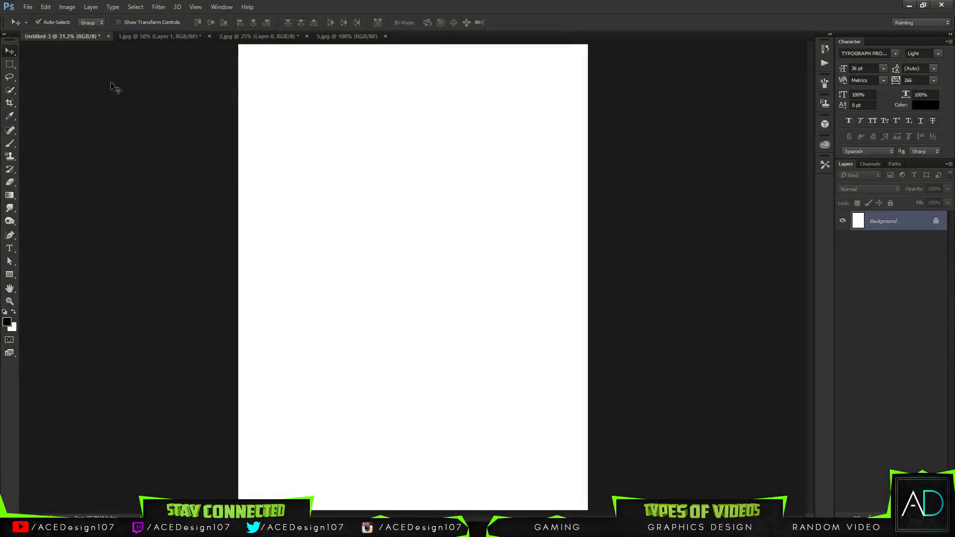
Step: Create a new blank document 2250 pixels wide and 3000 pixels high, fitted to the view
left_click(28, 7)
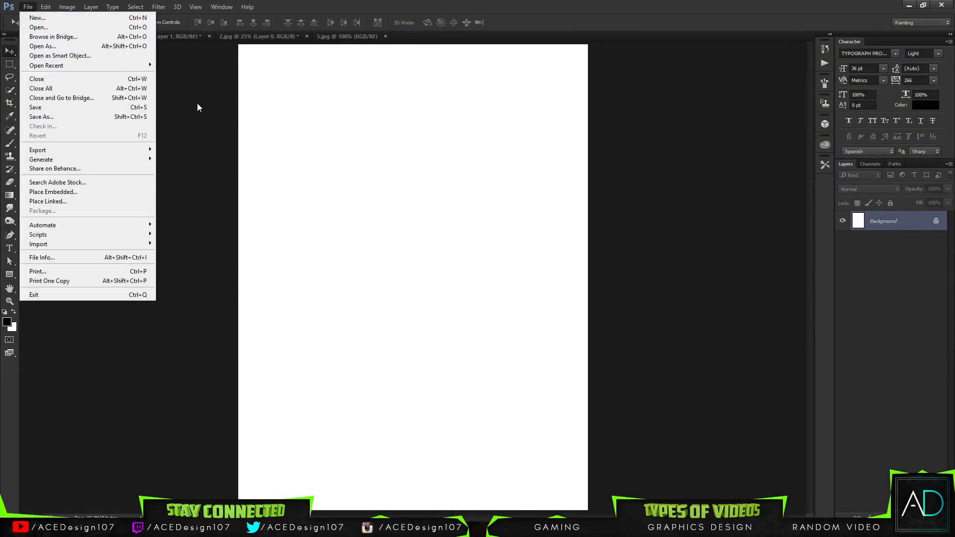
left_click(37, 18)
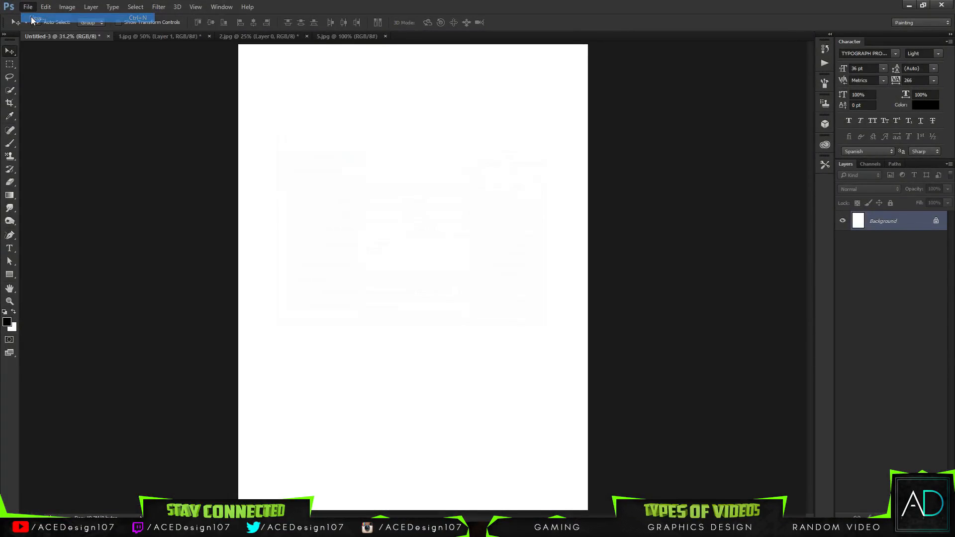
left_click(337, 199)
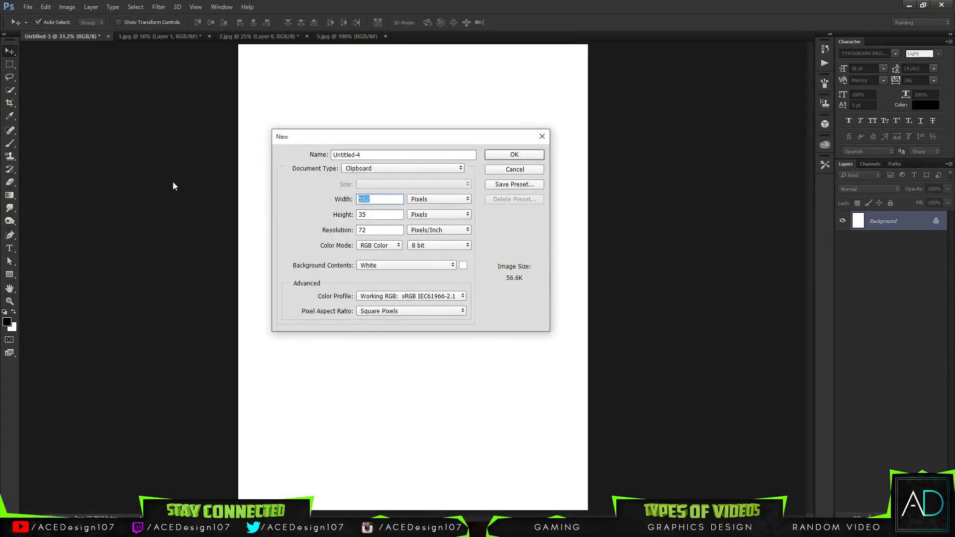
type("2250")
key("Tab")
type("3000")
key("Return")
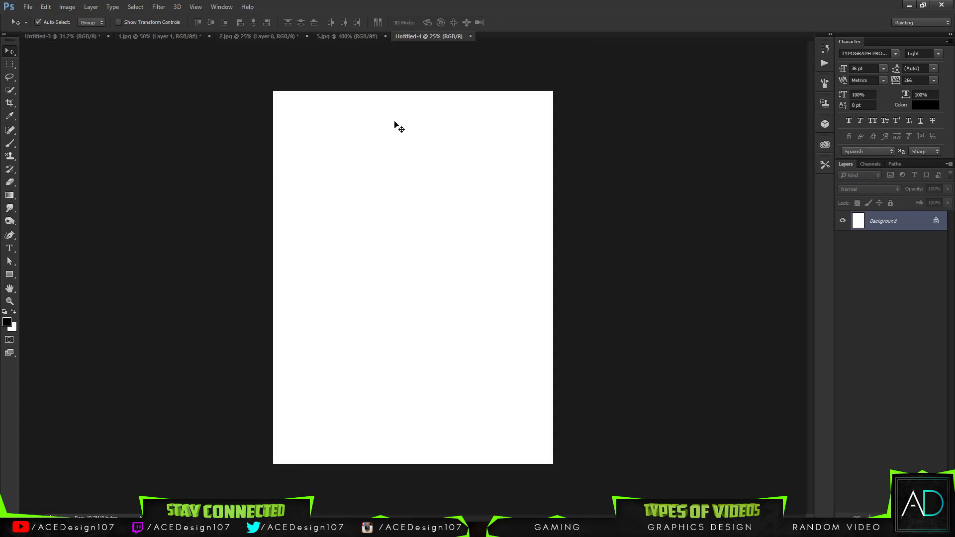
key("ctrl+0")
Step: Close the newly created blank document and return to the existing Untitled-3 poster canvas
left_click(53, 22)
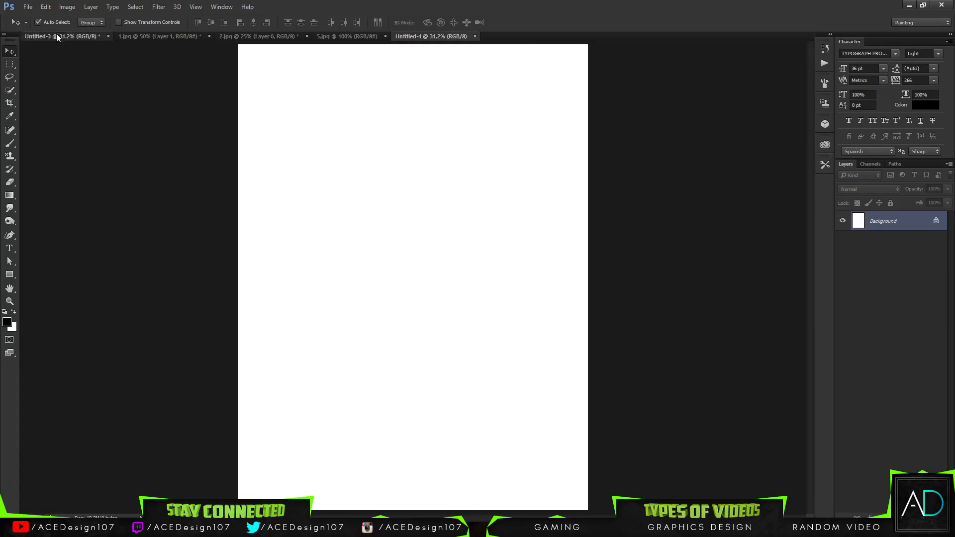
left_click(56, 34)
left_click(475, 36)
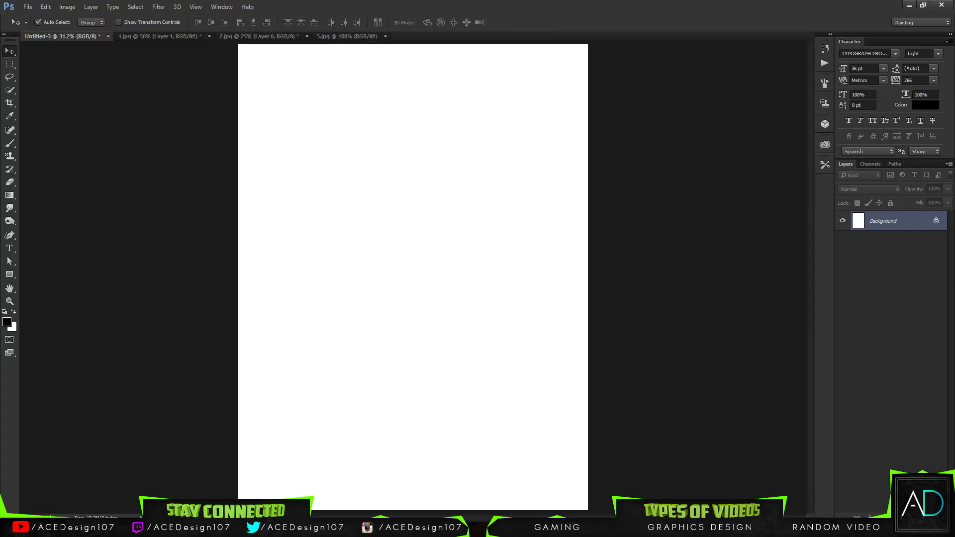
Step: Look through the open source images 1.jpg, 2.jpg and 5.jpg, ending on the strawberry cut-out
left_click(59, 527)
left_click(157, 38)
left_click(228, 35)
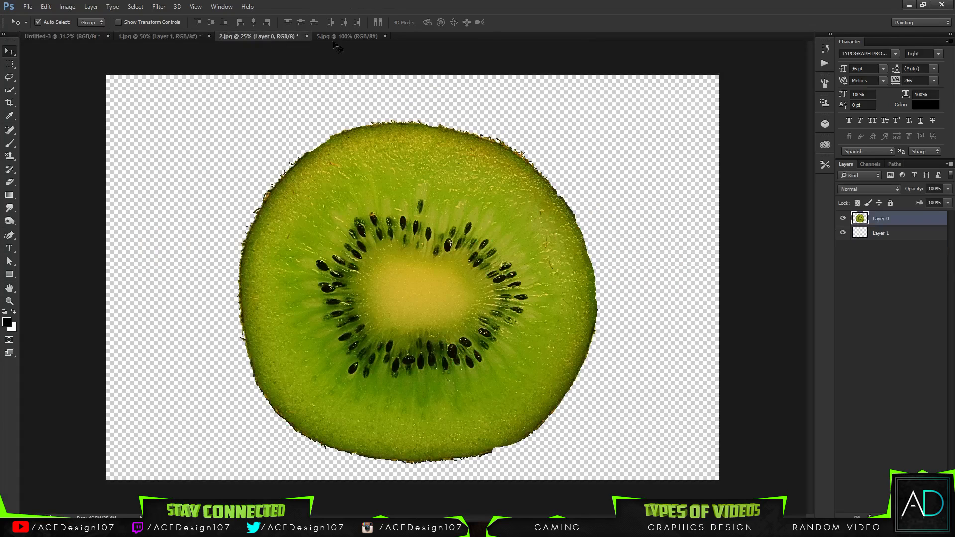
left_click(347, 37)
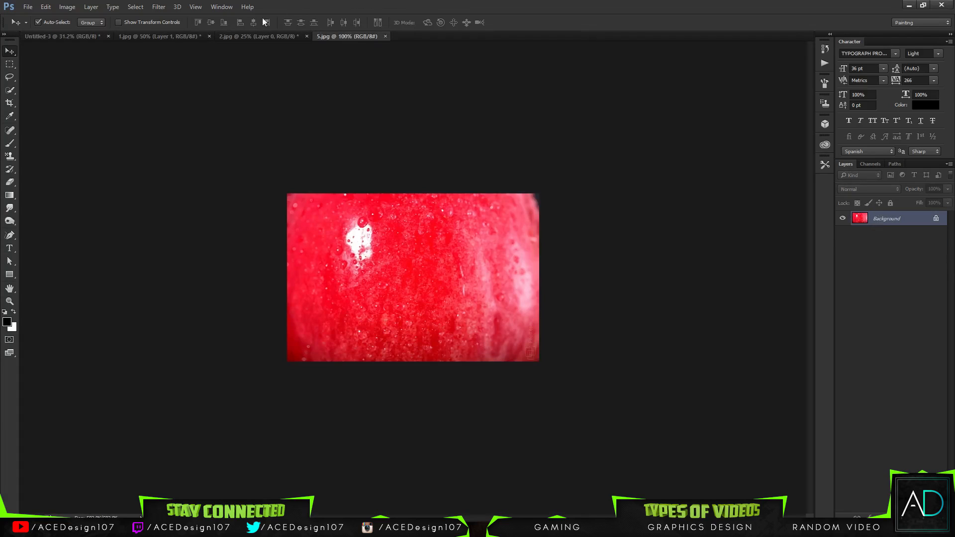
left_click(159, 36)
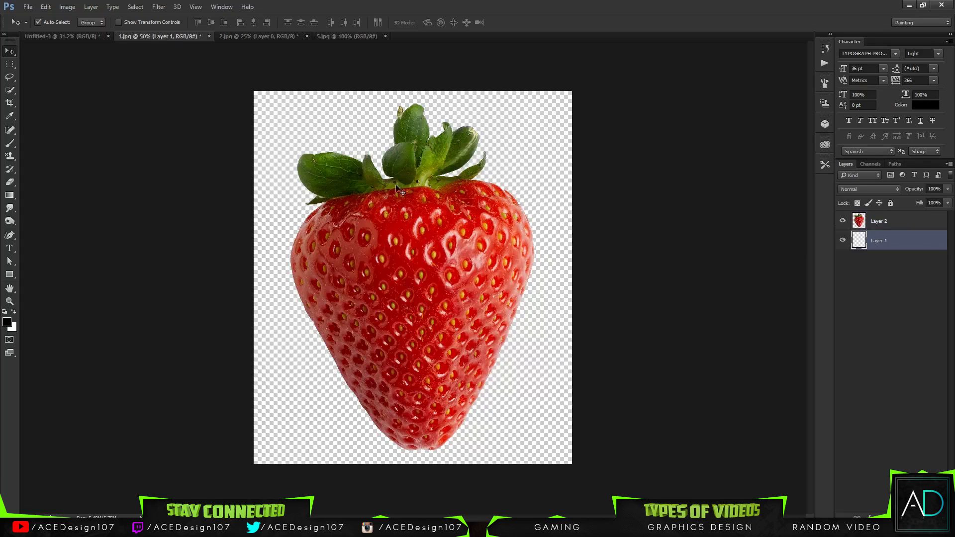
Step: Open 1.jpg from the Poster Tutorial Assets folder
left_click(28, 7)
left_click(30, 27)
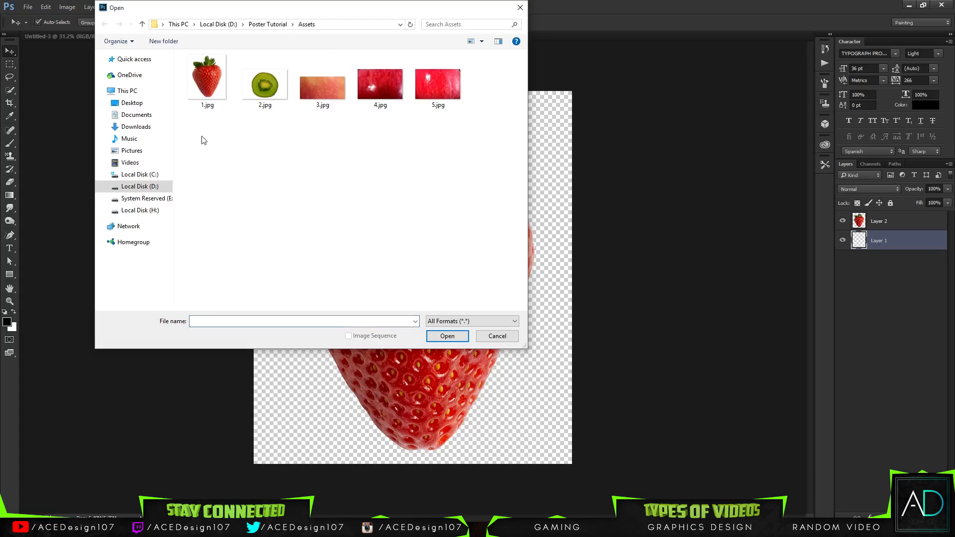
left_click_drag(201, 140, 335, 173)
left_click(193, 108)
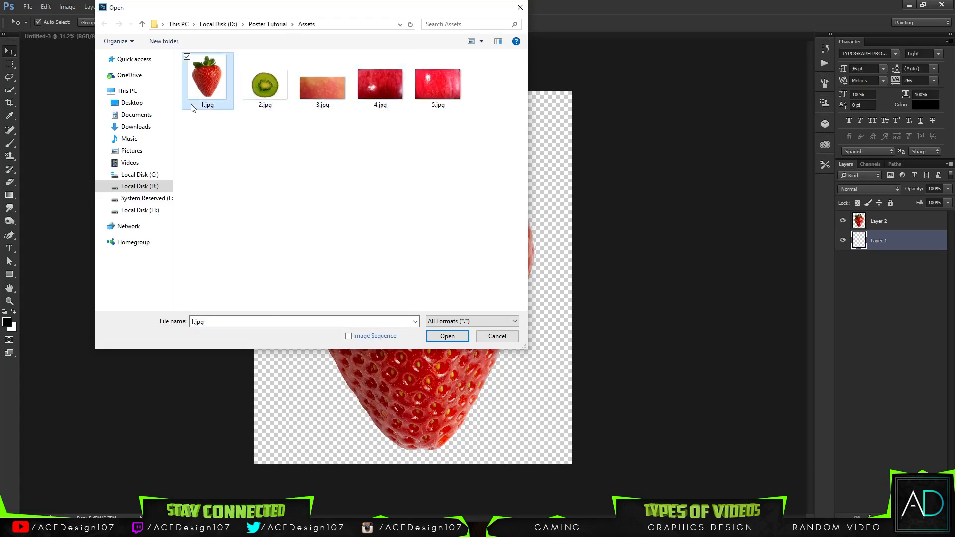
double_click(193, 109)
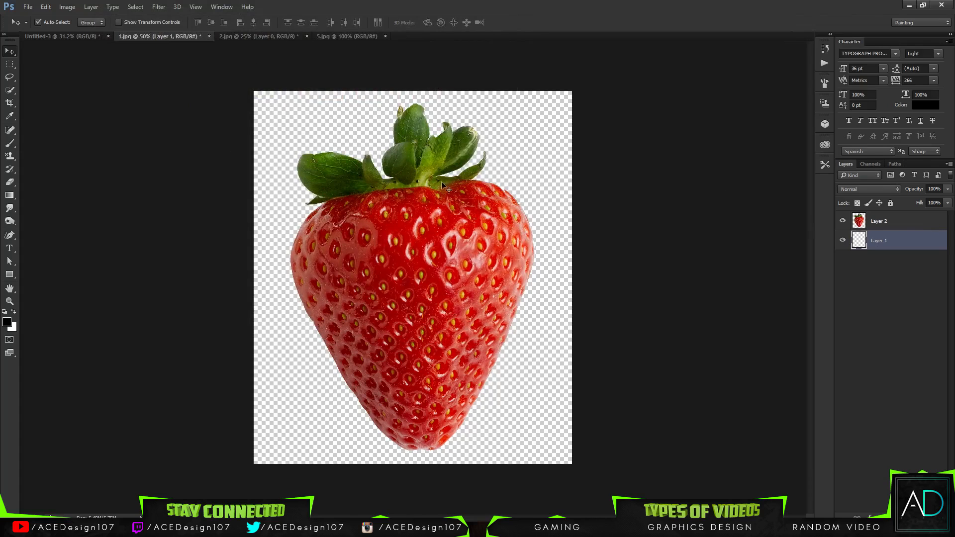
Step: Copy the strawberry cut-out from 1.jpg into the Untitled-3 poster and place it above the canvas centre
left_click_drag(451, 261, 426, 264)
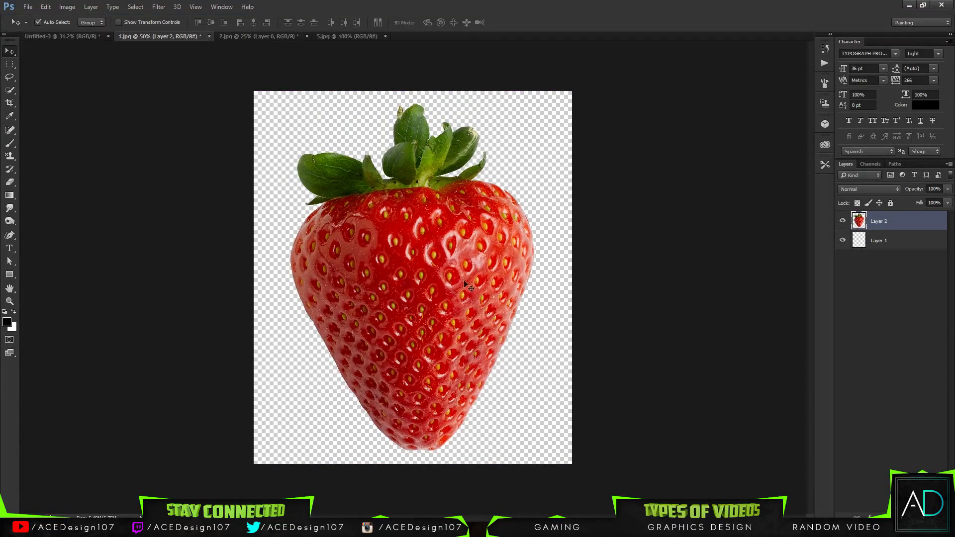
left_click_drag(450, 283, 408, 232)
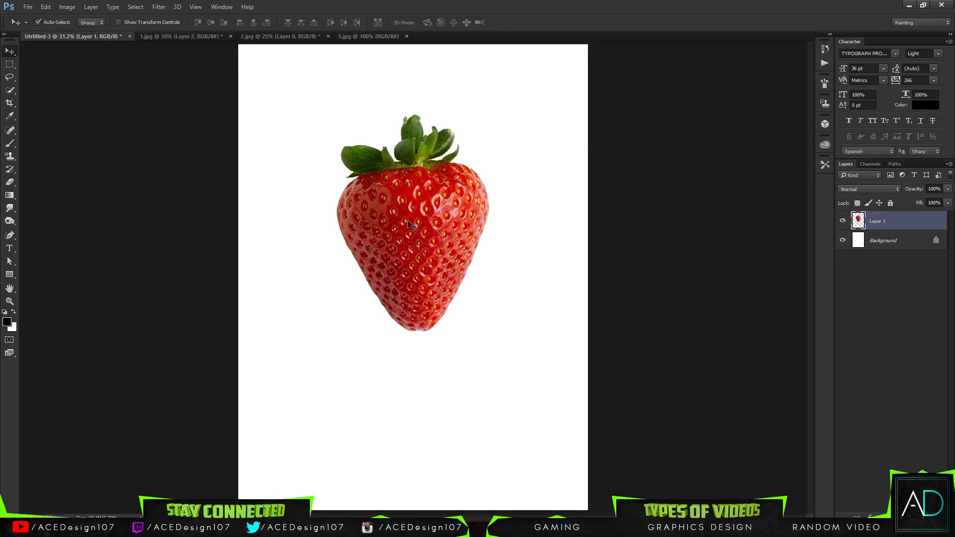
mouse_move(412, 249)
left_mouse_down()
mouse_move(413, 233)
mouse_move(413, 261)
left_mouse_up()
Step: Scale the strawberry down slightly and fine-tune its position in the upper middle of the poster
key("ctrl+t")
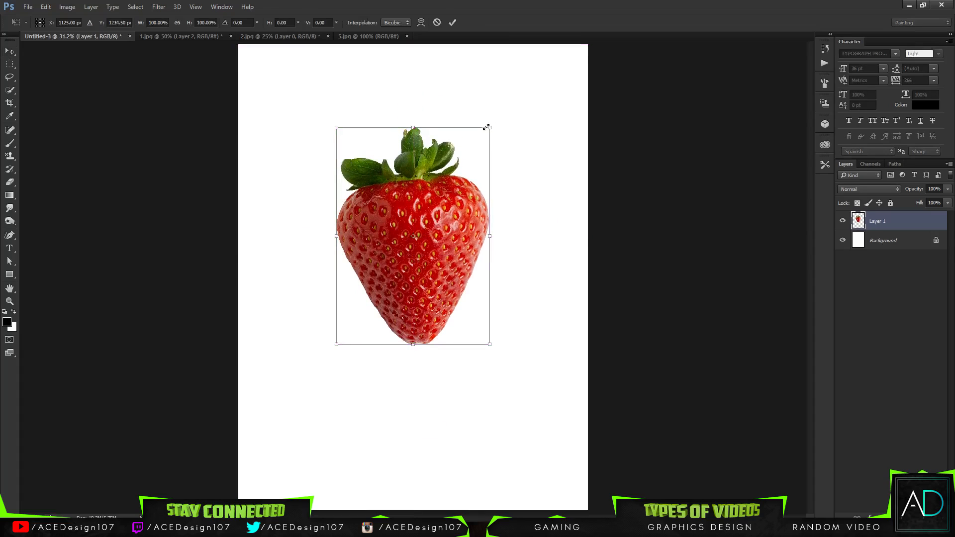
left_click_drag(487, 128, 476, 132)
key("Return")
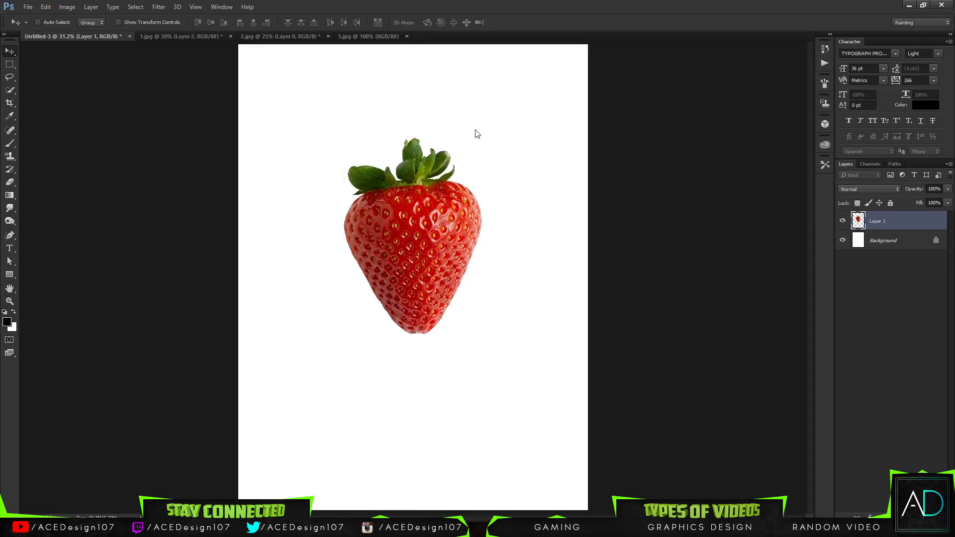
left_click_drag(424, 291, 421, 278)
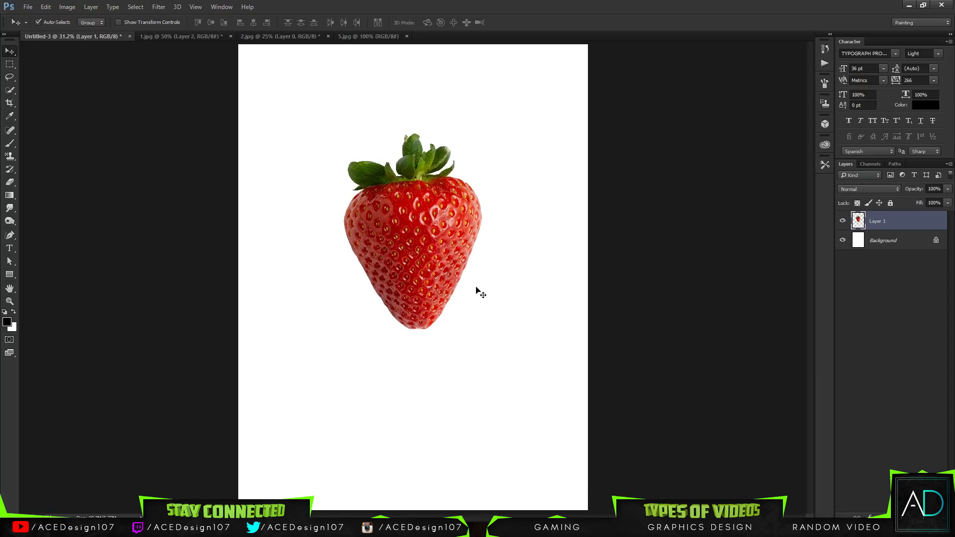
key("ctrl+t")
mouse_move(446, 222)
left_mouse_down()
mouse_move(447, 234)
mouse_move(446, 205)
mouse_move(441, 221)
left_mouse_up()
key("Return")
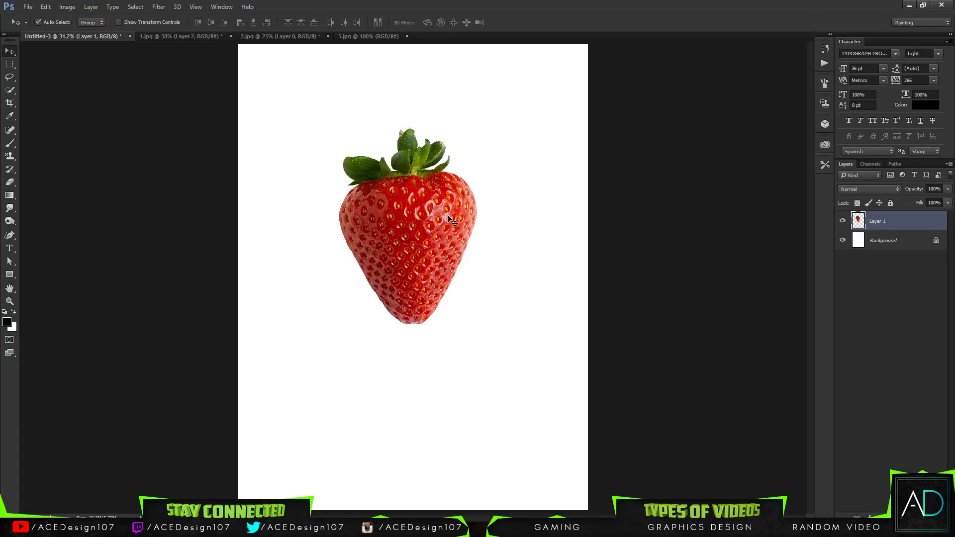
Step: Rename the placed strawberry layer to Strawberry and duplicate it within the poster
double_click(887, 222)
type("Strawberry")
key("Return")
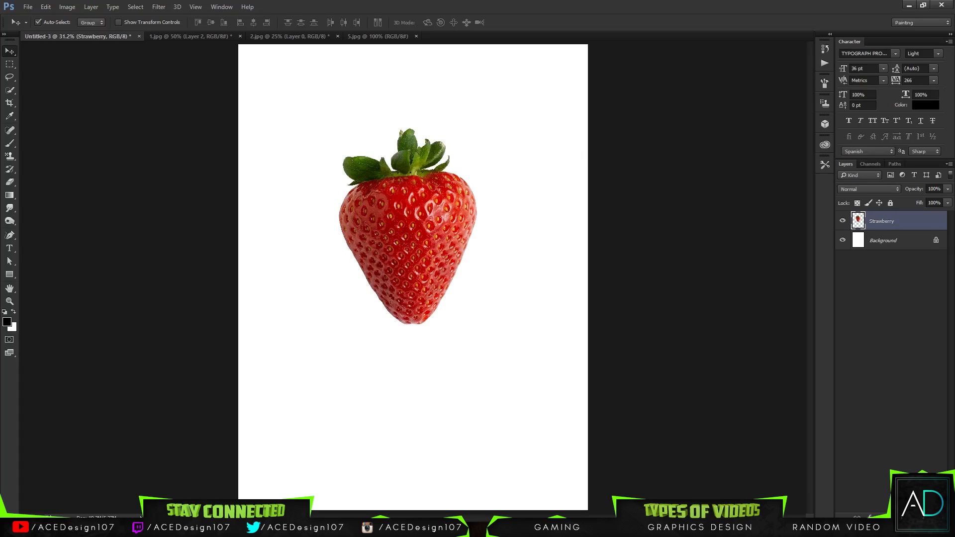
left_click(916, 528)
left_click(670, 268)
left_click(256, 35)
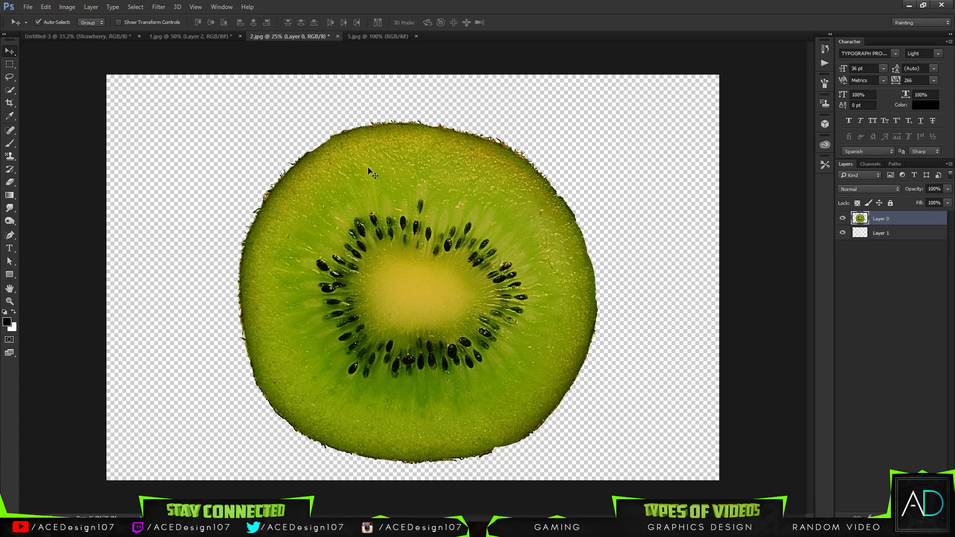
left_click_drag(370, 212, 623, 206)
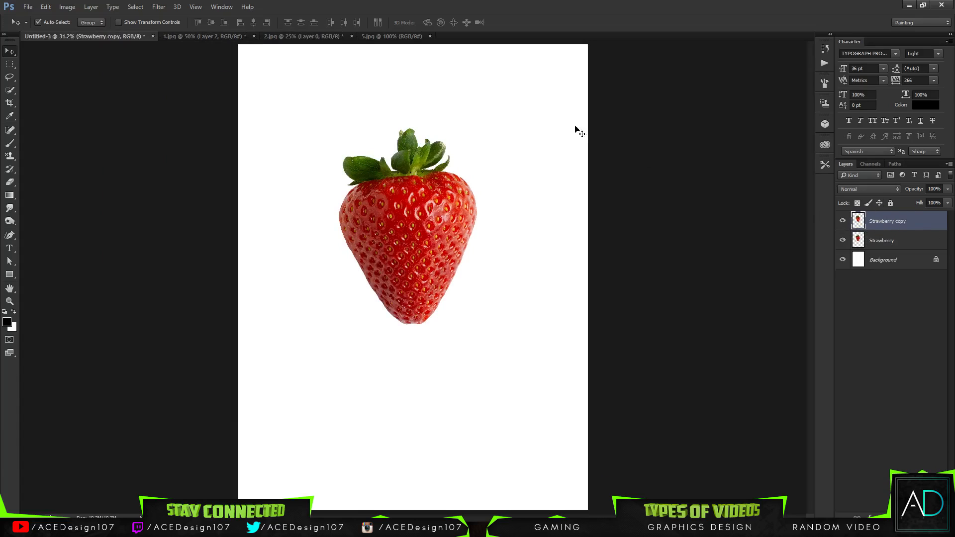
Step: Copy the kiwi slice from 2.jpg into the poster and position it over the strawberry
left_click(313, 38)
left_click_drag(466, 292, 430, 348)
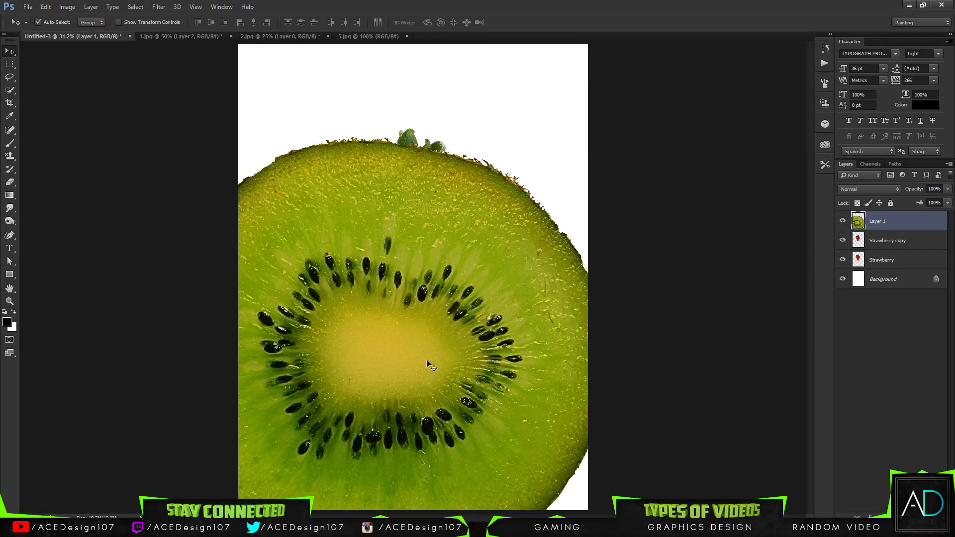
left_click_drag(440, 256, 446, 182)
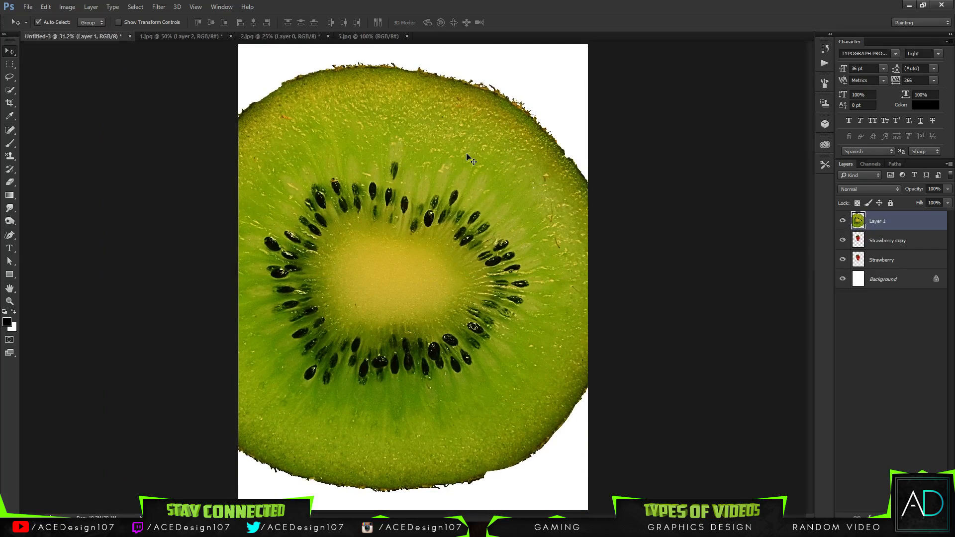
Step: Move the kiwi layer between the Strawberry copy and Strawberry layers
key("ctrl+minus")
key("ctrl+minus")
key("ctrl+minus")
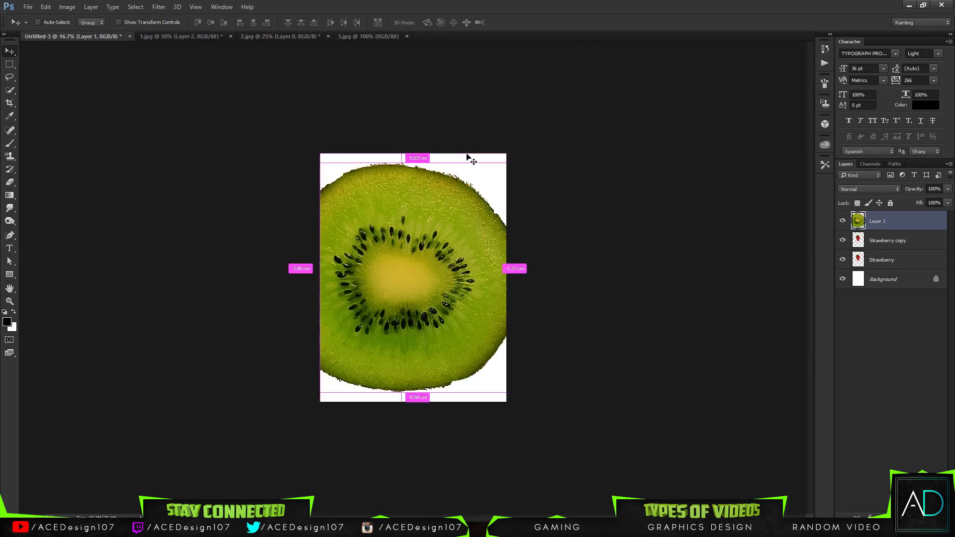
left_click_drag(891, 221, 890, 251)
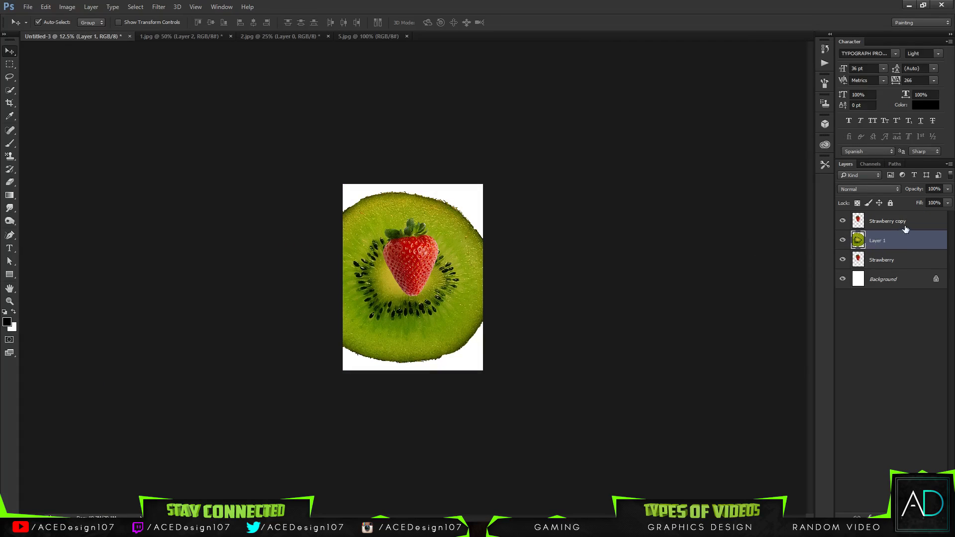
Step: Rename the kiwi layer to Kiwi Fruit
double_click(877, 241)
type("Kiwi")
key("BackSpace")
key("BackSpace")
type("iwi Fruit")
key("Return")
Step: Clip the Kiwi Fruit layer to the Strawberry layer and hide the Strawberry copy layer
right_click(906, 248)
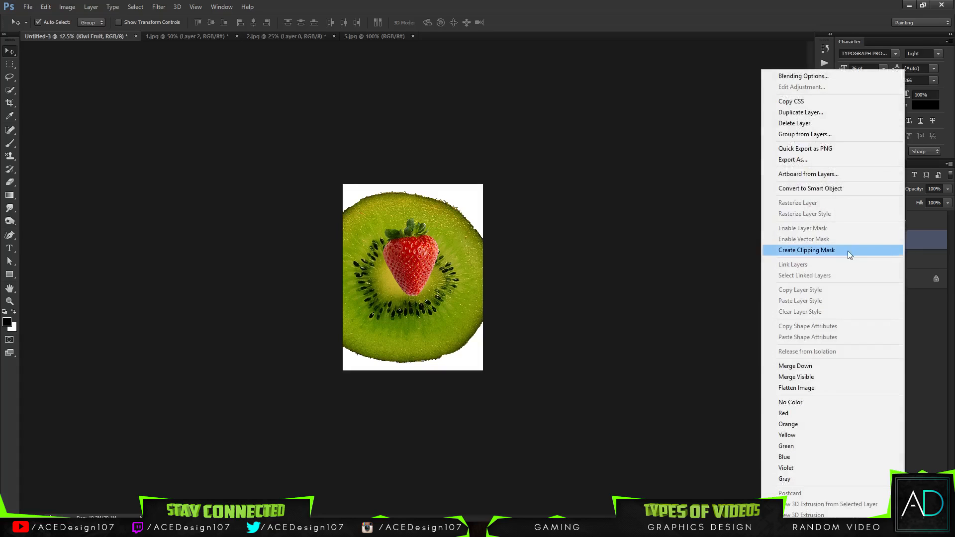
left_click(848, 251)
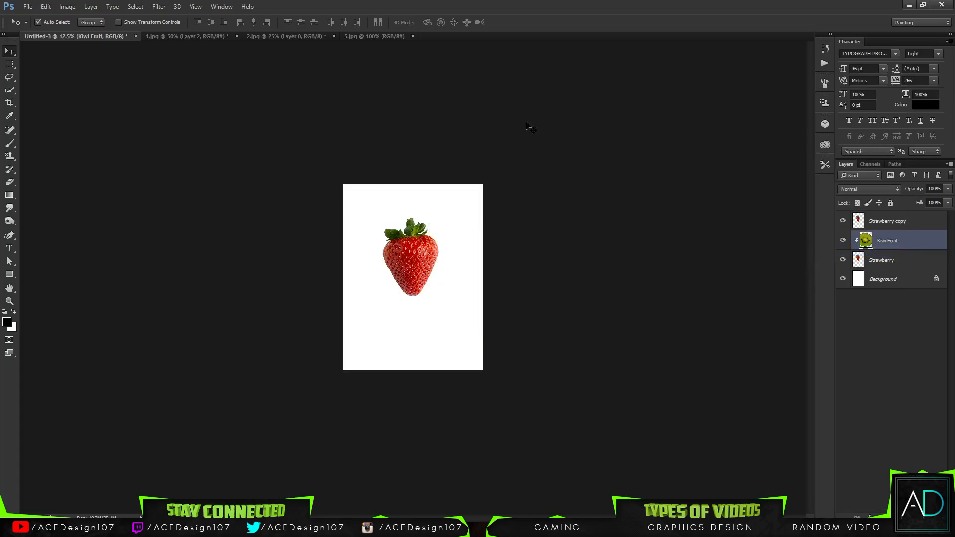
left_click(842, 220)
left_click(923, 225)
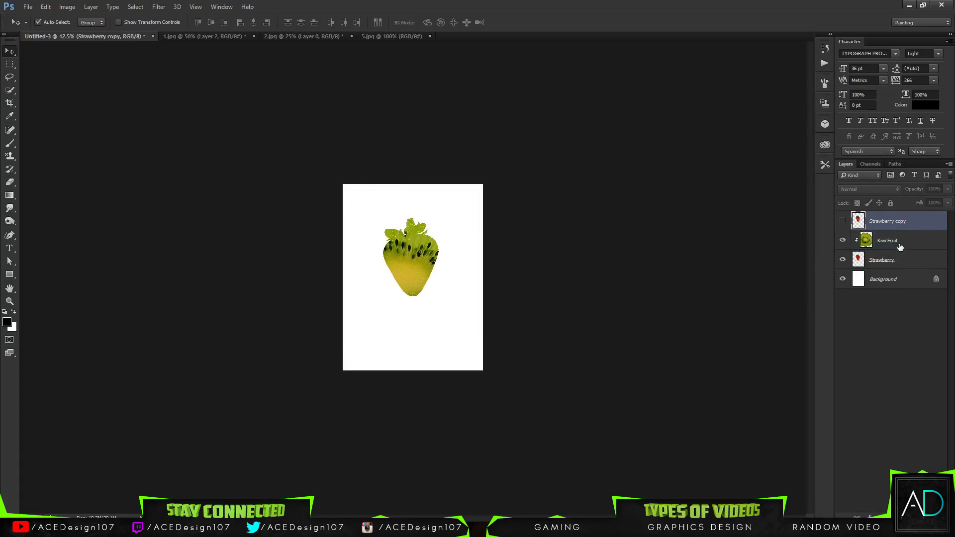
Step: Transform the kiwi slice to about 42.7% scale and 75° rotation, centred within the strawberry shape
left_click(880, 241)
key("ctrl+t")
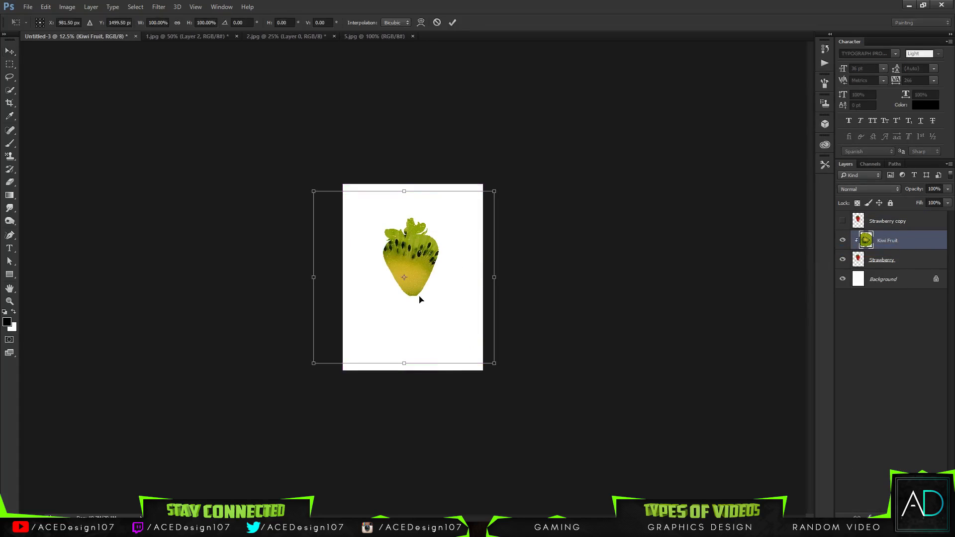
left_click_drag(420, 297, 432, 276)
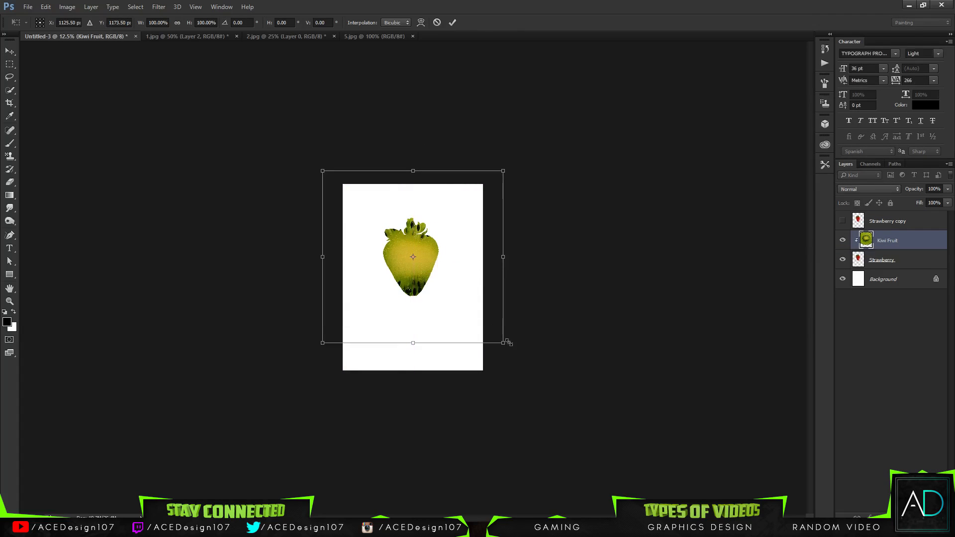
left_click_drag(501, 343, 447, 298)
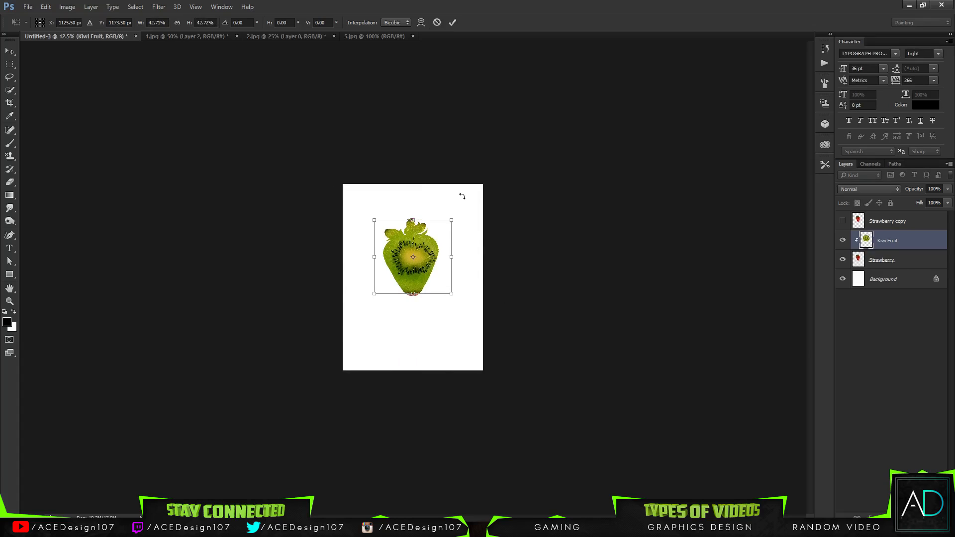
left_click_drag(462, 197, 427, 278)
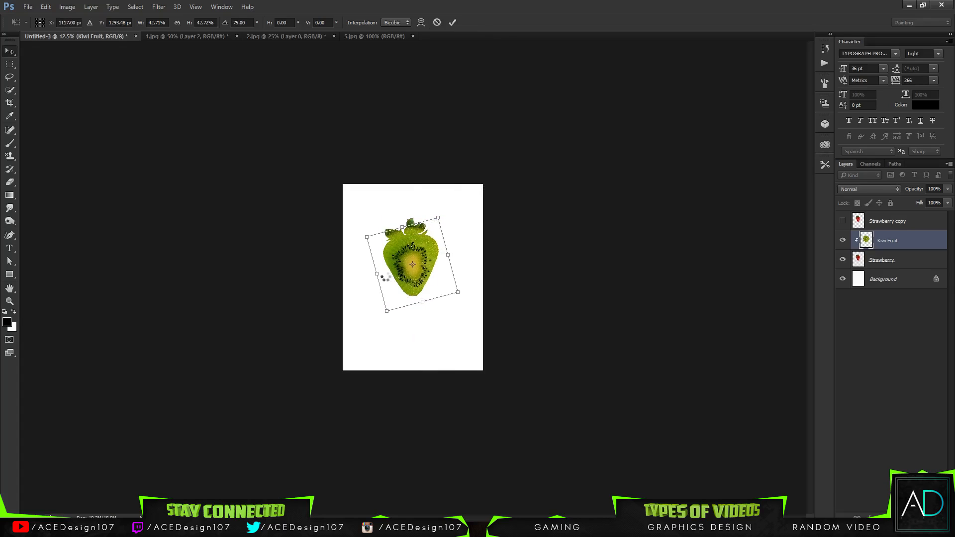
key("Return")
Step: Show the Strawberry copy layer again and make it the active layer
scroll(390, 278, "up", 3)
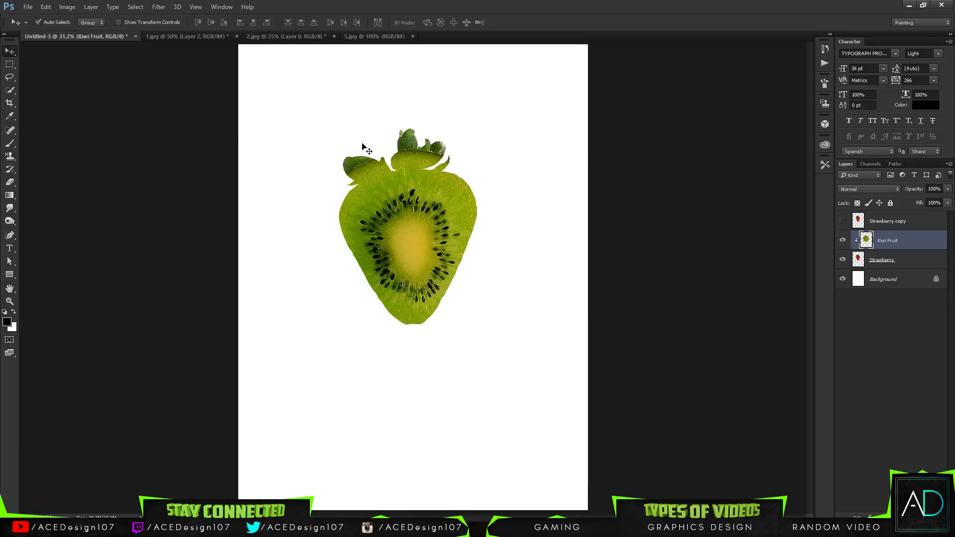
left_click(840, 223)
left_click(912, 223)
Step: Temporarily lower the Strawberry copy layer's opacity to preview the kiwi beneath, and restore it to 100%
left_click(948, 189)
left_click_drag(943, 201, 914, 199)
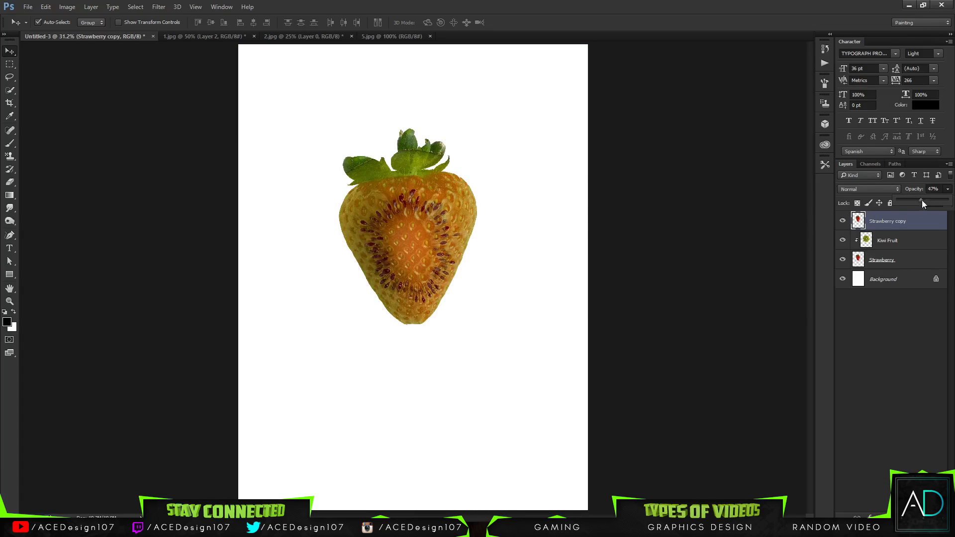
left_click_drag(933, 205, 942, 204)
left_click(947, 190)
left_click(947, 200)
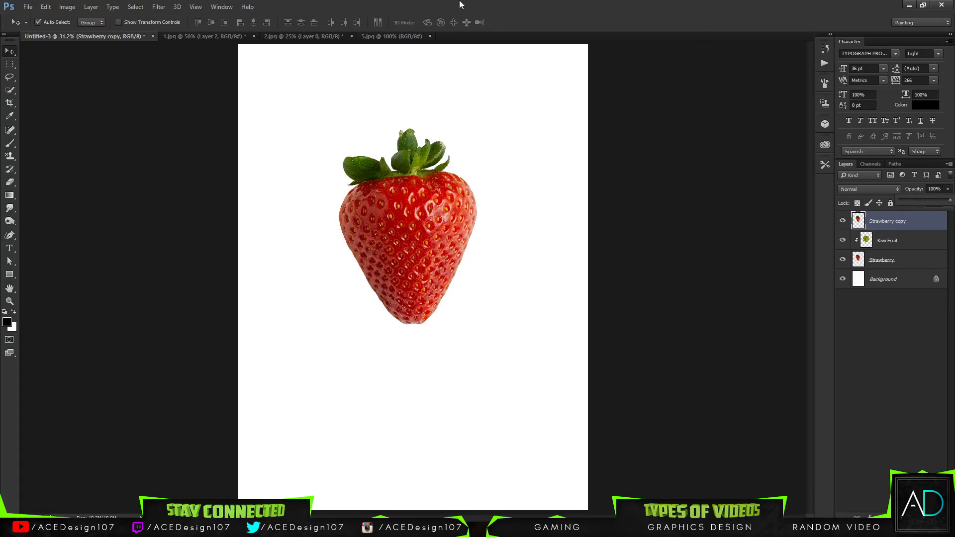
Step: Hide the Strawberry copy layer and make the Kiwi Fruit layer active with the Eraser tool selected
left_click(898, 244)
left_click(843, 220)
left_click(920, 221)
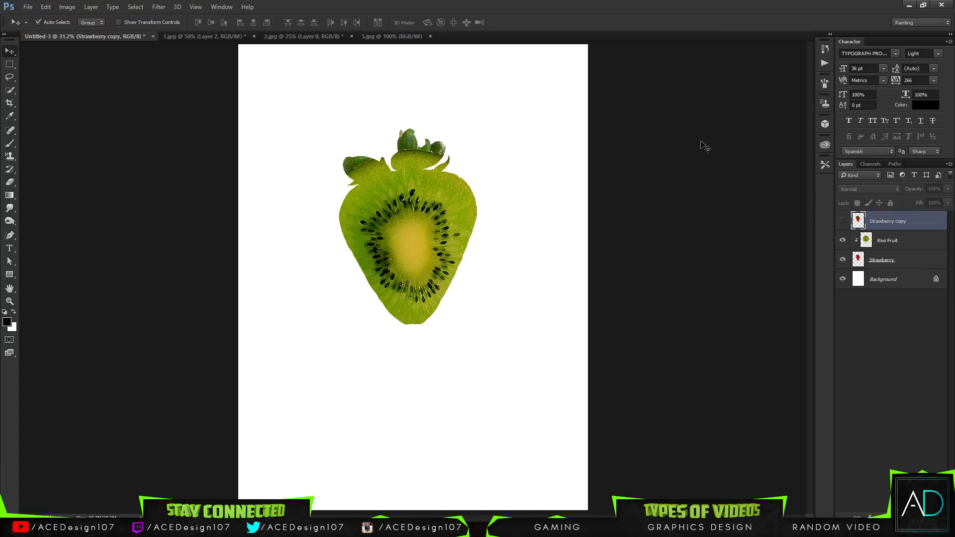
key("e")
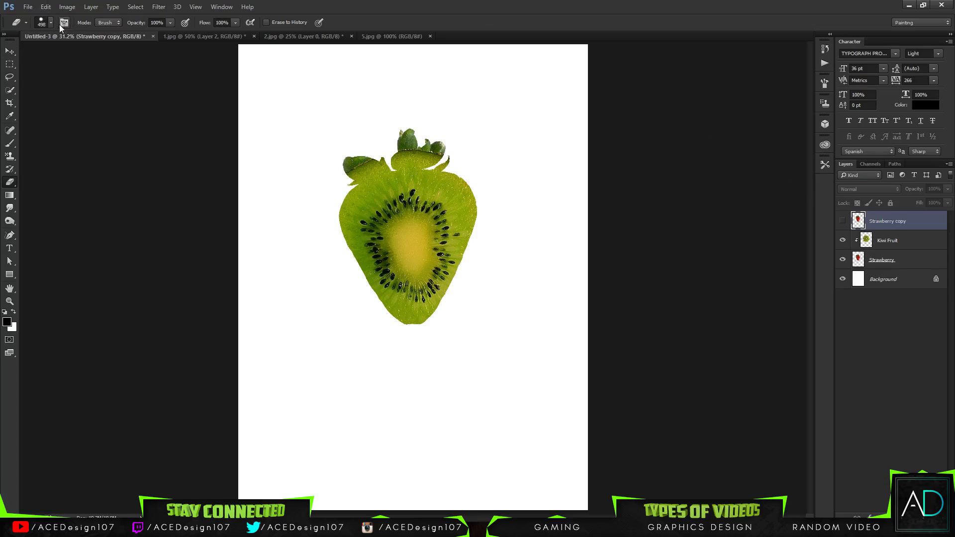
left_click(904, 245)
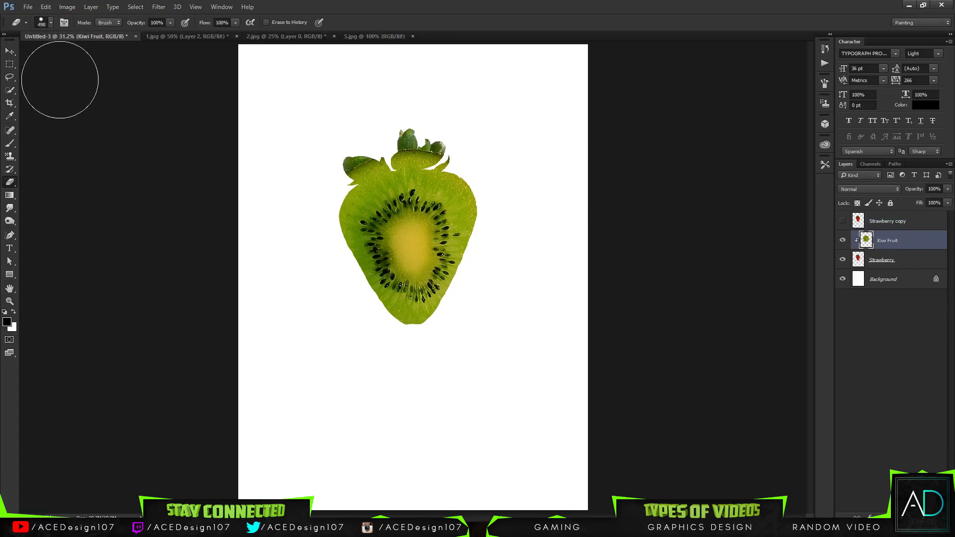
Step: Set the eraser brush size to 500 px
left_click(51, 23)
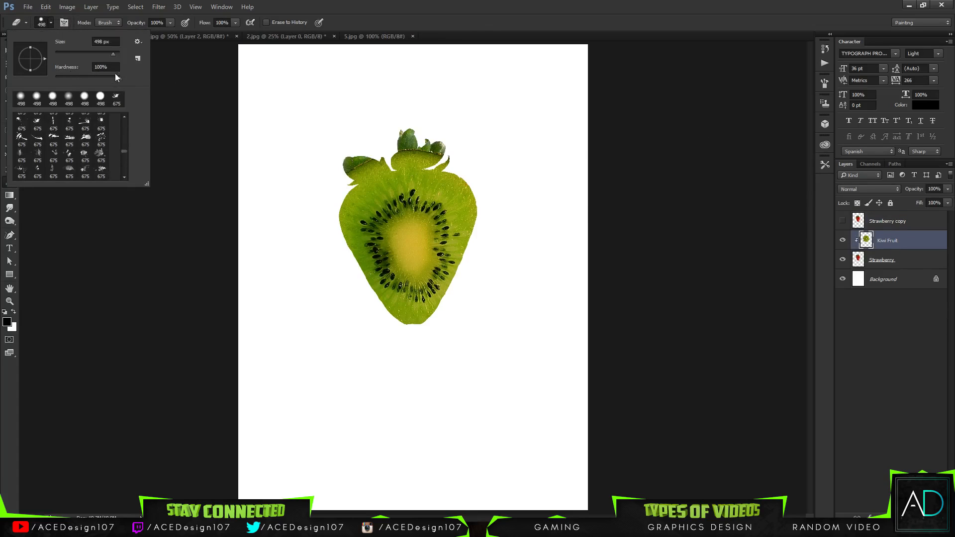
left_click(105, 42)
type("500")
key("Return")
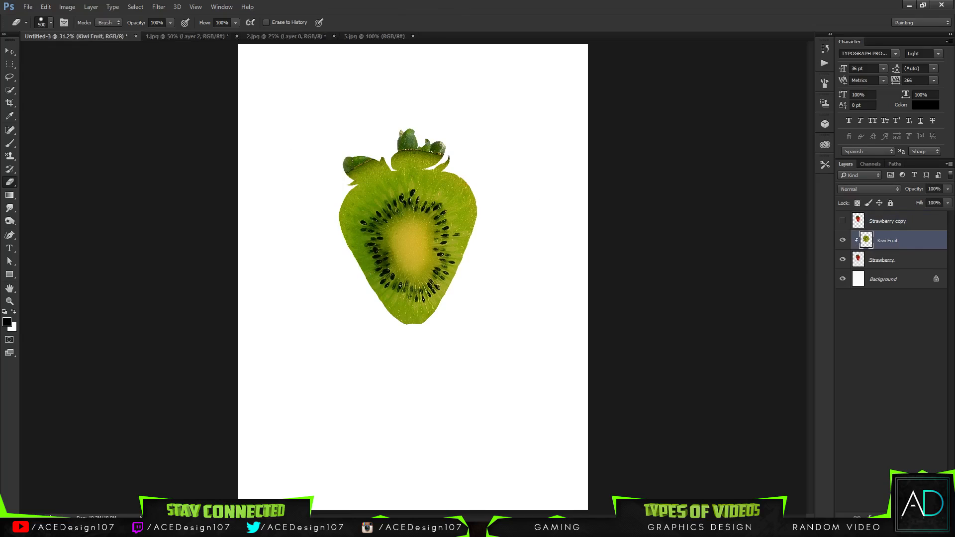
Step: Lower the Kiwi Fruit layer's opacity to 42%
left_click(947, 189)
left_click_drag(948, 200, 922, 201)
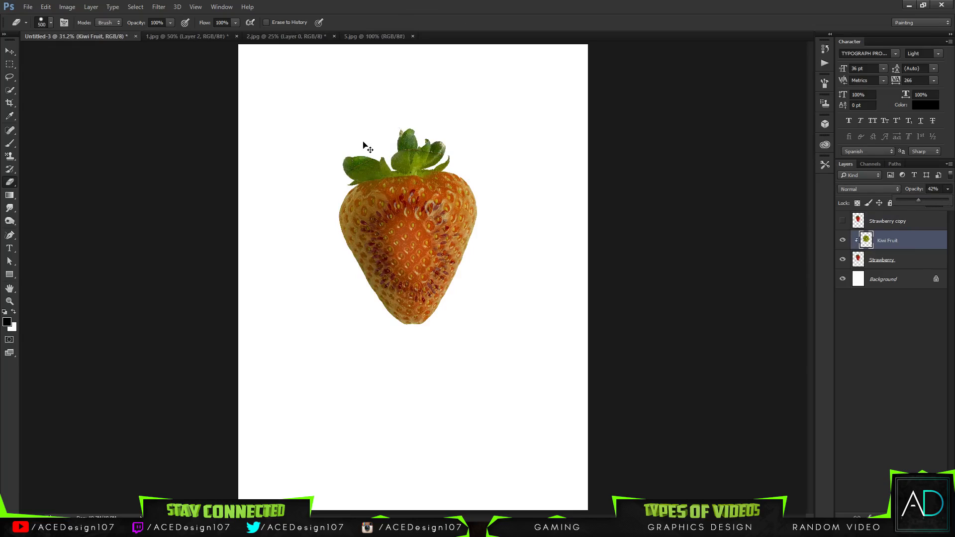
Step: Start a Pen tool path curving along the strawberry's upper edge, just beneath the green leaves
key("ctrl+plus")
key("ctrl+plus")
key("ctrl+plus")
scroll(316, 183, "up", 1)
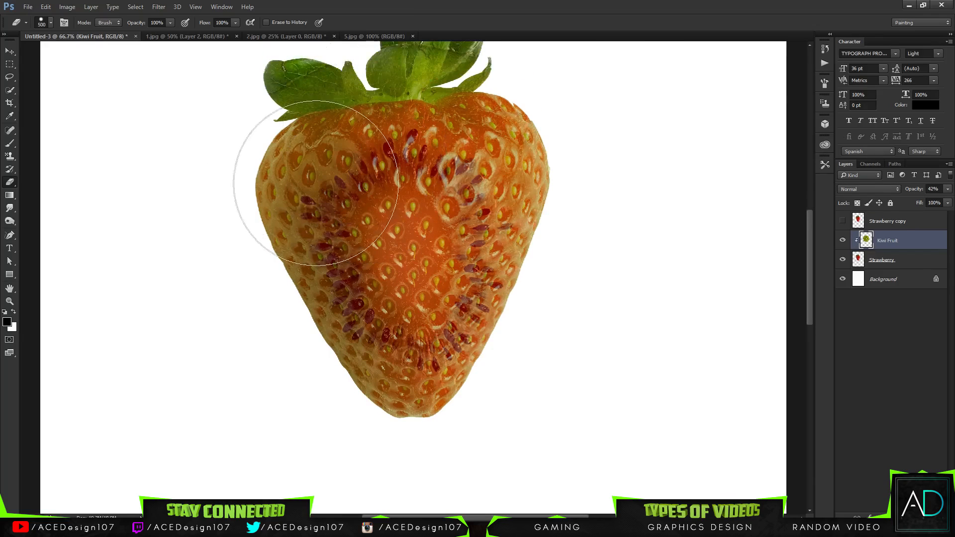
key("p")
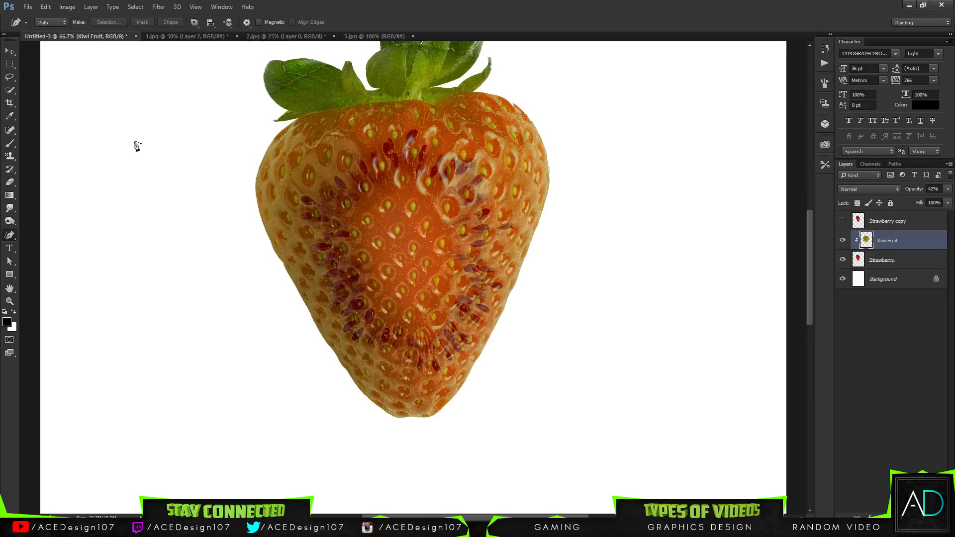
right_click(8, 238)
left_click(34, 240)
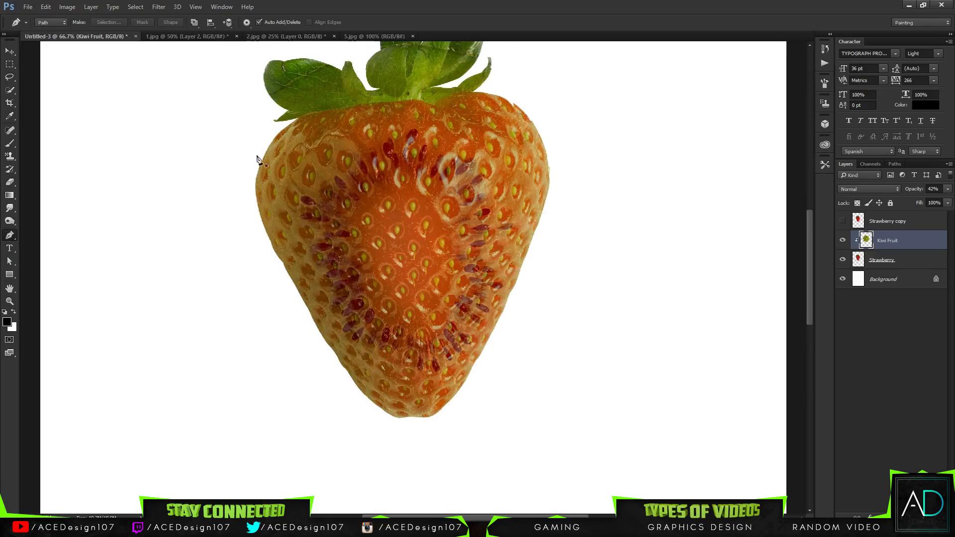
left_click(298, 120)
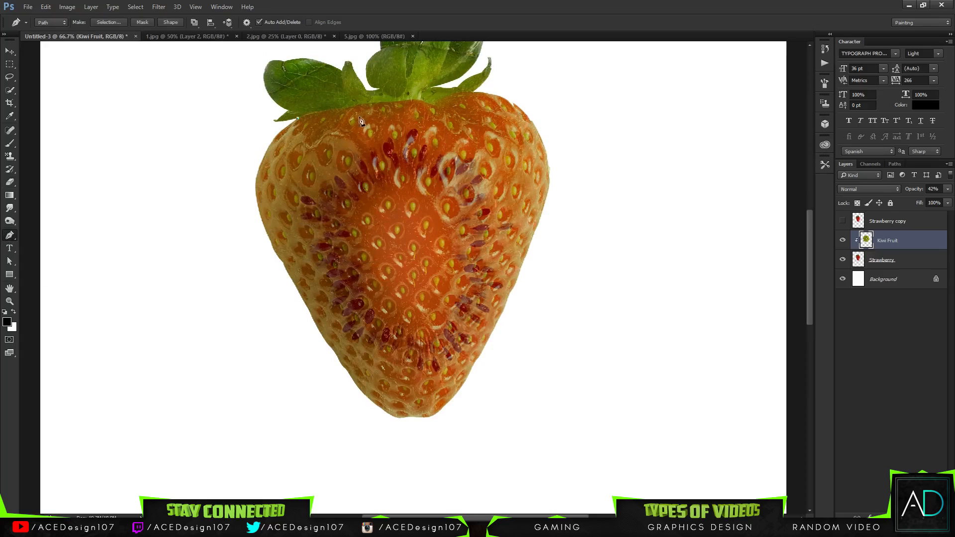
left_click_drag(434, 106, 503, 100)
left_click(419, 101, "alt")
left_click(431, 104)
key("alt+space")
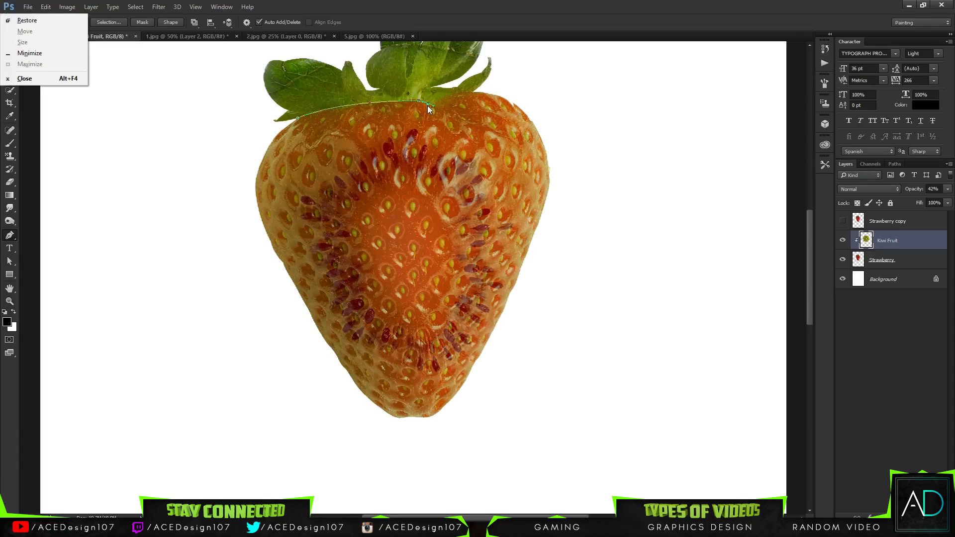
key("Escape")
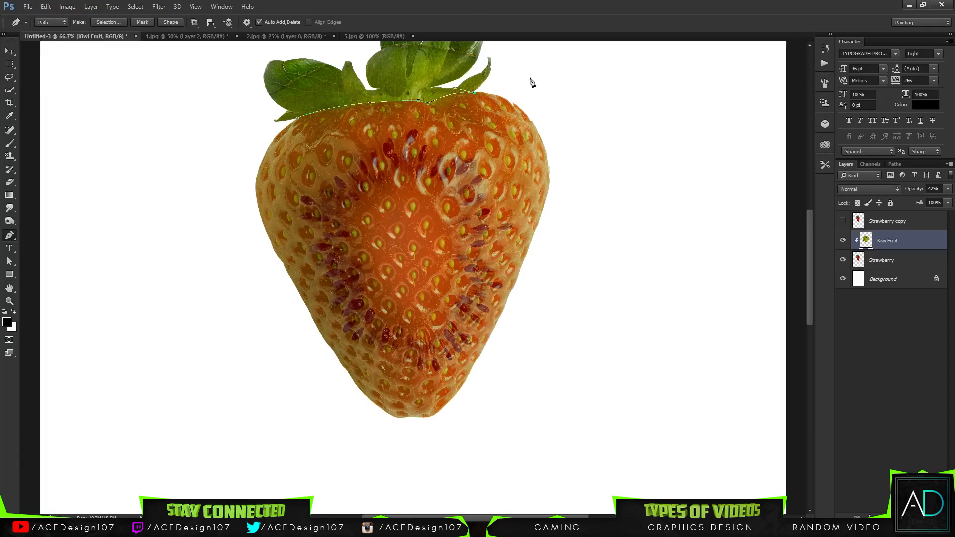
Step: Continue the path loosely around the outside of the leaves and close it at its starting point
scroll(529, 94, "up", 3)
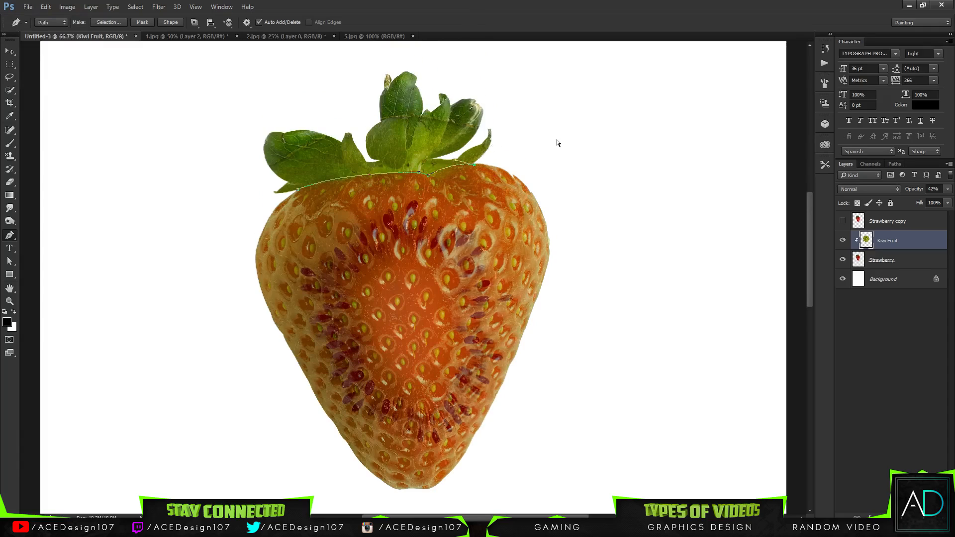
left_click(556, 140)
left_click(453, 58)
left_click(342, 51)
left_click(284, 89)
left_click(212, 120)
left_click(195, 158)
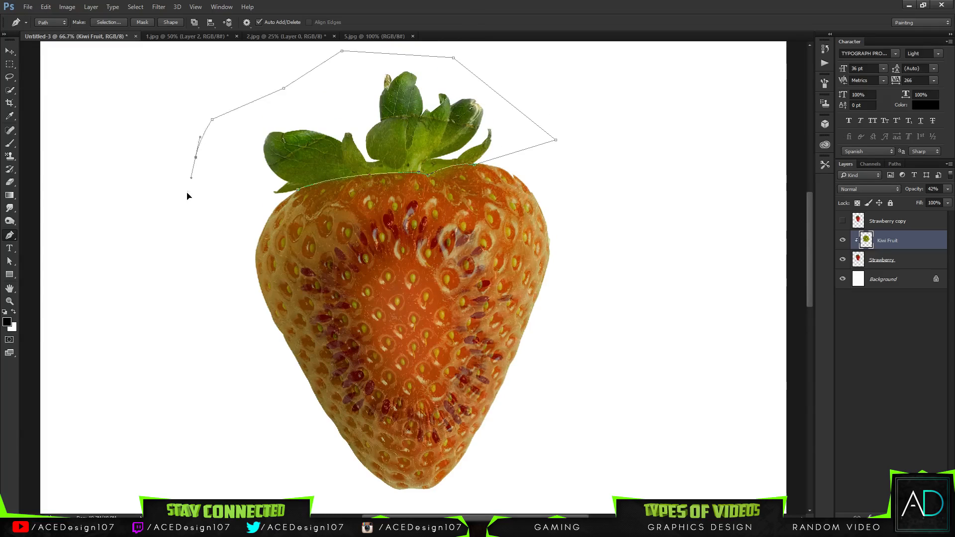
left_click_drag(186, 195, 183, 198)
left_click(187, 217)
left_click(265, 212)
left_click(298, 191)
Step: Turn the path into a new selection with 0 px feather, delete the kiwi over the leaves, and deselect
right_click(226, 224)
left_click(254, 280)
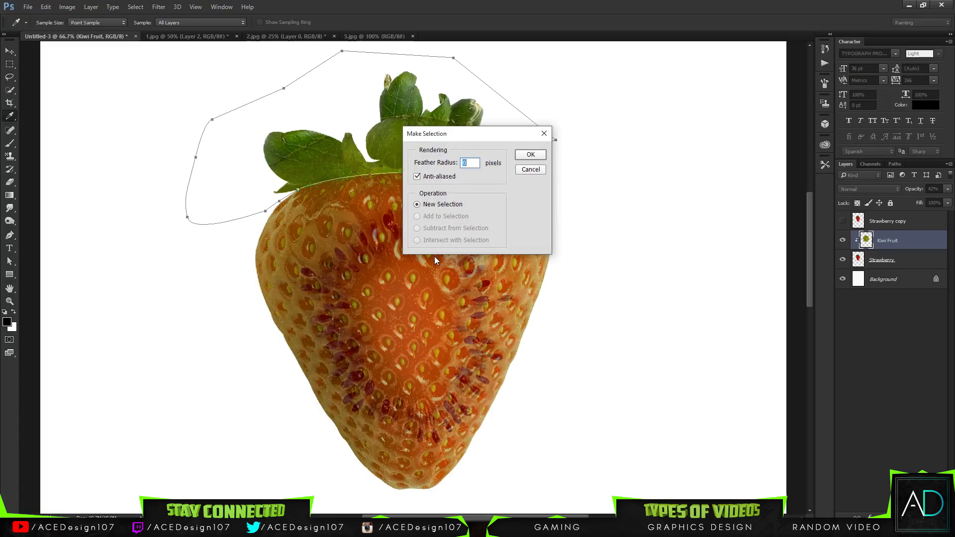
key("Return")
key("Delete")
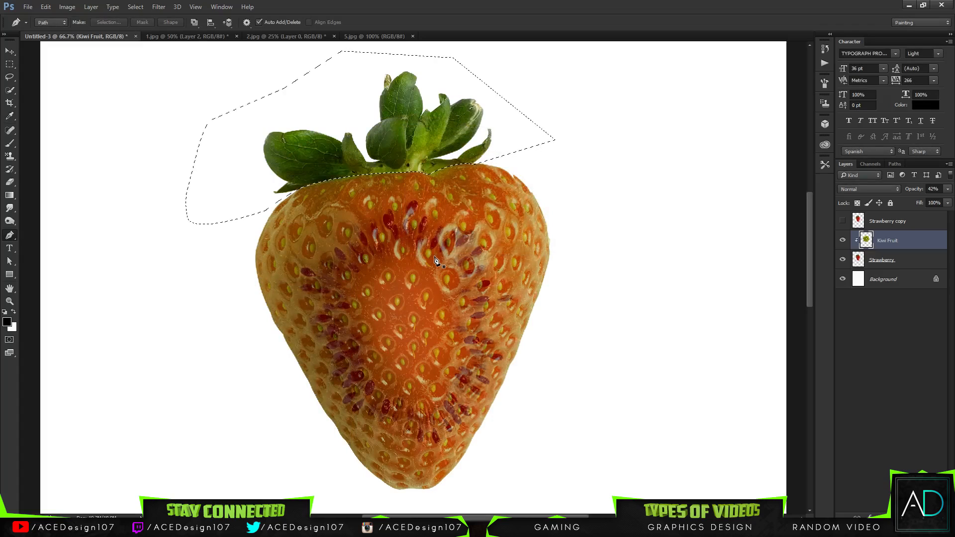
key("ctrl+d")
Step: Show the Strawberry copy layer again and make the Kiwi Fruit layer active
left_click(842, 220)
left_click(925, 224)
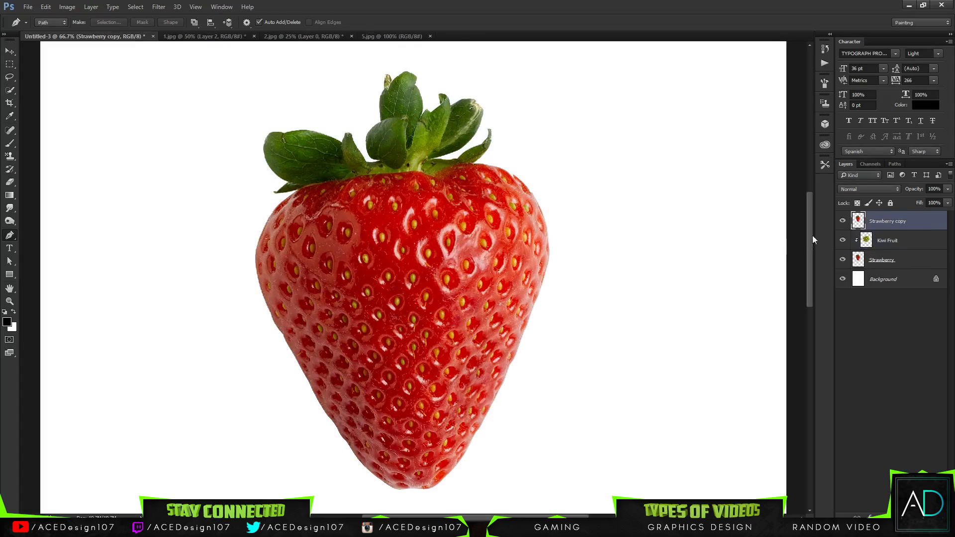
left_click(908, 243)
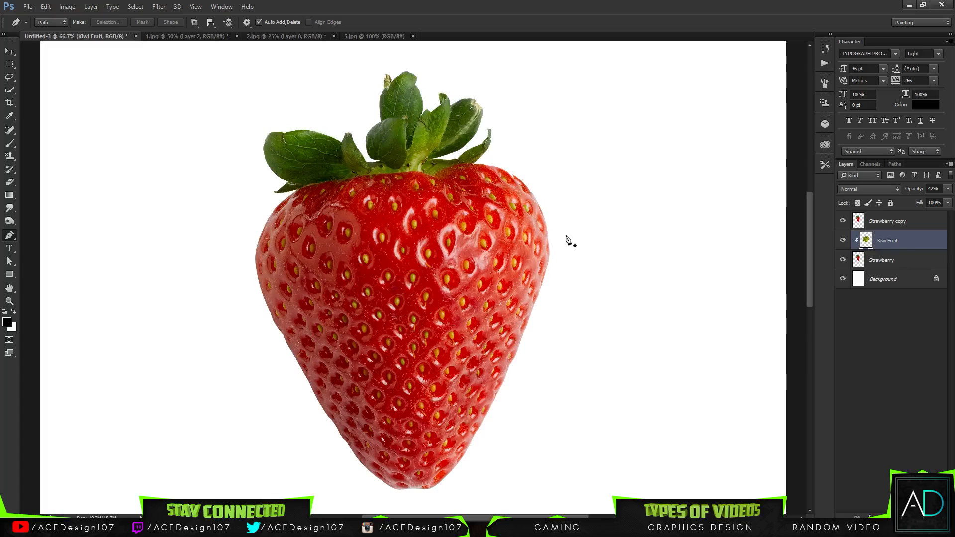
Step: Try a closed, curved Pen tool path in the blank area beside the strawberry, and discard it
scroll(489, 400, "down", 2)
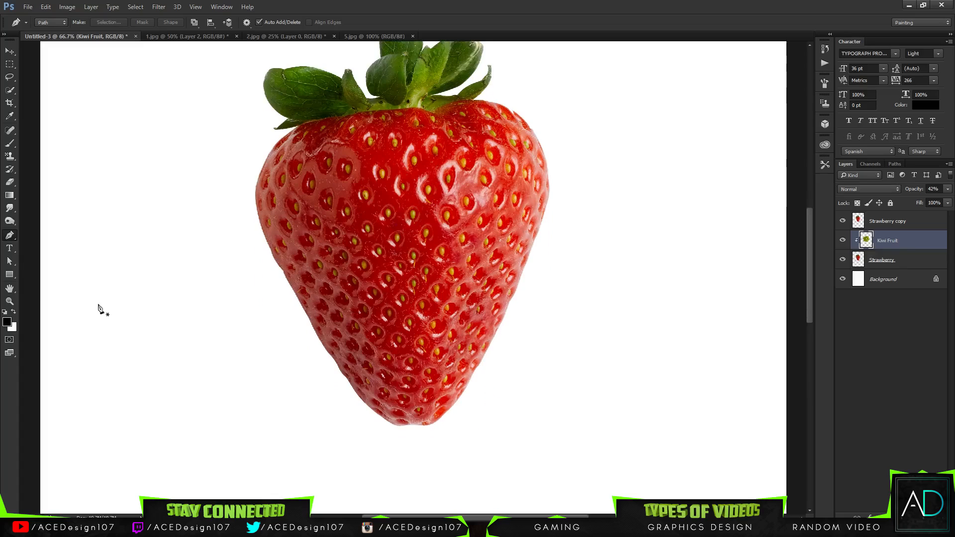
left_click(14, 238)
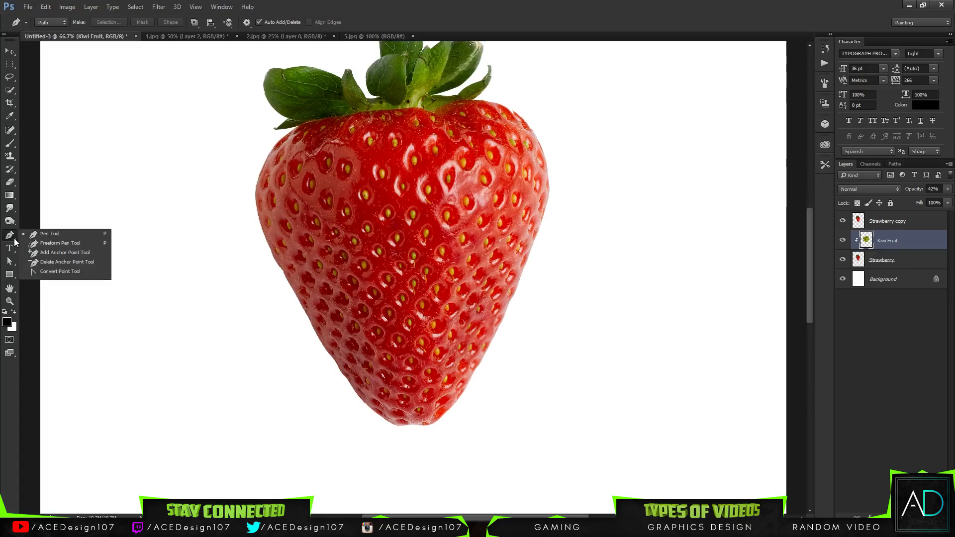
left_click(43, 245)
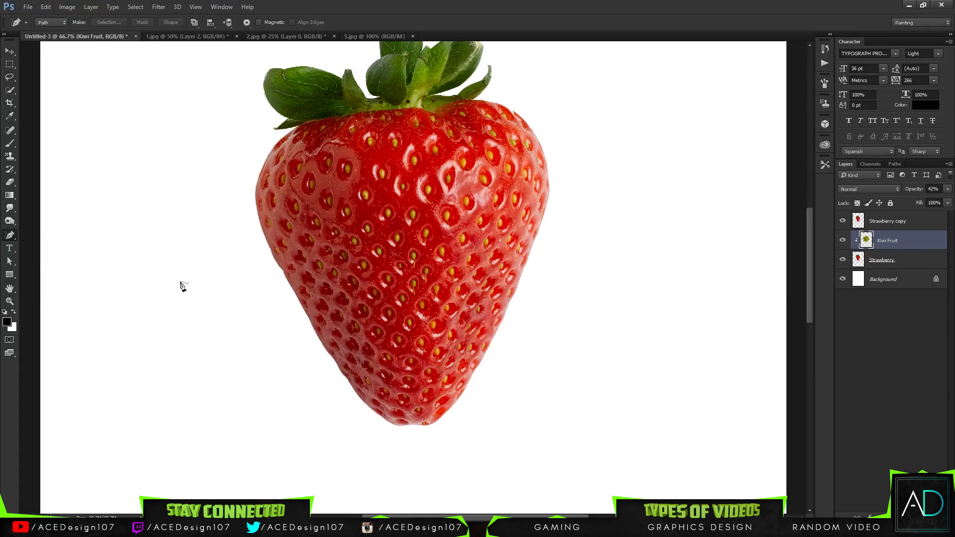
right_click(10, 235)
left_click(42, 235)
left_click(93, 364)
left_click_drag(242, 363, 368, 435)
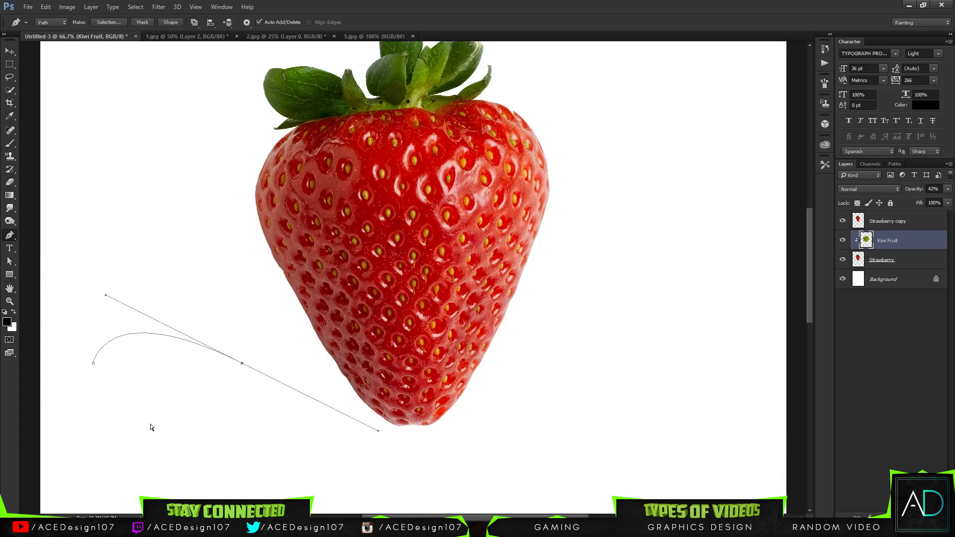
key("Escape")
left_click(242, 364)
left_click_drag(177, 408, 174, 410)
left_click(94, 364)
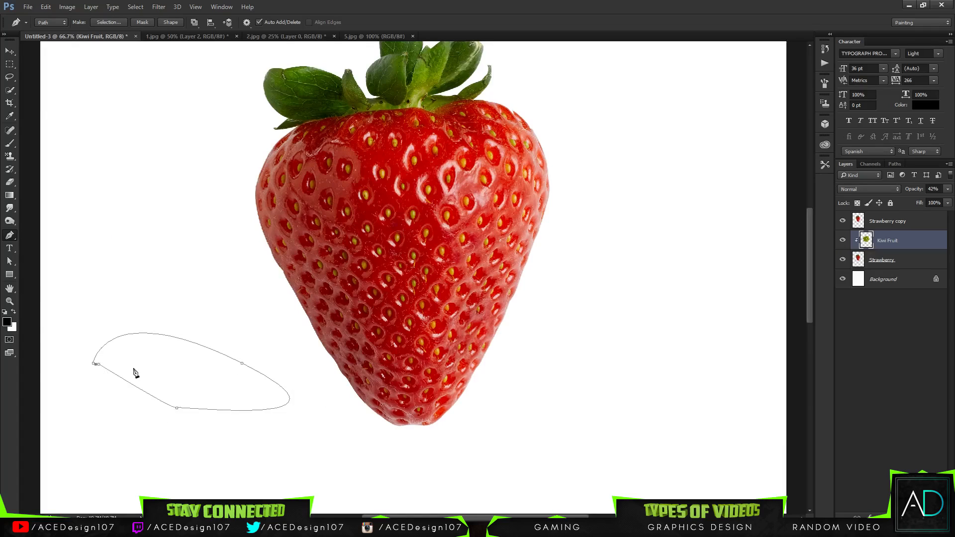
key("Escape")
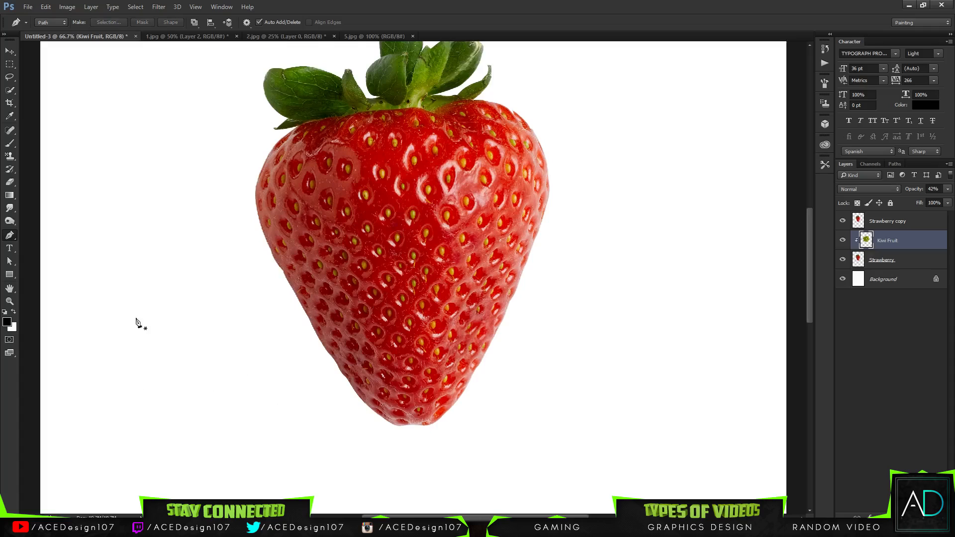
Step: Try a looping freehand path beside the strawberry with the Freeform Pen tool, and undo it
right_click(14, 239)
left_click(59, 243)
mouse_move(97, 458)
left_mouse_down()
mouse_move(89, 408)
mouse_move(137, 401)
mouse_move(202, 432)
mouse_move(241, 406)
mouse_move(221, 356)
mouse_move(176, 365)
mouse_move(143, 424)
mouse_move(154, 461)
mouse_move(131, 478)
mouse_move(95, 459)
left_mouse_up()
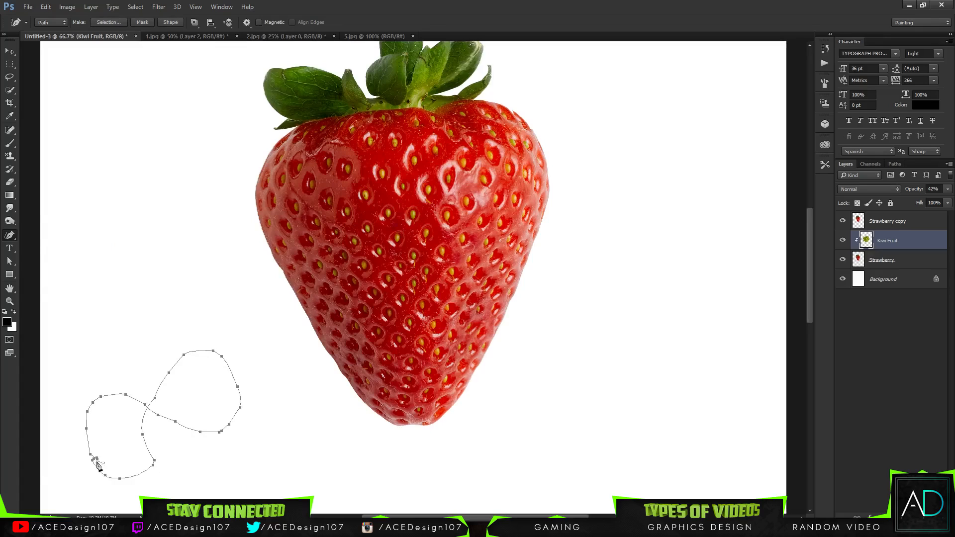
key("ctrl+z")
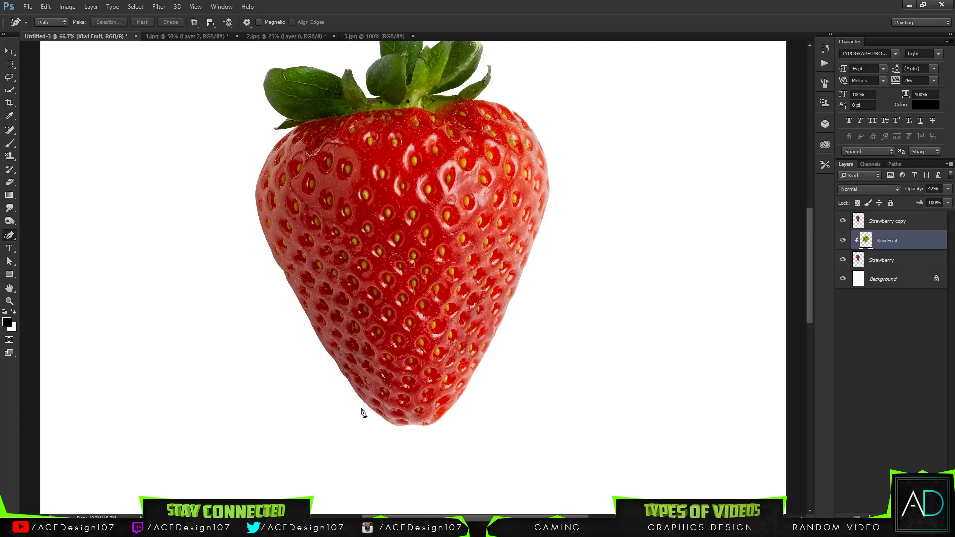
Step: Draw a freehand path around the strawberry's bottom tip and convert it to a selection
mouse_move(358, 401)
left_mouse_down()
mouse_move(454, 402)
mouse_move(454, 415)
mouse_move(413, 438)
mouse_move(372, 423)
mouse_move(359, 401)
left_mouse_up()
right_click(406, 402)
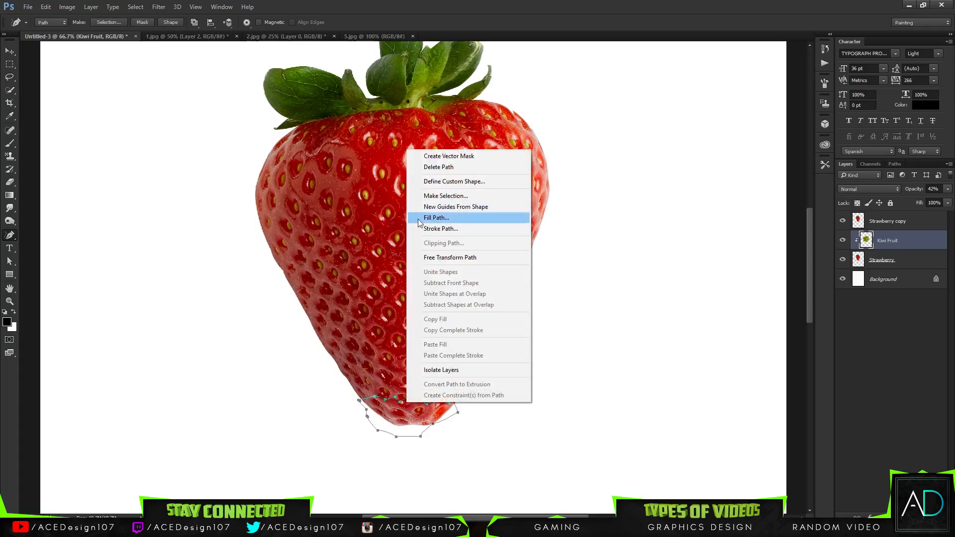
left_click(442, 196)
key("Return")
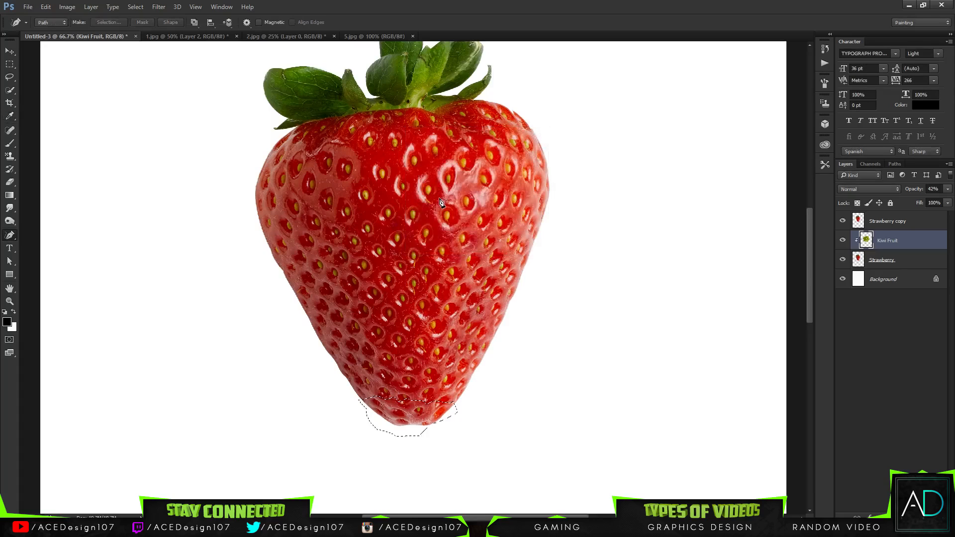
Step: Delete the selected tip from the Strawberry copy layer and deselect
left_click(887, 225)
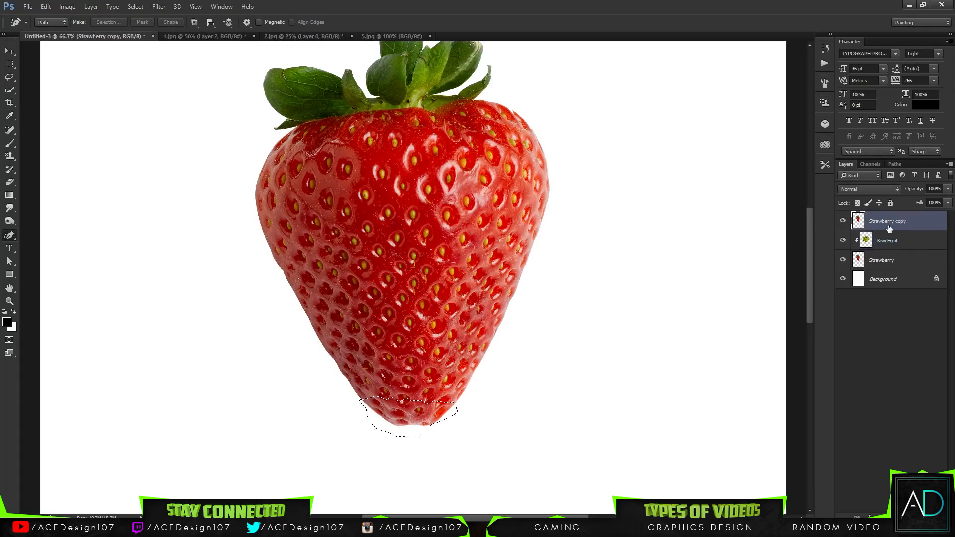
left_click(911, 246)
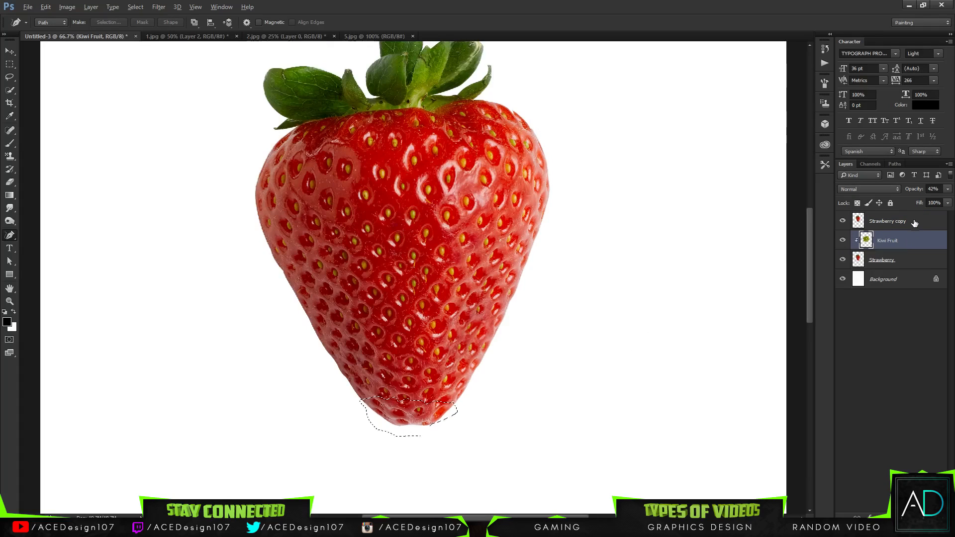
left_click(915, 221)
key("Delete")
key("ctrl+d")
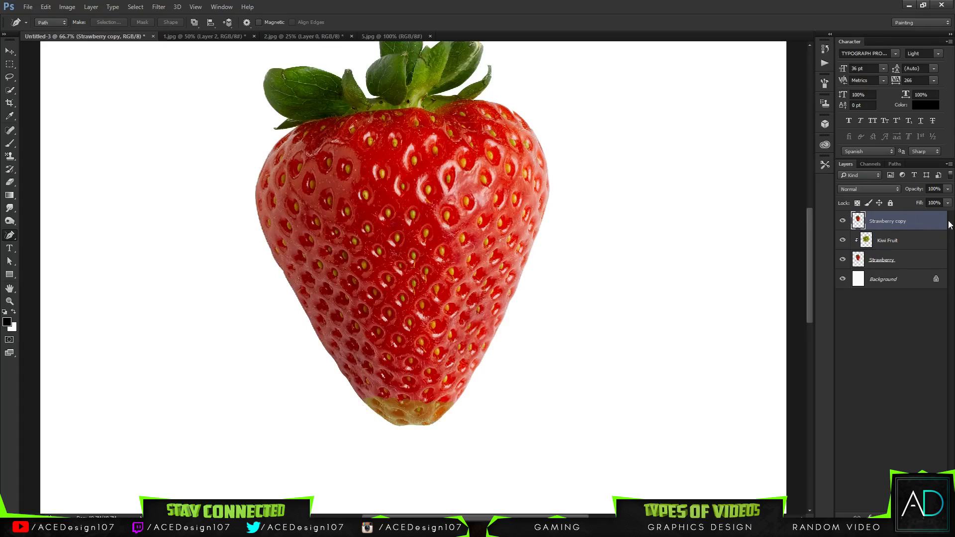
Step: Set the Kiwi Fruit layer's opacity to 100%
left_click(895, 246)
left_click(948, 189)
left_click(950, 201)
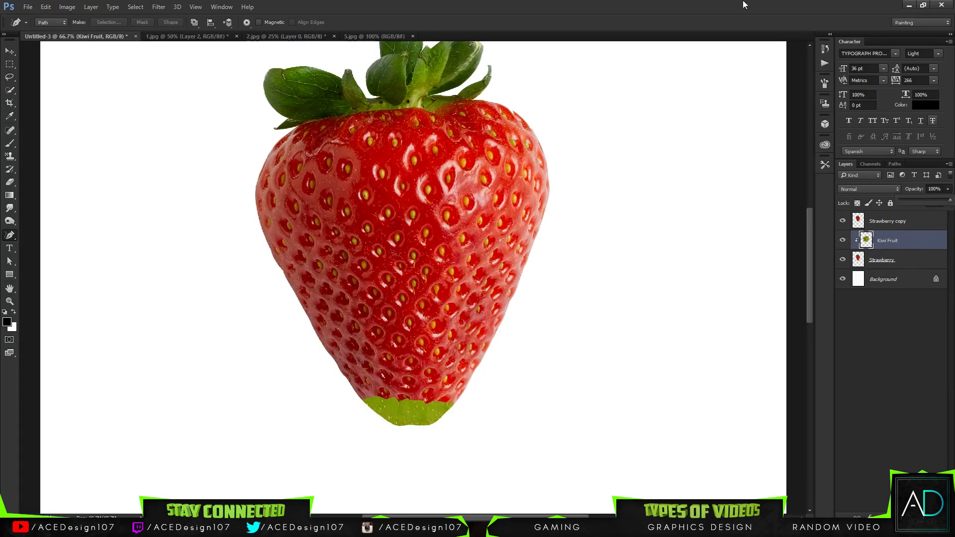
Step: Undo the Kiwi Fruit opacity change and the deselection around the strawberry's tip
key("v")
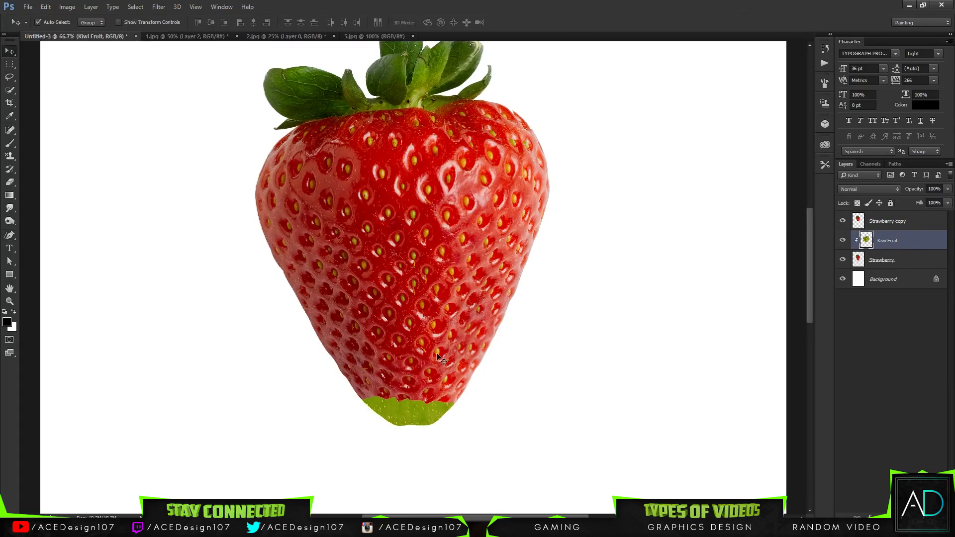
key("ctrl+0")
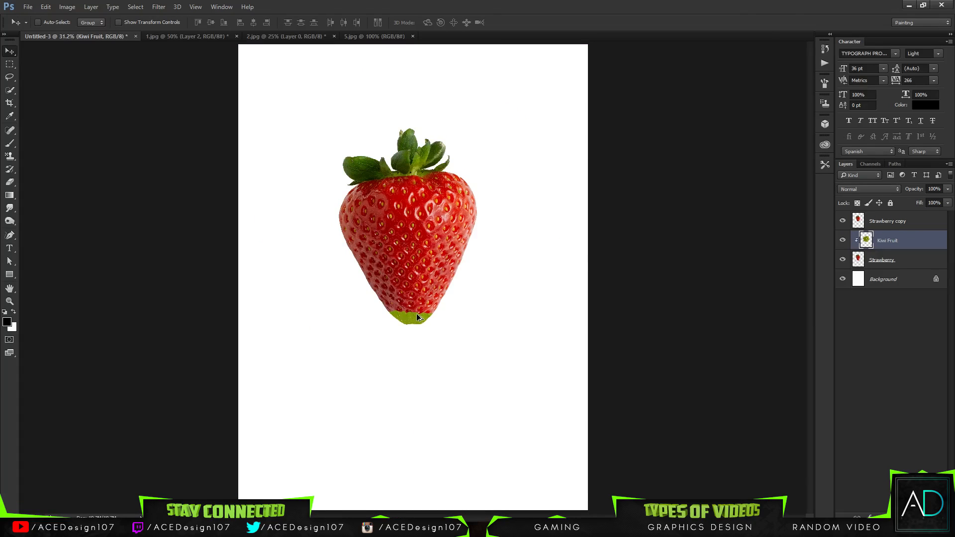
key("4")
key("2")
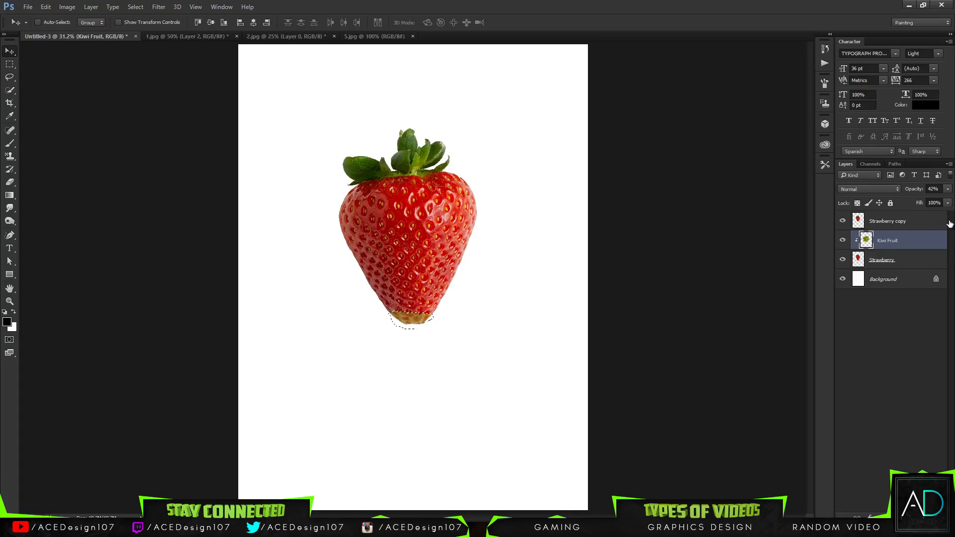
Step: Set the Kiwi Fruit layer's opacity to 100% and choose the Freeform Pen tool
left_click(942, 222)
left_click(912, 241)
left_click(947, 190)
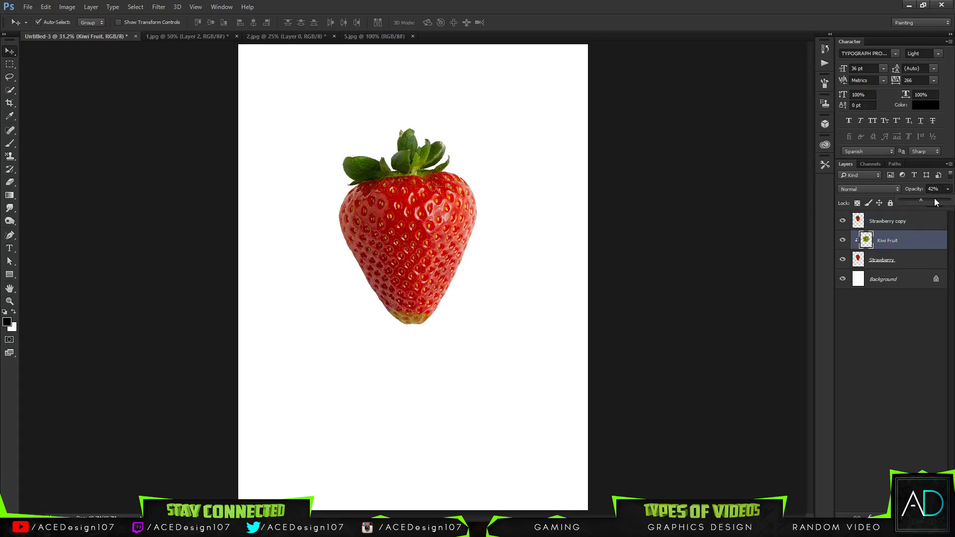
left_click_drag(936, 201, 954, 202)
left_click(529, 38)
left_click(10, 235)
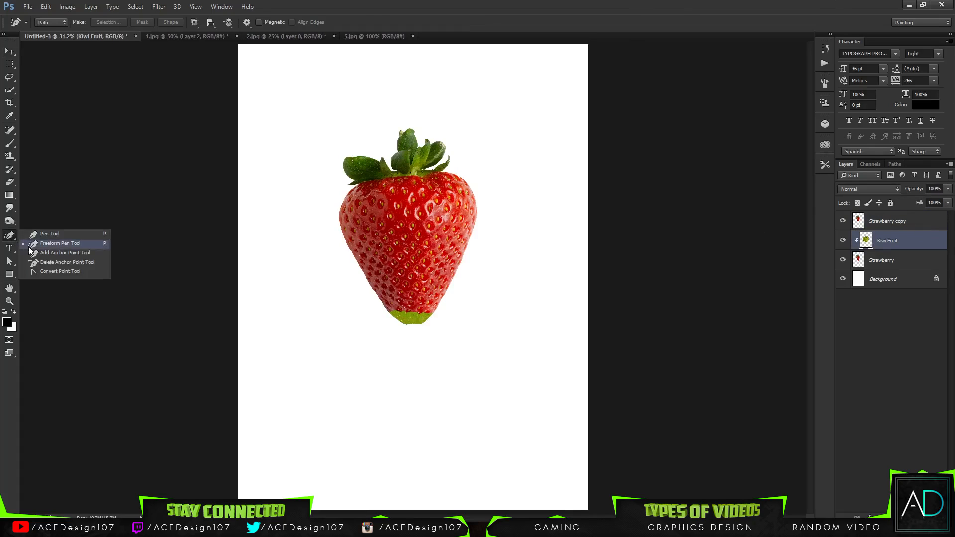
left_click(29, 245)
Step: Undo the opacity change and the tip cut-out, and delete the restored path around the strawberry's tip
key("ctrl+z")
key("ctrl+alt+z")
key("ctrl+alt+z")
key("ctrl+alt+z")
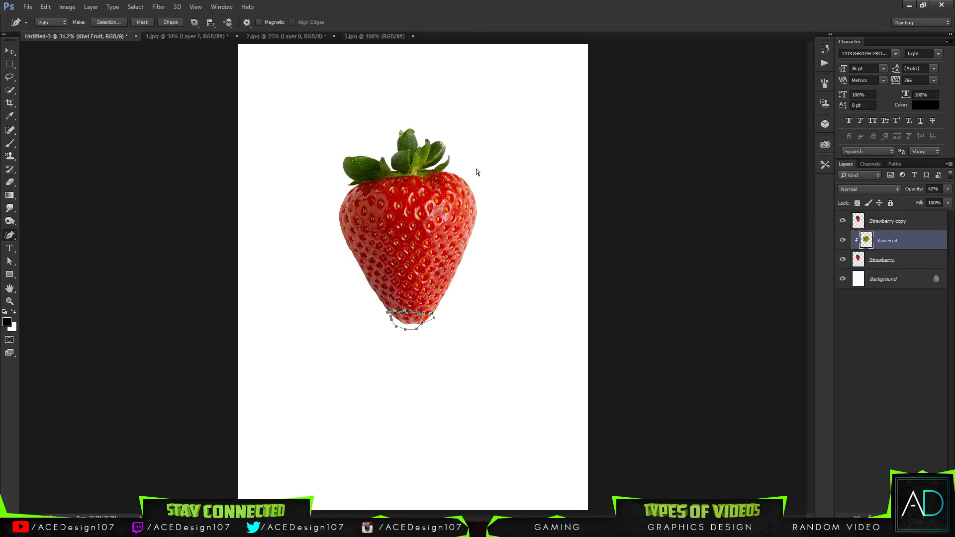
key("Delete")
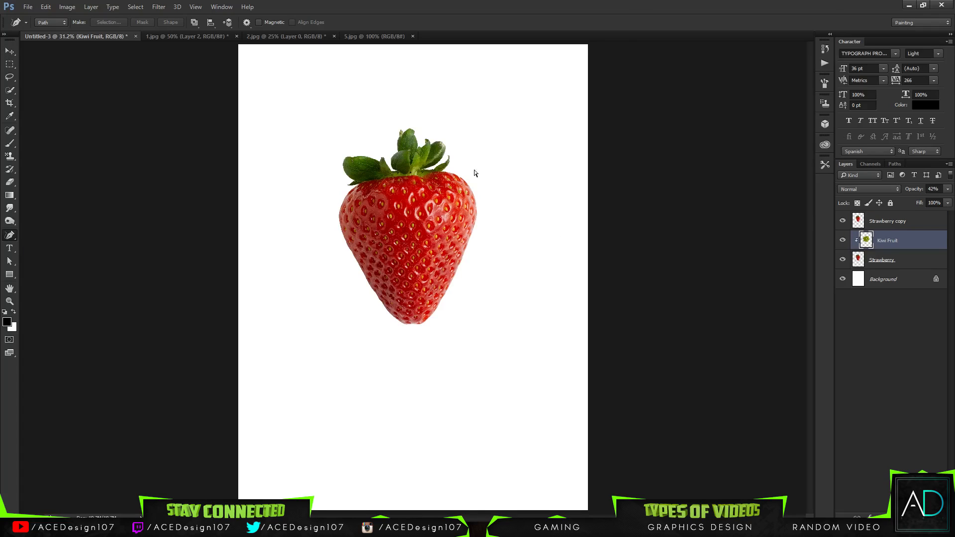
Step: Cut the strawberry's bottom tip from the Strawberry copy layer with a slanted freehand path converted to a selection, and deselect
key("ctrl+plus")
key("ctrl+plus")
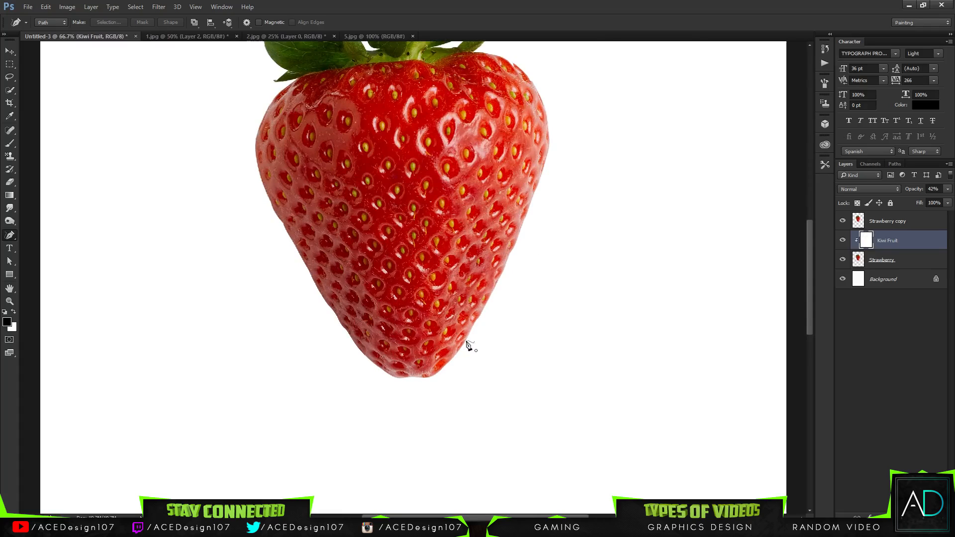
left_click(895, 220)
left_click(888, 241)
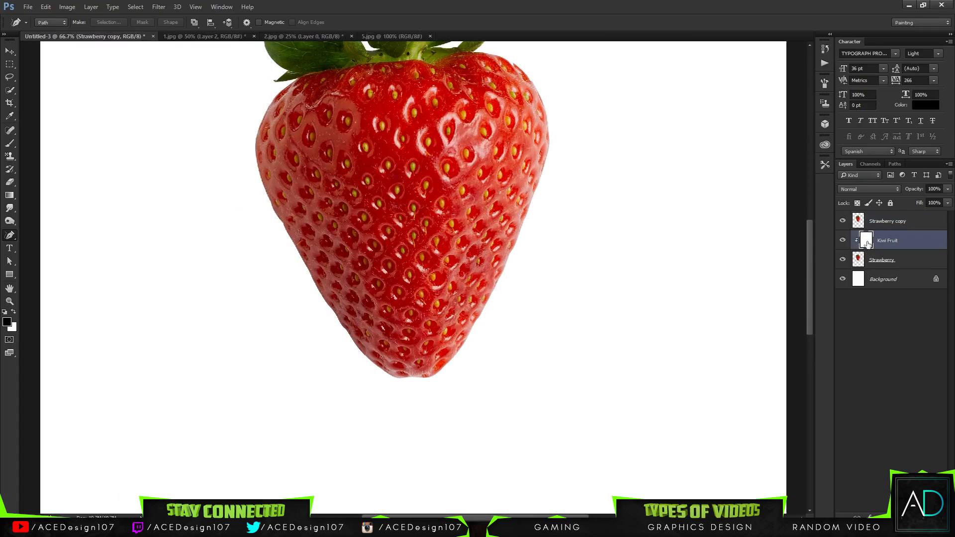
left_click(840, 241)
left_click(840, 243)
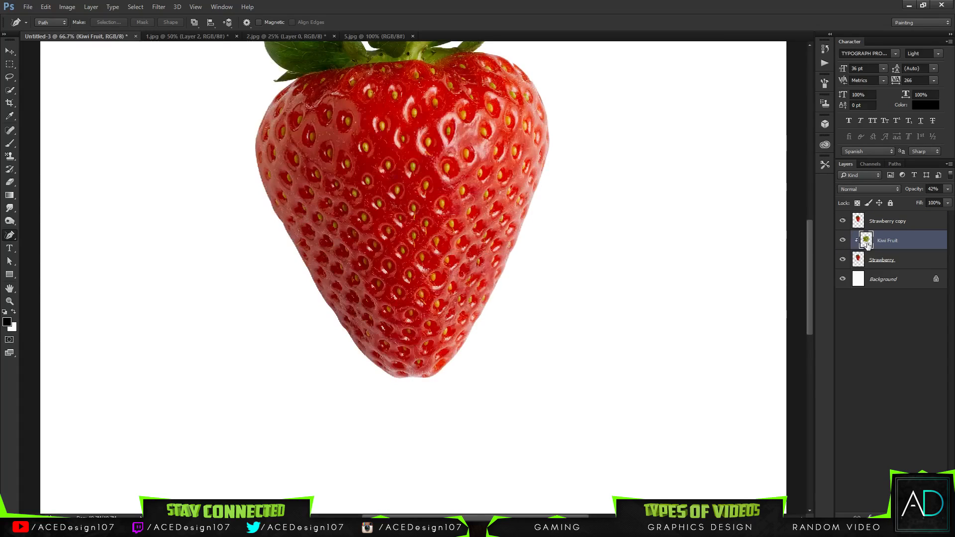
left_click(897, 222)
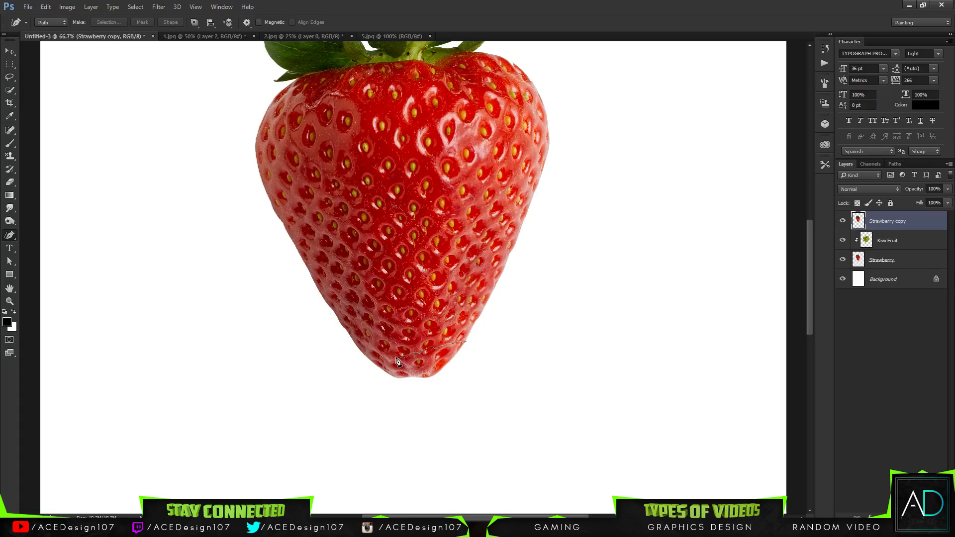
mouse_move(374, 368)
left_mouse_down()
mouse_move(376, 394)
mouse_move(442, 389)
mouse_move(467, 345)
left_mouse_up()
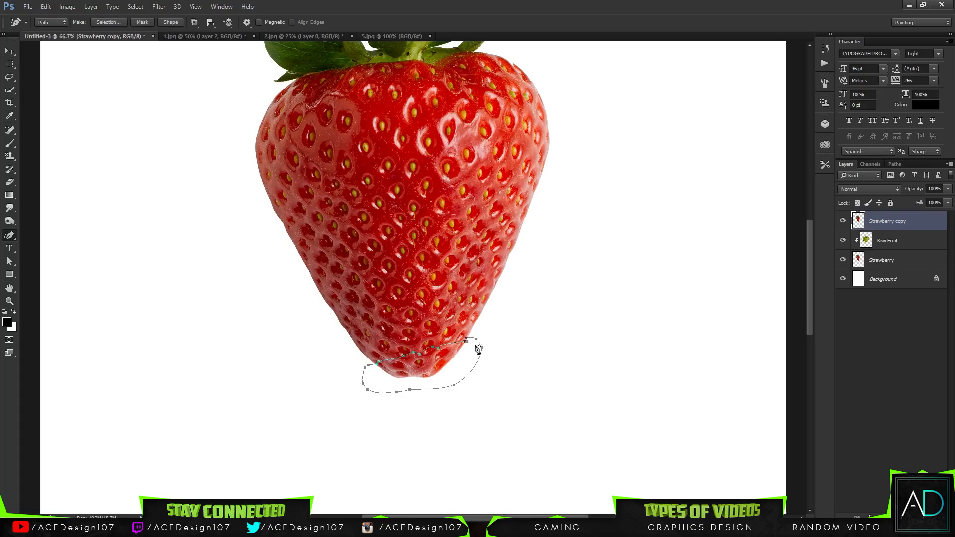
right_click(454, 345)
left_click(500, 139)
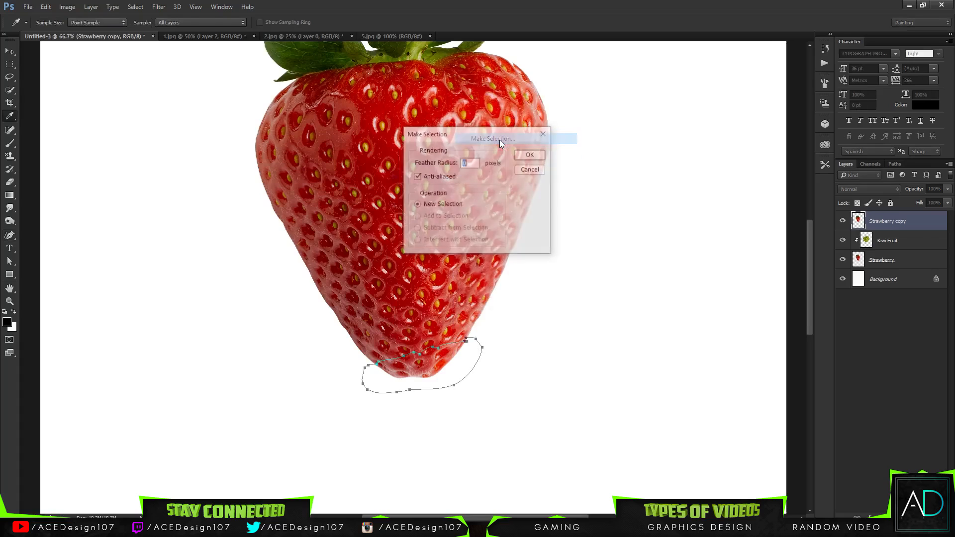
key("Return")
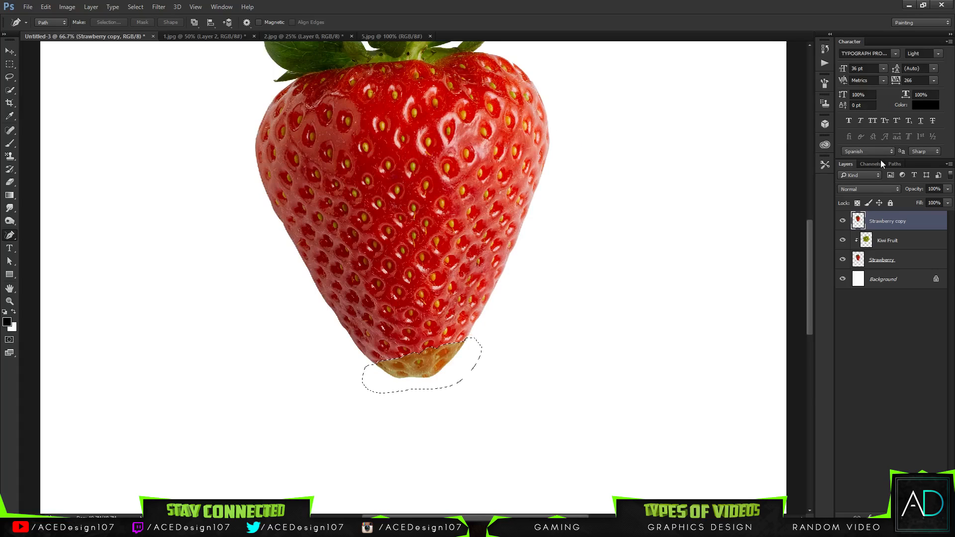
key("ctrl+d")
Step: Set the Kiwi Fruit layer's opacity to 100%
left_click(903, 240)
mouse_move(948, 189)
left_mouse_down()
mouse_move(933, 203)
mouse_move(952, 201)
left_mouse_up()
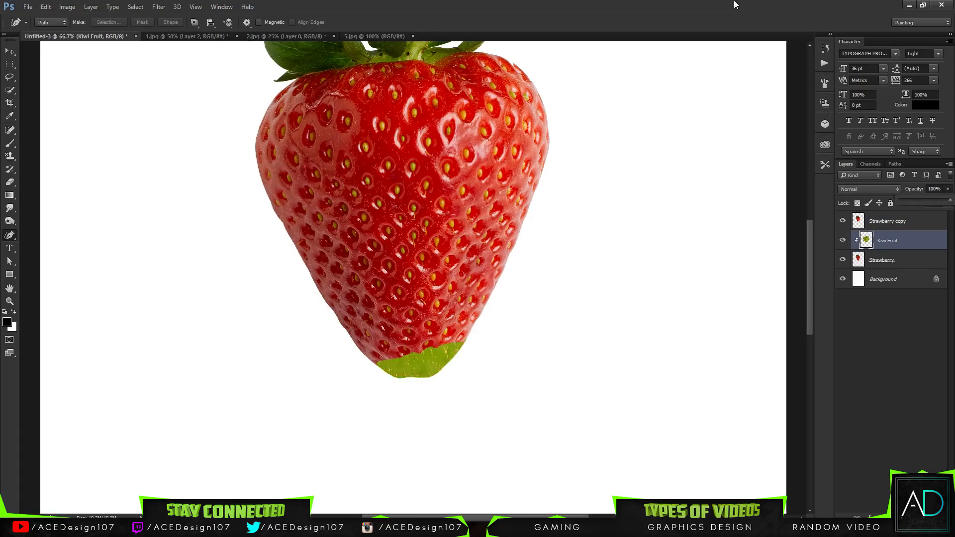
left_click(732, 5)
key("v")
key("ctrl+0")
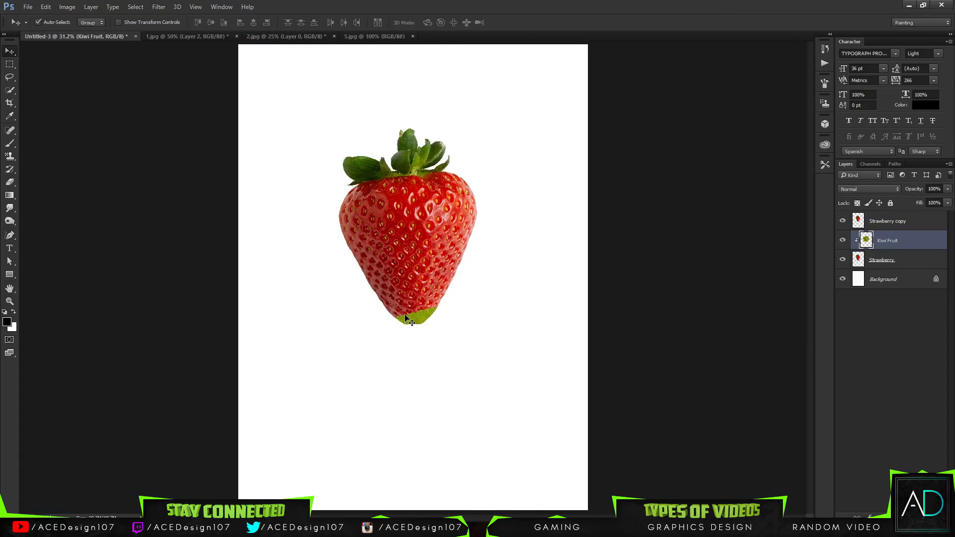
Step: Trim the left end of the cut edge on the Strawberry copy layer using a small freehand path converted to a selection
key("ctrl+plus")
key("ctrl+plus")
key("ctrl+plus")
key("ctrl+plus")
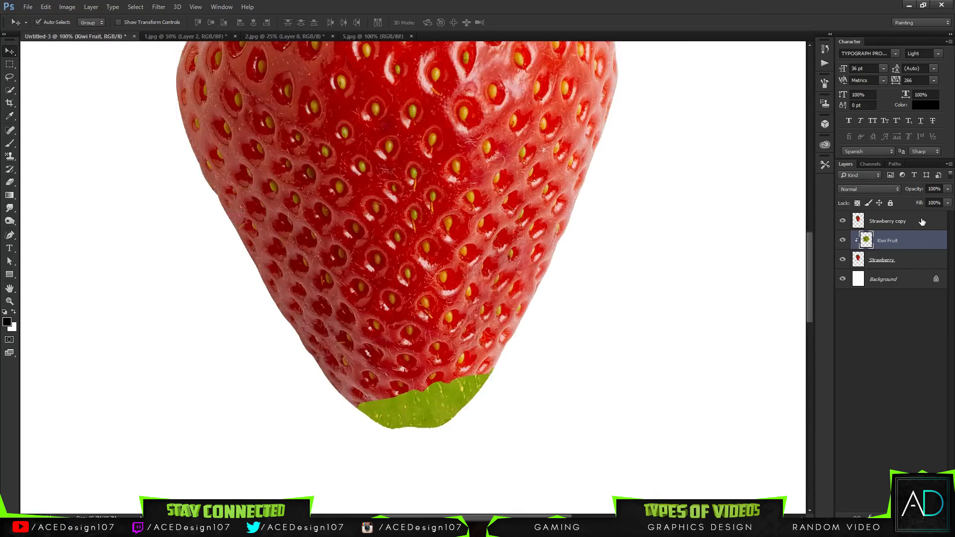
left_click(923, 222)
key("p")
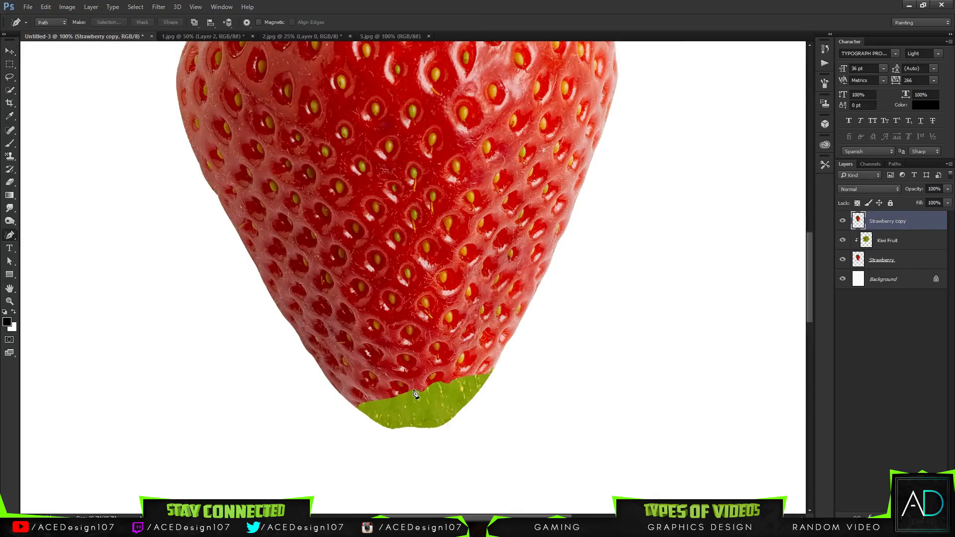
left_click(393, 396)
left_click_drag(368, 407, 413, 396)
right_click(413, 397)
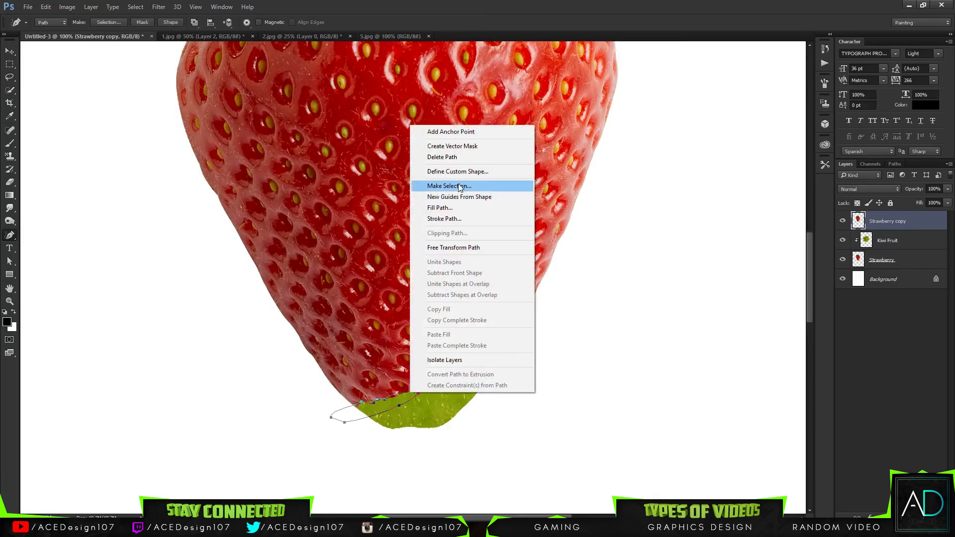
left_click(458, 184)
key("Return")
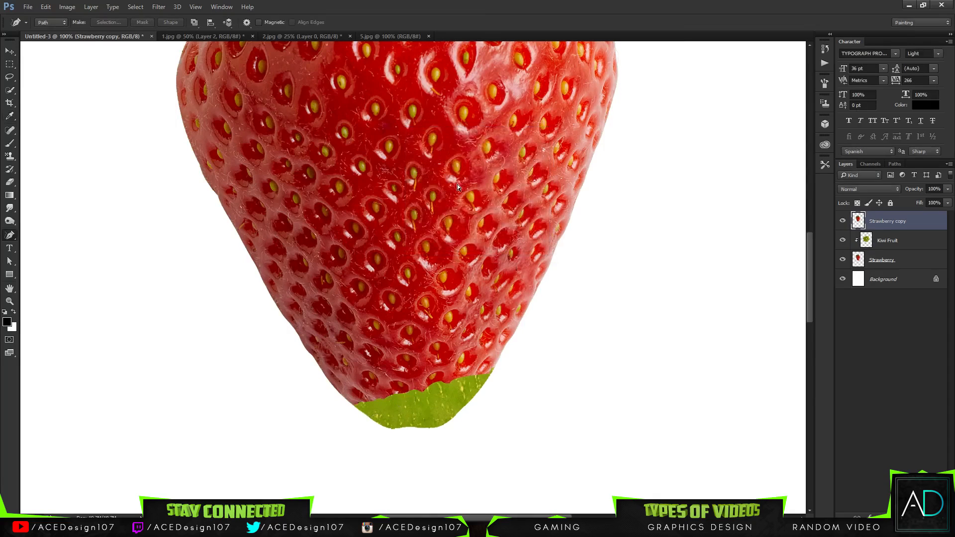
key("ctrl+0")
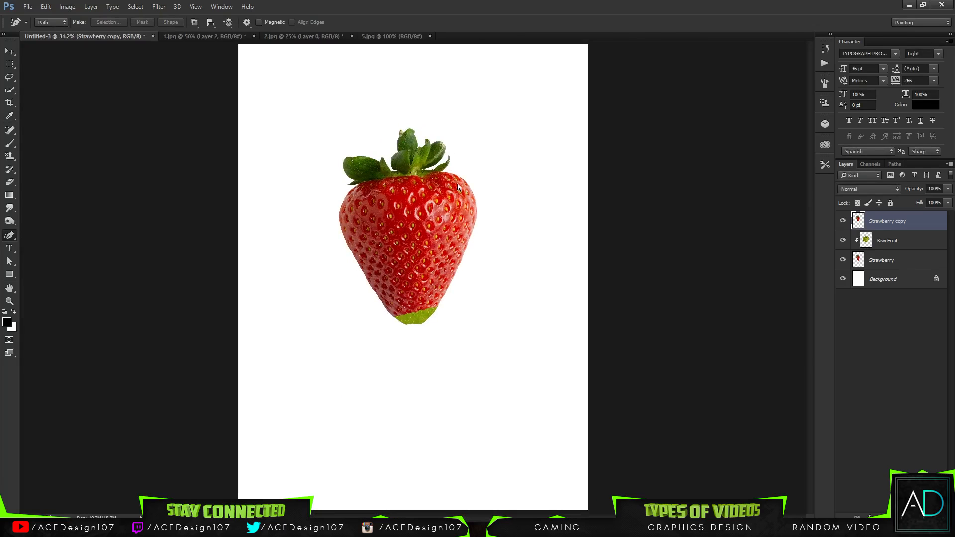
Step: Add a new layer above Strawberry copy and name it Shadow
key("ctrl+plus")
key("ctrl+plus")
key("ctrl+plus")
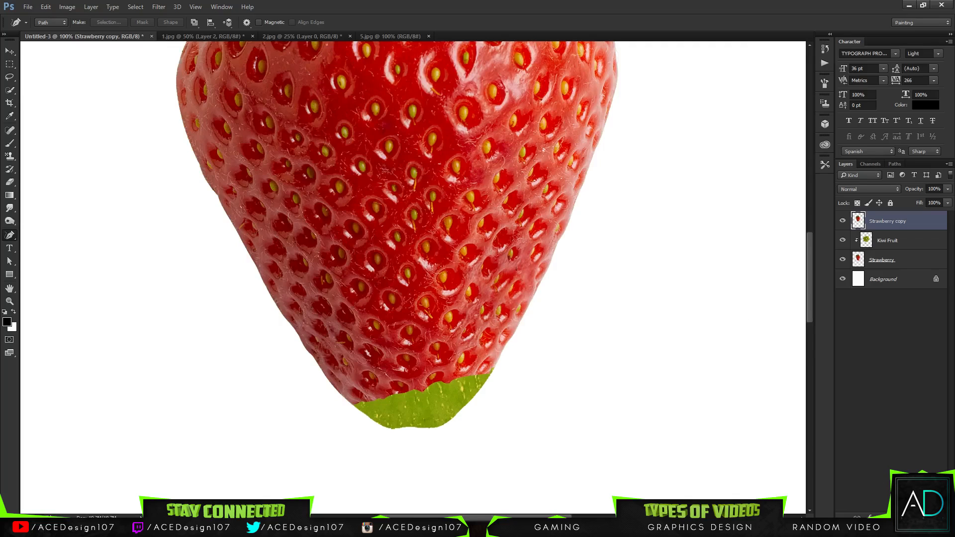
left_click(924, 517)
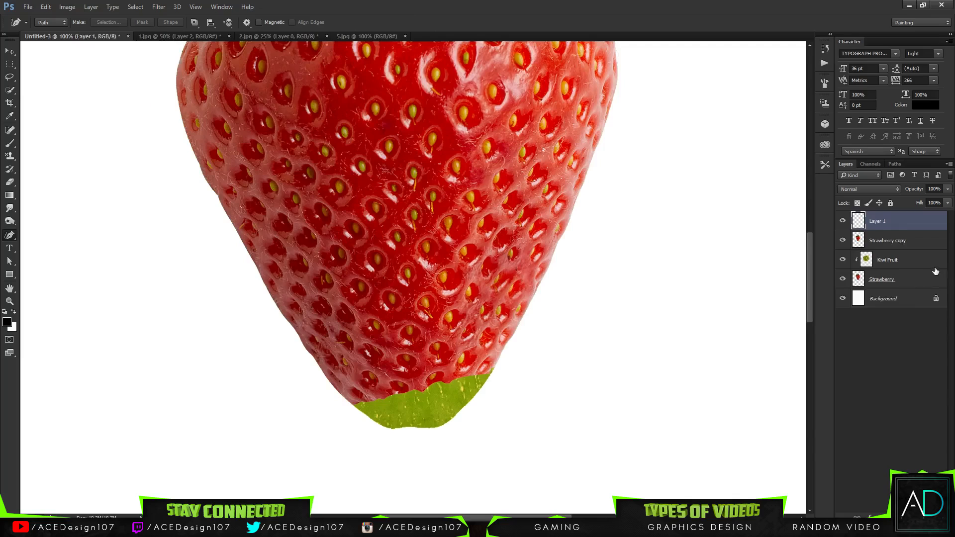
double_click(880, 222)
type("Shadow")
double_click(881, 222)
key("Return")
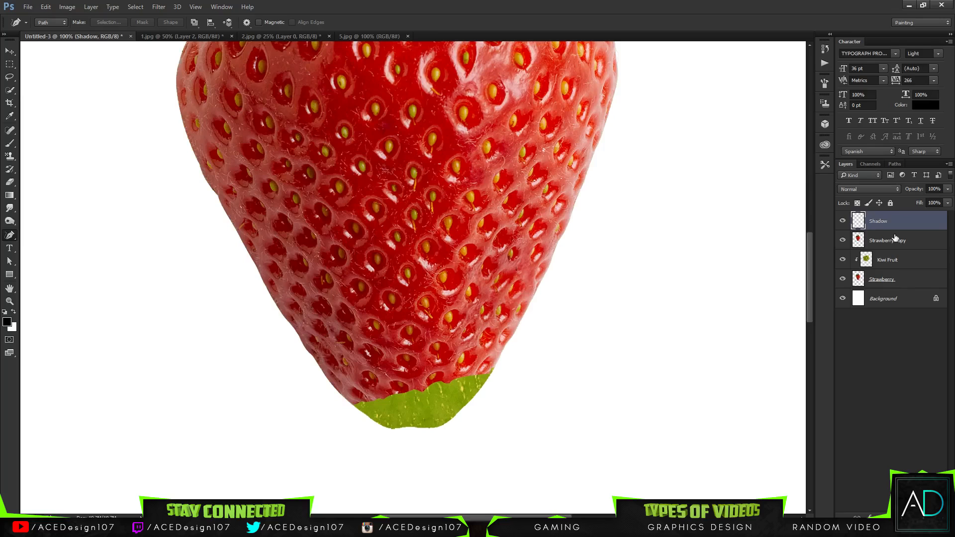
Step: Configure the Brush tool with a size of 200 px and a hardness of 80%
key("b")
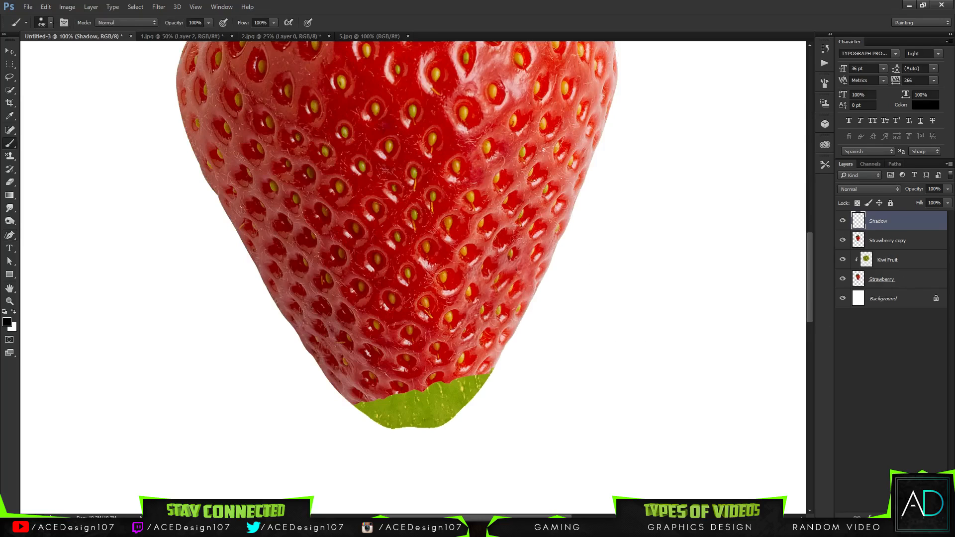
left_click(51, 23)
left_click(118, 43)
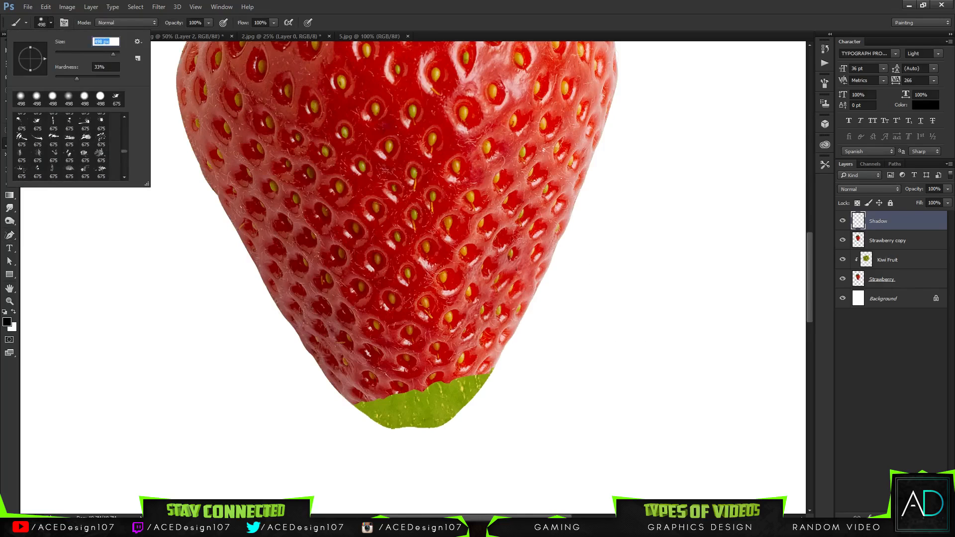
type("30")
left_click(97, 67)
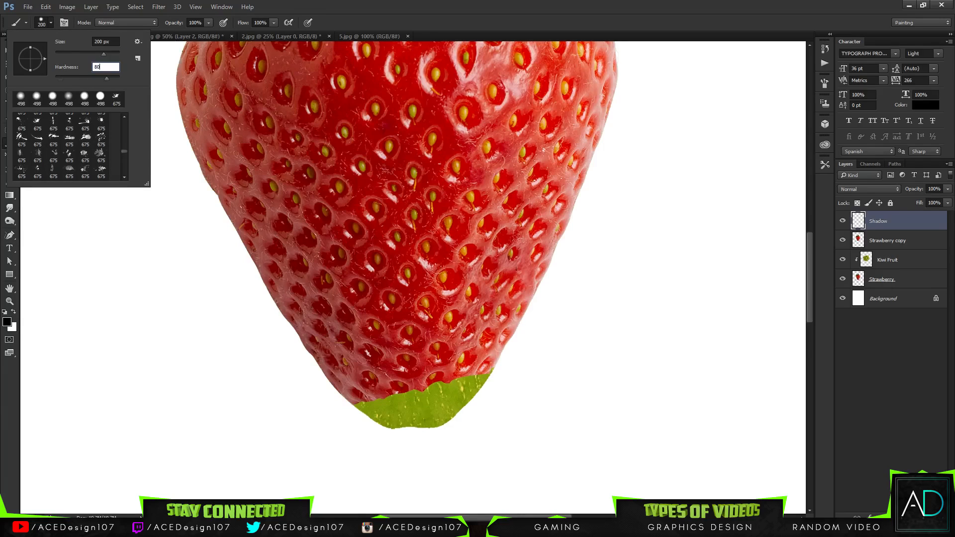
type("80")
key("Return")
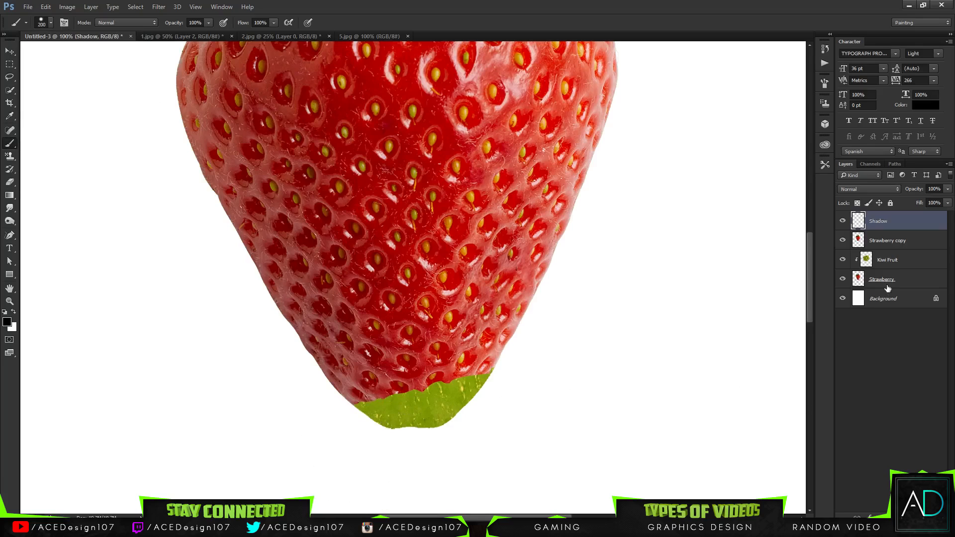
Step: Paint a black shadow on the kiwi tip's left edge within the Strawberry layer's outline and trim it with the Eraser
left_click(858, 282, "ctrl")
mouse_move(337, 455)
left_mouse_down()
mouse_move(411, 478)
mouse_move(349, 462)
mouse_move(332, 446)
mouse_move(379, 477)
mouse_move(320, 426)
mouse_move(372, 468)
mouse_move(323, 428)
mouse_move(366, 459)
mouse_move(345, 439)
left_mouse_up()
key("e")
mouse_move(280, 280)
left_mouse_down()
mouse_move(296, 299)
mouse_move(307, 296)
left_mouse_up()
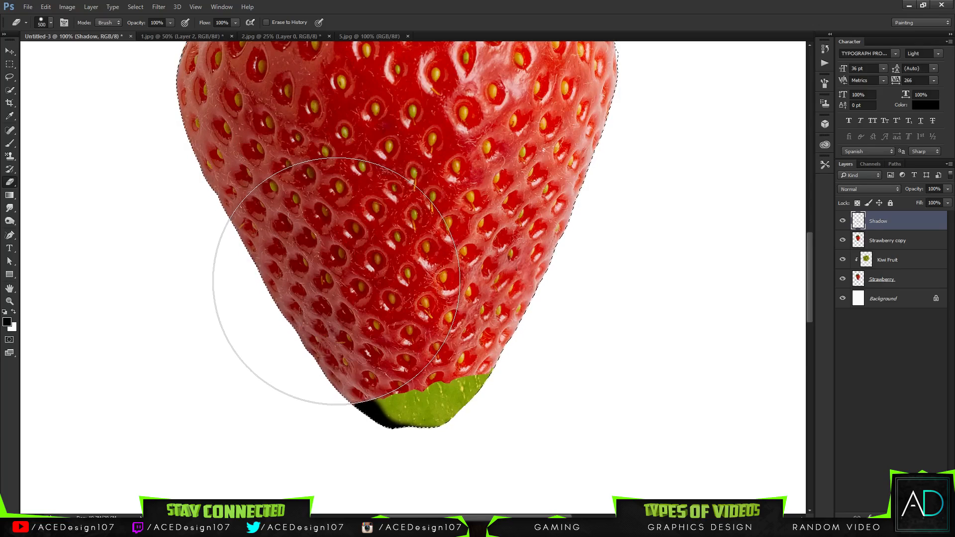
Step: Try the Overlay and Hard Light blend modes on the Shadow layer and return it to Normal
left_click(895, 190)
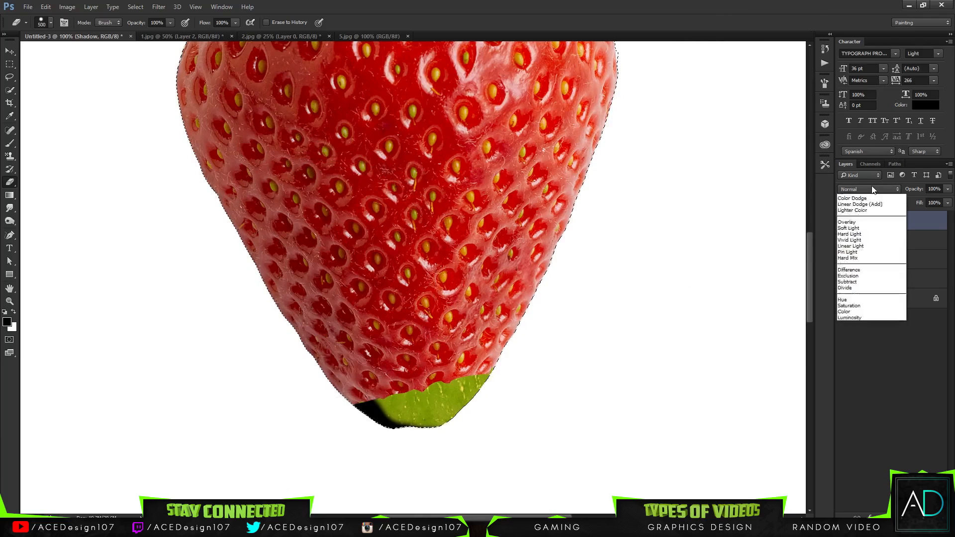
left_click(846, 287)
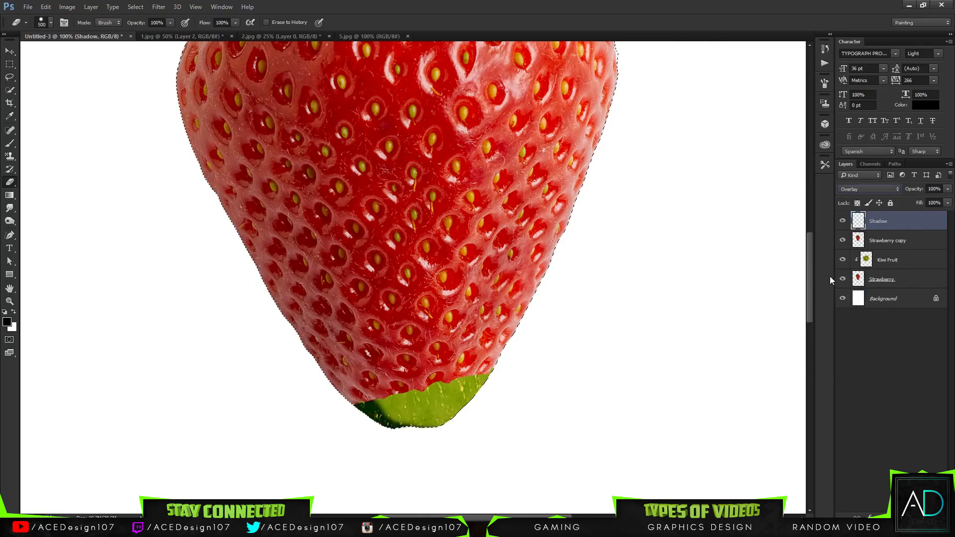
left_click(858, 189)
key("Down")
key("Down")
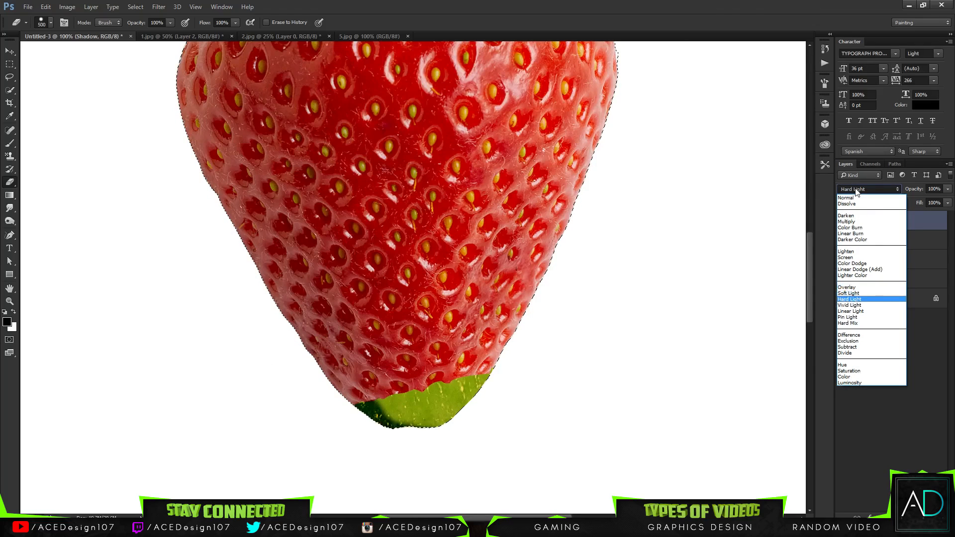
left_click(846, 197)
Step: Set the Shadow layer's opacity to 58% and deselect the strawberry outline
left_click(947, 189)
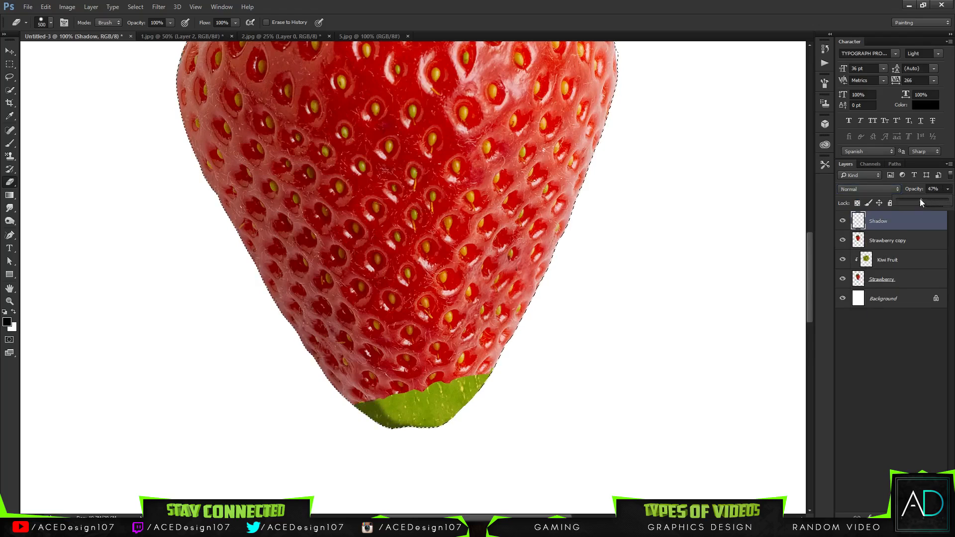
mouse_move(933, 199)
left_mouse_down()
mouse_move(939, 204)
mouse_move(918, 200)
left_mouse_up()
key("ctrl+0")
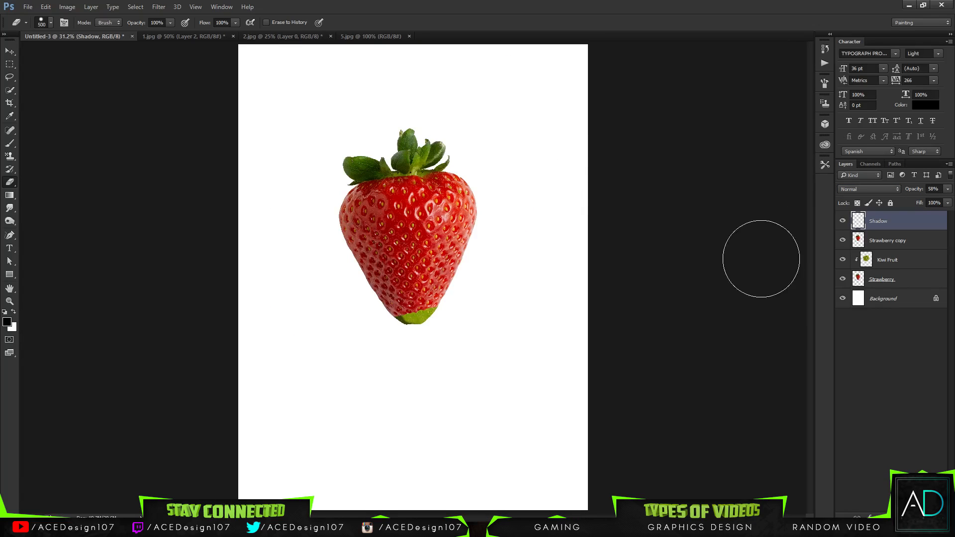
Step: Load the Strawberry layer's outline as a selection and set the brush size to 500 px
left_click(858, 275, "ctrl")
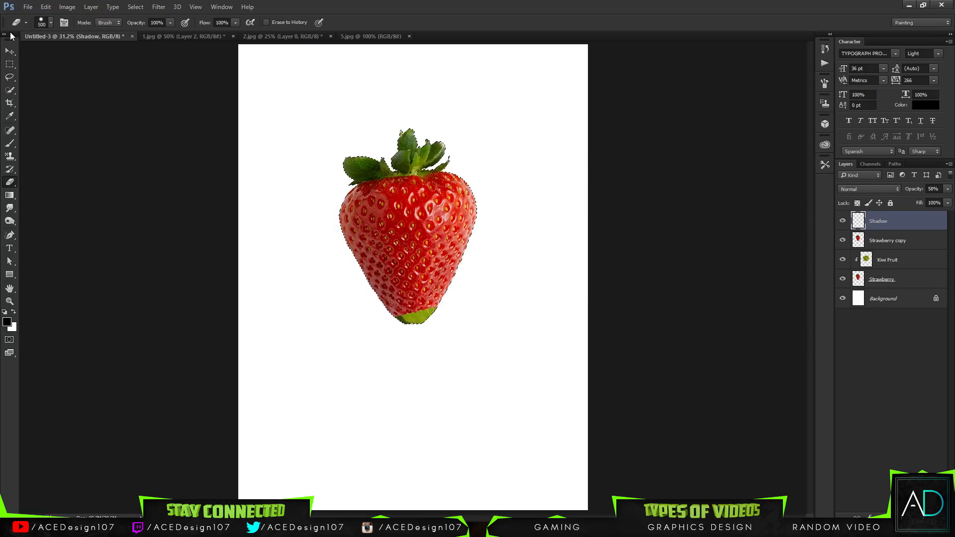
left_click(52, 21)
left_click(483, 7)
key("b")
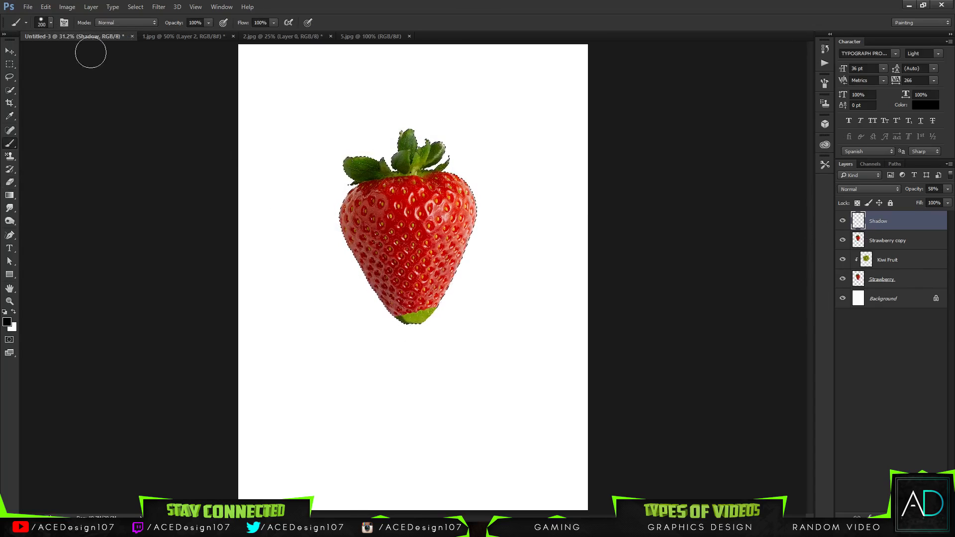
left_click(52, 22)
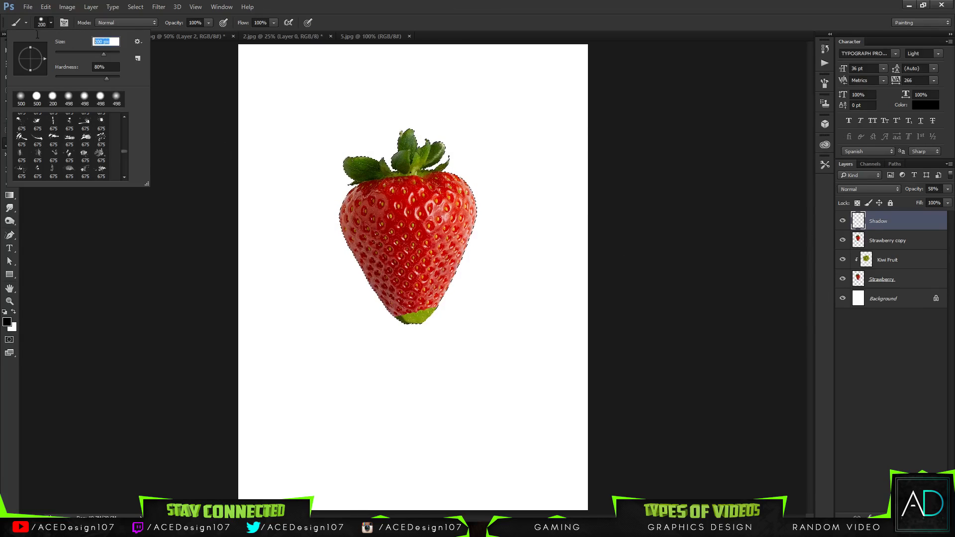
type("500")
key("Return")
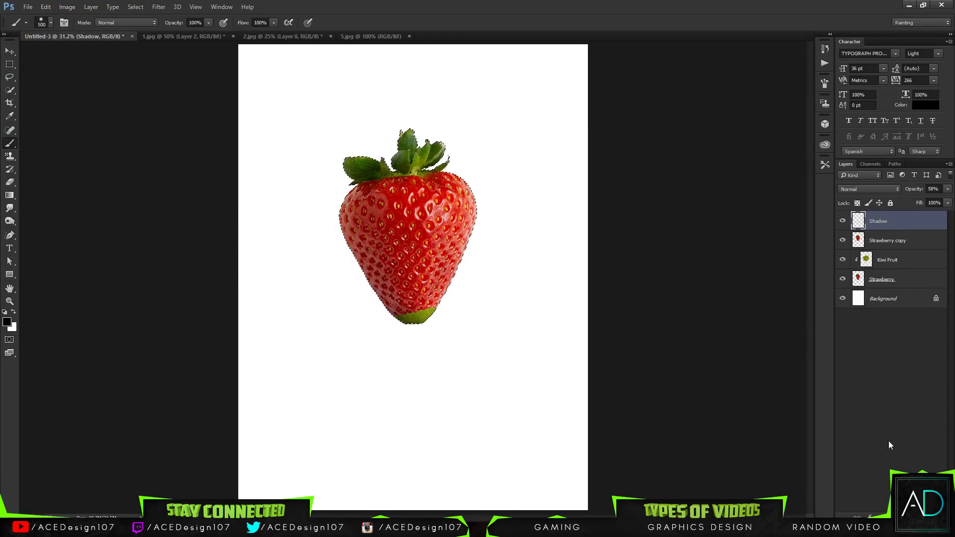
Step: Paint a soft shadow dab at the kiwi tip with a 600 px, 0% hardness brush, and deselect the strawberry outline
left_click(51, 24)
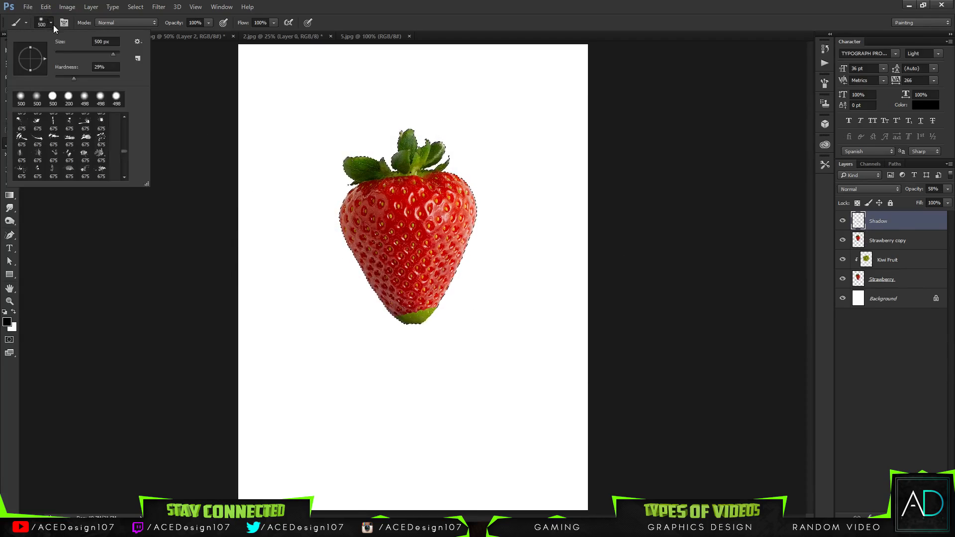
left_click_drag(73, 78, 52, 75)
key("shift+Tab")
type("6")
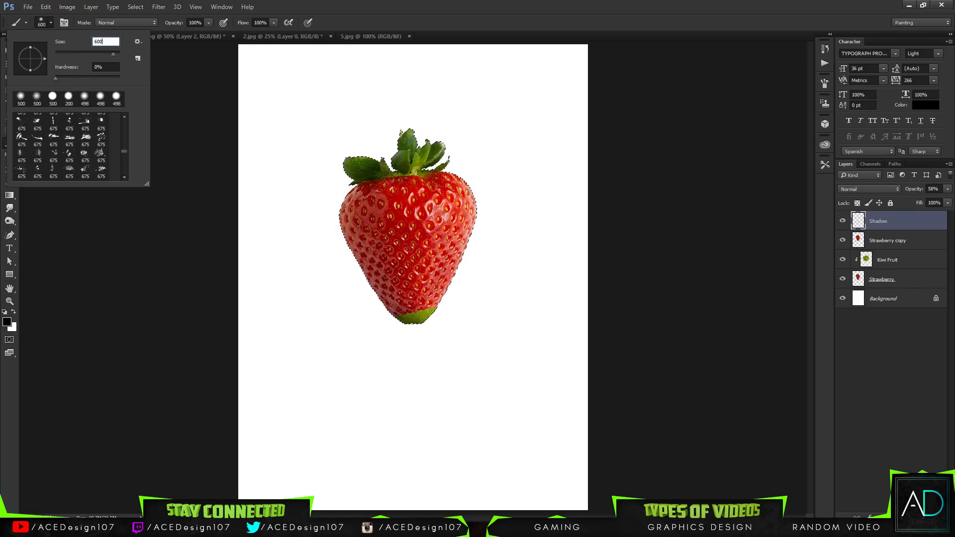
key("Return")
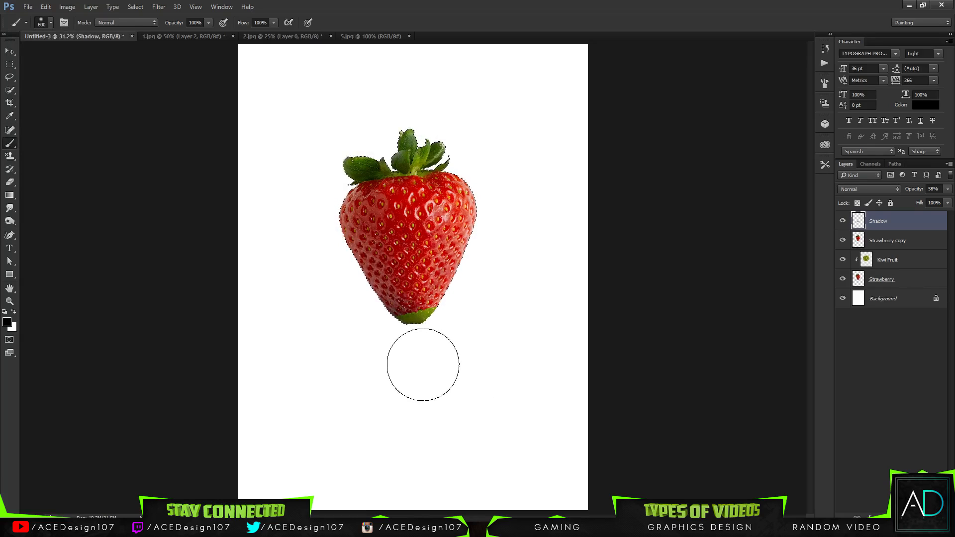
left_click(422, 358)
key("ctrl+d")
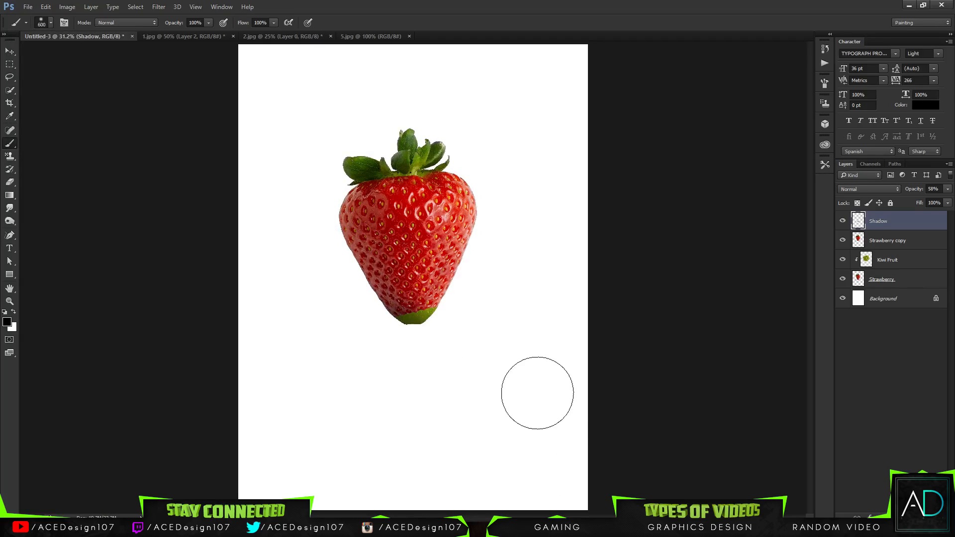
Step: Set the Eraser to 500 px with 100% hardness for cleaning up the shadow near the kiwi tip
key("ctrl+plus")
key("ctrl+plus")
key("ctrl+plus")
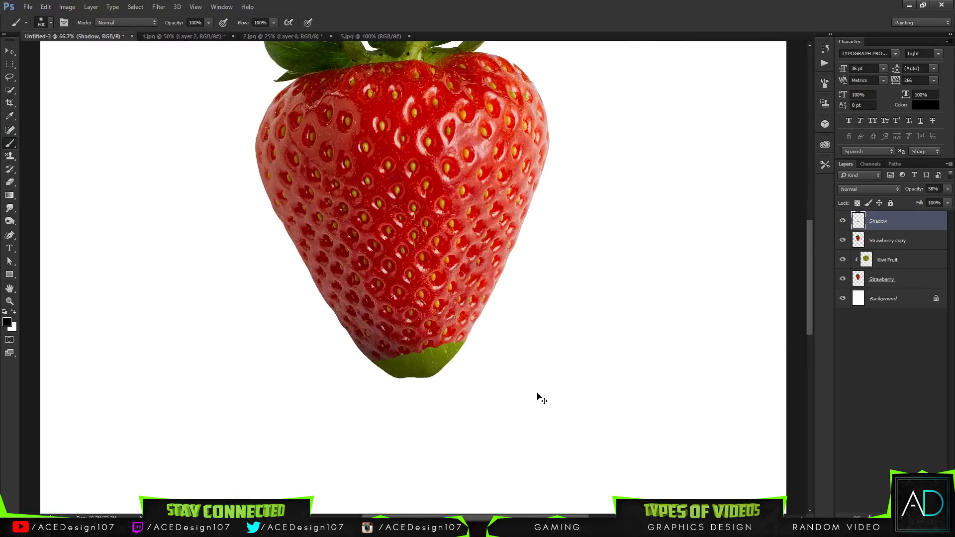
key("e")
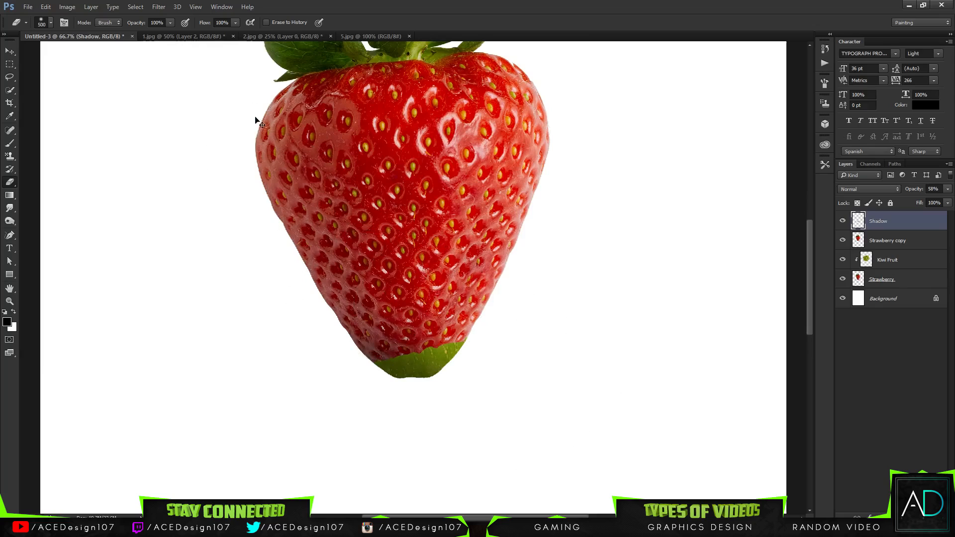
left_click(51, 24)
left_click_drag(67, 77, 211, 76)
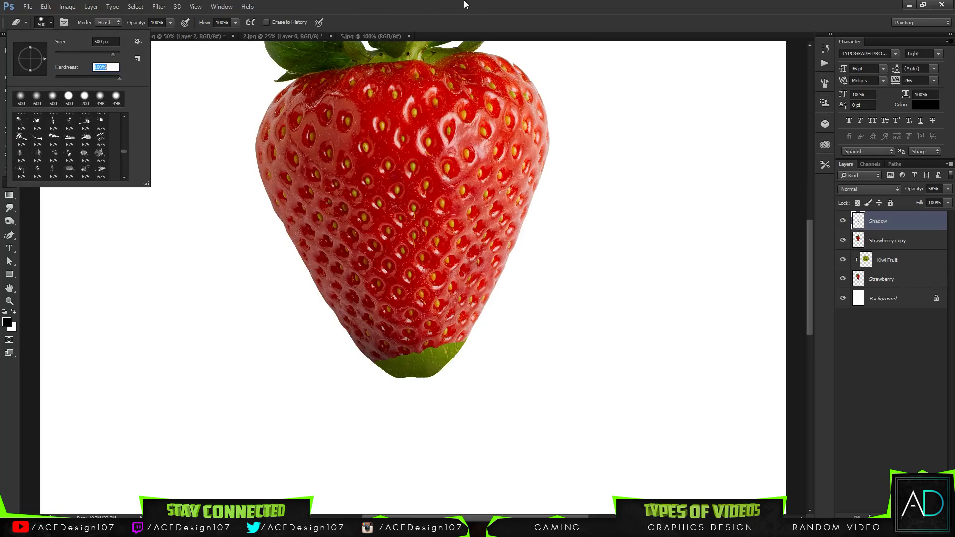
left_click(465, 2)
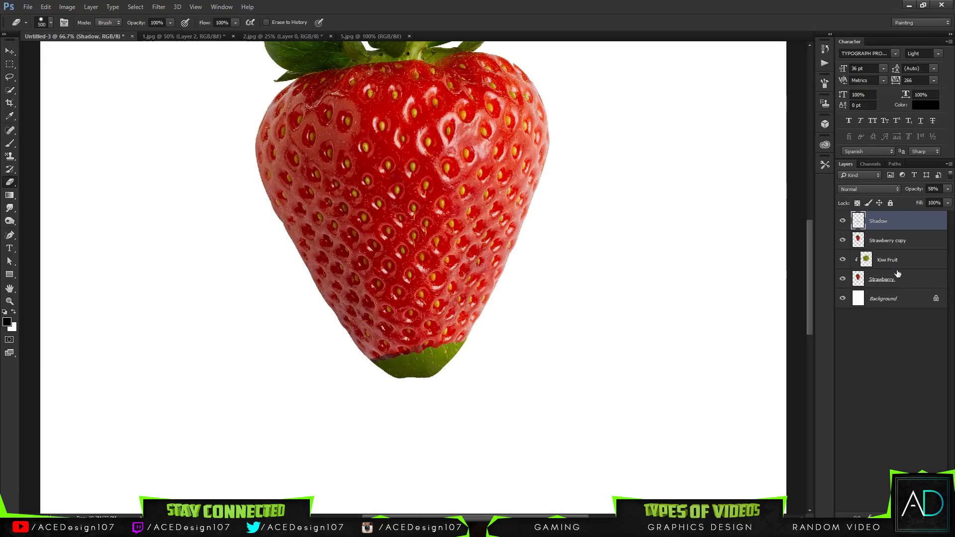
Step: Clear the part of the Shadow layer inside the Strawberry copy layer's outline and deselect it
left_click(858, 241, "ctrl")
key("Delete")
key("ctrl+d")
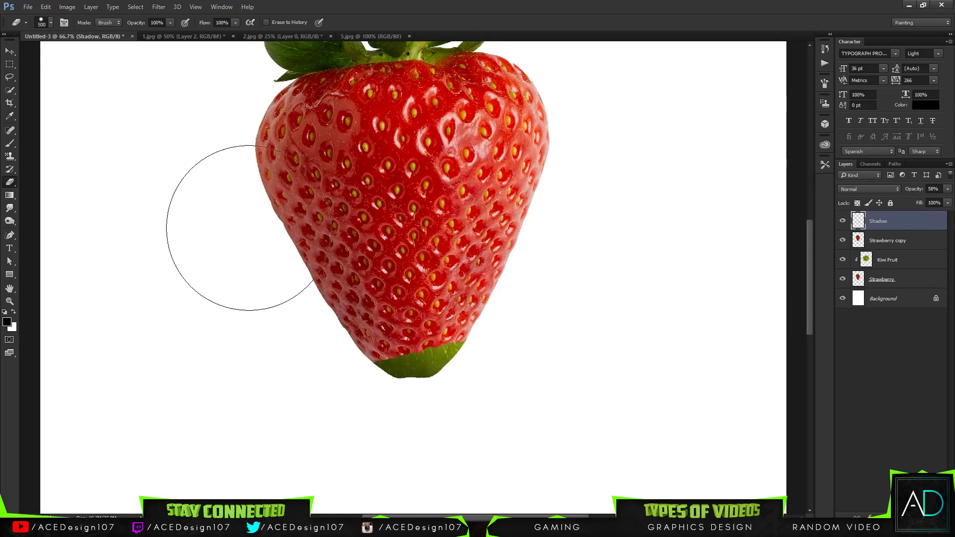
key("v")
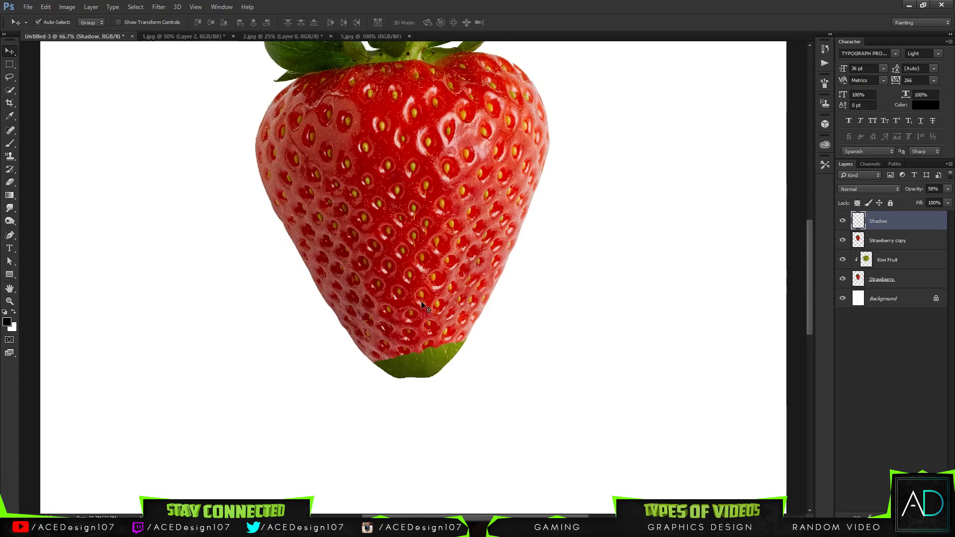
Step: Try duplicating the Shadow layer to darken the kiwi shading
left_click(892, 237)
left_click(895, 225)
key("ctrl+j")
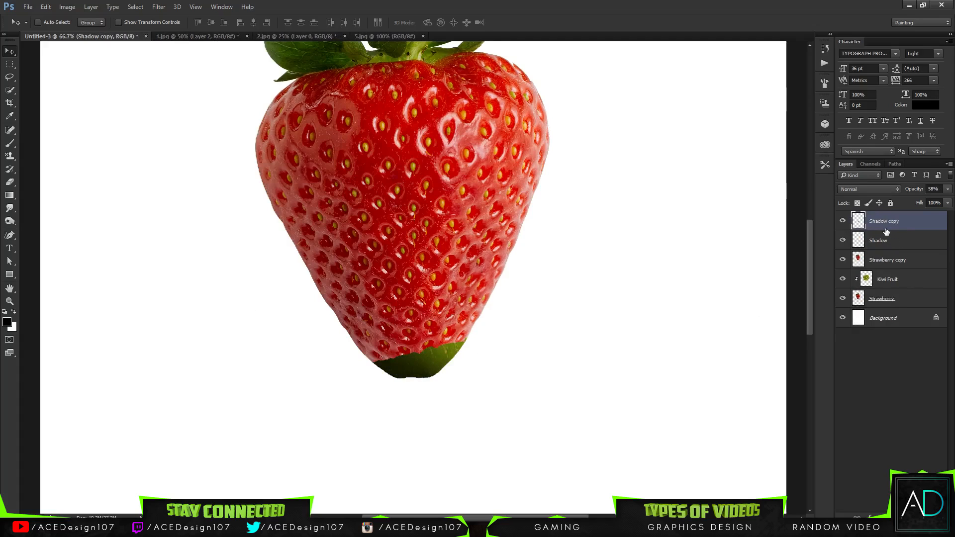
key("ctrl+z")
Step: Raise the Shadow layer's opacity to 84%
left_click(947, 189)
left_click_drag(945, 203, 942, 202)
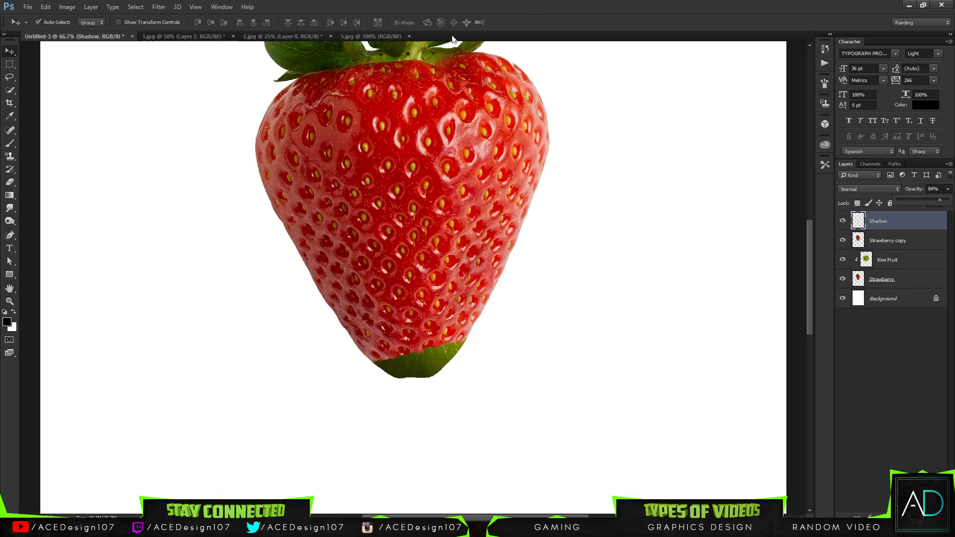
left_click(909, 243)
left_click(907, 222)
Step: Load the Strawberry copy layer's outline as a selection, add a new layer above it and invert the selection
left_click(862, 244)
left_click(859, 242, "ctrl")
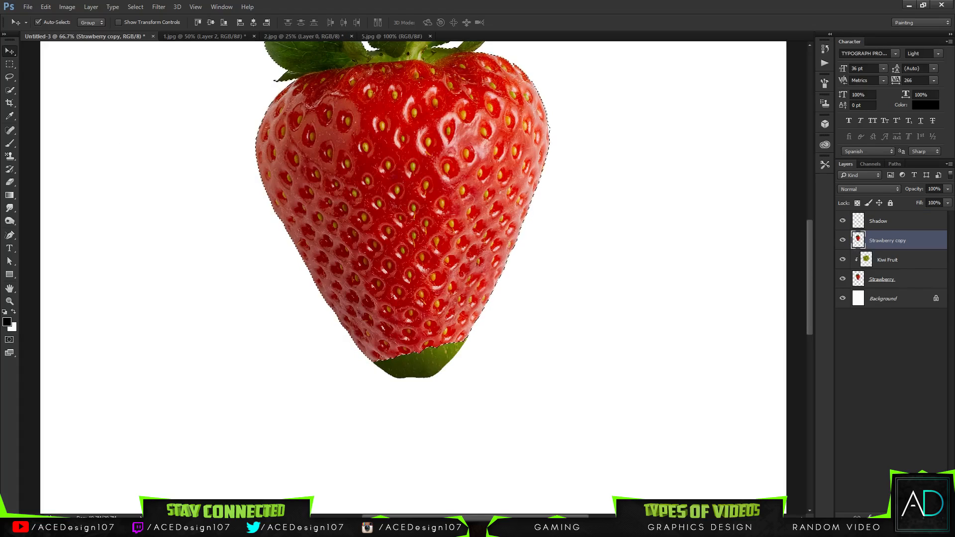
left_click(923, 518)
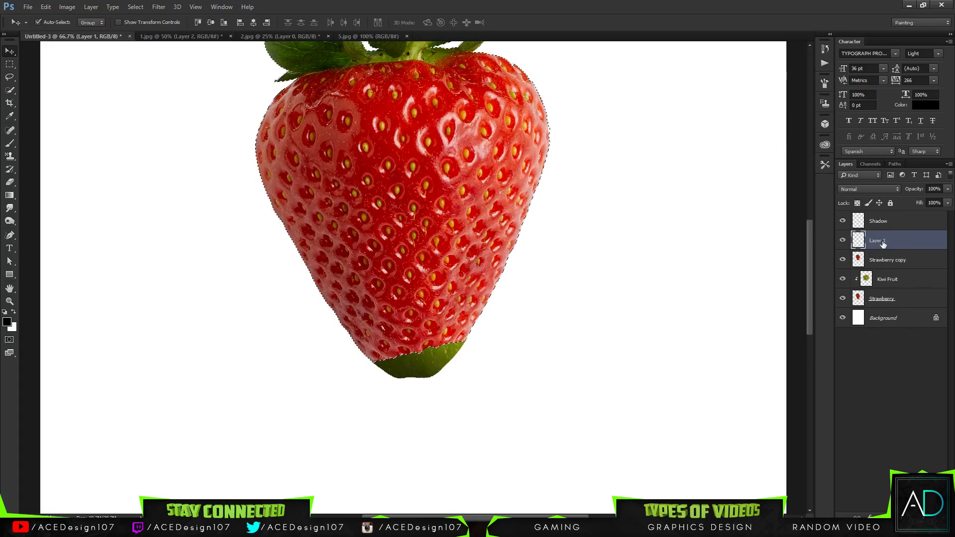
key("ctrl+shift+i")
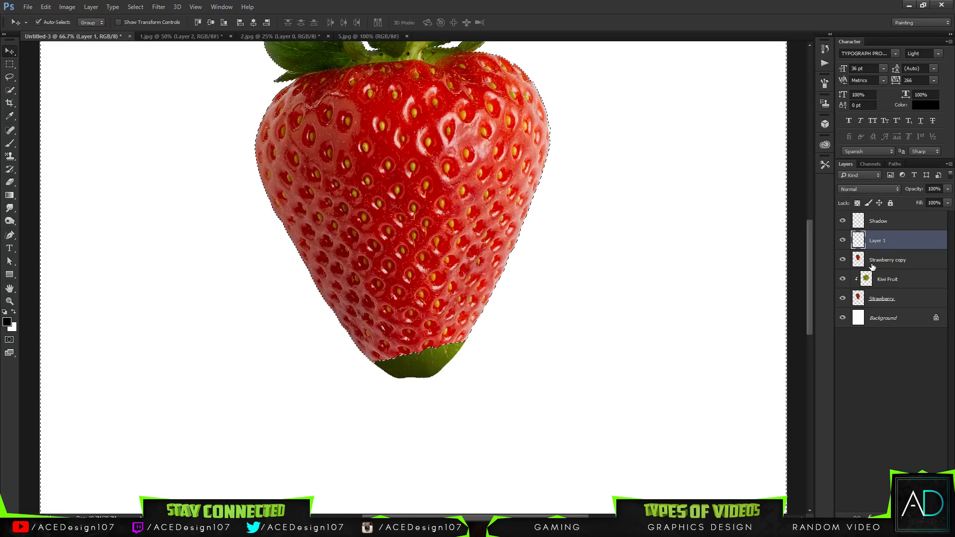
Step: Try a soft 600 px black dab on Layer 1 around the strawberry's lower part
key("b")
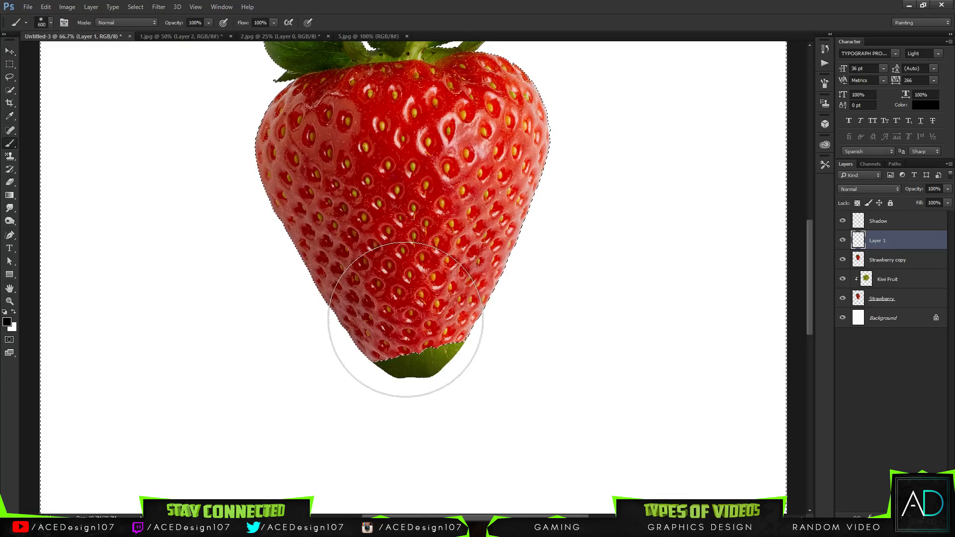
left_click(401, 282)
key("ctrl+z")
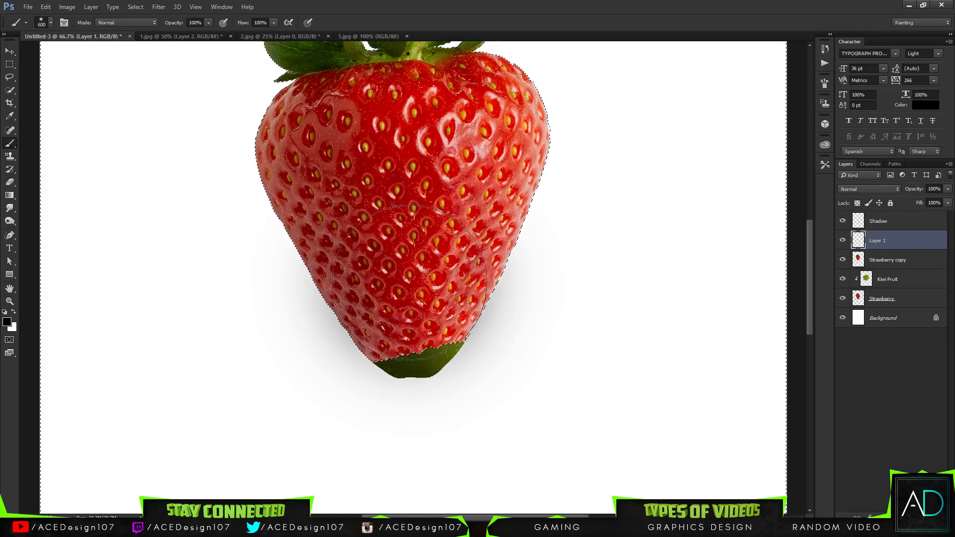
Step: Paint a thin black shadow along the skin's cut edge on Layer 1 with a 100 px, 65% hardness brush, and set the layer's opacity to 57%
left_click(51, 23)
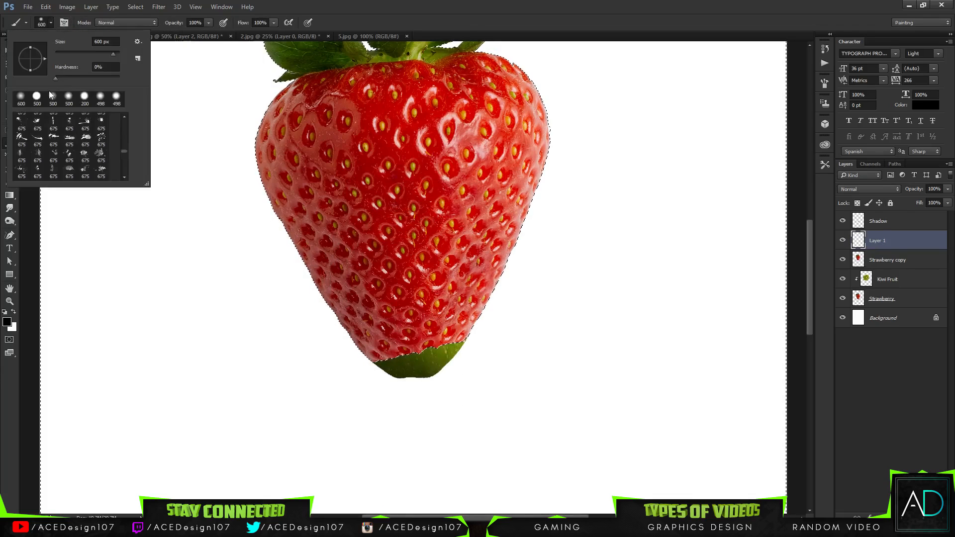
left_click_drag(76, 76, 119, 78)
type("65")
key("Return")
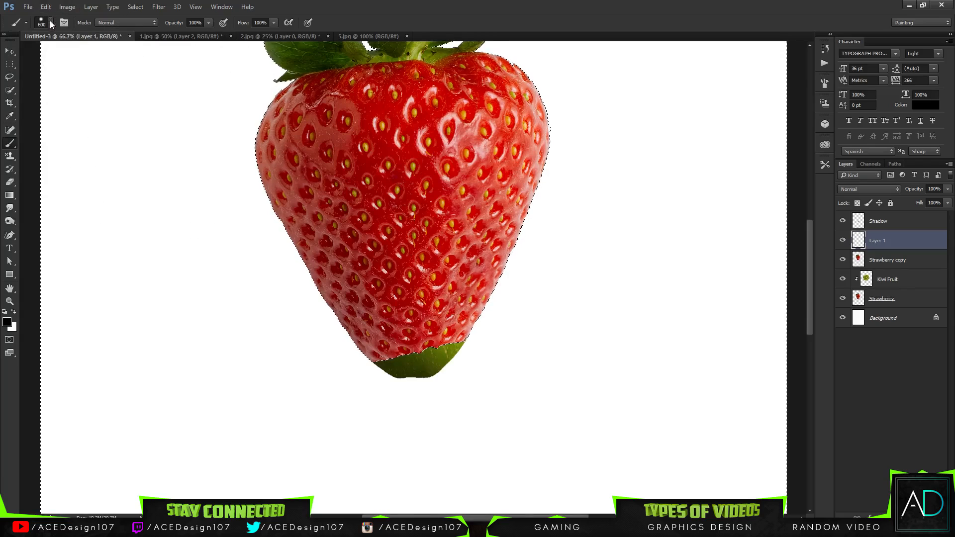
left_click(50, 21)
left_click(105, 42)
type("100")
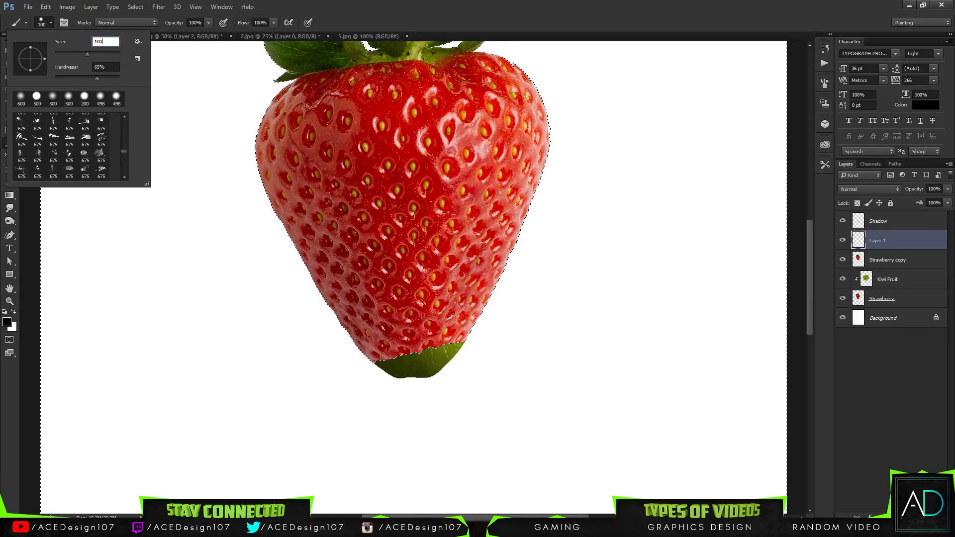
key("Return")
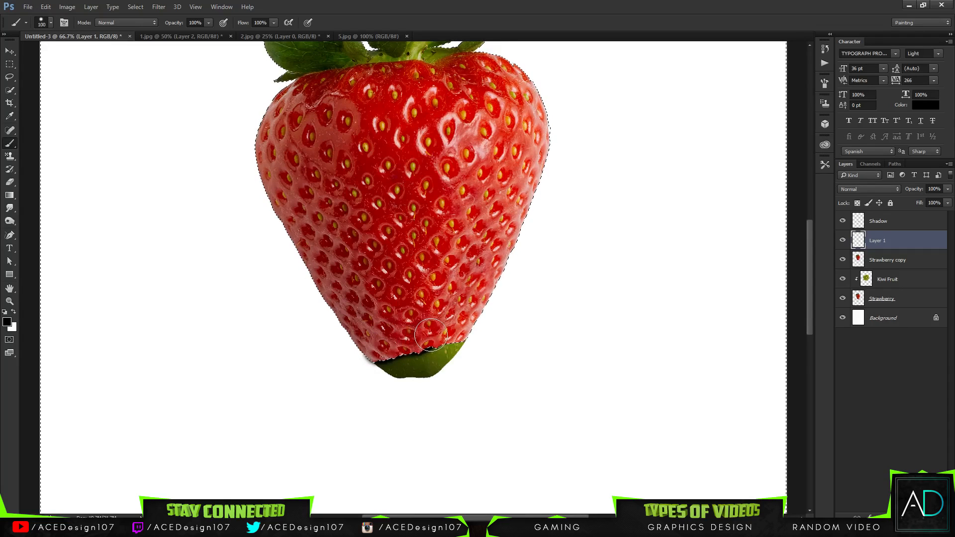
left_click_drag(437, 333, 464, 329)
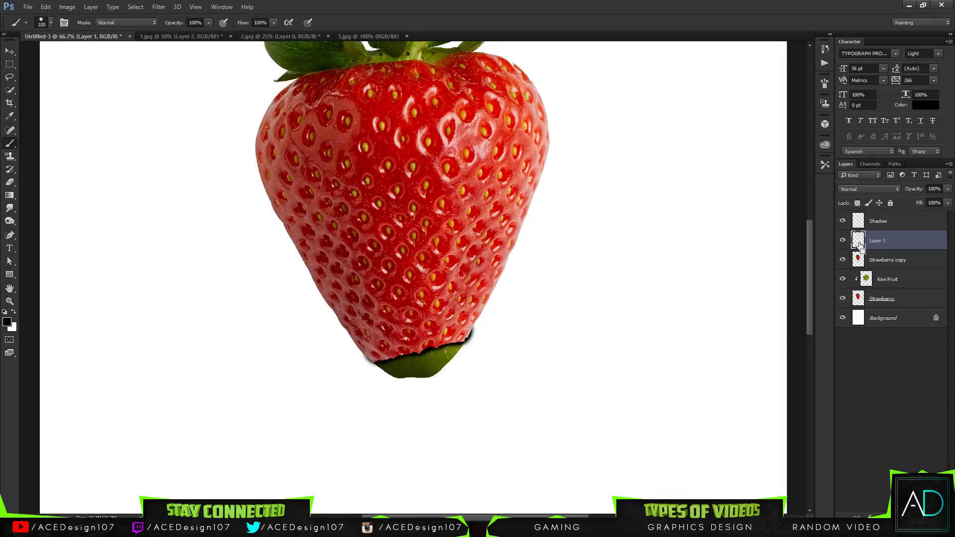
left_click(947, 203)
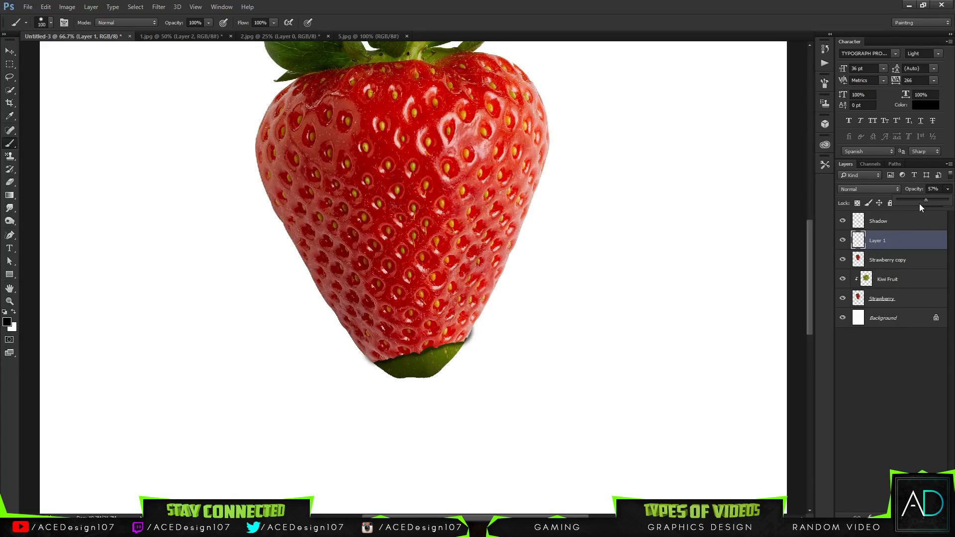
Step: Erase Layer 1's shadow spill on the white background with a 97 px Eraser, using the inverted Strawberry copy outline as the selection
left_click(858, 259, "ctrl")
key("e")
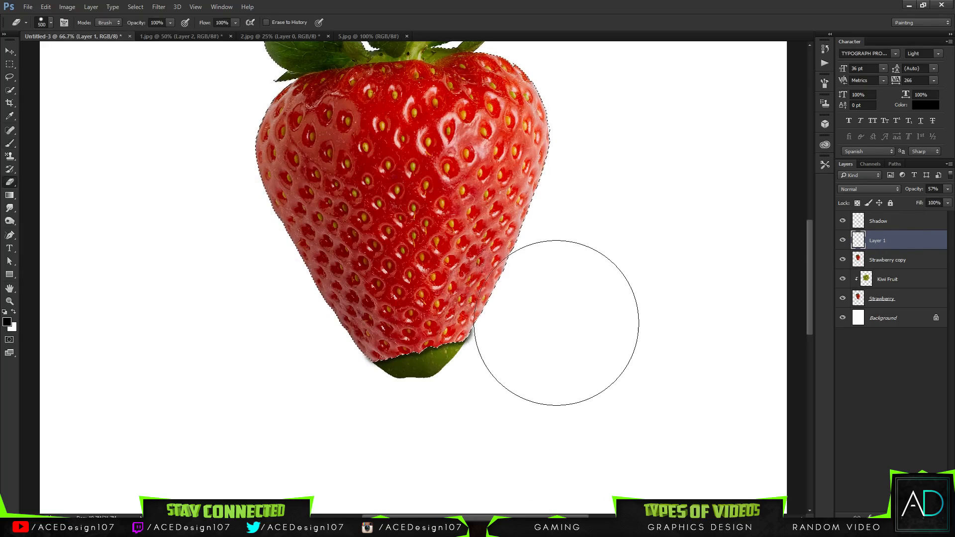
left_click(51, 22)
key("Return")
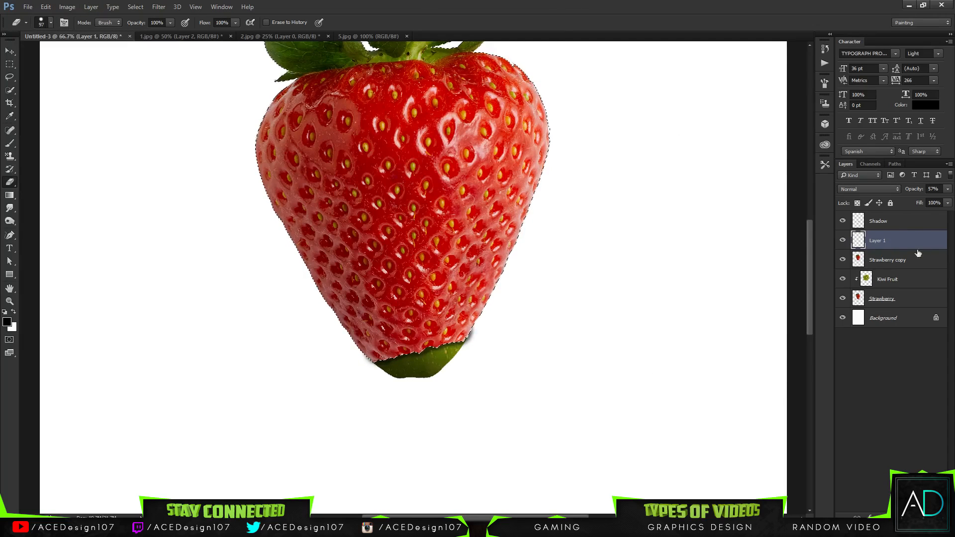
left_click(841, 241)
left_click(841, 242)
key("ctrl+shift+i")
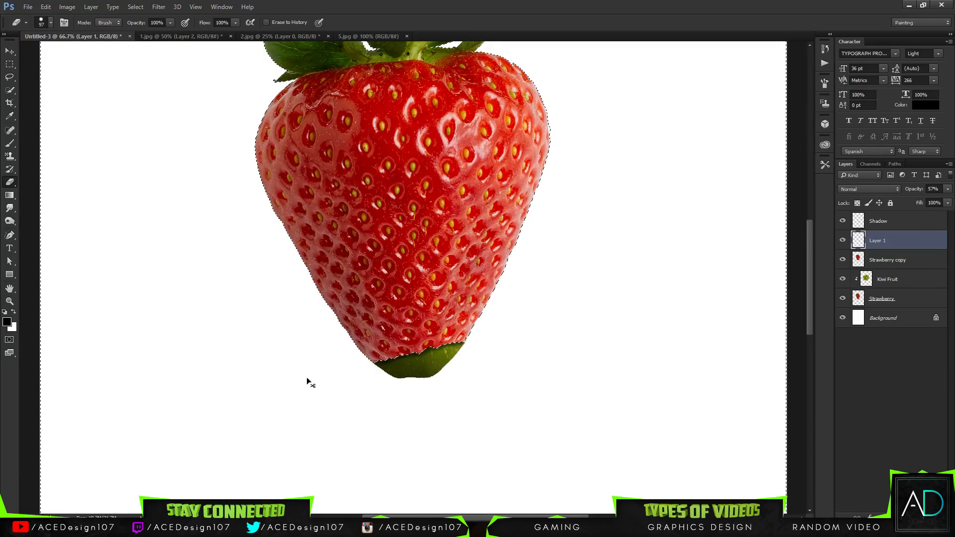
Step: Set Layer 1's opacity to 32%
key("ctrl+0")
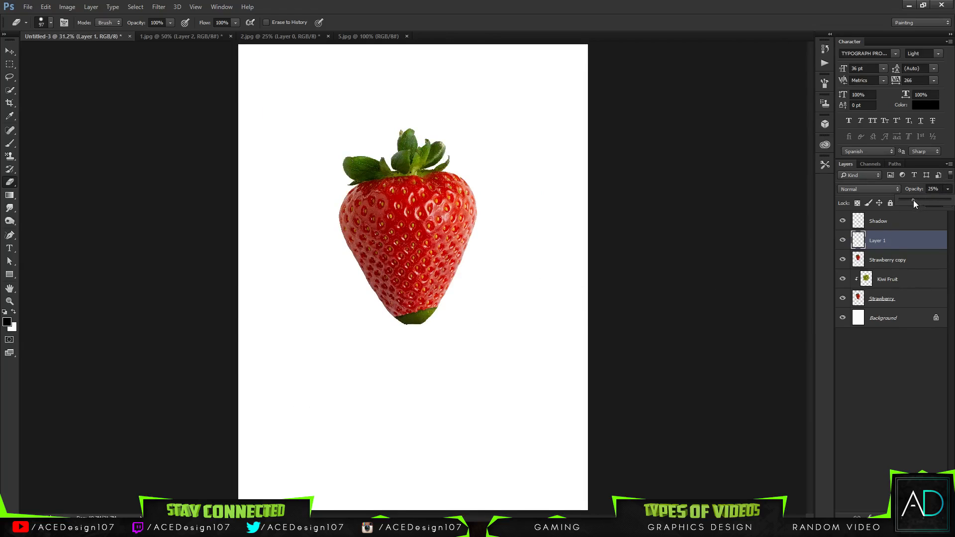
key("v")
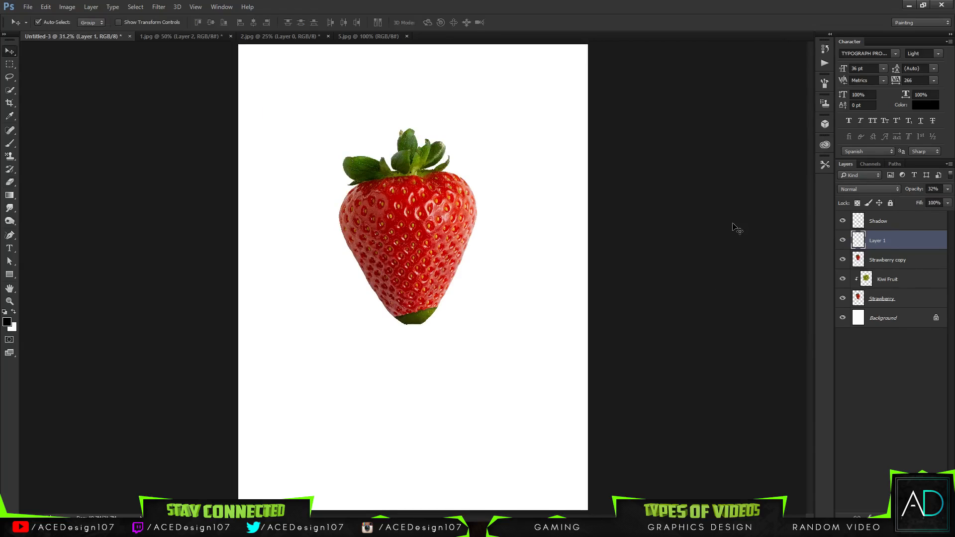
Step: Brighten the Kiwi Fruit layer's highlights with Levels by lowering the white input level
left_click(894, 278)
key("ctrl+l")
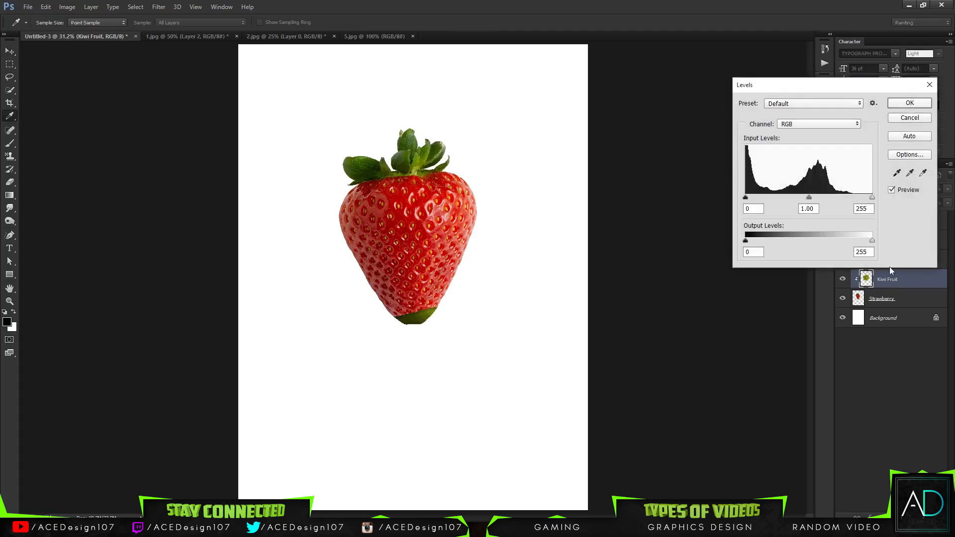
left_click_drag(869, 199, 818, 197)
left_click(910, 103)
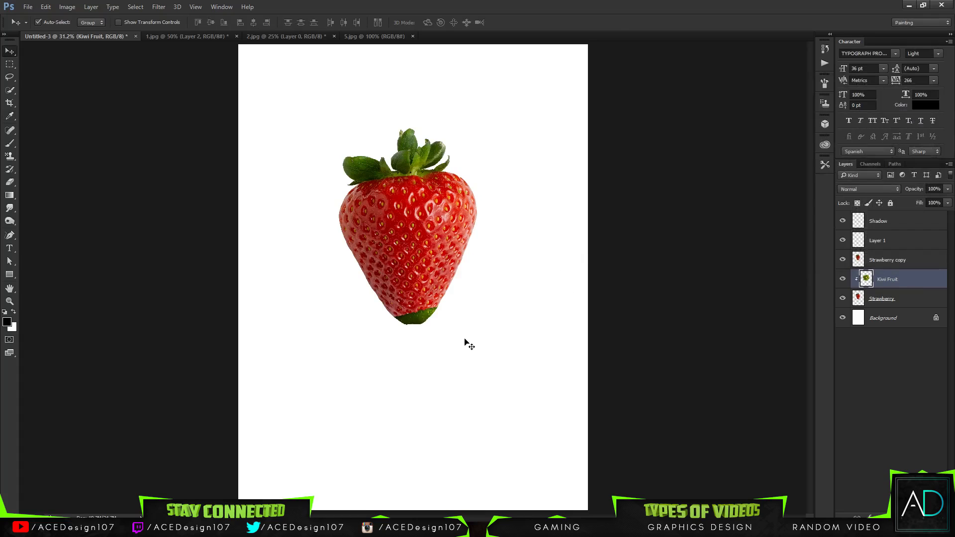
Step: Set the Shadow layer's opacity to 90%
left_click(894, 221)
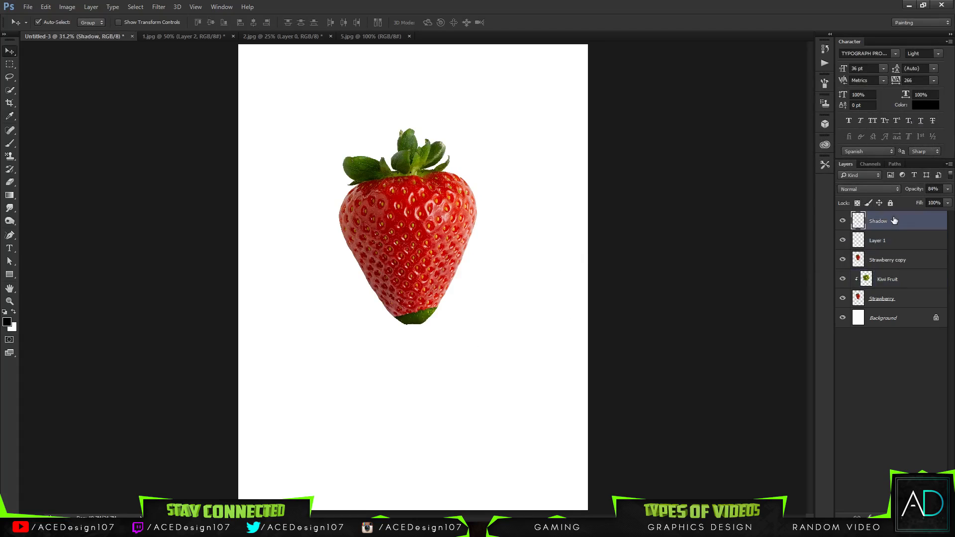
key("ctrl+plus")
key("ctrl+plus")
key("ctrl+plus")
key("ctrl+plus")
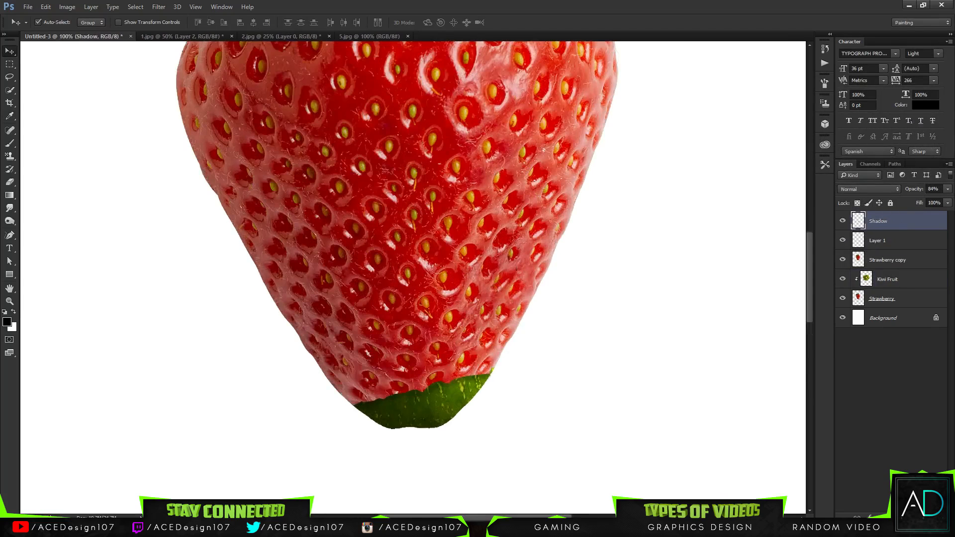
left_click(948, 189)
left_click_drag(950, 204, 948, 204)
Step: Draw a closed Pen path around the right half of the kiwi tip, extending onto the white background
key("p")
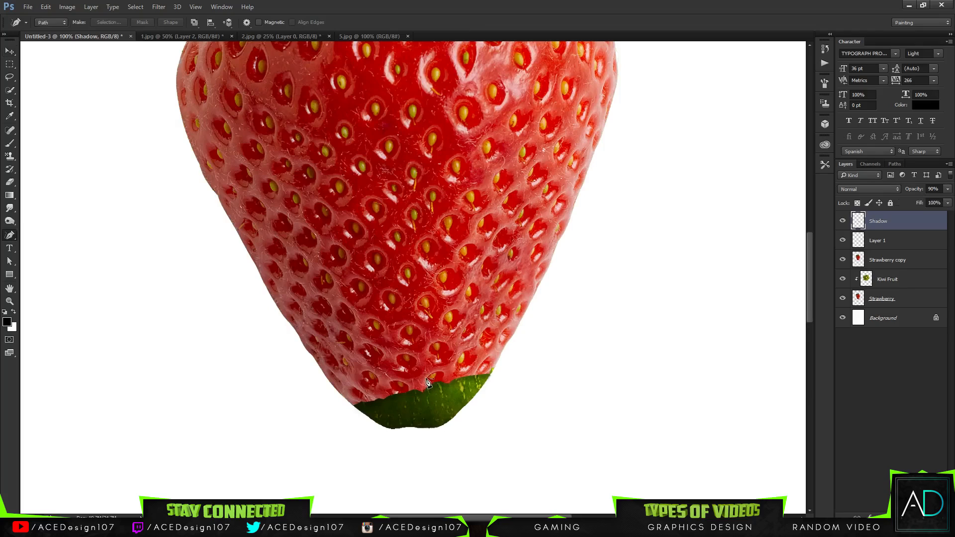
left_click_drag(9, 235, 38, 235)
left_click(426, 380)
left_click_drag(403, 449, 353, 457)
key("ctrl+z")
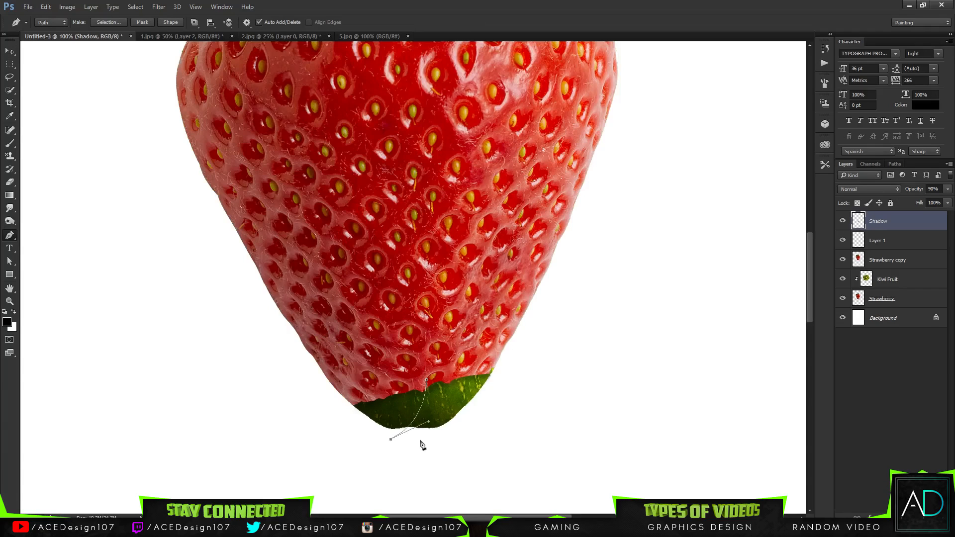
left_click(514, 418)
Step: Convert the path to a selection with a 20-pixel feather, delete the Shadow layer's shading inside it, and deselect
right_click(426, 383)
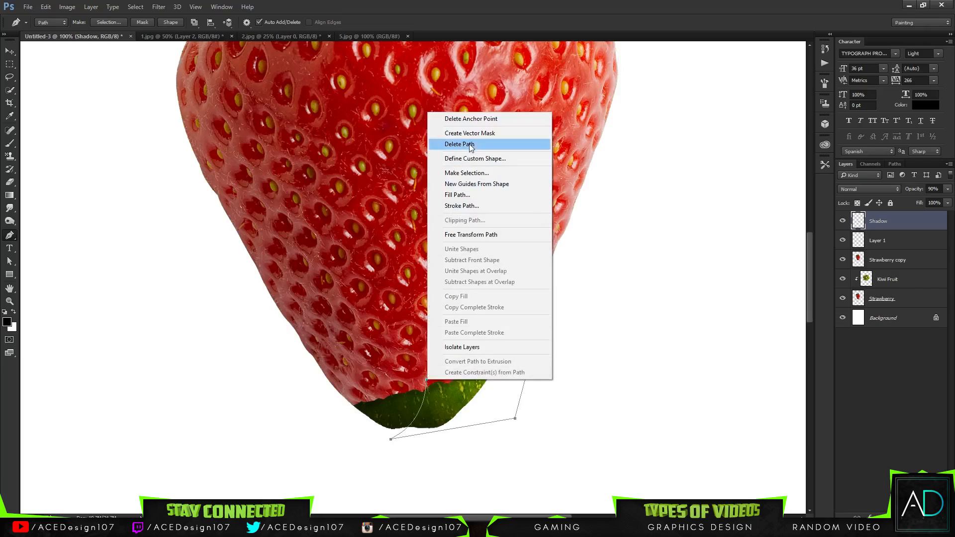
left_click(464, 183)
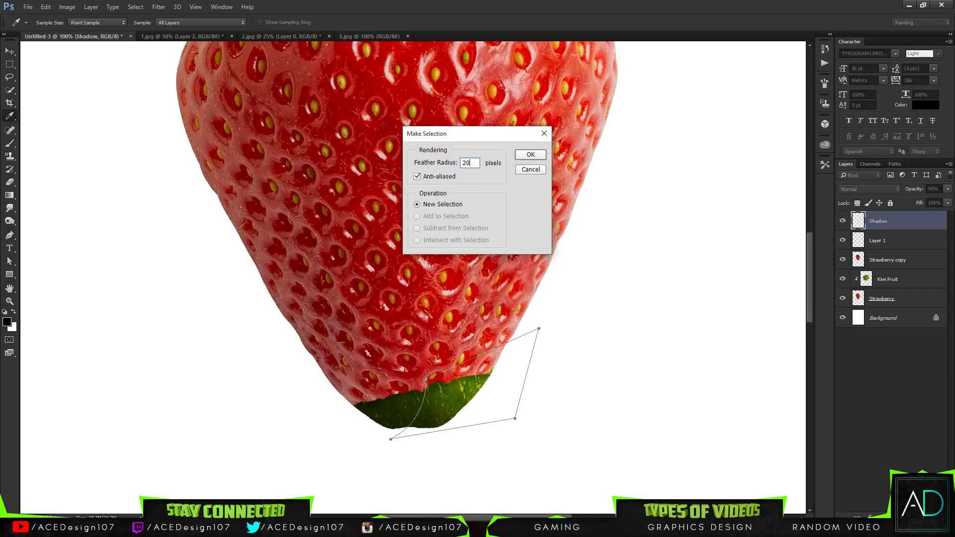
type("20")
key("Return")
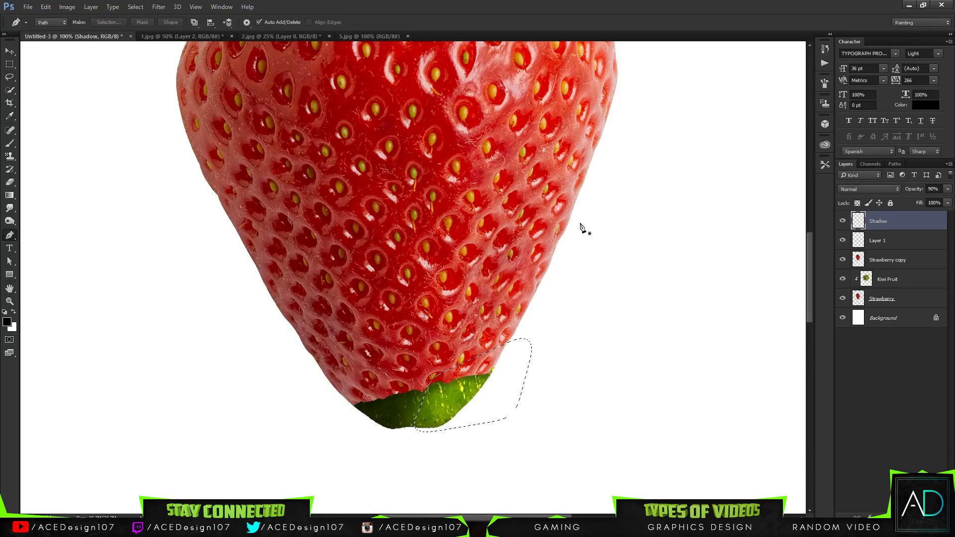
key("ctrl+d")
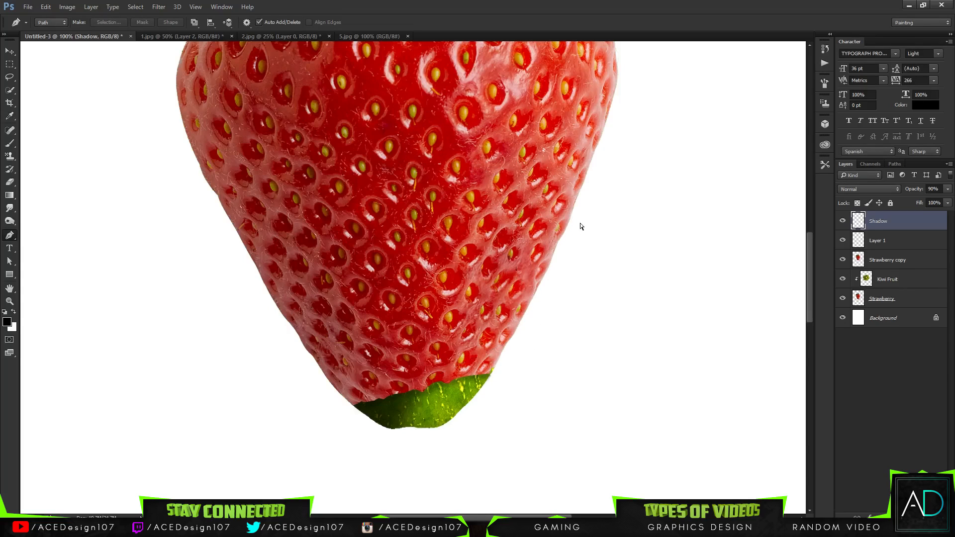
Step: Duplicate the Shadow layer and lower the copy's opacity to 14%
key("ctrl+0")
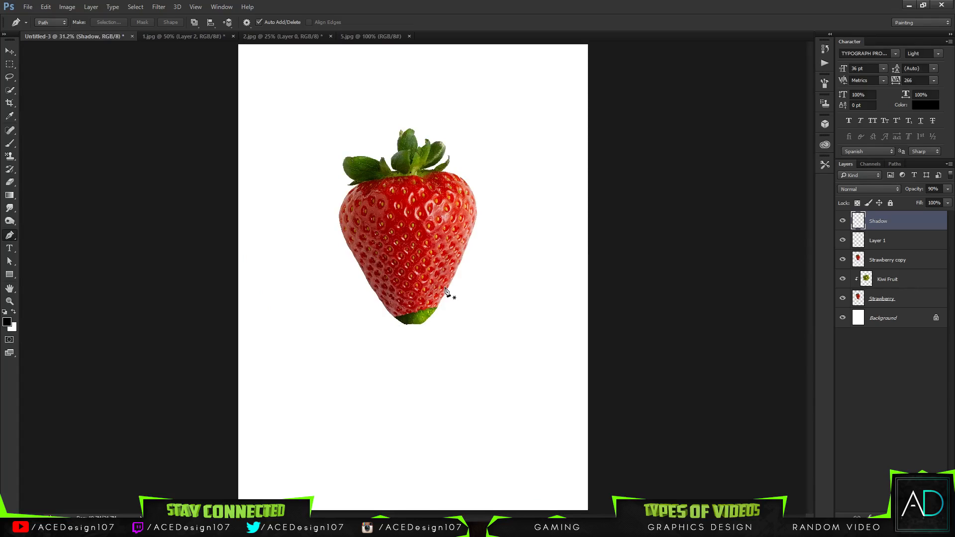
key("ctrl+plus")
key("ctrl+plus")
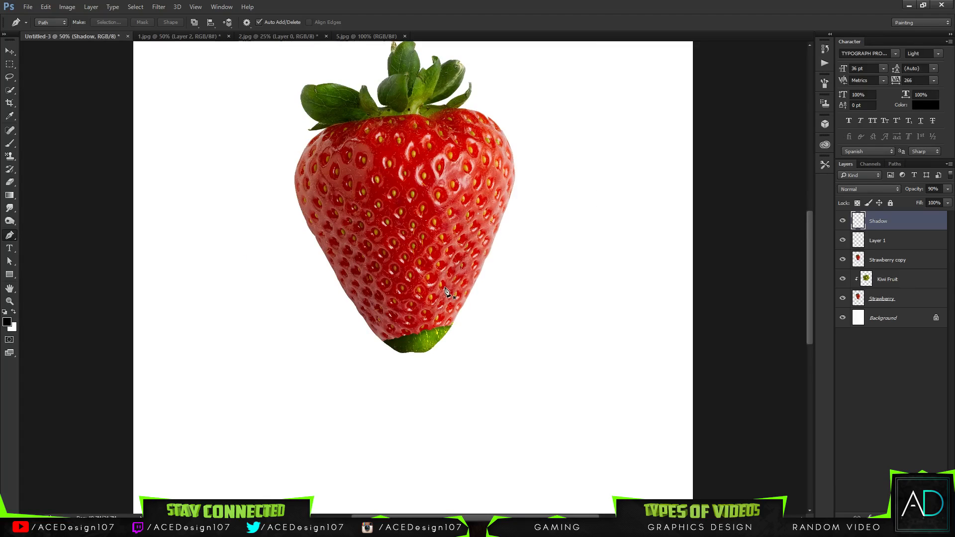
key("ctrl+j")
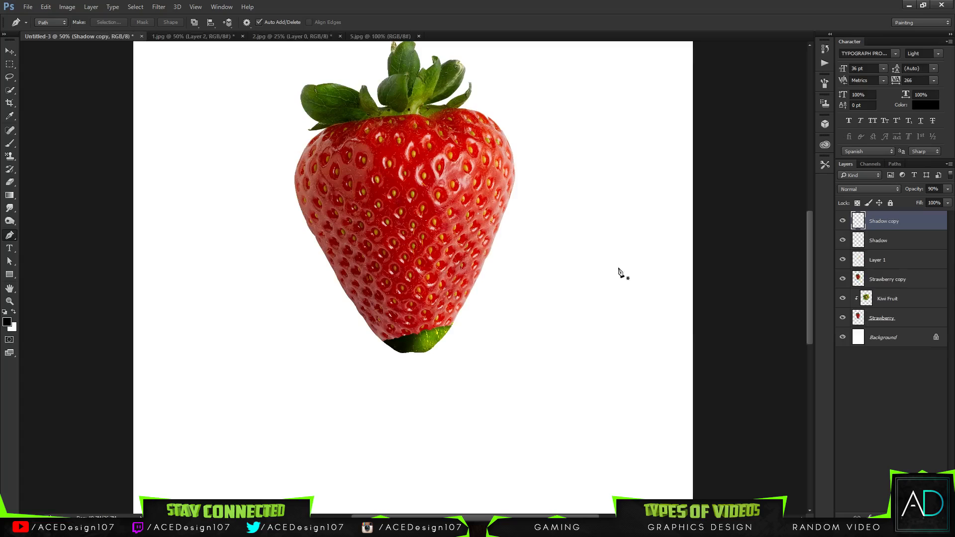
left_click_drag(947, 189, 923, 201)
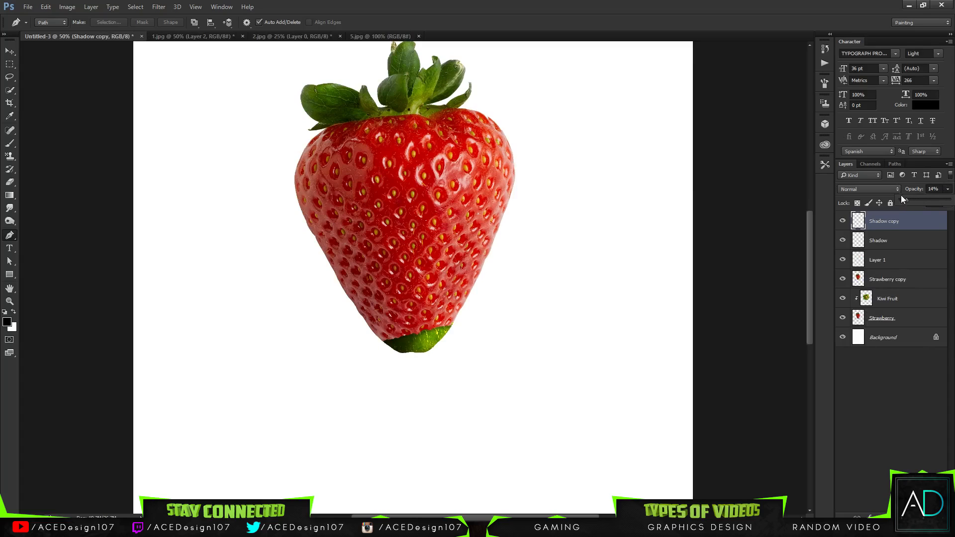
Step: Set the Elliptical Marquee's feather to 30 px and draw a flat elliptical selection below the strawberry's tip with the Shadow layer active
left_click(896, 240)
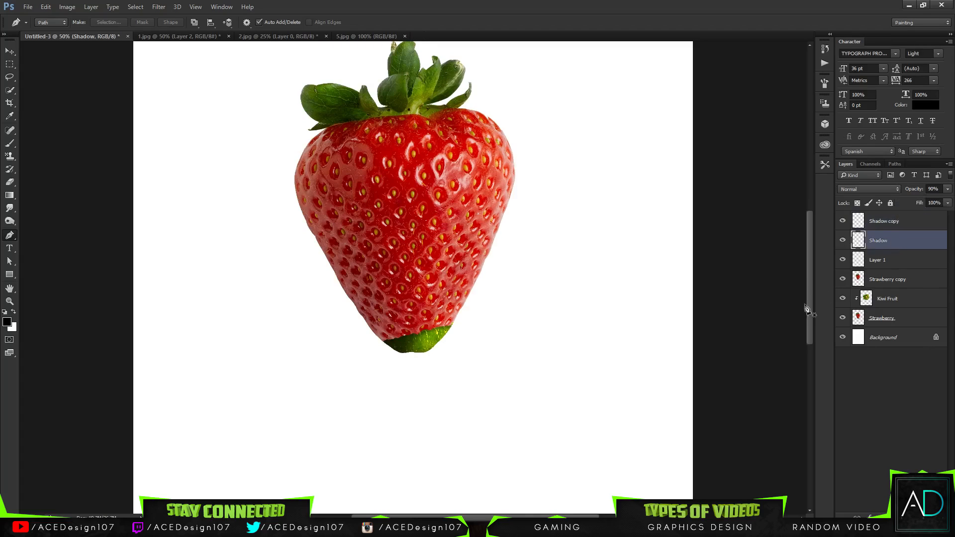
key("m")
right_click(10, 68)
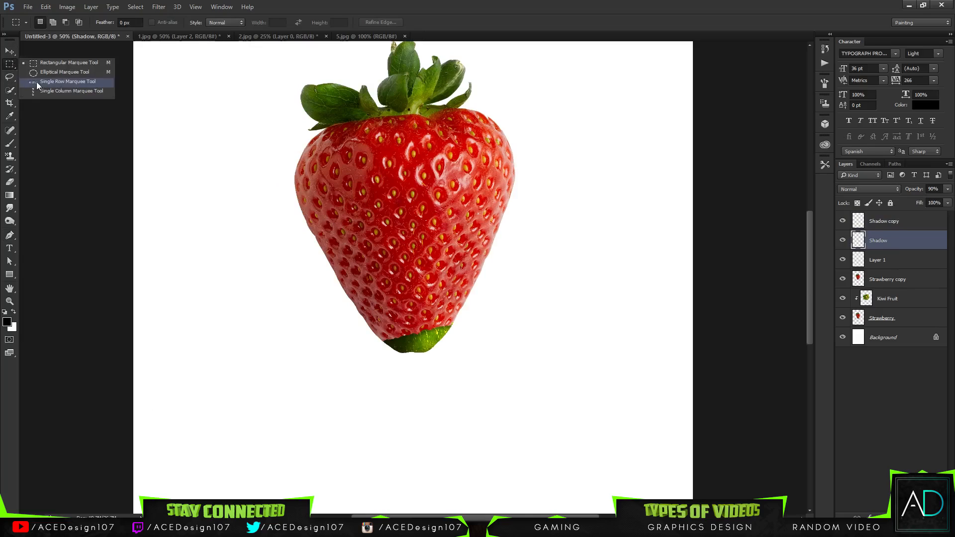
left_click(50, 71)
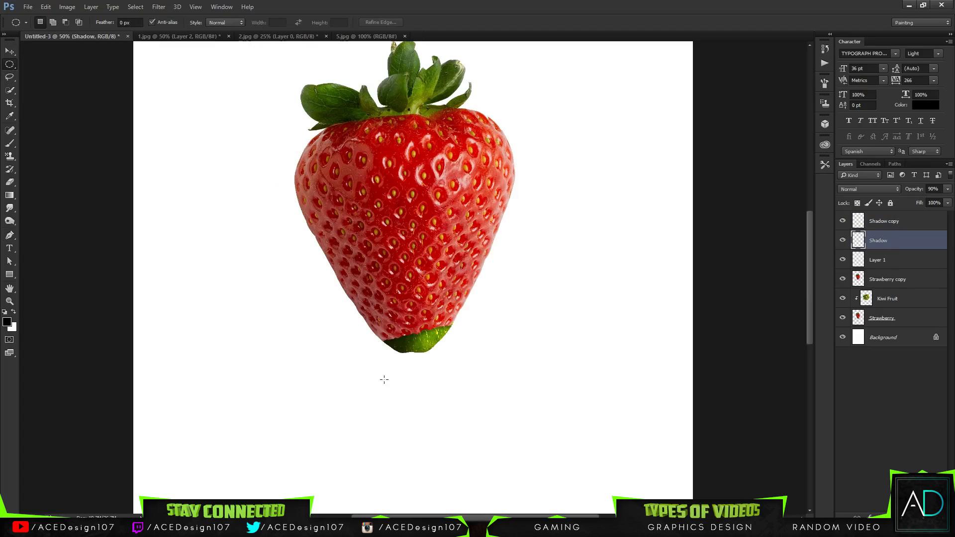
left_click_drag(384, 386, 445, 393)
key("ctrl+d")
left_click(138, 24)
type("30")
key("Return")
left_click_drag(369, 370, 446, 381)
Step: Fill the feathered ellipse with black on the Shadow layer using the Paint Bucket, applying the fill twice
key("g")
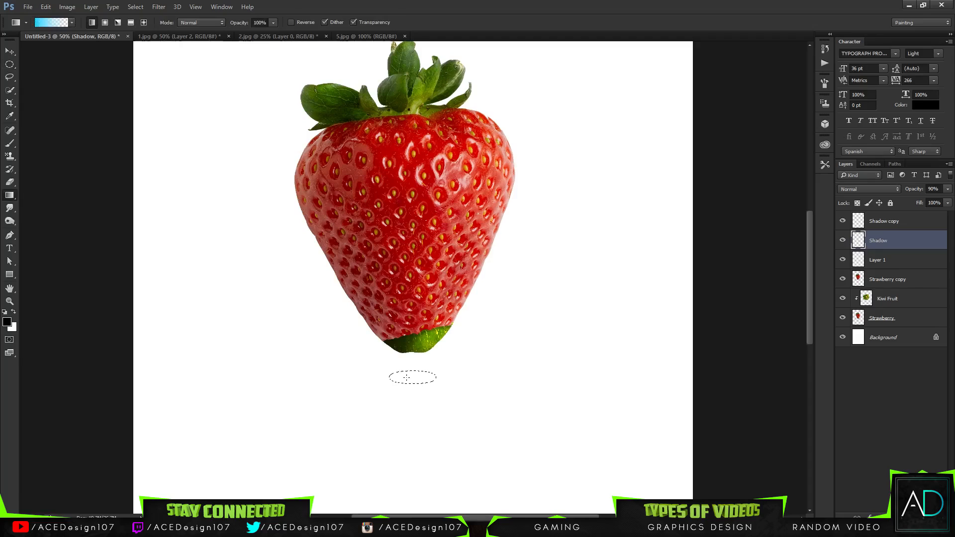
right_click(12, 194)
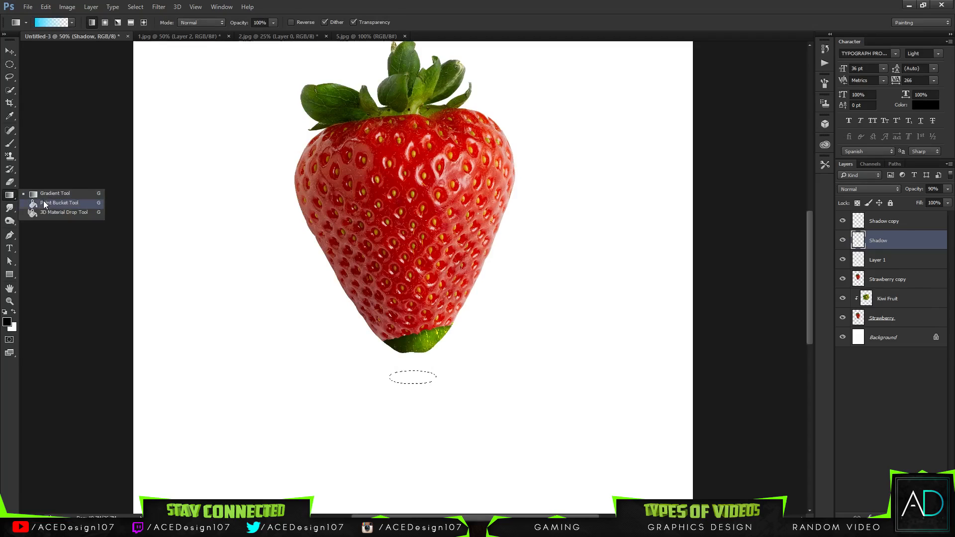
left_click(43, 201)
left_click(412, 379)
left_click(412, 379)
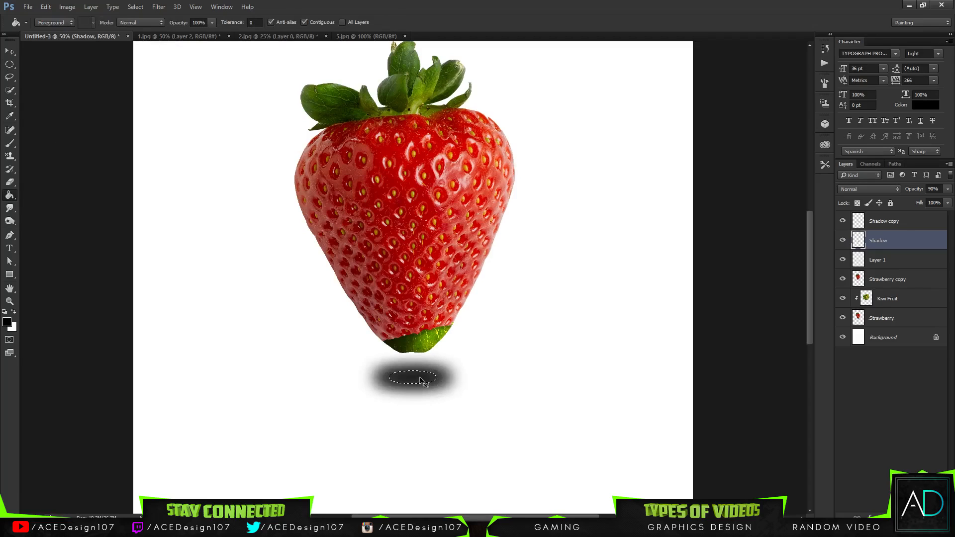
Step: Duplicate the Shadow layer twice, merge the three shadow layers, and move the result below the Strawberry layer
key("ctrl+d")
key("ctrl+j")
key("ctrl+j")
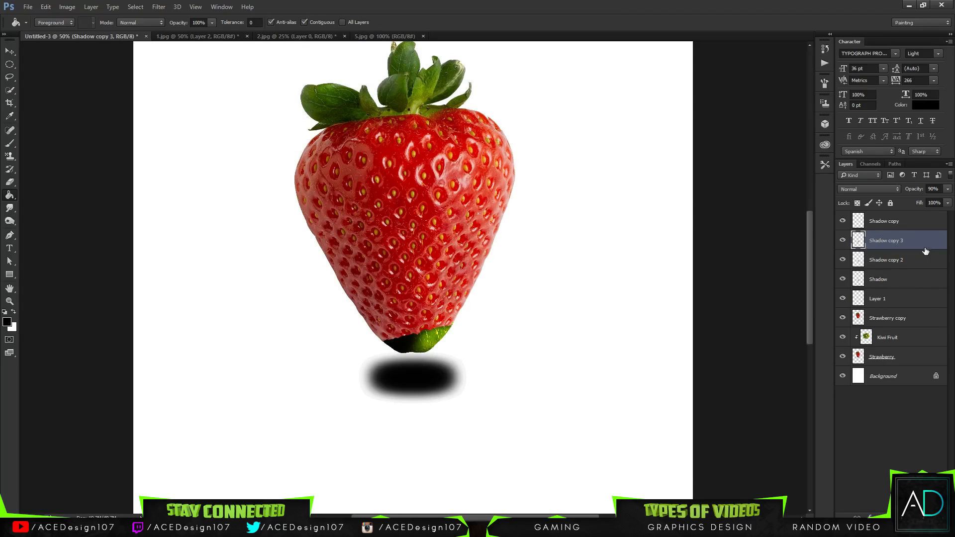
left_click(913, 264, "shift")
key("ctrl+e")
left_click(911, 254, "shift")
key("ctrl+e")
left_click_drag(910, 240, 895, 325)
key("ctrl+t")
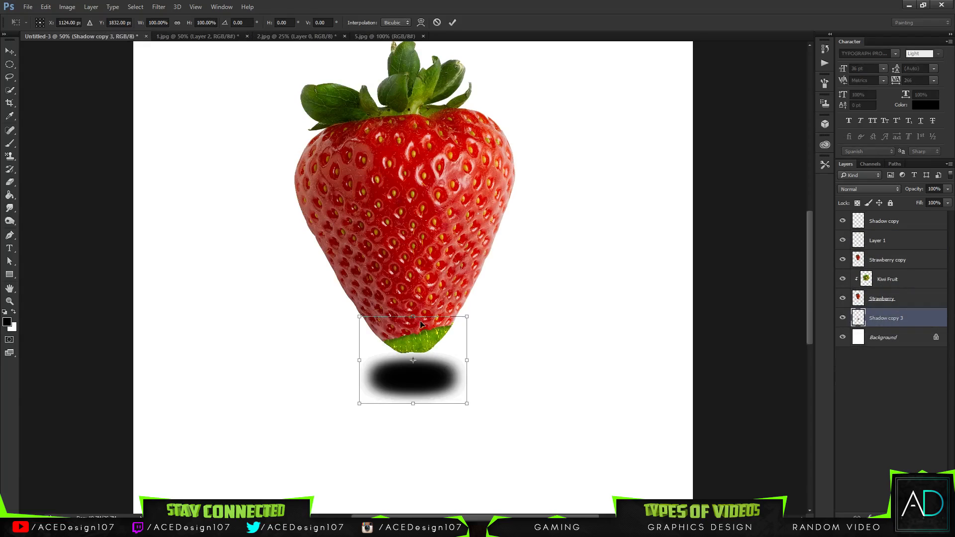
left_click(437, 22)
Step: Undo the shadow layer move, merges and duplicates, along with the ellipse fill on the Shadow layer
key("ctrl+alt+z")
key("ctrl+alt+z")
key("ctrl+alt+z")
key("ctrl+alt+z")
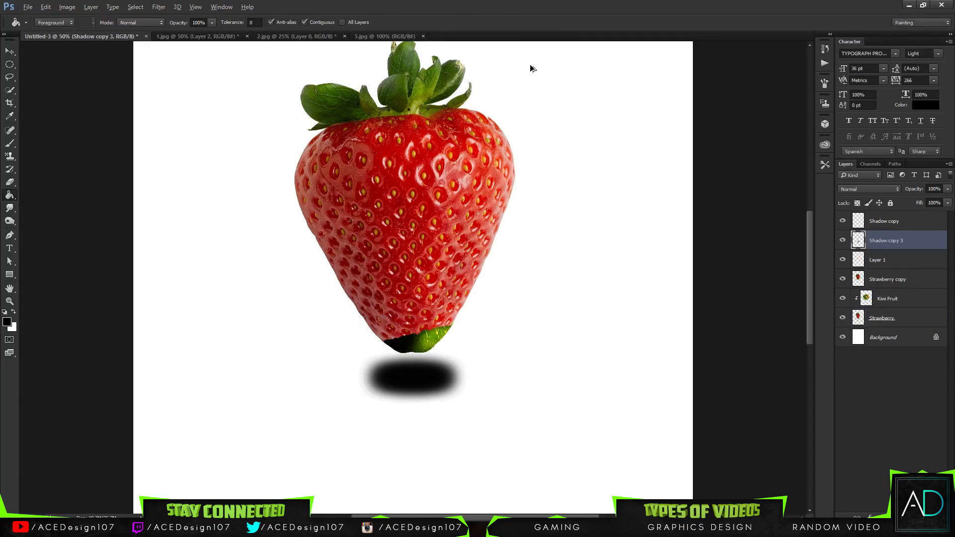
key("ctrl+alt+z")
key("ctrl+alt+z")
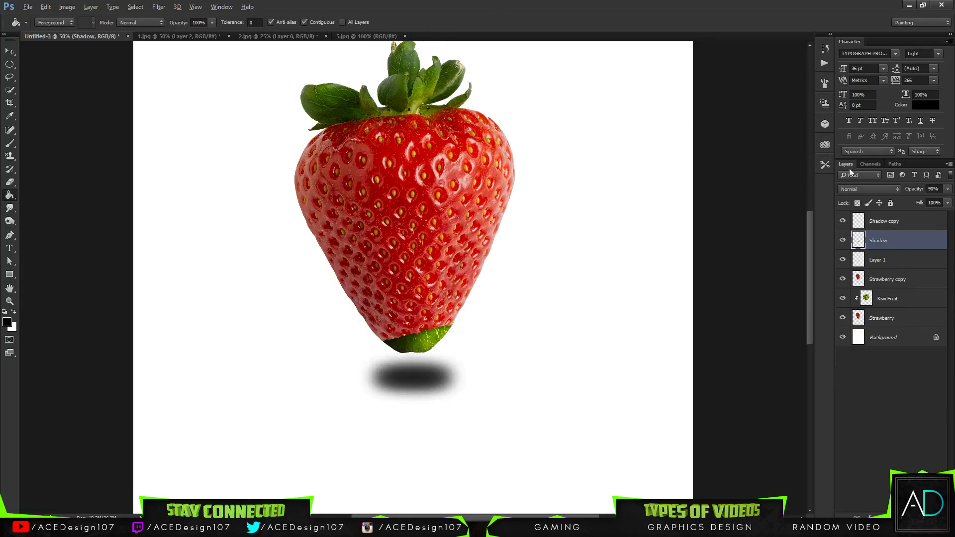
key("ctrl+alt+z")
key("ctrl+alt+z")
key("ctrl+alt+z")
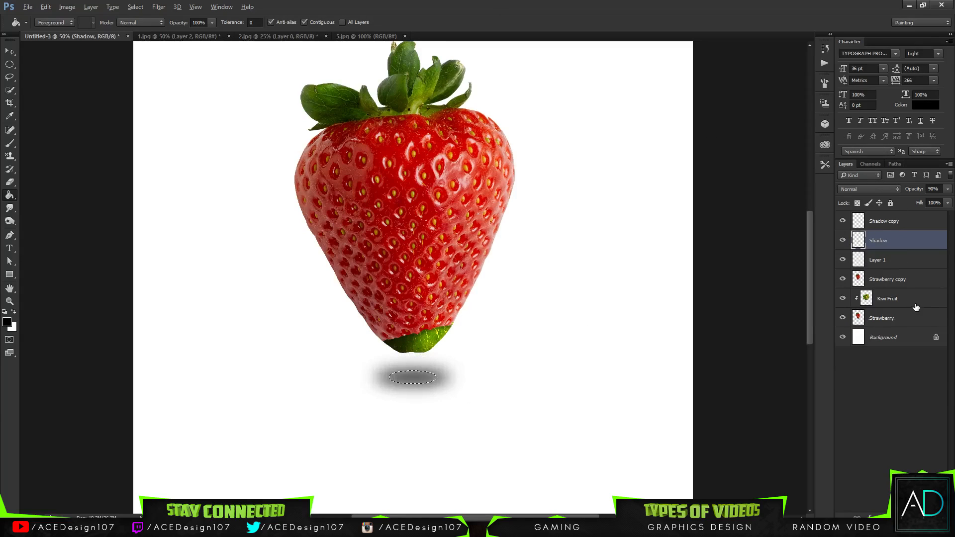
Step: Create a new layer and place it between the Strawberry and Background layers
left_click(914, 326)
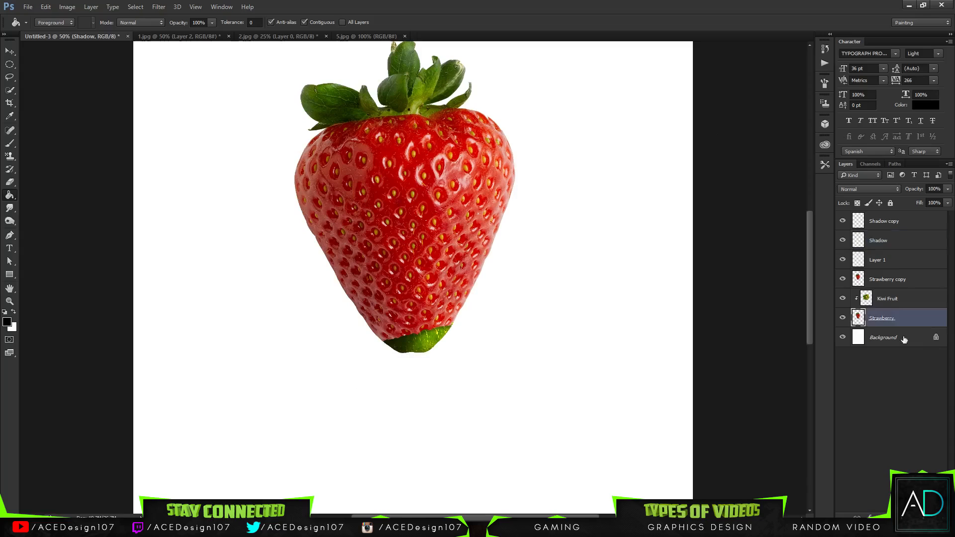
key("ctrl+shift+alt+n")
left_click_drag(915, 326, 895, 347)
Step: Draw a 30 px feathered elliptical selection about 2.13 cm wide and 0.28 cm high just below the strawberry's tip
left_click(10, 65)
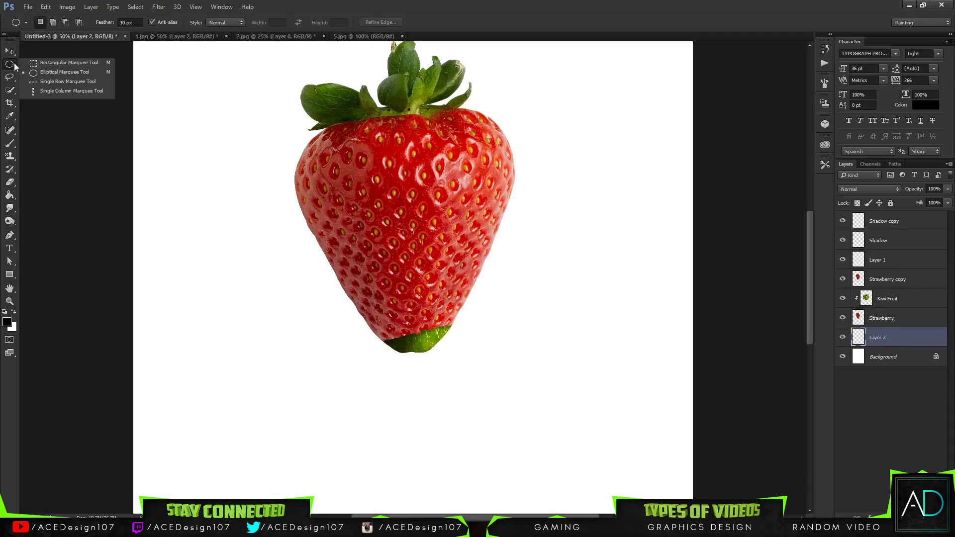
left_click(40, 71)
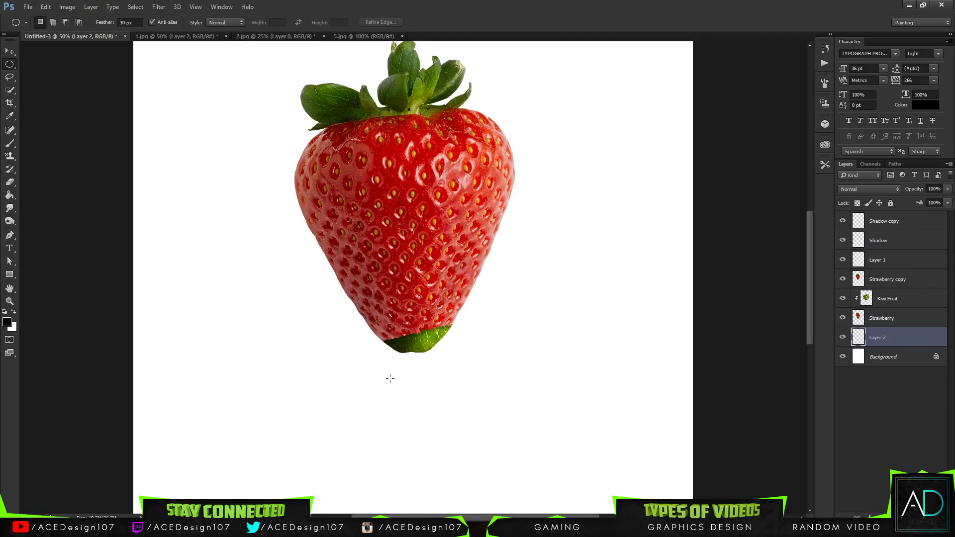
left_click_drag(396, 379, 464, 373)
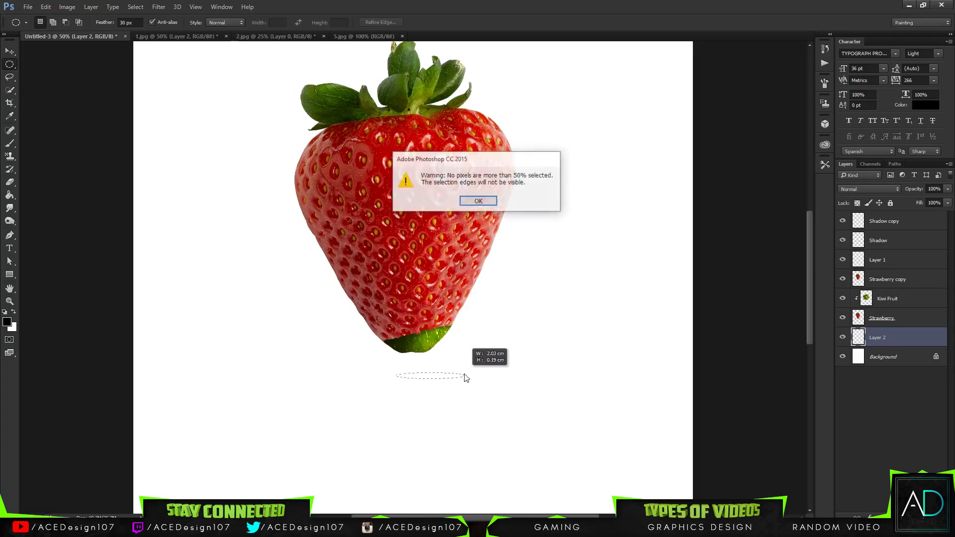
left_click(477, 202)
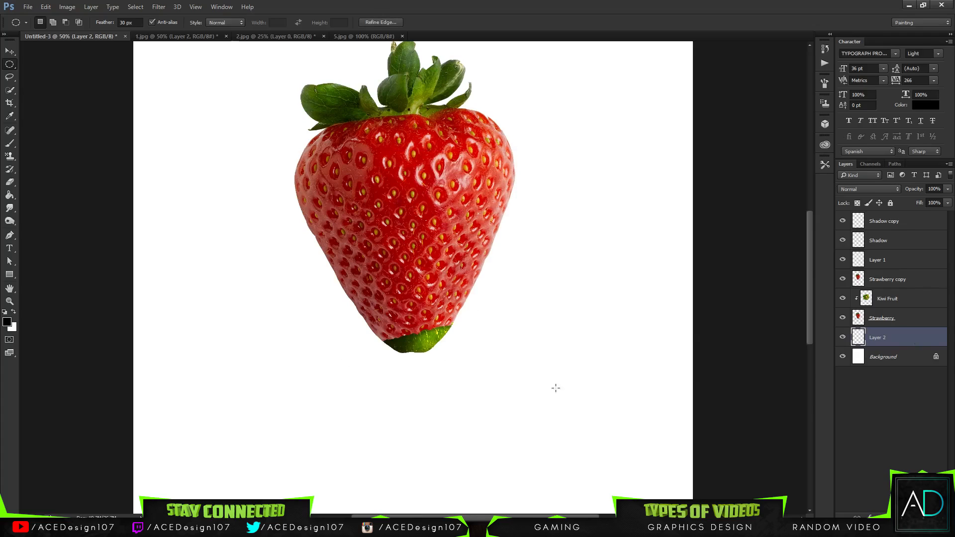
left_click_drag(382, 380, 455, 371)
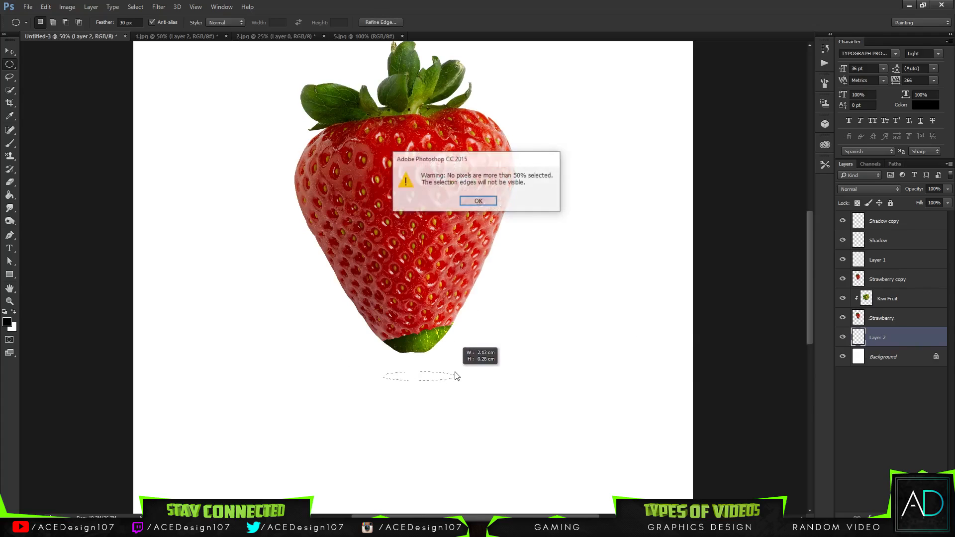
left_click(478, 202)
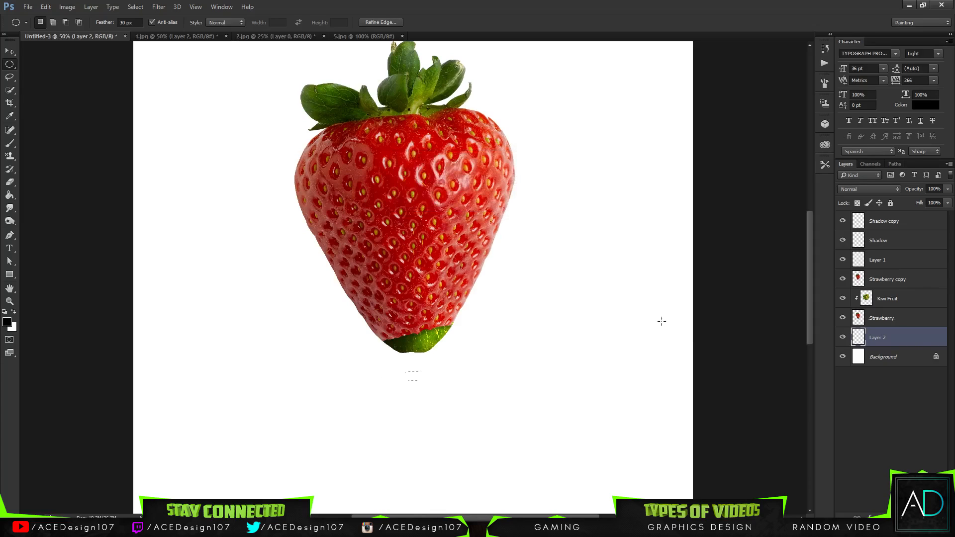
Step: Fill the feathered ellipse with black on Layer 2 using two Paint Bucket fills, and clear the selection
key("g")
left_click(414, 378)
left_click(414, 377)
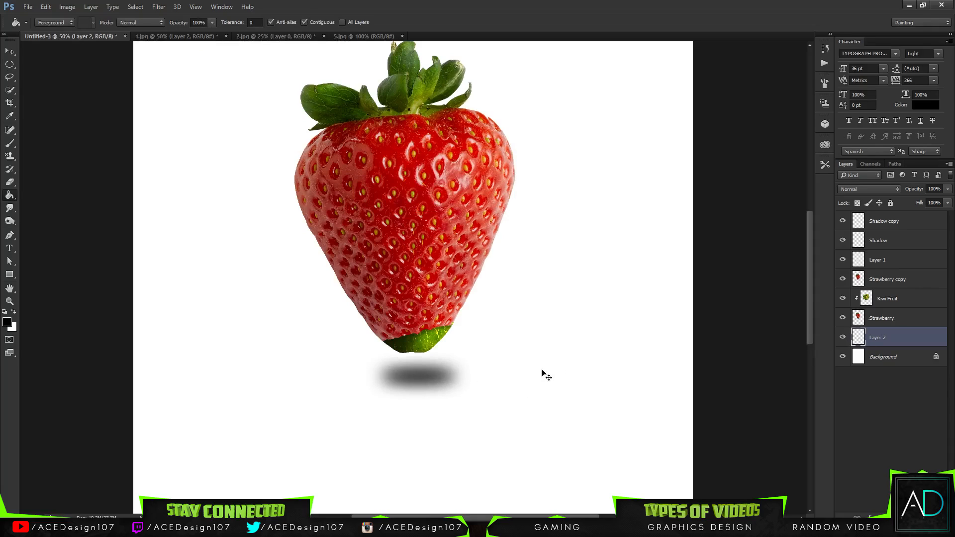
Step: Duplicate Layer 2 twice to darken the ground shadow and merge both copies back into Layer 2
key("ctrl+j")
key("ctrl+j")
key("ctrl+t")
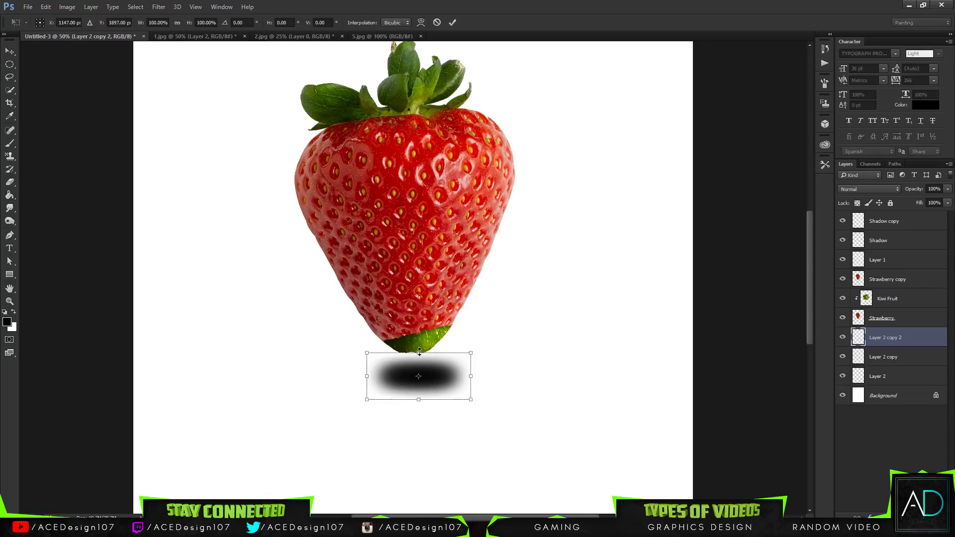
left_click_drag(419, 351, 419, 376)
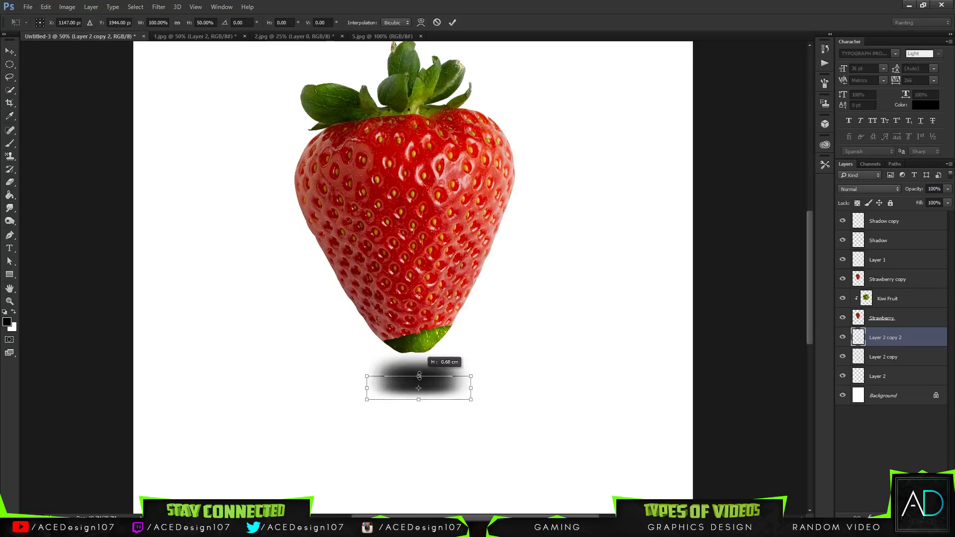
left_click(437, 24)
key("Delete")
key("Delete")
Step: Squash the Layer 2 shadow vertically to about half its height and move it up close beneath the strawberry's tip
key("ctrl+t")
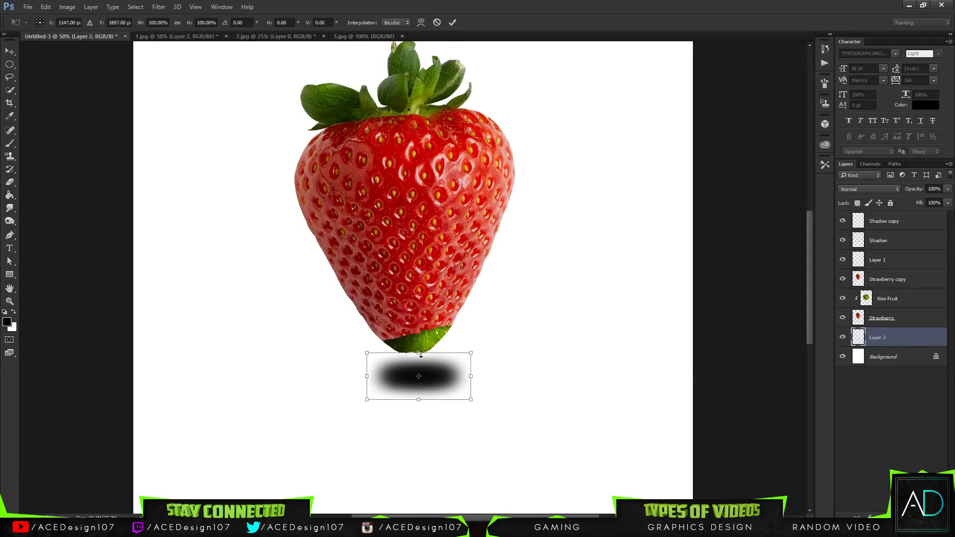
mouse_move(421, 353)
left_mouse_down()
mouse_move(423, 381)
mouse_move(421, 371)
left_mouse_up()
key("Return")
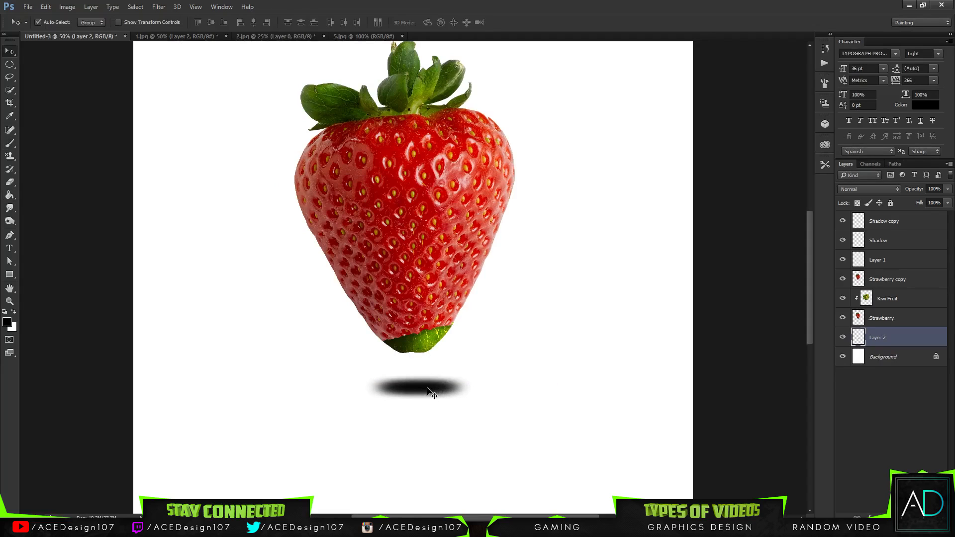
left_click_drag(428, 390, 422, 374)
Step: Widen the lower edge of the Layer 2 ground shadow in perspective to about 214% width and set the layer's opacity to 63%
key("ctrl+t")
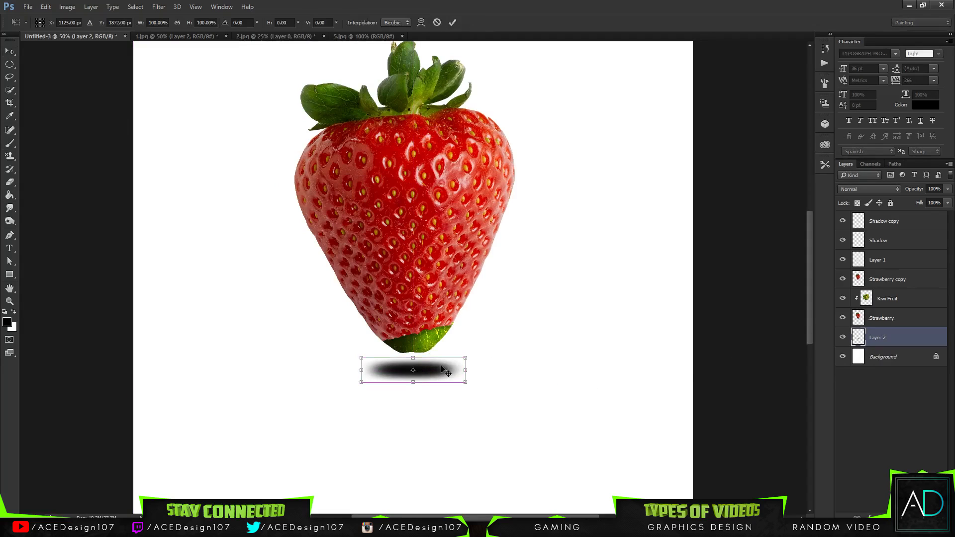
right_click(448, 367)
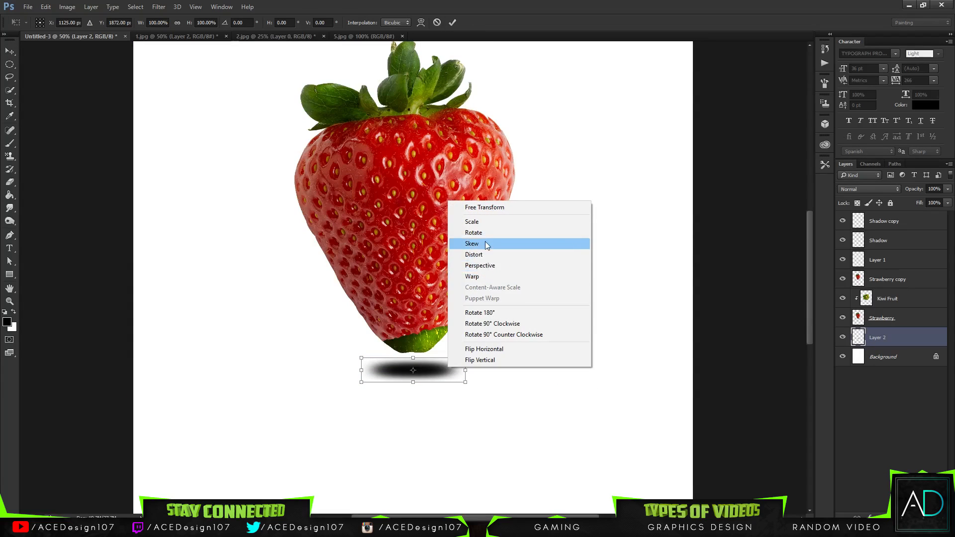
left_click(480, 266)
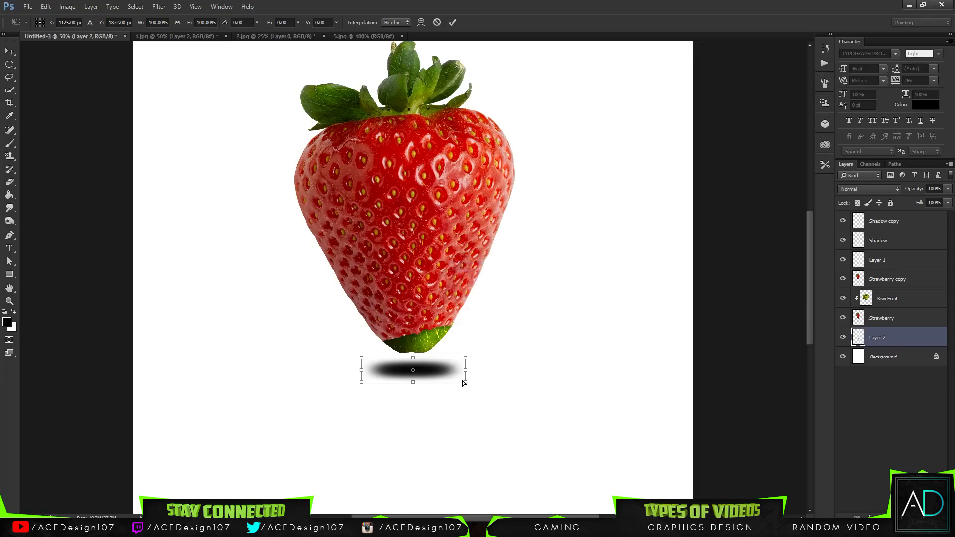
left_click_drag(465, 382, 522, 369)
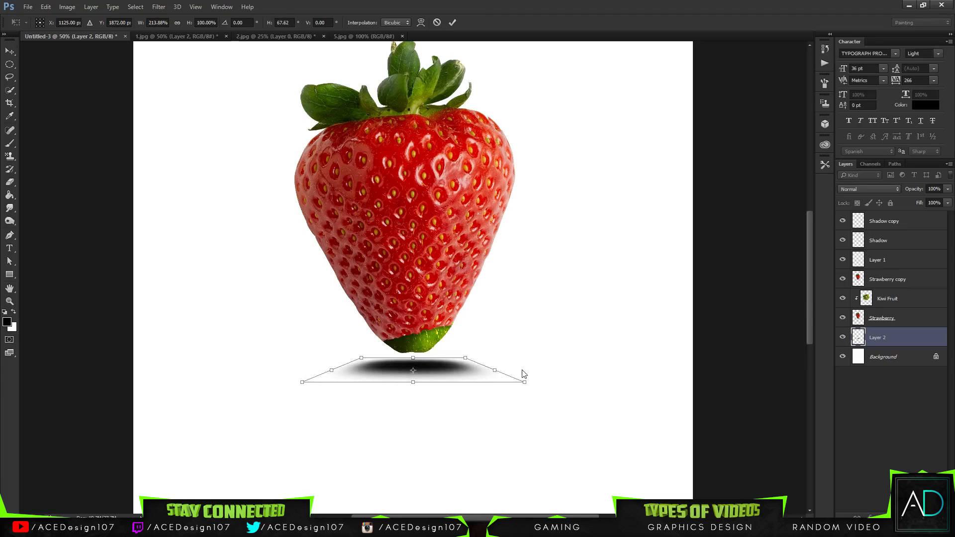
key("Return")
left_click(948, 189)
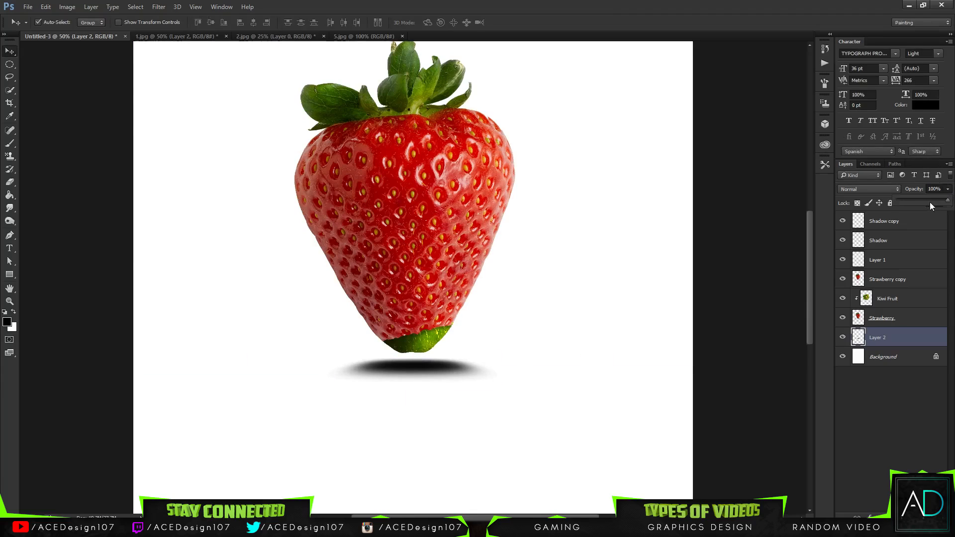
mouse_move(930, 202)
left_mouse_down()
mouse_move(917, 203)
mouse_move(929, 198)
left_mouse_up()
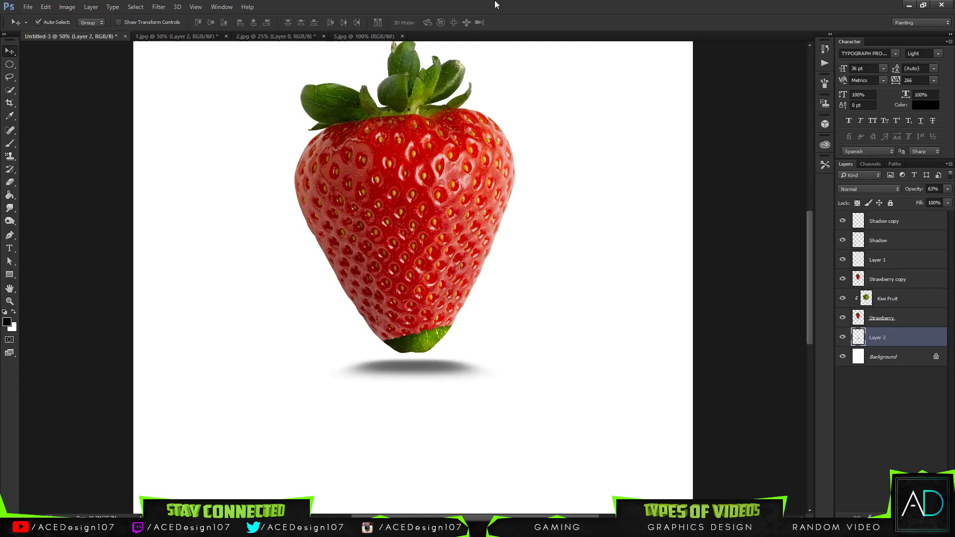
Step: Delete the Layer 2 ground shadow
key("ctrl+0")
key("Delete")
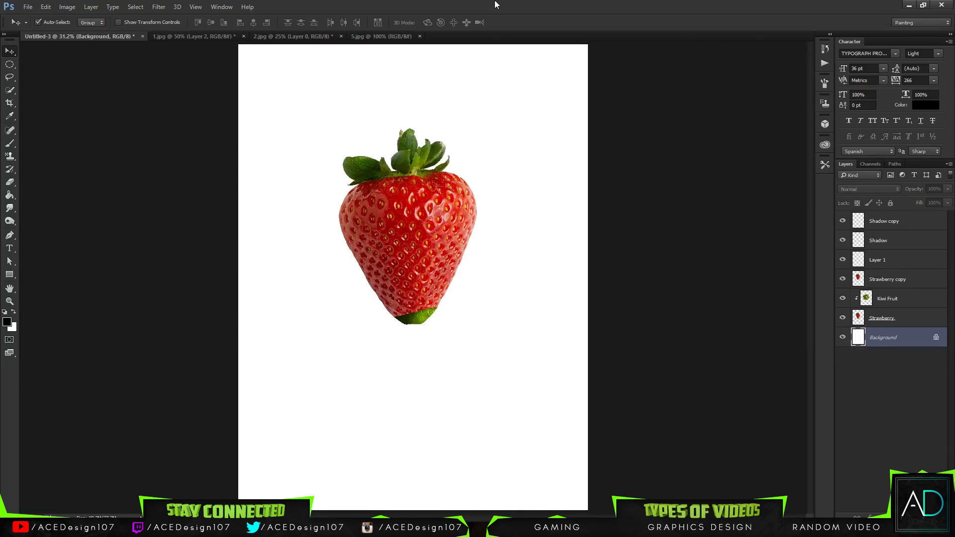
Step: Draw a long strip with the Freeform Pen extending outward from the right edge of the kiwi tip, and add a new layer above the Background
key("ctrl+plus")
key("ctrl+plus")
key("ctrl+plus")
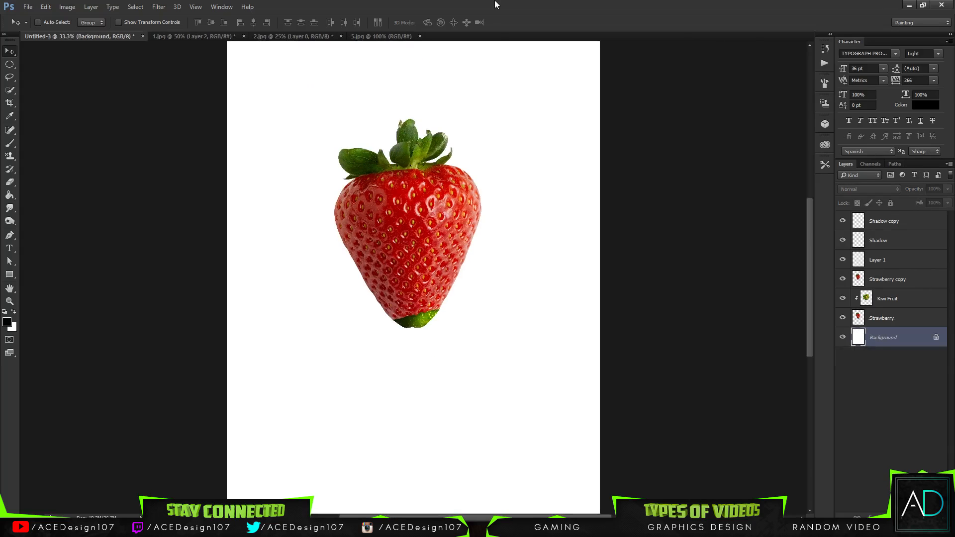
key("ctrl+plus")
key("ctrl+plus")
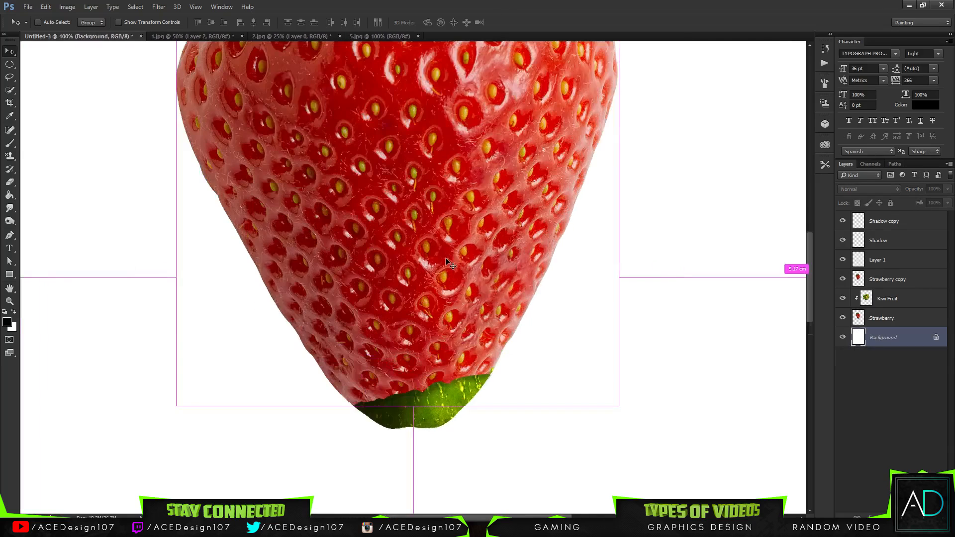
scroll(688, 278, "down", 5)
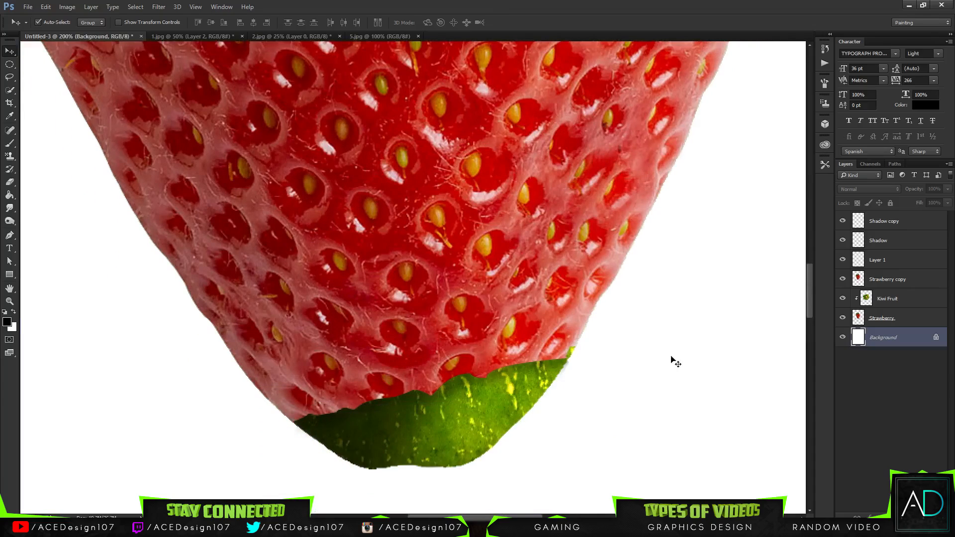
key("e")
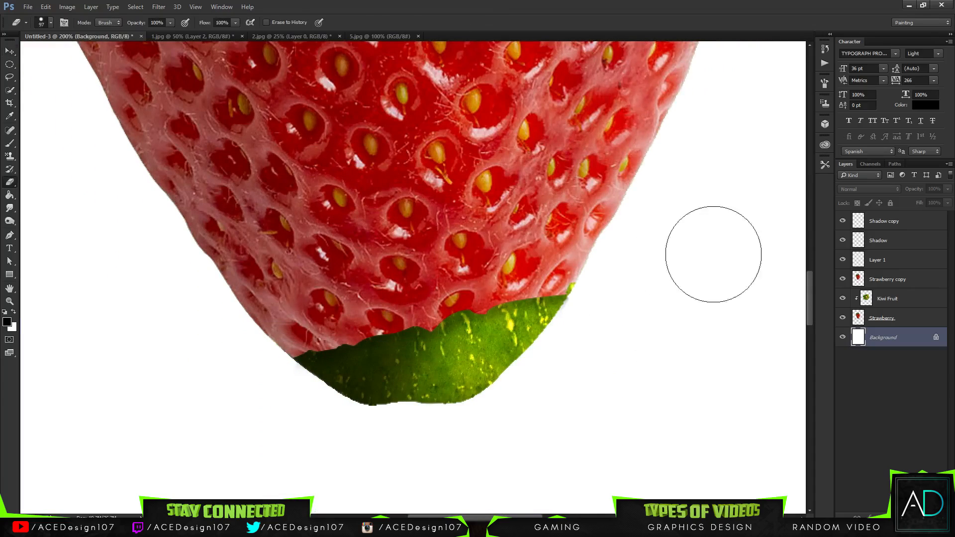
key("p")
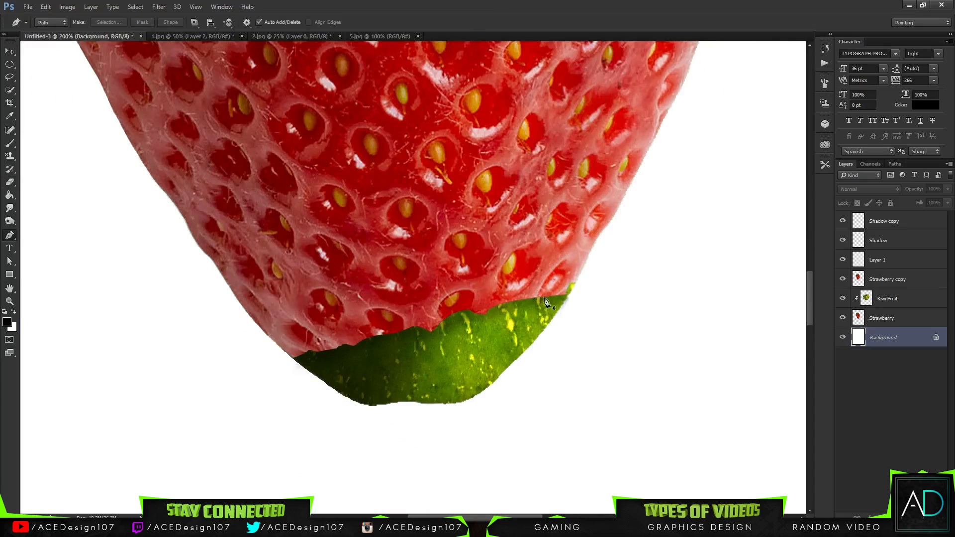
left_click(570, 297)
scroll(358, 224, "right", 5)
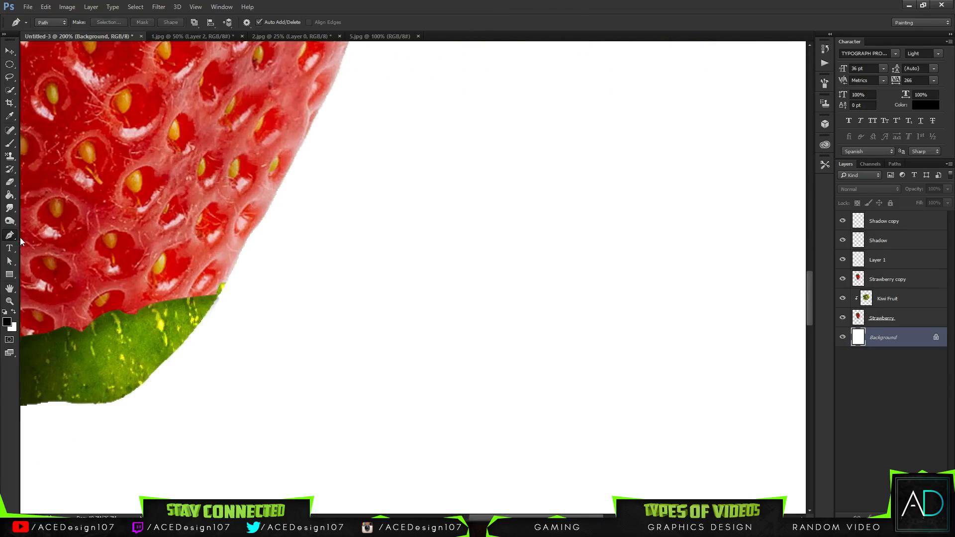
right_click(10, 241)
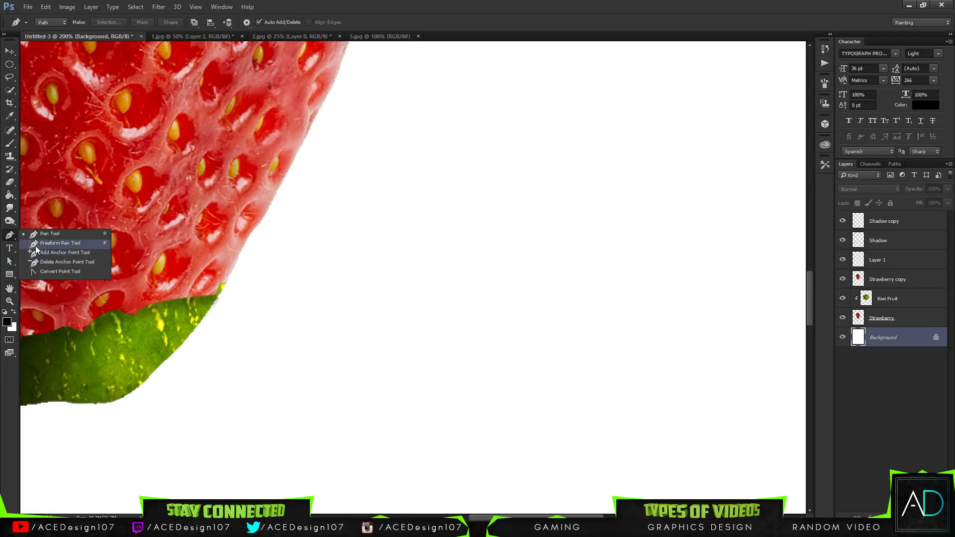
left_click(64, 244)
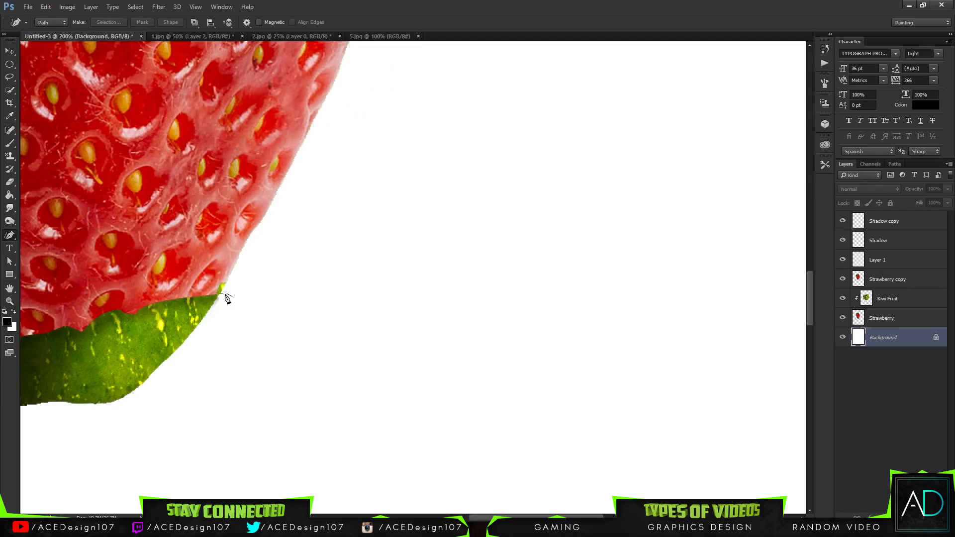
mouse_move(225, 296)
left_mouse_down()
mouse_move(439, 271)
mouse_move(526, 221)
mouse_move(591, 208)
mouse_move(579, 236)
mouse_move(403, 309)
mouse_move(302, 331)
mouse_move(111, 402)
left_mouse_up()
key("ctrl+z")
mouse_move(217, 295)
left_mouse_down()
mouse_move(516, 220)
mouse_move(562, 222)
mouse_move(562, 272)
mouse_move(527, 292)
left_mouse_up()
mouse_move(497, 286)
left_mouse_down()
mouse_move(198, 363)
mouse_move(121, 398)
left_mouse_up()
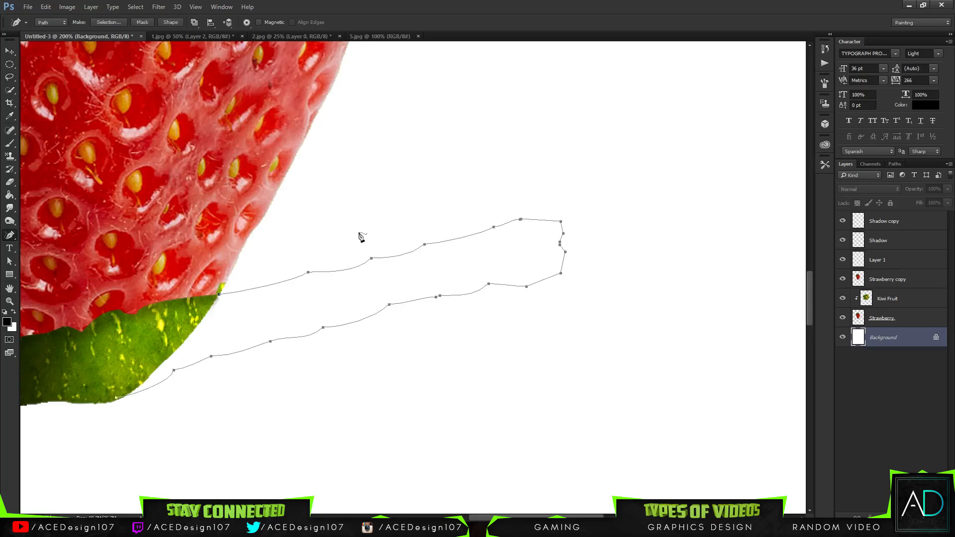
key("ctrl+0")
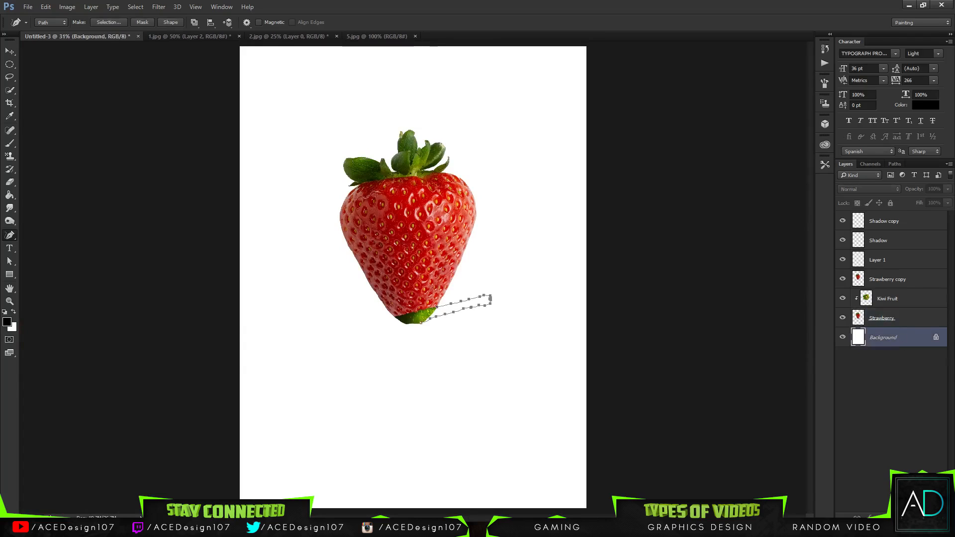
left_click(934, 517)
right_click(451, 318)
left_click(490, 105)
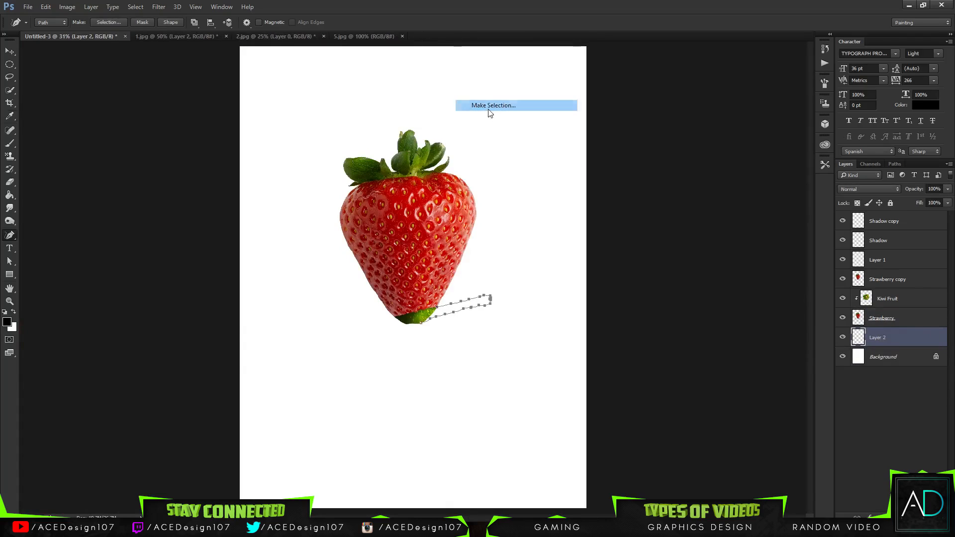
key("Return")
key("g")
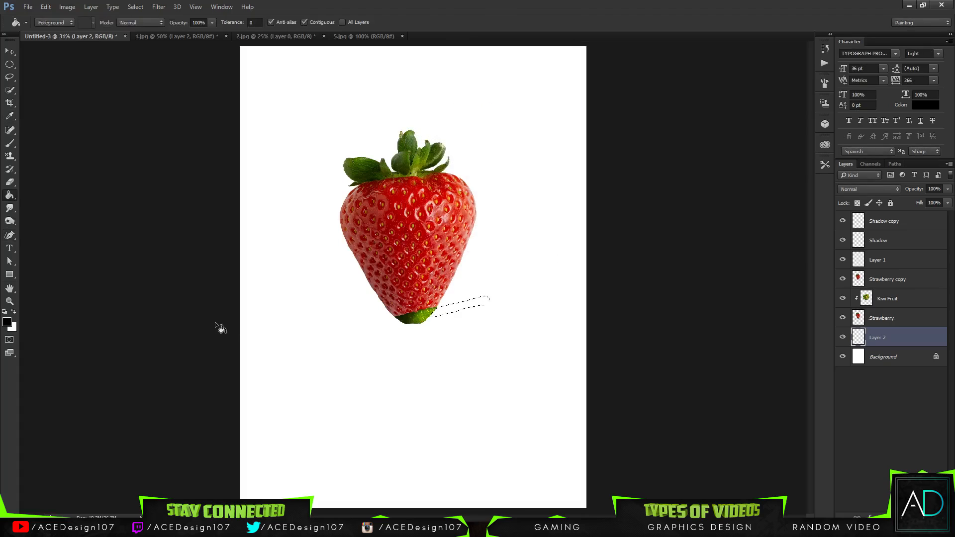
key("ctrl+alt+z")
right_click(454, 308)
key("Escape")
Step: Convert the strip path to a selection with a 0-pixel feather radius and fill it with black on Layer 2
key("p")
right_click(446, 309)
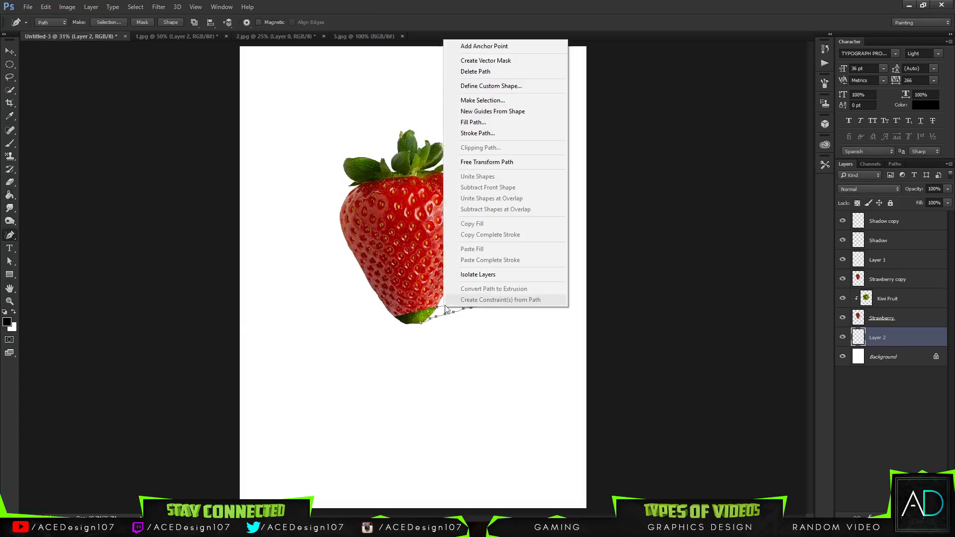
left_click(482, 100)
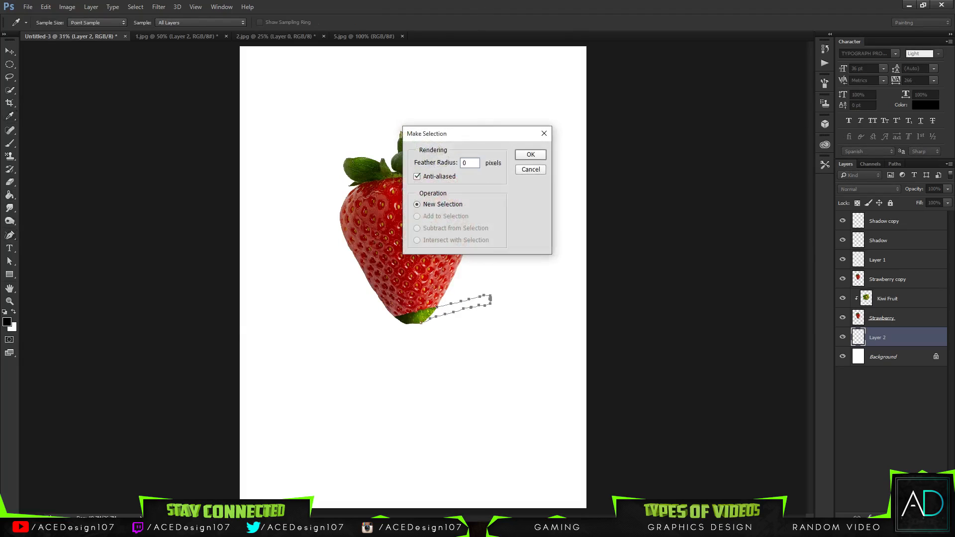
key("Return")
key("g")
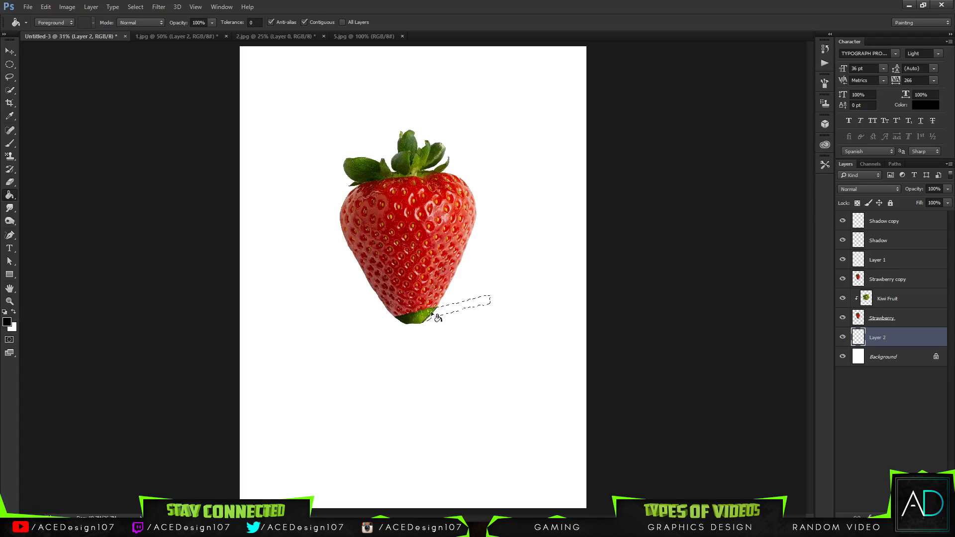
left_click(435, 315)
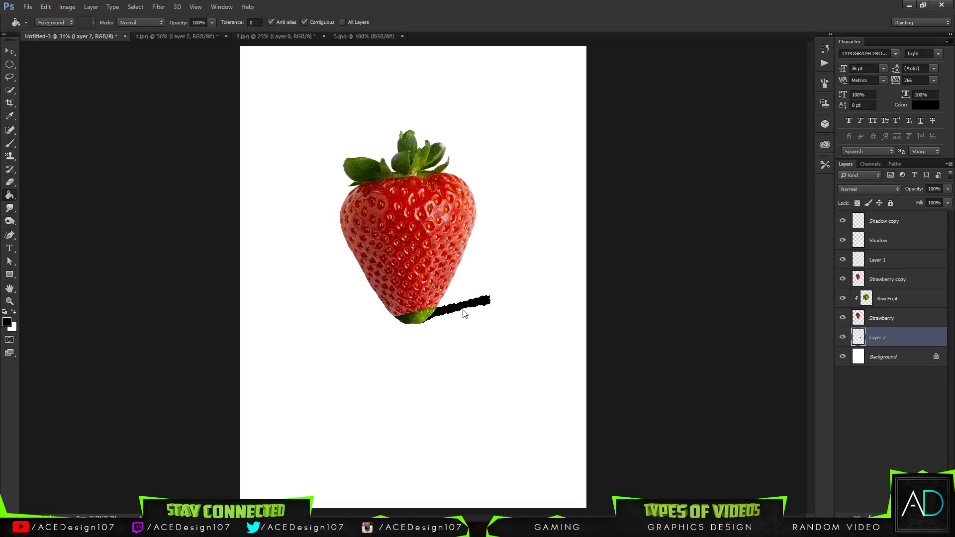
Step: Copy the red fruit-skin image from 5.jpg into the poster over the black strip and clip it to Layer 2
left_click(348, 36)
key("v")
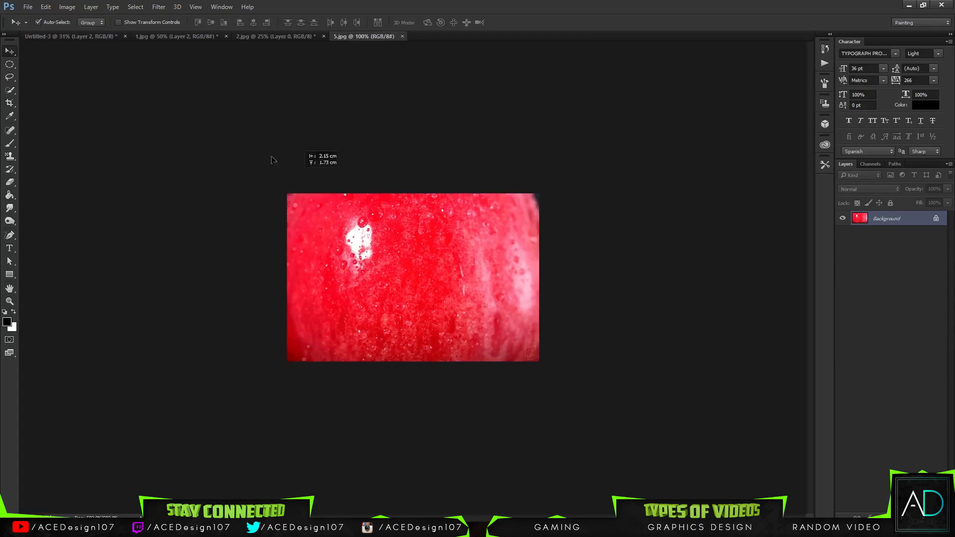
left_click(97, 36)
left_click_drag(433, 325, 484, 318)
key("ctrl+t")
key("Return")
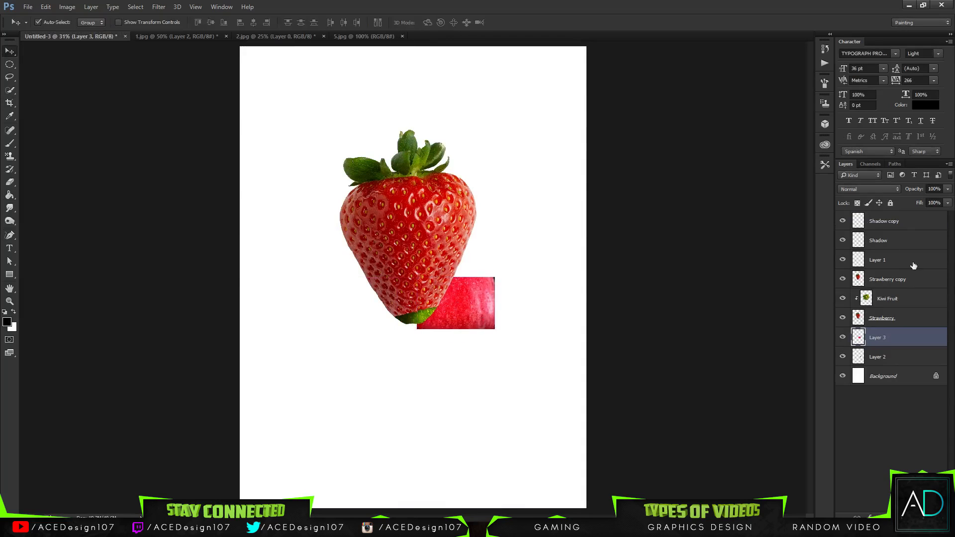
right_click(923, 343)
left_click(819, 249)
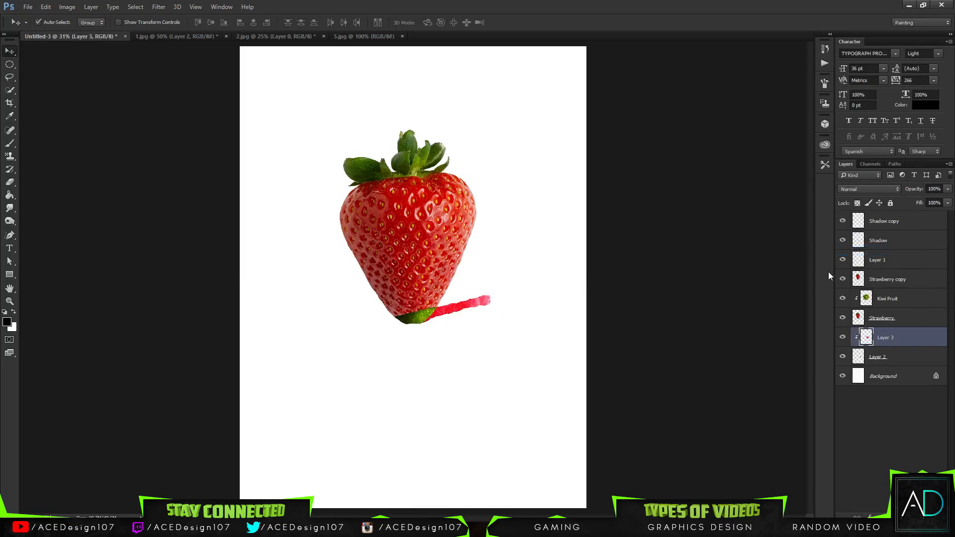
Step: Recolour the strip on Layer 2 from black to white beneath the clipped red texture
left_click(900, 358)
key("g")
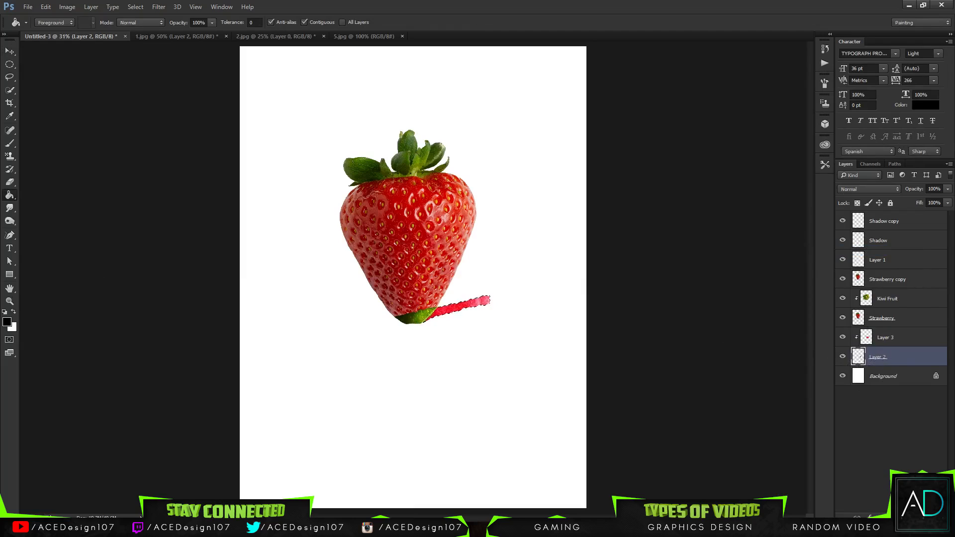
left_click(13, 311)
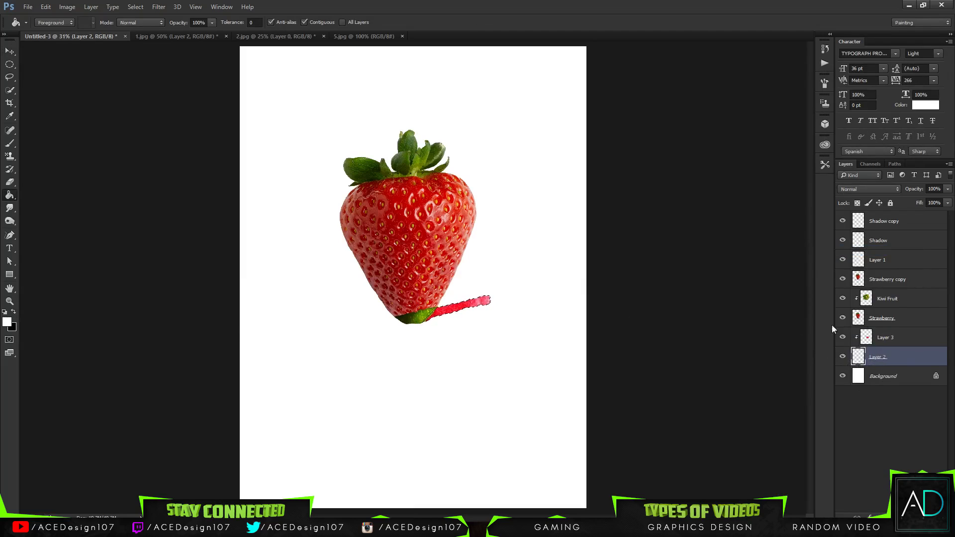
Step: Set the opacity of the clipped Layer 3 texture to 90% and merge it with Layer 2
left_click(908, 342)
left_click(948, 189)
mouse_move(948, 201)
left_mouse_down()
mouse_move(929, 199)
mouse_move(946, 202)
left_mouse_up()
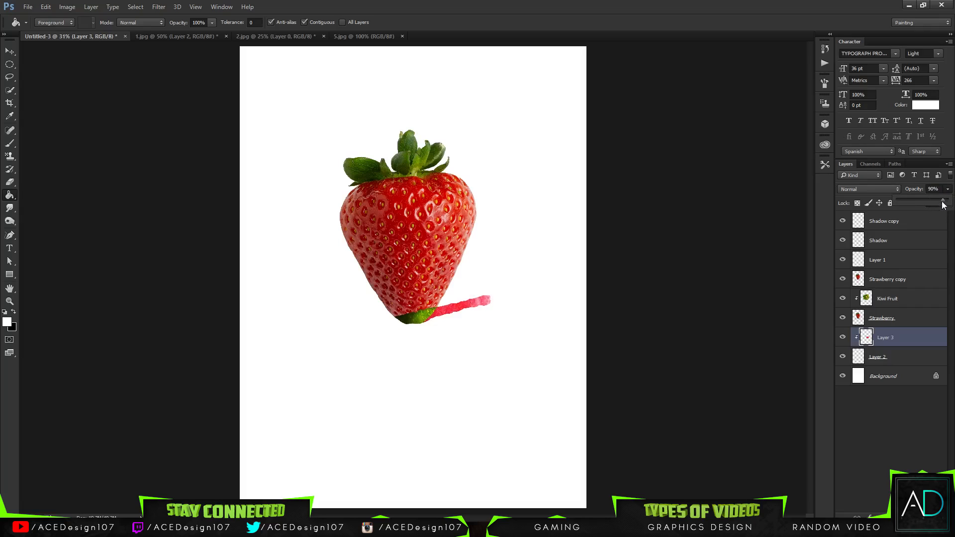
left_click(898, 356, "shift")
key("ctrl+e")
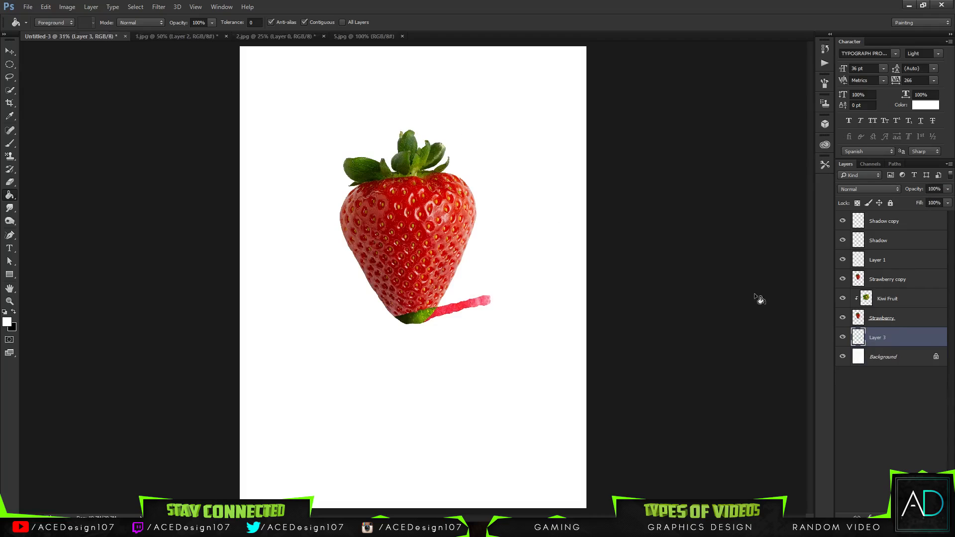
Step: Give the red strip on Layer 3 a 16 px inner glow in light pink #ffafaf with increased opacity
right_click(912, 338)
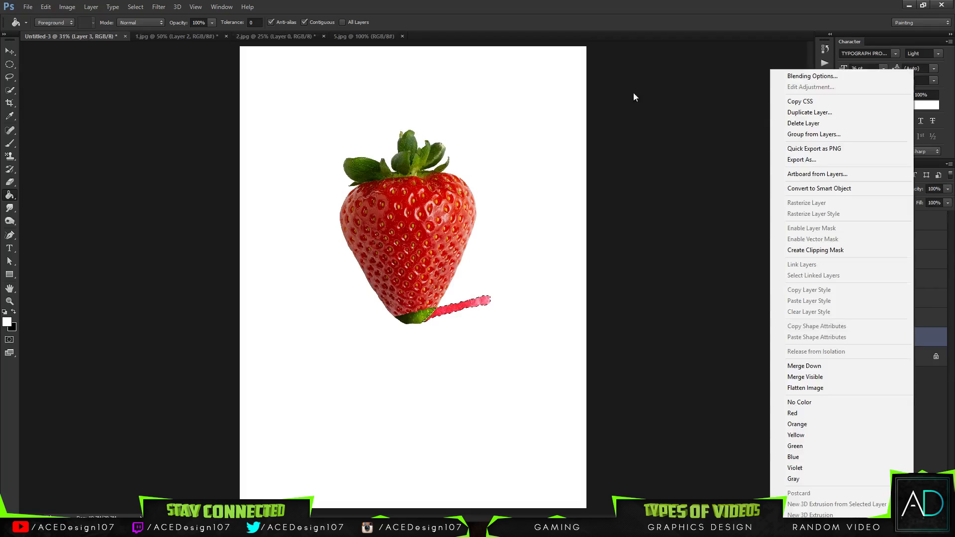
left_click(811, 75)
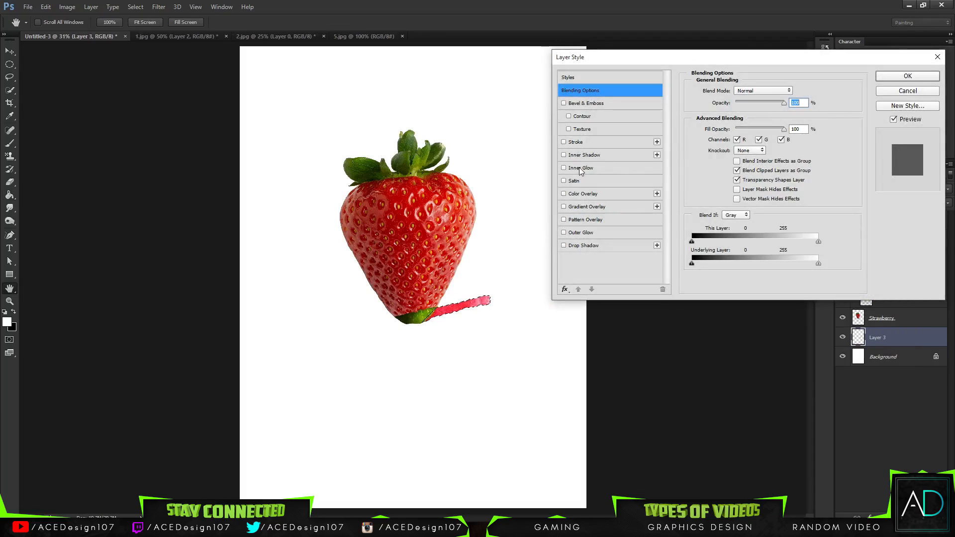
left_click(580, 168)
mouse_move(731, 191)
left_mouse_down()
mouse_move(741, 192)
mouse_move(732, 190)
left_mouse_up()
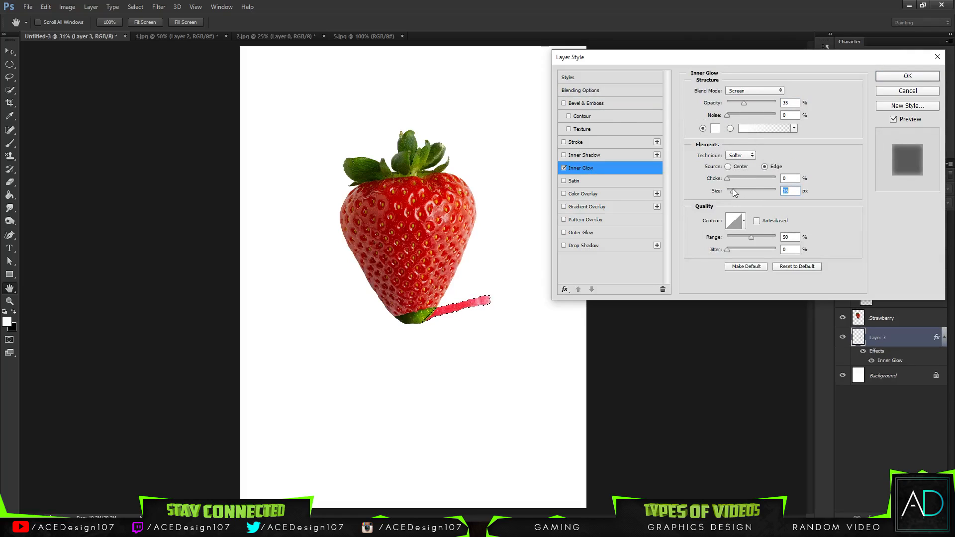
left_click(715, 128)
left_click(410, 109)
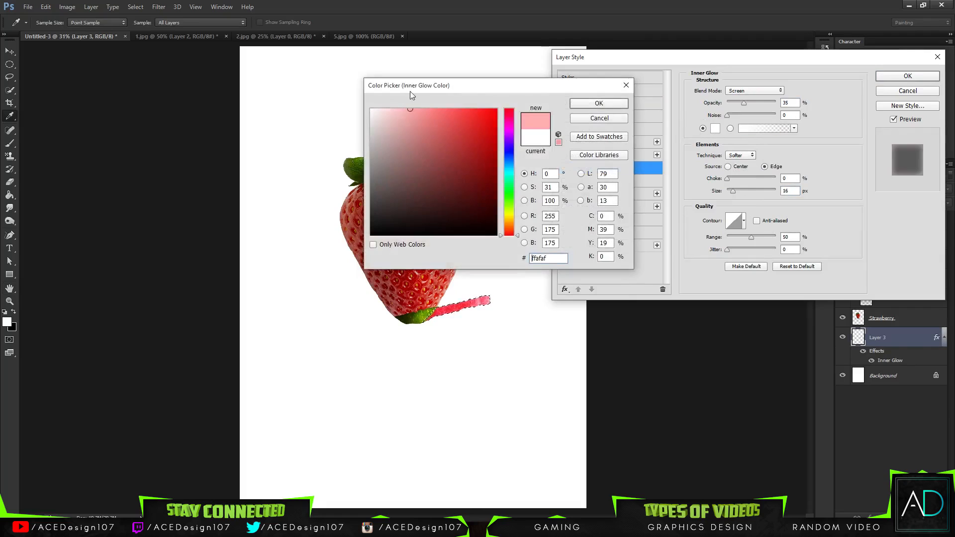
left_click(587, 109)
left_click_drag(744, 102, 754, 101)
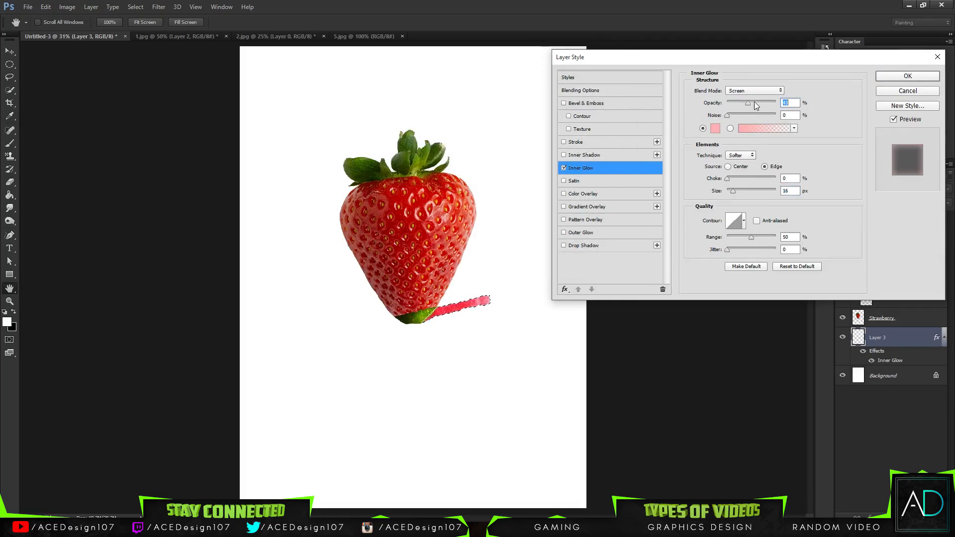
key("Return")
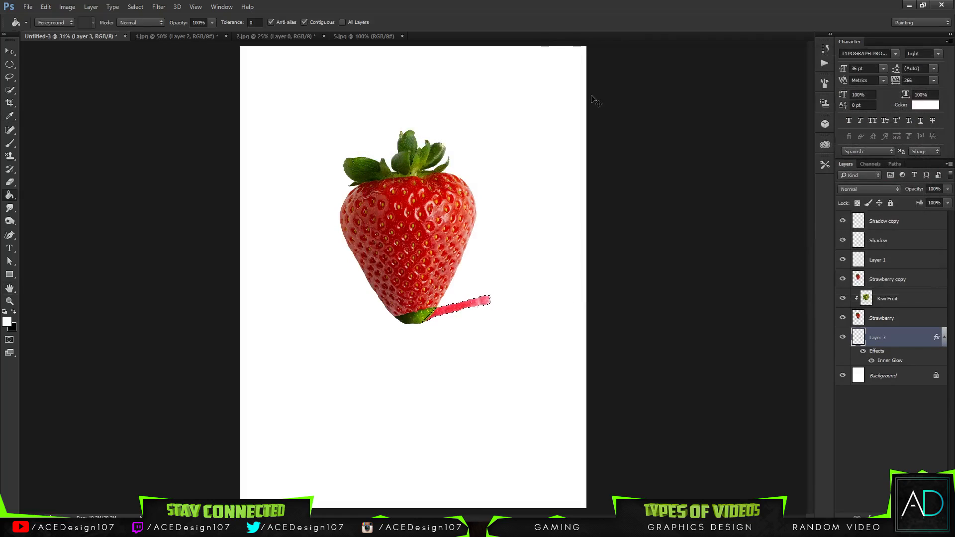
Step: Deselect the strip and rasterize the inner glow style into Layer 3
key("ctrl+d")
right_click(901, 334)
left_click(846, 214)
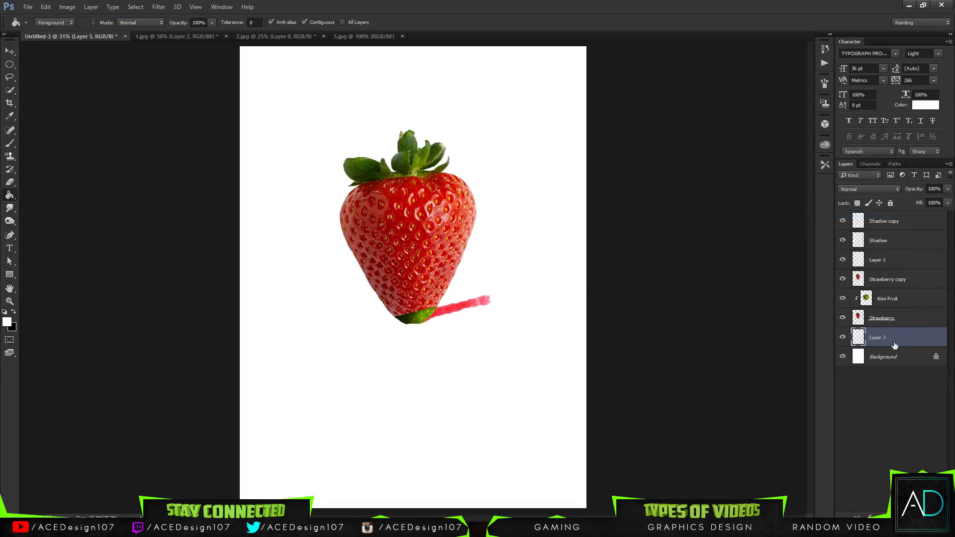
Step: Adjust the strip's colour with Hue/Saturation, using a hue of +16 and a lightness of +1
key("ctrl+u")
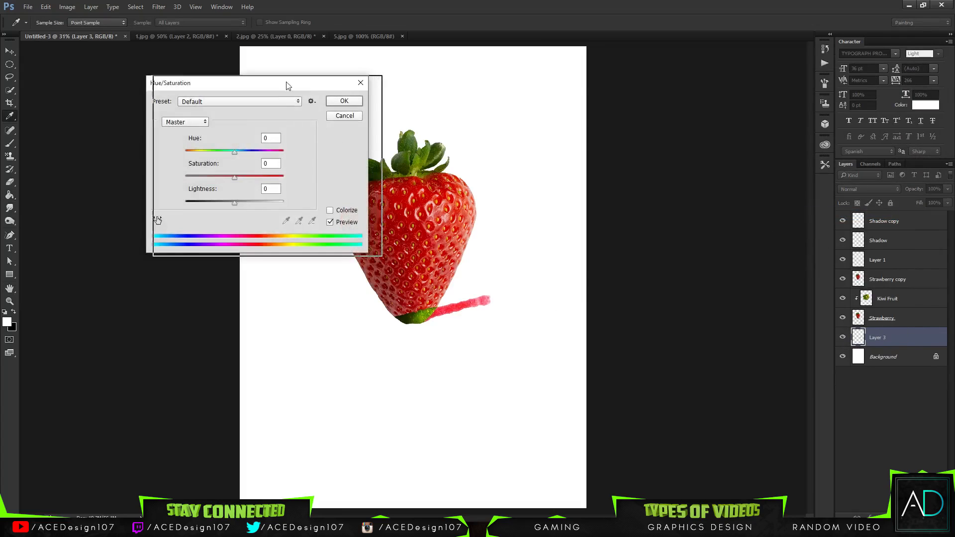
left_click_drag(288, 85, 823, 83)
mouse_move(769, 148)
left_mouse_down()
mouse_move(760, 148)
mouse_move(779, 149)
left_mouse_up()
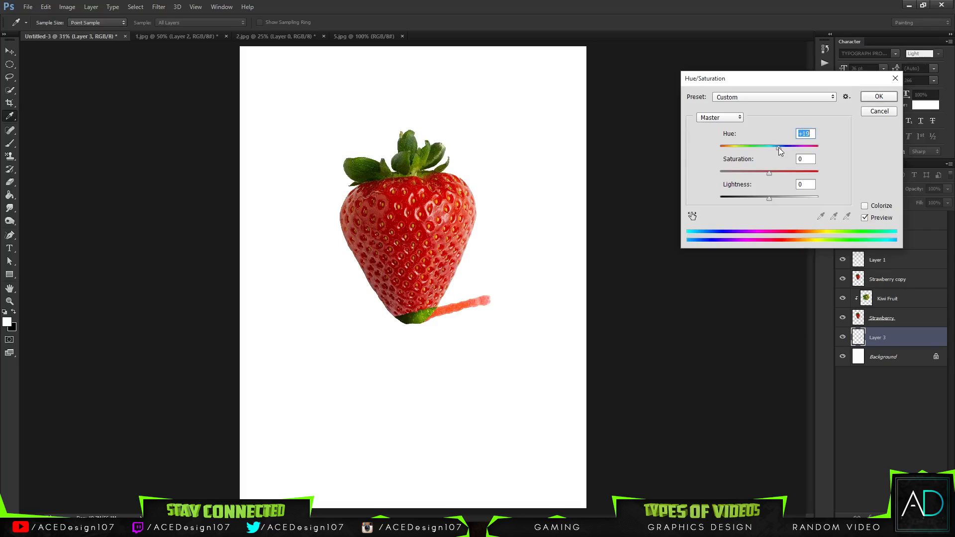
mouse_move(769, 198)
left_mouse_down()
mouse_move(785, 199)
mouse_move(758, 198)
mouse_move(769, 196)
left_mouse_up()
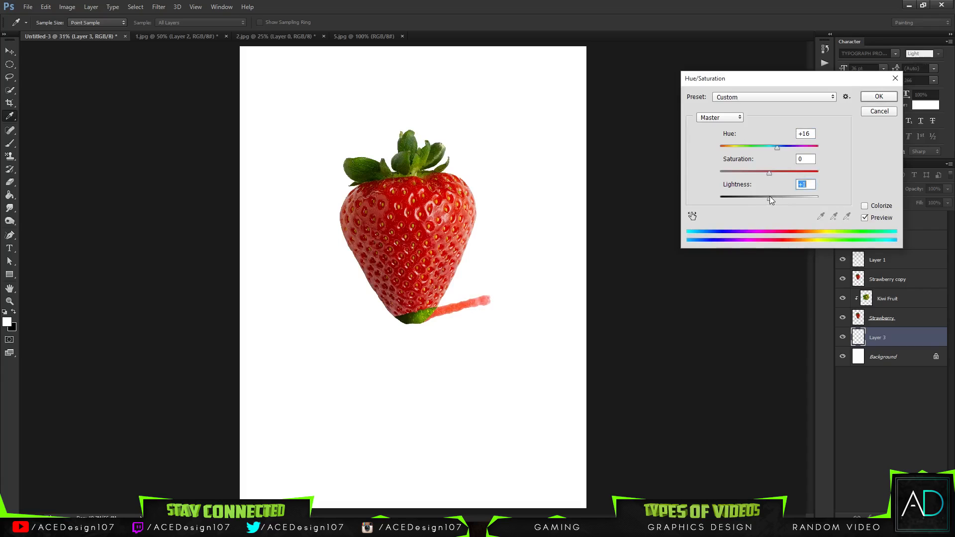
left_click(883, 100)
Step: Add a 2 px white inside stroke in Divide mode with reduced opacity to the strip on Layer 3
right_click(902, 334)
left_click(784, 72)
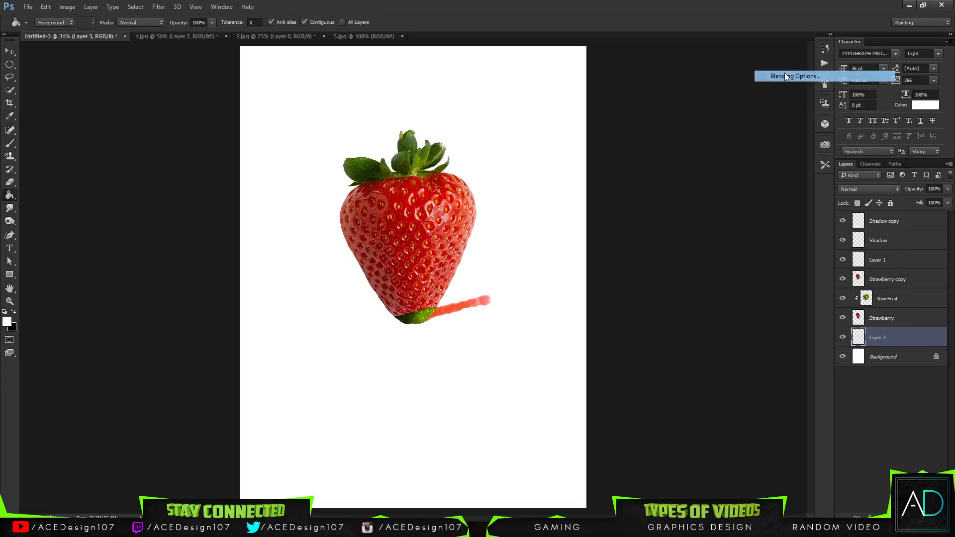
left_click(584, 143)
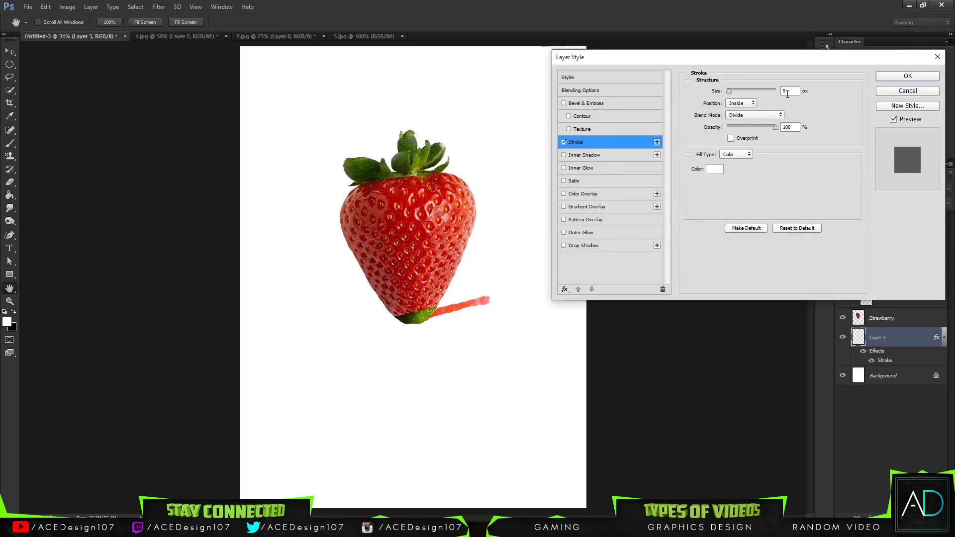
key("BackSpace")
type("2")
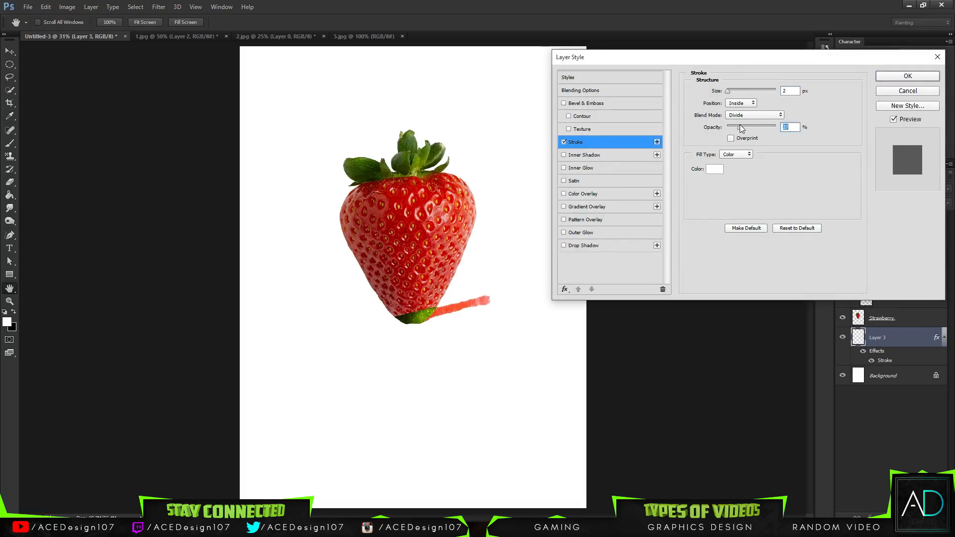
left_click(900, 75)
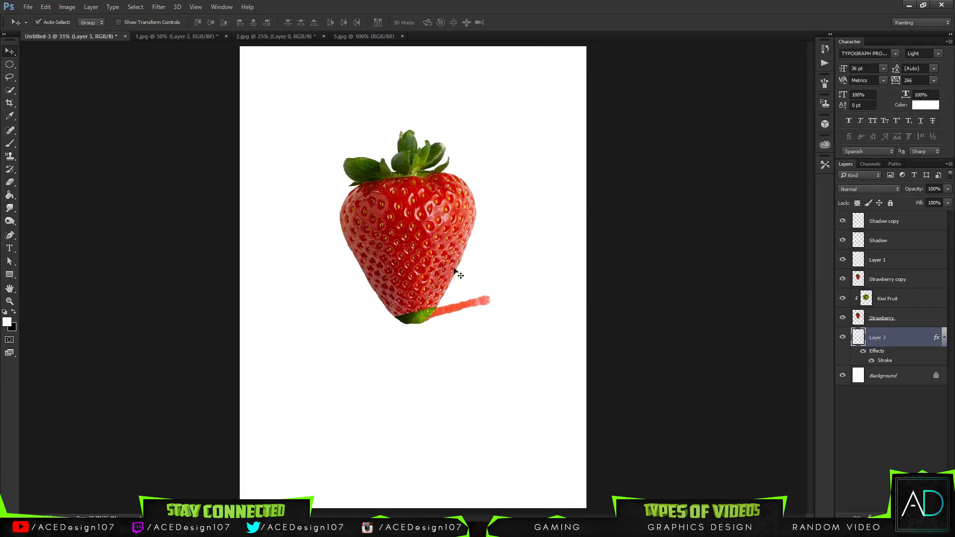
Step: Add a light red outer glow in Screen mode to Layer 3, raising its opacity and keeping its size small
key("ctrl+0")
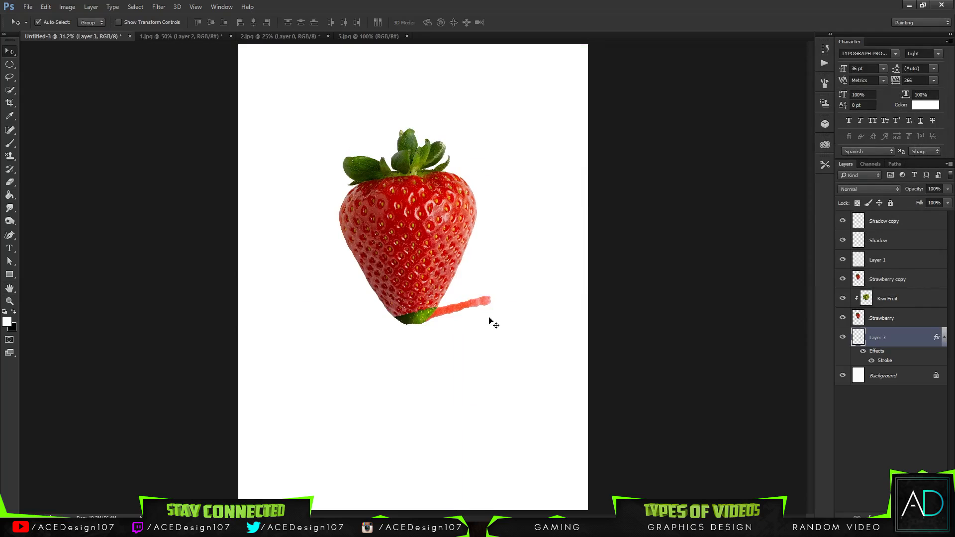
right_click(898, 337)
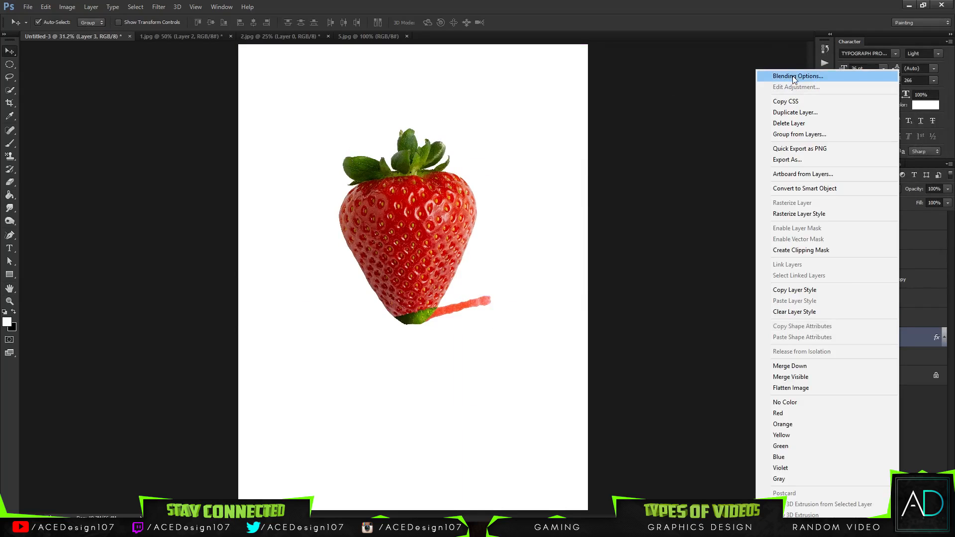
left_click(794, 79)
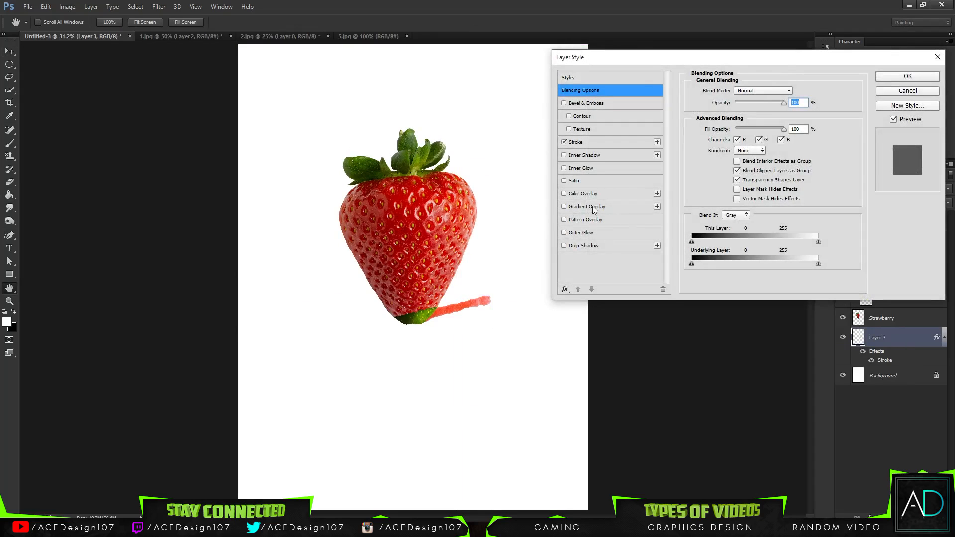
left_click(580, 232)
left_click(715, 129)
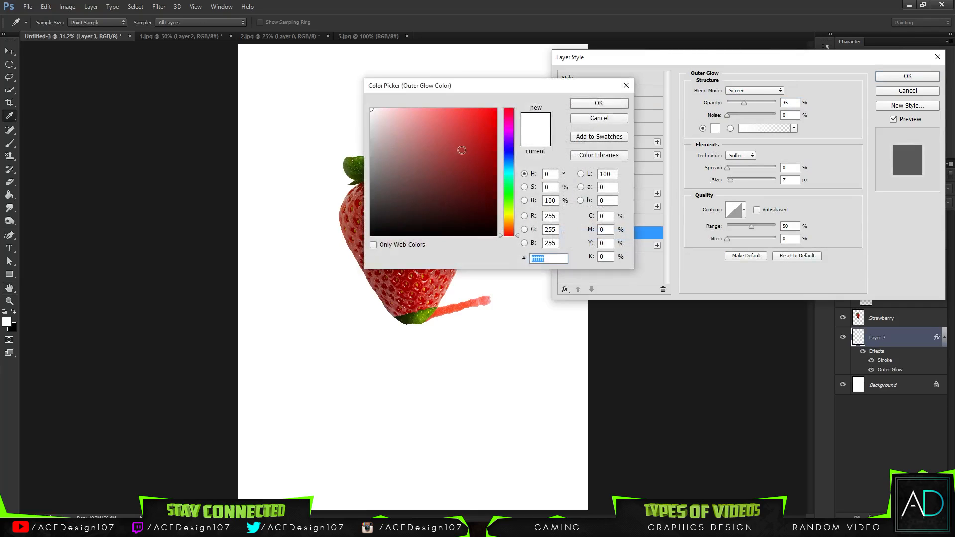
left_click_drag(458, 149, 452, 98)
left_click(580, 104)
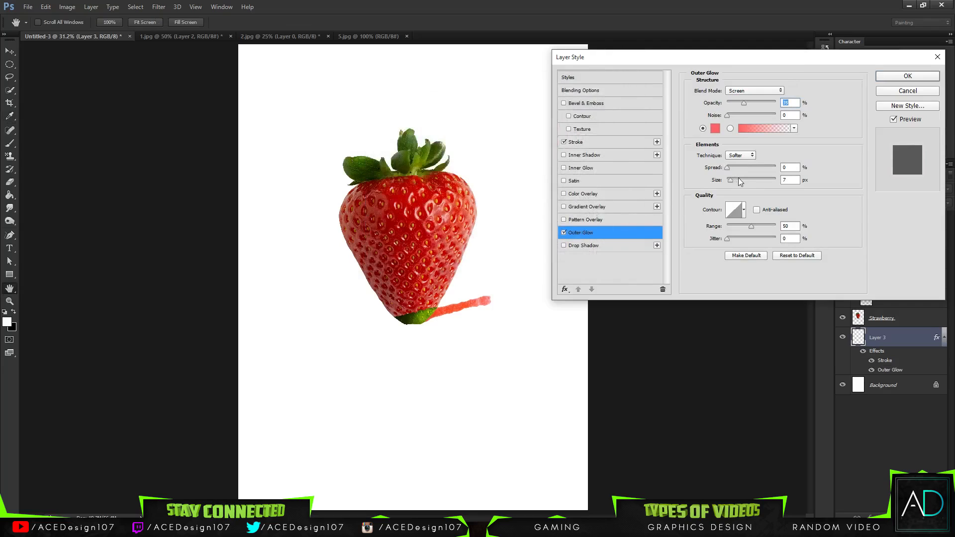
left_click_drag(738, 179, 697, 158)
left_click_drag(744, 103, 788, 102)
left_click_drag(745, 174, 731, 183)
left_click(897, 75)
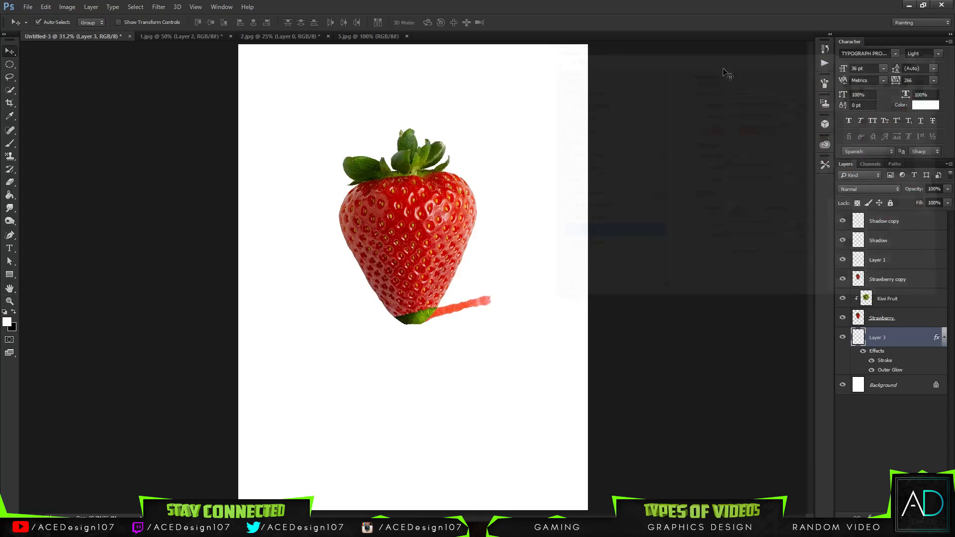
Step: Rasterize the layer style of Layer 3 and load the strip's outline as a selection
key("b")
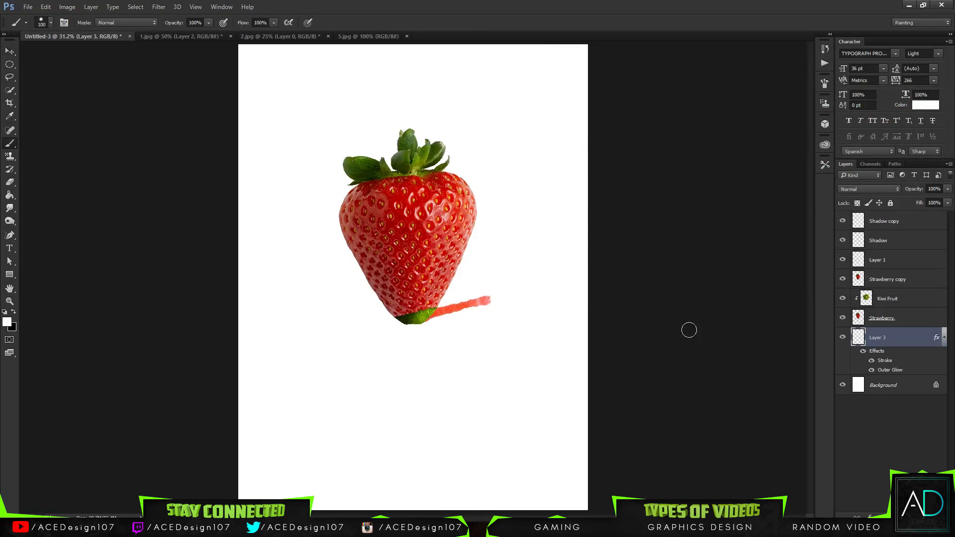
right_click(888, 334)
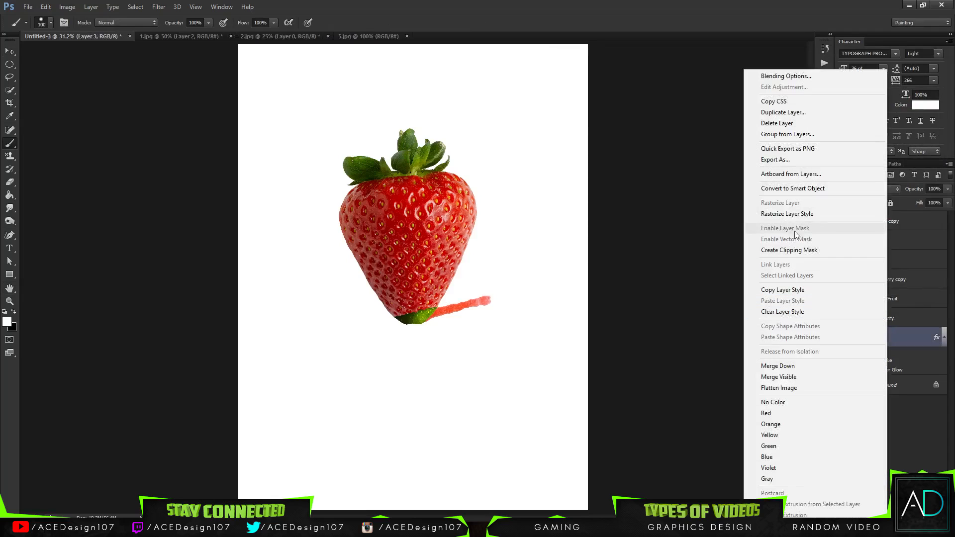
left_click(836, 214)
left_click(858, 336, "ctrl")
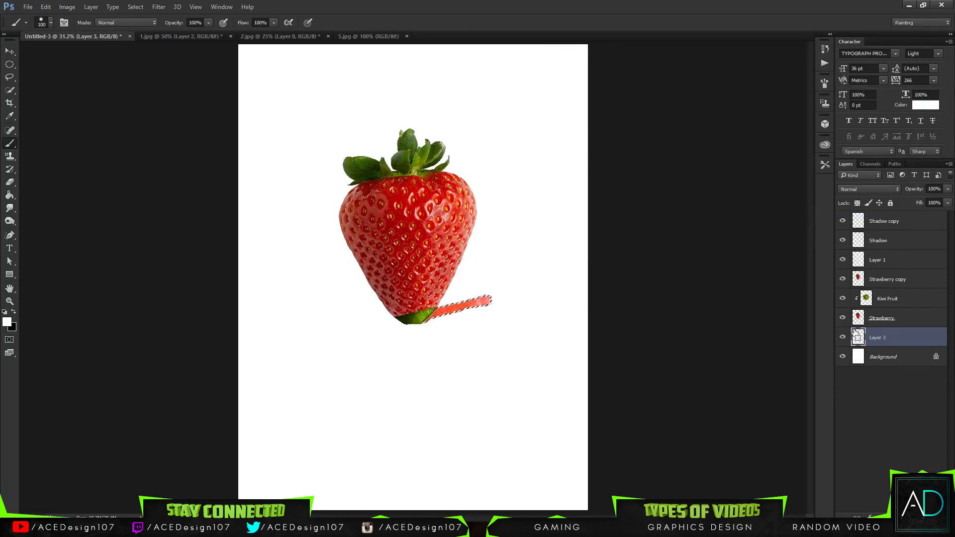
key("ctrl+plus")
key("ctrl+plus")
key("ctrl+plus")
key("ctrl+plus")
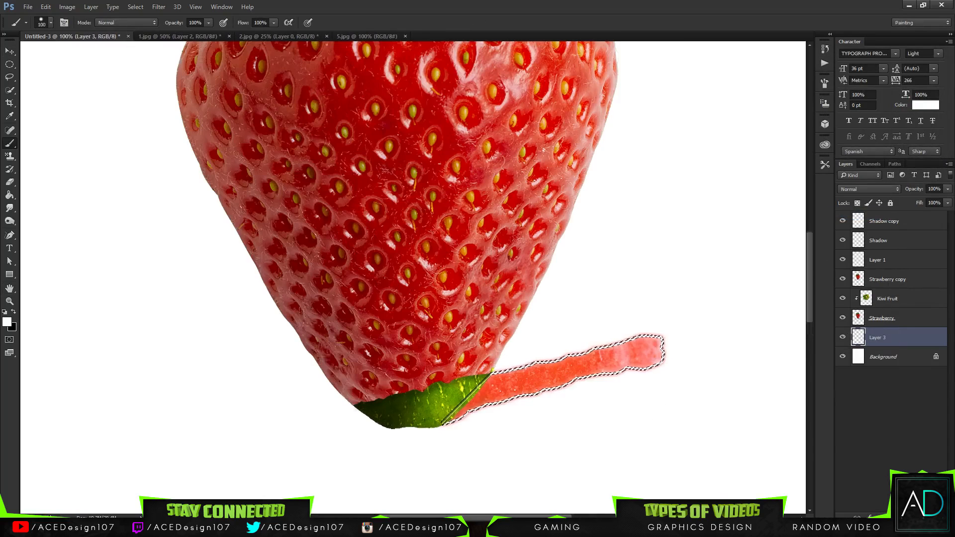
Step: Add a new layer above Layer 3 and shade the strip's base in black with a 200 px brush at 25% hardness
key("ctrl+shift+alt+n")
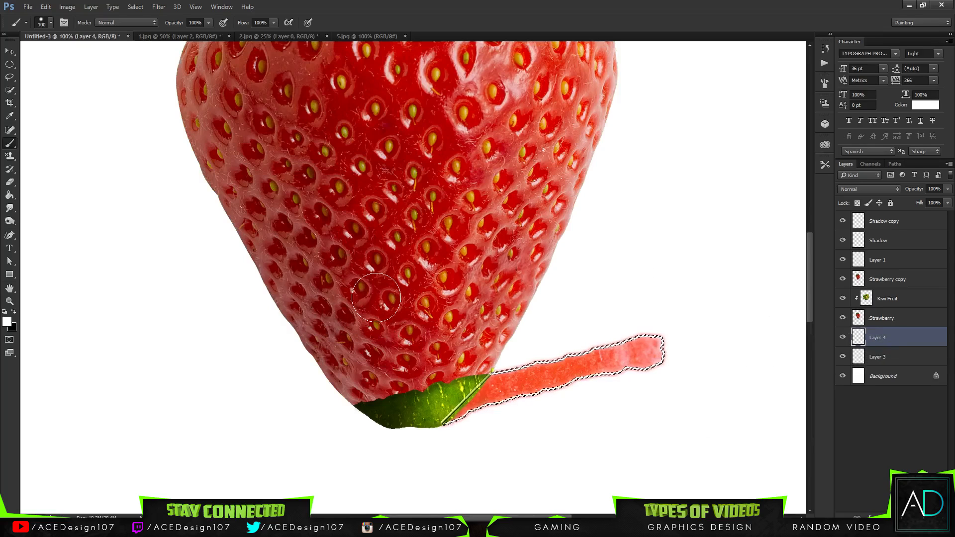
left_click(4, 311)
left_click(44, 20)
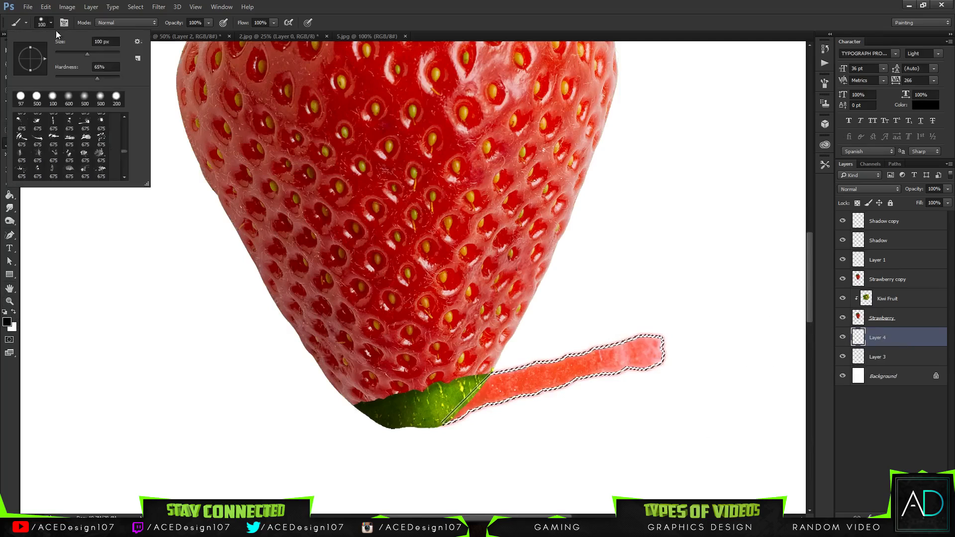
left_click(106, 67)
key("Tab")
type("200")
key("Return")
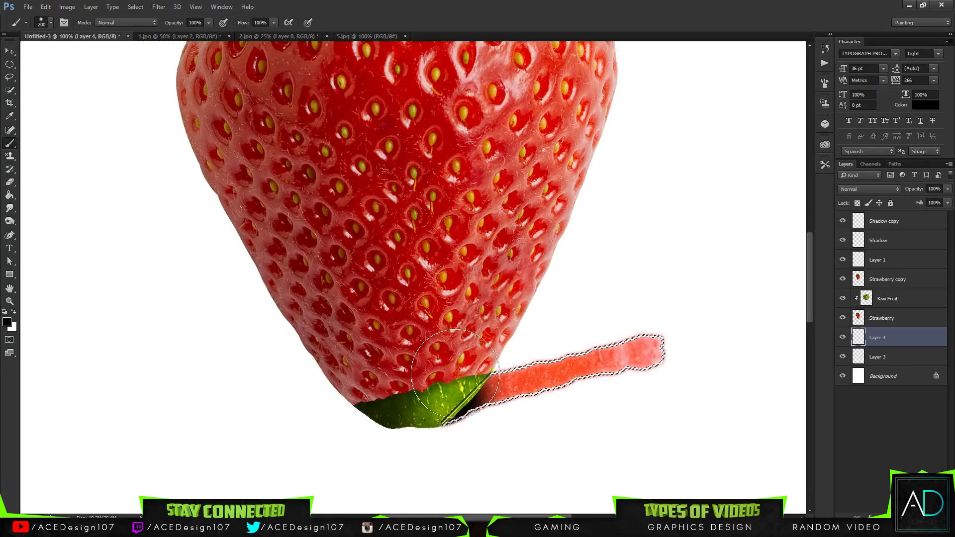
Step: Change the brush hardness and repaint the black shading along the strip inside the selection
left_click(48, 23)
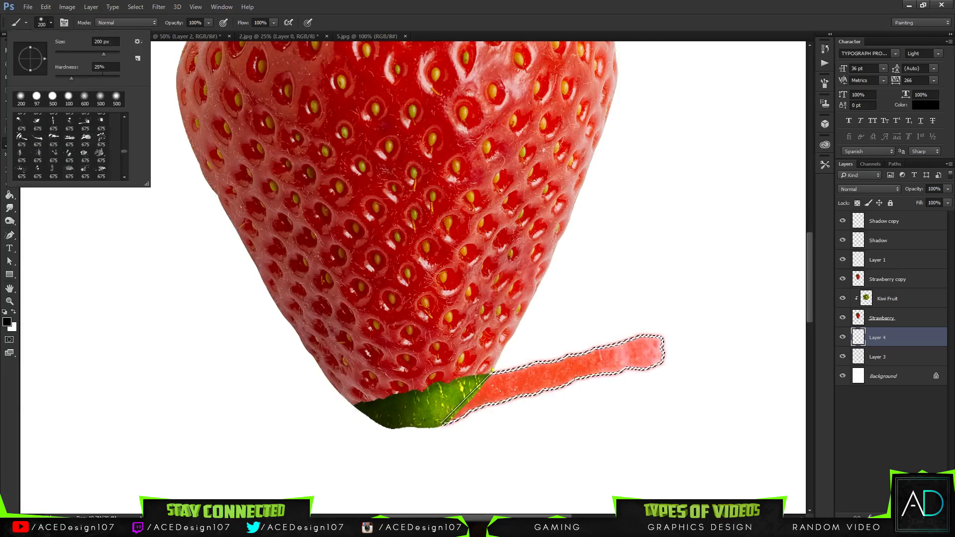
double_click(106, 67)
key("Return")
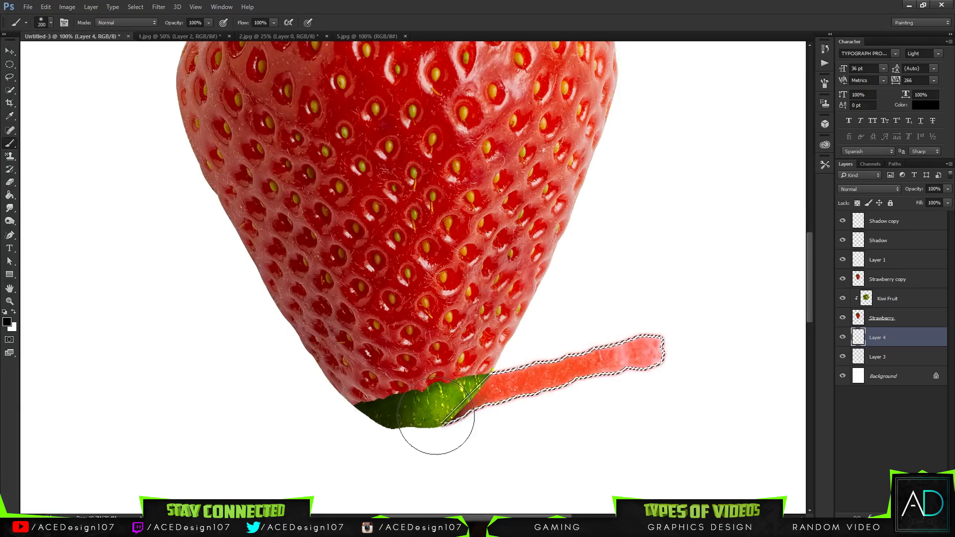
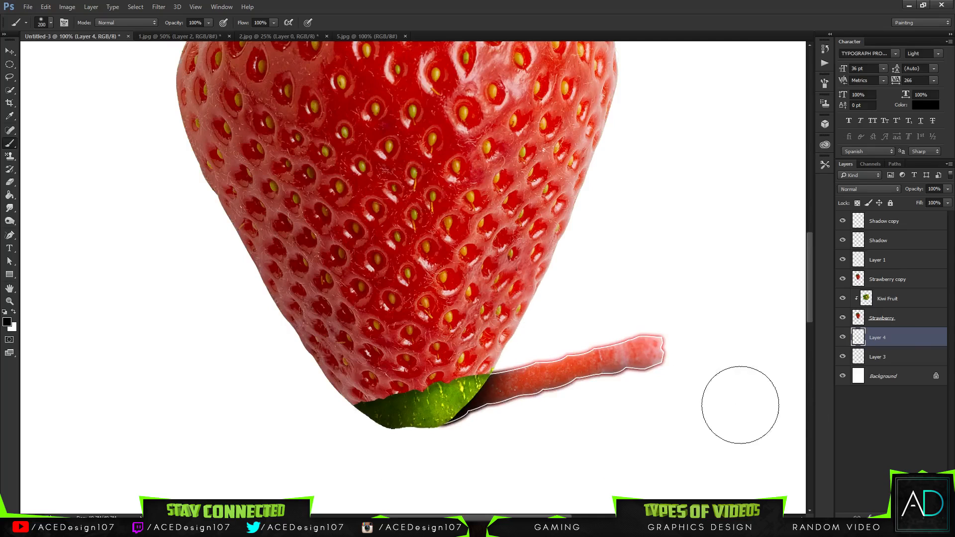
Step: Lower the opacity of the black shading on Layer 4 to 66%
left_click(948, 189)
mouse_move(933, 200)
left_mouse_down()
mouse_move(923, 199)
mouse_move(930, 202)
left_mouse_up()
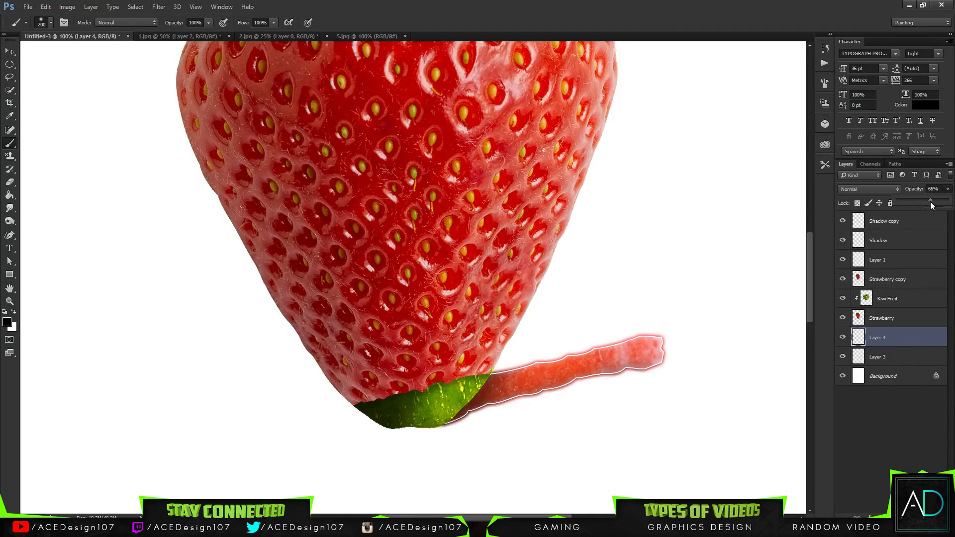
left_click(541, 4)
key("ctrl+0")
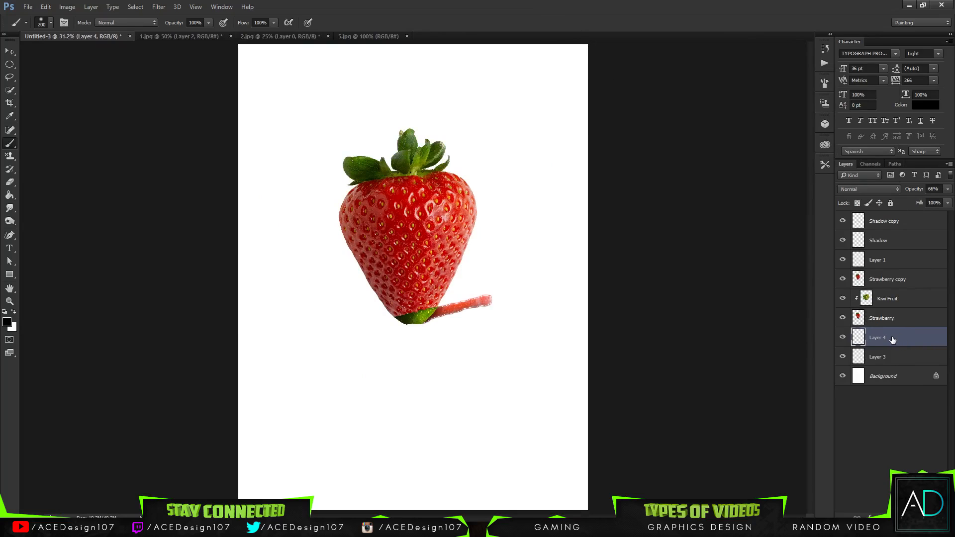
Step: Undo the Layer 4 shading, the strip selection and the rasterizing of Layer 3's style
key("ctrl+alt+z")
key("ctrl+alt+z")
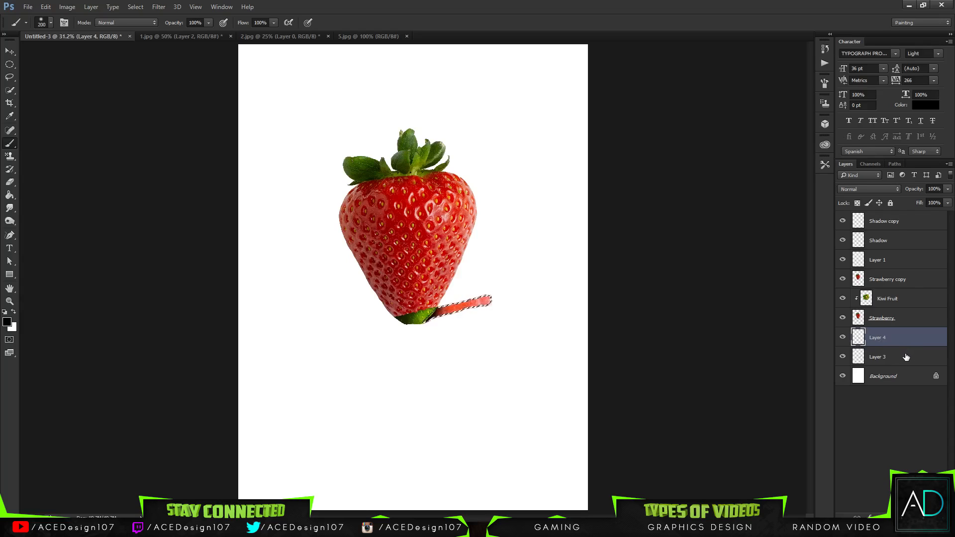
key("ctrl+alt+z")
key("ctrl+alt+z")
key("ctrl+alt+z")
key("ctrl+alt+z")
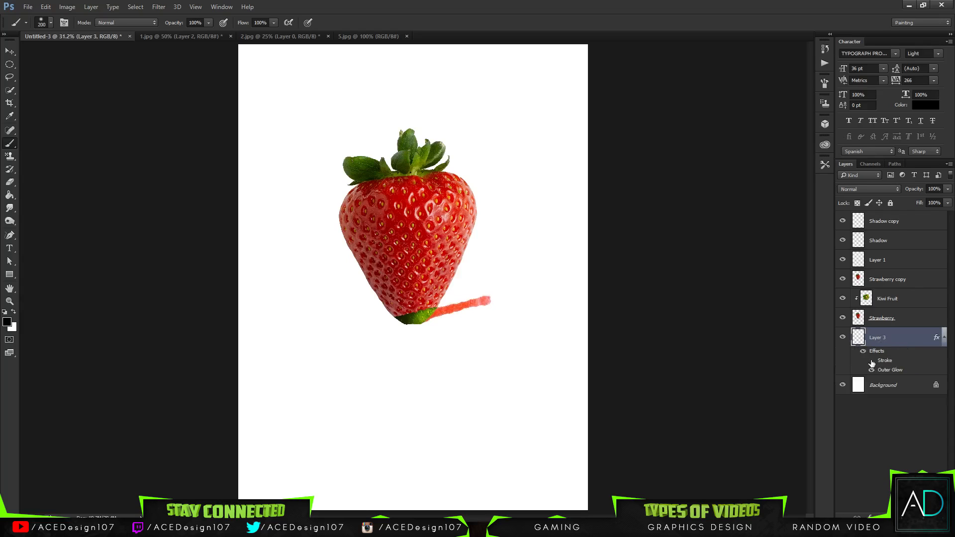
right_click(900, 339)
left_click(790, 253)
key("ctrl+z")
Step: Rasterize the stroke and outer glow styles into Layer 3
right_click(894, 337)
left_click(819, 218)
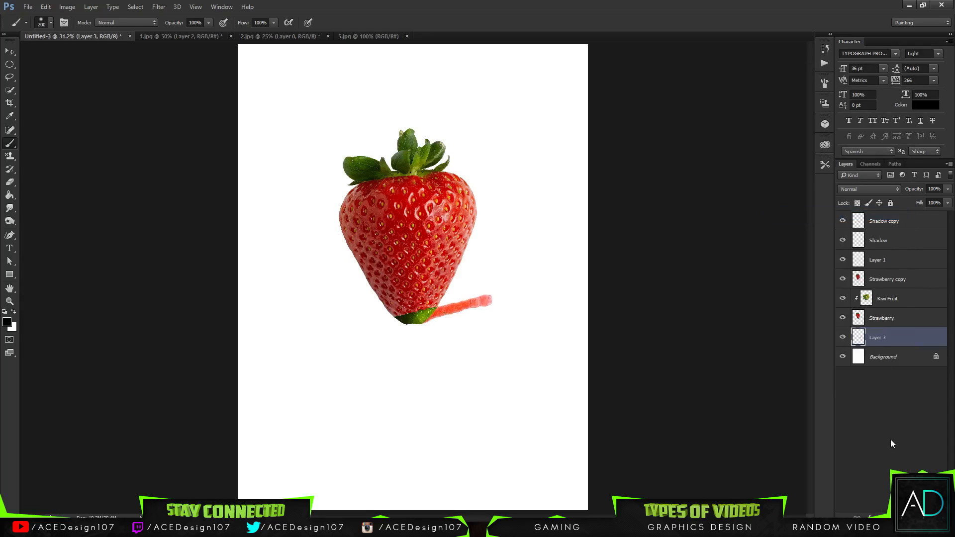
Step: Undo the rasterizing of Layer 3's stroke and outer glow styles
key("ctrl+z")
right_click(900, 338)
left_click(906, 404)
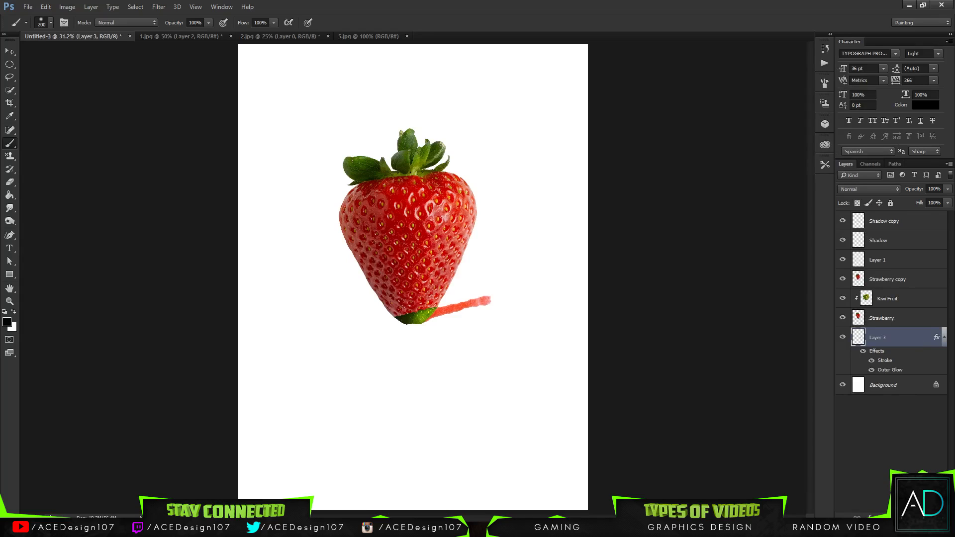
Step: Add a new layer above Layer 3, paint soft black shading with the 200 px brush around the strip's base, and undo the last stroke
left_click(921, 517)
key("ctrl+plus")
key("ctrl+plus")
key("ctrl+plus")
key("ctrl+plus")
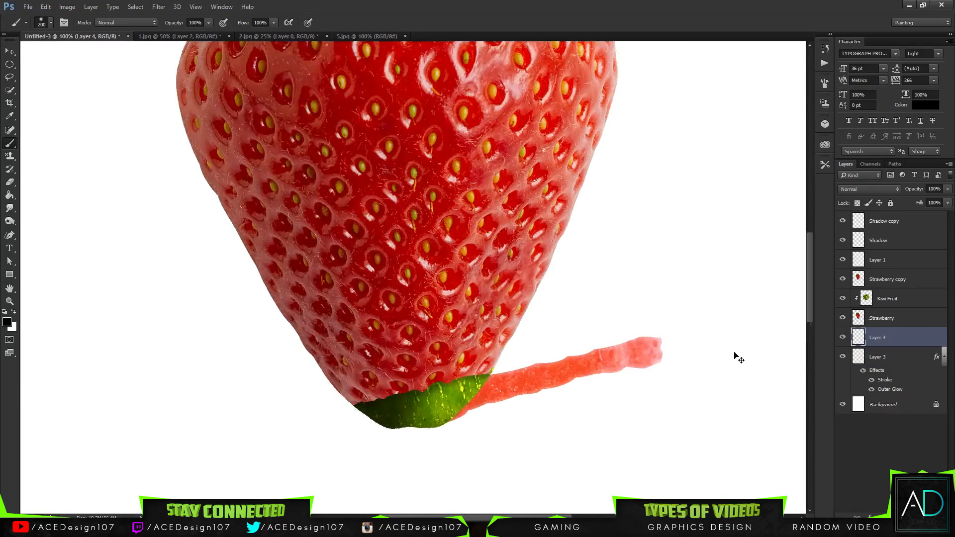
mouse_move(418, 366)
left_mouse_down()
mouse_move(453, 373)
mouse_move(429, 404)
left_mouse_up()
left_click_drag(460, 454, 497, 447)
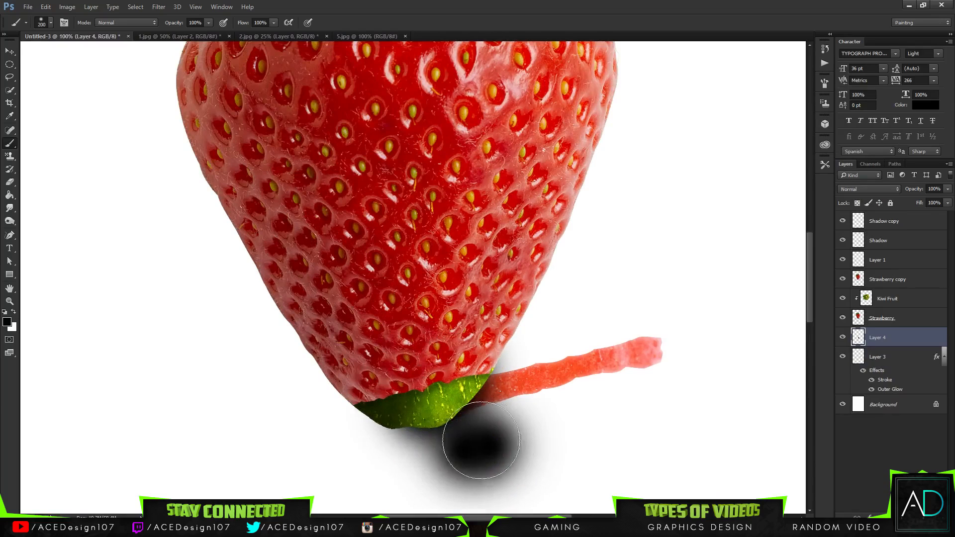
key("ctrl+z")
Step: Clip Layer 4 to Layer 3 and paint black shading along the underside of the strip
right_click(899, 350)
left_click(914, 341)
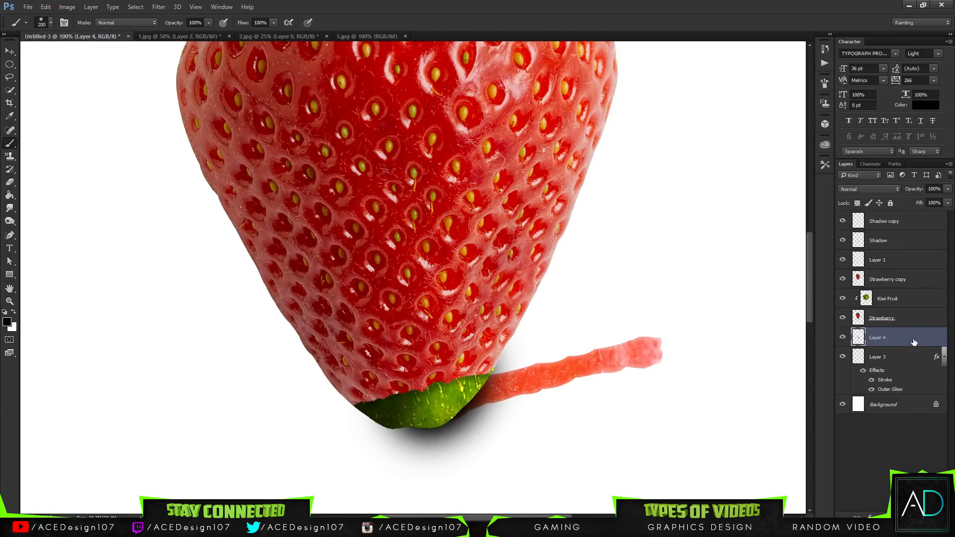
right_click(914, 341)
left_click(816, 250)
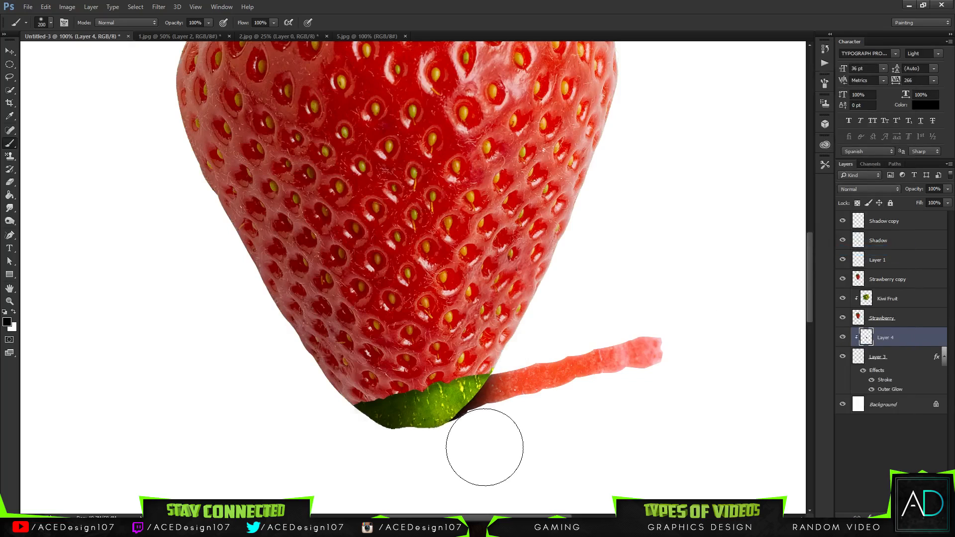
mouse_move(505, 437)
left_mouse_down()
mouse_move(612, 435)
mouse_move(639, 386)
left_mouse_up()
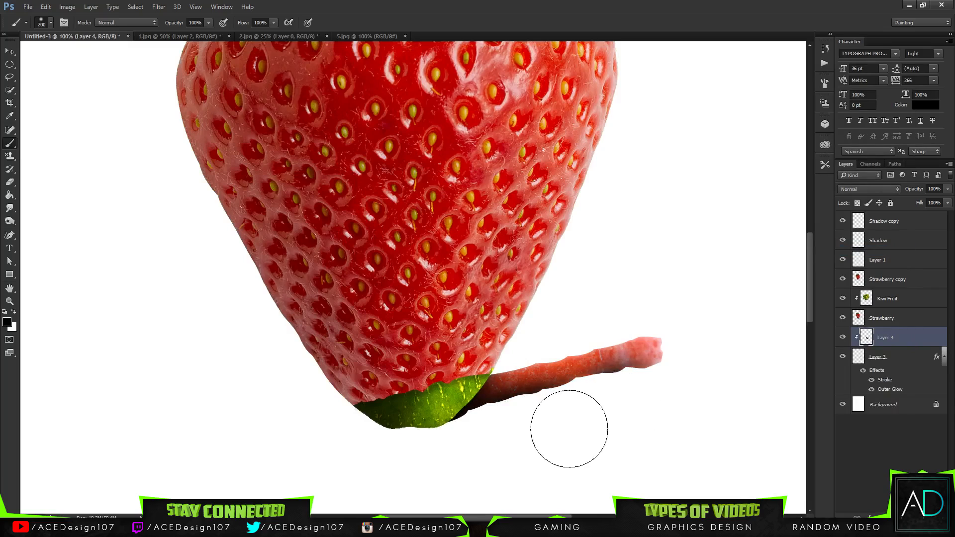
Step: Lower the opacity of the Layer 4 shading to 47%
left_click(948, 190)
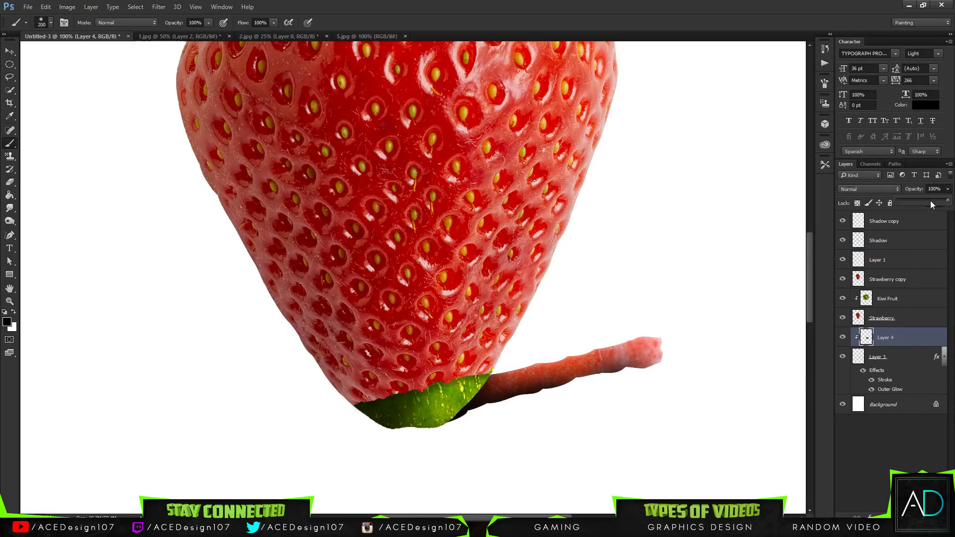
mouse_move(930, 201)
left_mouse_down()
mouse_move(920, 200)
mouse_move(935, 204)
left_mouse_up()
key("v")
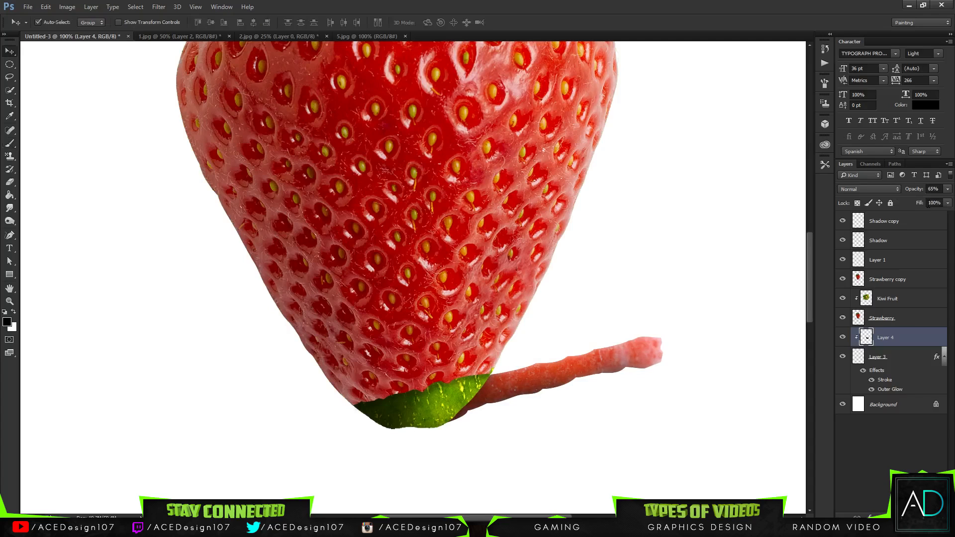
key("ctrl+0")
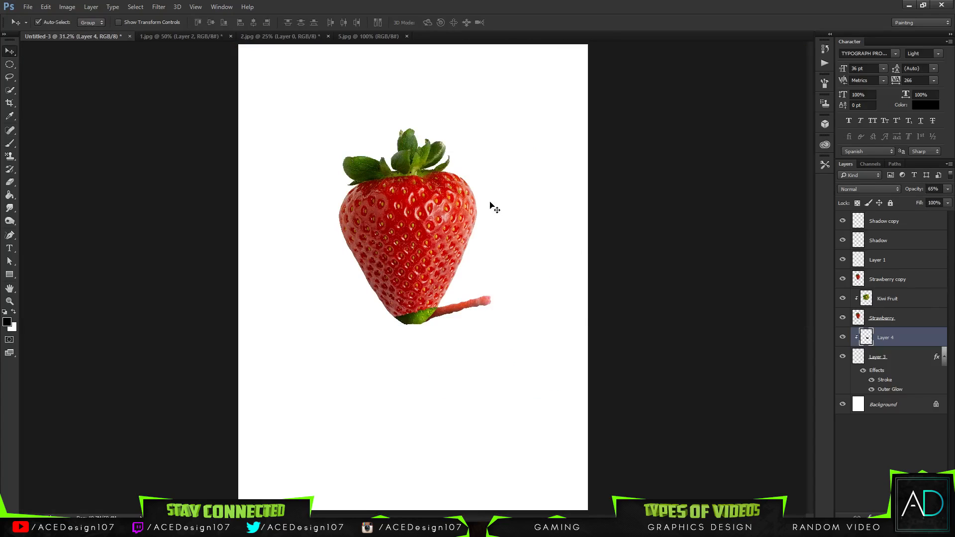
left_click(948, 189)
left_click_drag(933, 201, 919, 199)
Step: Set Layer 4's blending mode to Hard Light and its opacity to 39%
left_click(869, 189)
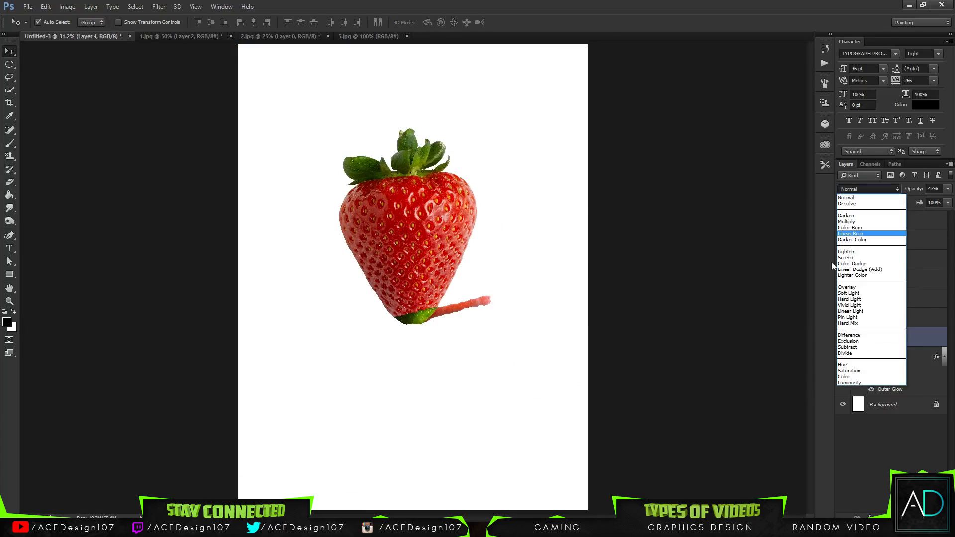
left_click(850, 299)
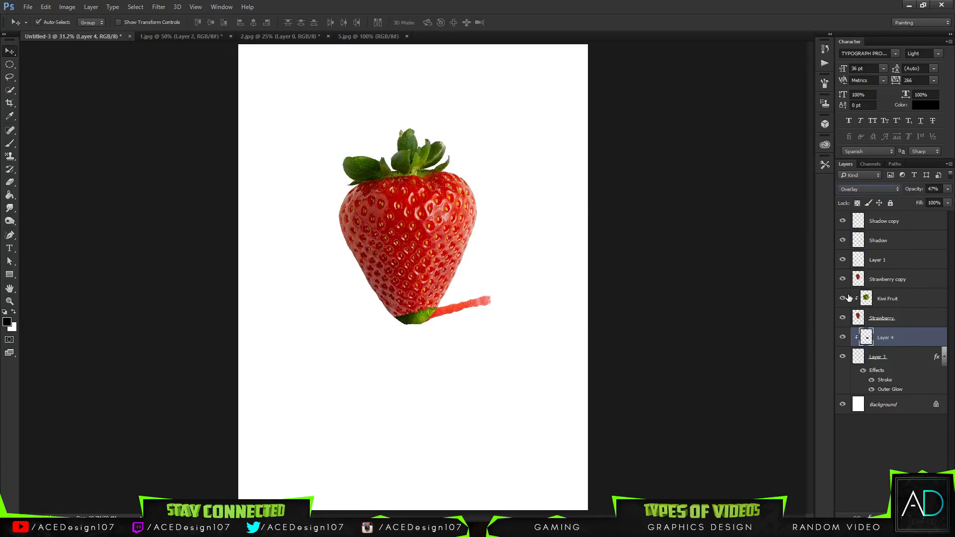
key("Down")
key("Down")
key("Up")
key("Down")
left_click(947, 191)
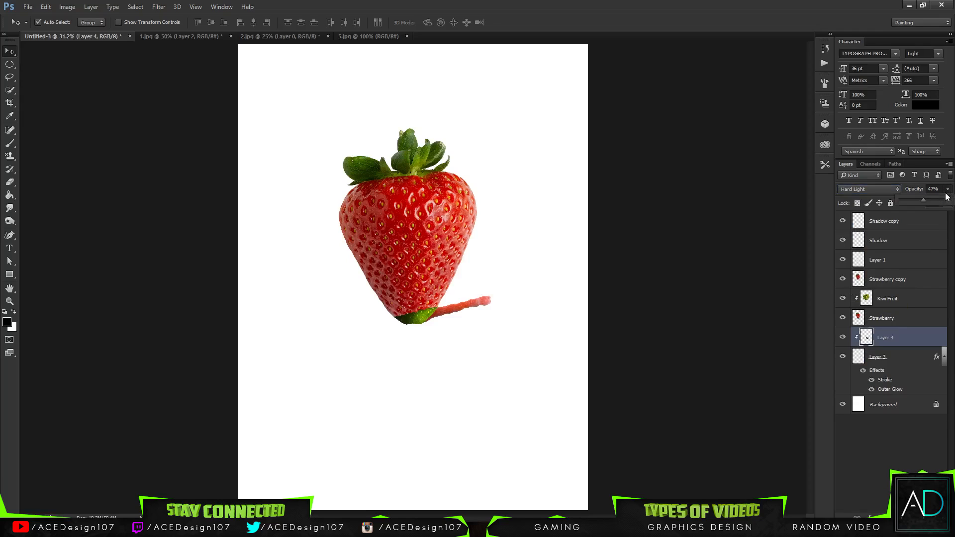
left_click_drag(915, 199, 919, 198)
Step: Apply a slight hue adjustment to the strip on Layer 3 with Hue/Saturation
left_click(904, 360)
key("ctrl+u")
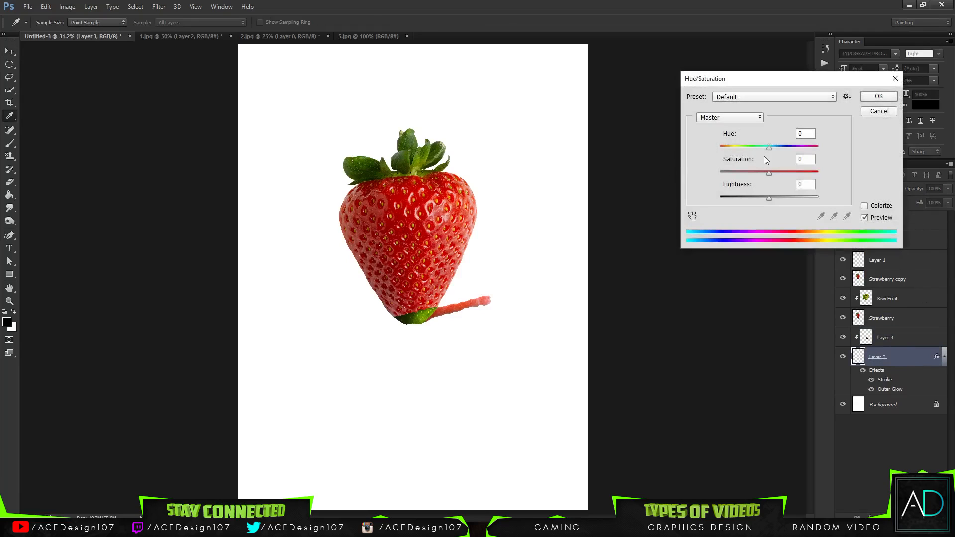
mouse_move(770, 147)
left_mouse_down()
mouse_move(820, 146)
mouse_move(756, 147)
mouse_move(770, 146)
left_mouse_up()
left_click(866, 99)
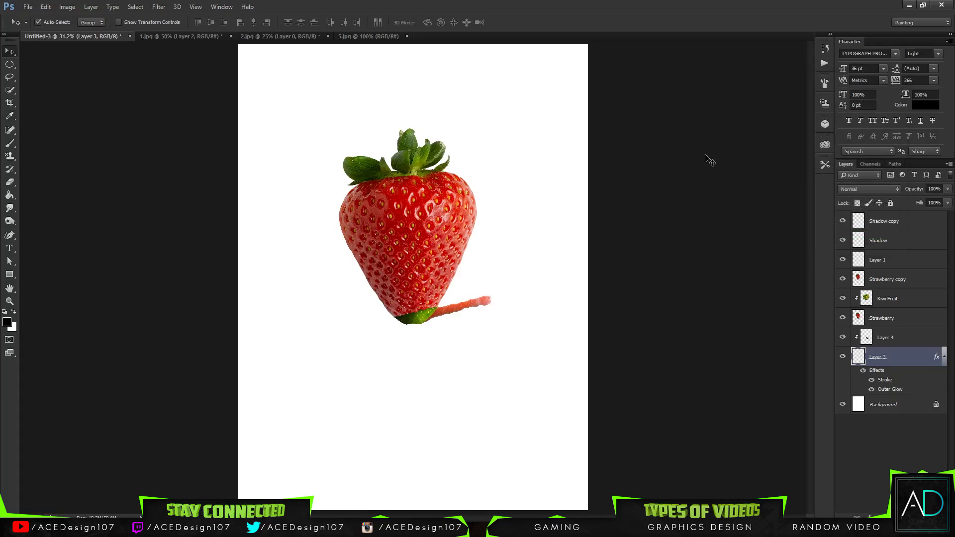
Step: Add a clipped layer directly above Layer 3 and paint soft black shading where the strip meets the kiwi tip, using the 200 px brush
key("ctrl+1")
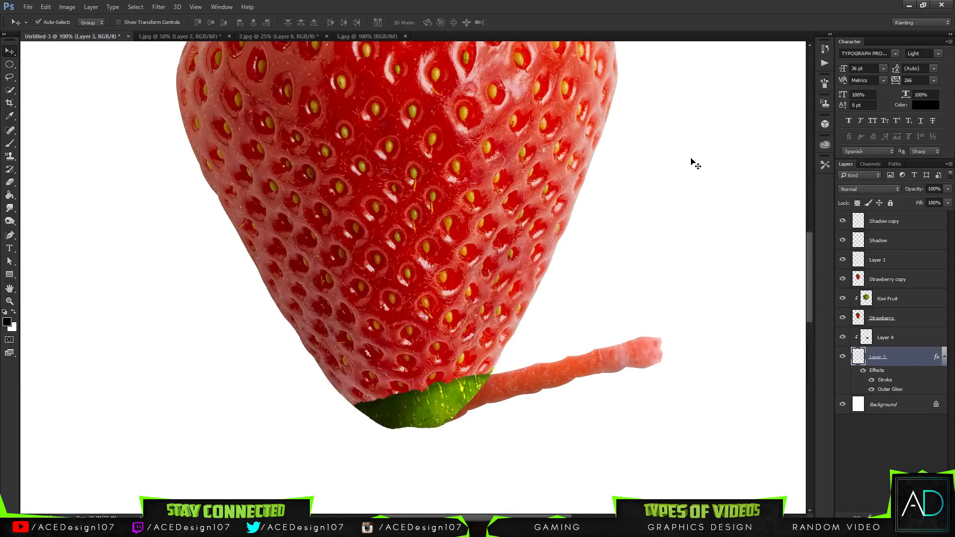
key("ctrl+alt+shift+n")
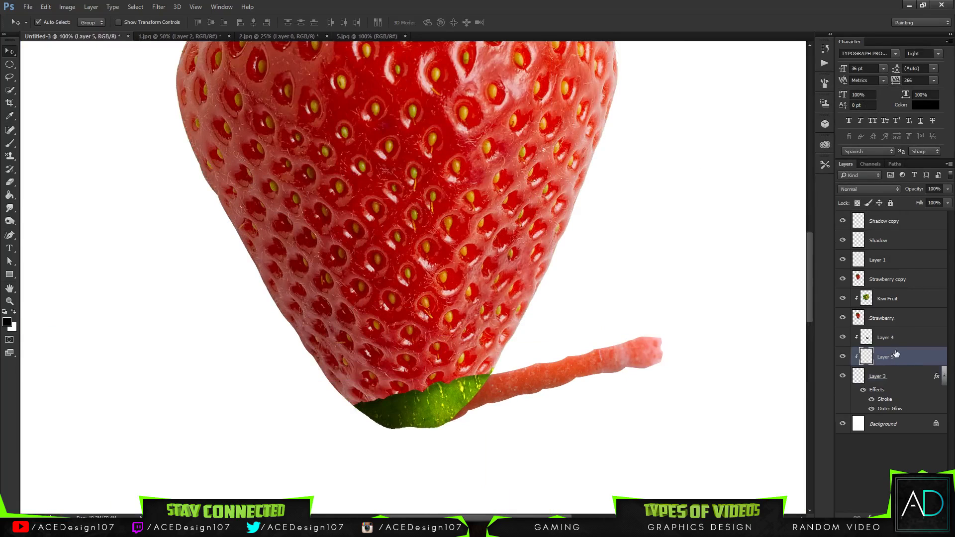
right_click(901, 365)
key("Escape")
key("b")
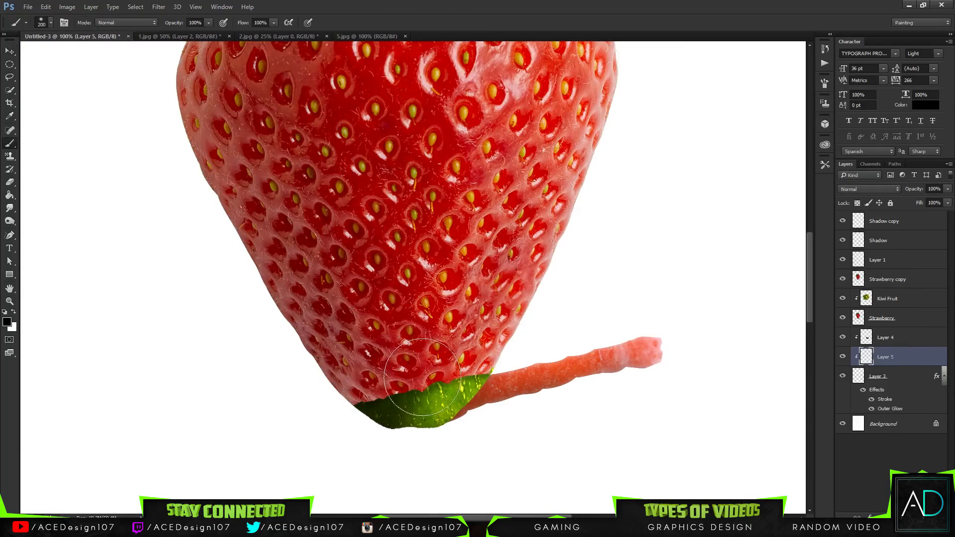
left_click(47, 23)
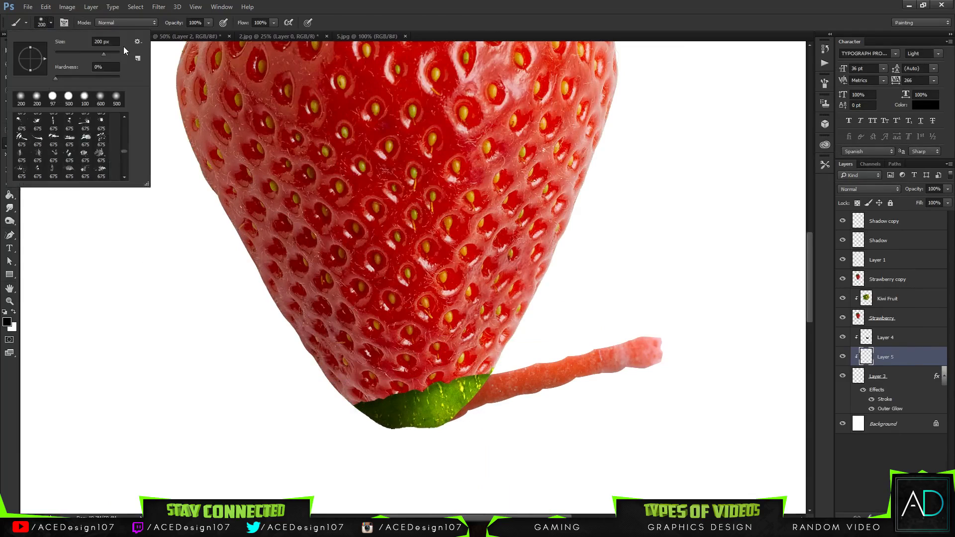
key("Return")
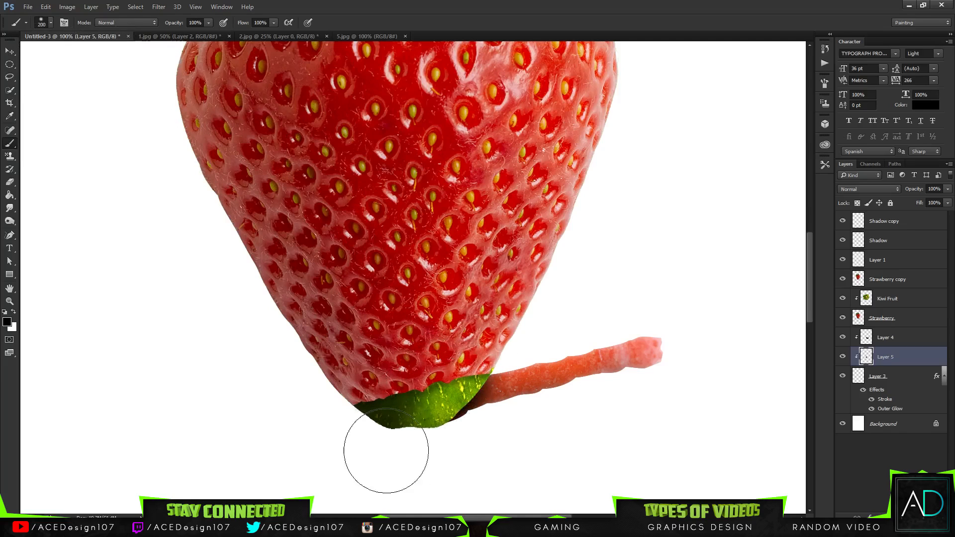
Step: Lower the opacity of the Layer 5 shading to 66%
left_click(947, 189)
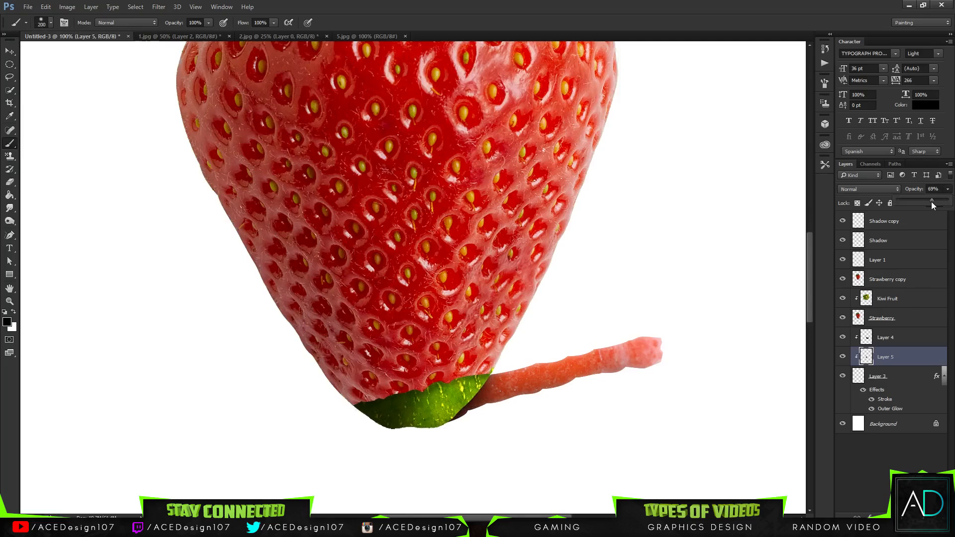
left_click_drag(931, 201, 930, 202)
key("v")
key("ctrl+0")
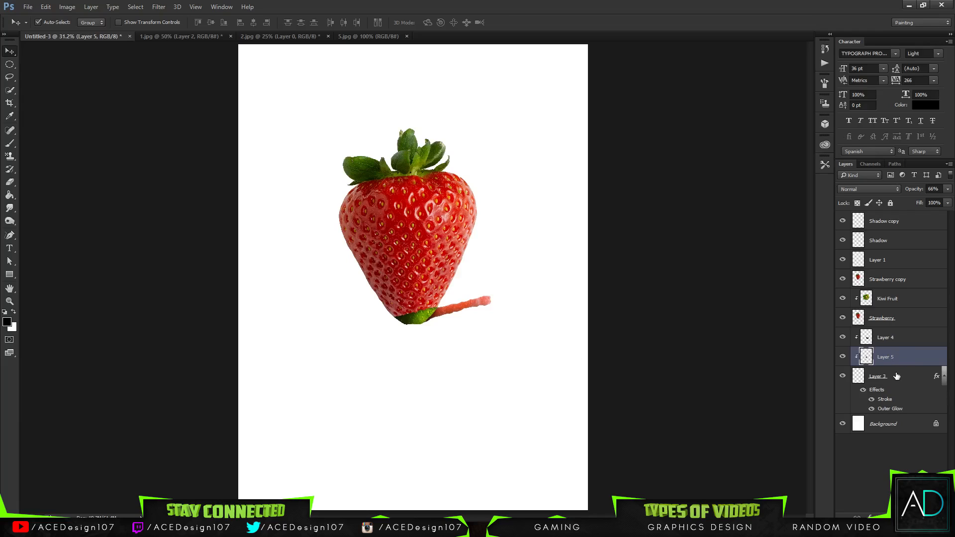
left_click(890, 340)
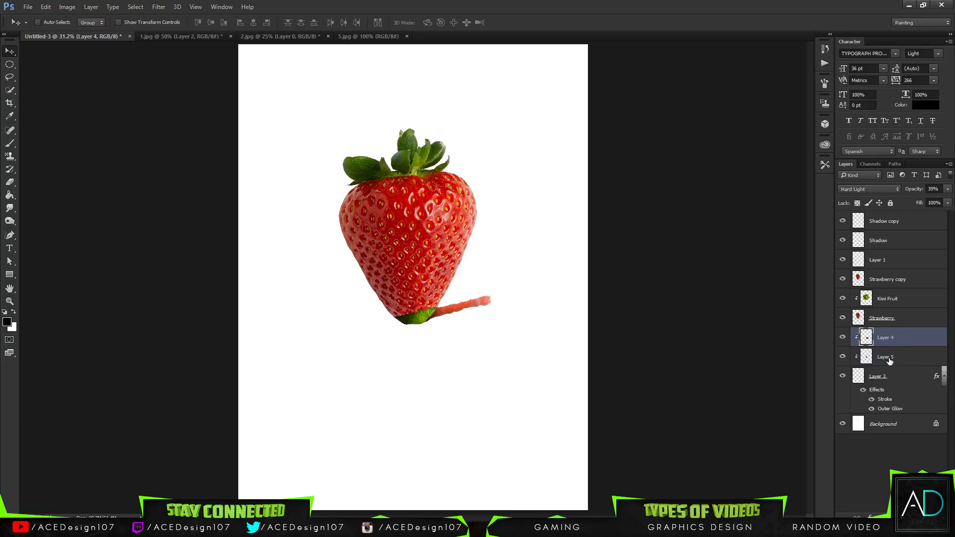
key("ctrl+plus")
key("ctrl+plus")
key("ctrl+plus")
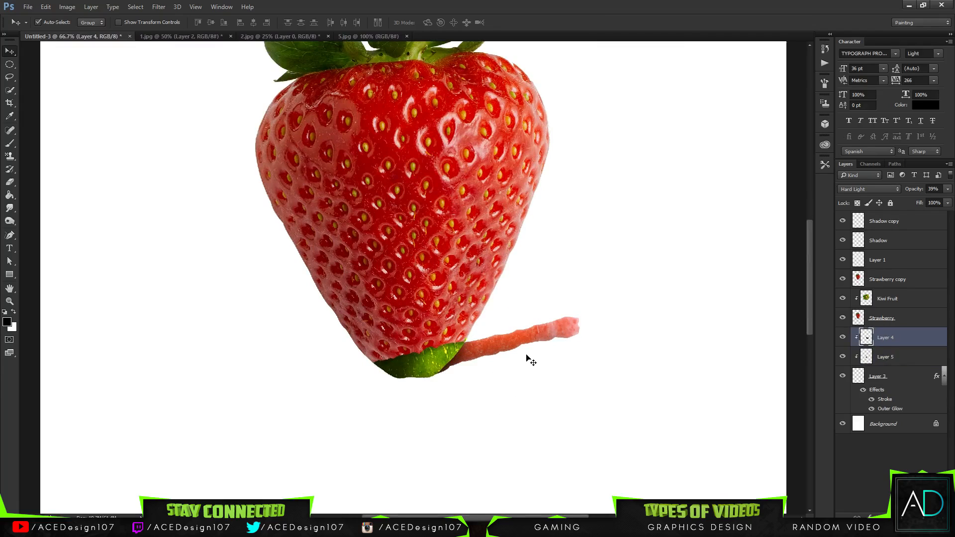
key("alt+Tab")
left_click(908, 361)
left_click(904, 344)
Step: Rename Layer 3 as "Tear off"
double_click(884, 377)
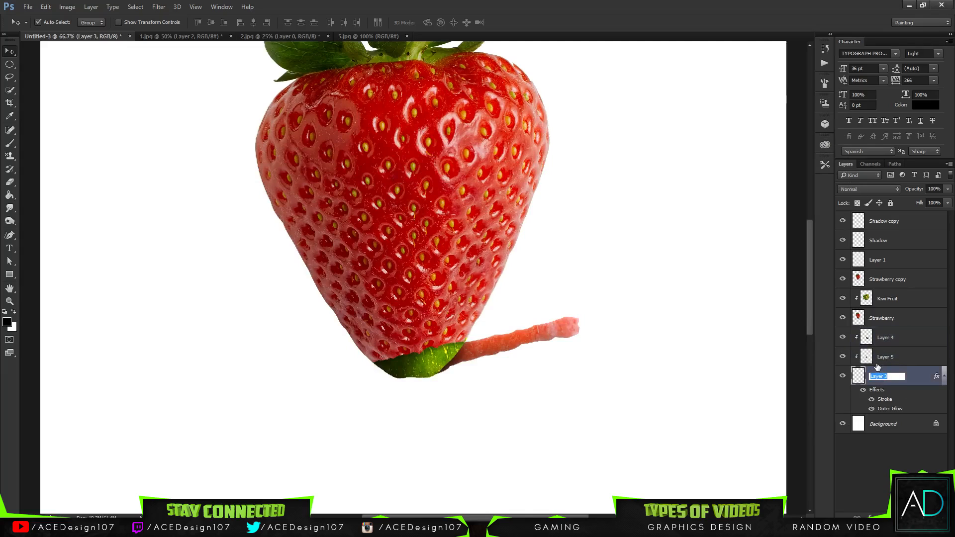
type("Tear off")
key("Return")
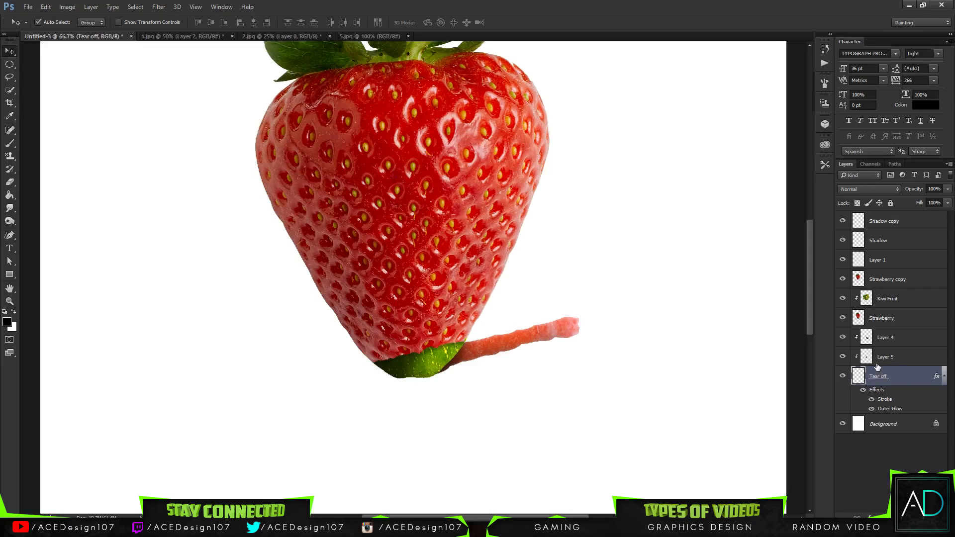
Step: Group the Tear off layer with its two clipped shading layers and name the group "Tear off 2"
left_click(902, 345, "shift")
key("ctrl+g")
double_click(888, 334)
type("T")
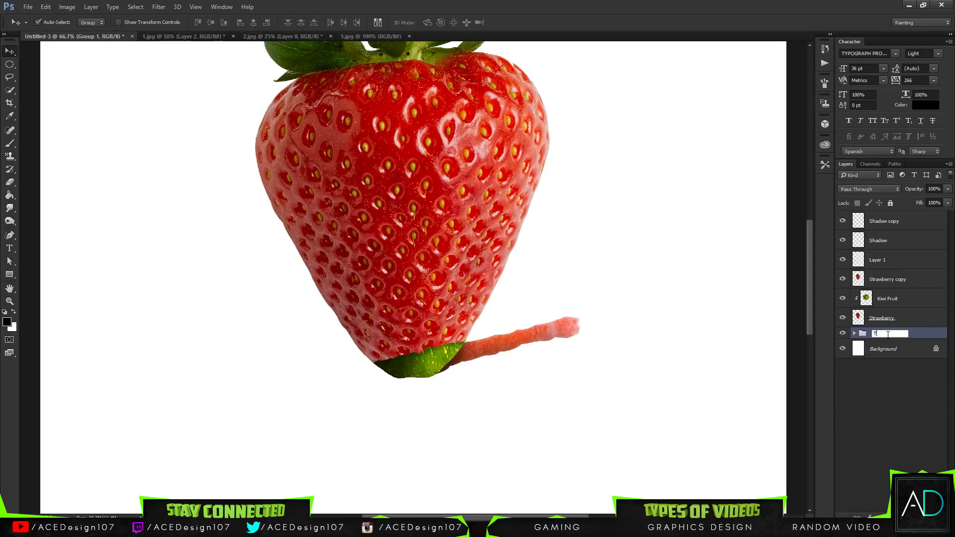
type("ear off 2")
key("Return")
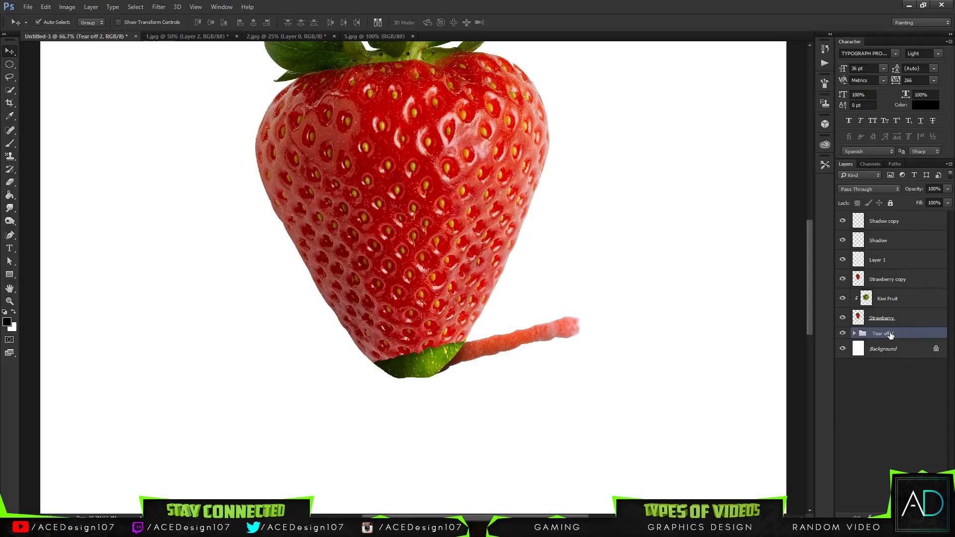
Step: Rename the strip's layer group as "Tear off 1"
double_click(890, 334)
left_click(896, 334)
key("BackSpace")
type("1")
key("Return")
double_click(890, 335)
left_click(895, 335)
key("Return")
key("b")
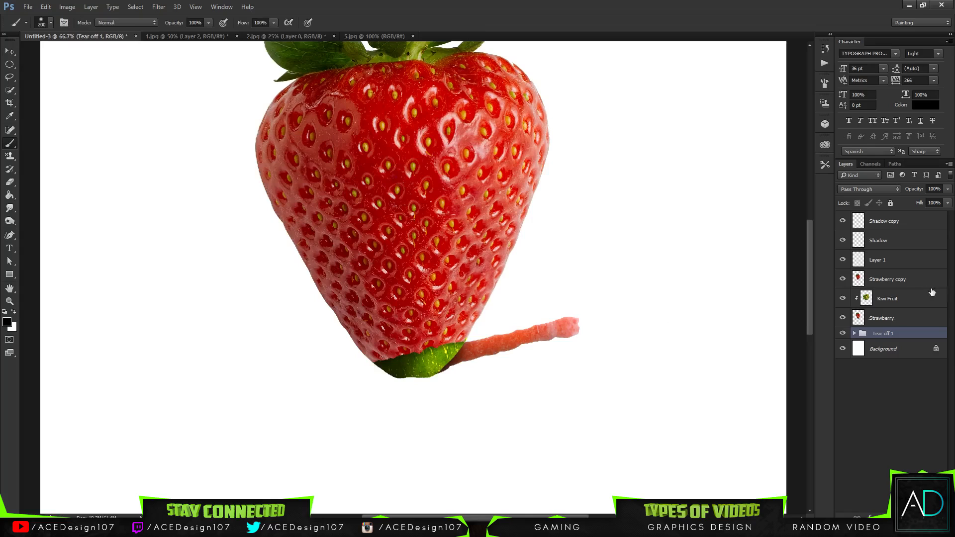
Step: Rename Layer 1 as "Shadow"
left_click(913, 281)
left_click(893, 258)
double_click(884, 259)
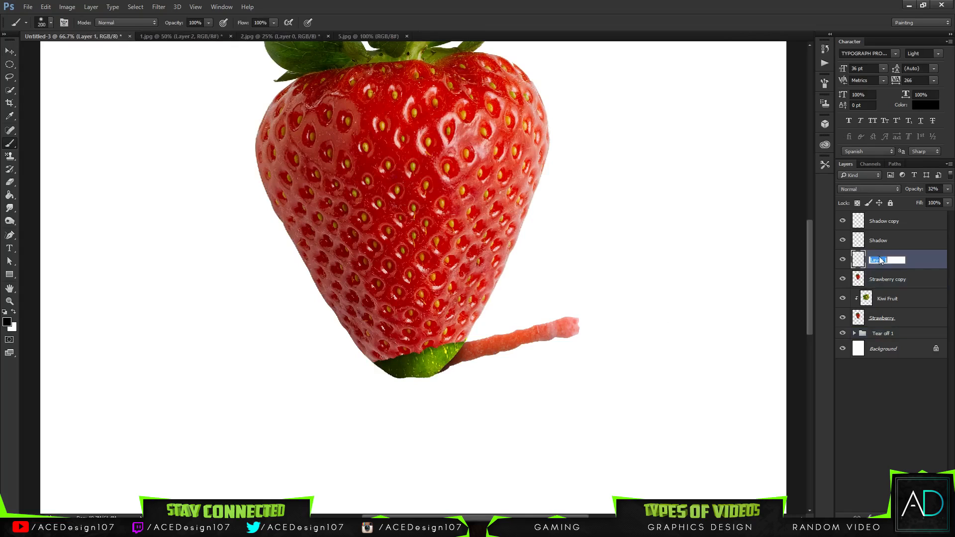
type("Shadow")
key("Return")
Step: Group the three shadow layers and name the group "Shadows"
left_click(880, 226, "shift")
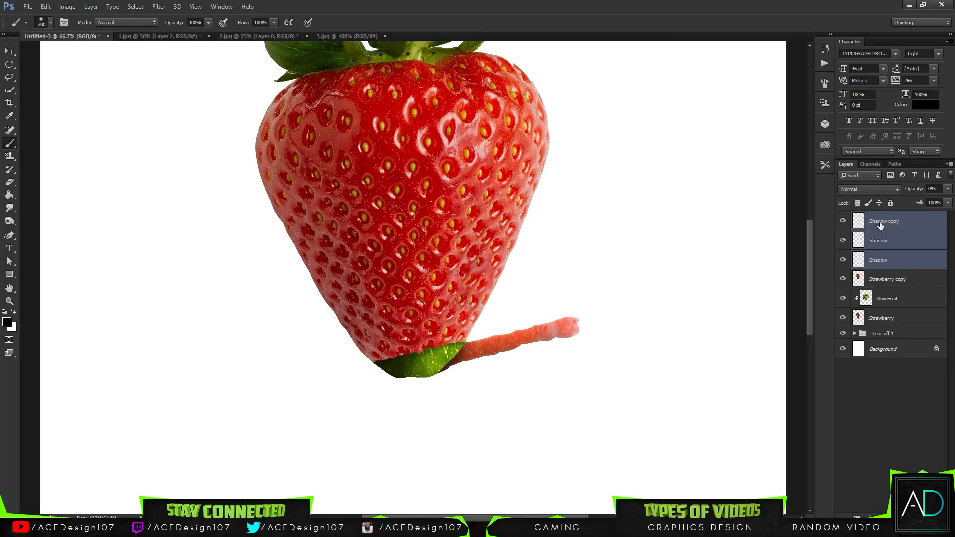
key("ctrl+g")
double_click(879, 217)
type("S")
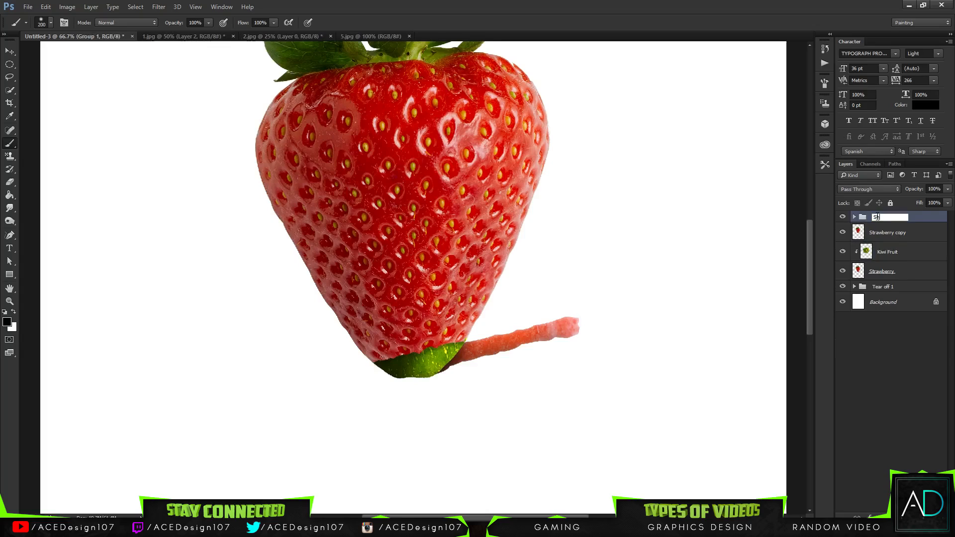
type("hadows")
key("Return")
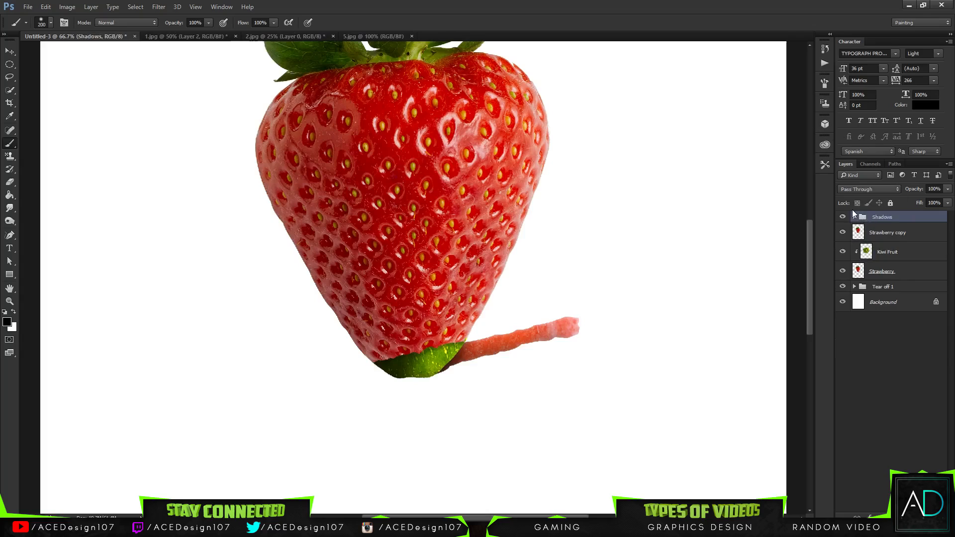
Step: Expand the Shadows group, add a new layer above Strawberry copy, and activate the Pen tool
left_click(855, 217)
left_click(911, 240)
left_click(901, 286)
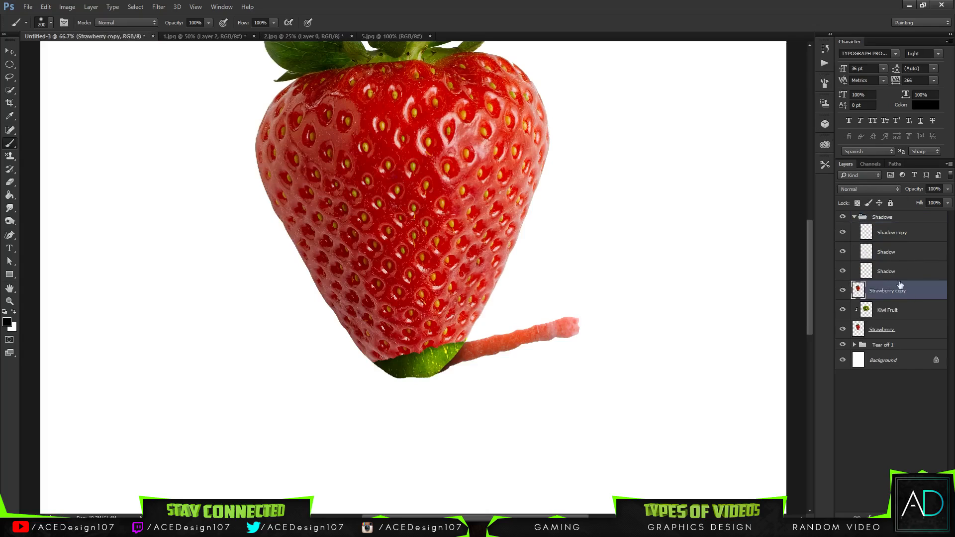
key("ctrl+shift+alt+n")
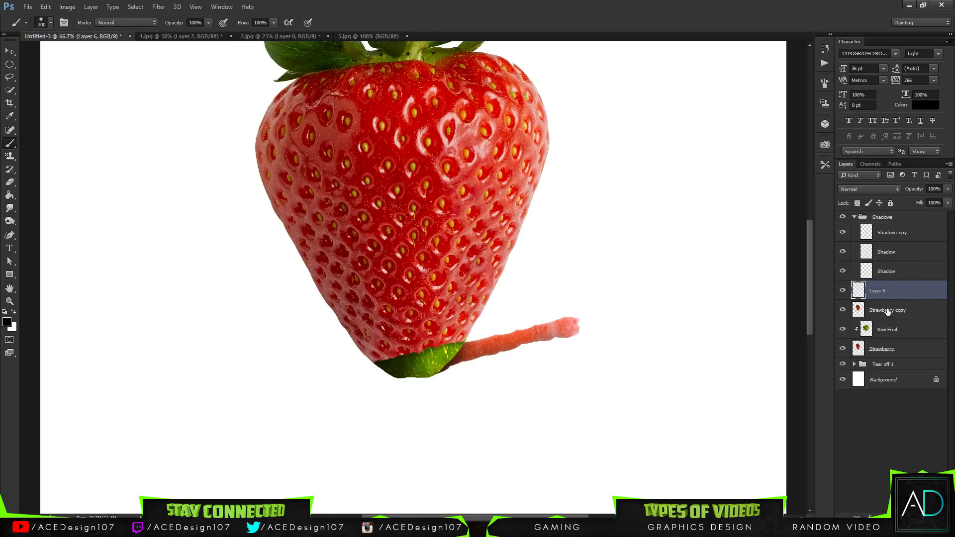
key("p")
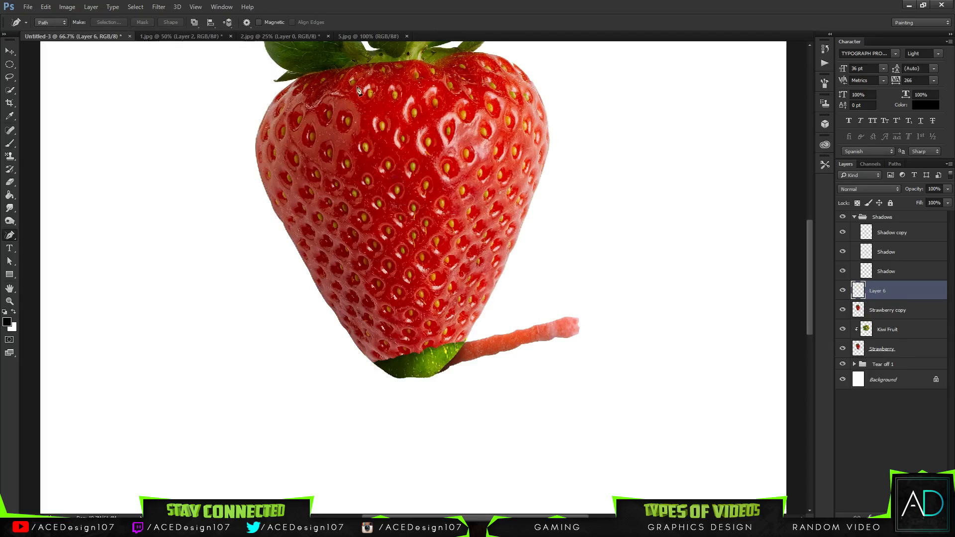
key("ctrl+r")
left_click_drag(332, 48, 348, 280)
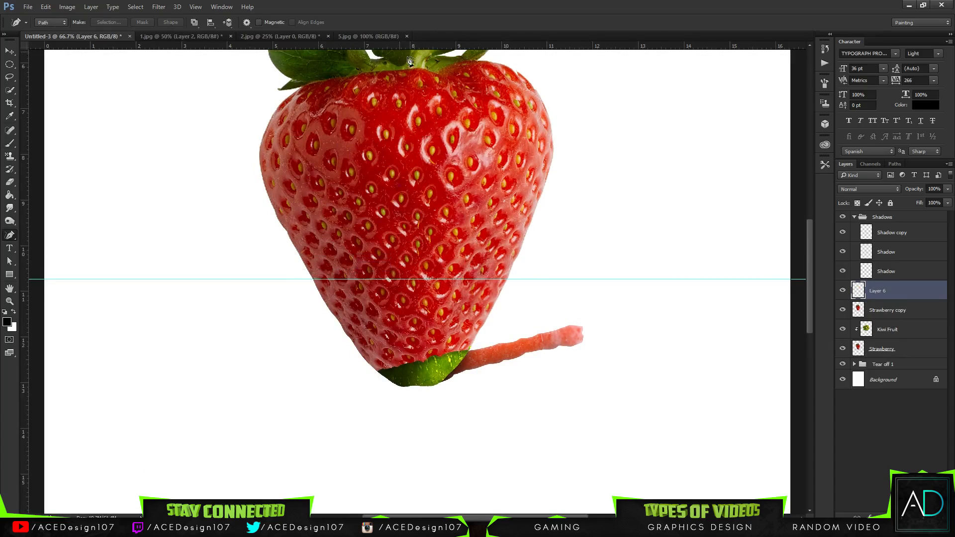
left_click_drag(420, 46, 375, 300)
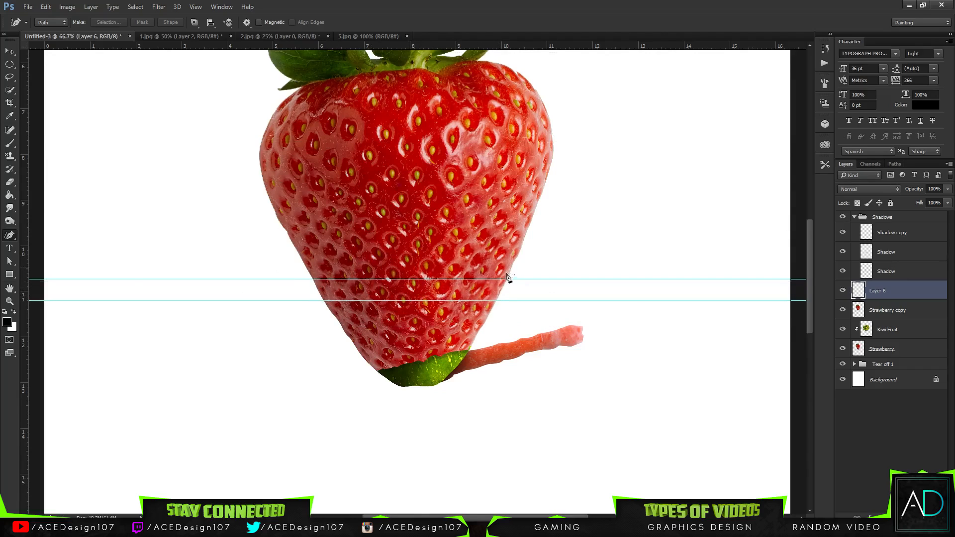
key("v")
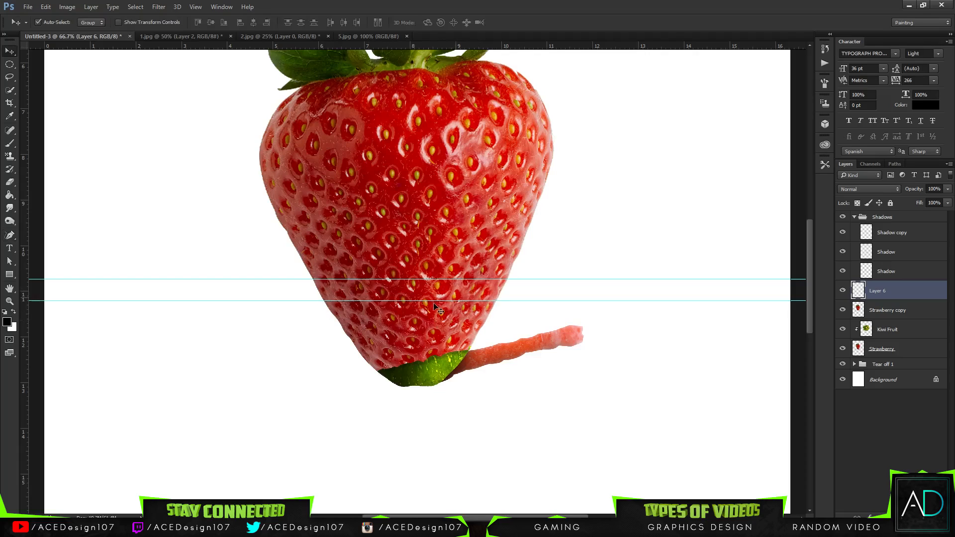
left_click_drag(427, 301, 431, 309)
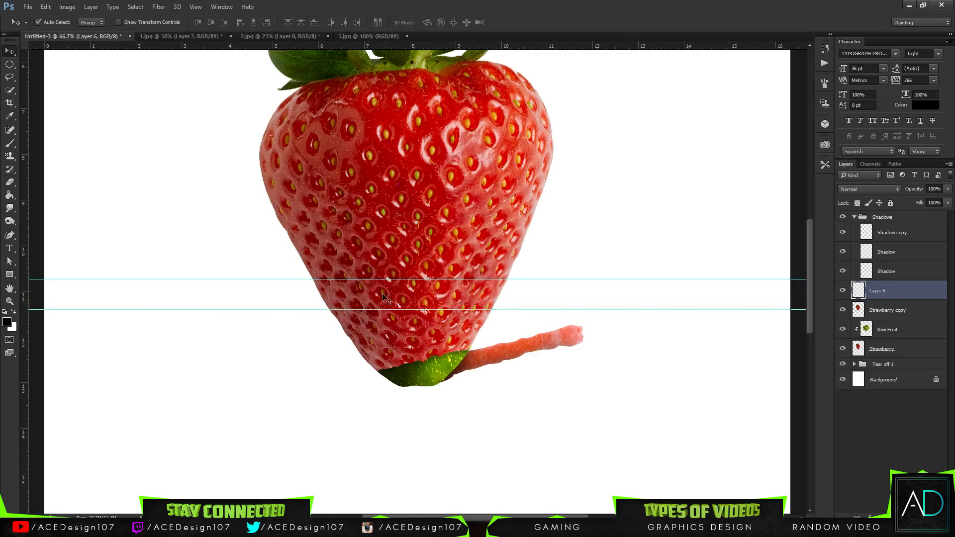
key("p")
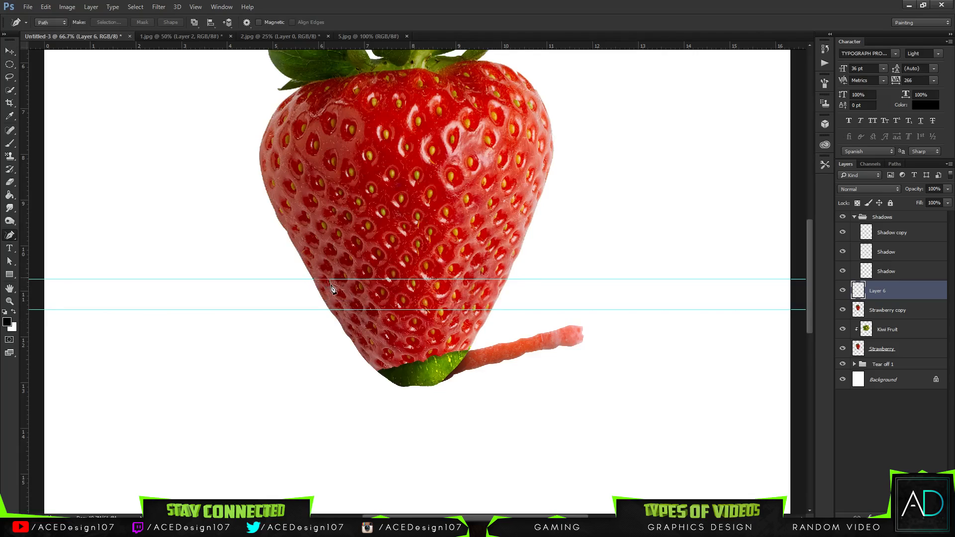
left_click(331, 283)
left_click(196, 7)
left_click(227, 235)
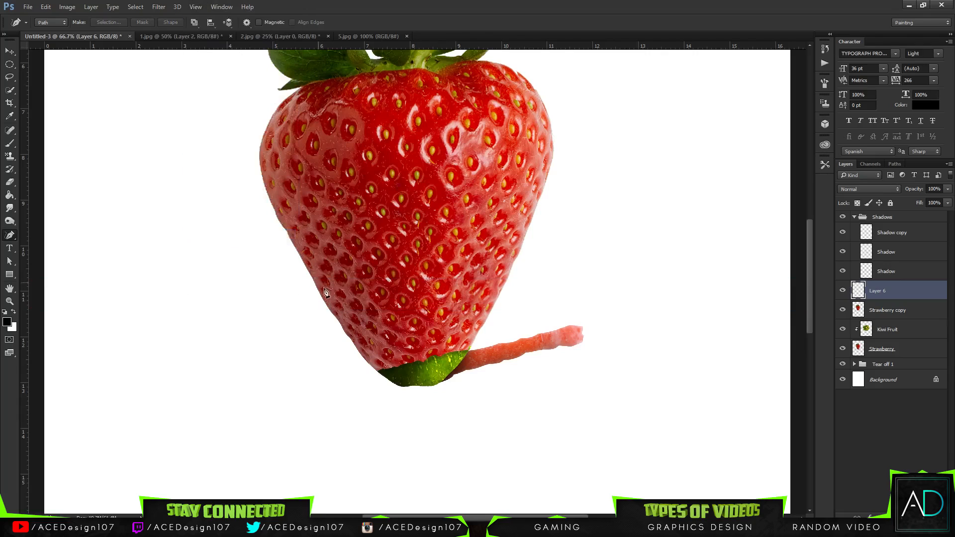
Step: Trace a closed jagged band across the lower part of the strawberry and convert the path into a new selection with 0-pixel feather
mouse_move(316, 283)
left_mouse_down()
mouse_move(456, 288)
mouse_move(511, 268)
mouse_move(508, 291)
mouse_move(489, 297)
mouse_move(366, 308)
mouse_move(319, 303)
mouse_move(315, 282)
left_mouse_up()
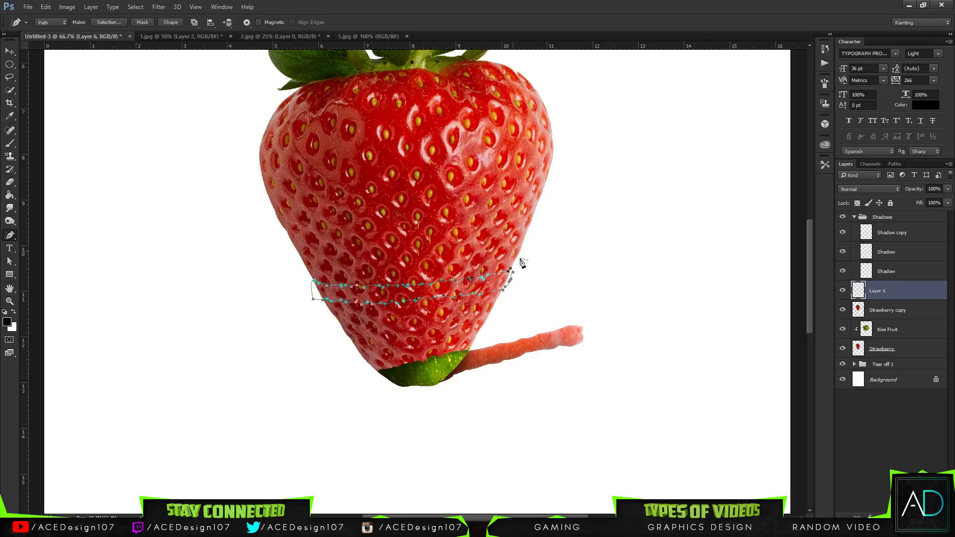
right_click(360, 286)
left_click(419, 80)
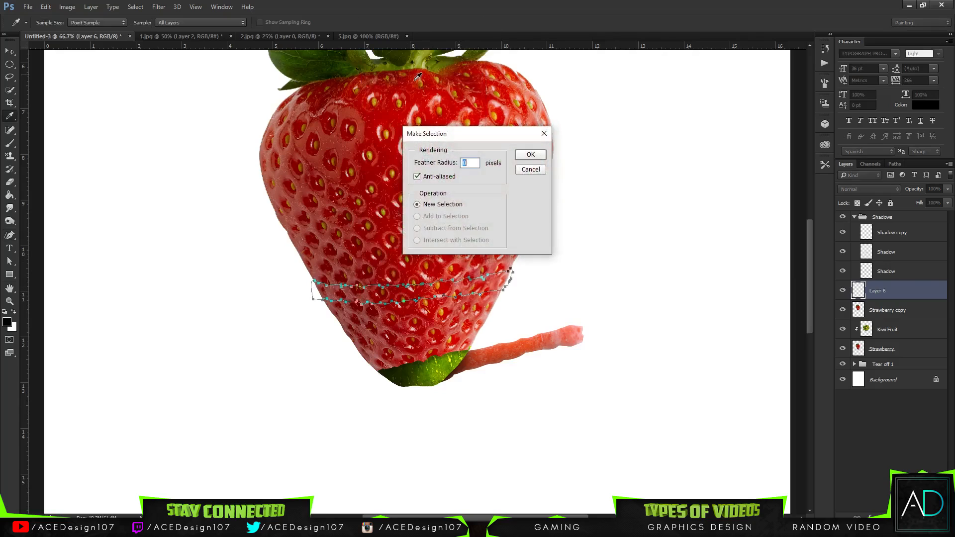
left_click(530, 155)
Step: Cut the selected band out of the Strawberry copy layer and paste it onto a new layer above it
left_click(866, 305)
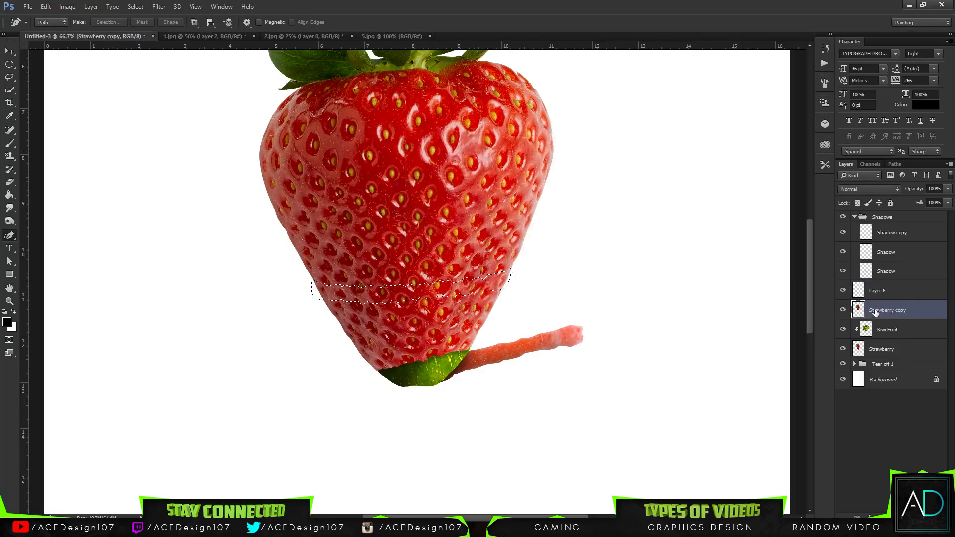
key("Delete")
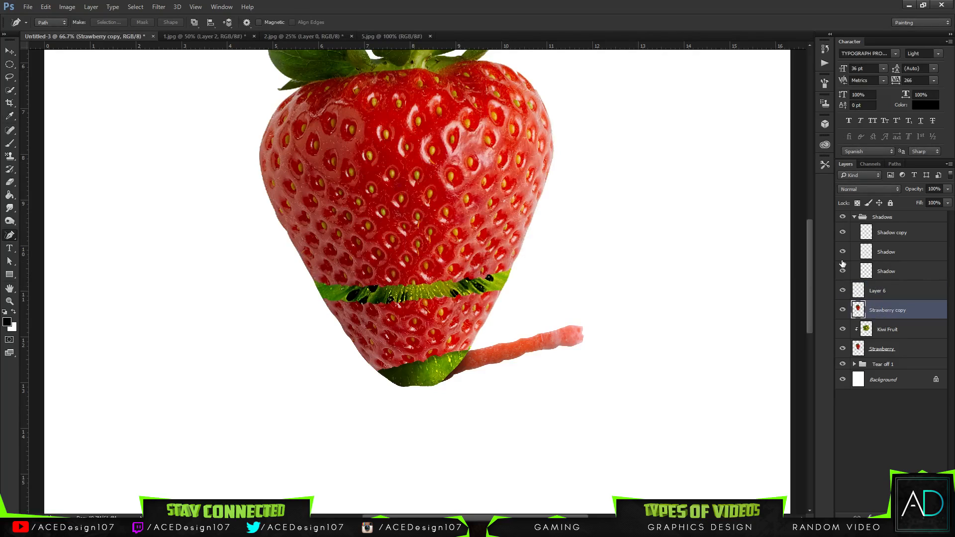
key("ctrl+t")
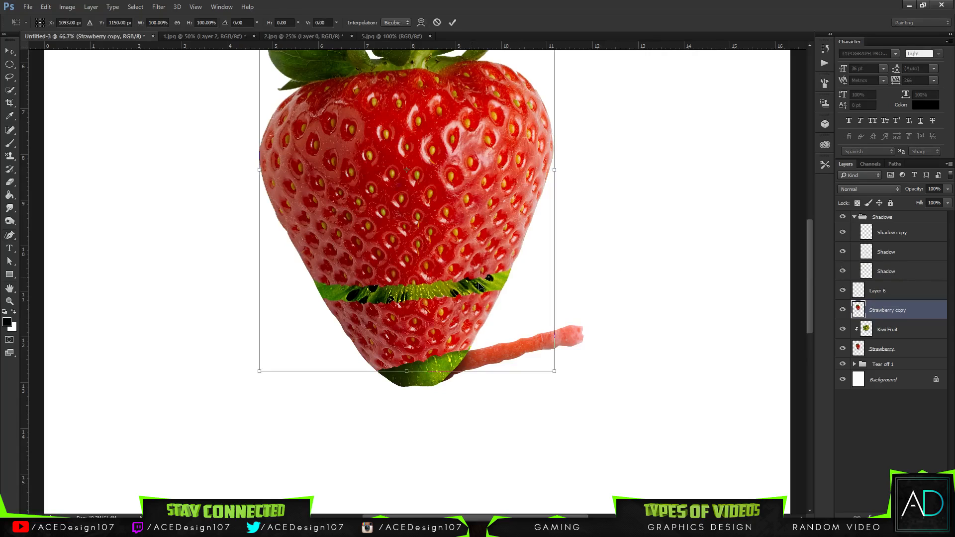
left_click(452, 23)
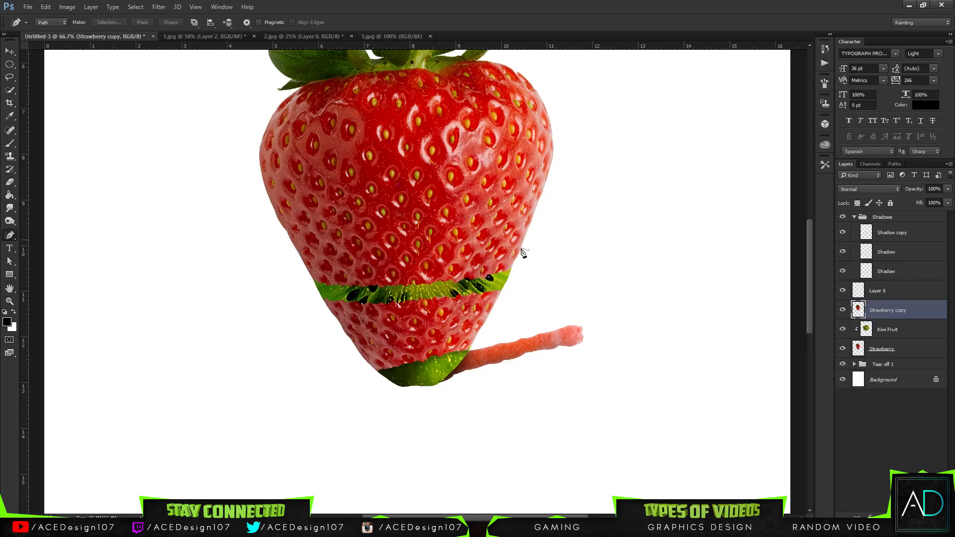
key("ctrl+alt+shift+n")
Step: Rotate the pasted strip counterclockwise and position it just below the cut, with its upper end meeting the strawberry's right edge
key("ctrl+t")
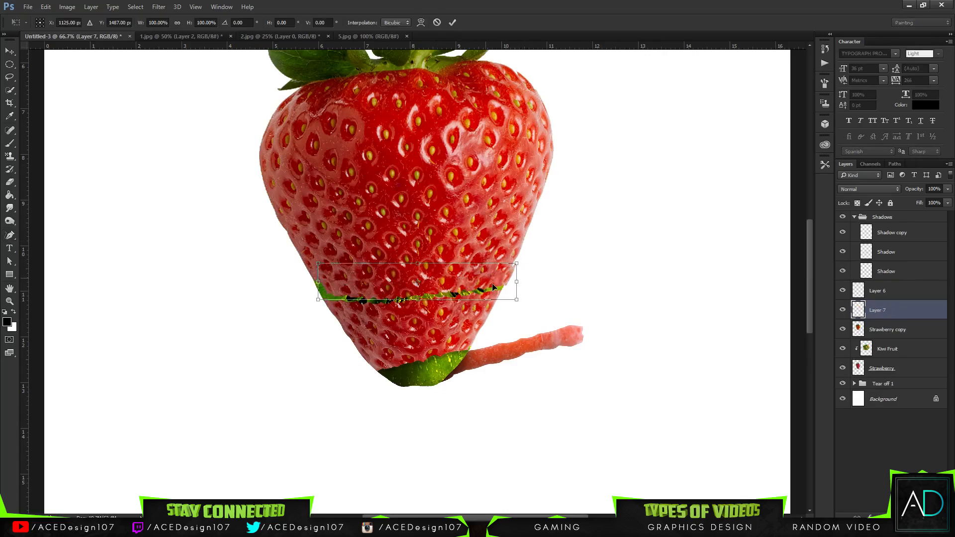
mouse_move(493, 285)
left_mouse_down()
mouse_move(486, 298)
mouse_move(490, 279)
mouse_move(489, 291)
left_mouse_up()
left_click_drag(289, 309, 306, 324)
left_click_drag(487, 287, 491, 292)
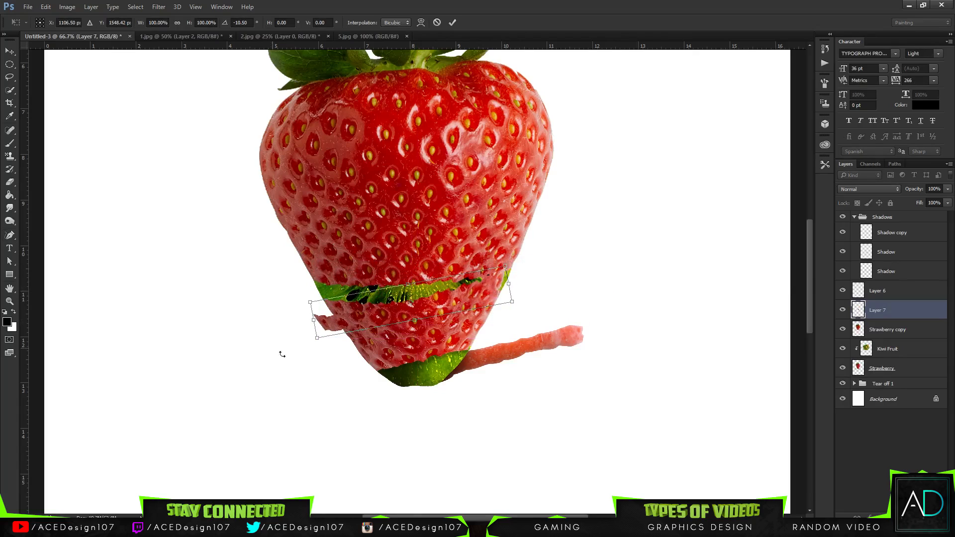
mouse_move(279, 354)
left_mouse_down()
mouse_move(298, 341)
mouse_move(296, 350)
left_mouse_up()
key("Escape")
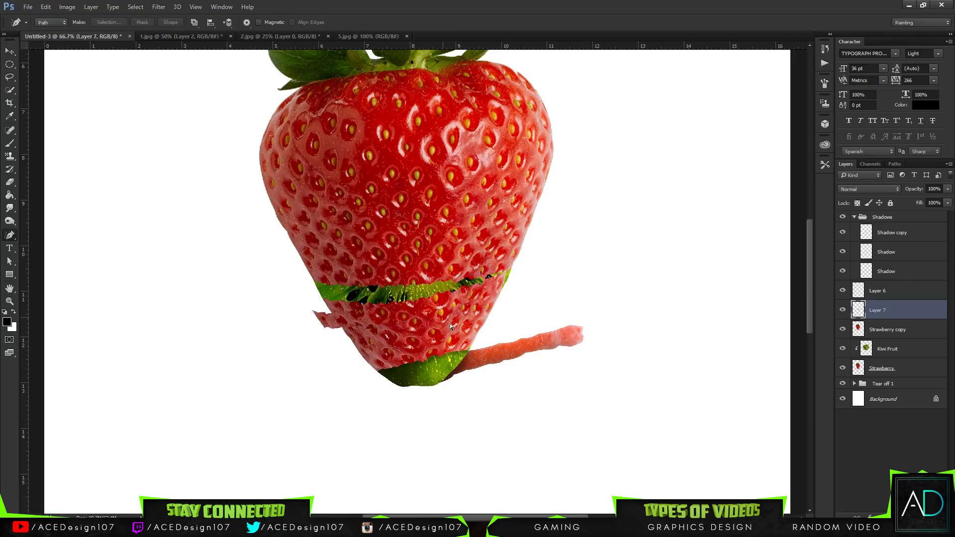
key("ctrl+t")
left_click_drag(495, 294, 496, 289)
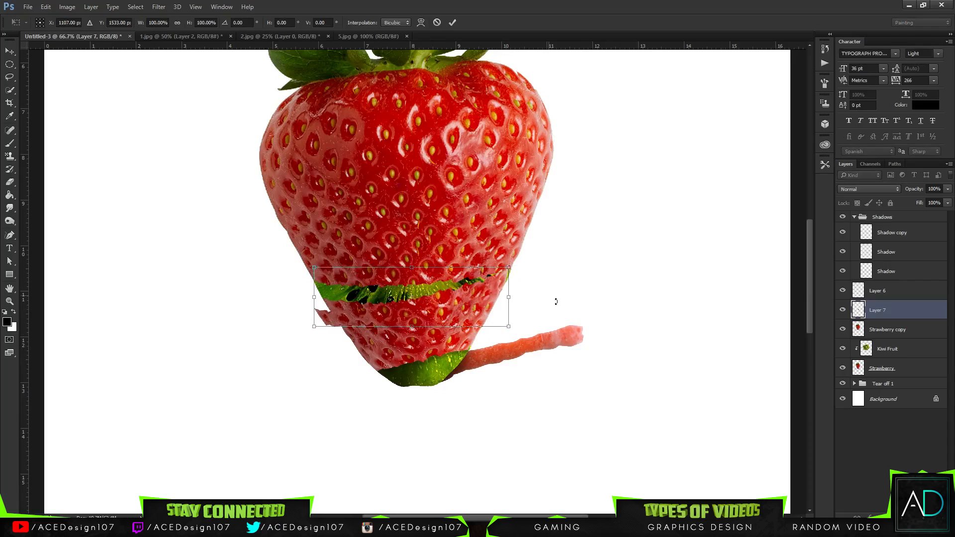
key("Return")
Step: Reduce the Strawberry copy layer's opacity to 57% so the right end of the strip stands out
key("p")
key("ctrl+plus")
key("ctrl+plus")
key("ctrl+plus")
key("ctrl+plus")
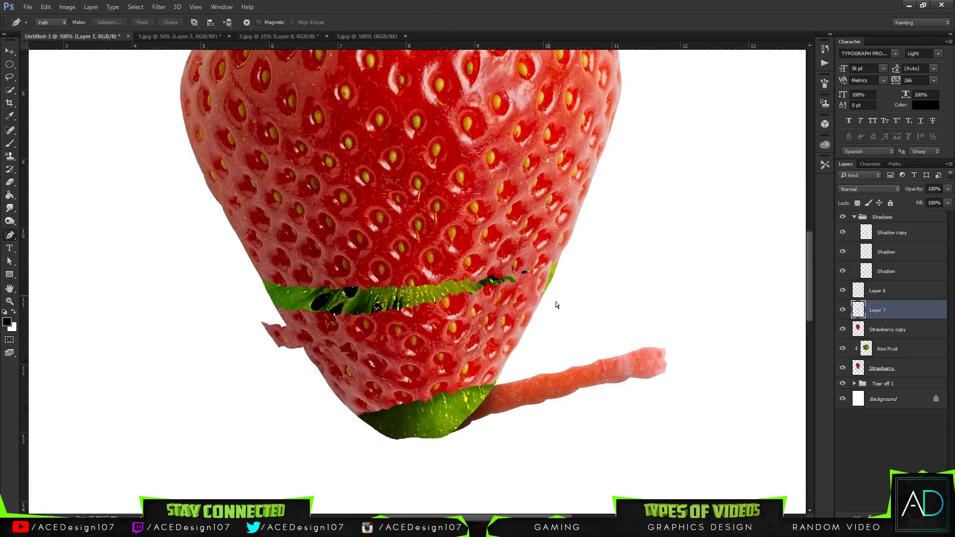
scroll(621, 485, "right", 10)
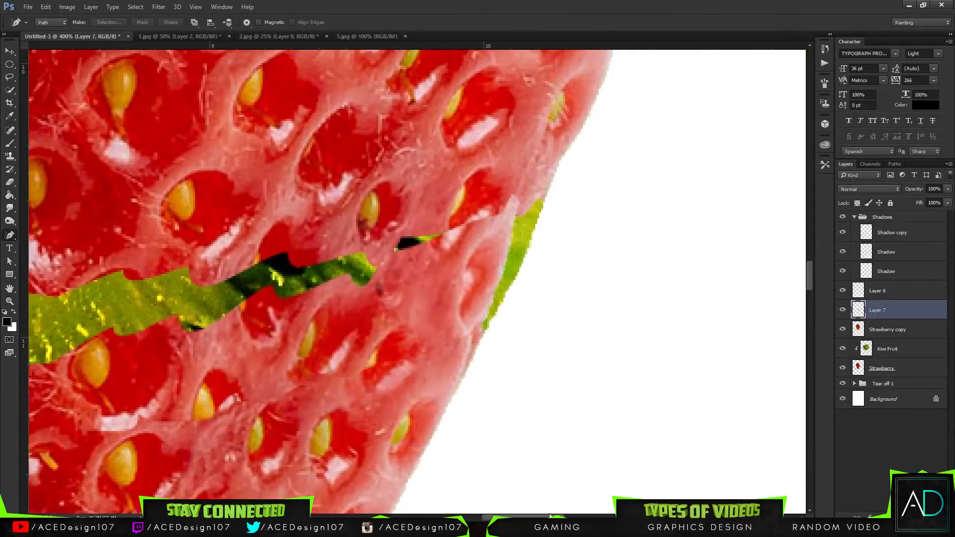
left_click(887, 330)
left_click(948, 189)
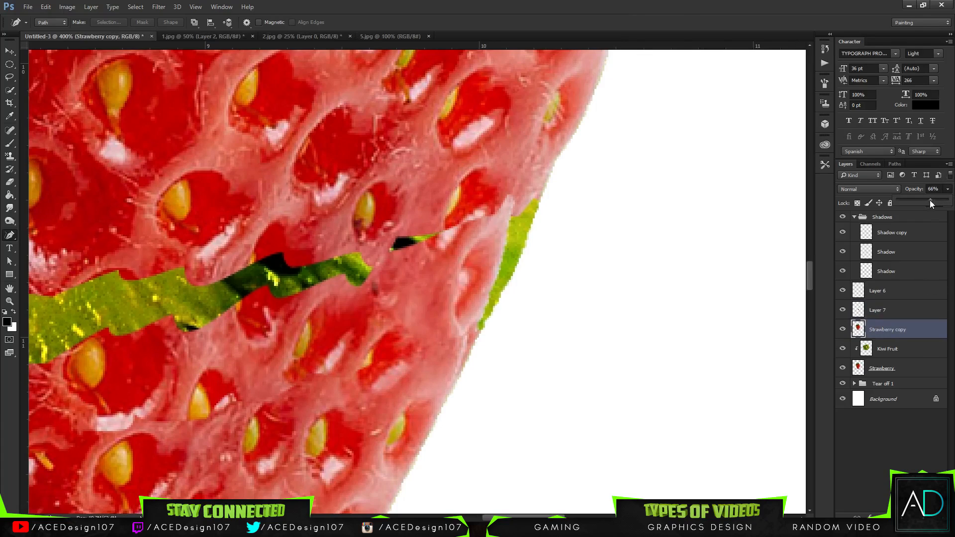
left_click_drag(930, 204, 926, 202)
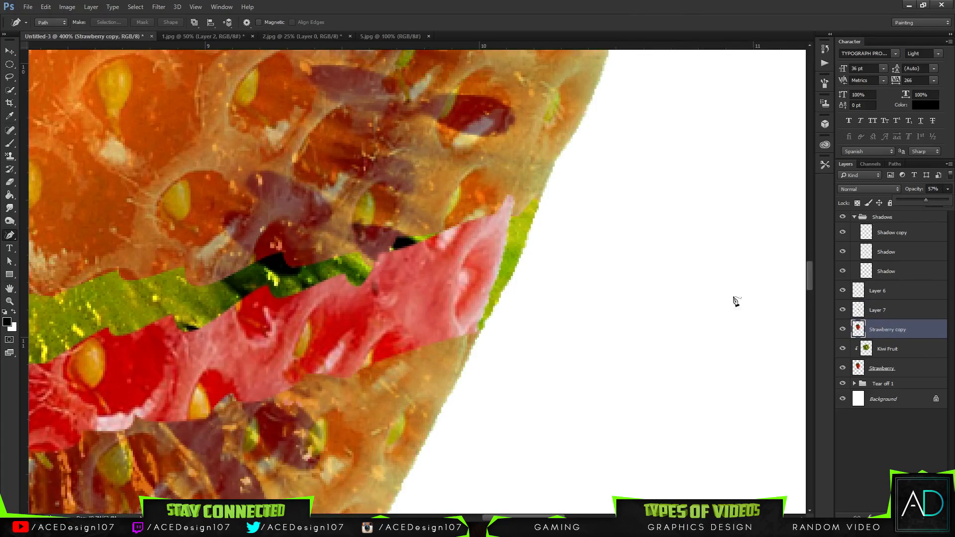
Step: Warp the right end of the Layer 7 strip outward to follow the strawberry's outline and cover the exposed green edge
left_click(882, 313)
key("ctrl+t")
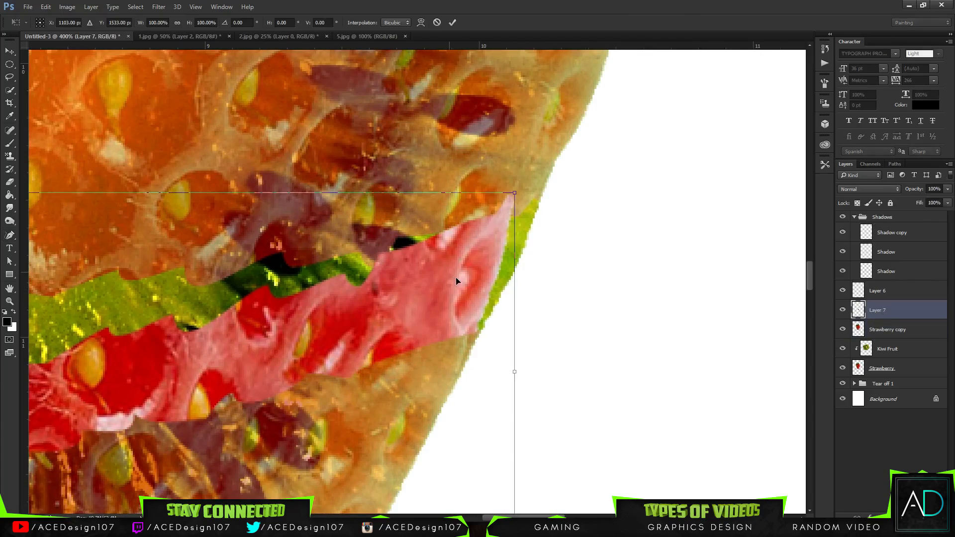
right_click(456, 278)
left_click(490, 354)
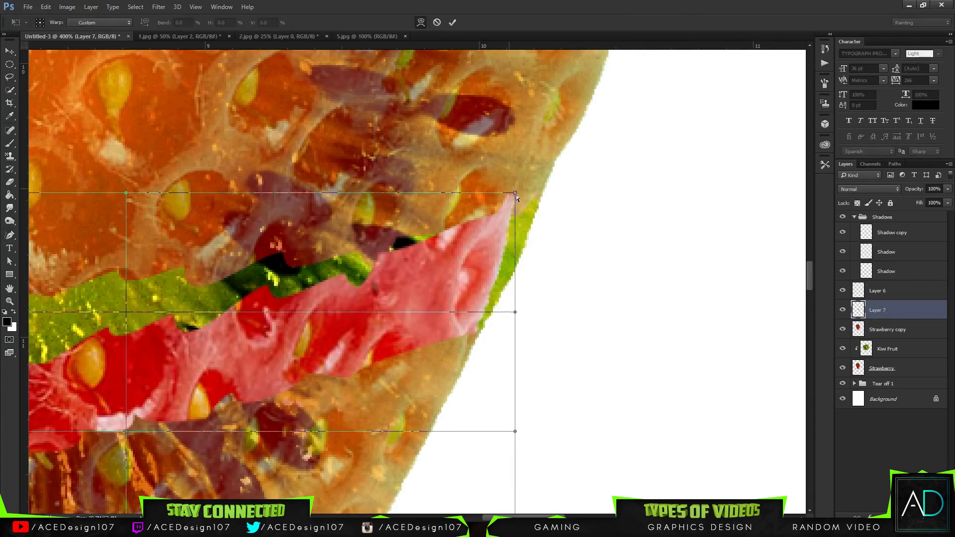
left_click_drag(515, 194, 545, 194)
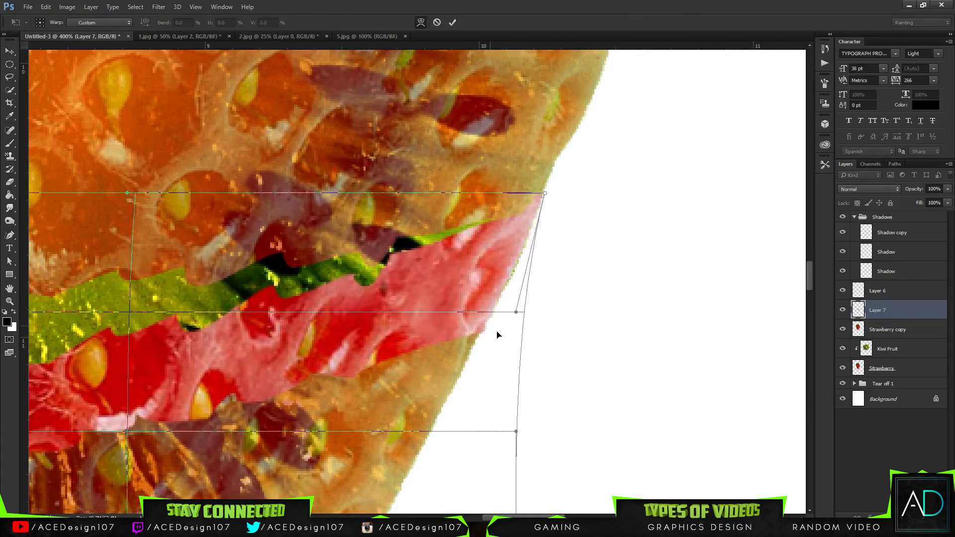
left_click_drag(515, 432, 506, 426)
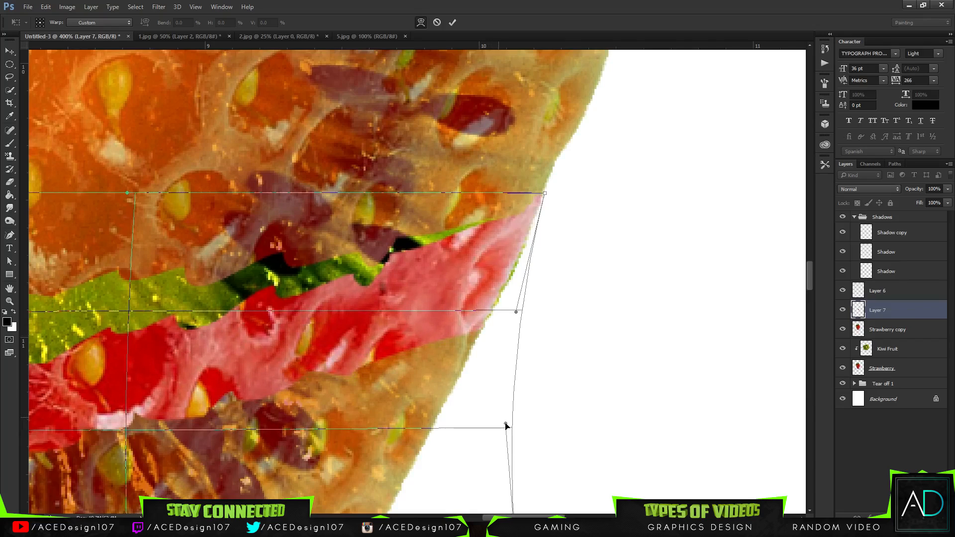
left_click_drag(517, 313, 525, 311)
key("Return")
key("p")
key("ctrl+0")
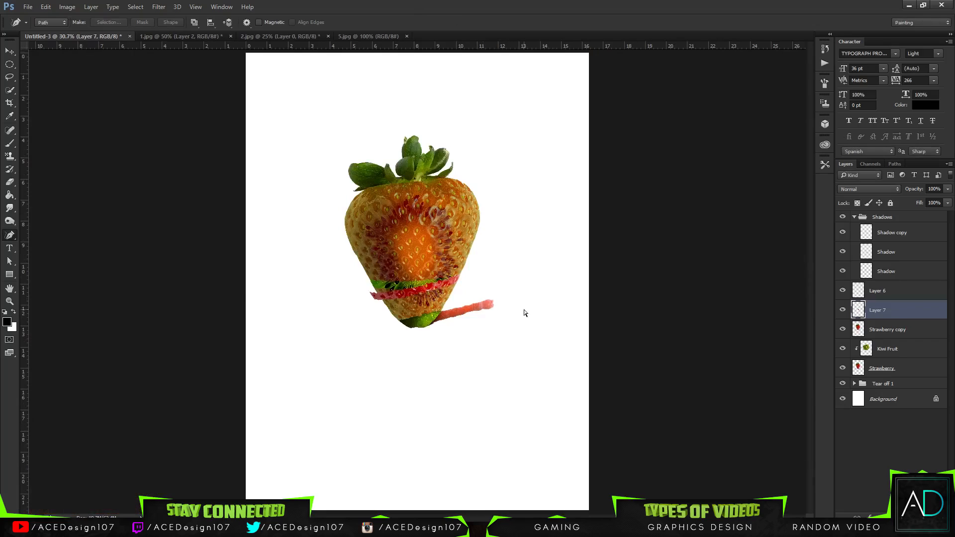
Step: Restore the Strawberry copy layer's opacity to 100%
left_click(888, 329)
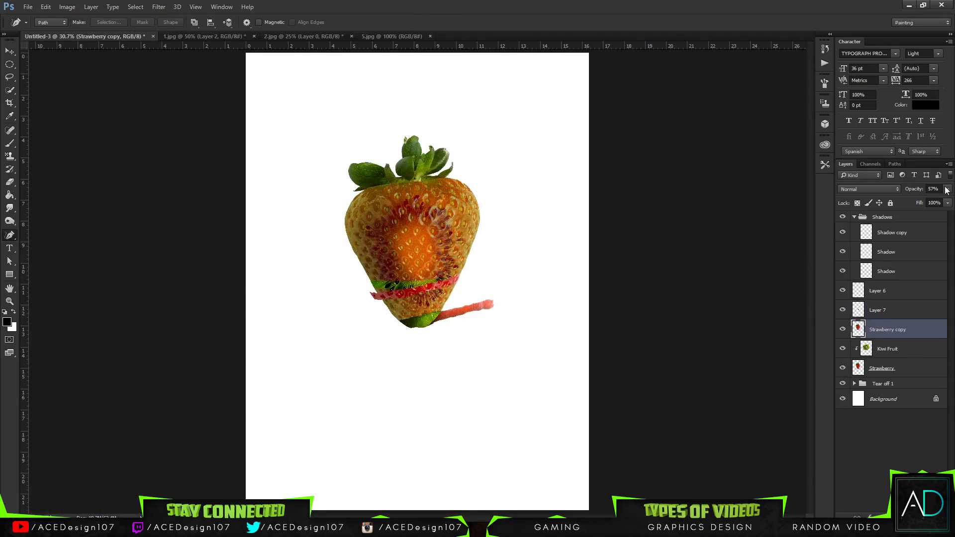
left_click(948, 189)
left_click_drag(940, 200, 950, 199)
left_click(909, 147)
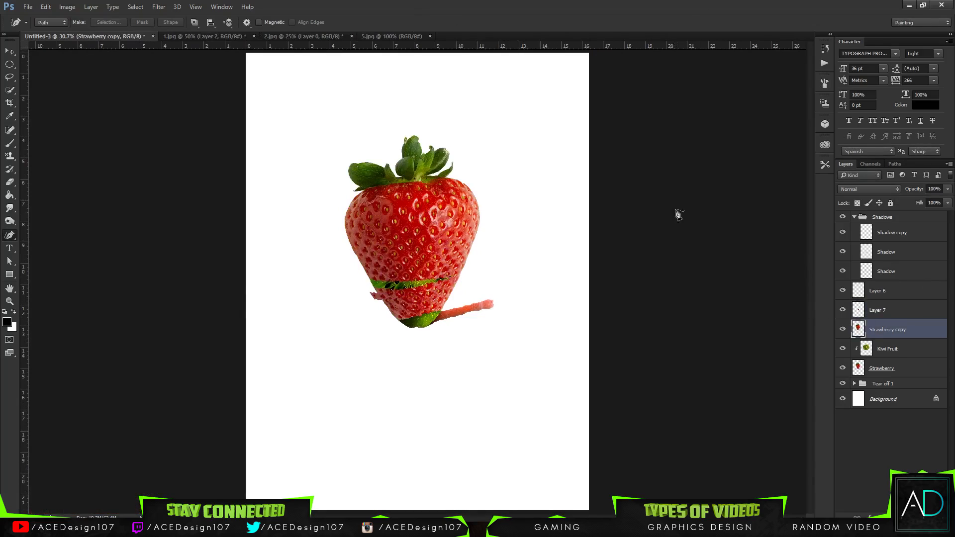
Step: Add a Multiply drop shadow to the Layer 7 strip with a 115° angle and a 5 px distance
right_click(905, 311)
left_click(793, 70)
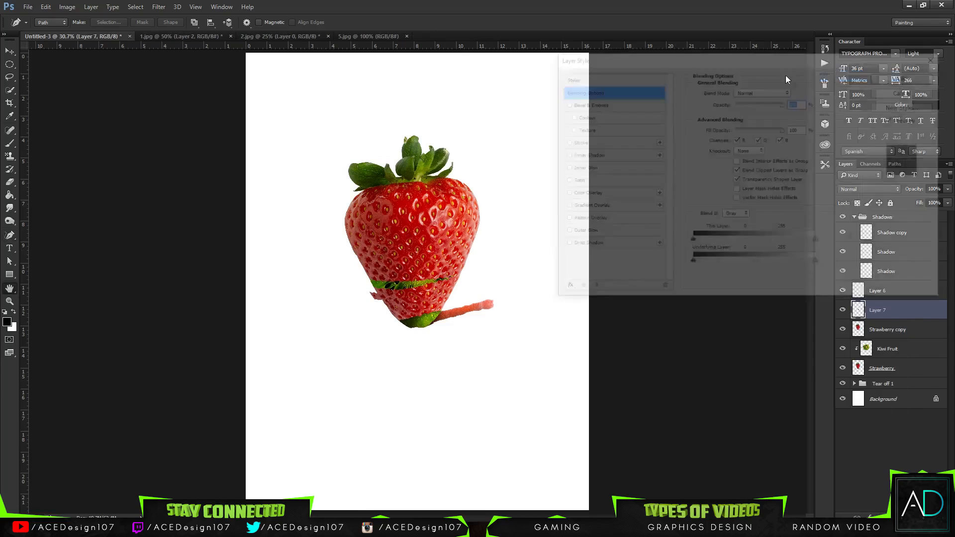
left_click(576, 246)
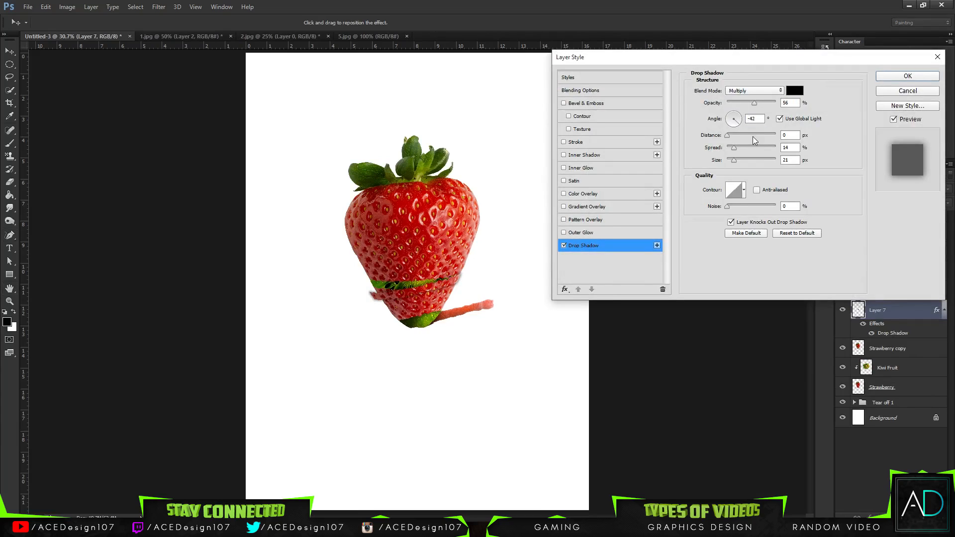
left_click_drag(741, 130, 738, 127)
left_click_drag(730, 137, 739, 136)
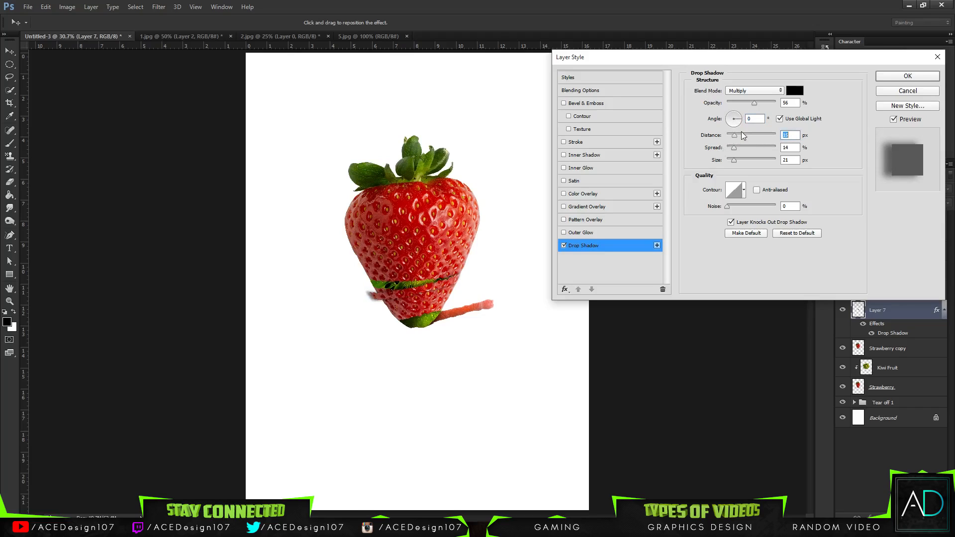
type("10")
left_click(734, 119)
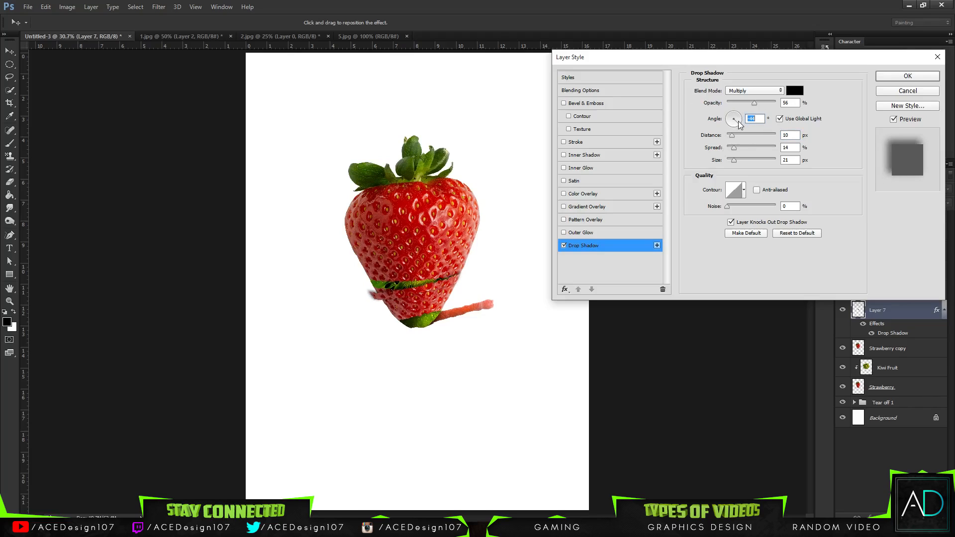
left_click_drag(737, 123, 724, 110)
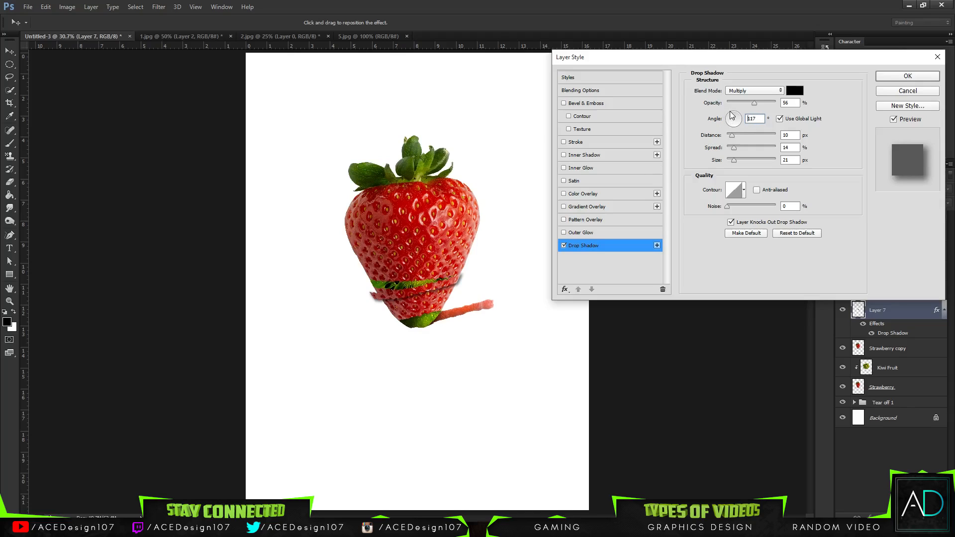
type("1")
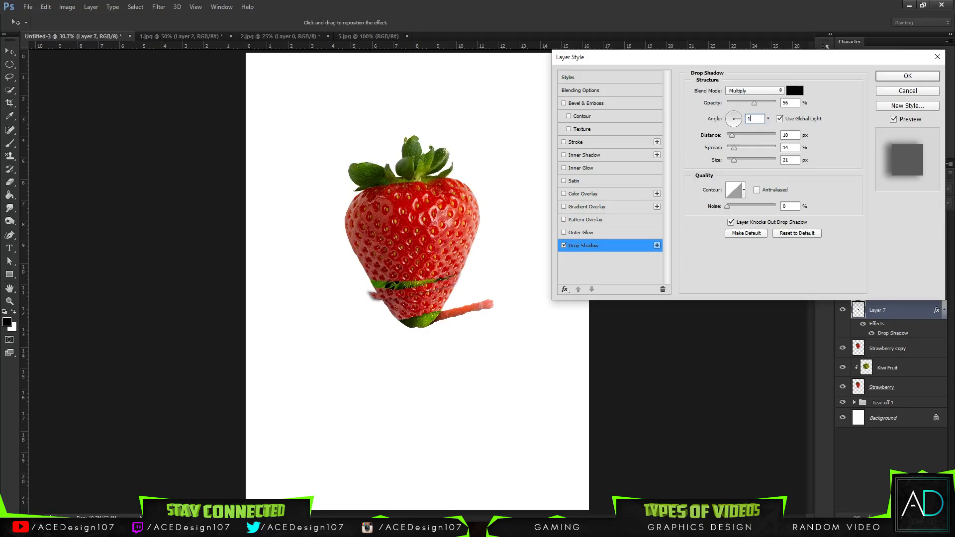
type("15")
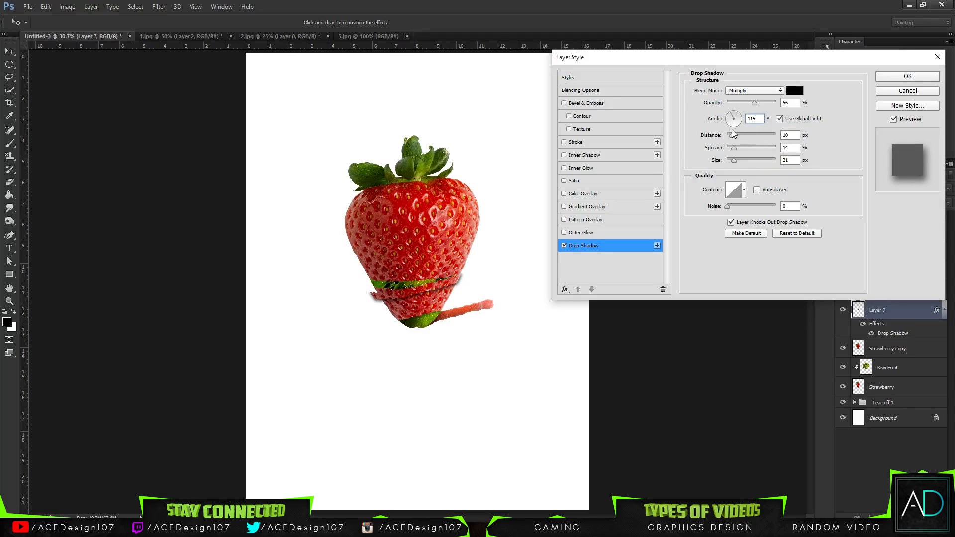
type("5")
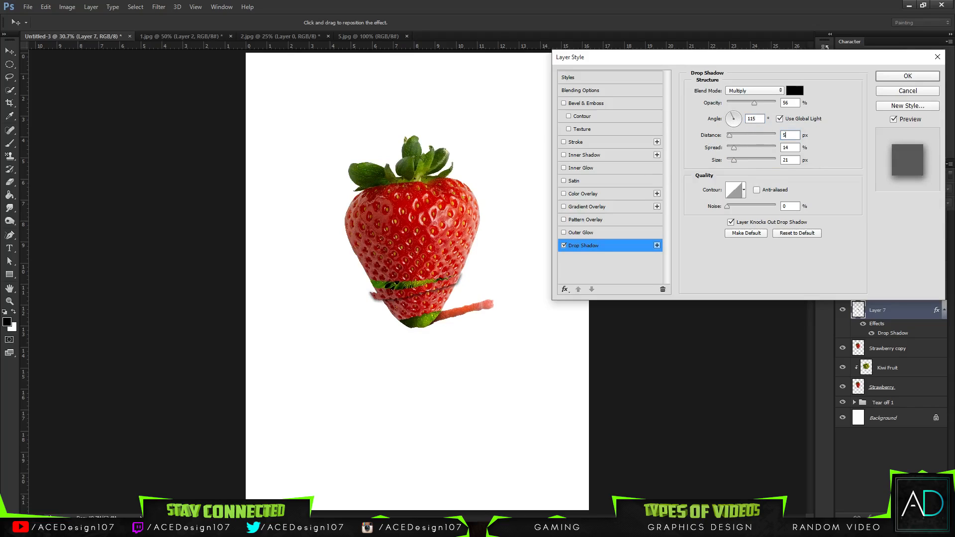
Step: Set the drop shadow's spread to 13% and size to 21 px, lower its opacity slightly, and apply the style
left_click_drag(733, 161, 734, 148)
left_click(789, 147)
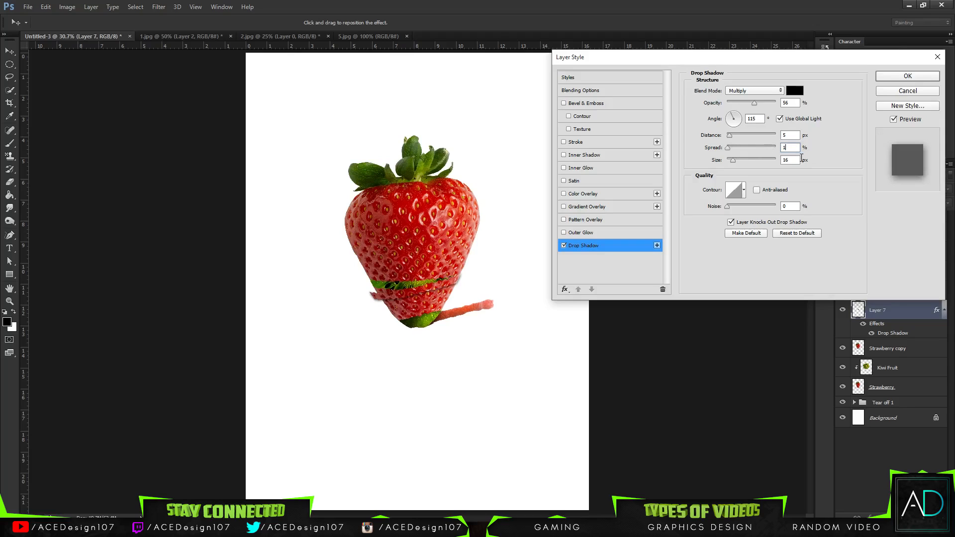
left_click_drag(733, 160, 731, 159)
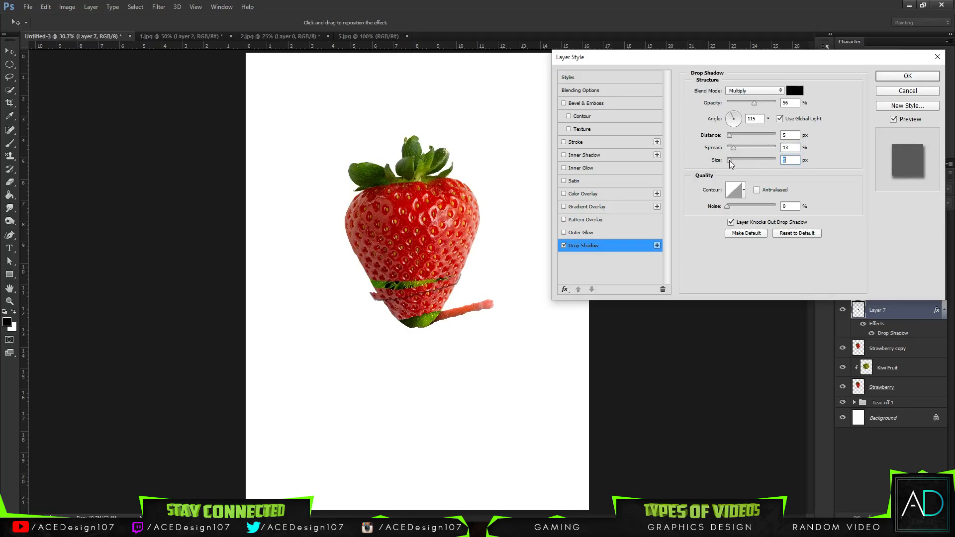
left_click_drag(730, 161, 735, 160)
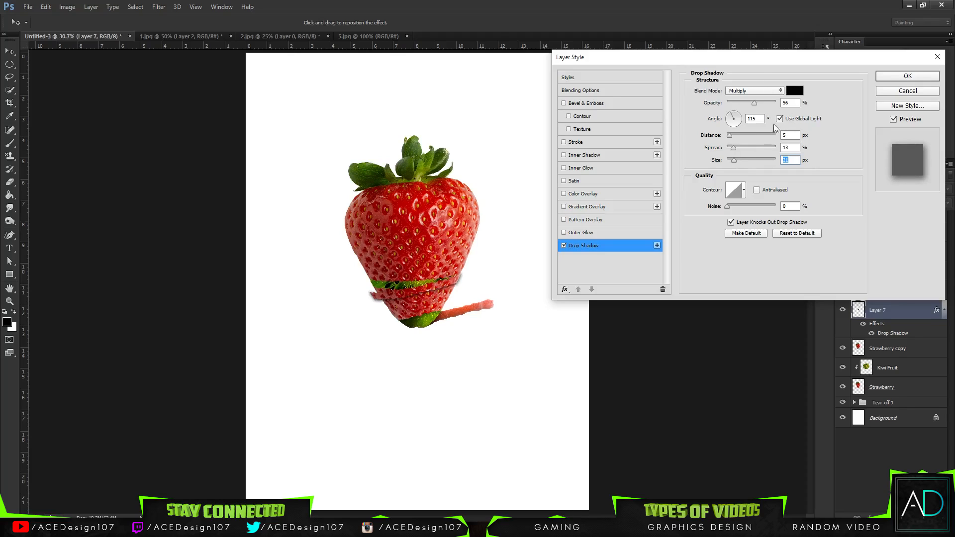
mouse_move(754, 102)
left_mouse_down()
mouse_move(743, 100)
mouse_move(752, 101)
left_mouse_up()
left_click(908, 76)
Step: Rasterize Layer 7's layer style so the drop shadow becomes part of the layer's pixels
key("ctrl+plus")
key("ctrl+plus")
key("ctrl+plus")
key("ctrl+plus")
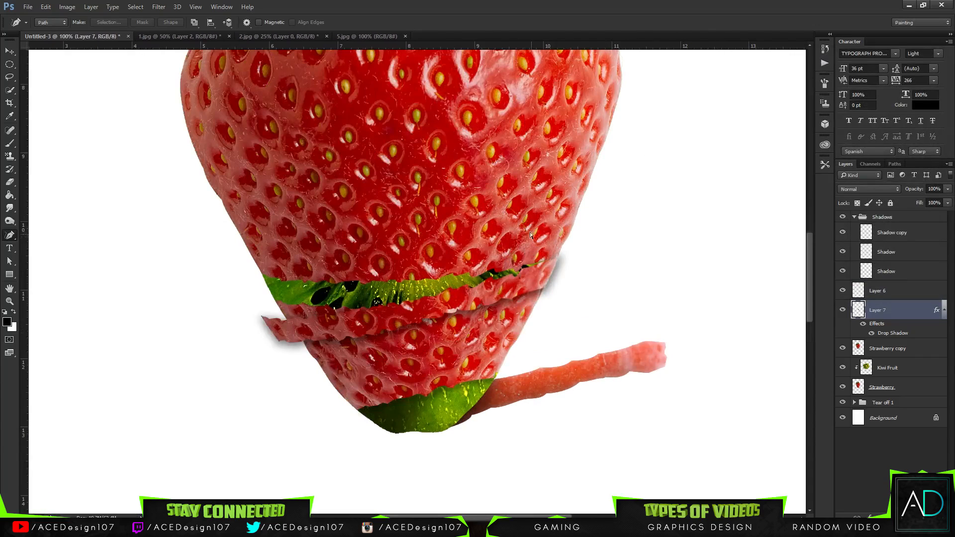
key("t")
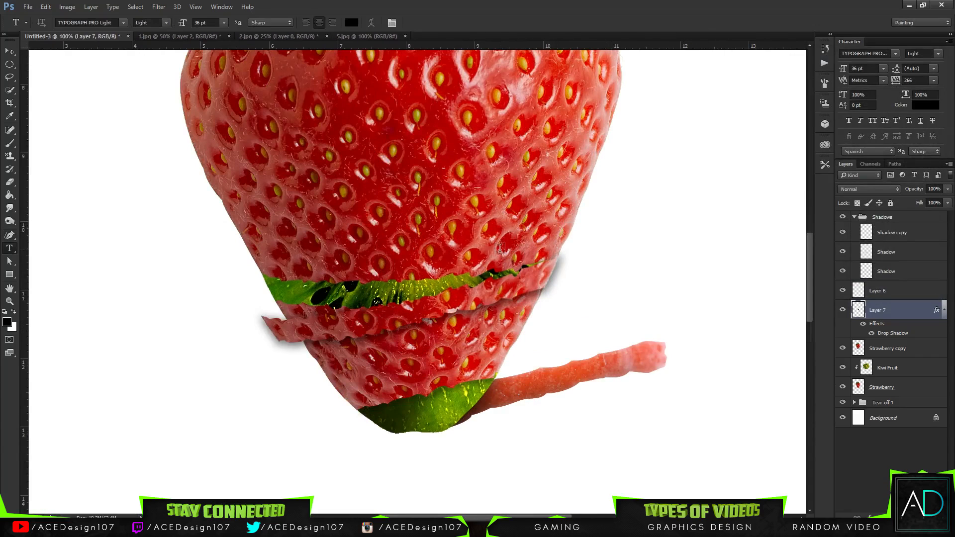
right_click(931, 309)
left_click(855, 214)
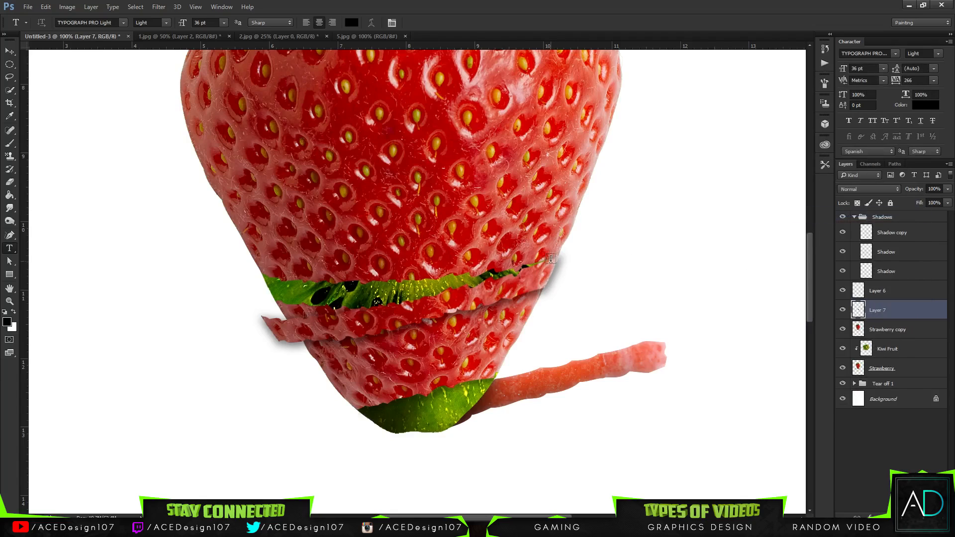
Step: Outline the shadow spilling past the strawberry's right edge with the Pen tool, turn the path into a selection, and delete that shadow
key("p")
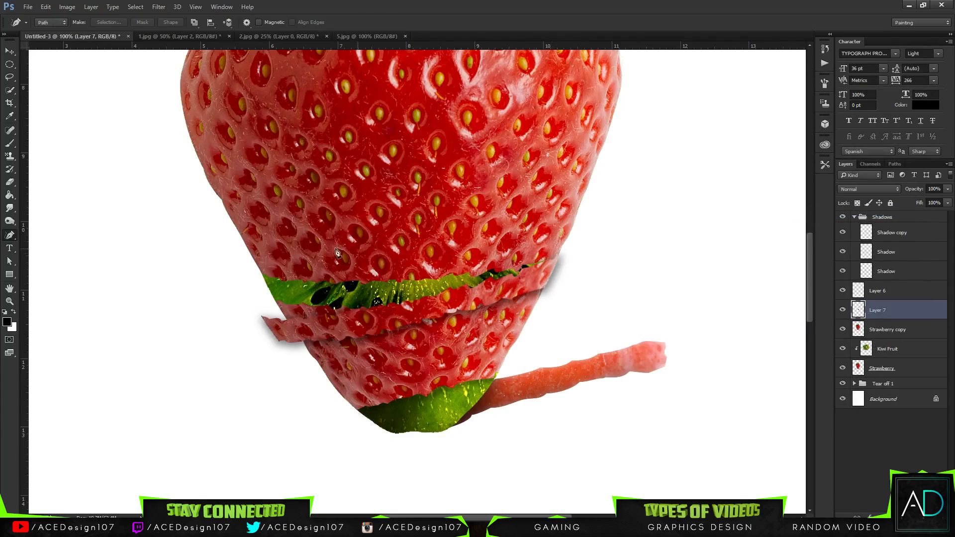
right_click(12, 235)
left_click(39, 235)
left_click(558, 256)
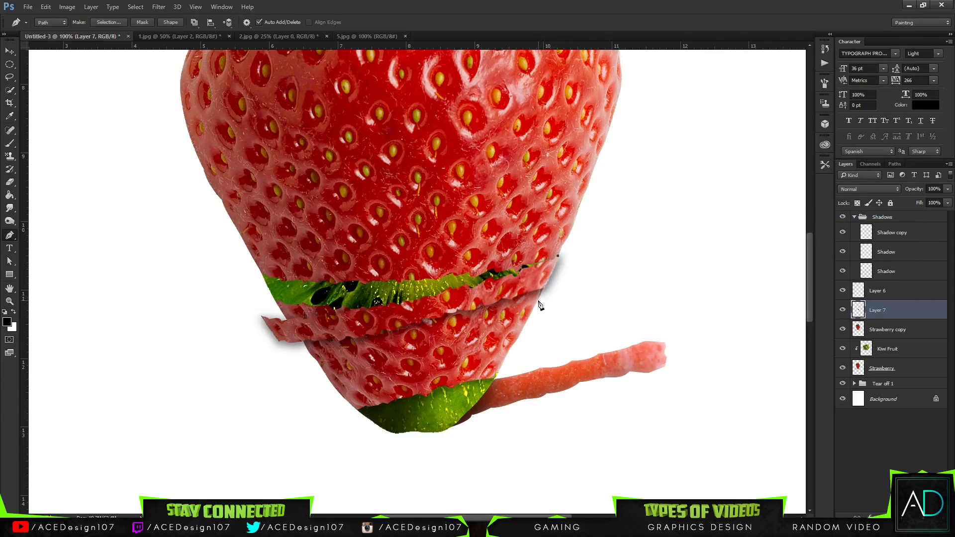
left_click_drag(539, 301, 532, 312)
left_click(567, 293)
left_click(583, 240)
left_click(558, 256)
right_click(557, 256)
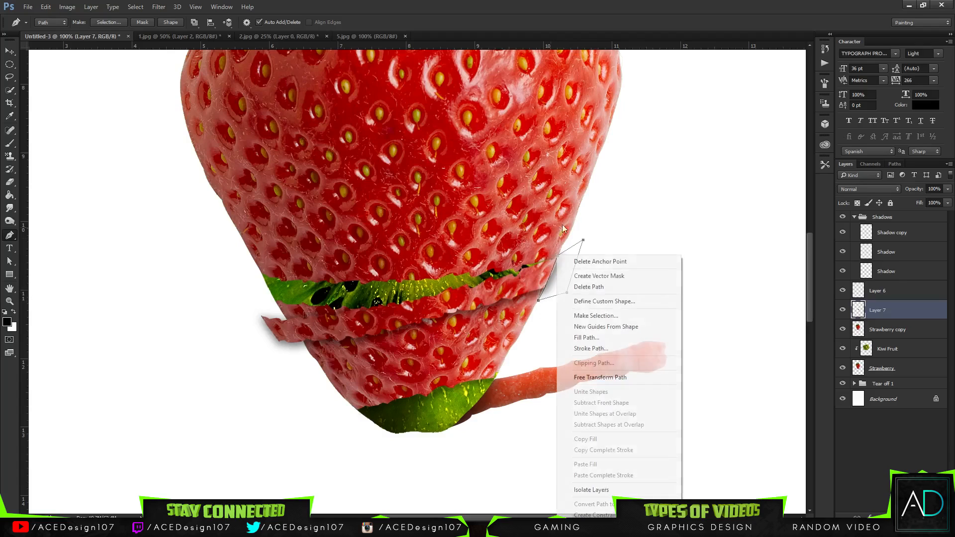
left_click(592, 312)
key("Return")
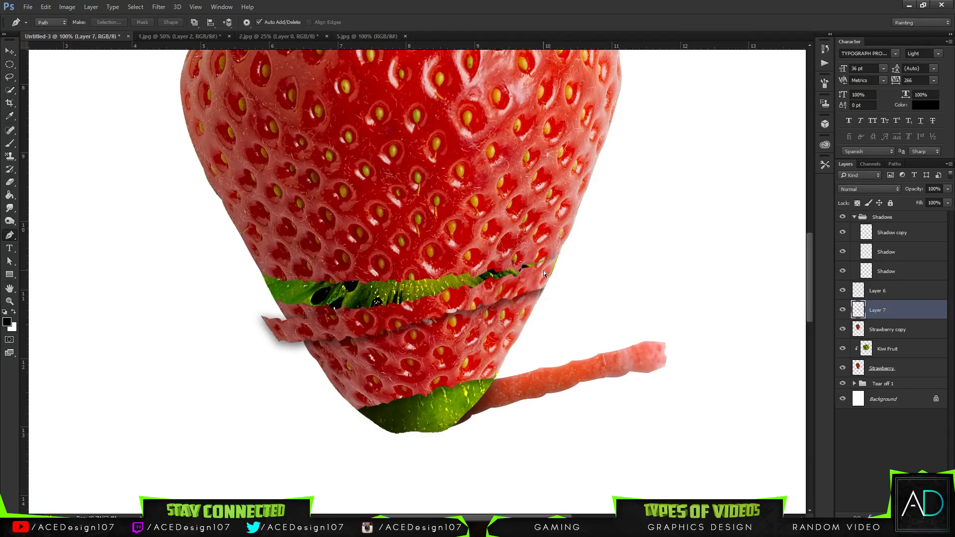
key("ctrl+t")
key("Escape")
Step: Draw a closed Pen path around the shadow outside the strip's left end, following the torn lower edge back to the strawberry
left_click(260, 317)
left_click_drag(291, 343, 302, 341)
left_click(285, 341)
left_click_drag(303, 342, 313, 337)
left_click(303, 341, "alt")
left_click(308, 352)
left_click(258, 360)
left_click(233, 330)
left_click(245, 309)
left_click(261, 316)
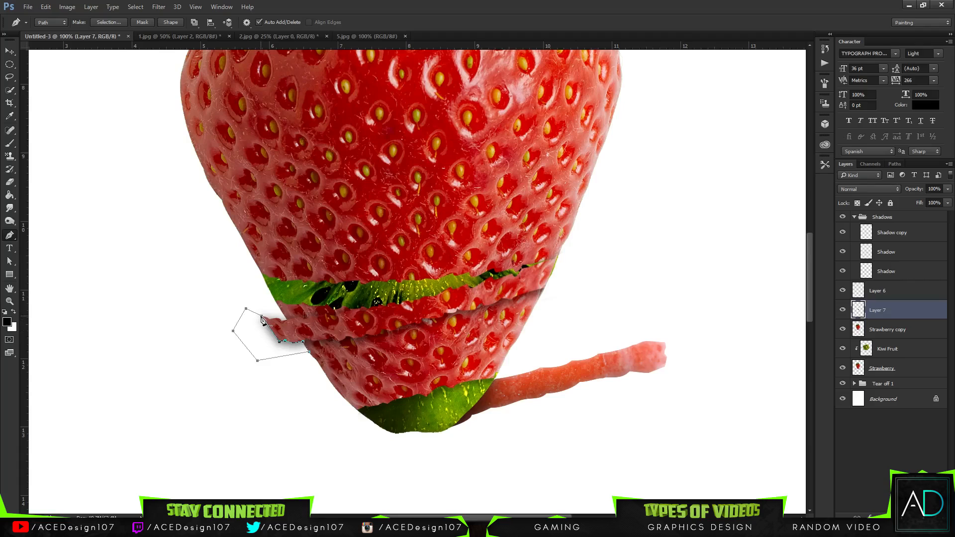
Step: Convert the path to a selection, delete the shadow outside the strip's left end, and deselect
right_click(261, 316)
left_click(311, 112)
key("Return")
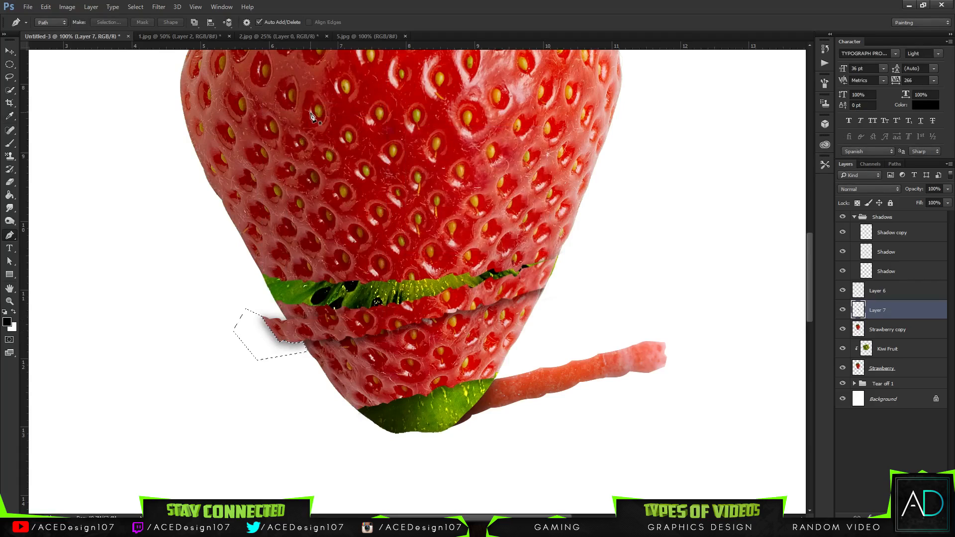
key("End")
key("ctrl+0")
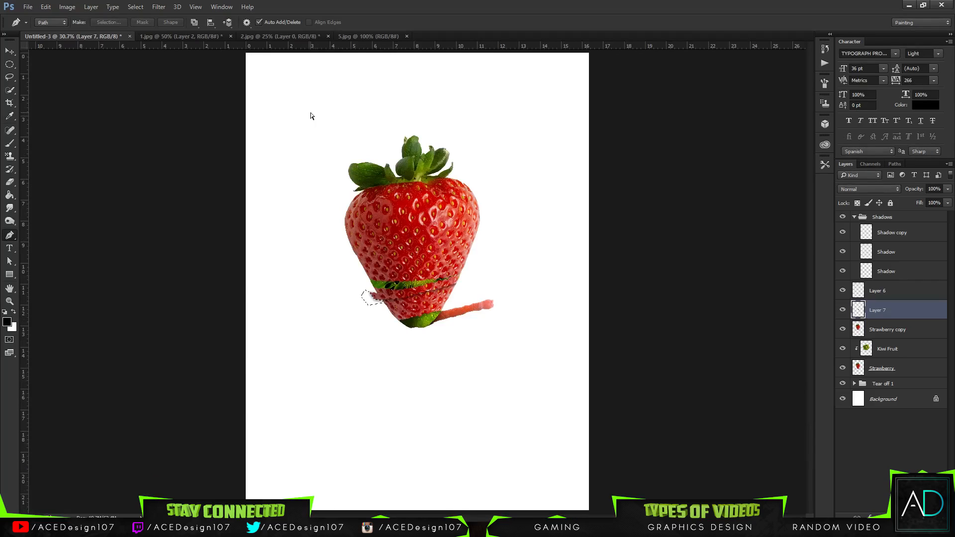
key("ctrl+d")
key("ctrl+1")
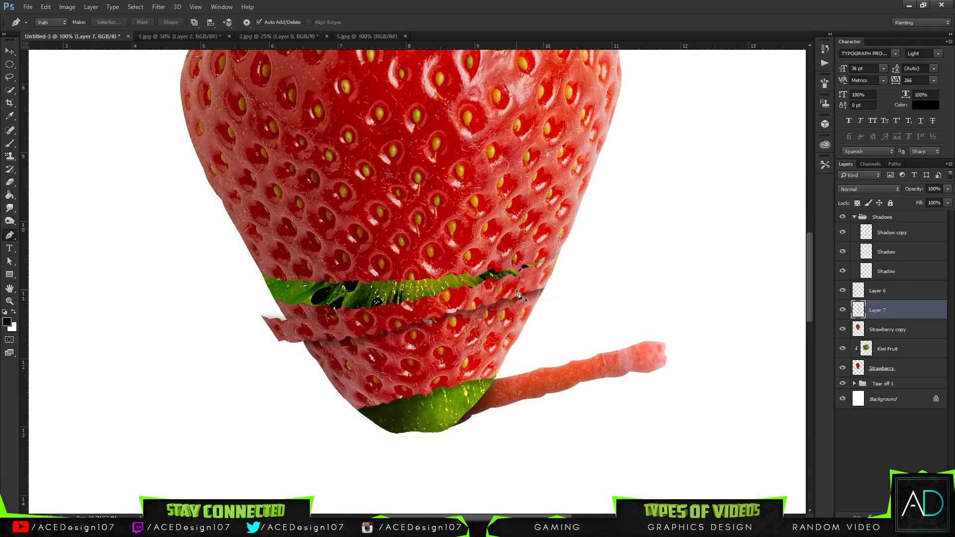
Step: Create a new empty layer directly above the Strawberry copy layer
key("v")
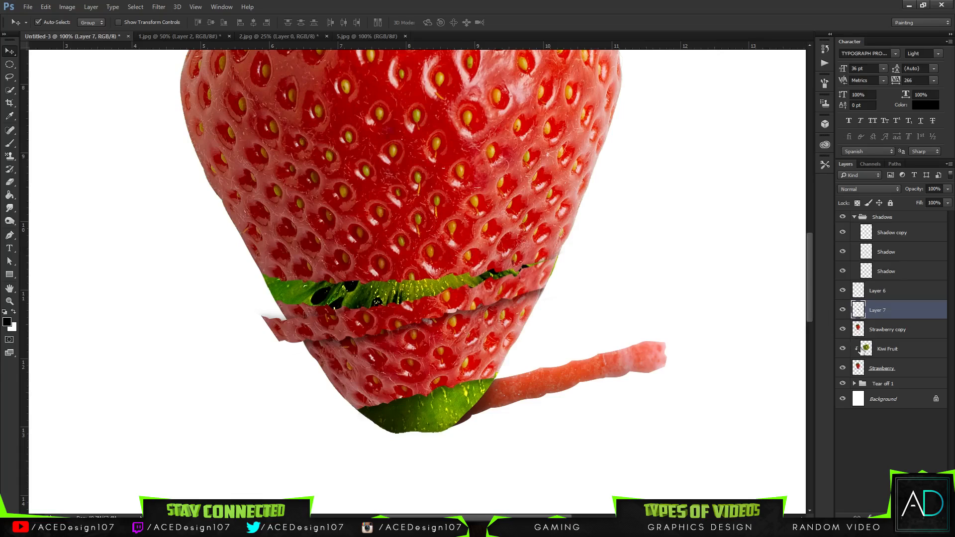
left_click(897, 330)
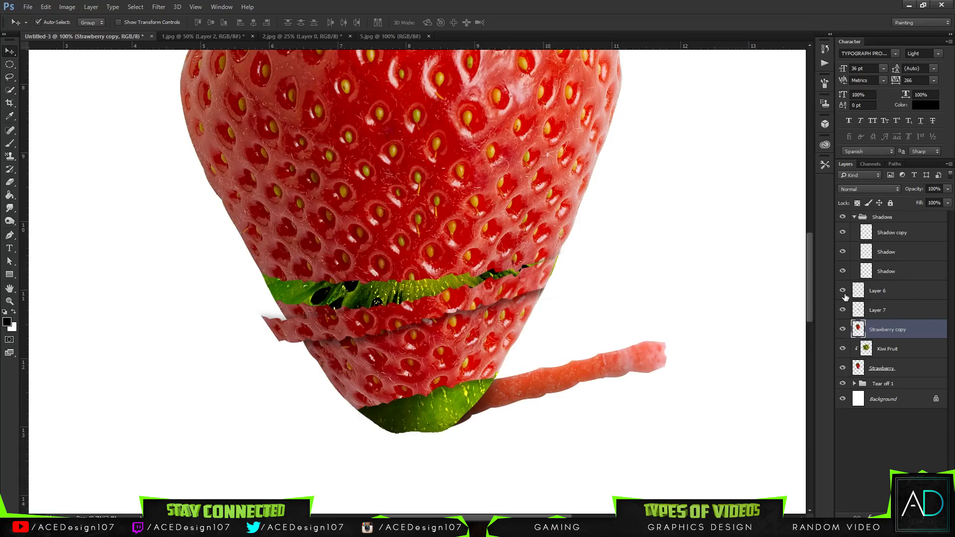
left_click(923, 518)
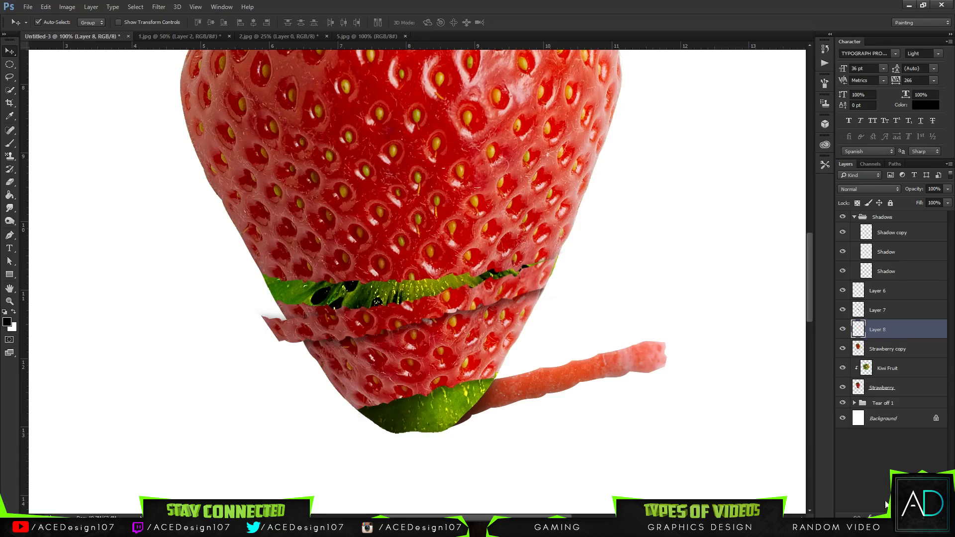
Step: Trace a curved fold with the Freeform Pen from the strip's left tip up to the cut edge and back down inside the strawberry
key("ctrl+plus")
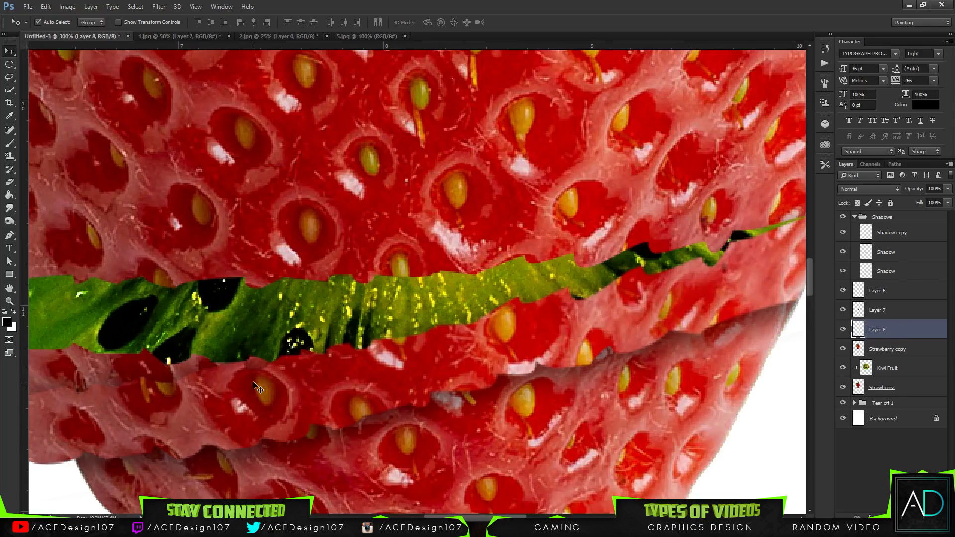
scroll(324, 479, "left", 10)
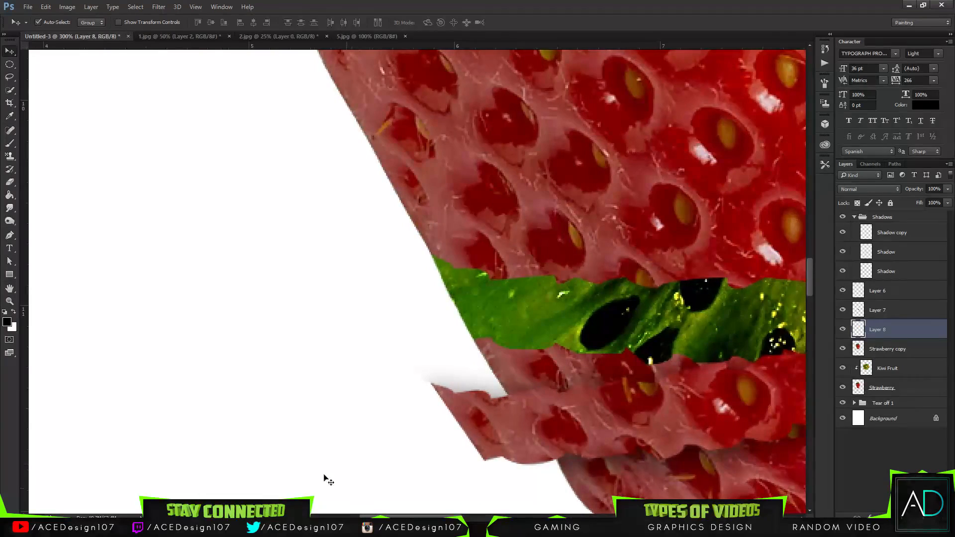
left_click(10, 236)
right_click(10, 236)
left_click(30, 237)
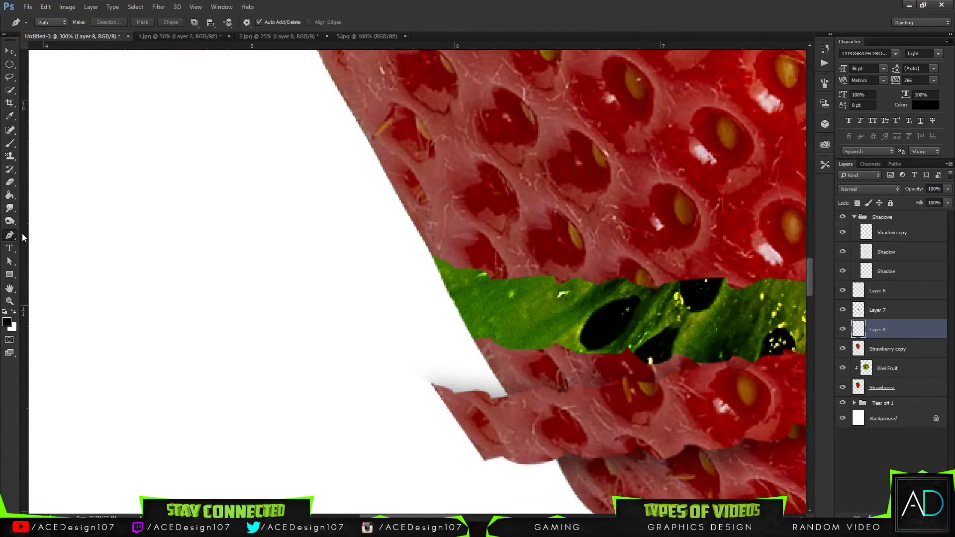
right_click(10, 235)
left_click(47, 246)
mouse_move(432, 384)
left_mouse_down()
mouse_move(442, 363)
mouse_move(477, 343)
left_mouse_up()
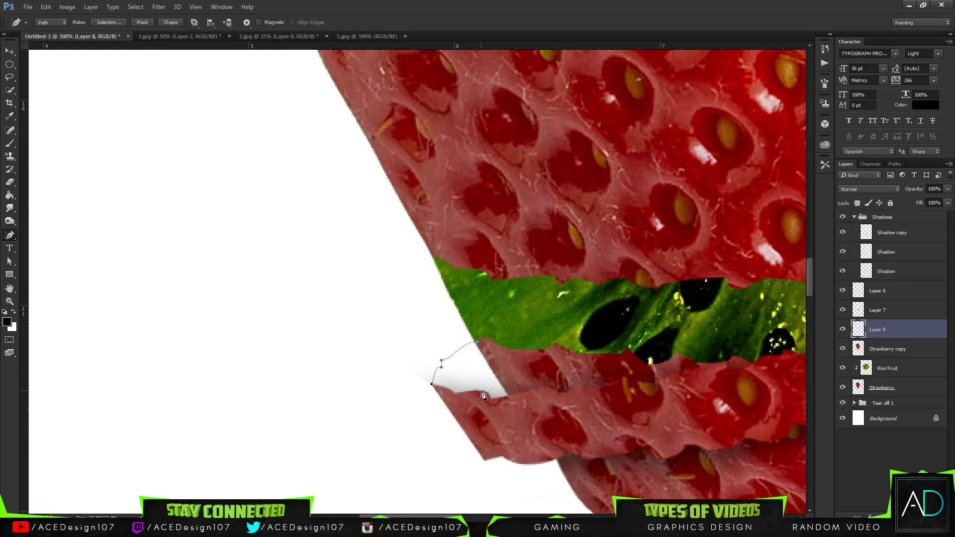
left_click_drag(481, 391, 489, 365)
key("ctrl+0")
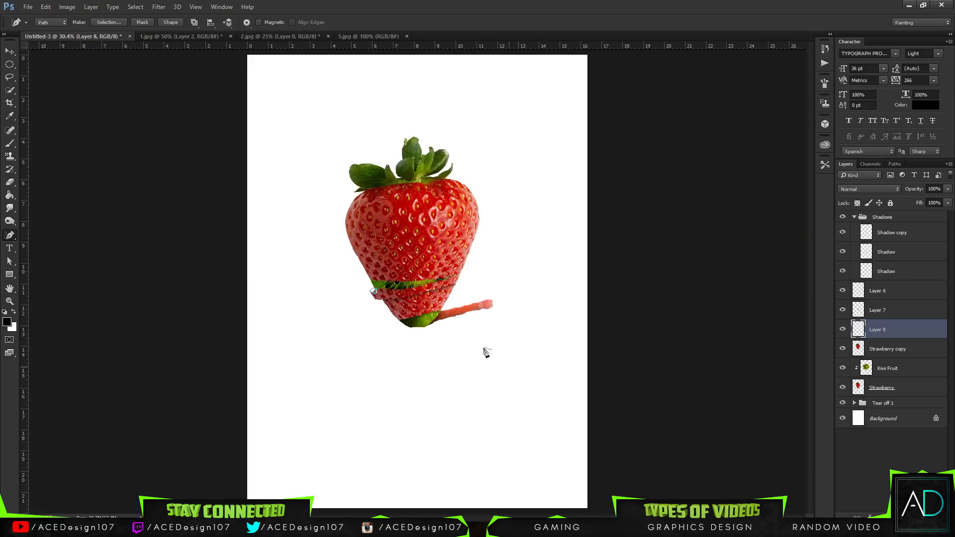
right_click(374, 294)
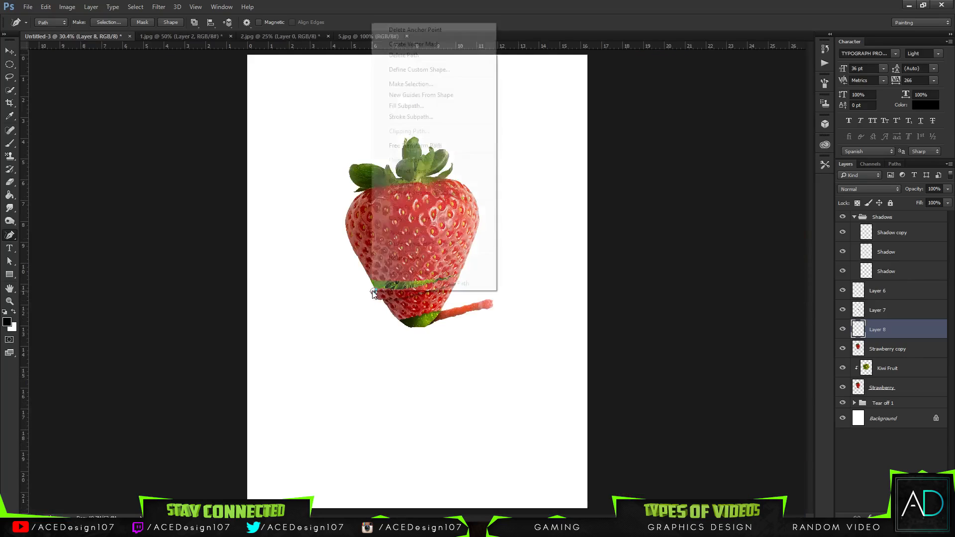
left_click(402, 84)
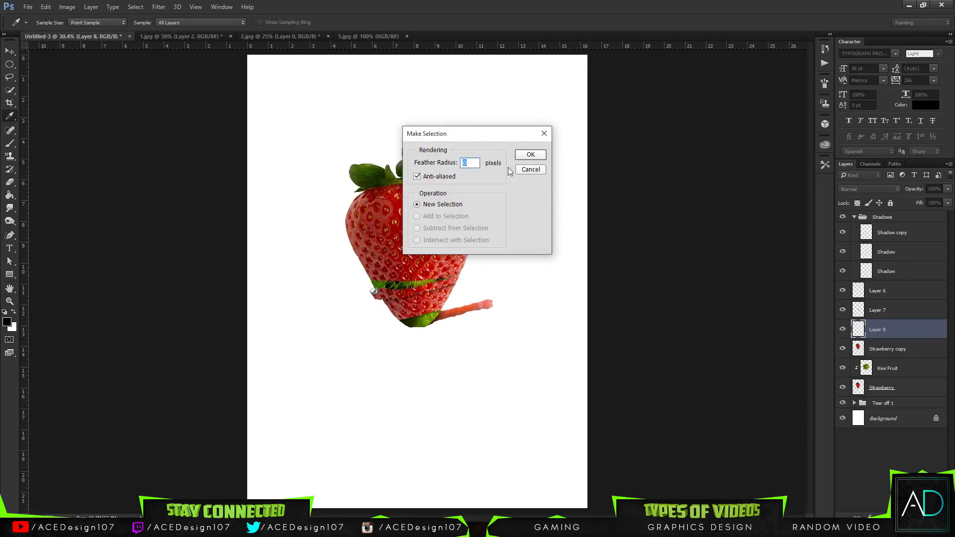
left_click(527, 169)
Step: Close the fold path at the strip's left end along its torn edge, joining the left tip to the cut edge
key("ctrl+plus")
key("ctrl+plus")
key("ctrl+plus")
key("ctrl+plus")
key("ctrl+plus")
key("ctrl+plus")
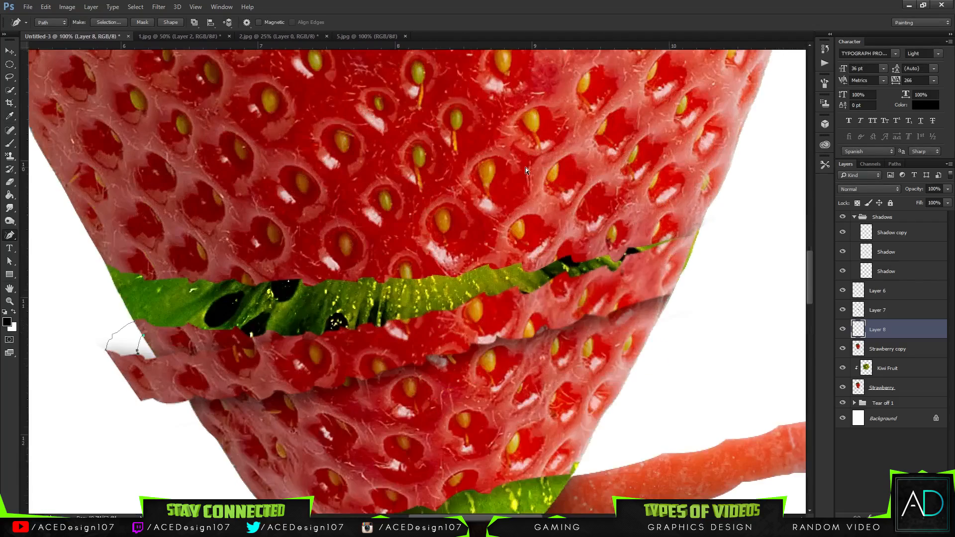
scroll(349, 393, "left", 5)
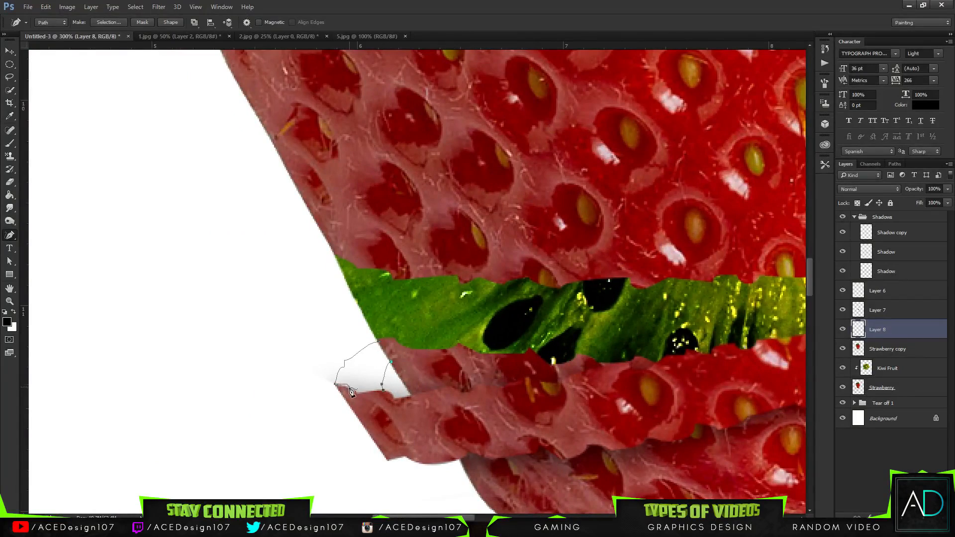
mouse_move(341, 391)
left_mouse_down()
mouse_move(384, 391)
mouse_move(392, 357)
mouse_move(379, 342)
left_mouse_up()
Step: Convert the closed fold path to a selection, fill it with white on Layer 8, and deselect
right_click(371, 345)
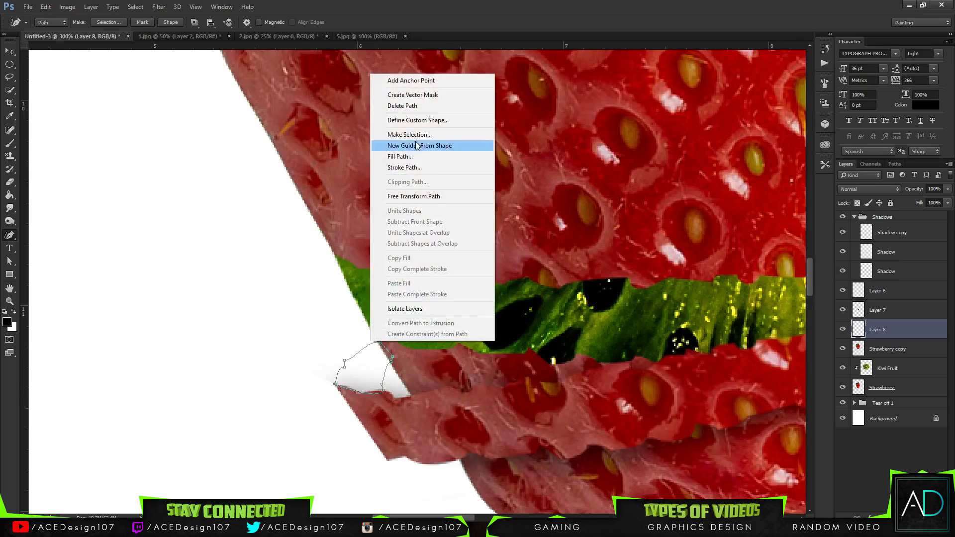
left_click(421, 145)
key("Return")
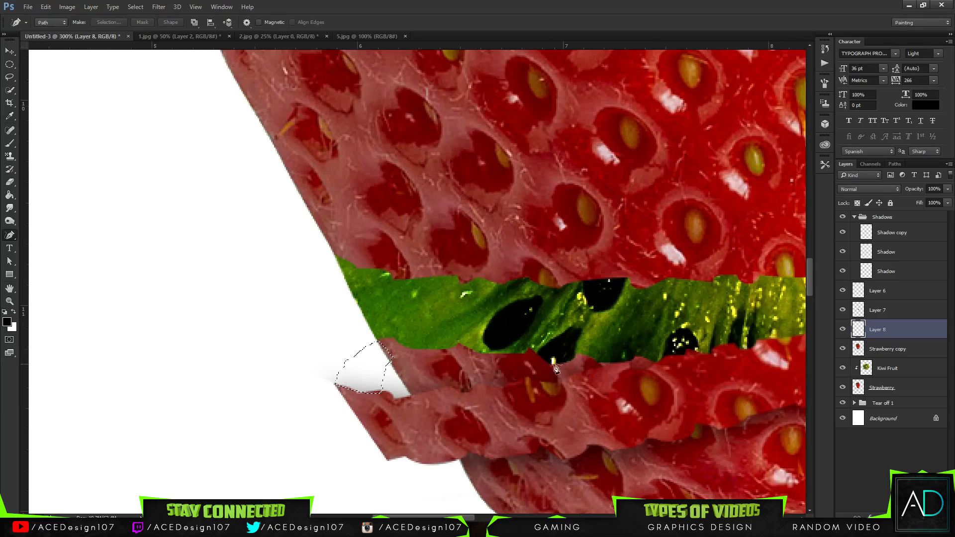
key("g")
left_click(15, 312)
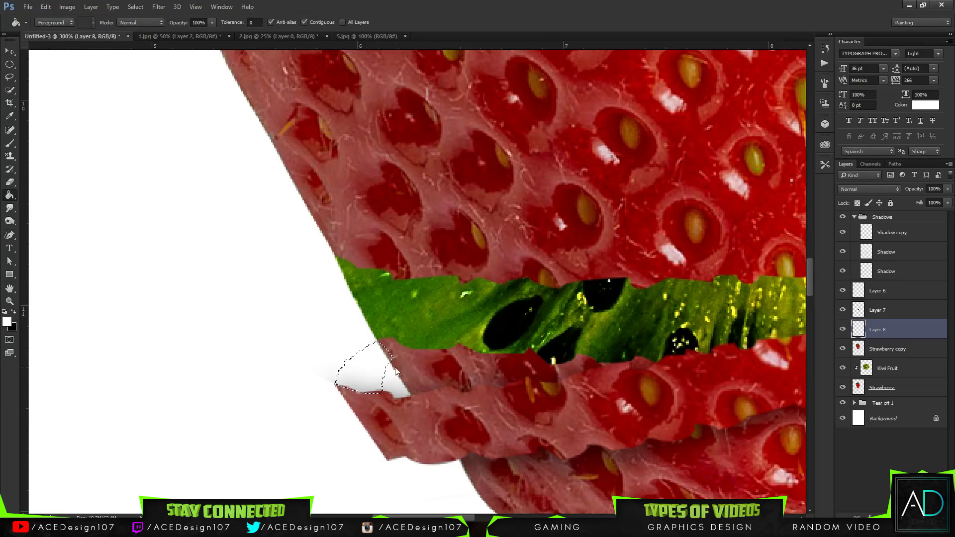
left_click(370, 369)
key("ctrl+d")
Step: Move Layer 8 beneath the Strawberry layer, directly above the Tear off 1 group
left_click(368, 36)
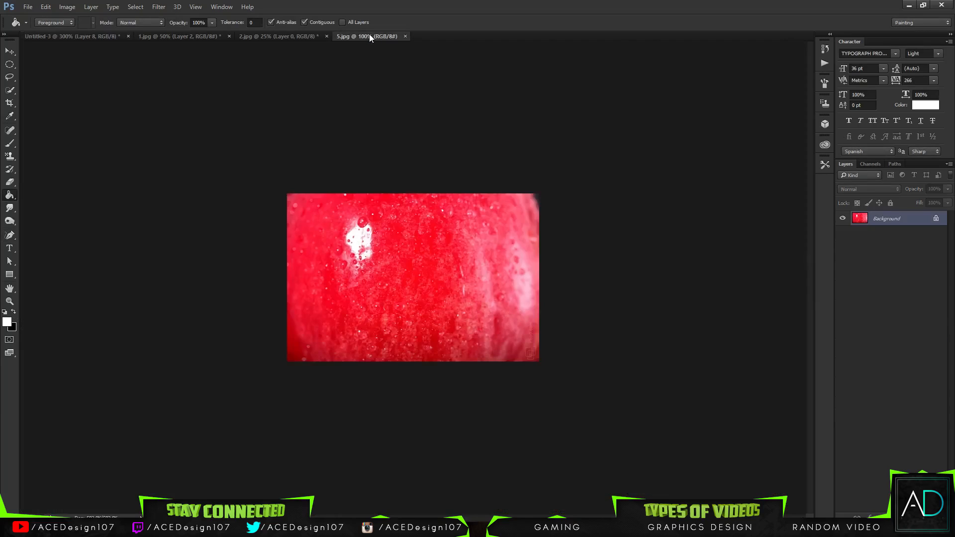
left_click(87, 37)
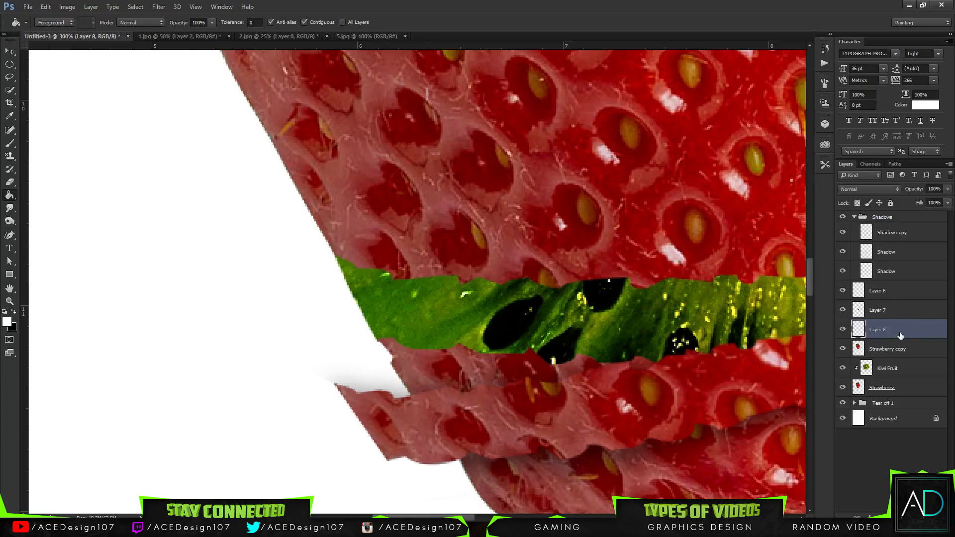
left_click_drag(898, 337, 886, 396)
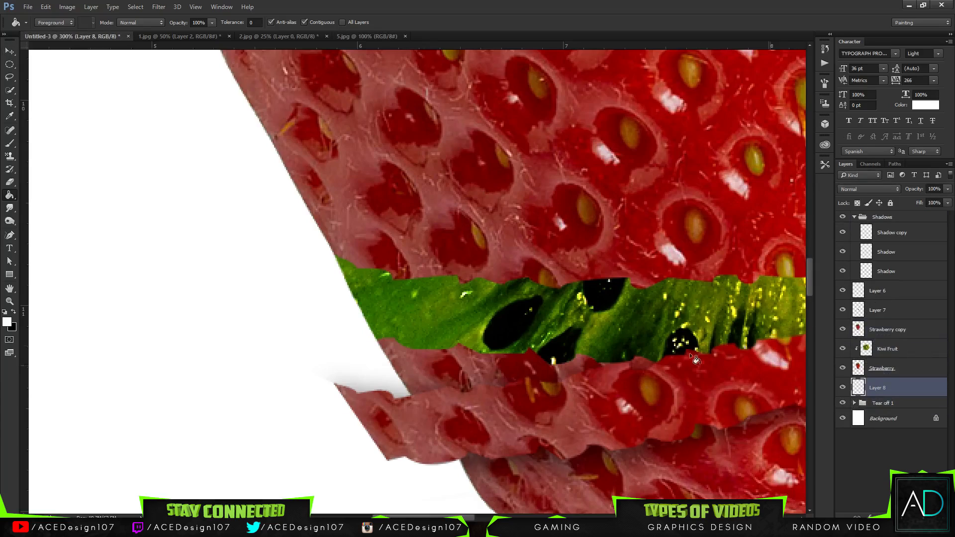
Step: Copy the red texture from 5.jpg into the poster over the fold and clip it to Layer 8
left_click(378, 36)
key("v")
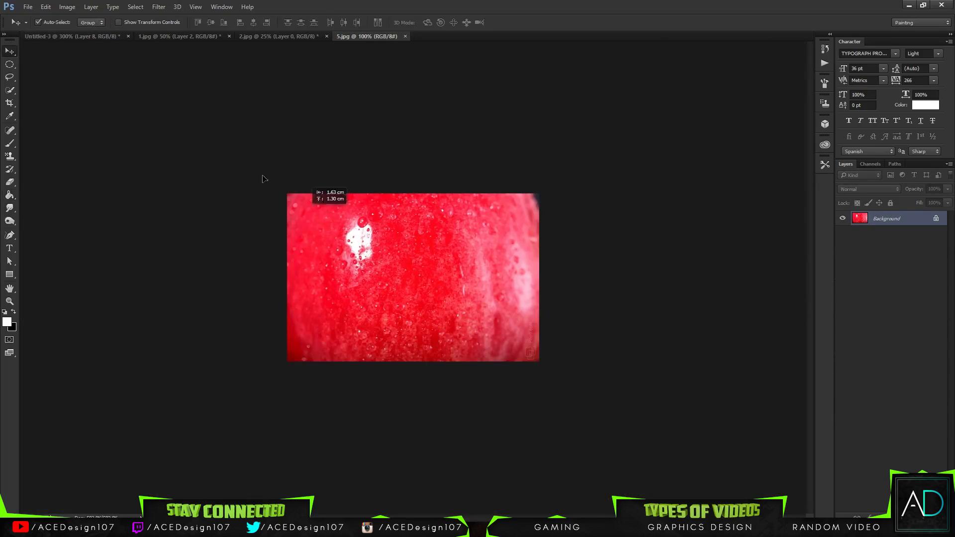
left_click(97, 37)
left_click_drag(330, 368, 288, 275)
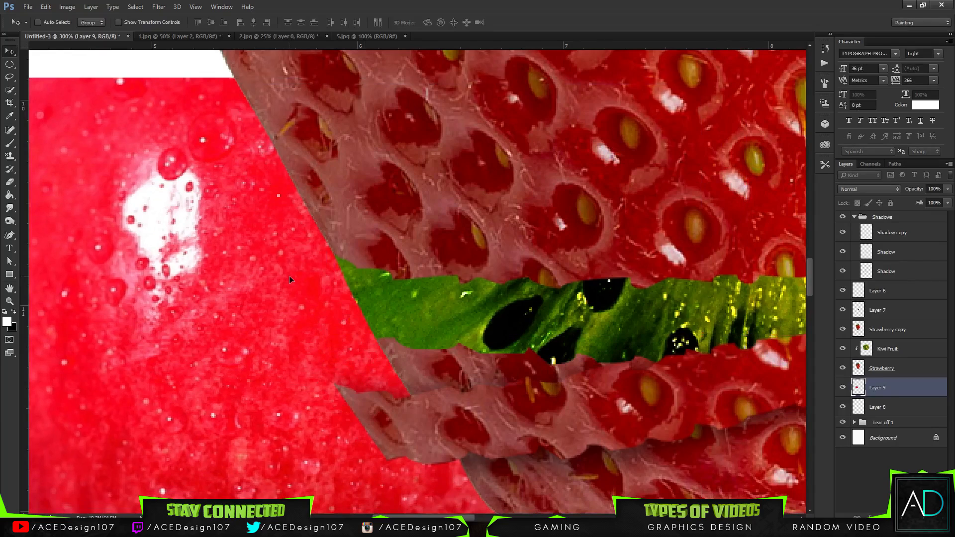
right_click(892, 390)
left_click(779, 251)
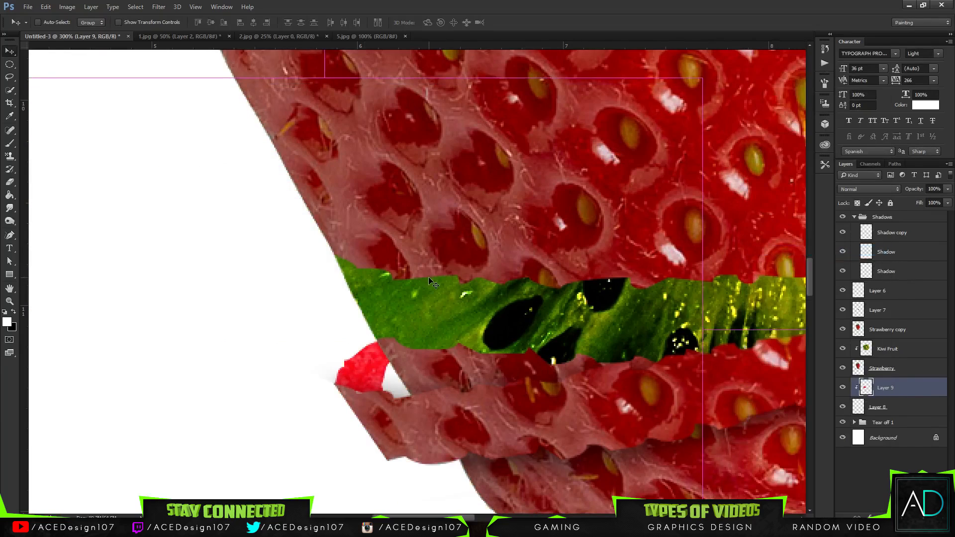
key("ctrl+0")
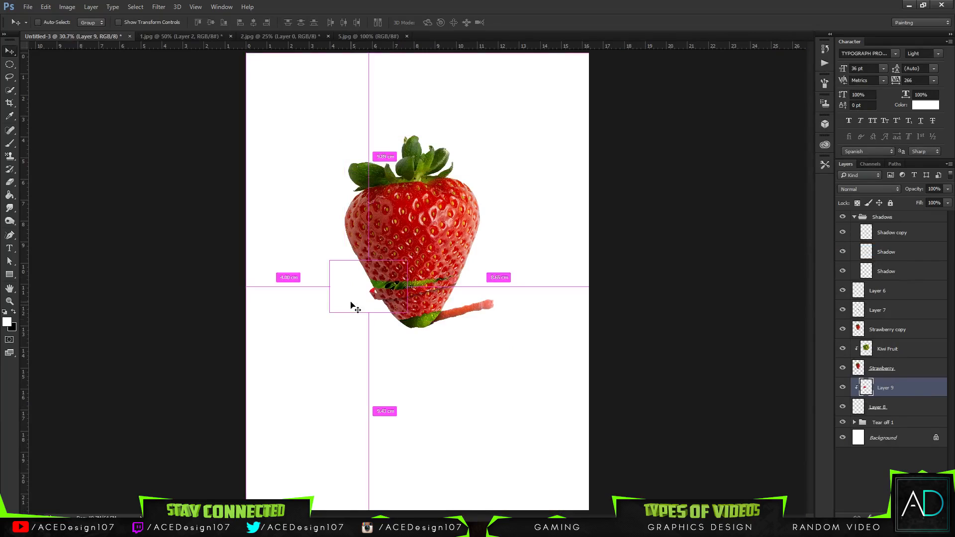
key("ctrl+plus")
key("ctrl+plus")
key("ctrl+plus")
key("ctrl+plus")
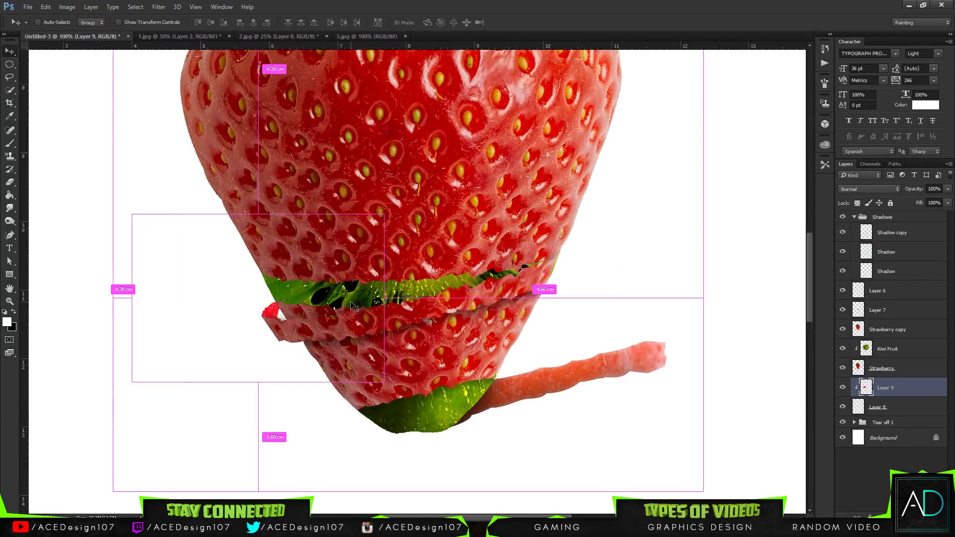
left_click(887, 411, "shift")
key("ctrl+t")
key("ctrl+plus")
key("ctrl+plus")
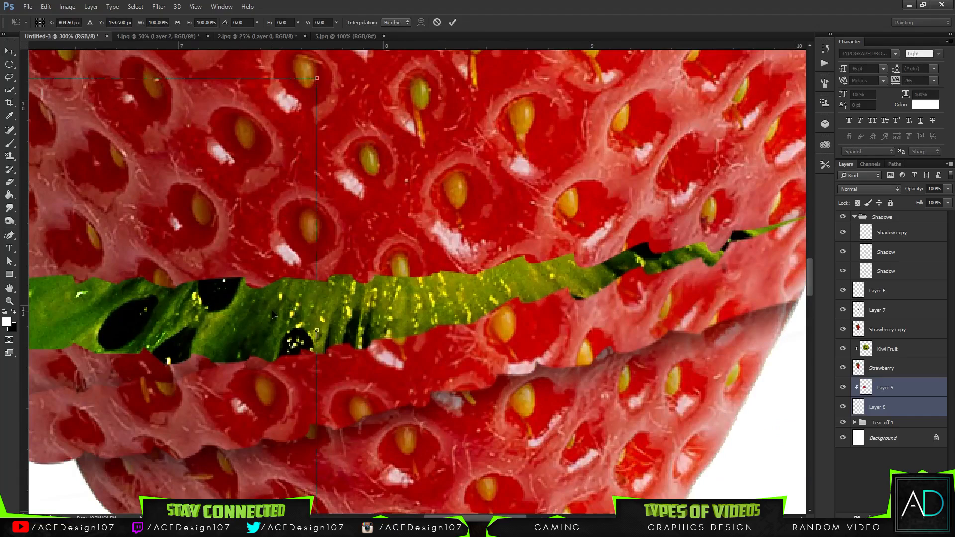
left_click_drag(468, 519, 417, 518)
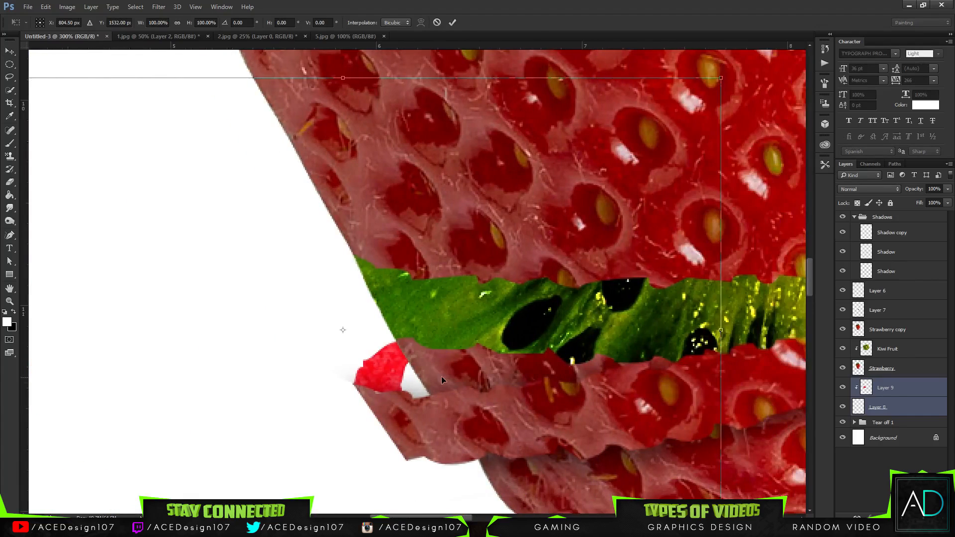
right_click(440, 376)
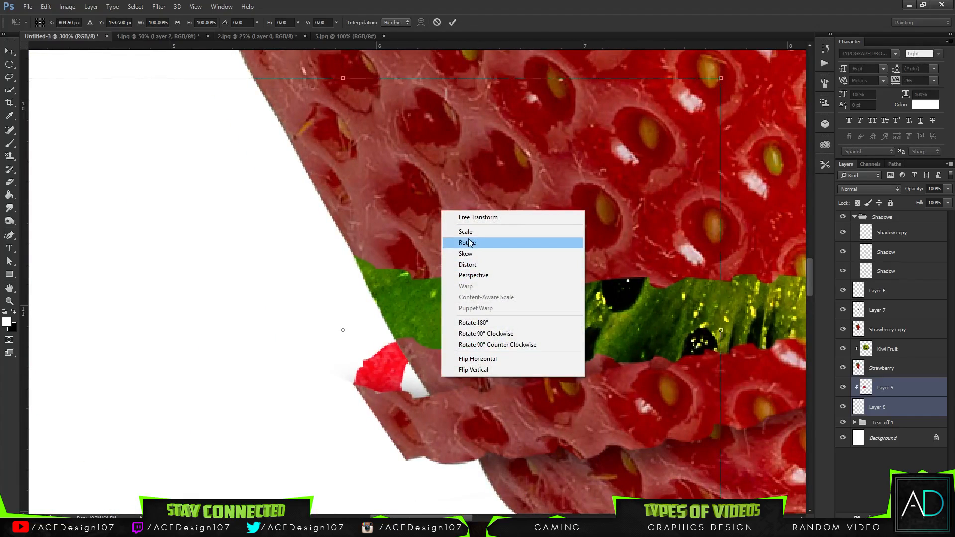
left_click(892, 398)
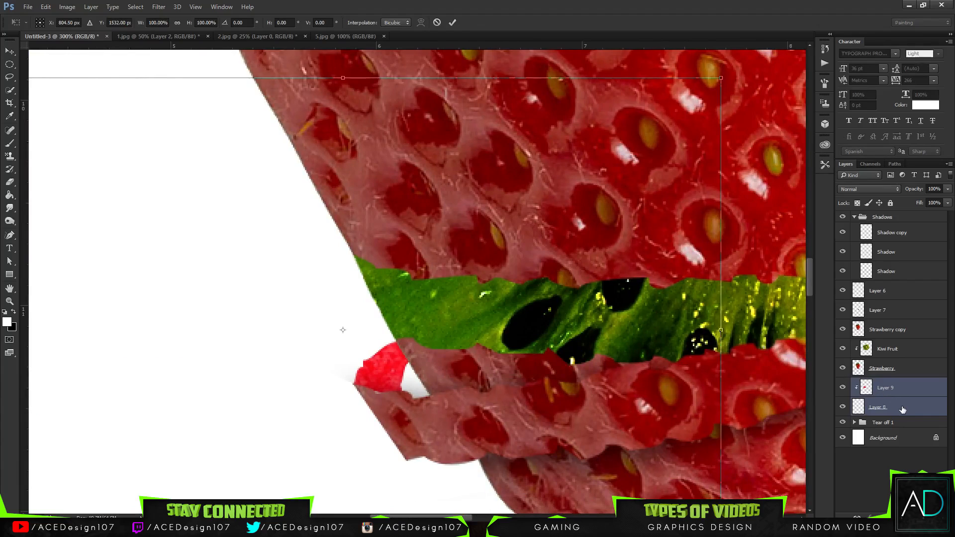
key("Escape")
Step: Warp the fold shape on Layer 8 so it stretches inward behind the strip, covering more of the white gap
left_click(902, 407)
key("ctrl+t")
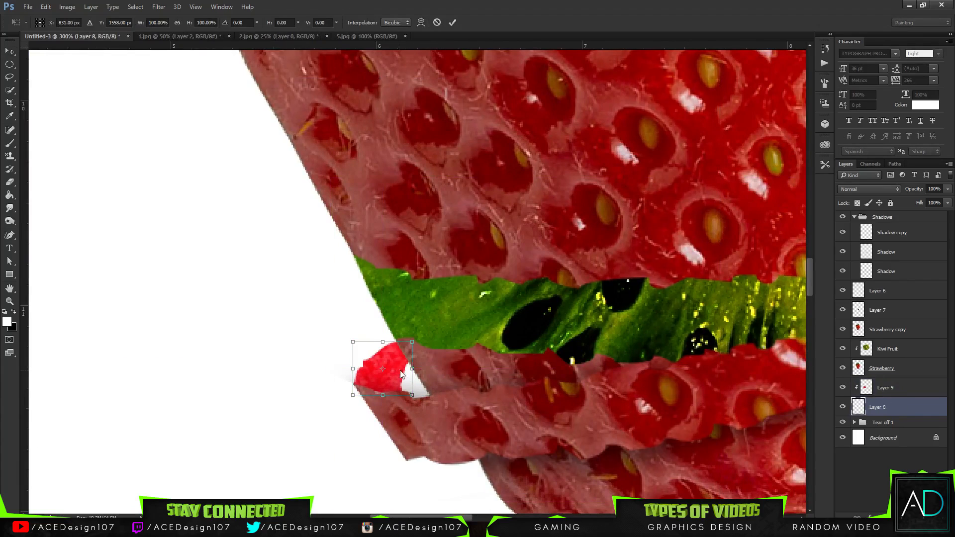
right_click(402, 374)
left_click(446, 281)
left_click_drag(412, 369, 467, 402)
key("Return")
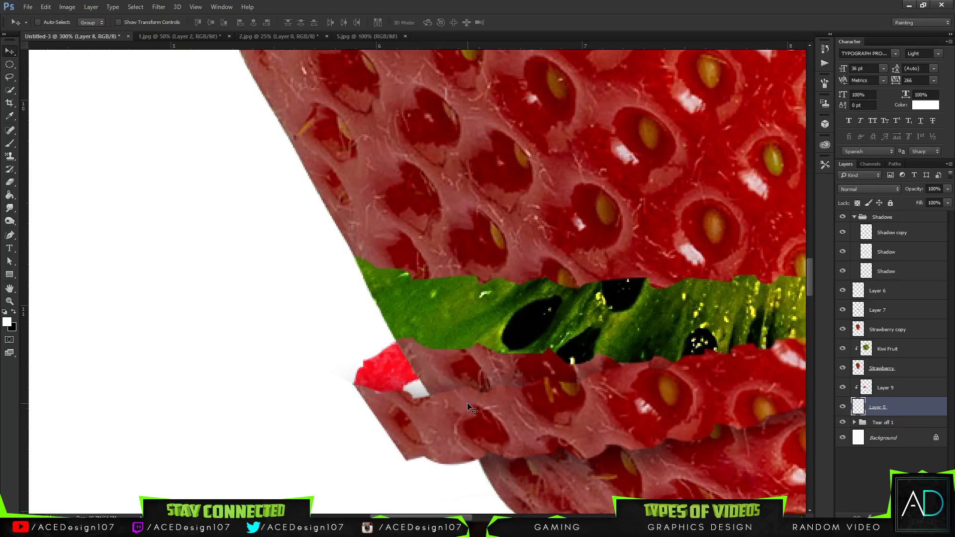
key("ctrl+0")
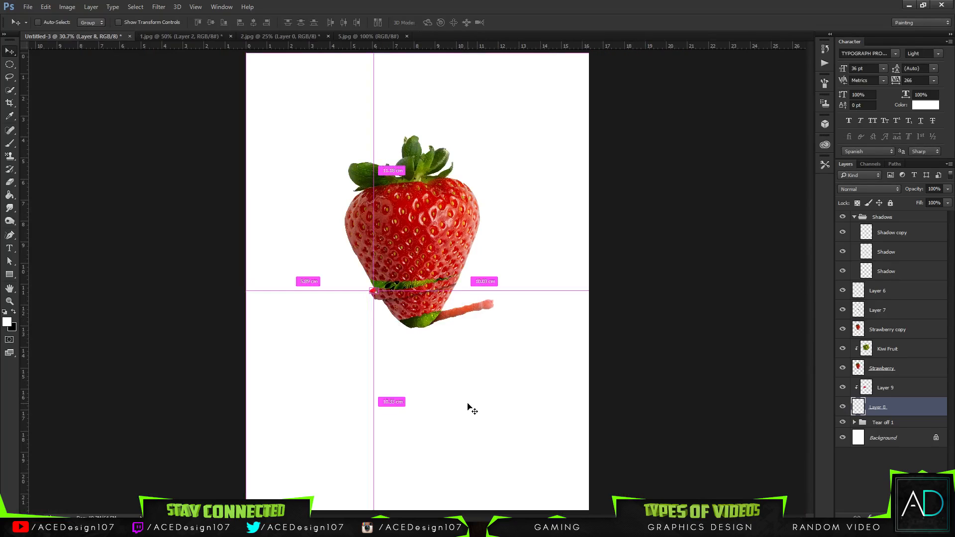
key("ctrl+plus")
key("ctrl+plus")
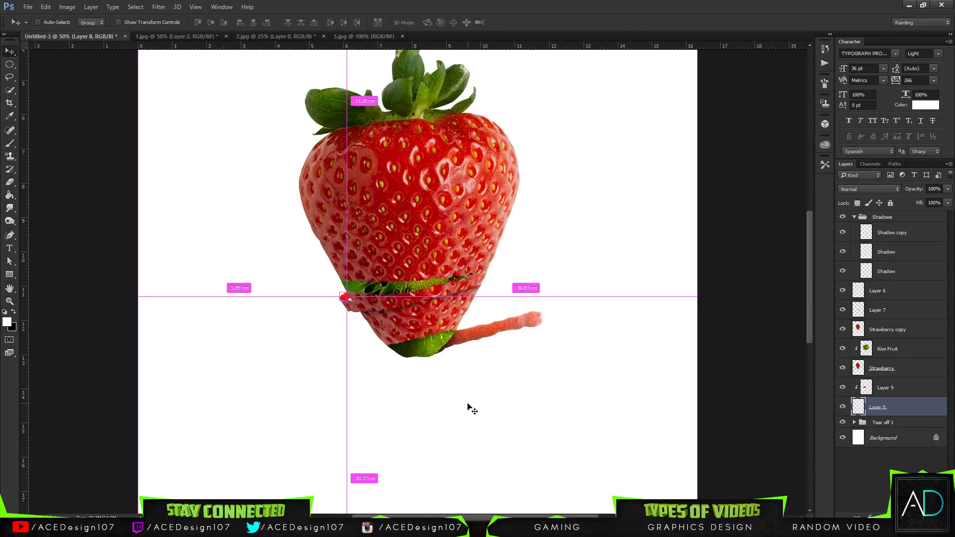
key("ctrl+plus")
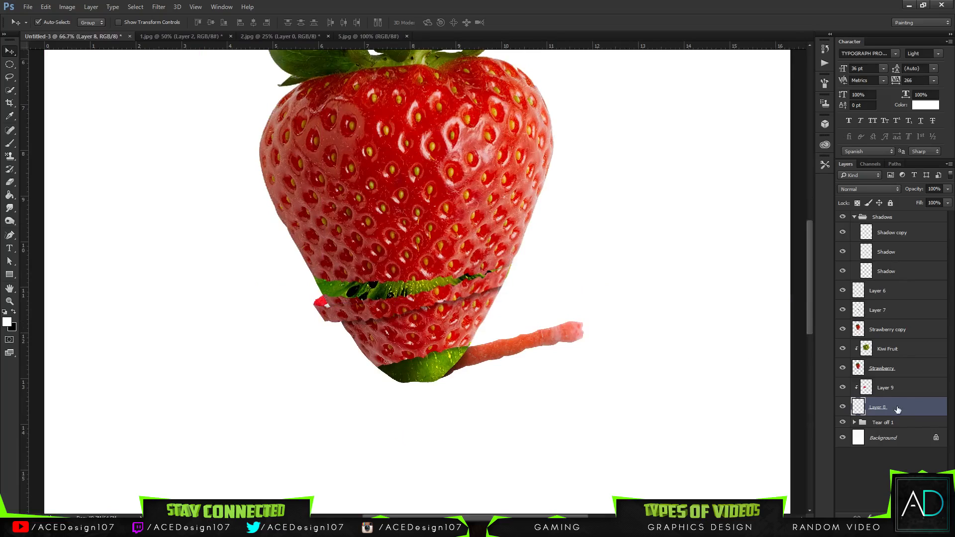
Step: Lower Layer 9's opacity to 87% and merge it with Layer 8 below it
left_click(919, 386)
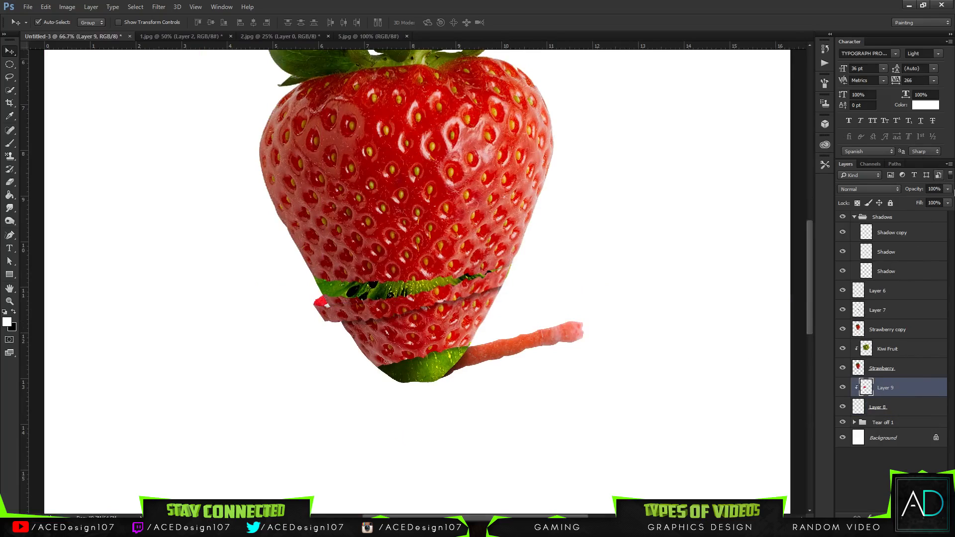
mouse_move(950, 192)
left_mouse_down()
mouse_move(921, 207)
mouse_move(935, 201)
left_mouse_up()
left_click_drag(944, 202, 947, 204)
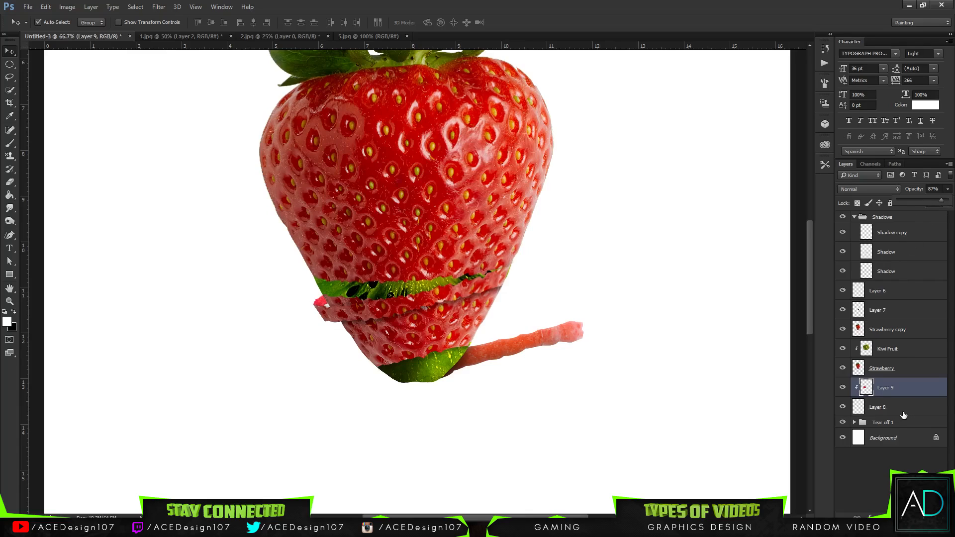
left_click(901, 409, "shift")
key("ctrl+e")
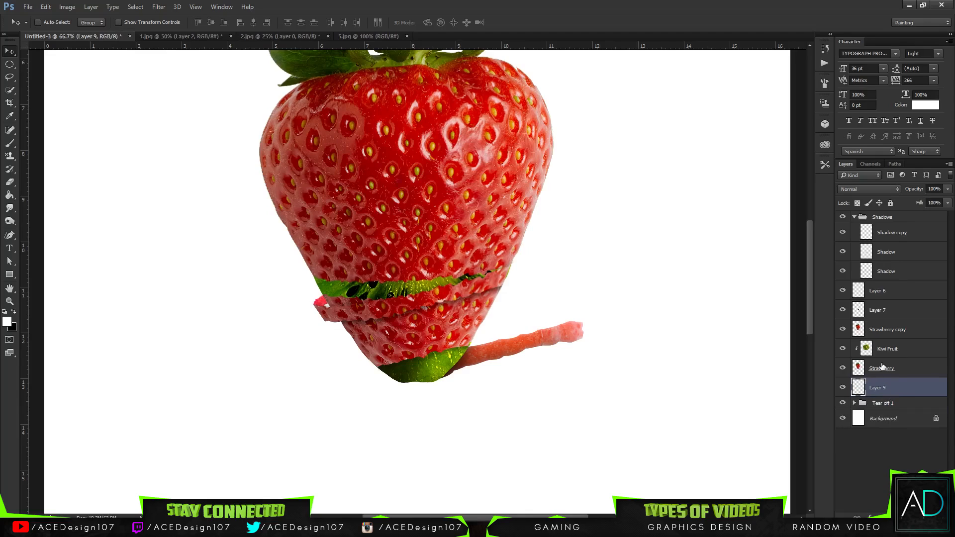
Step: Shift the merged torn-edge layer's hue slightly in the positive direction with a Hue/Saturation adjustment
key("ctrl+u")
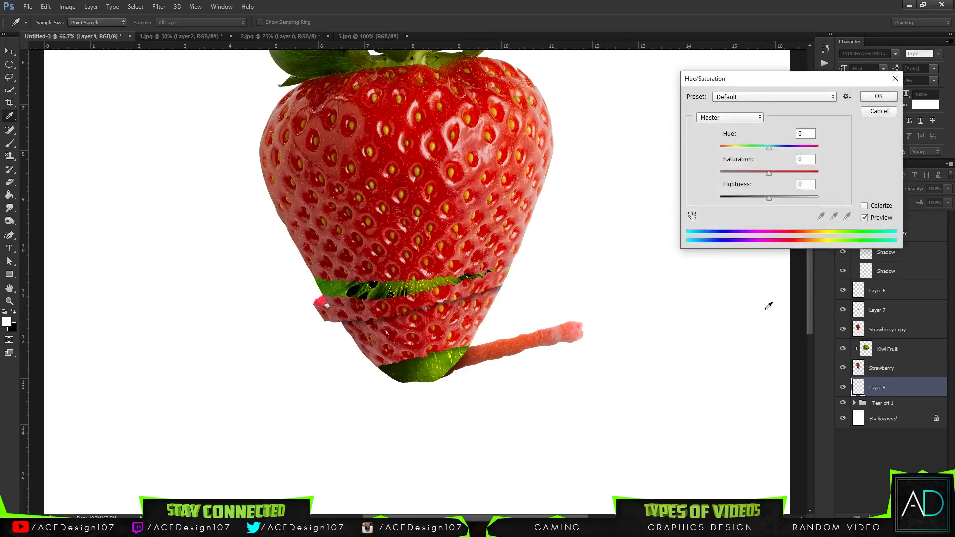
left_click_drag(769, 148, 773, 145)
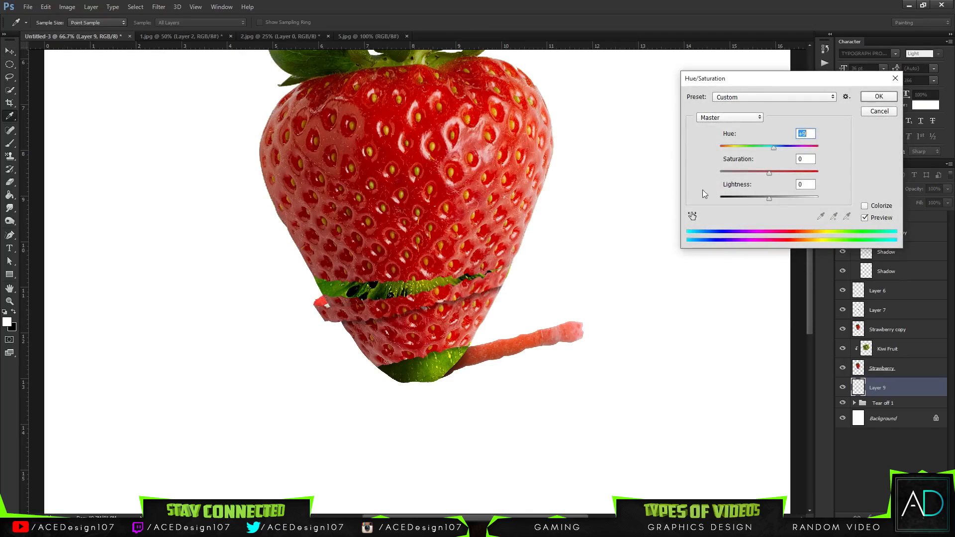
left_click(877, 97)
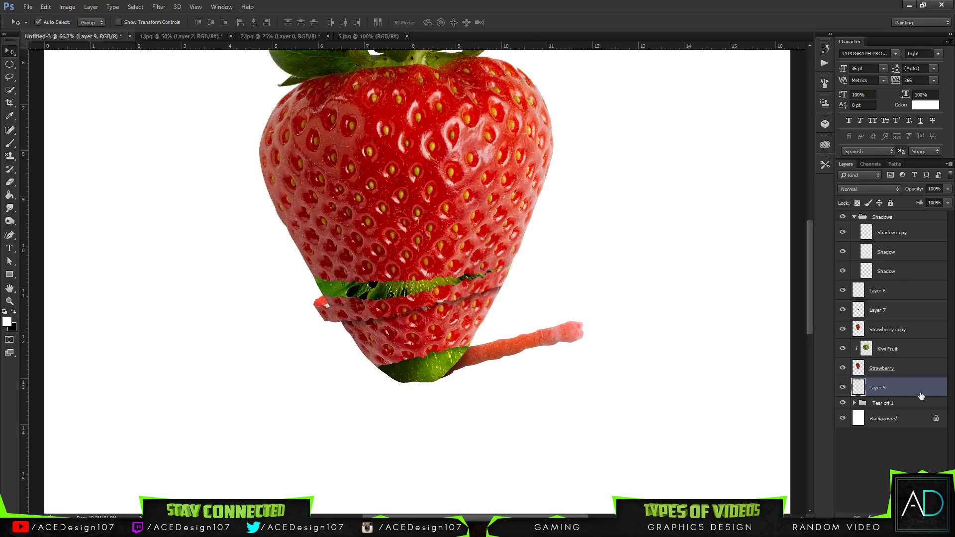
Step: Add an Inner Shadow to Layer 9 with 81% opacity, 0° angle, 0 px distance and 0 px size
right_click(902, 396)
left_click(781, 77)
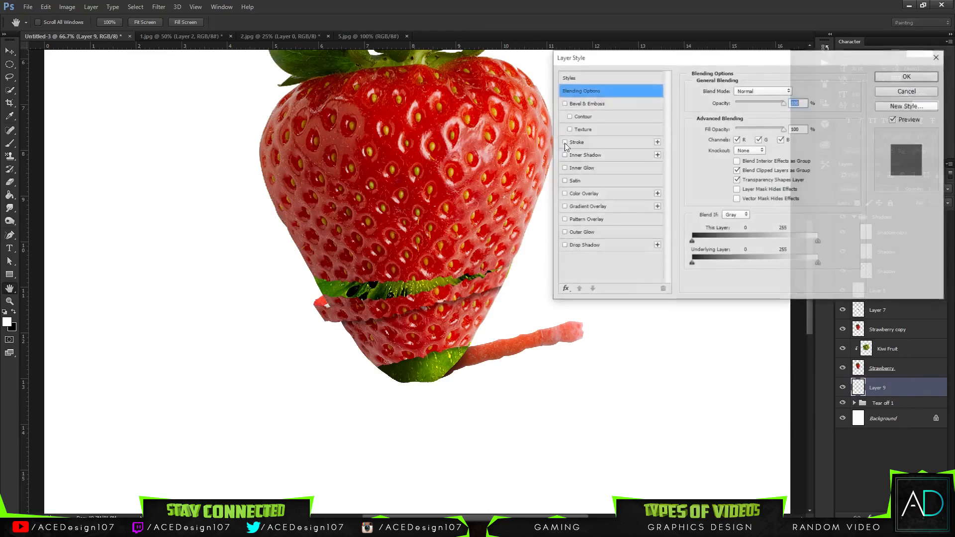
left_click(581, 155)
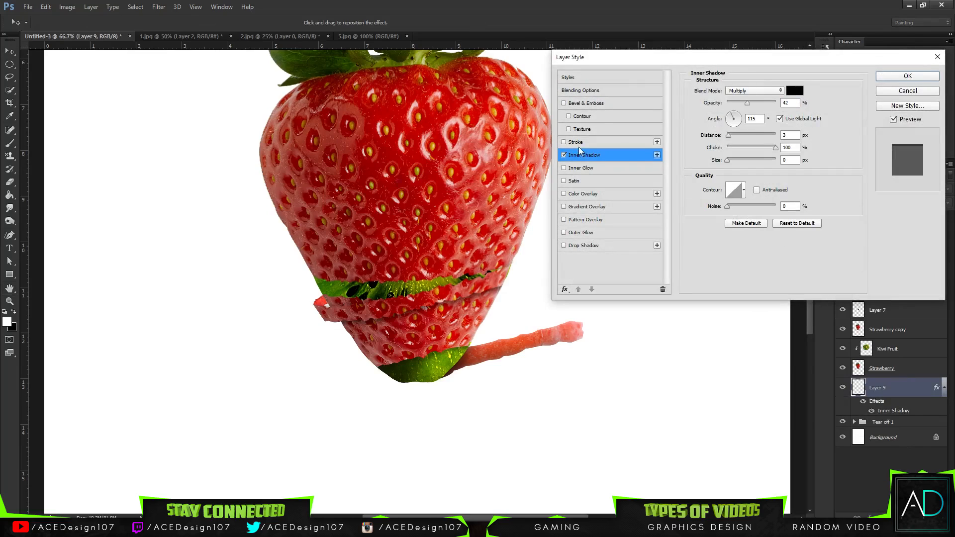
left_click_drag(729, 162, 726, 161)
left_click_drag(747, 103, 766, 102)
left_click_drag(730, 136, 698, 118)
type("0")
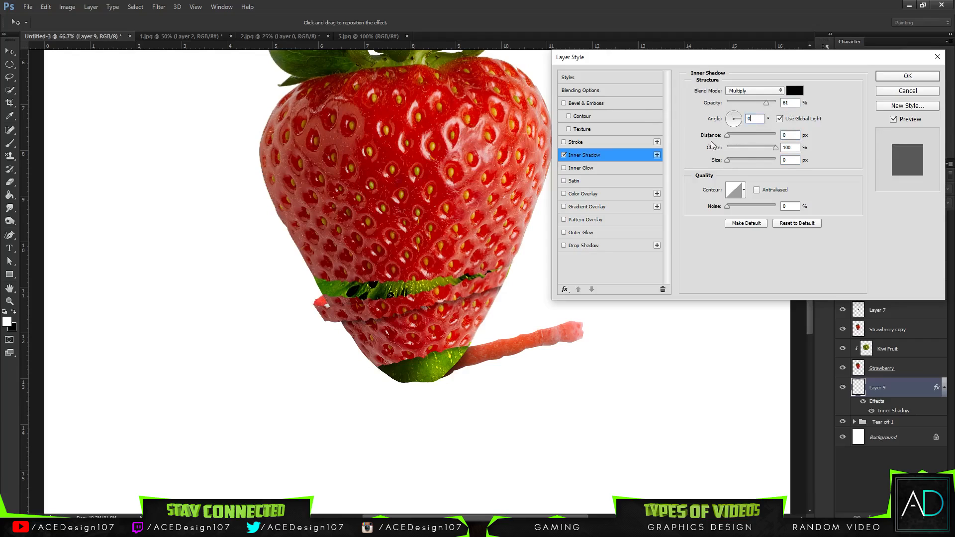
Step: Soften Layer 9's inner shadow with 0% choke, 15 px size and 60% opacity, and apply the style
mouse_move(735, 159)
left_mouse_down()
mouse_move(742, 147)
mouse_move(727, 147)
mouse_move(735, 159)
left_mouse_up()
left_click(752, 146)
left_click_drag(765, 103, 745, 105)
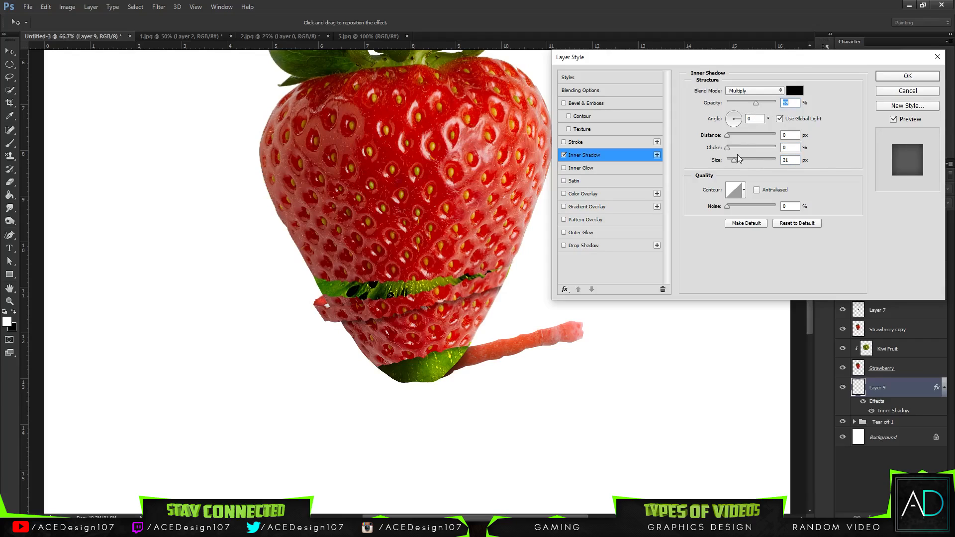
left_click_drag(737, 155, 732, 160)
type("15")
left_click(722, 103)
type("60")
left_click(907, 76)
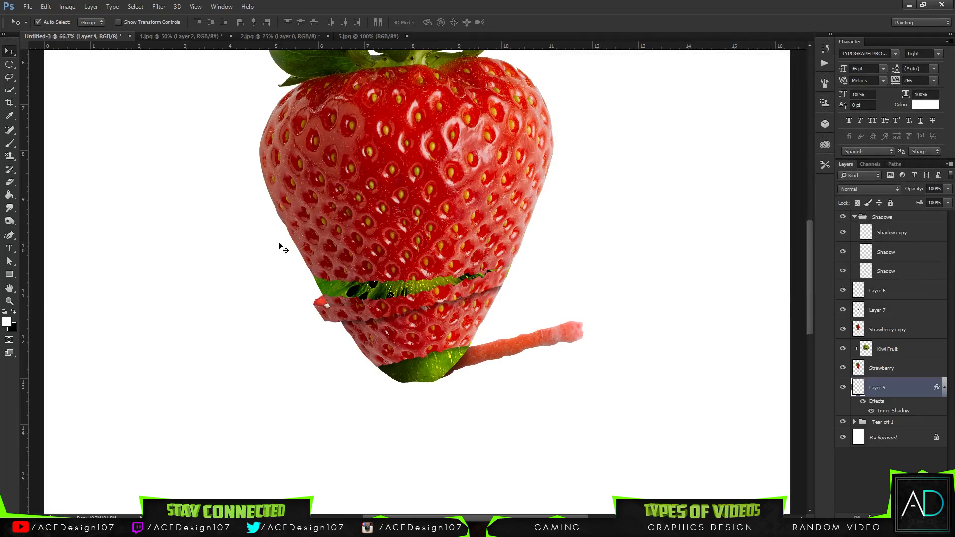
Step: Create a new layer above Layer 9 and clip it to Layer 9
key("ctrl+0")
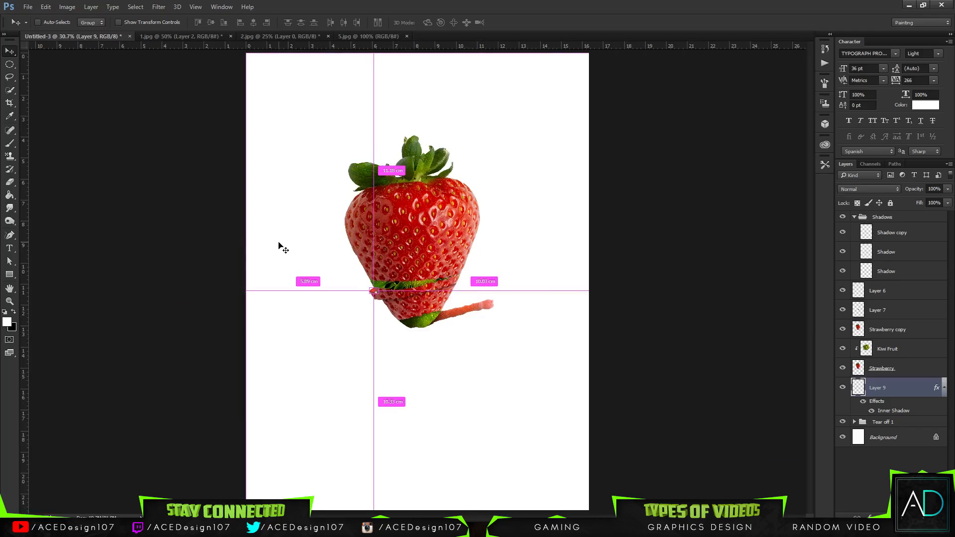
key("ctrl+plus")
key("ctrl+plus")
key("ctrl+plus")
key("ctrl+plus")
key("ctrl+plus")
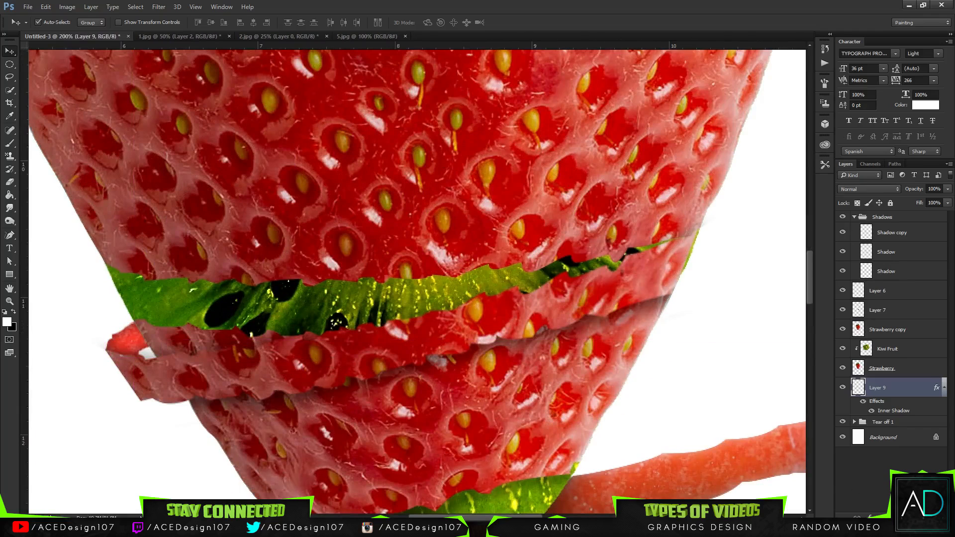
key("ctrl+shift+alt+n")
right_click(869, 382)
left_click(800, 252)
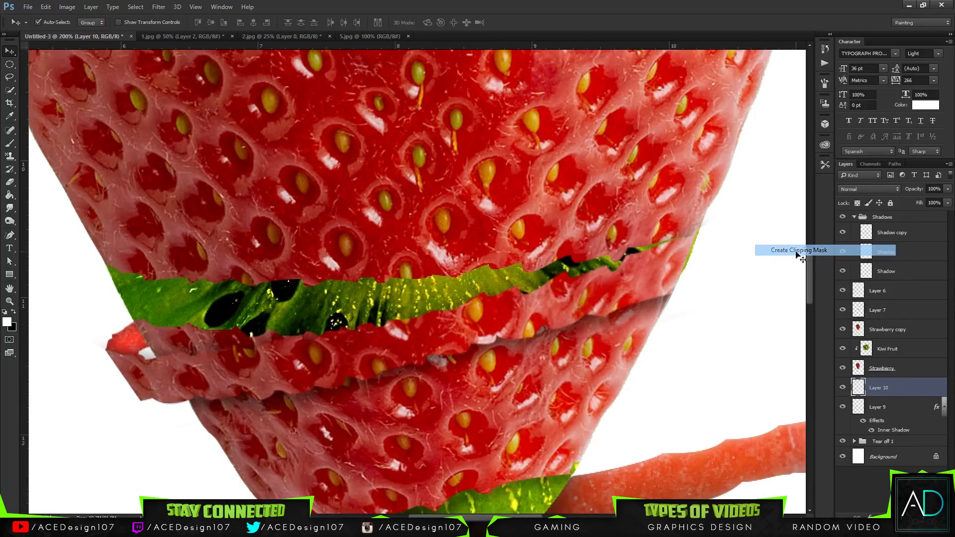
Step: Set up the Brush tool with a 50 px size for shading the peel's left end
scroll(418, 279, "left", 10)
key("b")
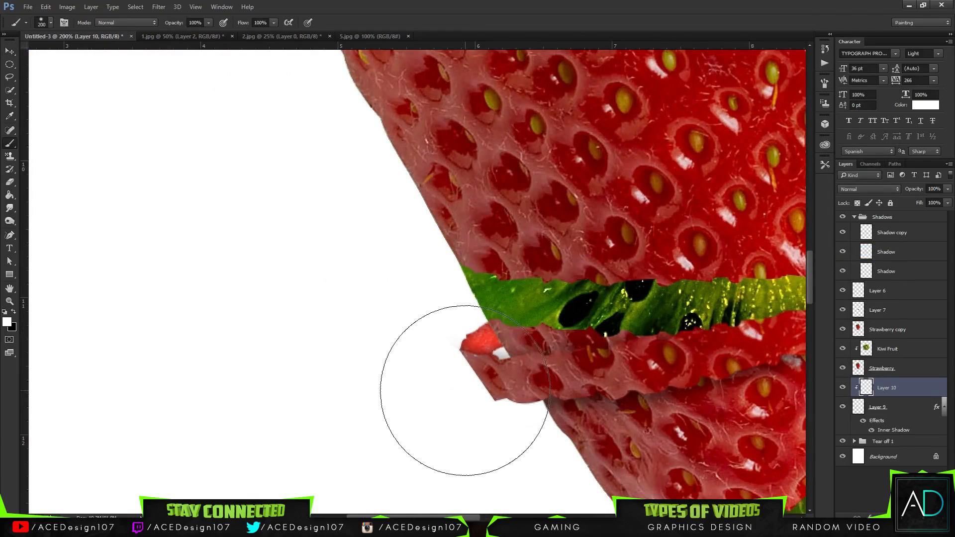
left_click(42, 25)
left_click_drag(103, 54, 81, 53)
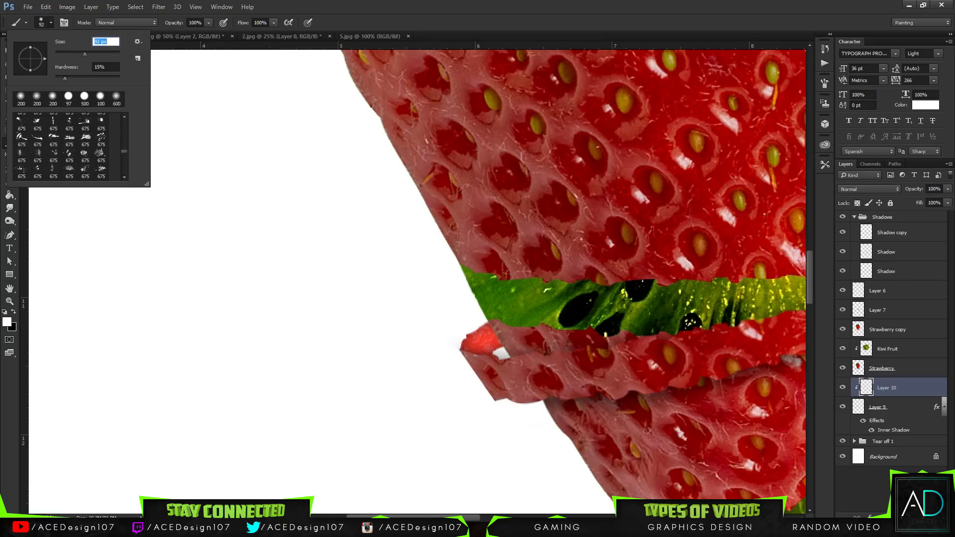
type("50")
key("Return")
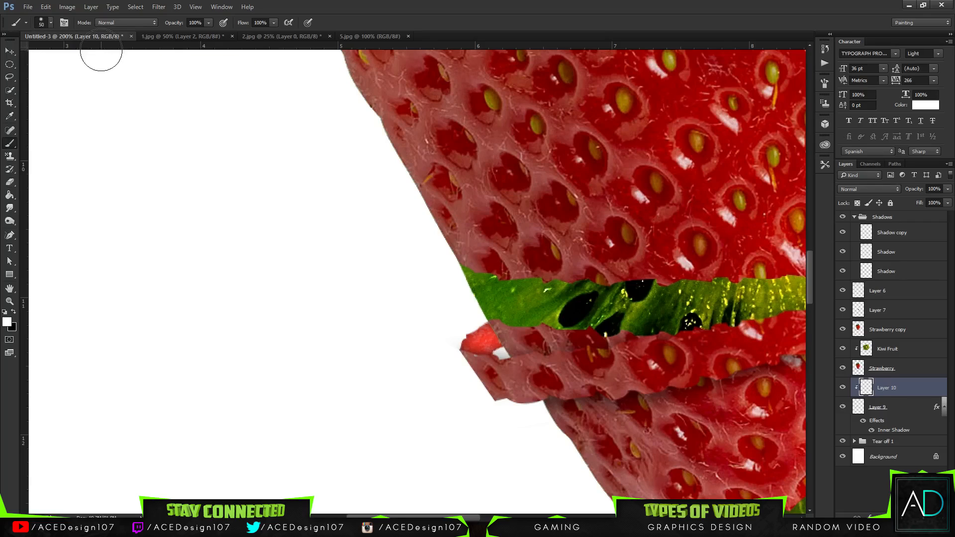
left_click(43, 23)
key("Return")
Step: Paint black shading over the left tip of the torn peel and set the clipped layer's opacity to 36%
left_click(14, 311)
left_click_drag(454, 363, 480, 378)
mouse_move(445, 329)
left_mouse_down()
mouse_move(443, 352)
mouse_move(445, 333)
mouse_move(430, 336)
left_mouse_up()
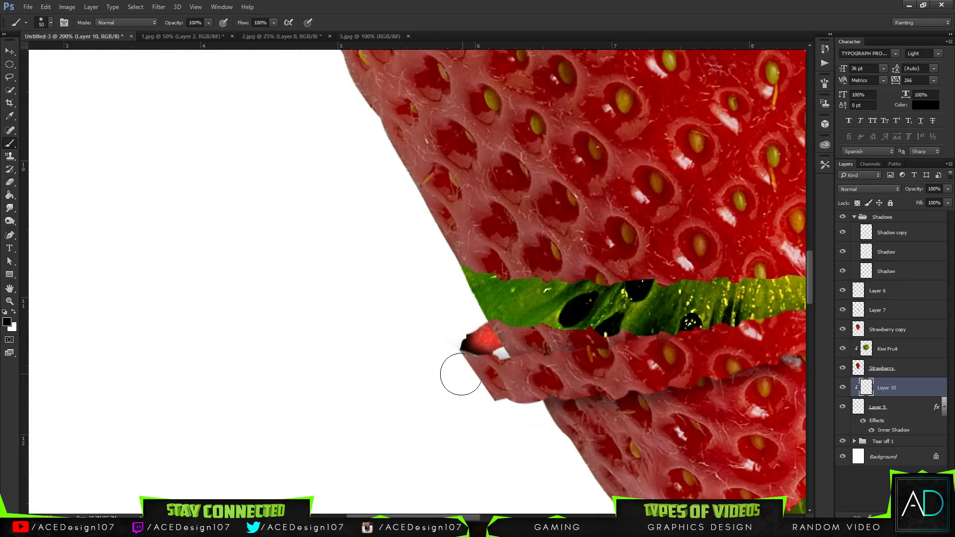
left_click(947, 203)
left_click_drag(942, 201, 917, 203)
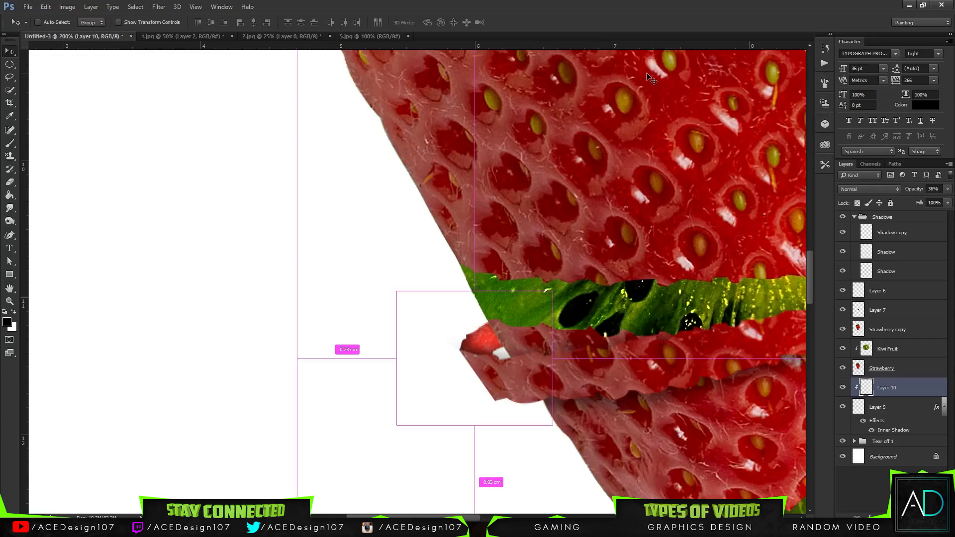
Step: Reduce the clipped shading layer's opacity to 18%
key("ctrl+0")
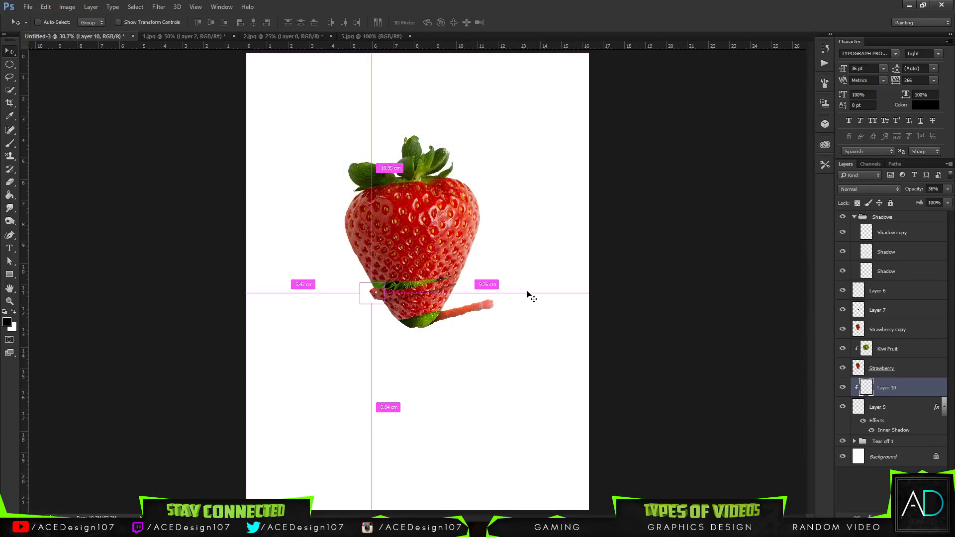
key("ctrl+plus")
key("ctrl+plus")
left_click(948, 189)
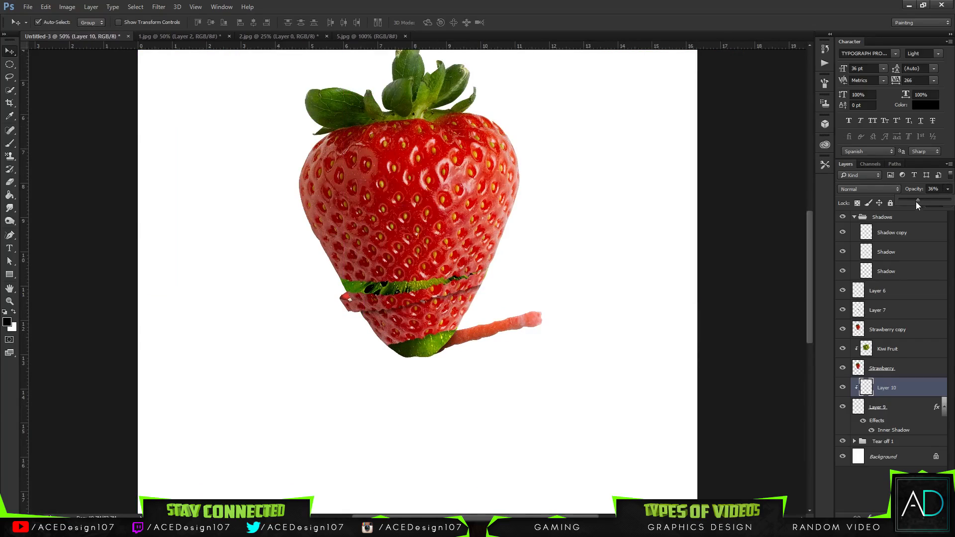
left_click_drag(910, 202, 908, 201)
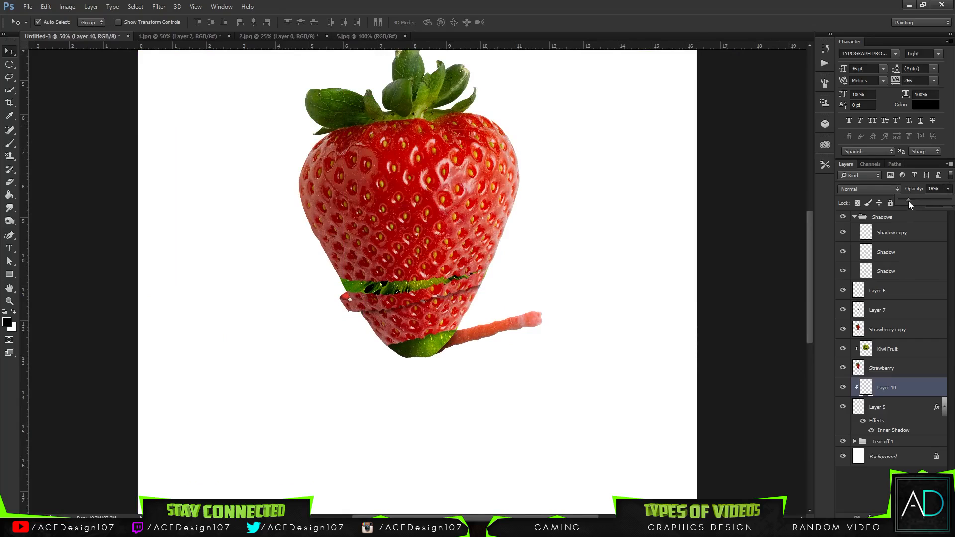
left_click(548, 209)
scroll(443, 289, "down", 2)
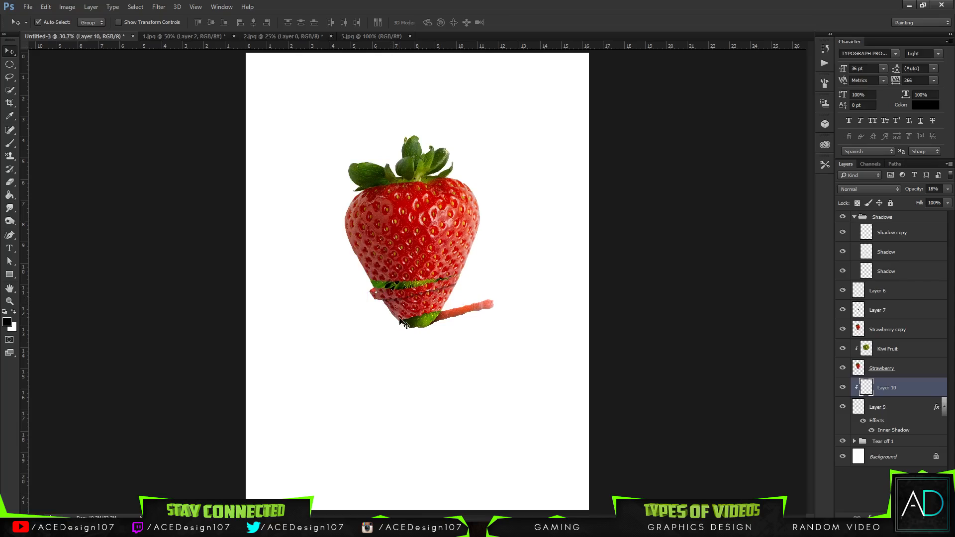
Step: Group Layer 10 with Layer 9 and name the group "Tear off 2"
left_click(895, 414, "ctrl")
key("ctrl+g")
double_click(878, 383)
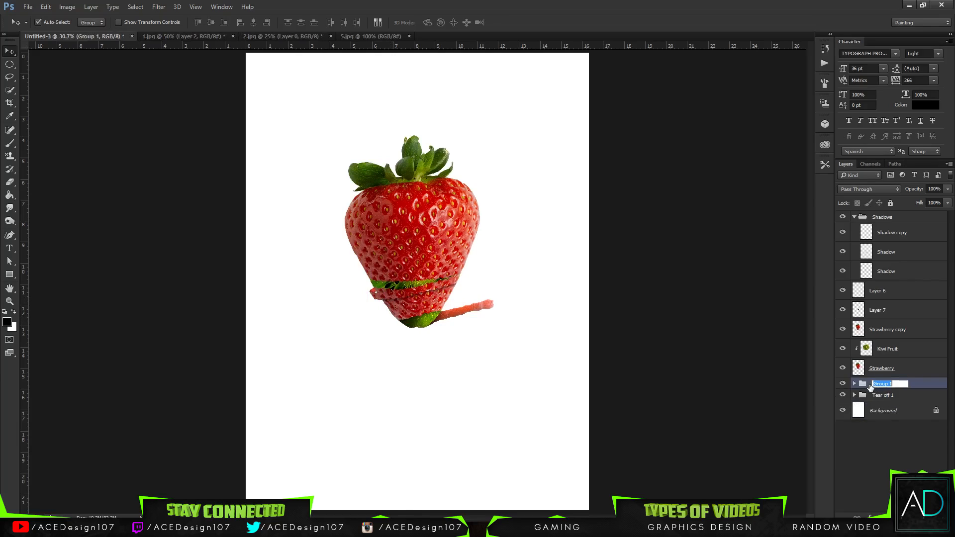
type("Tear off 2")
key("Return")
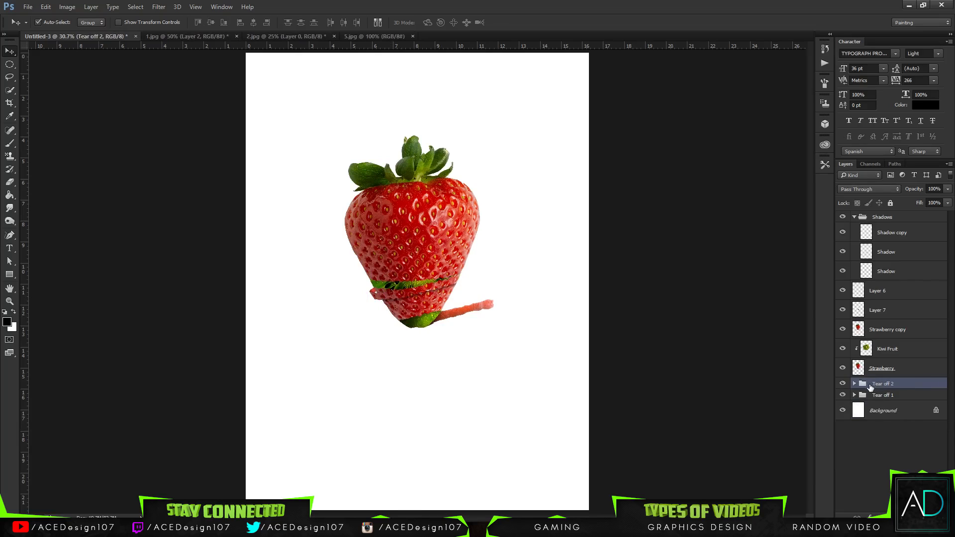
Step: Compare Layer 6 and Layer 7 by toggling their visibility, and delete Layer 6
left_click(898, 293)
left_click(842, 291)
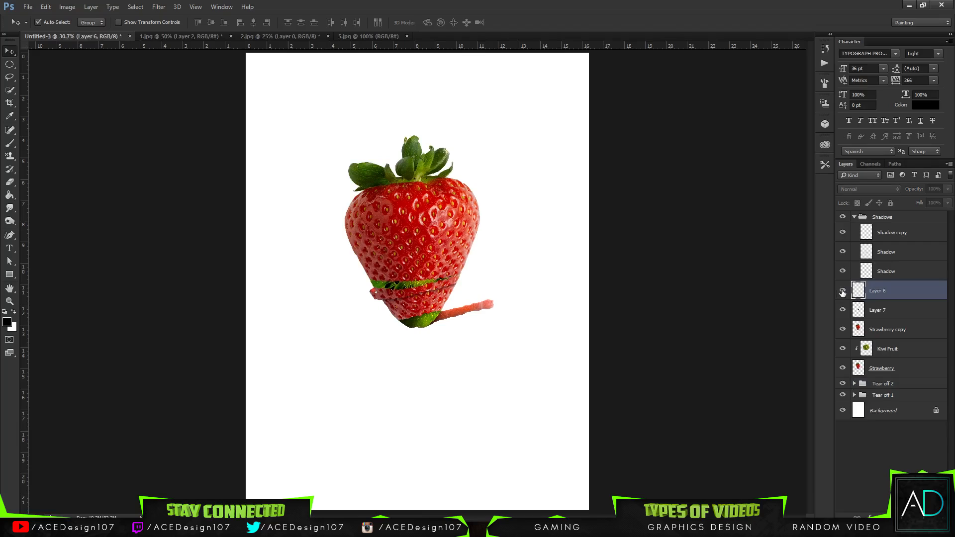
left_click(841, 291)
left_click(840, 311)
left_click(839, 311)
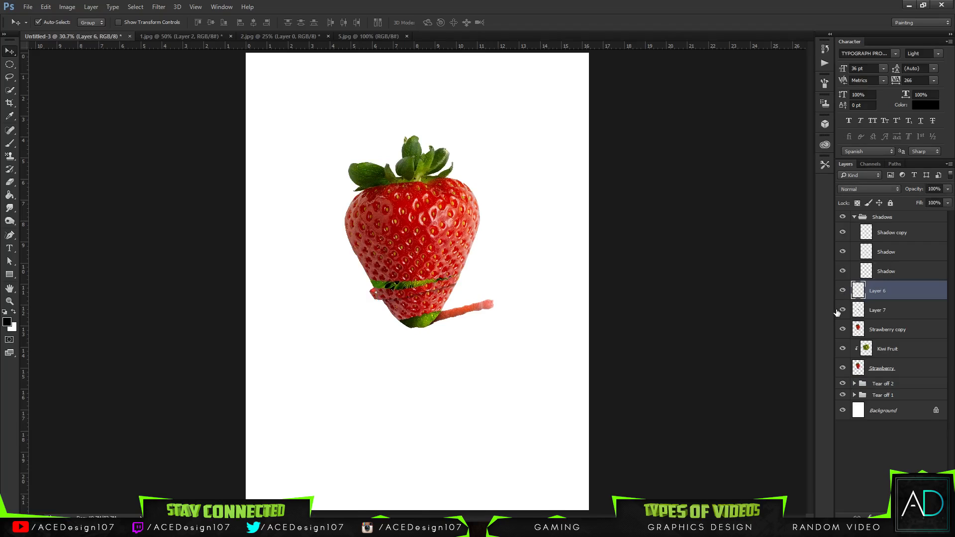
left_click(898, 309, "ctrl")
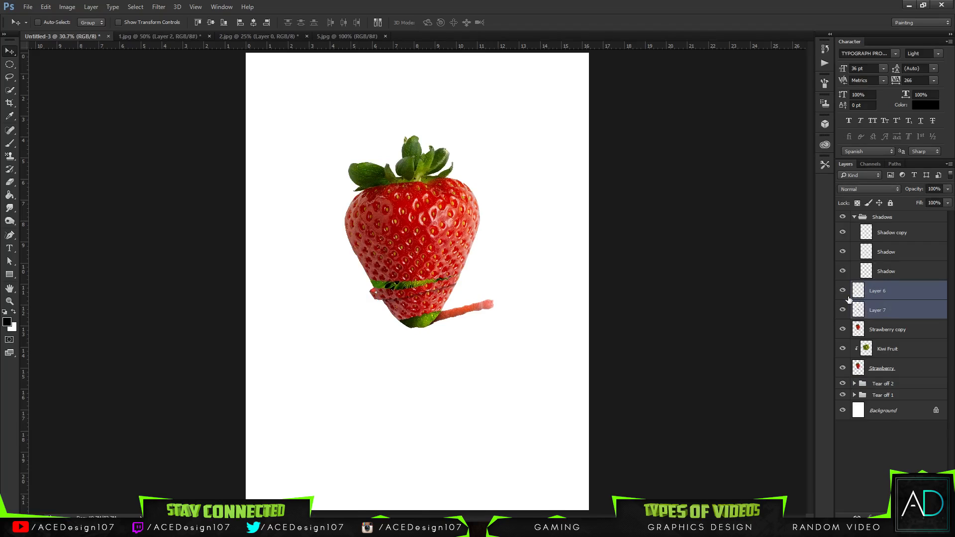
left_click(841, 308)
left_click(841, 308)
left_click(842, 309)
left_click(842, 309)
left_click(842, 290)
left_click(842, 291)
left_click(842, 290)
left_click(888, 296)
key("Delete")
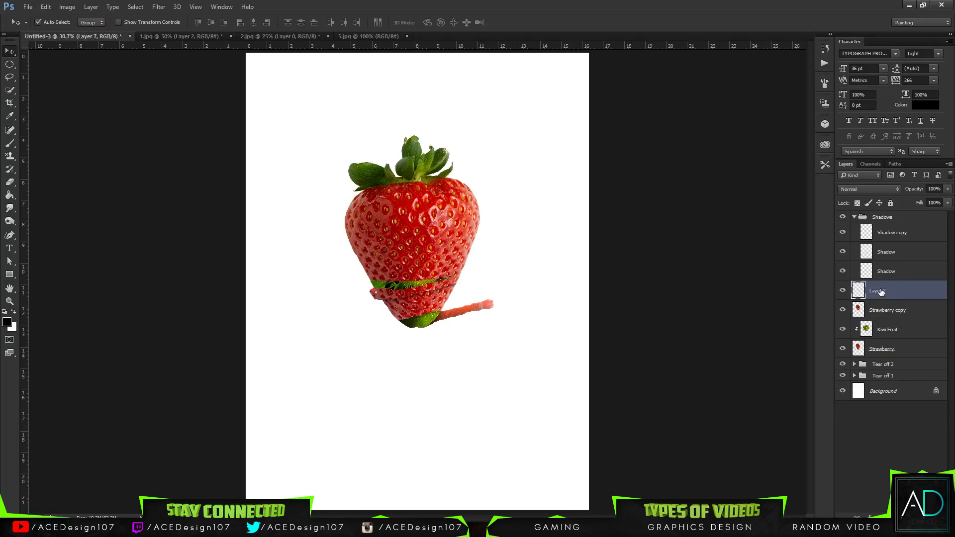
Step: Rename Layer 7 as "Ripp off"
double_click(881, 291)
type("T")
key("Escape")
double_click(881, 293)
key("Return")
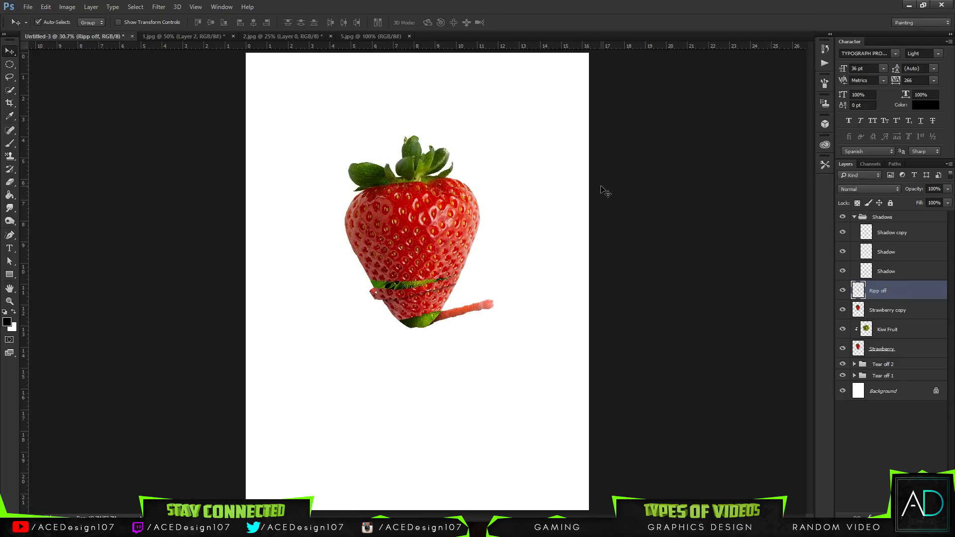
Step: Adjust the Ripp off layer with Hue/Saturation, shifting the hue slightly negative and raising the saturation to +16
key("ctrl+plus")
key("ctrl+plus")
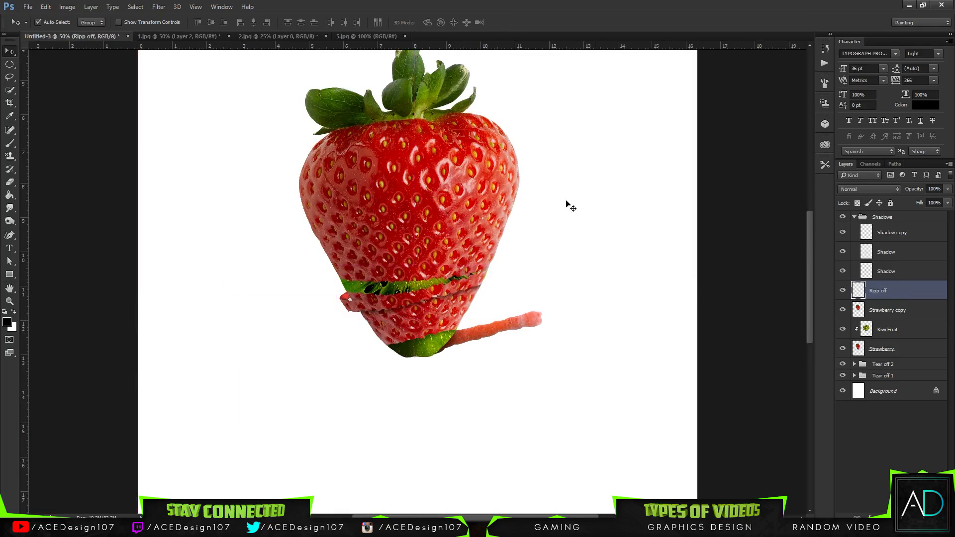
key("ctrl+u")
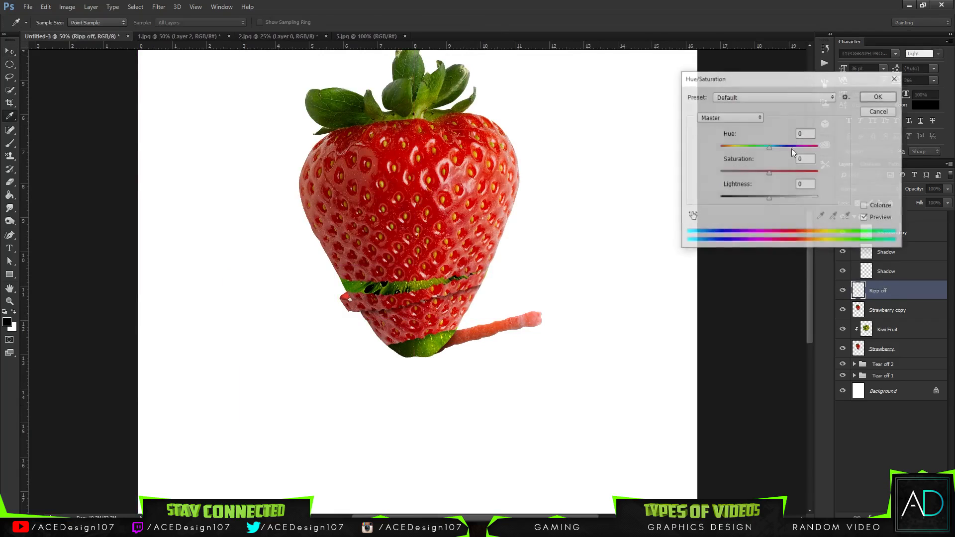
left_click_drag(769, 148, 794, 172)
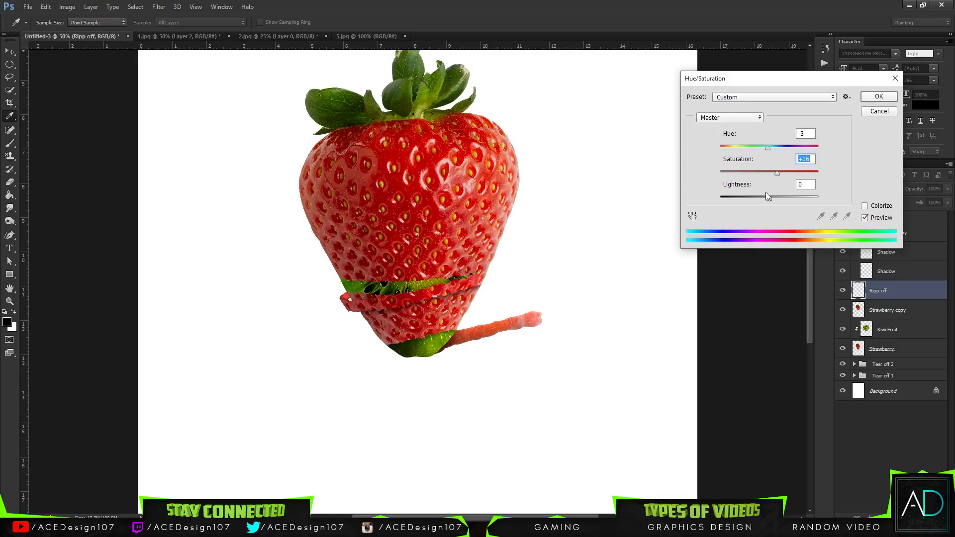
mouse_move(765, 194)
left_mouse_down()
mouse_move(779, 194)
mouse_move(768, 189)
left_mouse_up()
left_click_drag(771, 145, 766, 144)
left_click(870, 97)
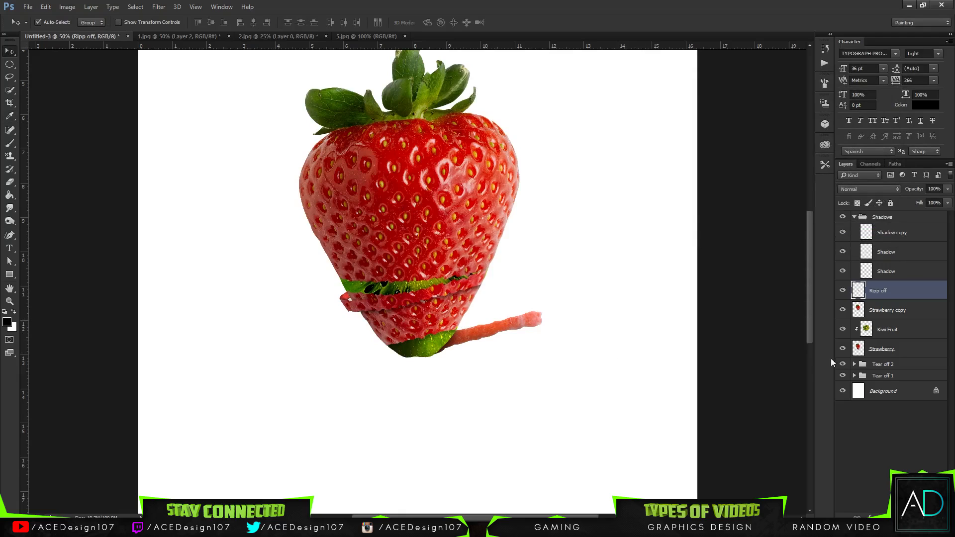
Step: Create a new empty layer directly above the Strawberry copy layer
left_click(898, 314)
left_click(921, 518)
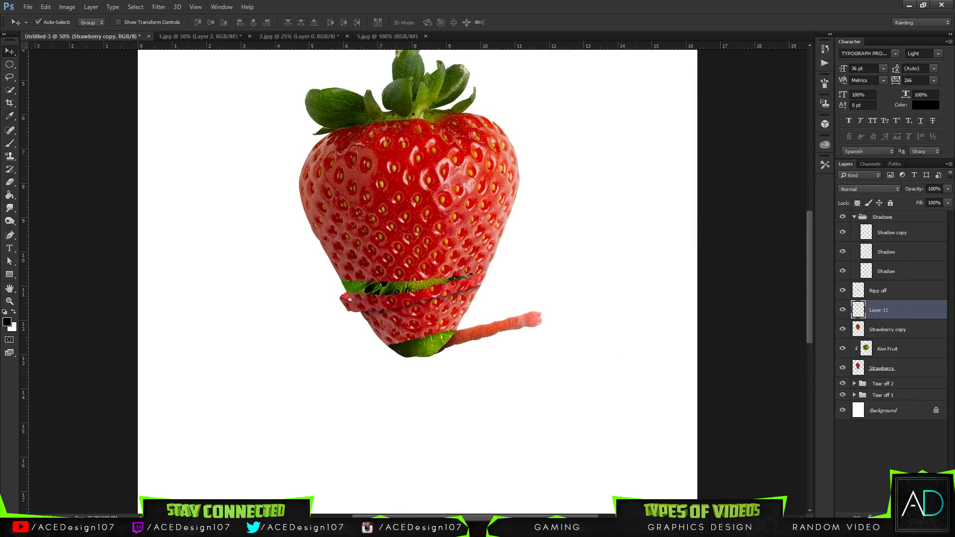
Step: Clip Layer 11 to the Strawberry copy layer and set a 350 px brush with reduced hardness
right_click(905, 308)
left_click(822, 251)
key("b")
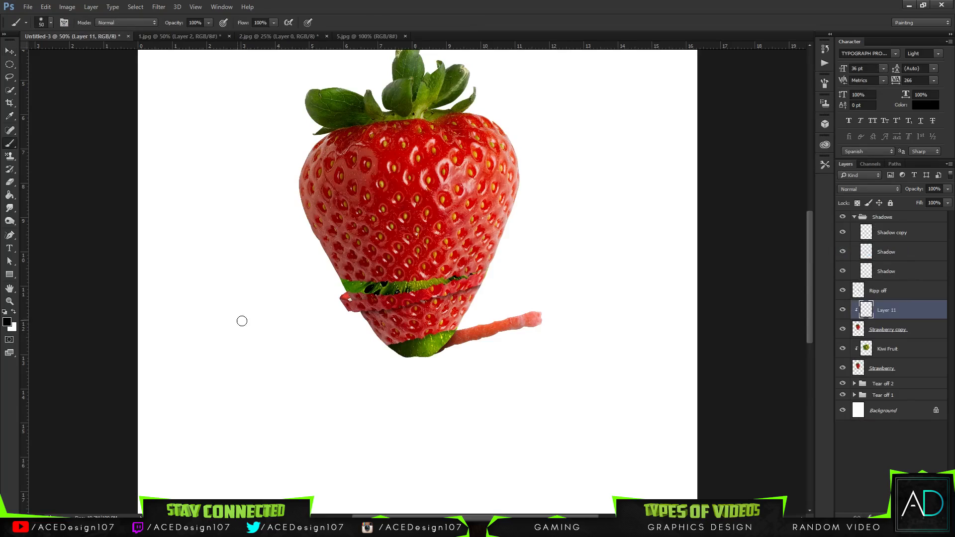
left_click(45, 26)
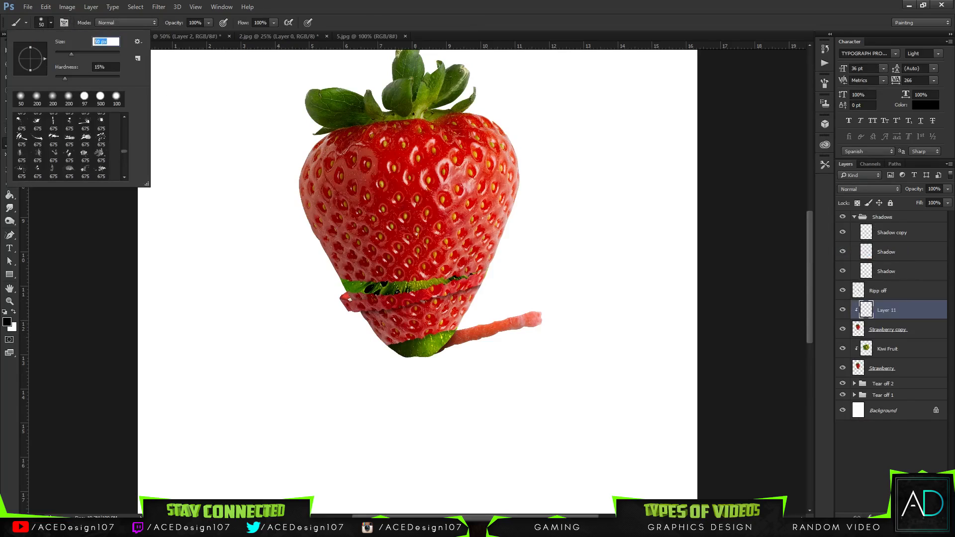
type("350")
key("Return")
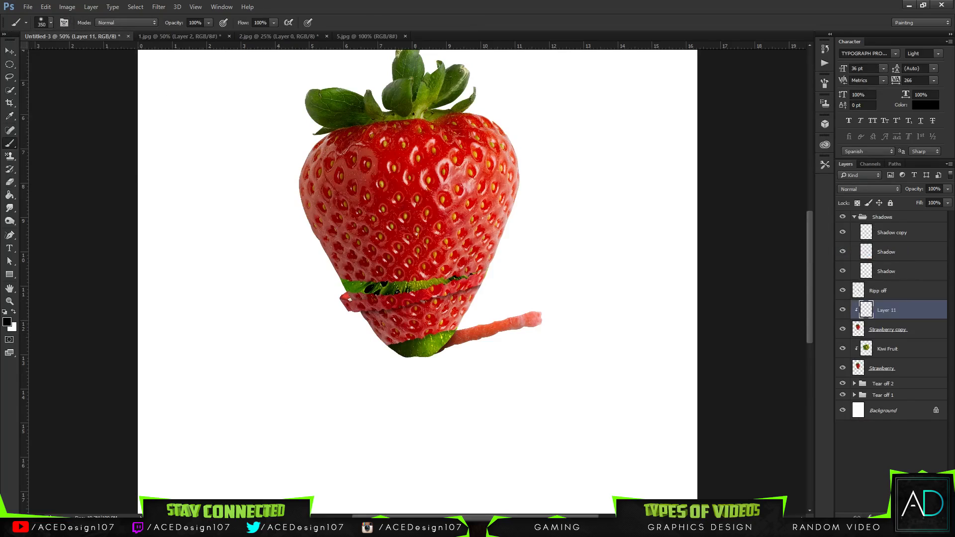
left_click(45, 24)
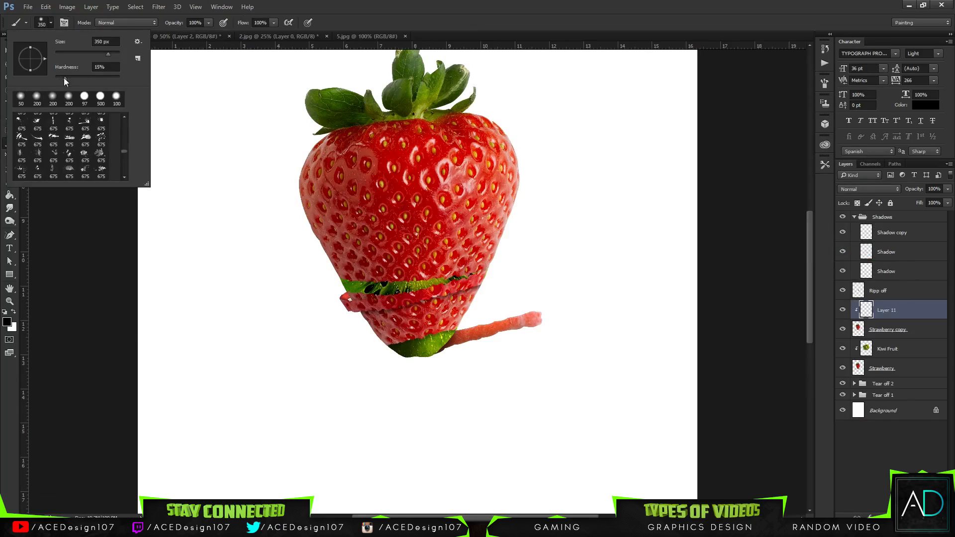
left_click_drag(63, 78, 28, 67)
left_click(584, 3)
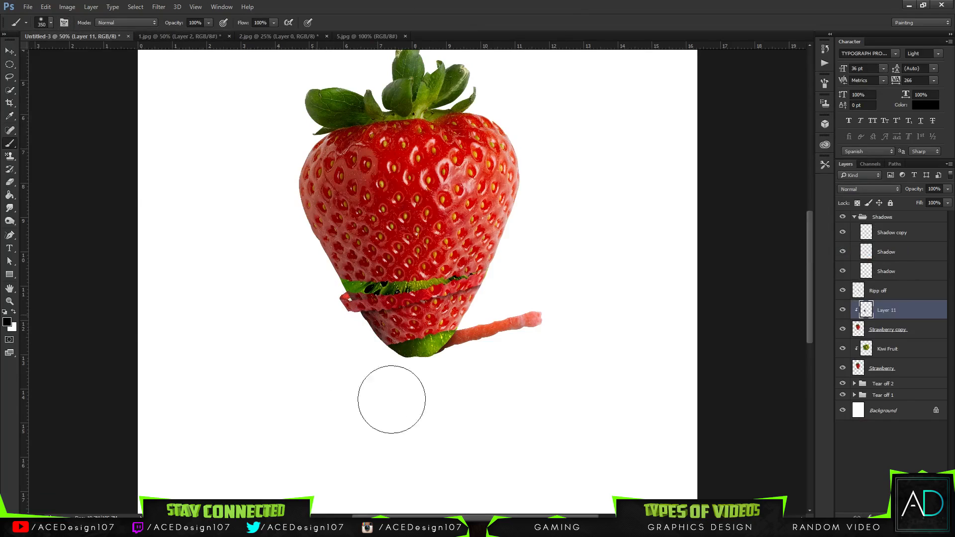
Step: Paint black shading along the strawberry's lower-left edge near the tip and set Layer 11's opacity to 40%
left_click_drag(313, 277, 300, 211)
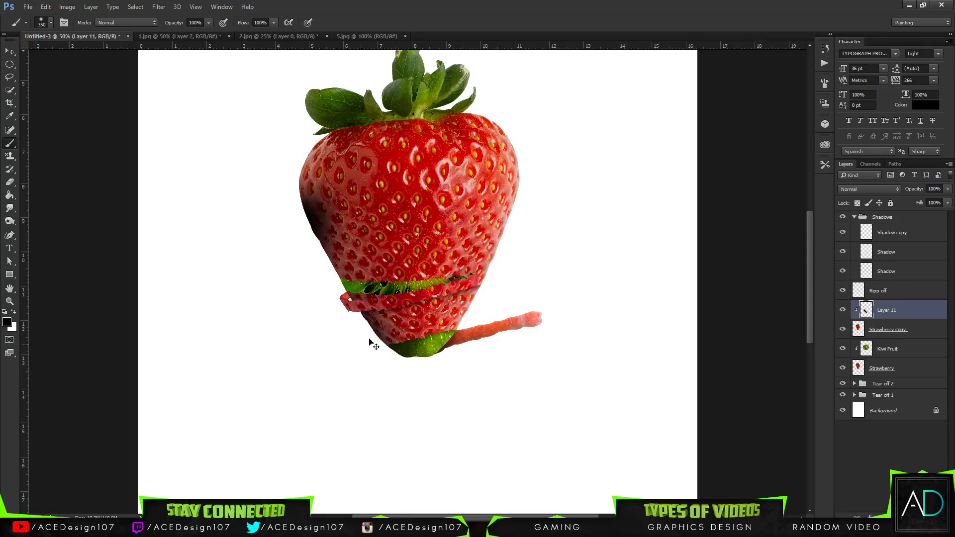
key("ctrl+z")
left_click_drag(368, 335, 462, 415)
left_click(948, 190)
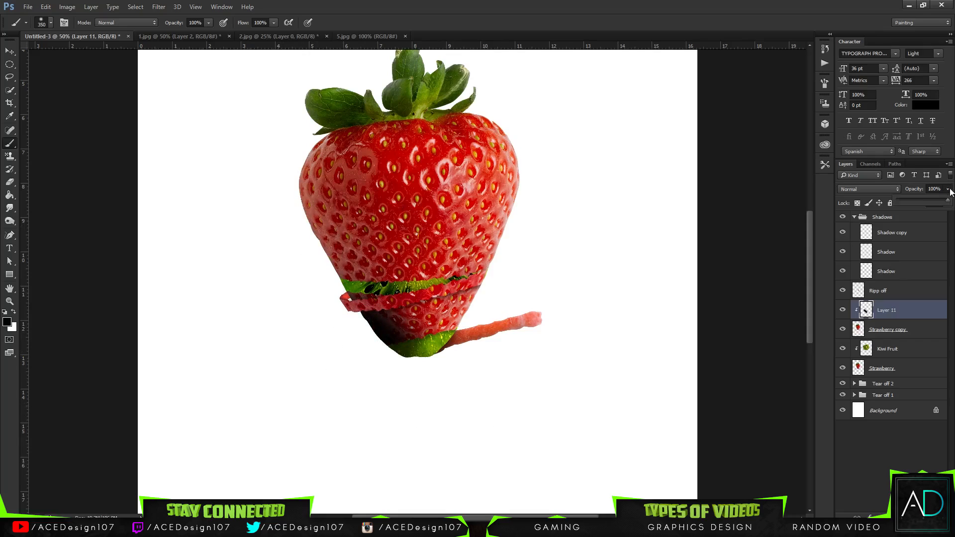
left_click_drag(931, 201, 906, 201)
key("v")
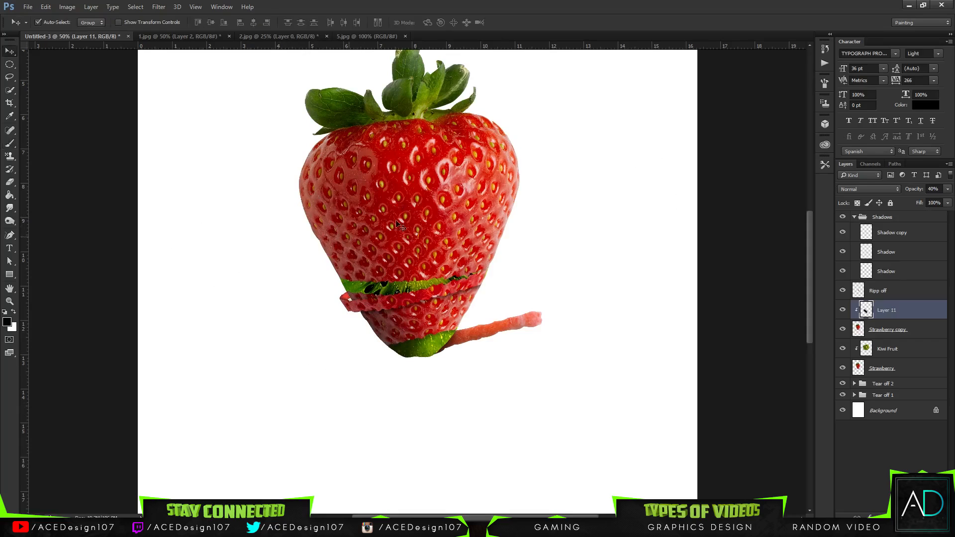
Step: Check the painted shading on the strawberry and delete Layer 11
key("ctrl+minus")
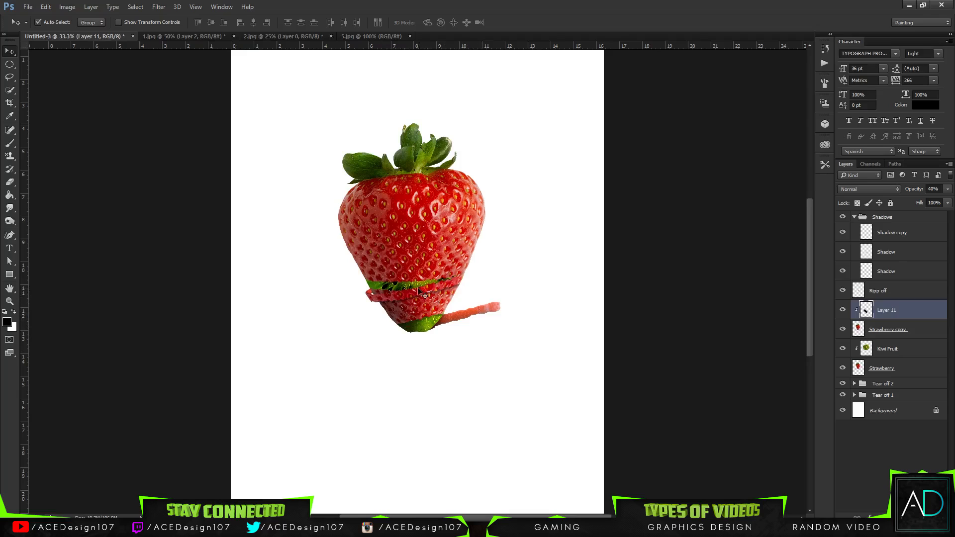
key("ctrl+plus")
key("ctrl+plus")
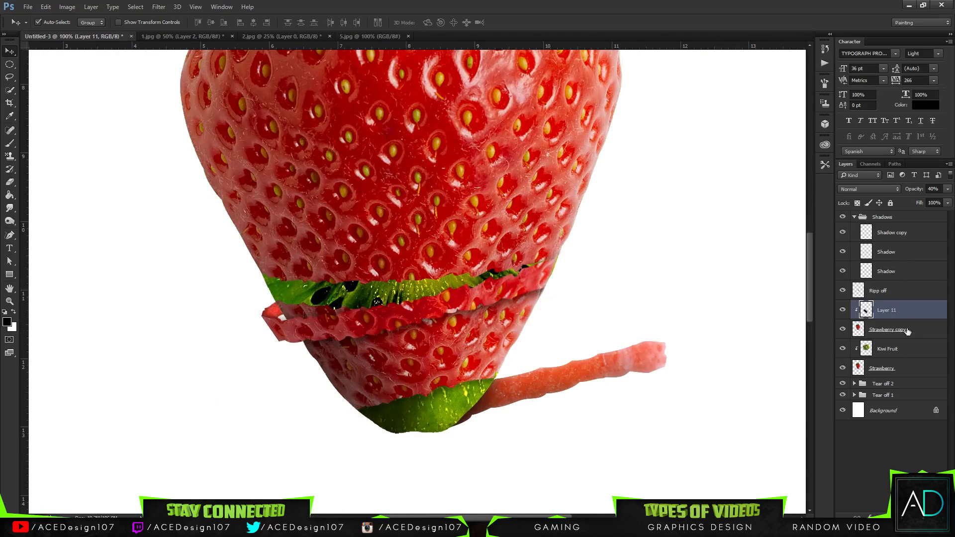
key("Delete")
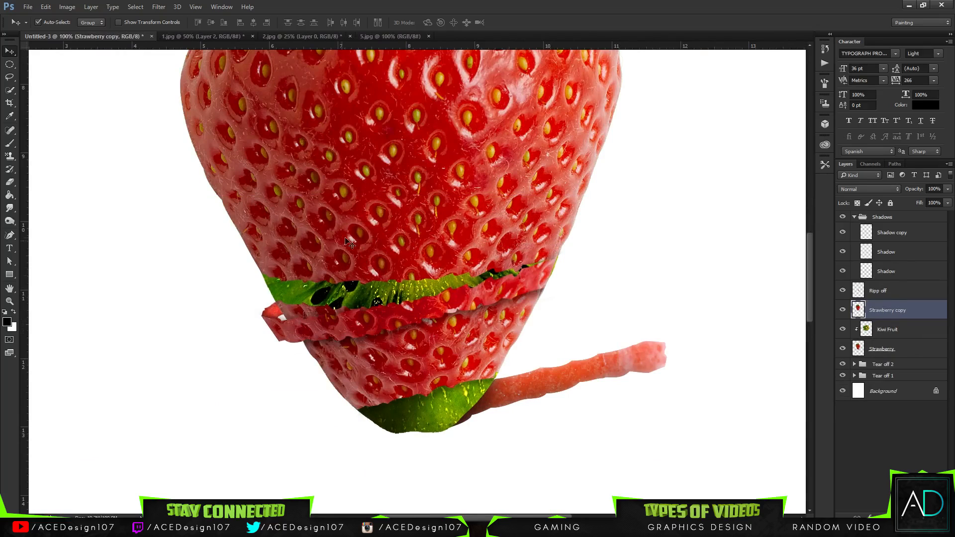
Step: Open the layer style settings of the Strawberry copy layer, and try an Inner Glow before switching it off
right_click(902, 308)
left_click(923, 313)
right_click(894, 316)
left_click(767, 77)
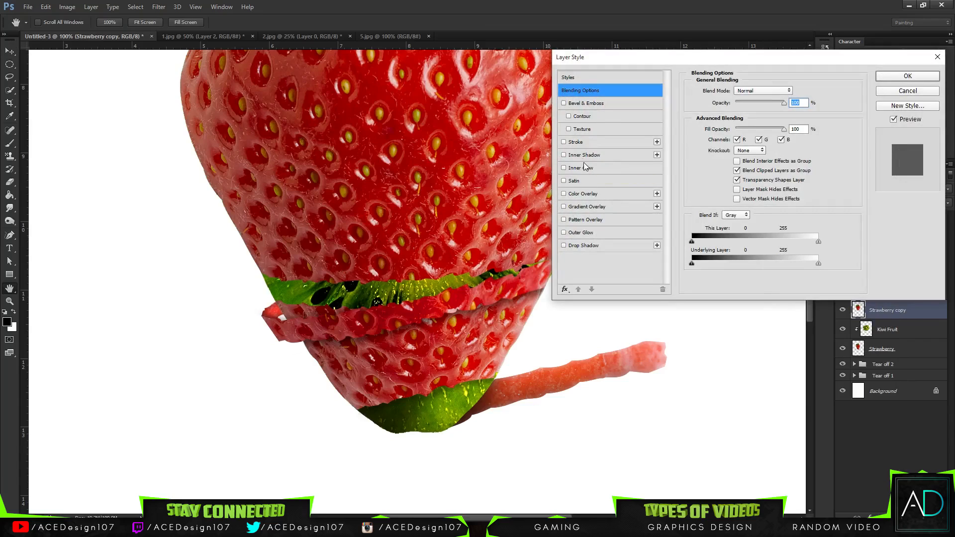
left_click(585, 167)
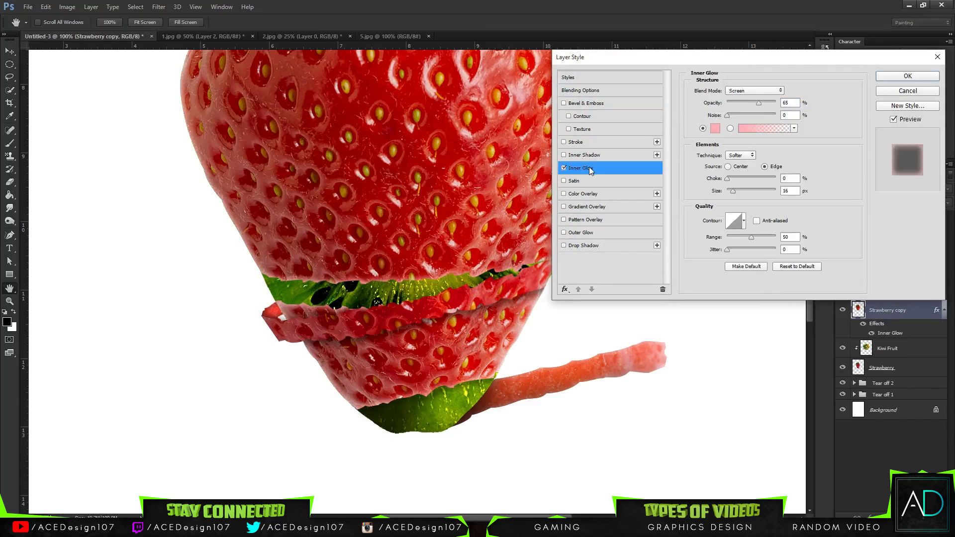
left_click(565, 167)
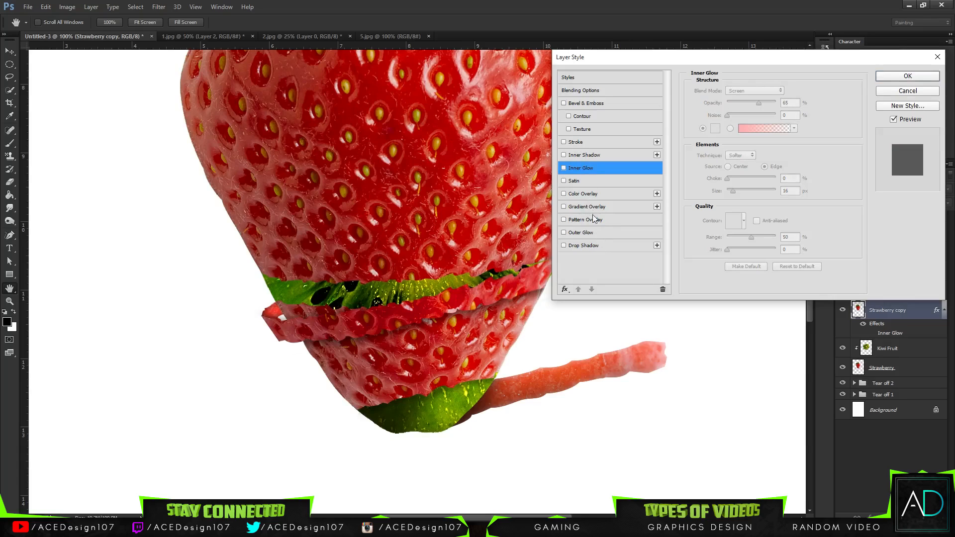
Step: Add a green #0cff00 Outer Glow to the Strawberry copy layer with 26% opacity and a size of 21 px
left_click(591, 234)
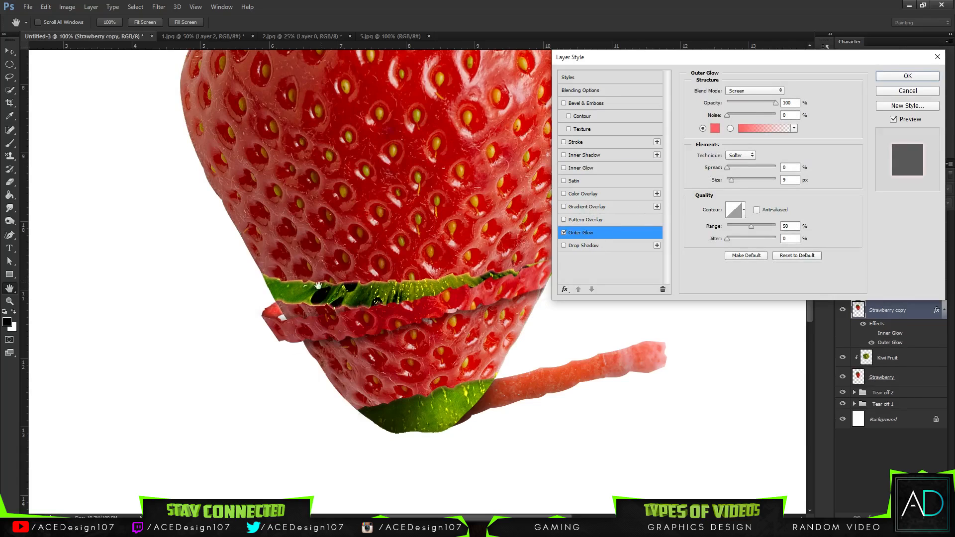
left_click(715, 130)
left_click(508, 194)
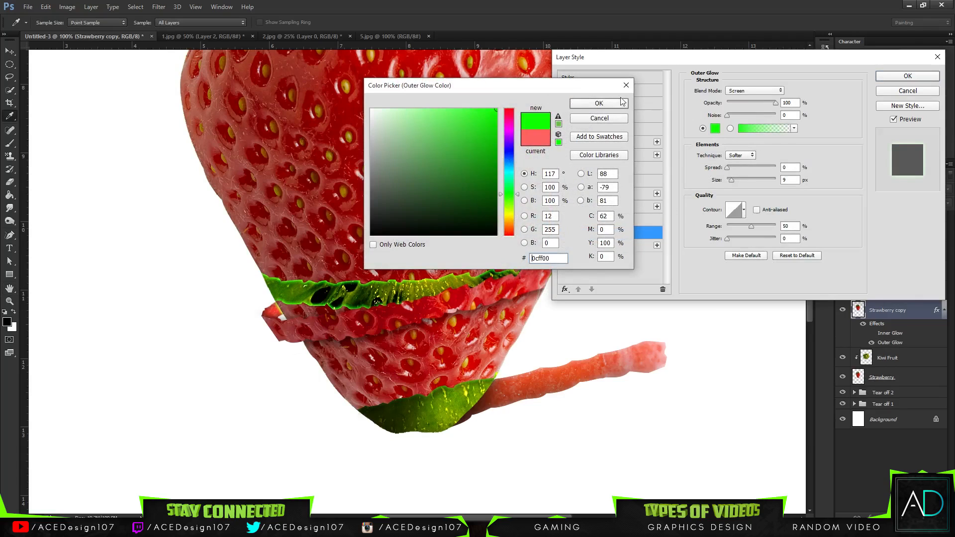
left_click(605, 103)
left_click(757, 104)
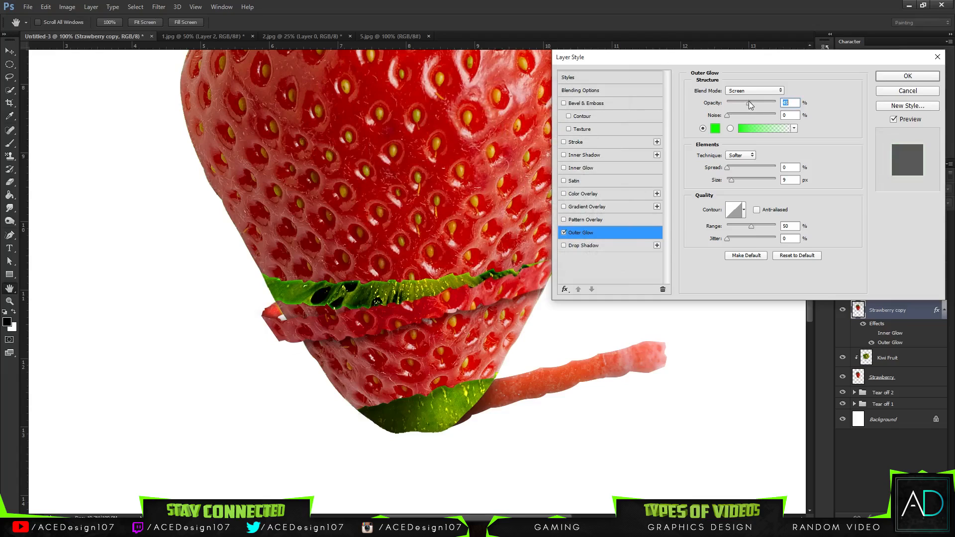
left_click_drag(750, 105, 756, 104)
left_click_drag(731, 180, 734, 187)
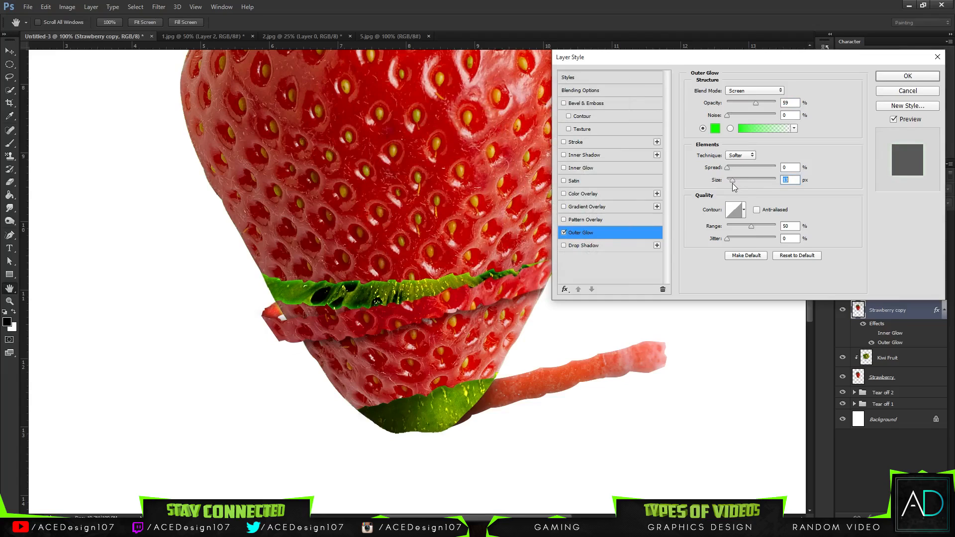
left_click_drag(735, 180, 733, 182)
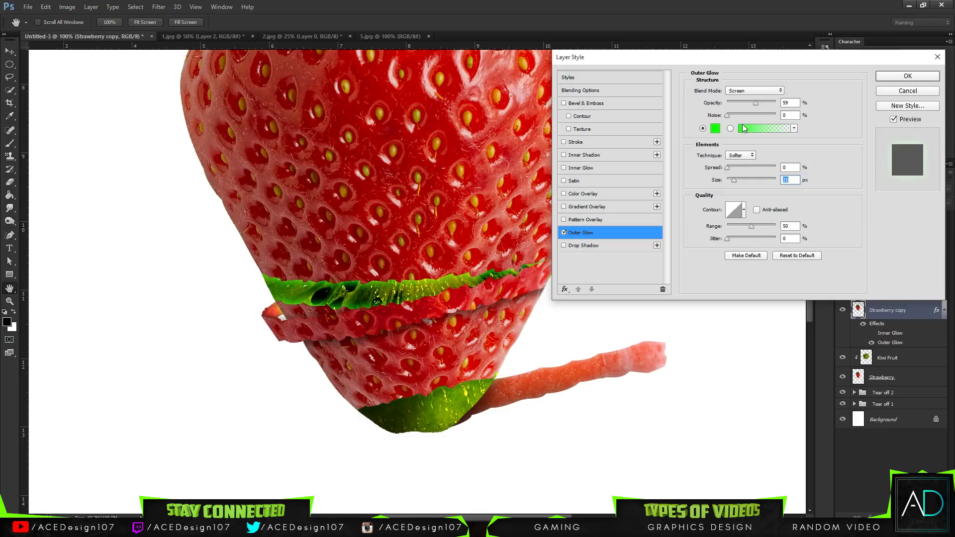
left_click_drag(755, 102, 740, 103)
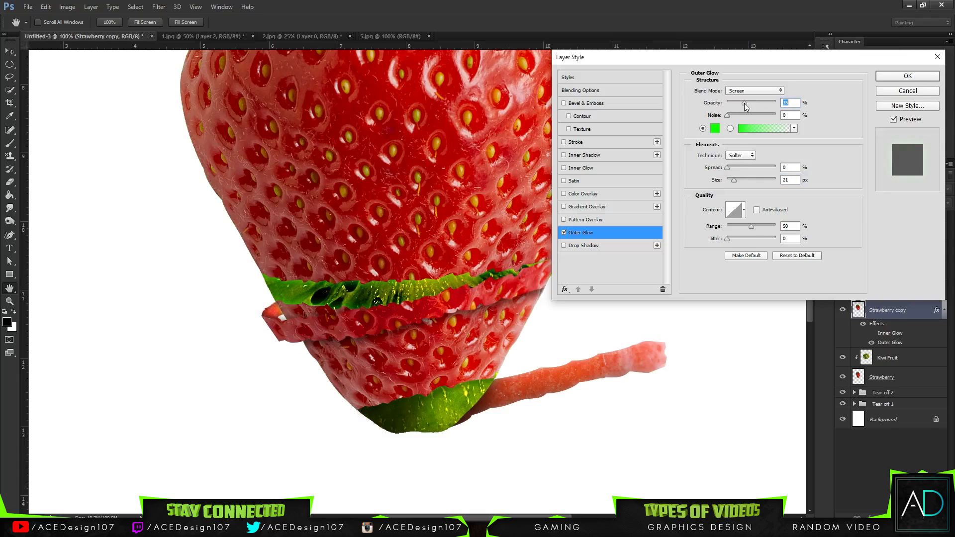
Step: Try a Drop Shadow on the Strawberry copy layer with size 0 px and stronger opacity, and switch it off
left_click(587, 245)
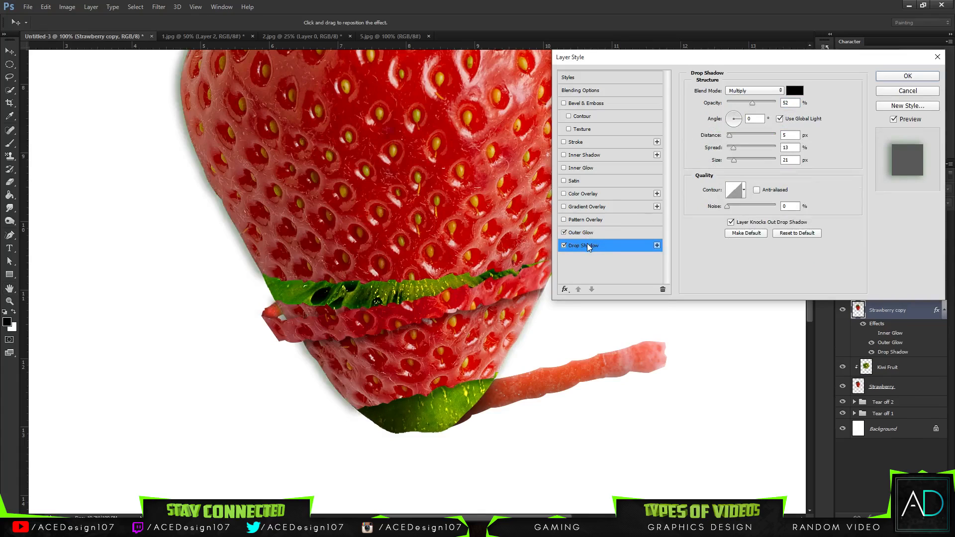
mouse_move(732, 165)
left_mouse_down()
mouse_move(753, 161)
mouse_move(726, 162)
left_mouse_up()
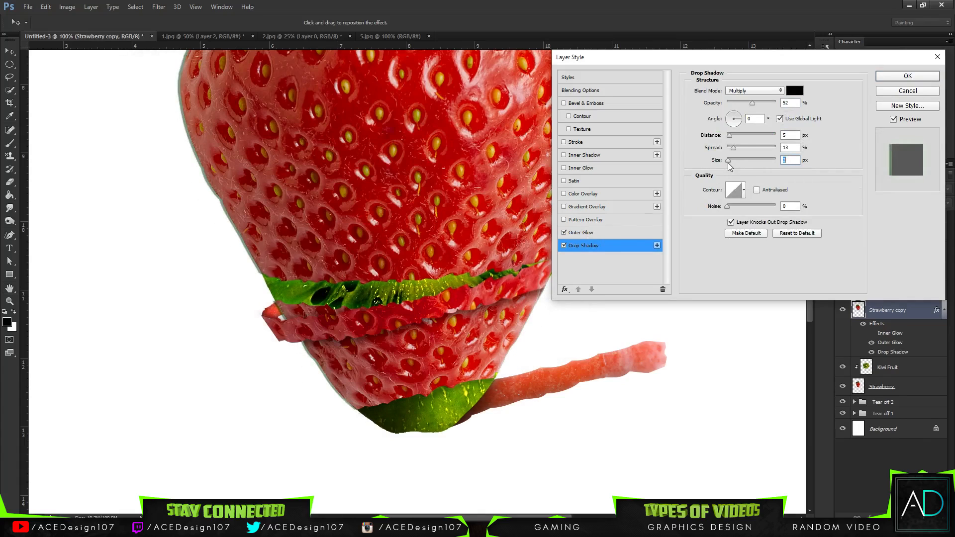
left_click_drag(757, 101, 762, 103)
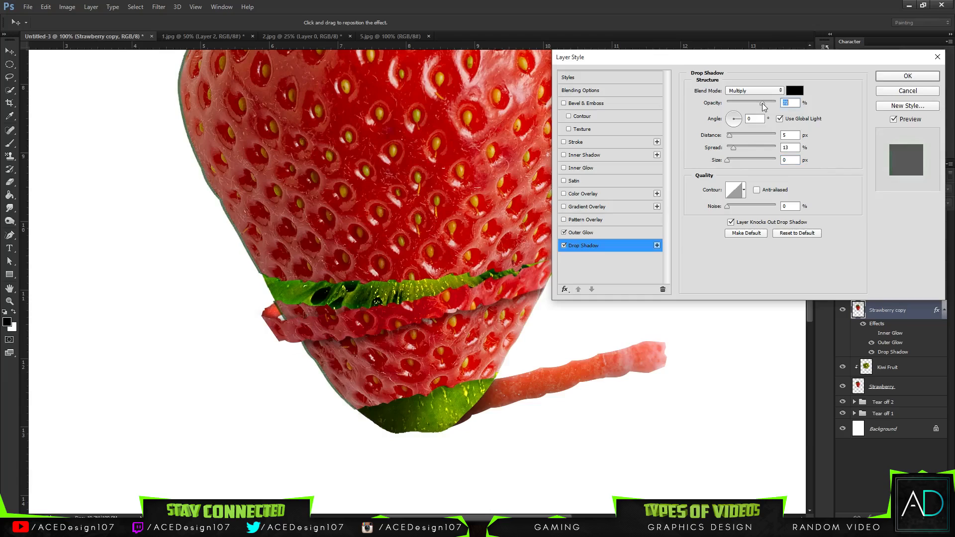
left_click(564, 246)
Step: Set the Outer Glow size to 10 px, apply the layer style, and check the whole image
left_click(581, 232)
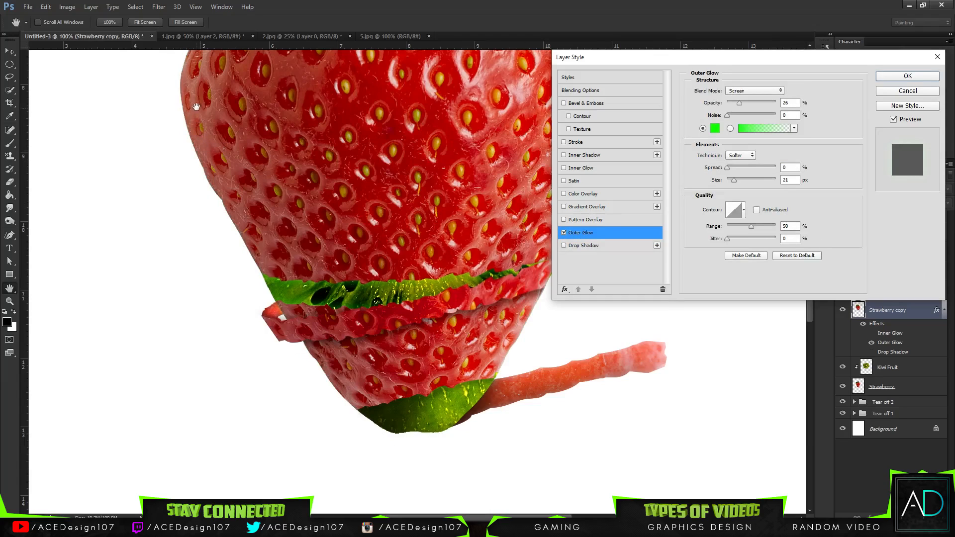
left_click_drag(733, 179, 733, 180)
left_click(908, 75)
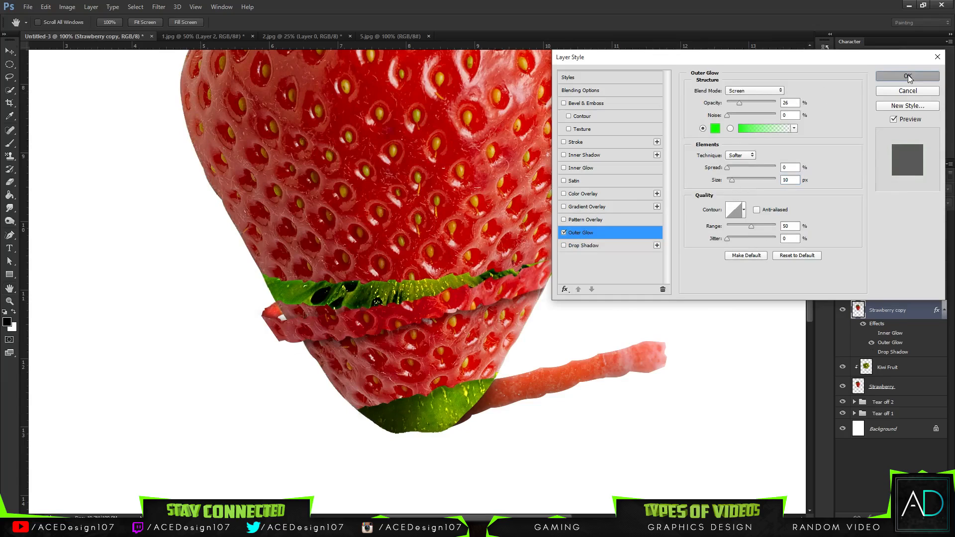
key("v")
key("ctrl+0")
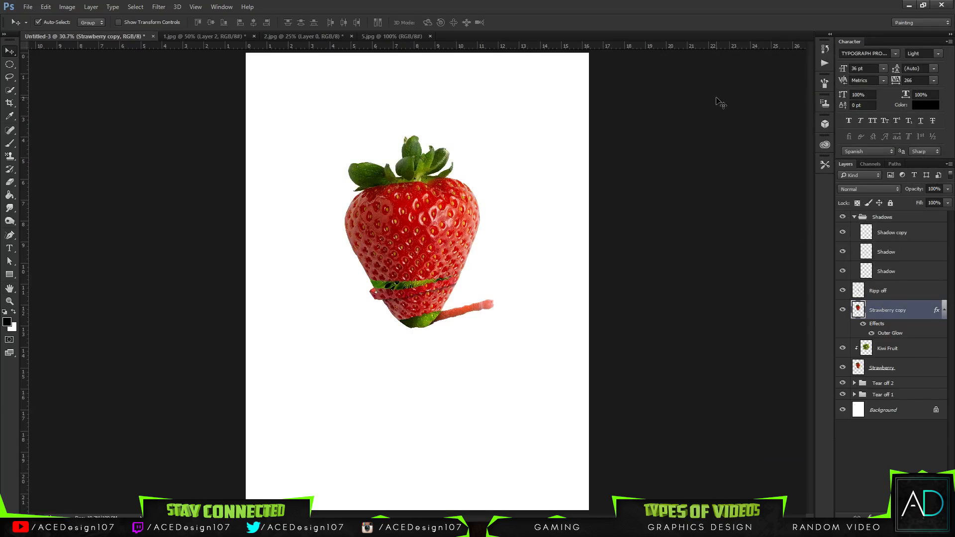
key("ctrl+1")
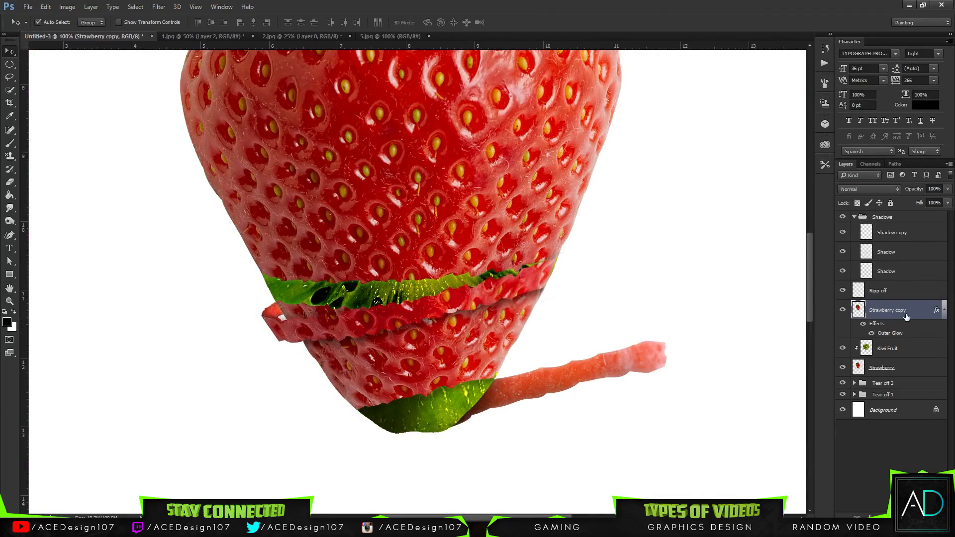
Step: Change the Outer Glow colour of the Strawberry copy layer to yellow
right_click(906, 317)
left_click(796, 75)
left_click(583, 233)
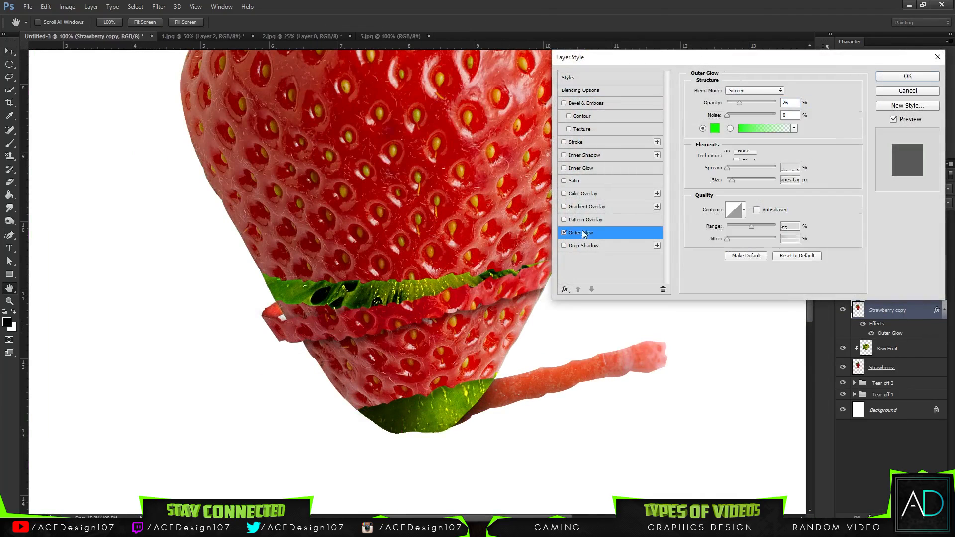
left_click(714, 128)
left_click(508, 215)
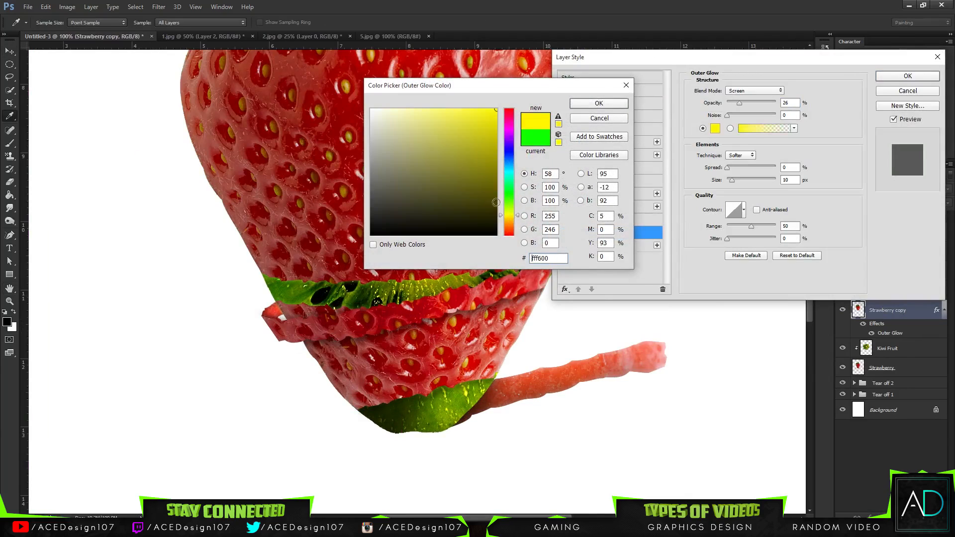
left_click_drag(496, 203, 610, 47)
left_click_drag(511, 220, 510, 214)
left_click(591, 104)
Step: Set the Outer Glow size to 13 px and its opacity to about 36%, apply the style, and review the image
left_click_drag(732, 179, 732, 180)
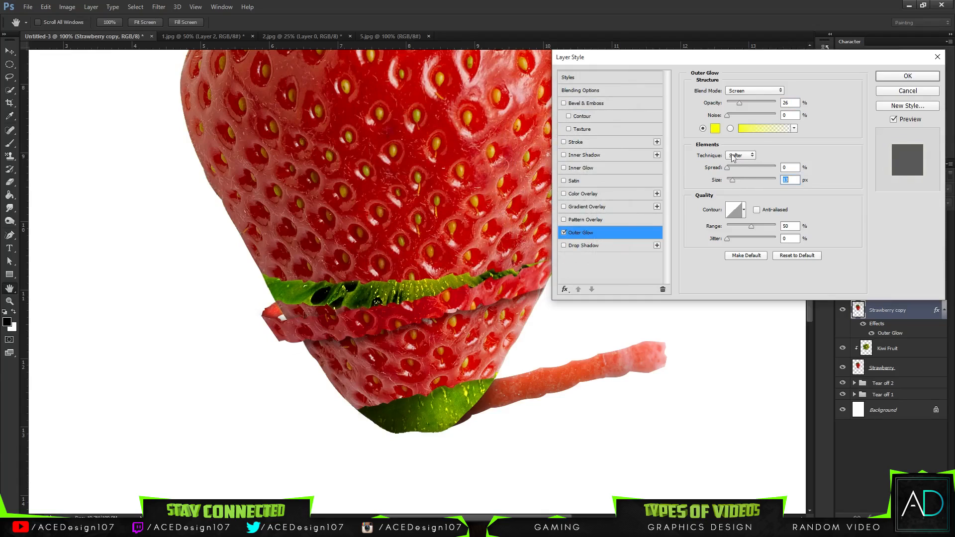
left_click_drag(739, 103, 745, 103)
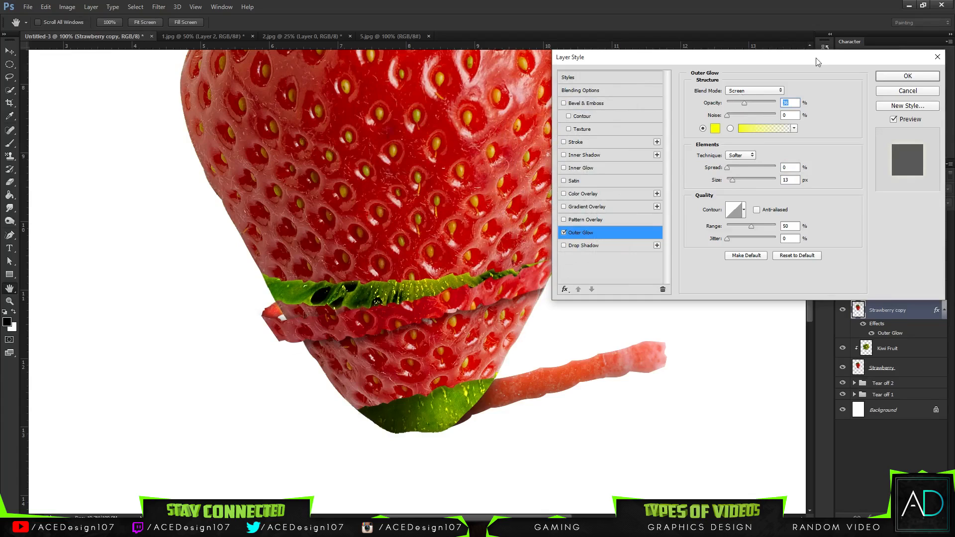
left_click(908, 75)
key("ctrl+0")
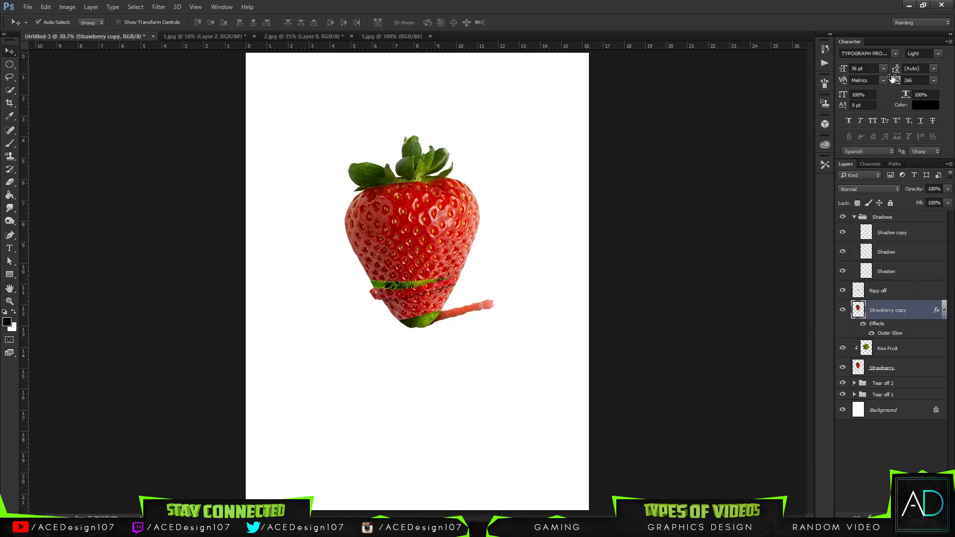
key("ctrl+plus")
key("ctrl+plus")
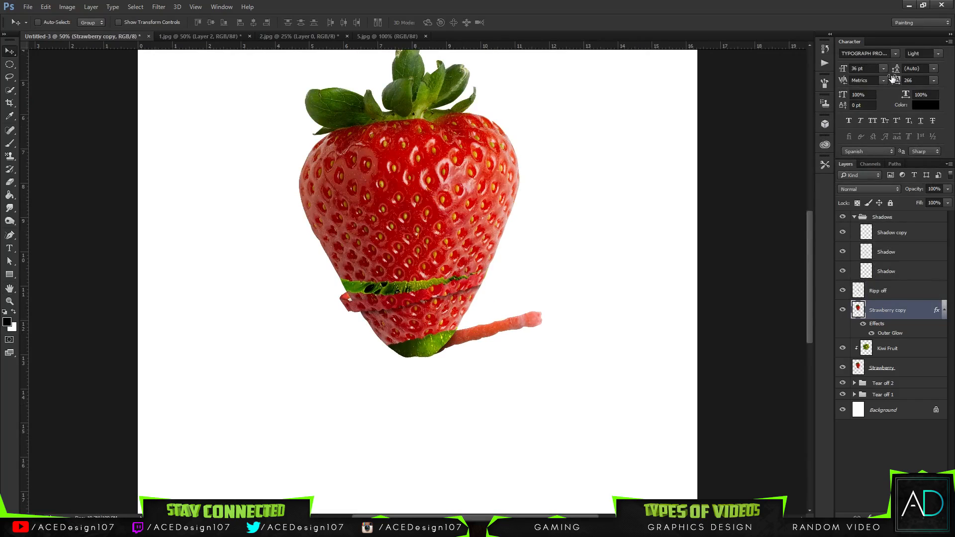
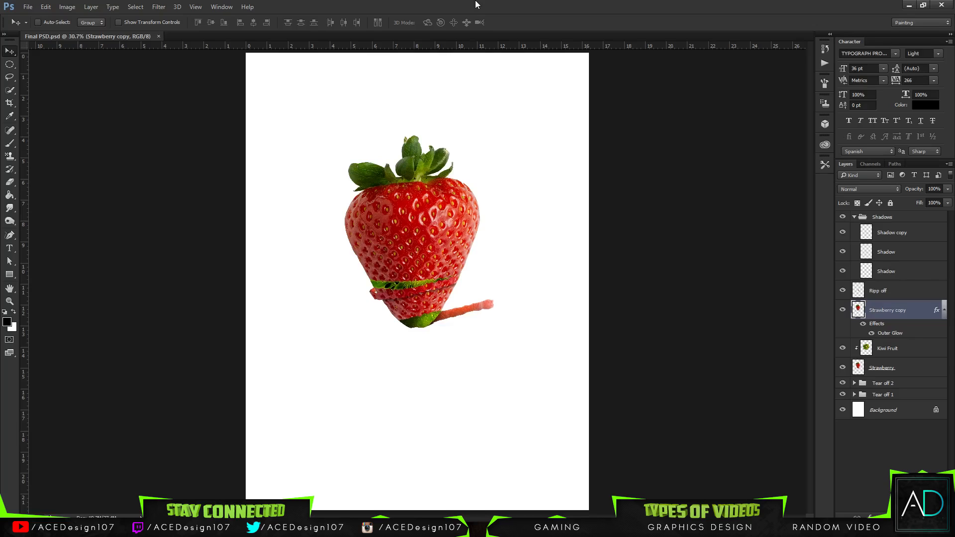
key("ctrl+minus")
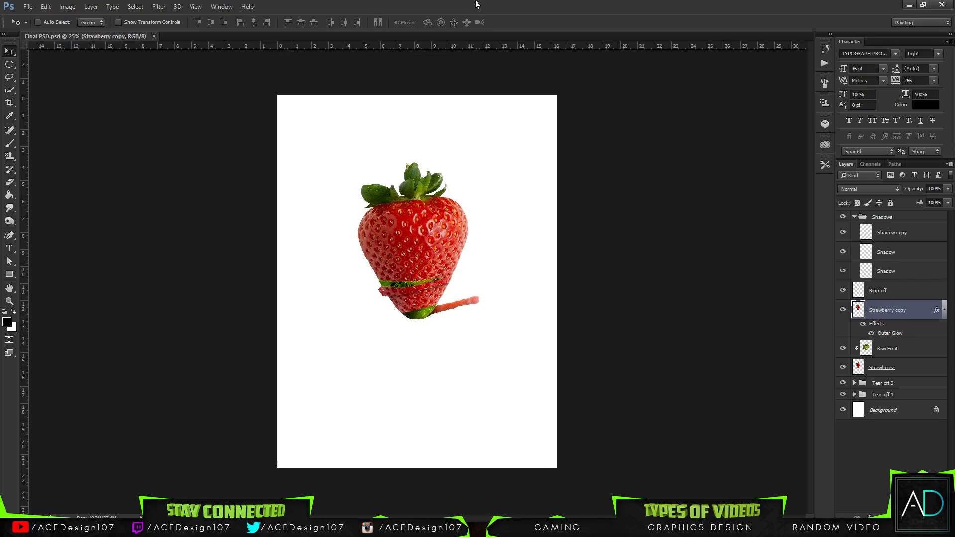
Step: Switch to the Freeform Pen tool for tracing another tear across the strawberry's body
key("ctrl+minus")
key("ctrl+plus")
key("ctrl+plus")
key("ctrl+plus")
key("ctrl+plus")
key("ctrl+plus")
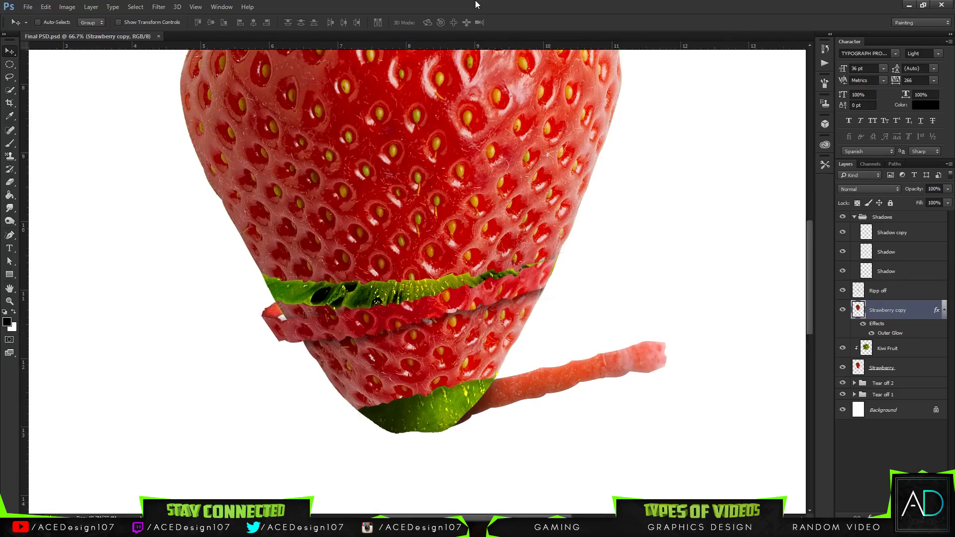
scroll(291, 229, "up", 5)
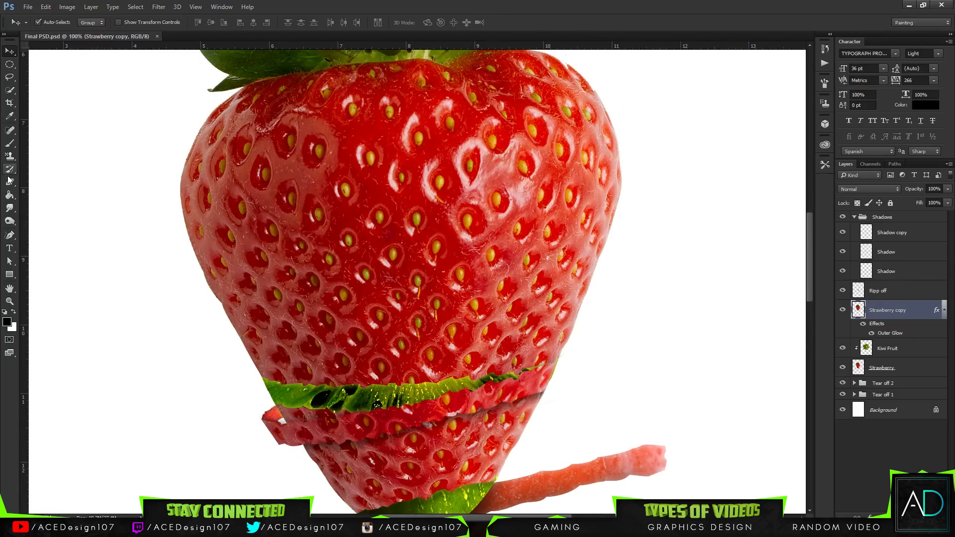
left_click(10, 235)
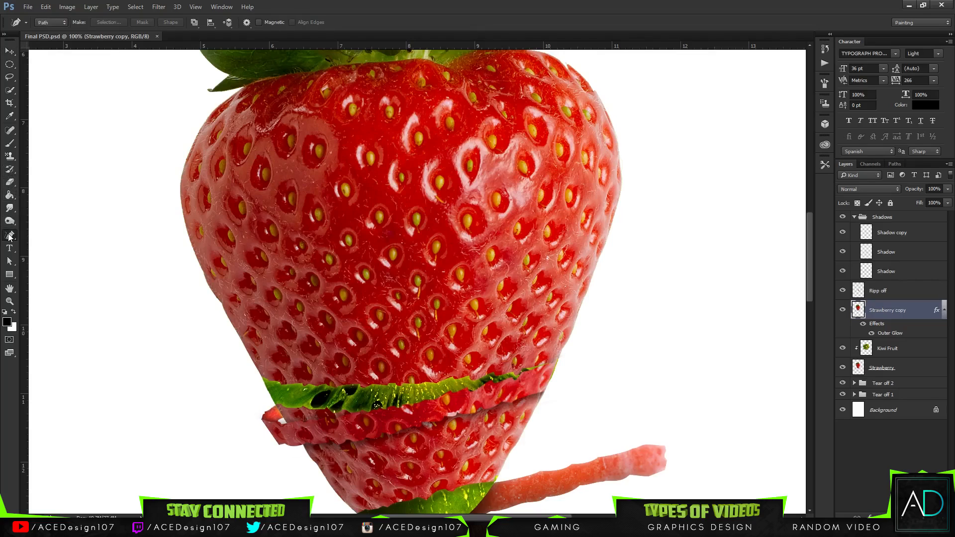
left_click(33, 235)
scroll(454, 348, "down", 2)
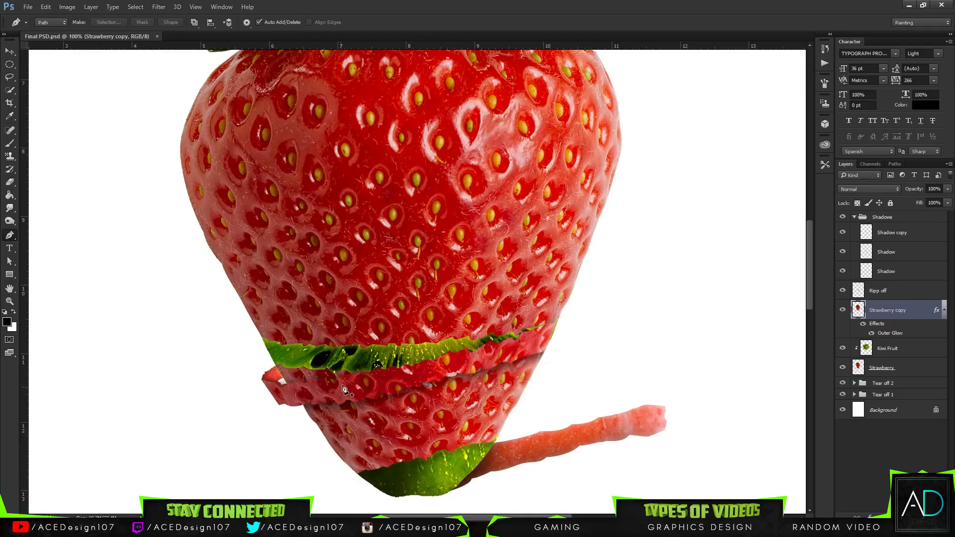
scroll(364, 221, "up", 2)
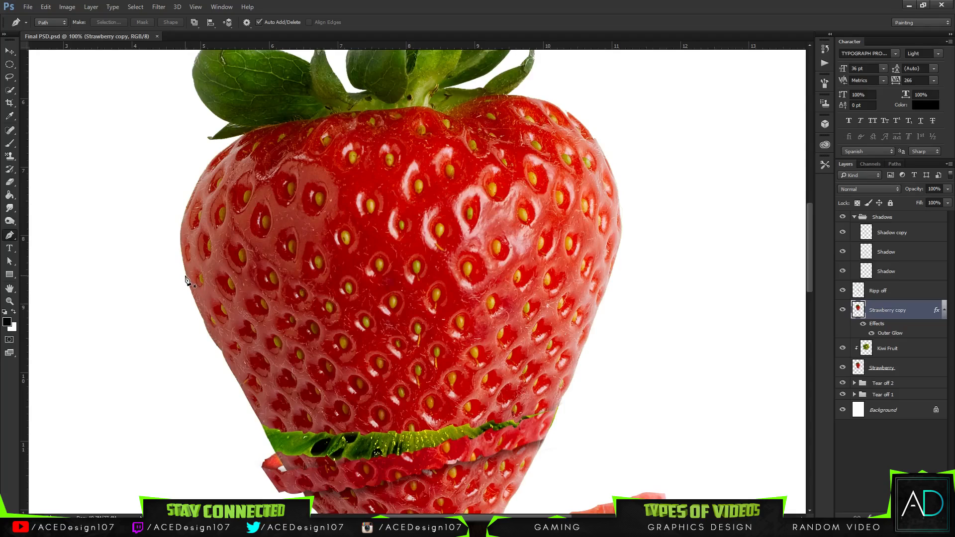
right_click(23, 240)
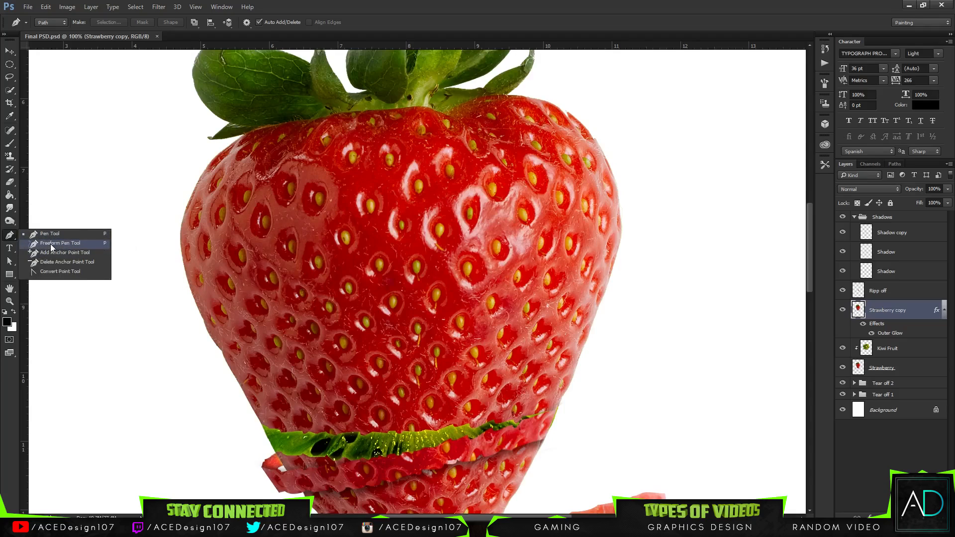
left_click(50, 244)
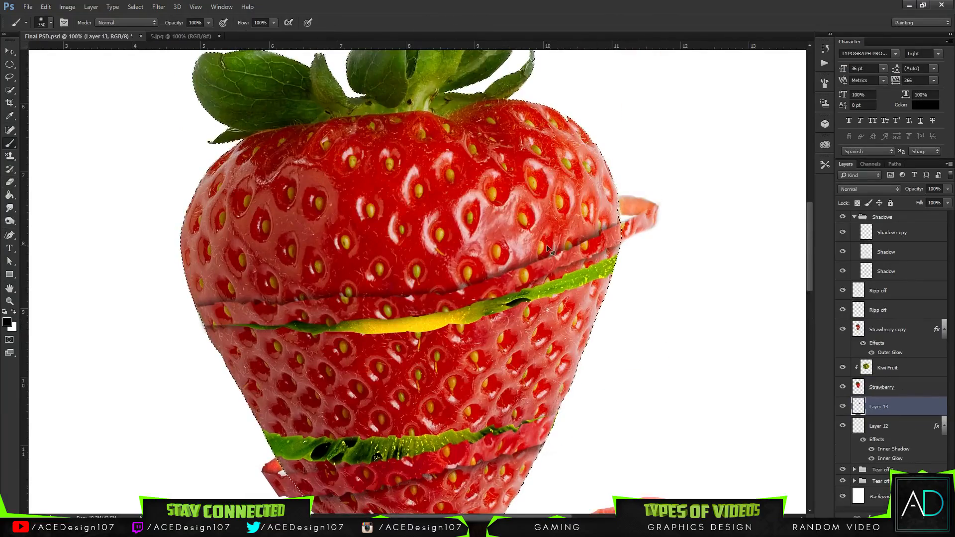
Step: Clip the black shading on Layer 13 to the torn strip on Layer 12 and lower the shading's opacity
key("ctrl+alt+z")
right_click(917, 406)
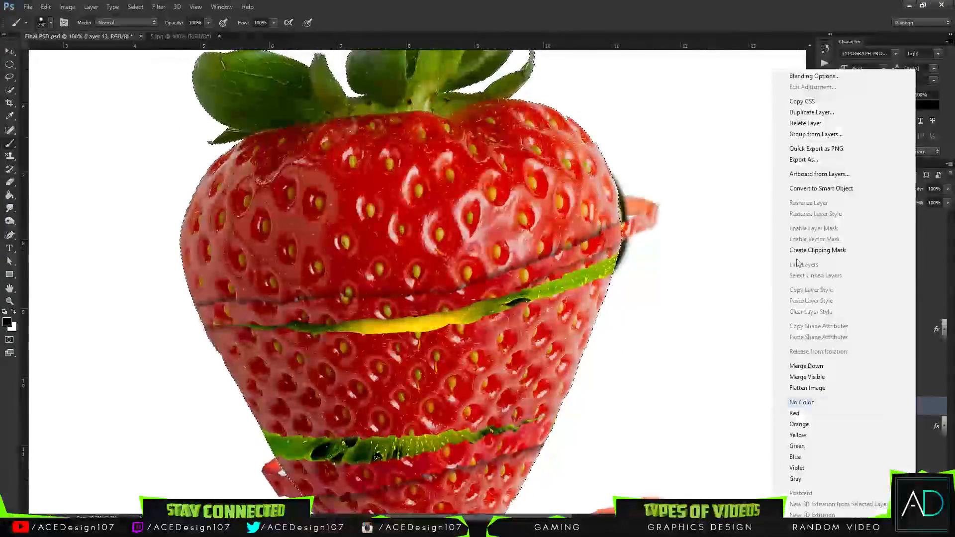
left_click(818, 250)
left_click(948, 189)
left_click_drag(949, 201, 915, 201)
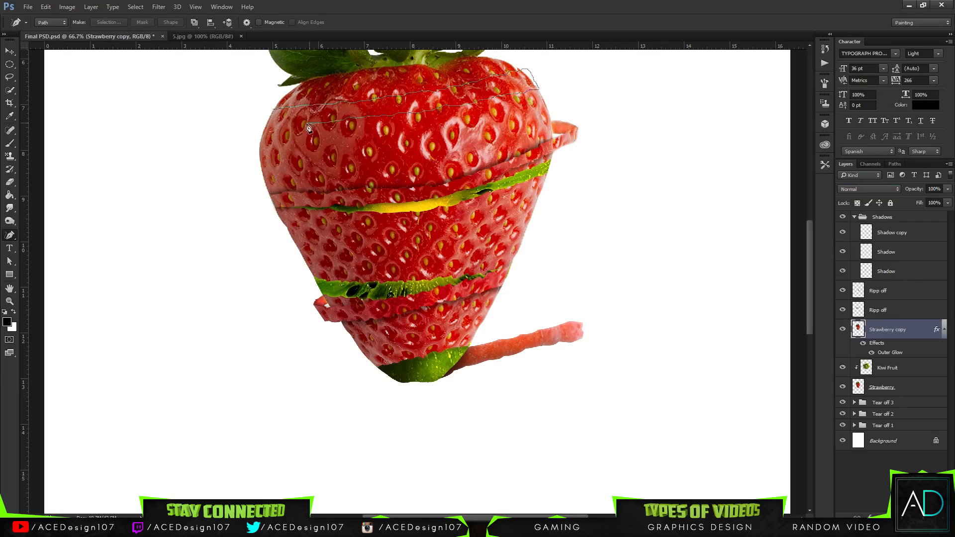
Step: Cut the band traced near the strawberry's crown to a new layer and transform it into a strip sticking out from the left edge
key("ctrl+Return")
key("ctrl+x")
mouse_move(307, 125)
left_mouse_down()
mouse_move(274, 108)
mouse_move(292, 128)
left_mouse_up()
key("ctrl+v")
key("ctrl+t")
key("Return")
key("ctrl+t")
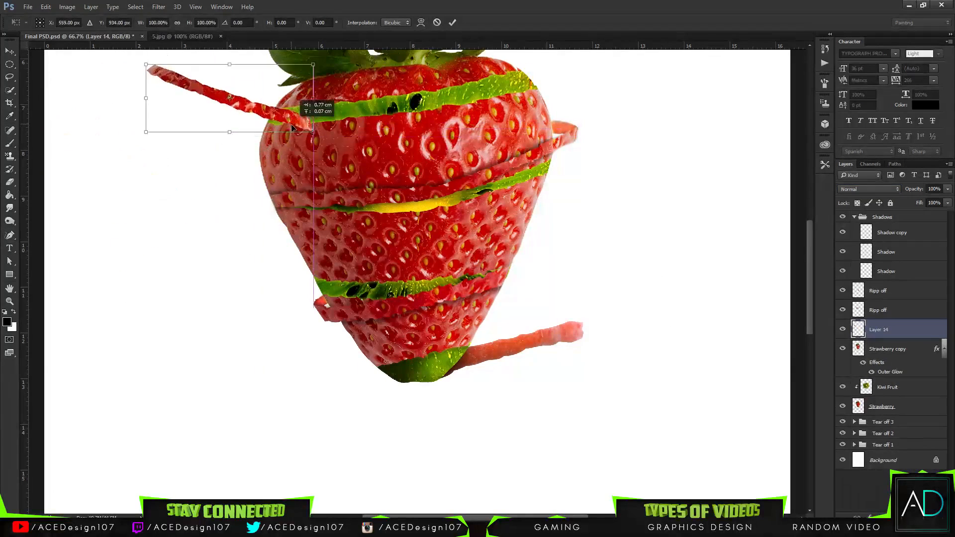
key("Return")
Step: Place the new strip's layer below the Strawberry layer and set its Hue to +15 and Lightness to +23
left_click_drag(879, 329, 879, 413)
right_click(895, 406)
left_click(795, 252)
key("ctrl+t")
key("ctrl+u")
left_click_drag(769, 148, 776, 148)
left_click_drag(769, 199, 781, 200)
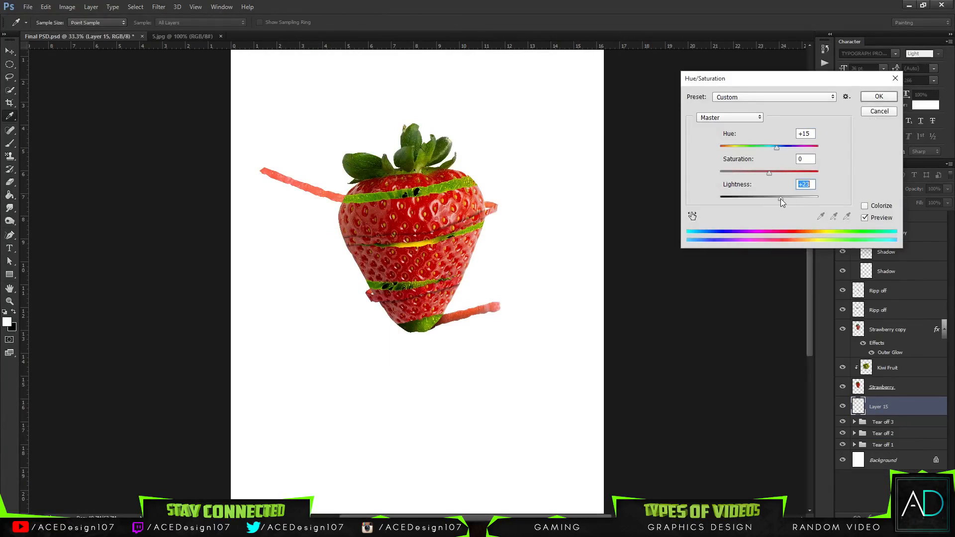
left_click(879, 97)
Step: Apply an Inner Shadow and an Inner Glow to the strip on Layer 15
double_click(915, 407)
left_click(538, 225)
left_click(537, 213)
left_click(863, 134)
Step: Erase along the edge of the uppermost tear on the Strawberry copy layer with a soft Eraser brush
key("e")
left_click(51, 22)
left_click(100, 154)
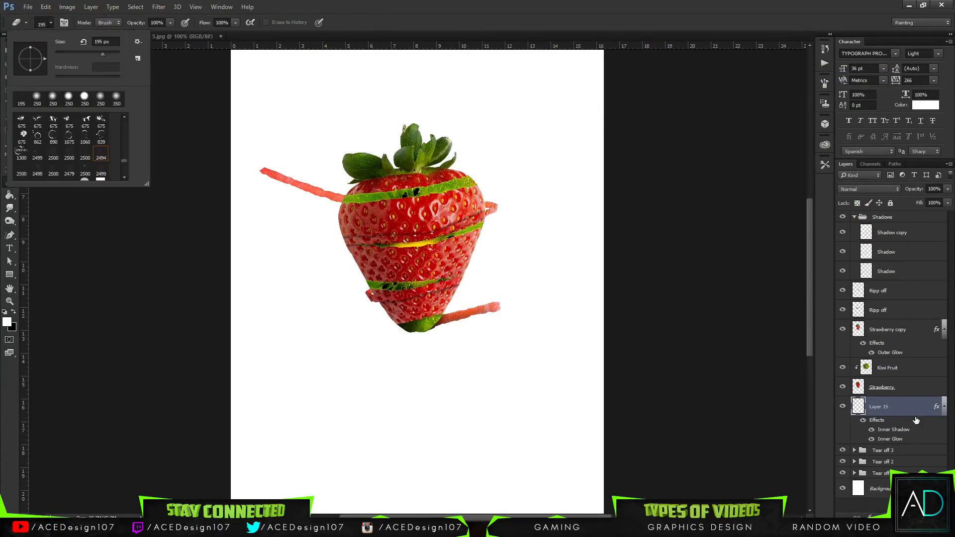
left_click(888, 329)
left_click(117, 96)
left_click(887, 368)
left_click(887, 329)
scroll(412, 231, "up", 3)
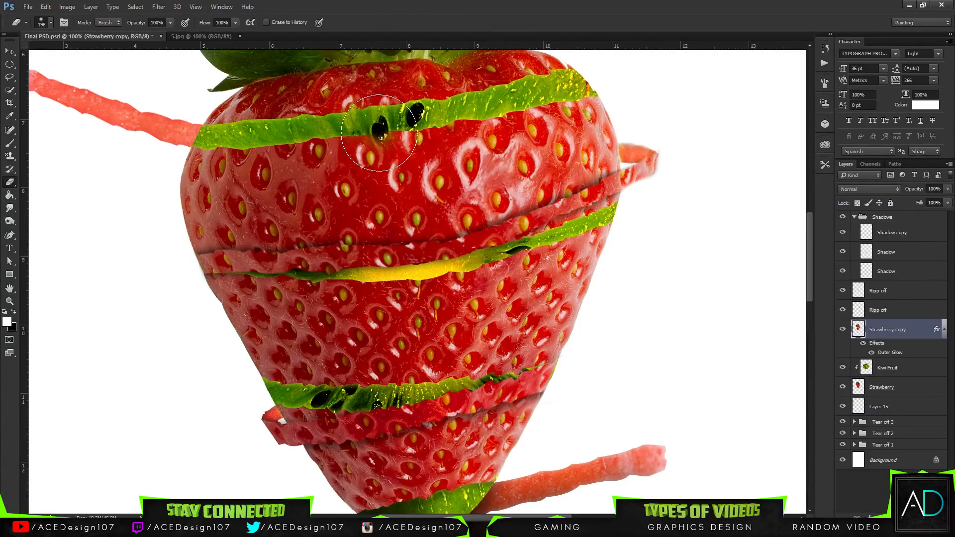
left_click_drag(381, 137, 421, 126)
Step: Try the Lighten blend mode on the Strawberry copy layer and undo it
key("ctrl+0")
left_click(868, 189)
left_click(857, 257)
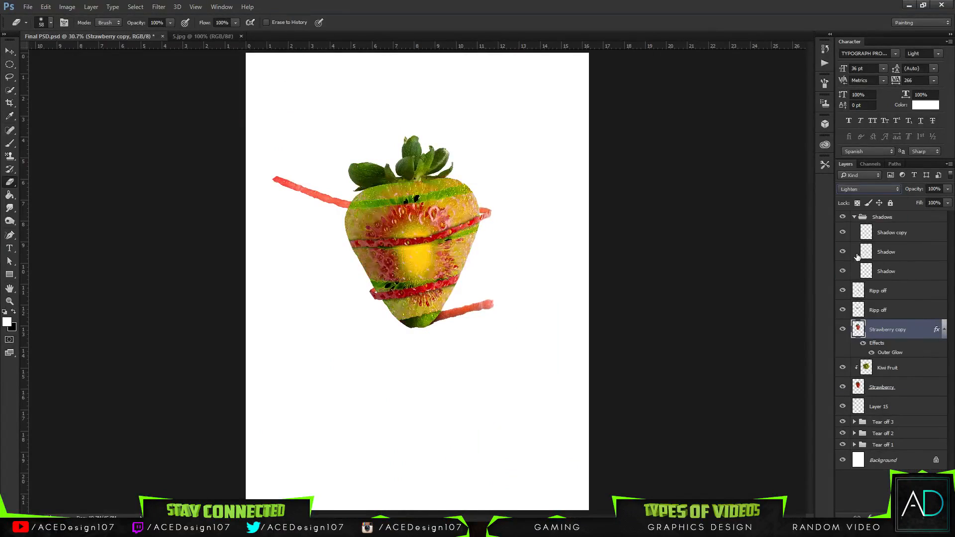
key("ctrl+z")
Step: Shade the upper torn strip on a new layer, roughen it with a textured Eraser brush, and merge the shading into the strip
left_click(879, 407)
left_click(923, 518)
key("b")
left_click(947, 189)
key("e")
left_click(51, 22)
key("ctrl+e")
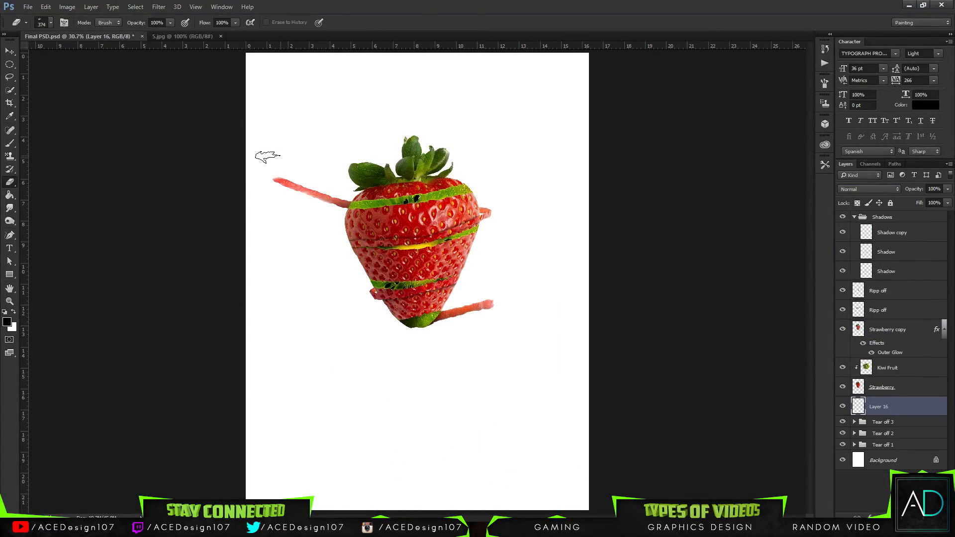
Step: Increase the saturation of the merged upper strip on Layer 16
key("ctrl+u")
left_click_drag(770, 174, 799, 178)
left_click(878, 96)
Step: Merge the Tear off layer with its clipped shading layers in the Tear off 1 group and apply a Hue/Saturation adjustment
left_click(884, 460)
left_click(924, 518)
left_click(855, 445)
scroll(891, 433, "down", 2)
left_click(885, 454)
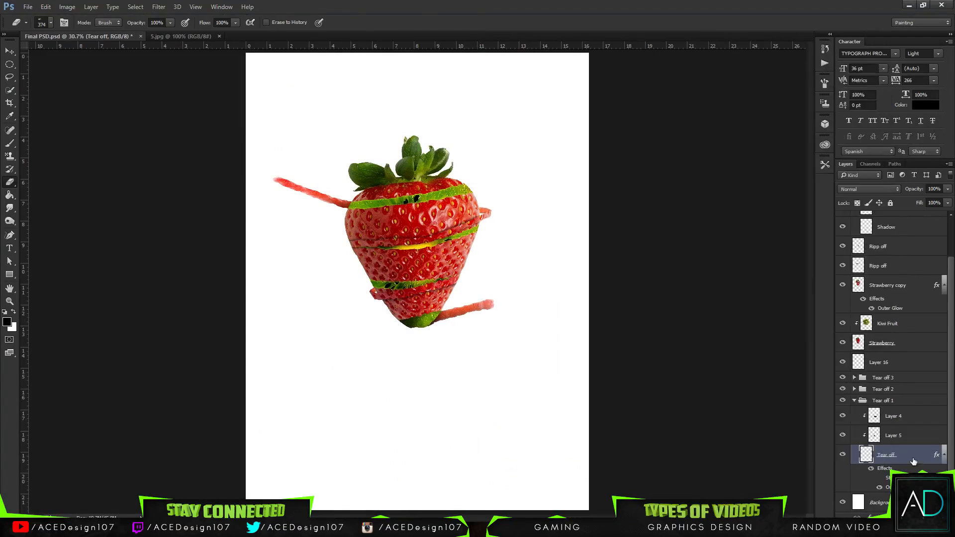
left_click(944, 454)
left_click(51, 23)
left_click(893, 444, "shift")
key("ctrl+e")
key("ctrl+u")
left_click(878, 96)
Step: Fade the tip of the lowest torn strip with a large soft Eraser brush
left_click(51, 23)
left_click_drag(90, 53, 113, 53)
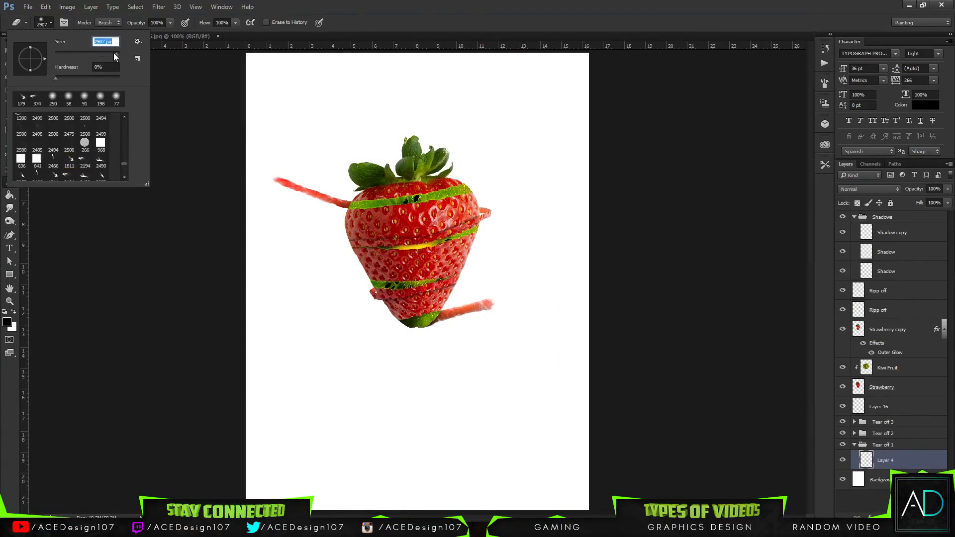
left_click(53, 96)
left_click(492, 303)
key("v")
Step: Increase the saturation of the lowest torn strip on Layer 4 and collapse the Tear off 1 group
key("ctrl+u")
left_click_drag(769, 174, 790, 176)
left_click(879, 97)
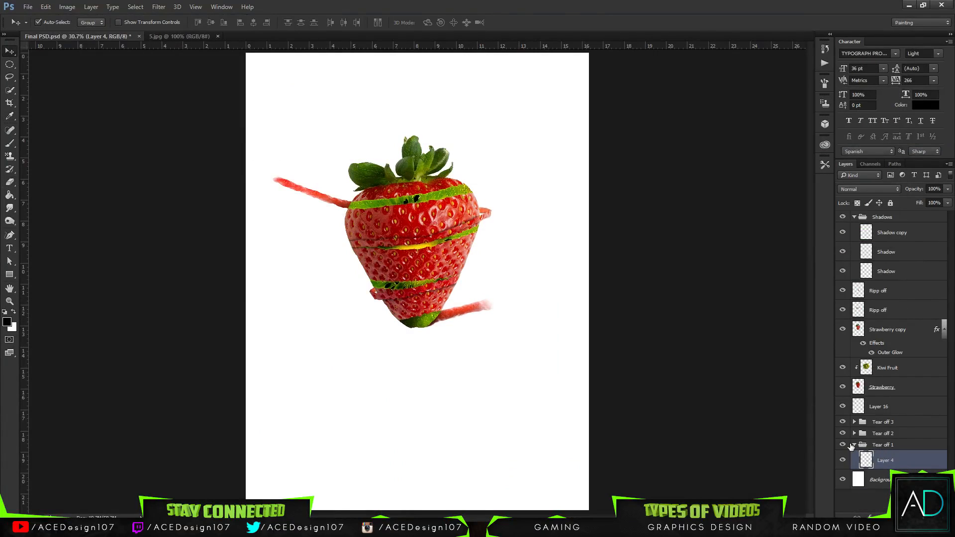
left_click(851, 446)
left_click(854, 446)
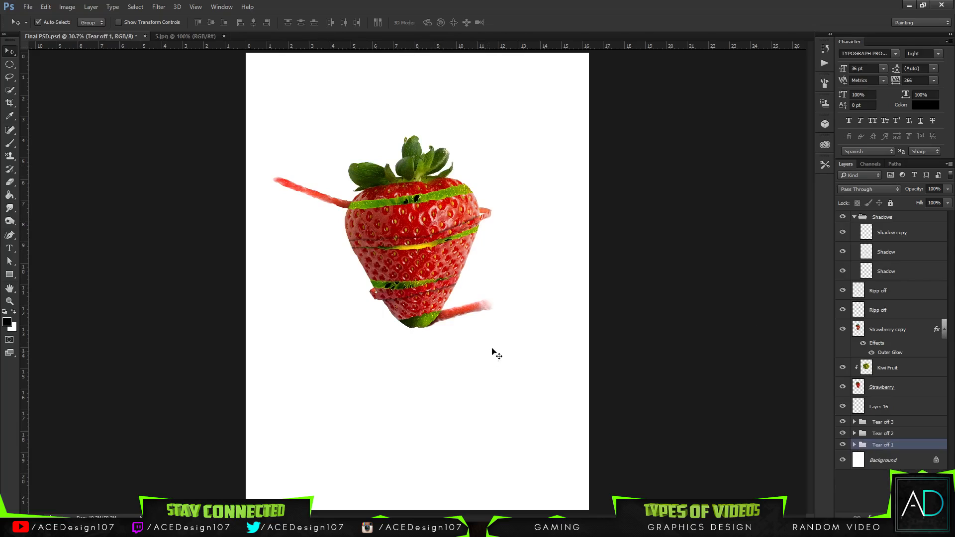
Step: Collapse the Shadows group and add a new layer directly above the Strawberry copy layer
key("ctrl+minus")
key("ctrl+minus")
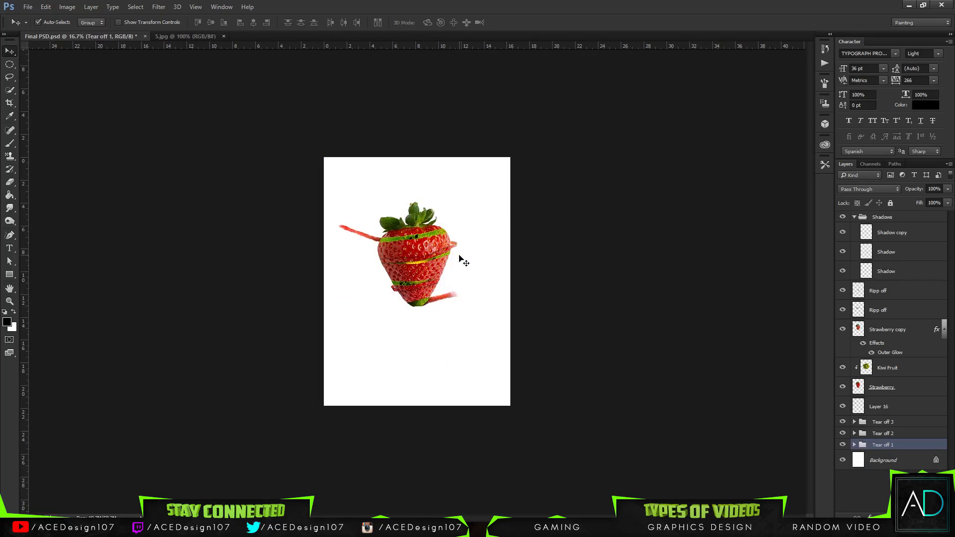
key("ctrl+plus")
key("ctrl+plus")
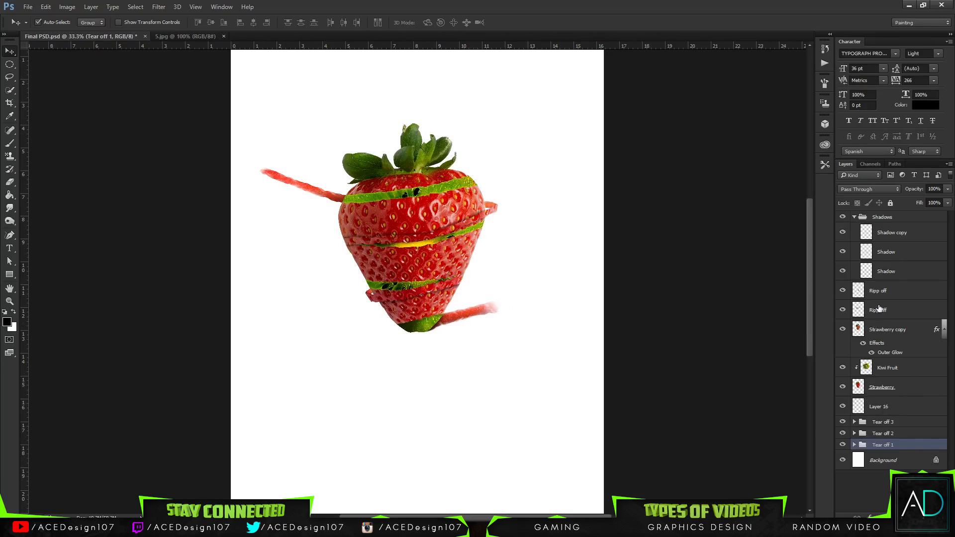
left_click(891, 290)
left_click(854, 216)
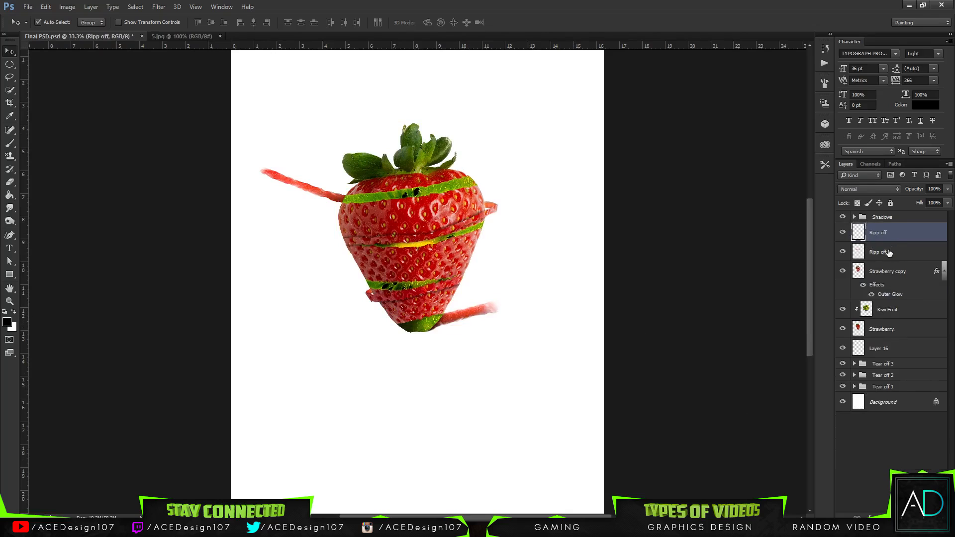
left_click(907, 278)
left_click(924, 518)
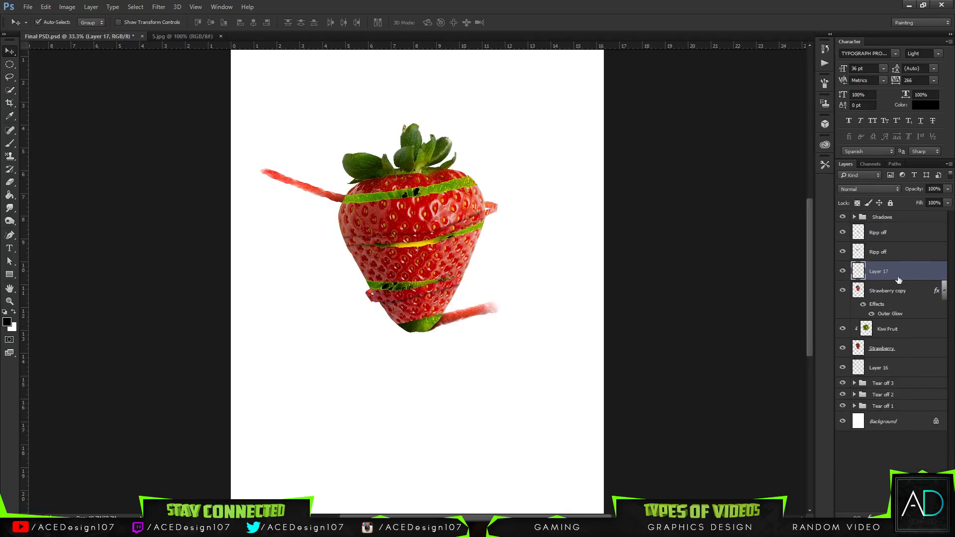
Step: Clip the new layer to the Strawberry copy layer and rename it Shadows
right_click(897, 269)
right_click(928, 272)
left_click(844, 253)
left_click(890, 268)
type("Shawdows")
key("Return")
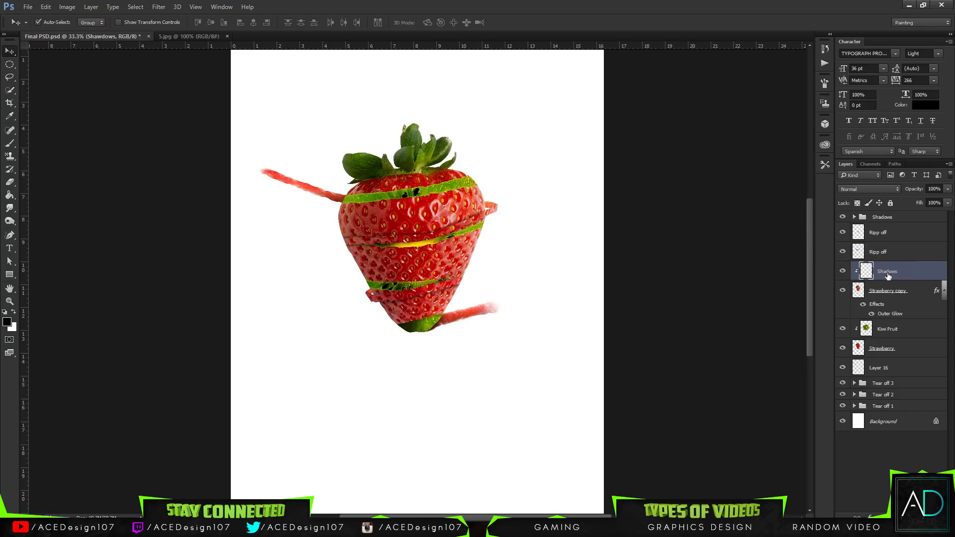
Step: Paint black shading along the strawberry's lower left edge on the clipped Shadows layer with a soft 550 px brush
key("b")
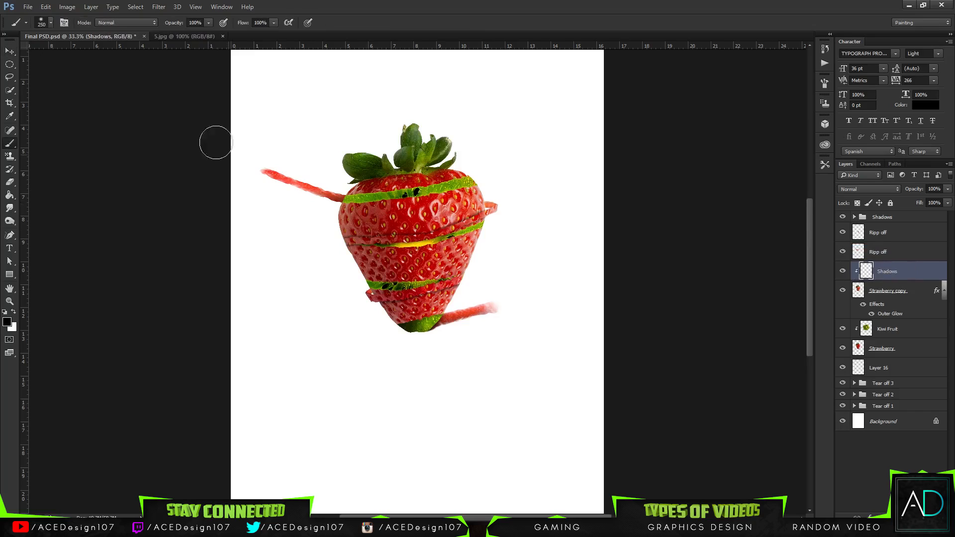
left_click(61, 23)
left_click(787, 75)
left_click(51, 22)
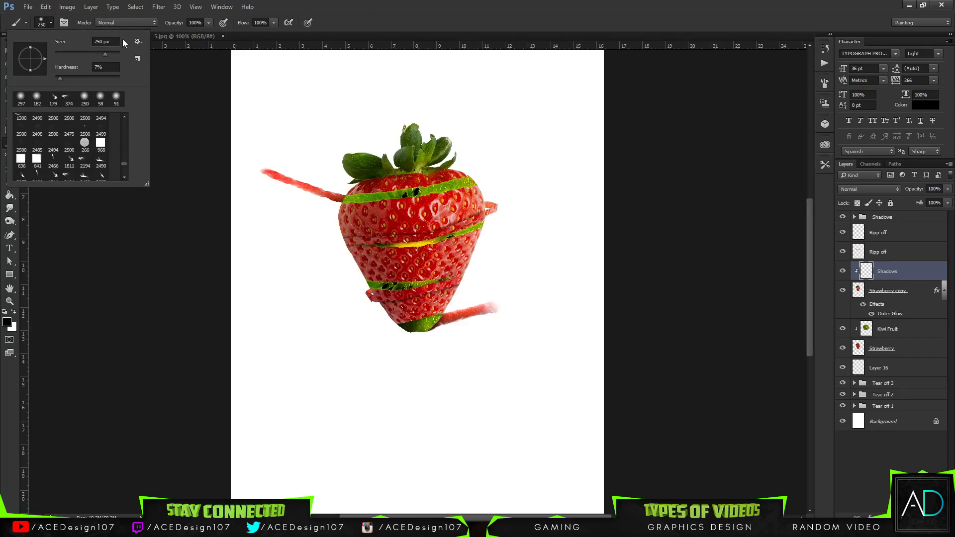
type("550")
key("Return")
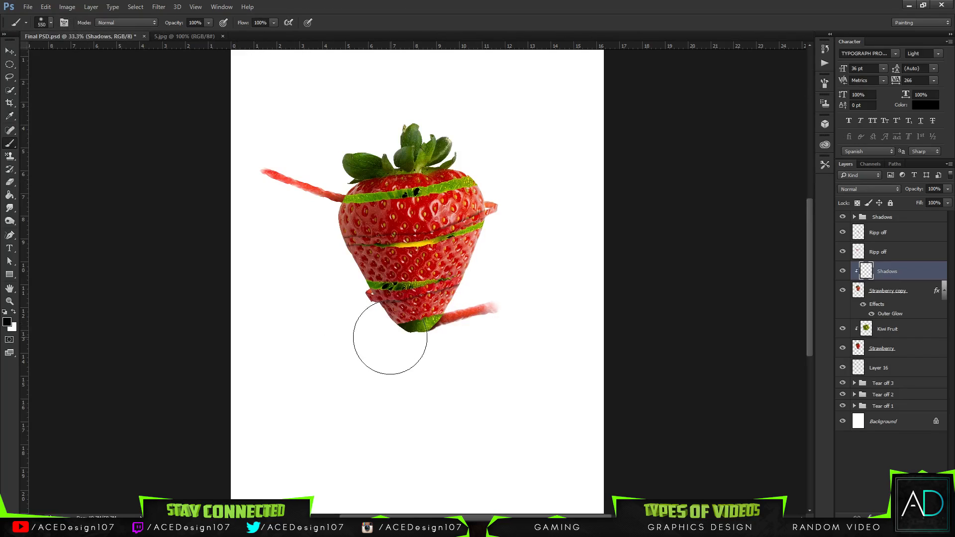
left_click_drag(335, 294, 321, 199)
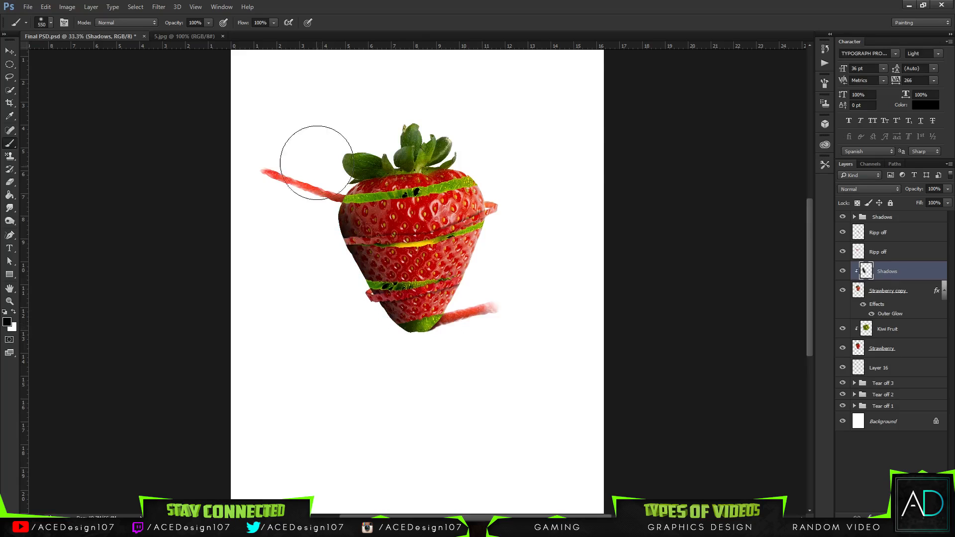
key("ctrl+z")
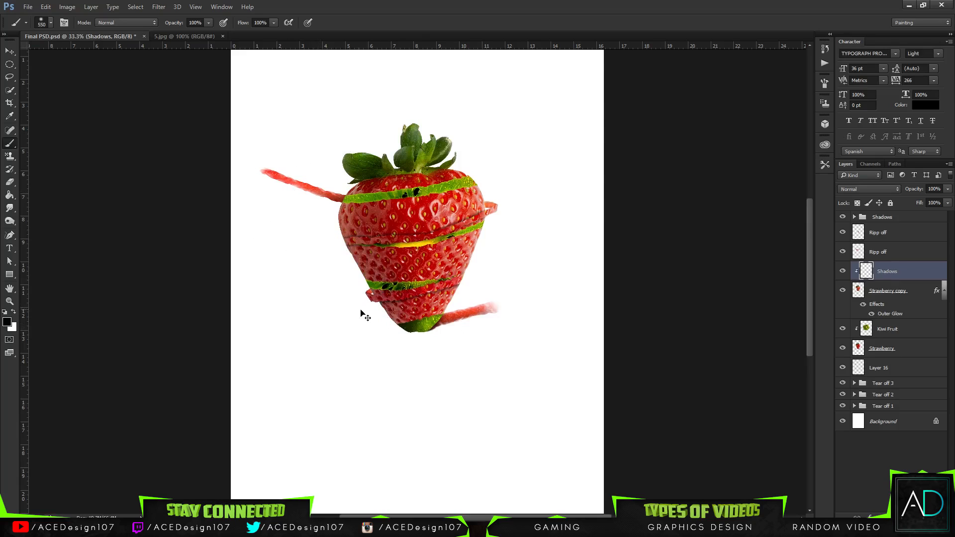
mouse_move(395, 361)
left_mouse_down()
mouse_move(290, 349)
mouse_move(329, 302)
mouse_move(284, 342)
mouse_move(324, 305)
mouse_move(306, 324)
mouse_move(314, 289)
mouse_move(312, 310)
mouse_move(279, 309)
mouse_move(305, 261)
mouse_move(303, 276)
mouse_move(270, 277)
mouse_move(299, 245)
mouse_move(362, 331)
mouse_move(344, 353)
mouse_move(334, 306)
mouse_move(322, 323)
mouse_move(335, 293)
mouse_move(321, 301)
mouse_move(326, 284)
mouse_move(301, 288)
mouse_move(305, 265)
left_mouse_up()
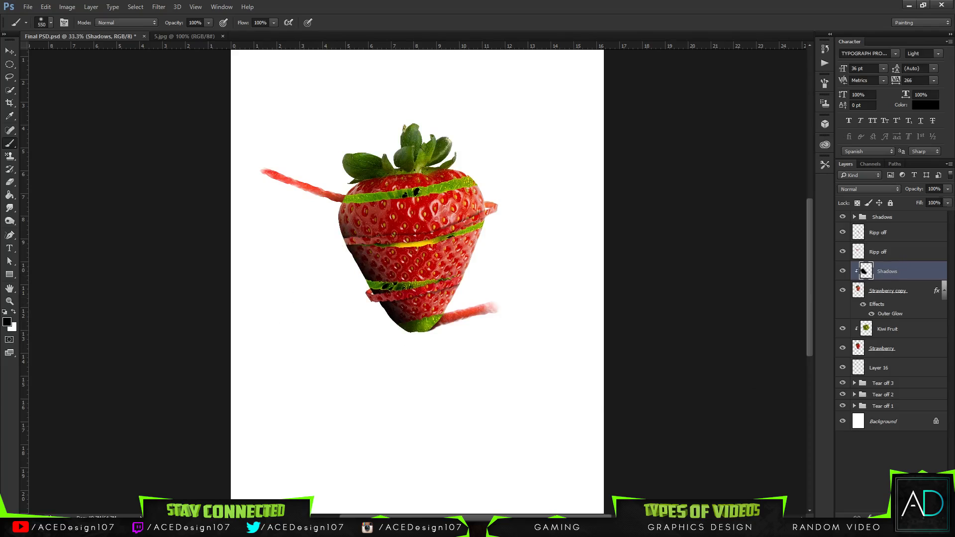
Step: Set the clipped Shadows layer's blend mode to Overlay and its opacity to 65%
left_click_drag(920, 200, 937, 202)
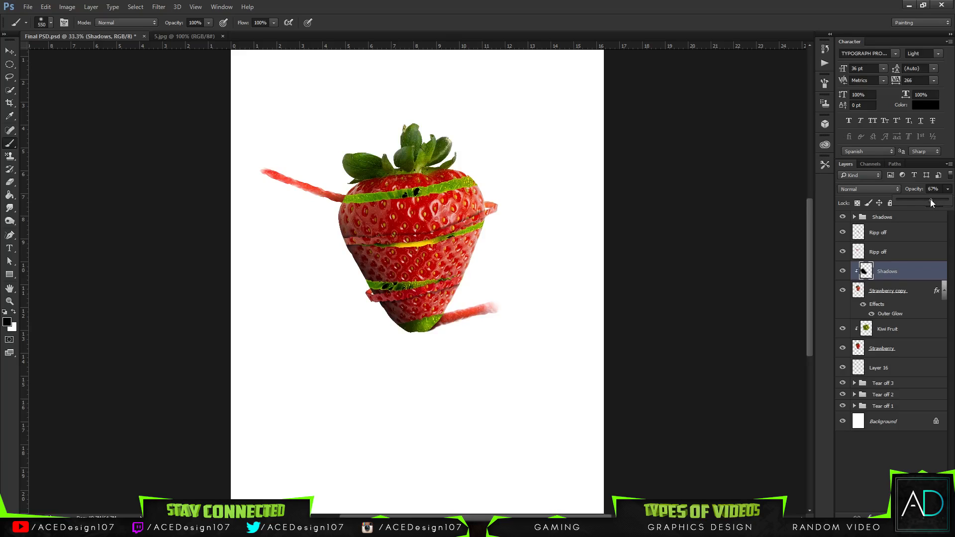
left_click_drag(928, 201, 933, 199)
left_click(870, 189)
left_click(848, 288)
left_click(949, 189)
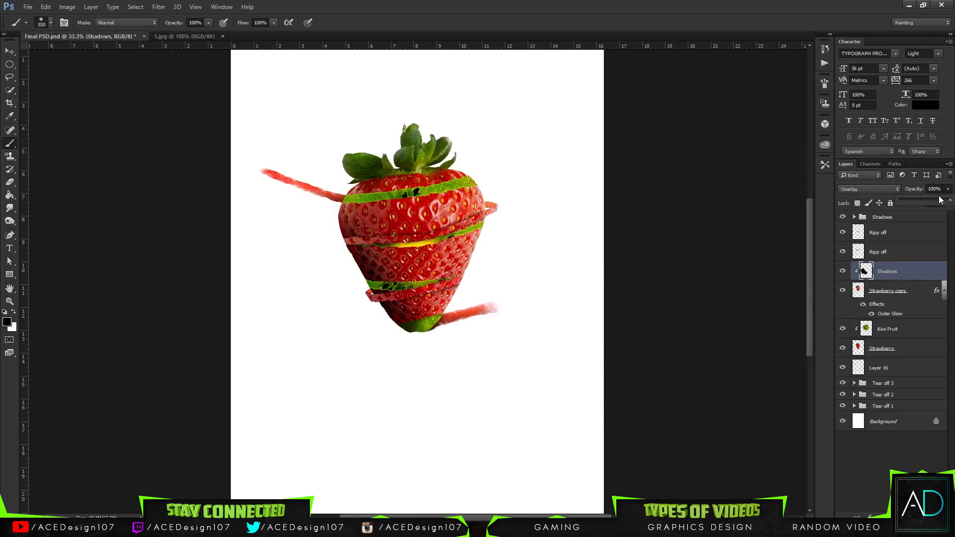
left_click_drag(940, 201, 927, 199)
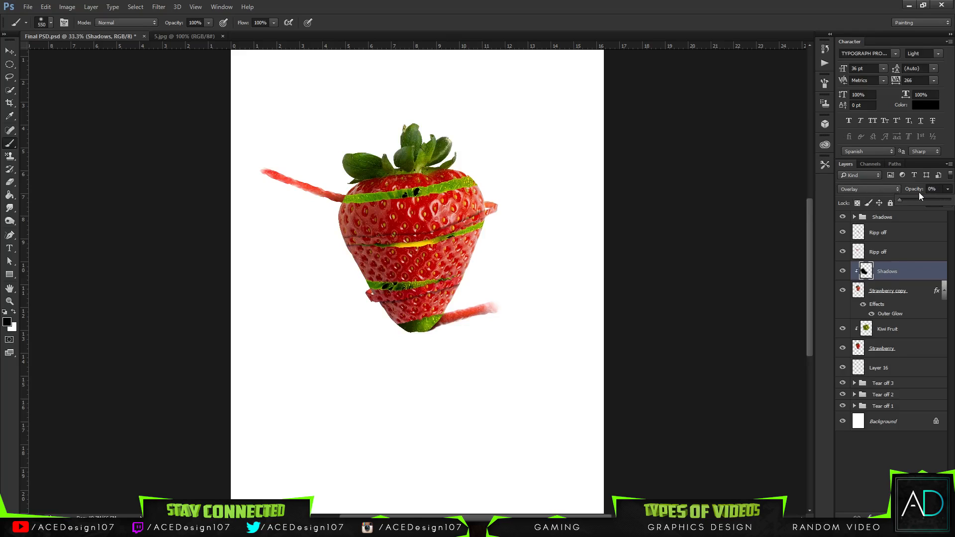
left_click_drag(930, 197, 930, 199)
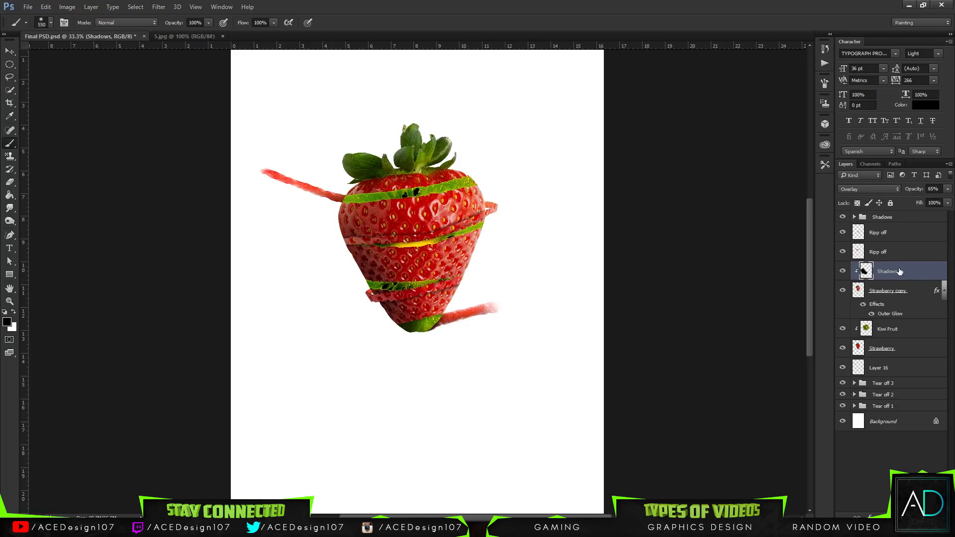
key("ctrl+plus")
key("ctrl+plus")
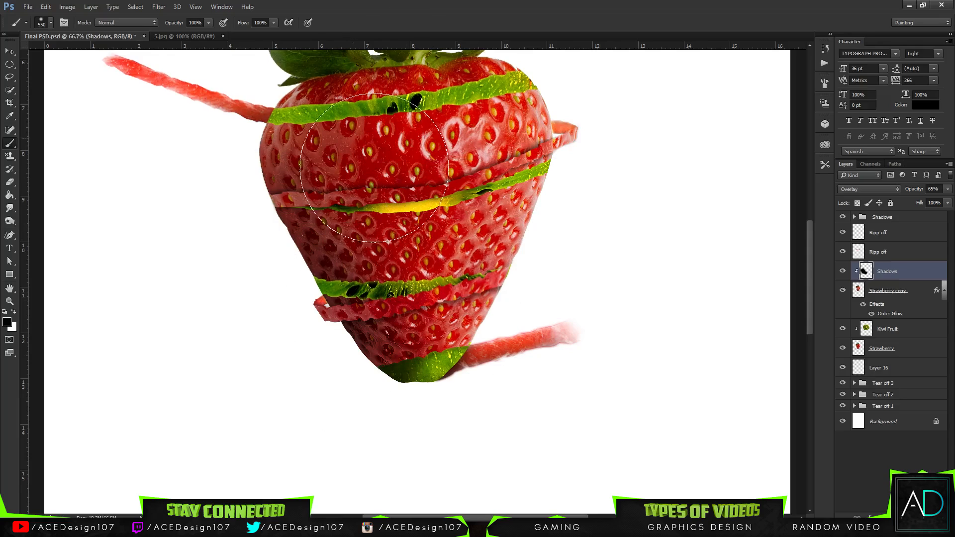
Step: Add a new layer directly above the Strawberry copy layer, beneath the Shadows layer
scroll(506, 244, "up", 3)
scroll(507, 243, "up", 2)
left_click(914, 295)
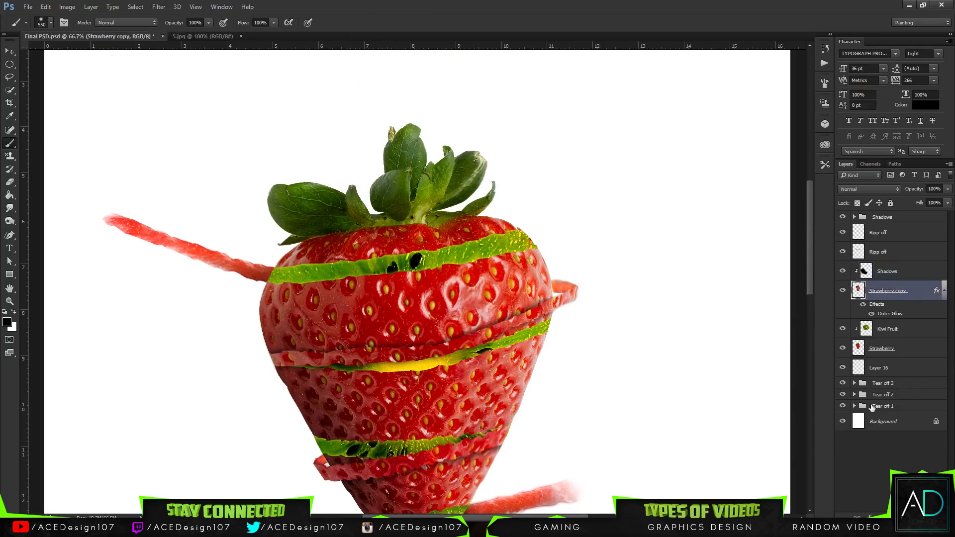
left_click(924, 517)
Step: Clip both Layer 17 and the Shadows layer above it to the Strawberry copy layer, leaving Layer 17 active
right_click(910, 287)
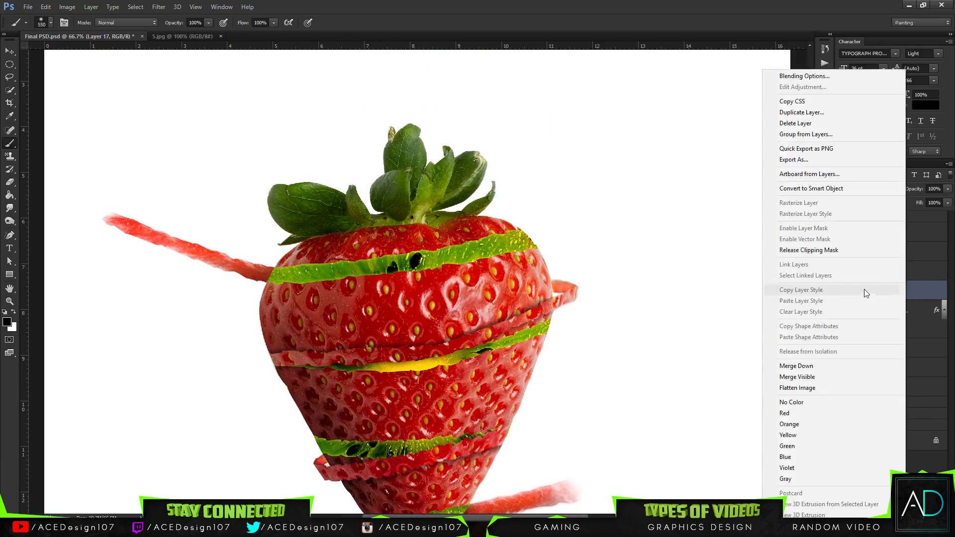
left_click(799, 250)
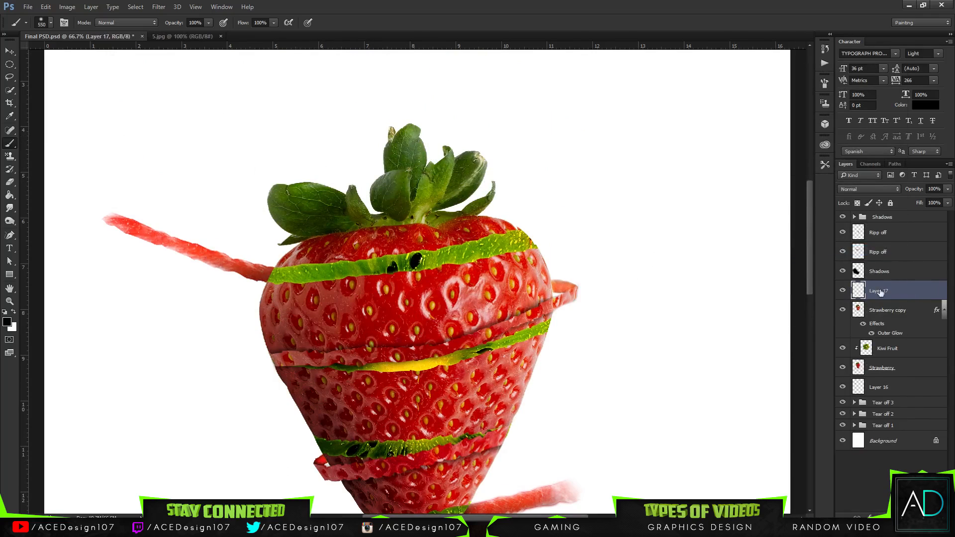
right_click(909, 291)
left_click(850, 250)
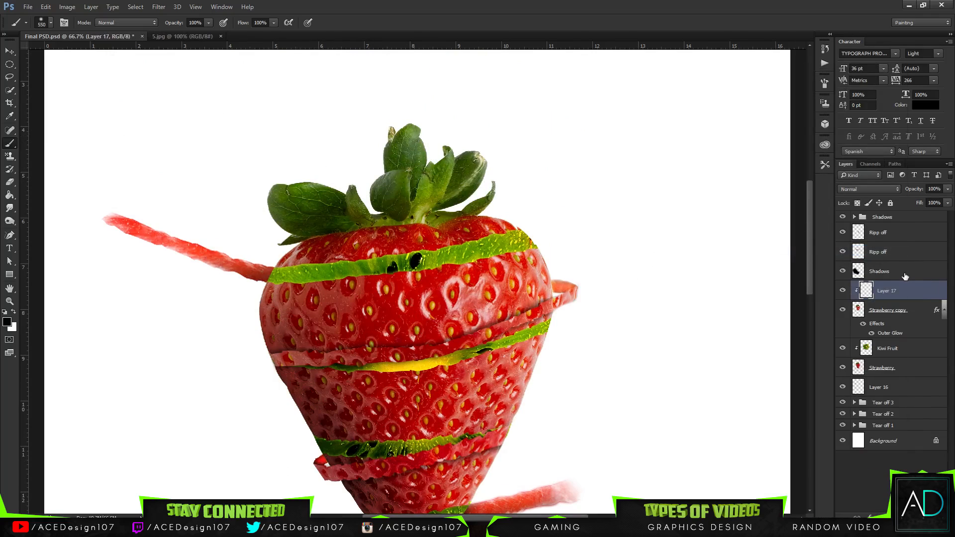
left_click(858, 271, "shift")
right_click(859, 270)
left_click(856, 250)
left_click(917, 286)
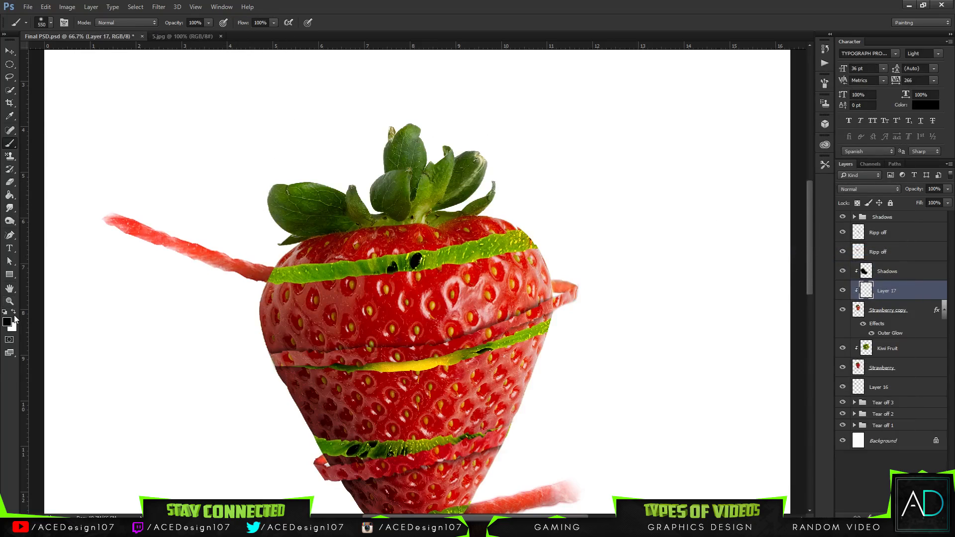
Step: Paint soft white highlights over the strawberry's upper leaf tips on Layer 17 with the 550 px brush
left_click(14, 313)
left_click(271, 145)
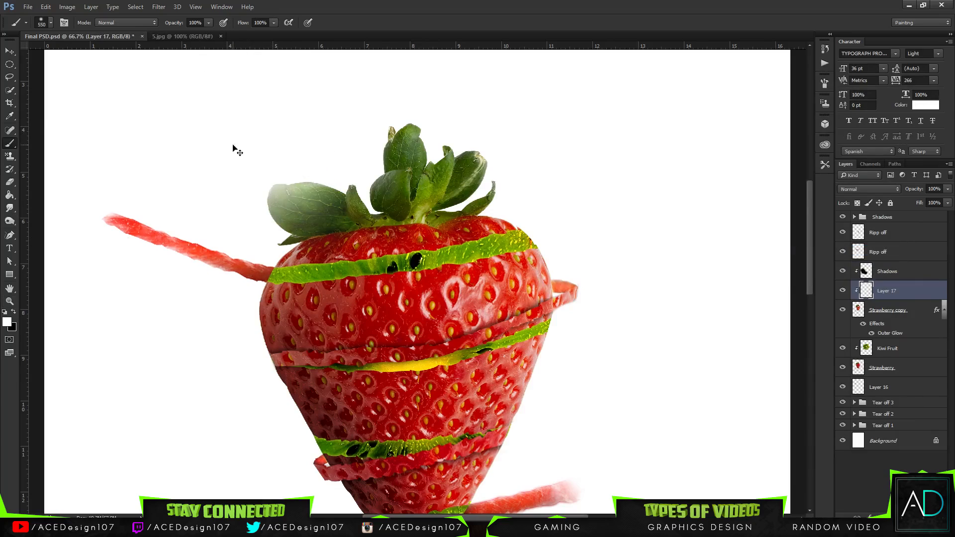
key("ctrl+z")
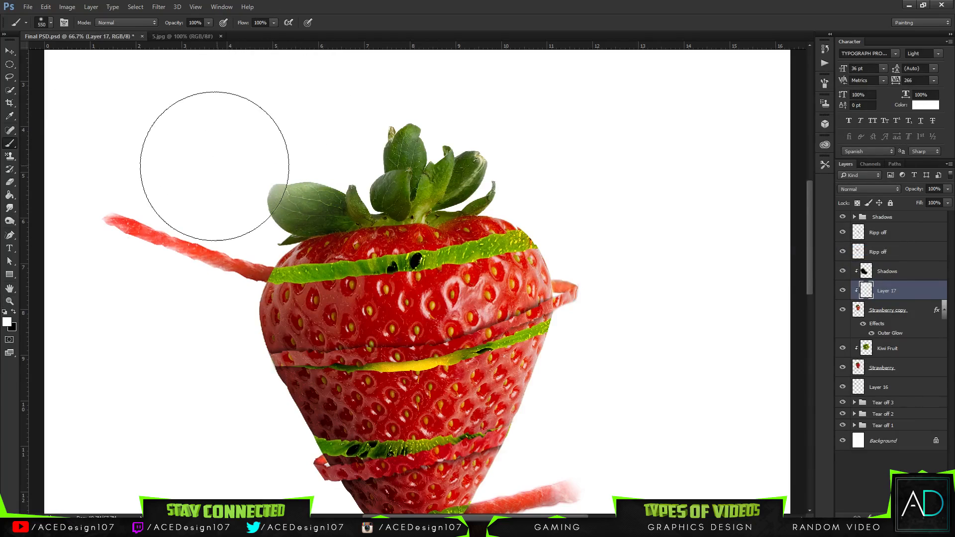
left_click(203, 175)
left_click(408, 79)
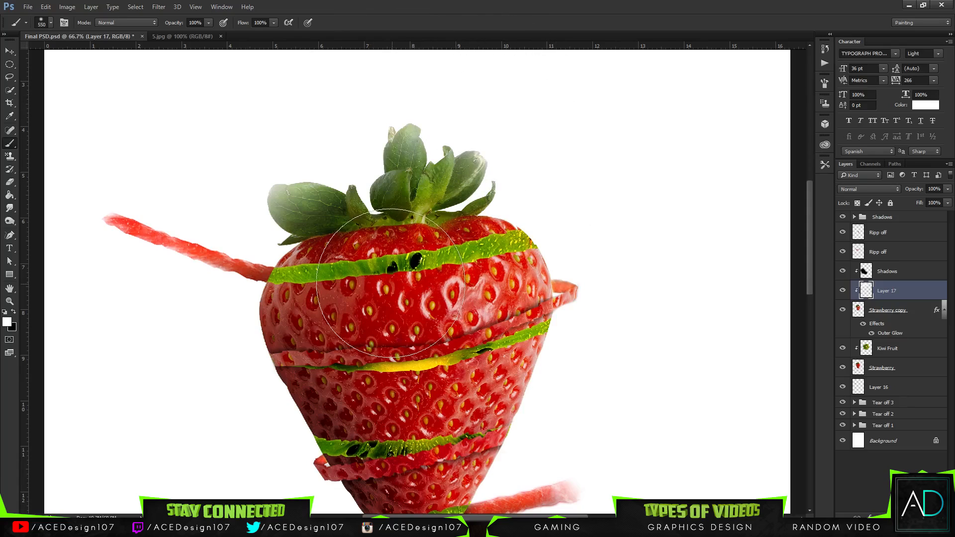
Step: Reduce the brush to 195 px and touch up the white highlights around the leaf edges on Layer 17
left_click(51, 23)
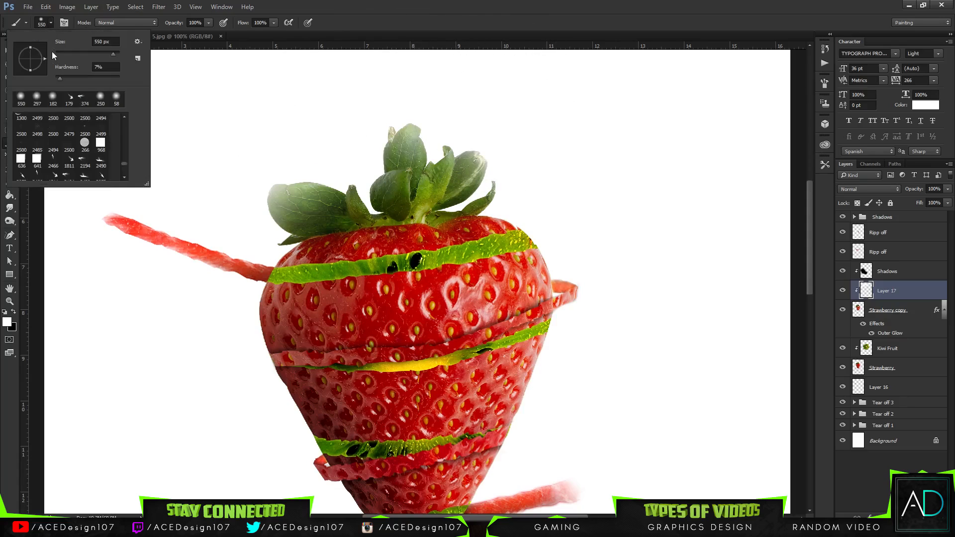
left_click_drag(107, 51, 104, 52)
left_click(189, 69)
left_click_drag(362, 182, 352, 147)
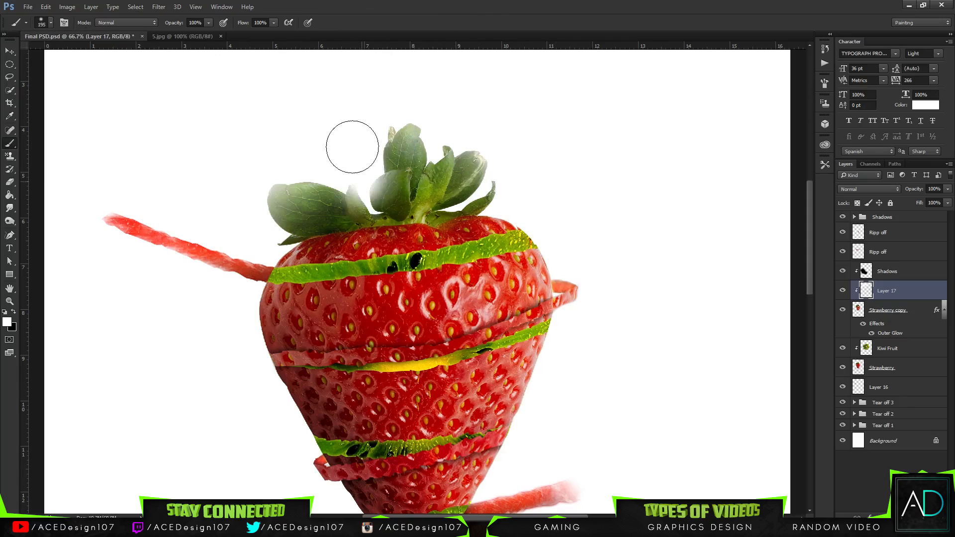
key("ctrl+z")
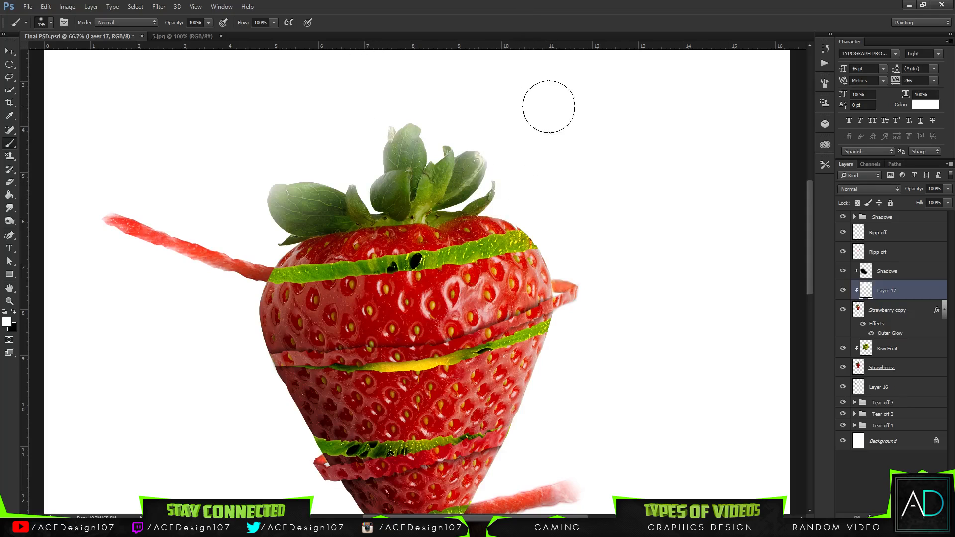
left_click_drag(485, 149, 467, 135)
mouse_move(260, 213)
left_mouse_down()
mouse_move(259, 235)
mouse_move(223, 251)
left_mouse_up()
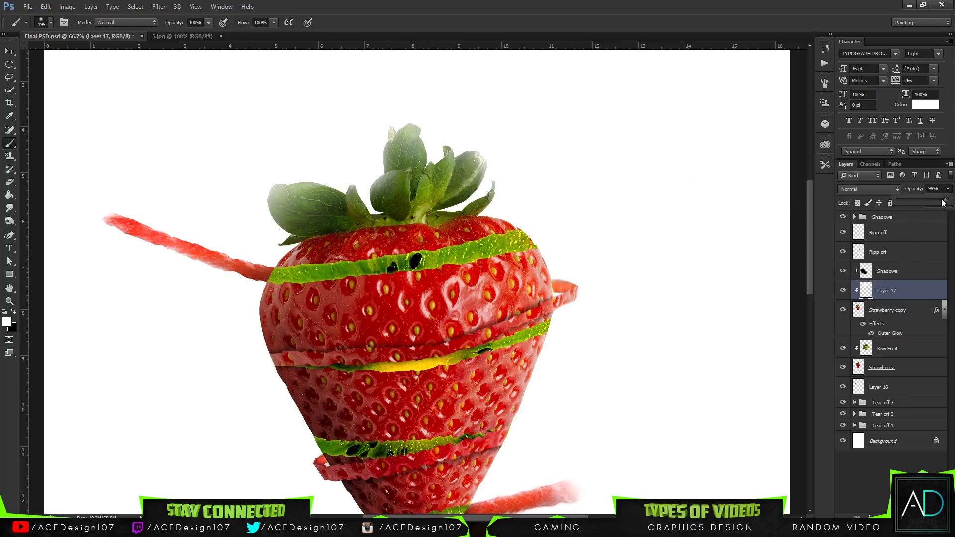
Step: Try Layer 17 at 62% opacity and in the Overlay blend mode with the whole canvas in view
left_click_drag(943, 202, 939, 202)
key("v")
key("ctrl+0")
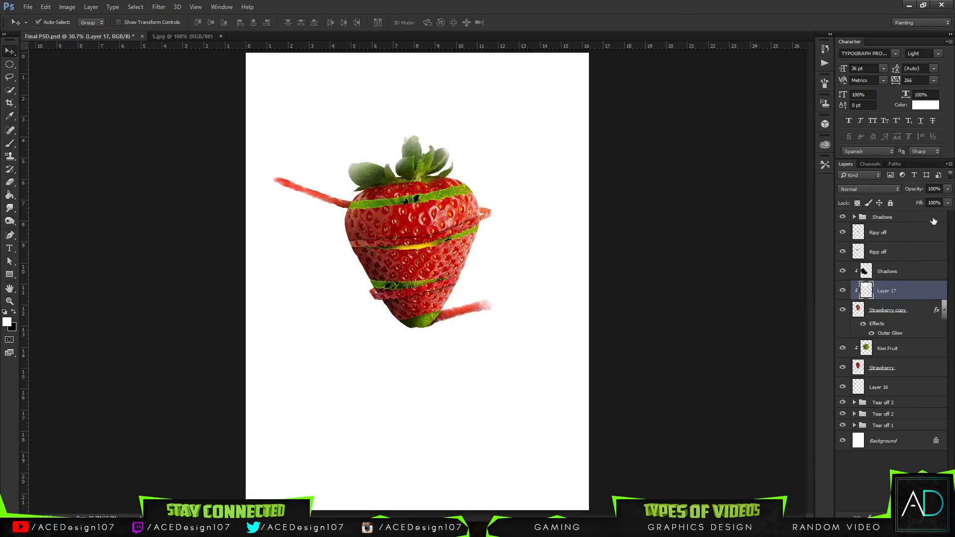
left_click_drag(935, 201, 929, 201)
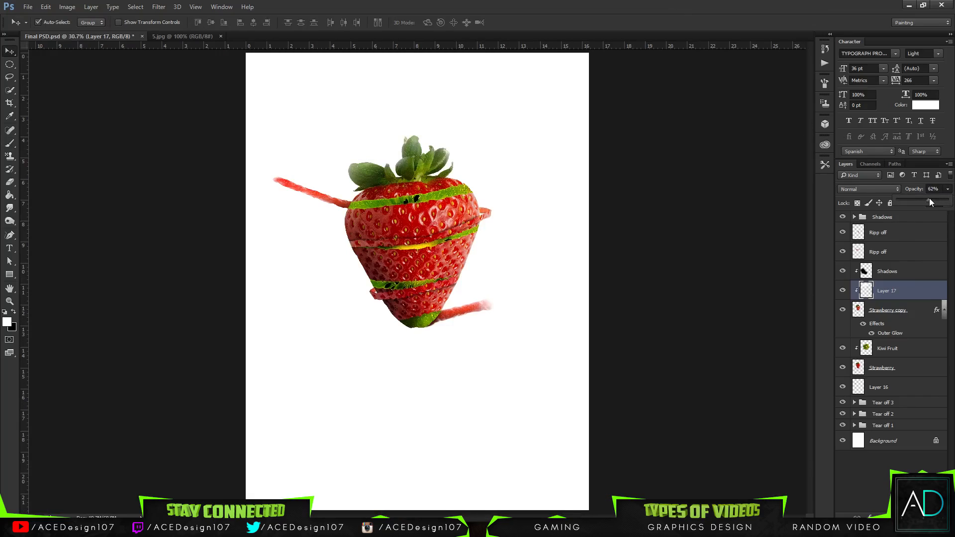
key("0")
left_click(841, 192)
left_click(843, 293)
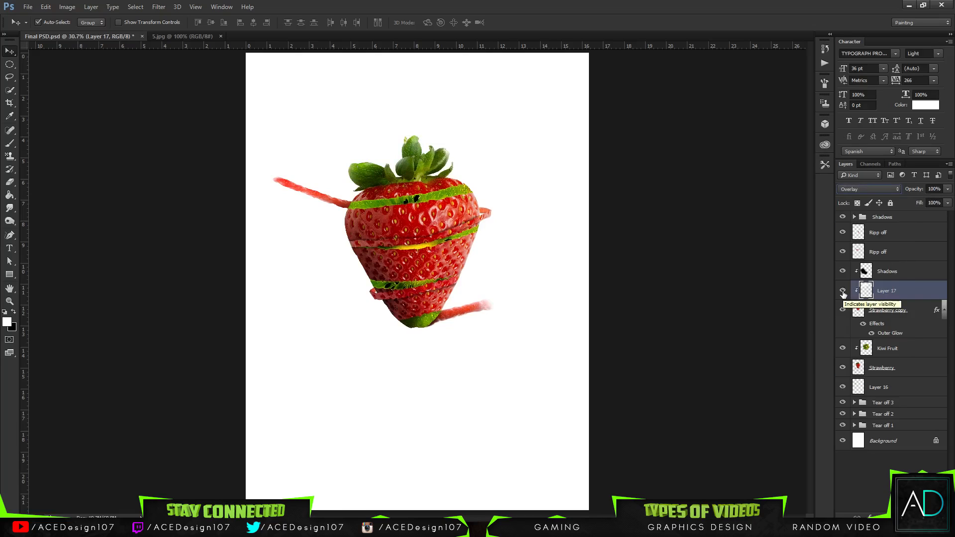
Step: Return Layer 17 to the Normal blend mode and set its opacity to 76%
left_click(850, 189)
left_click(848, 198)
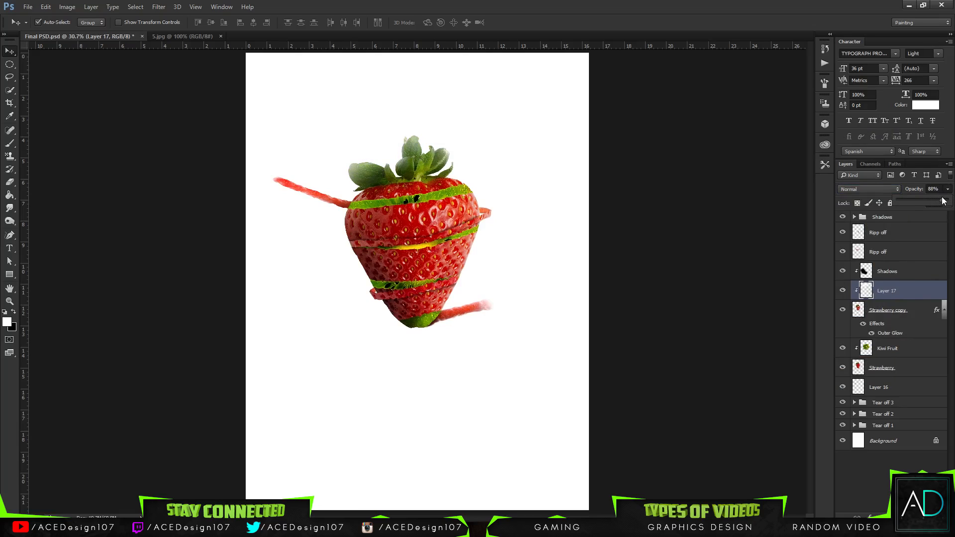
left_click(463, 2)
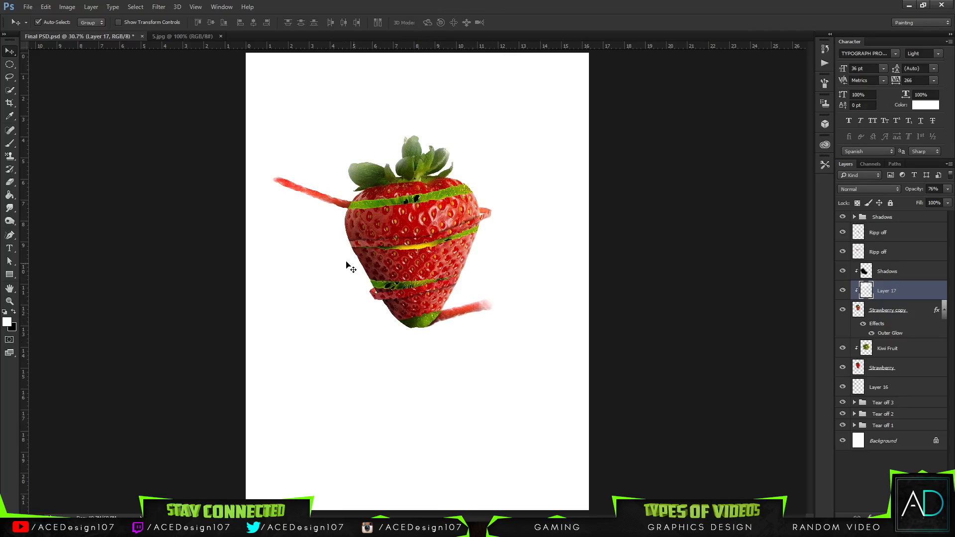
Step: Choose the 2479 px splatter tip for the Eraser
key("b")
key("e")
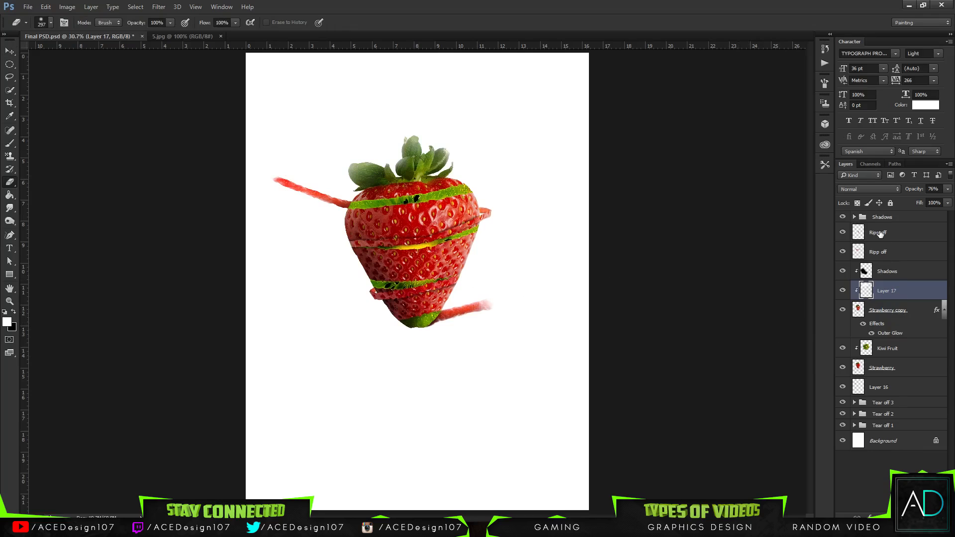
left_click(51, 24)
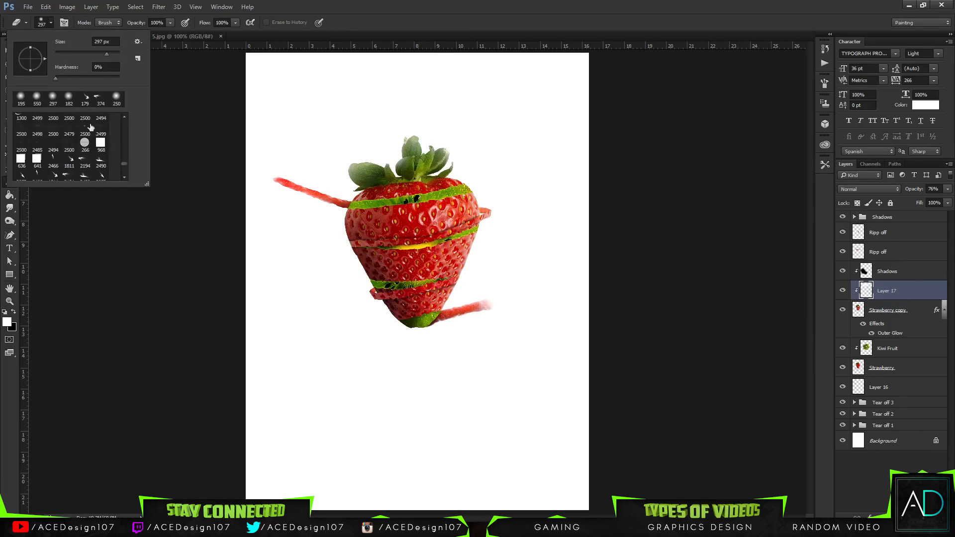
scroll(75, 149, "up", 2)
left_click(69, 157)
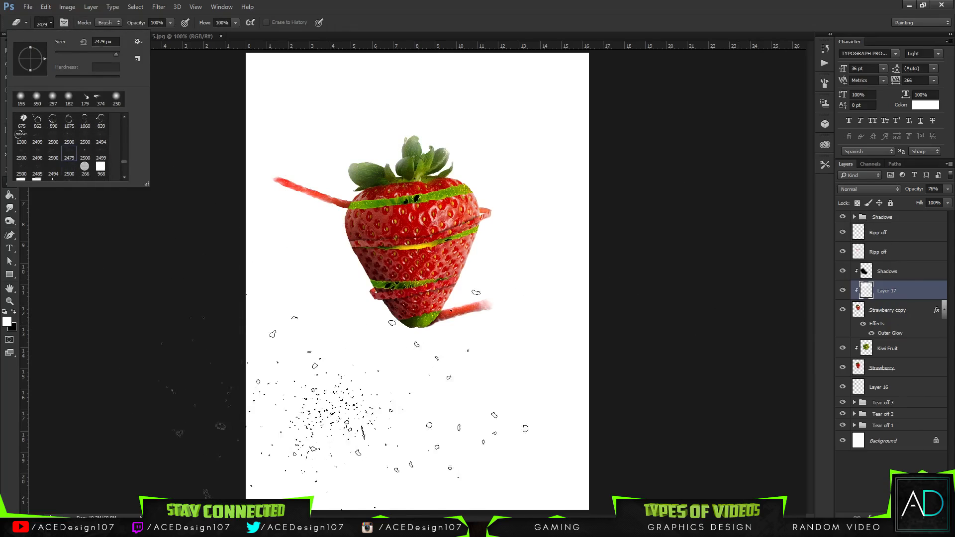
left_click(333, 398)
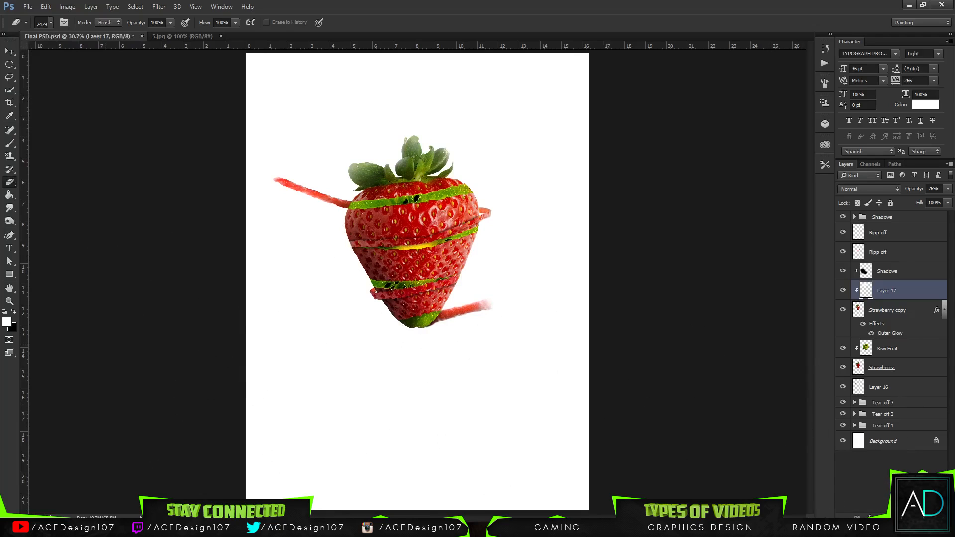
Step: Make black the foreground colour and add a new layer above the Shadows group
left_click(14, 311)
left_click(911, 256)
key("ctrl+shift+alt+n")
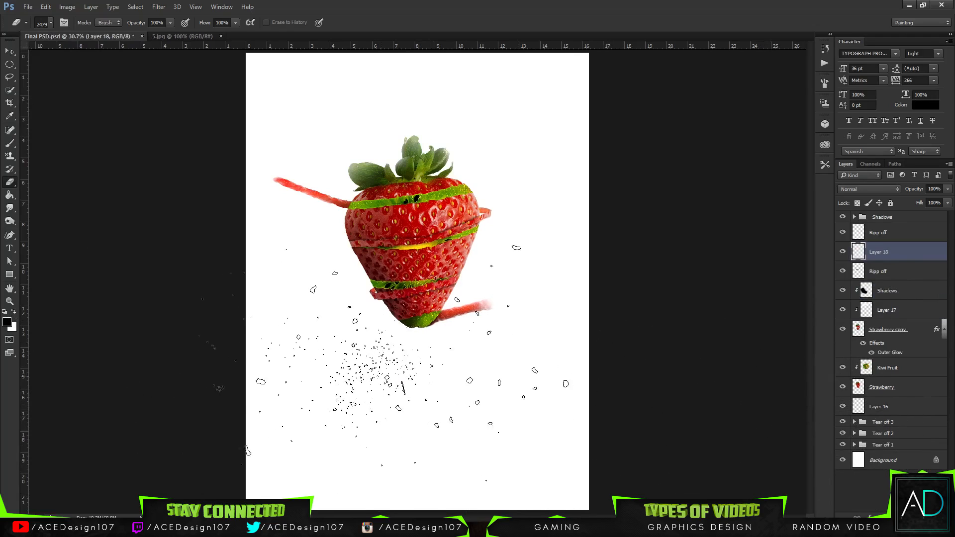
left_click_drag(894, 252, 895, 222)
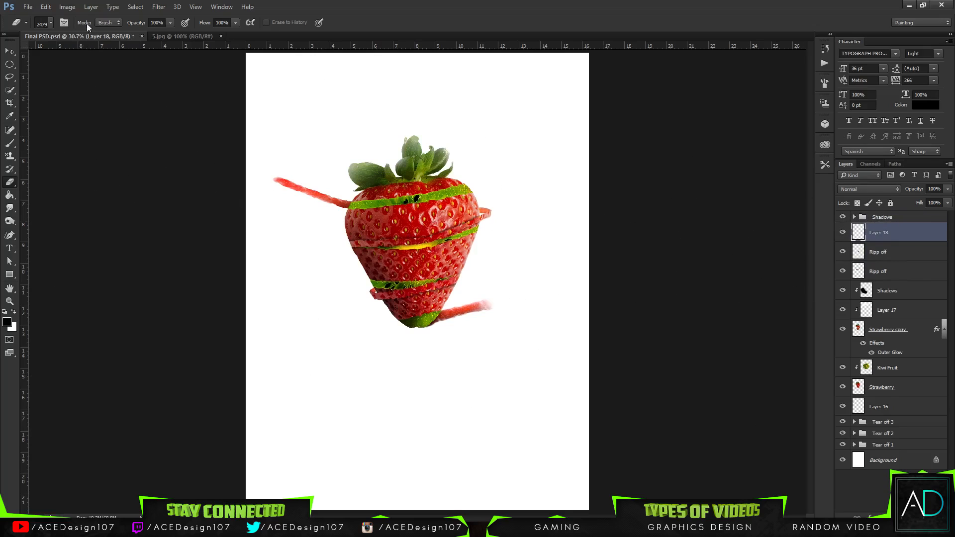
left_click(52, 23)
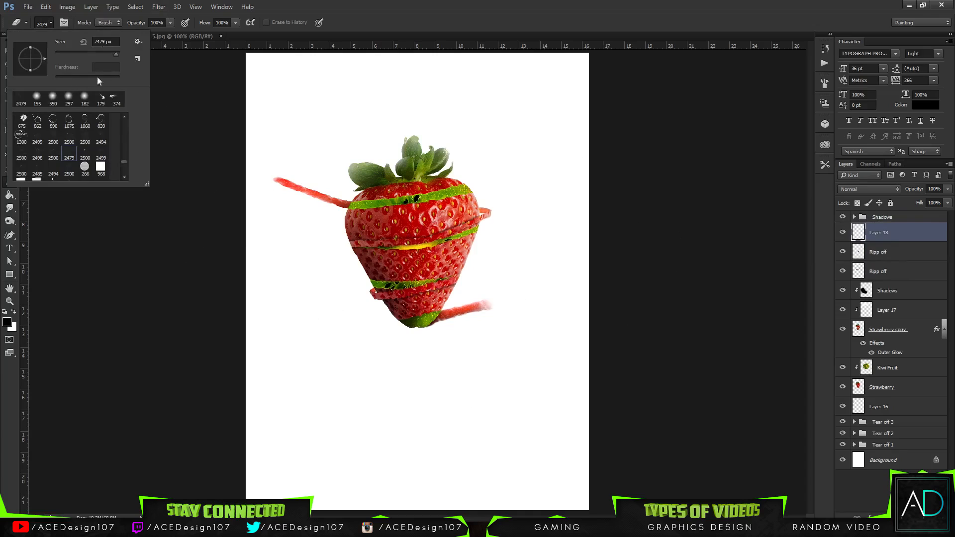
key("Return")
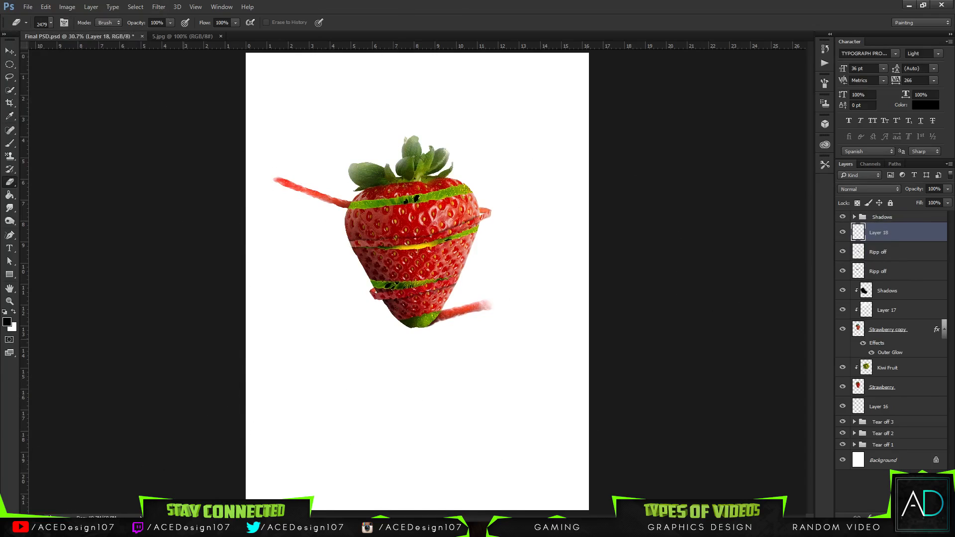
left_click_drag(918, 231, 920, 214)
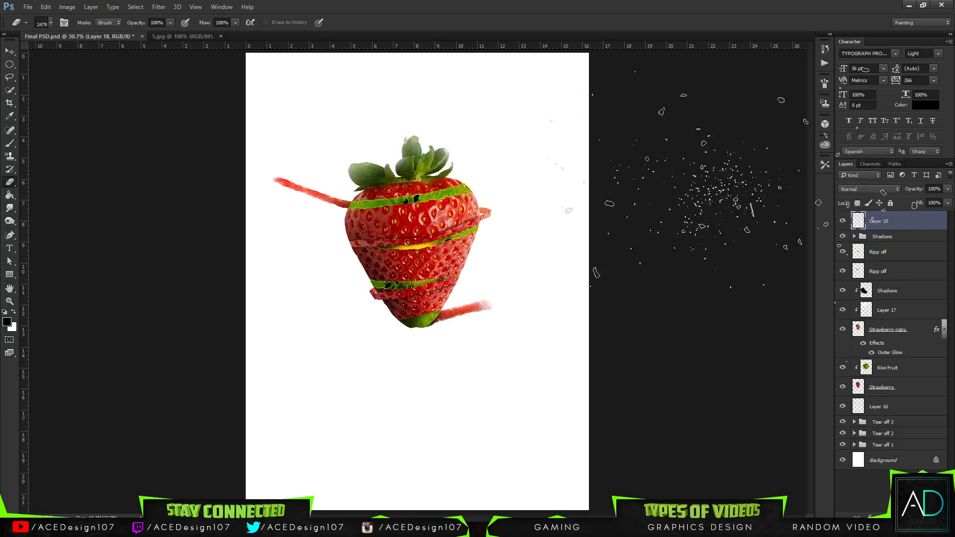
Step: Try other splatter tips for the Eraser, ending with a 675 px one, and remove the empty Layer 18
left_click(51, 24)
left_click(65, 139)
left_click(447, 2)
left_click(43, 23)
left_click(302, 385)
left_click(49, 23)
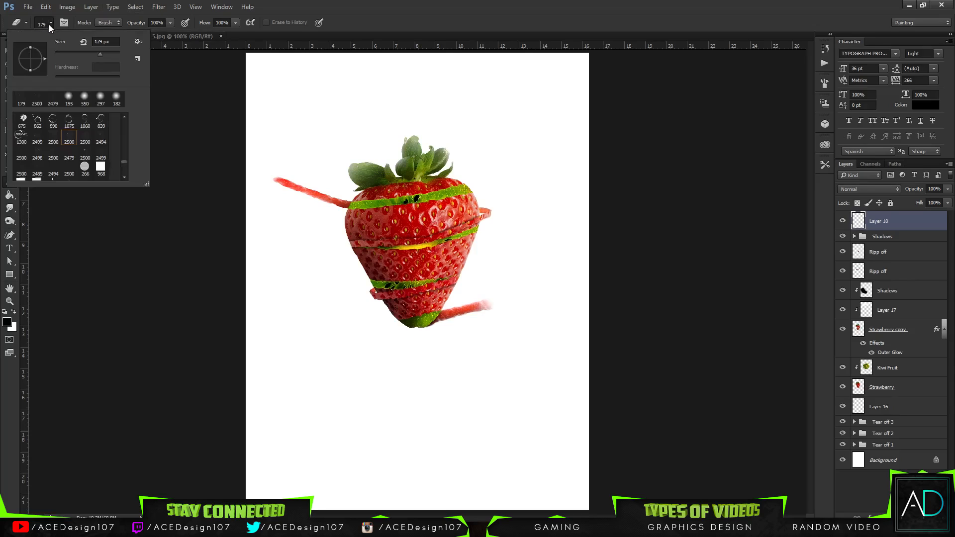
left_click(49, 137)
scroll(70, 159, "up", 2)
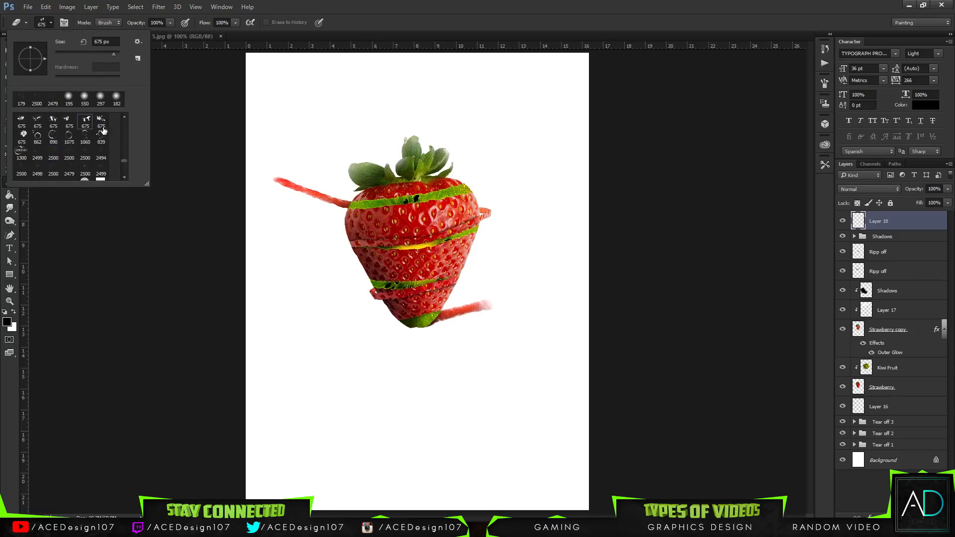
double_click(101, 120)
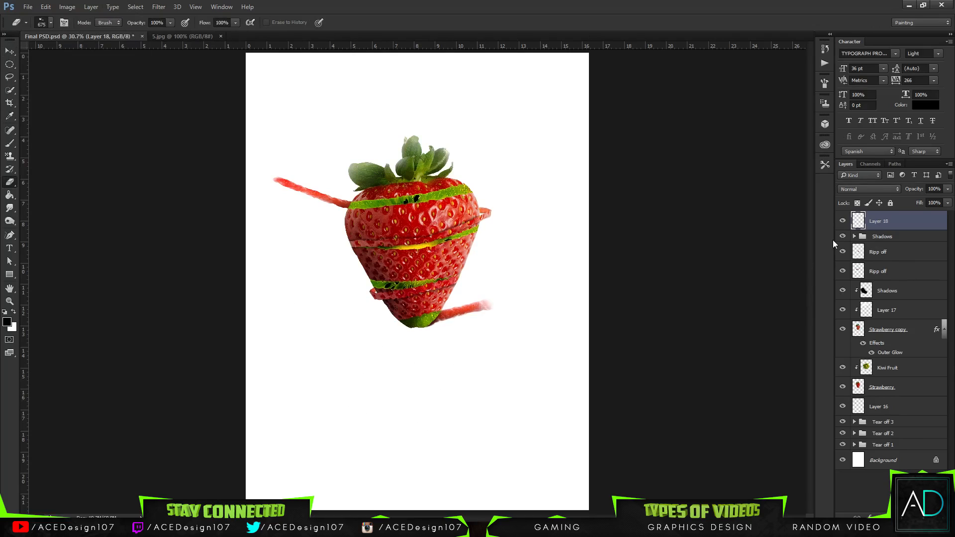
key("ctrl+z")
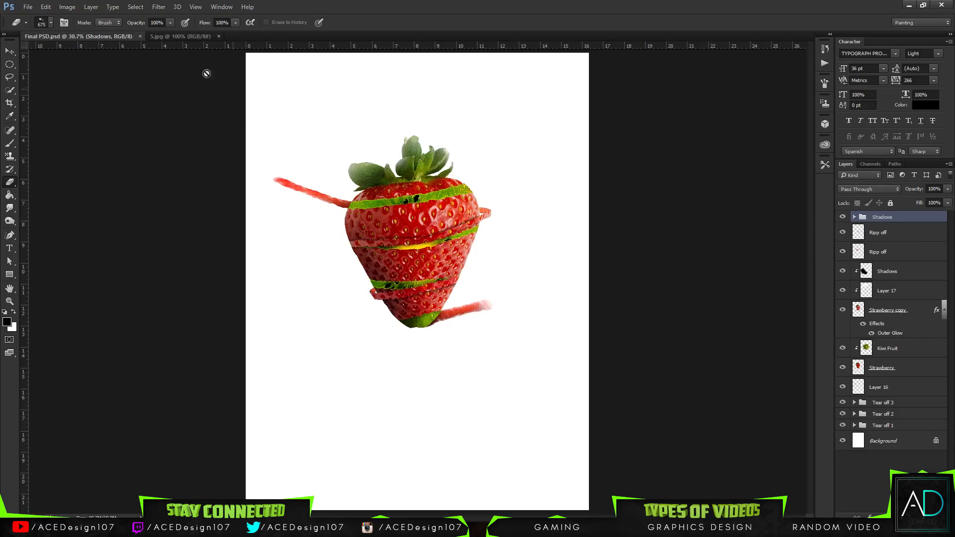
Step: Add a new empty layer above the background in the 5.jpg document
left_click(166, 37)
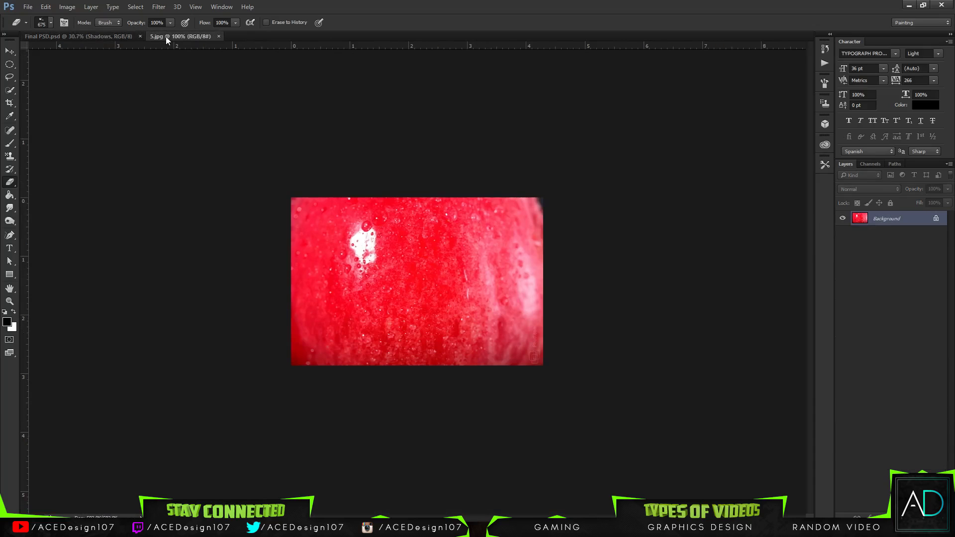
key("ctrl+shift+n")
key("Return")
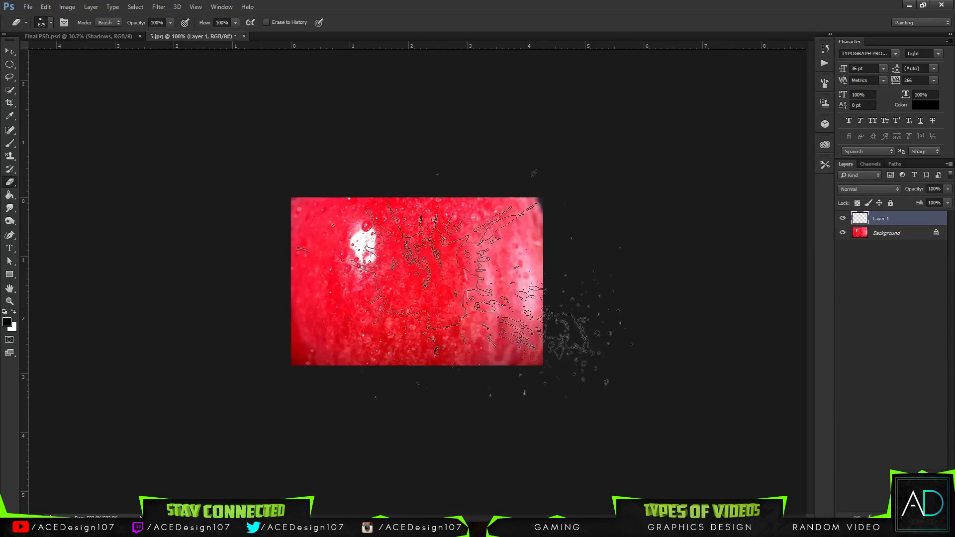
Step: Switch to the Final PSD.psd document and choose a 2500 px splatter tip for the Brush
left_click(94, 34)
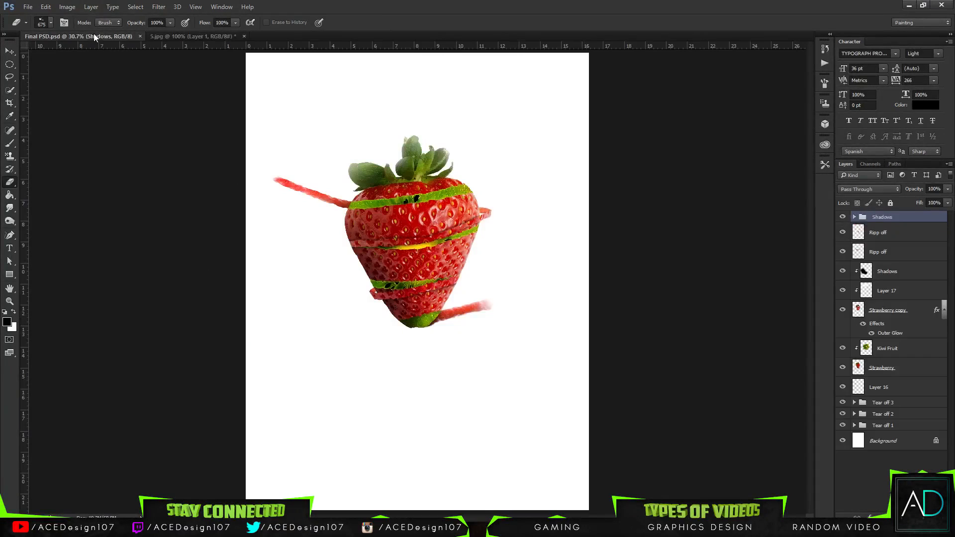
key("b")
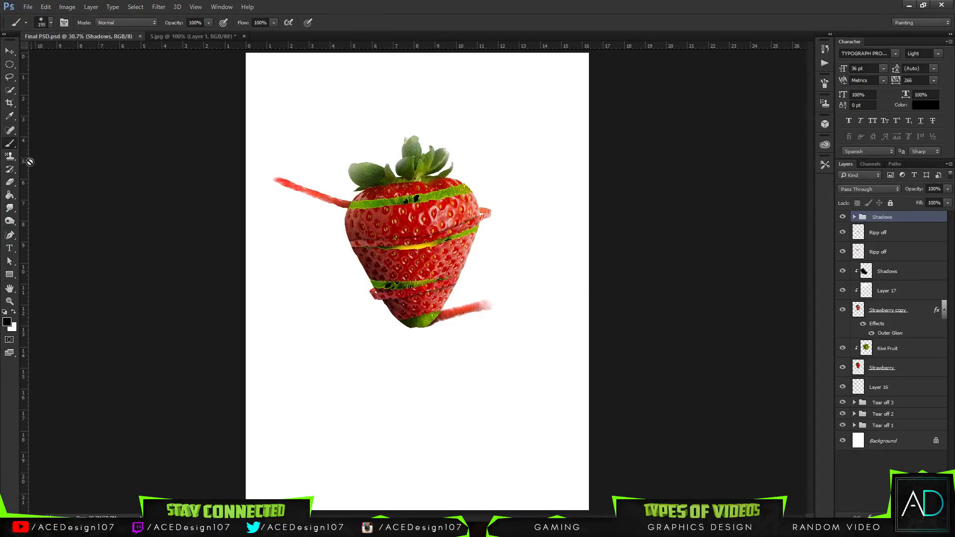
left_click(51, 22)
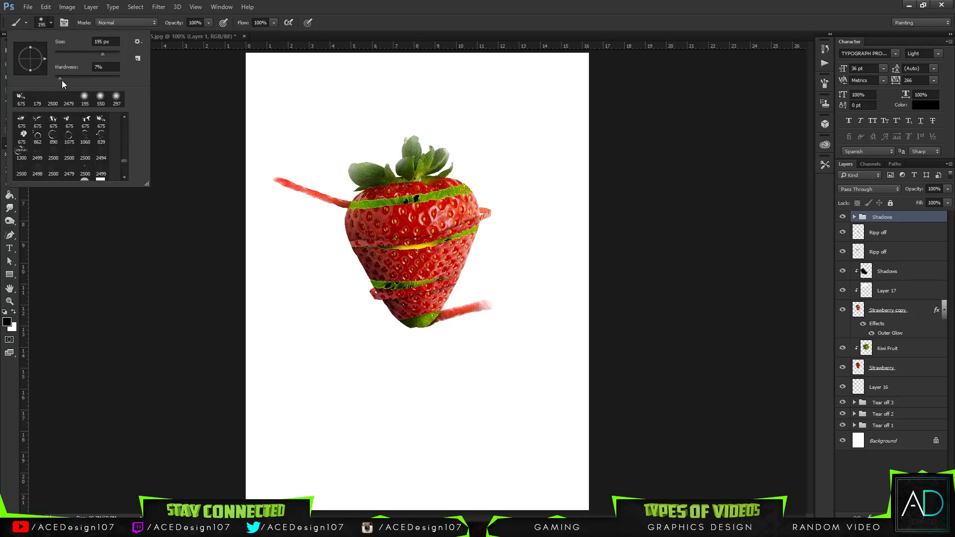
double_click(85, 156)
left_click(368, 336)
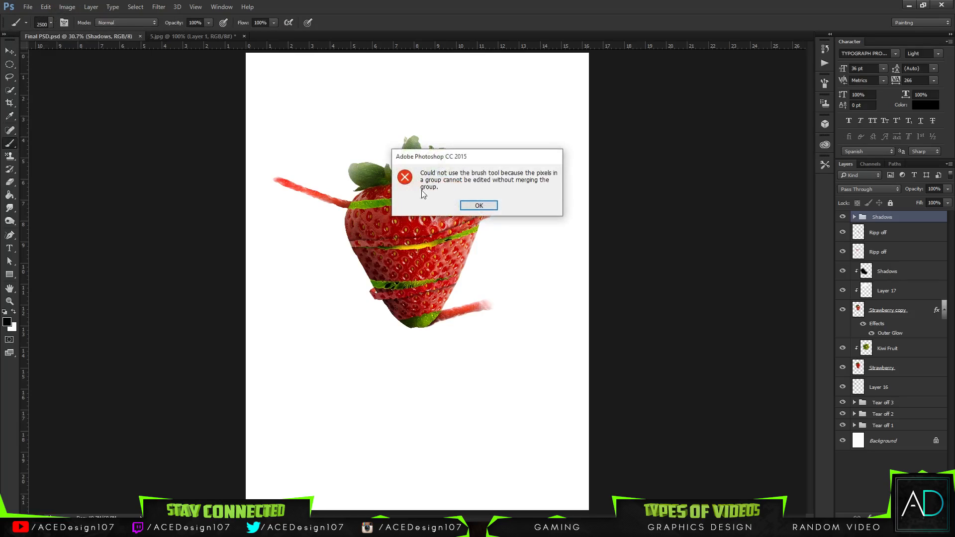
left_click(479, 207)
Step: Add a new empty layer above the Shadows group and remove the accidentally created group
left_click(909, 518)
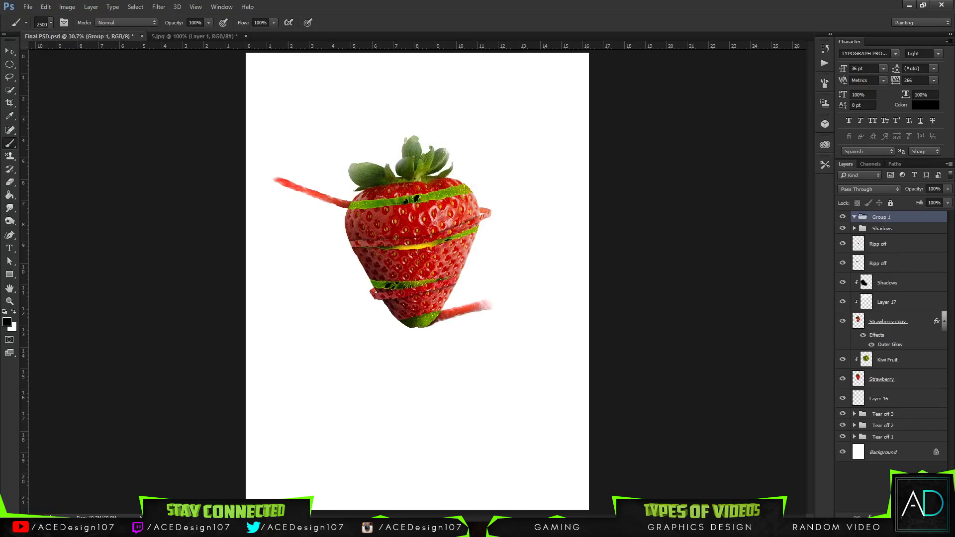
left_click(923, 518)
left_click(882, 218)
left_click_drag(886, 232, 898, 212)
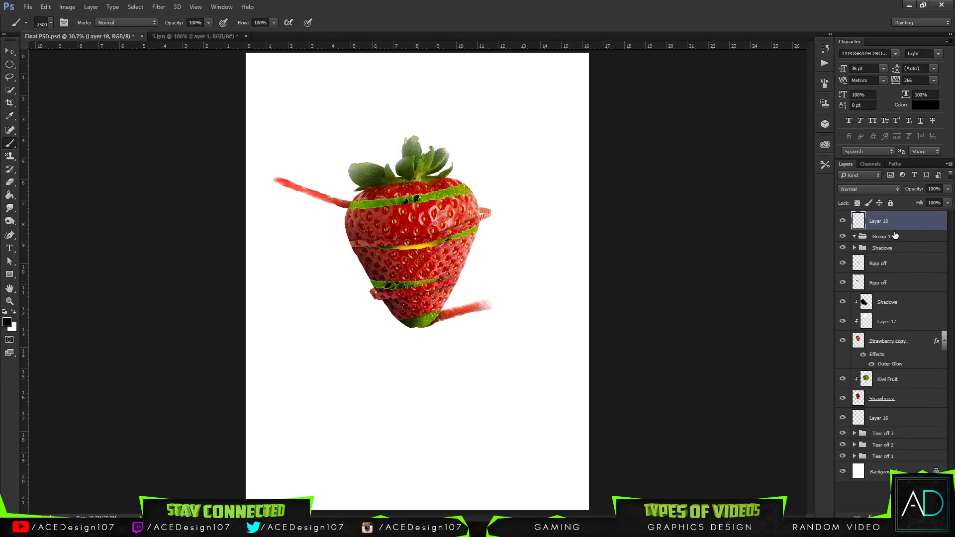
left_click(891, 236)
key("ctrl+shift+g")
left_click(895, 216)
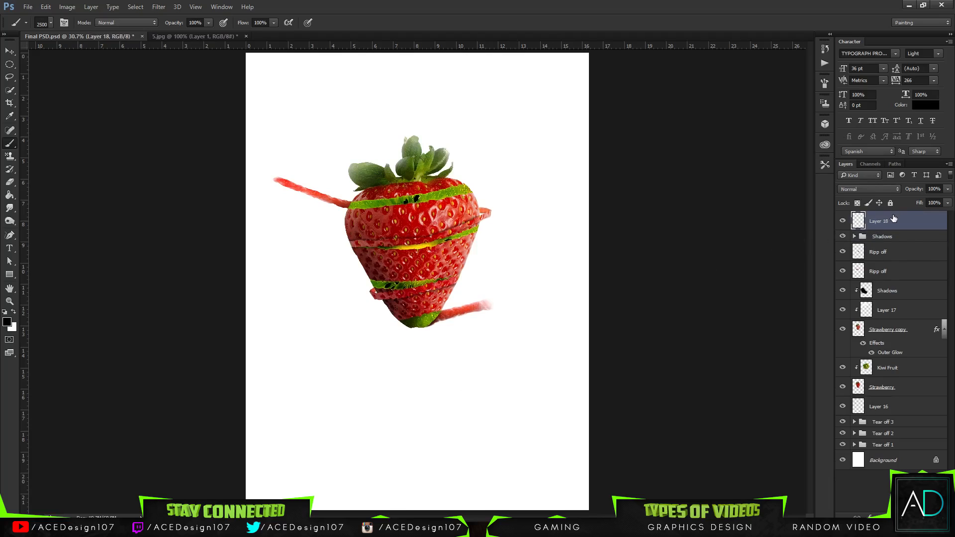
Step: Try stamping black splatter across the canvas below the strawberry with the 2500 px tip, and undo it
left_click_drag(389, 392, 651, 214)
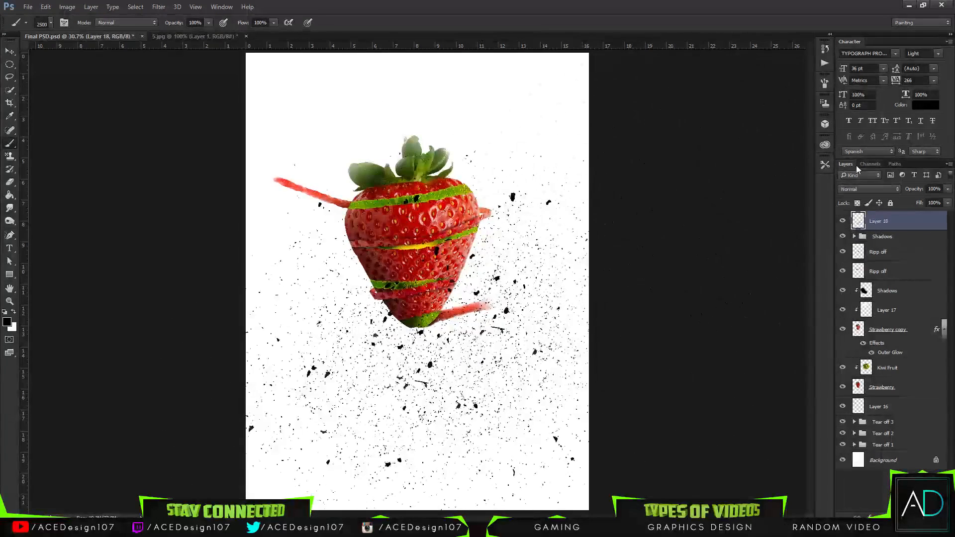
key("ctrl+alt+z")
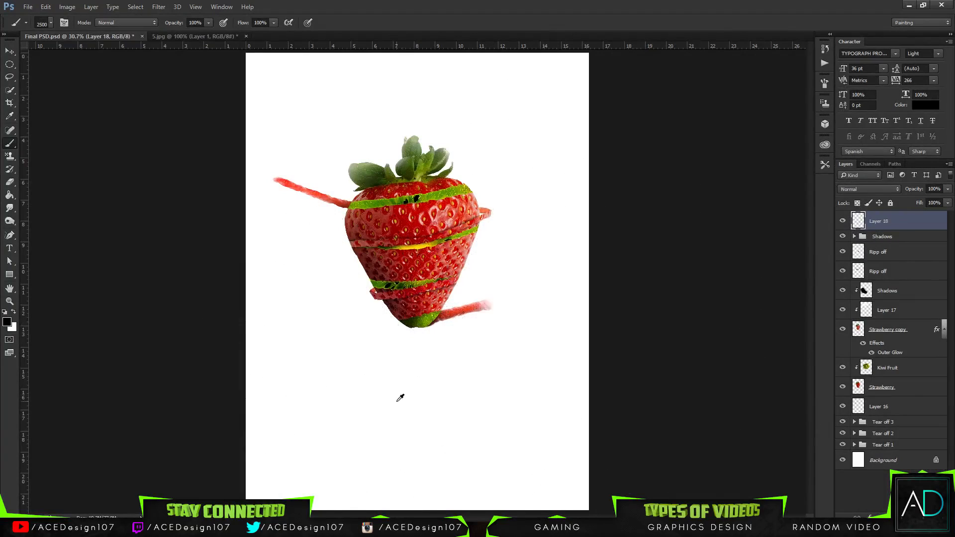
key("ctrl+shift+z")
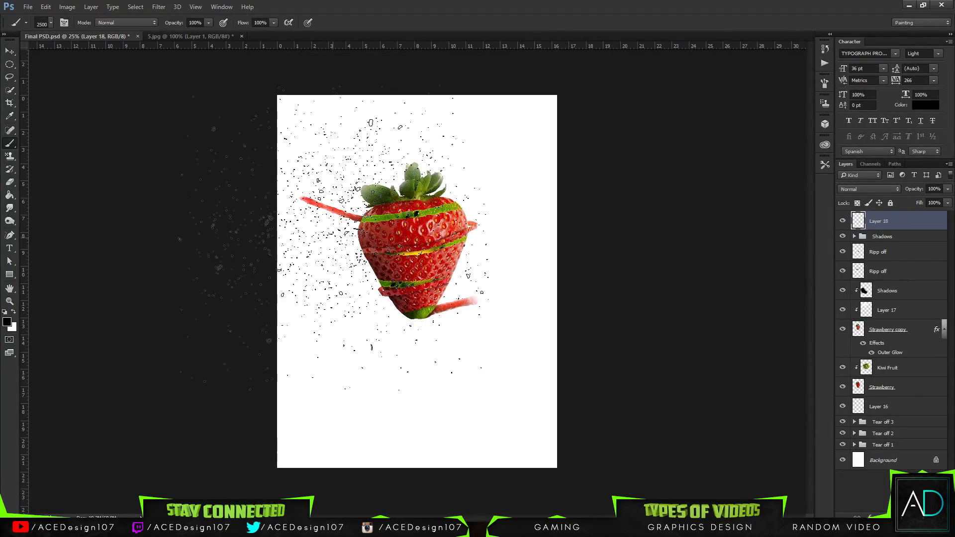
key("ctrl+alt+z")
Step: Try stamping splatter over the strawberry with the 2479 px tip at full size and at 359 px, undoing both
key("ctrl+plus")
key("ctrl+plus")
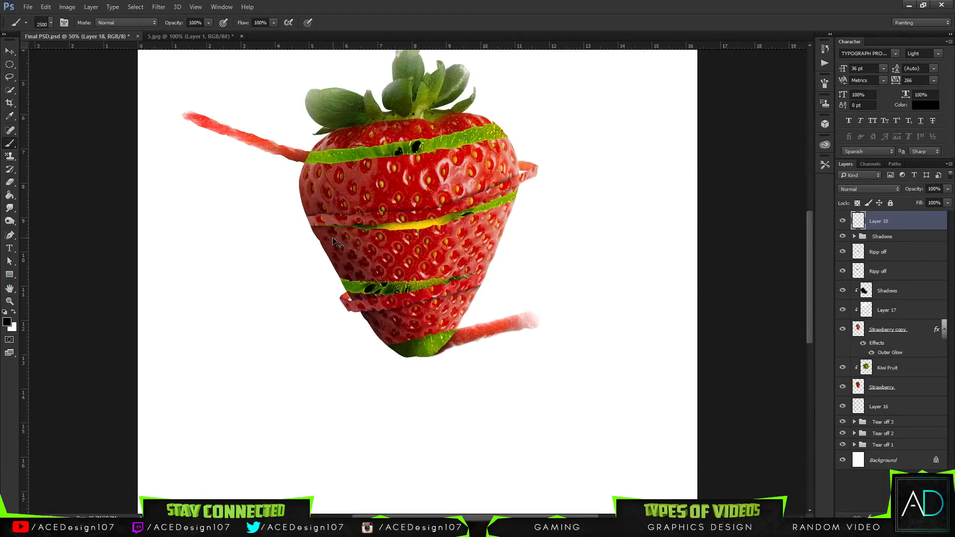
left_click(51, 23)
left_click(84, 100)
left_click(383, 259)
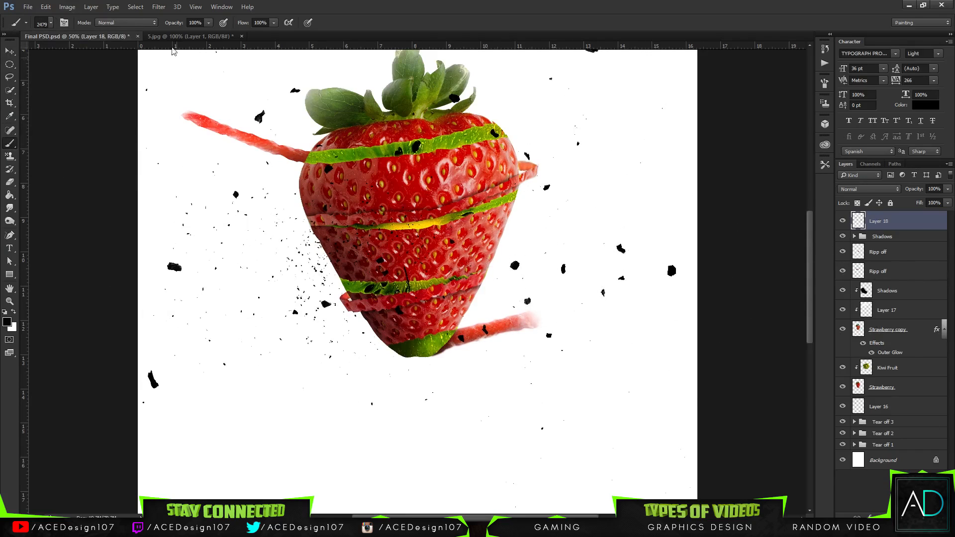
key("ctrl+alt+z")
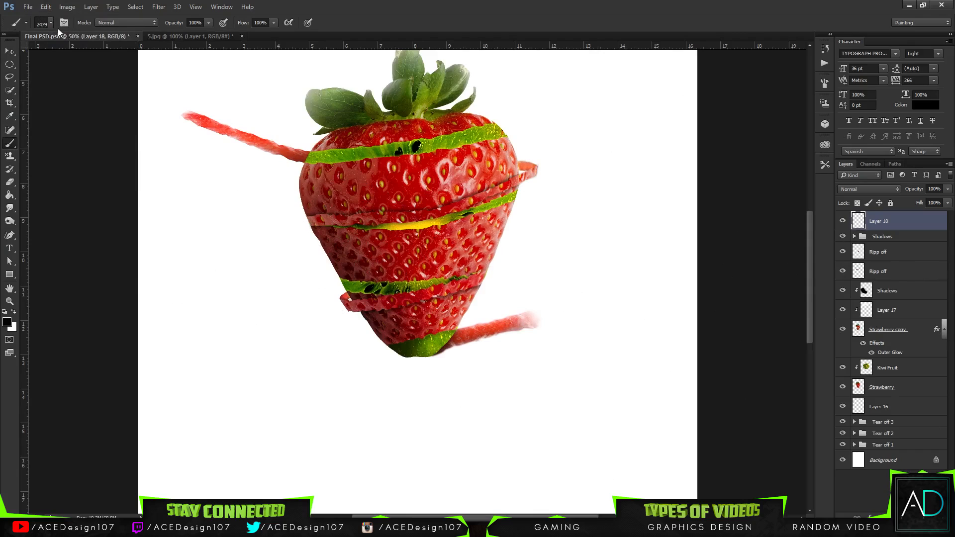
left_click(51, 25)
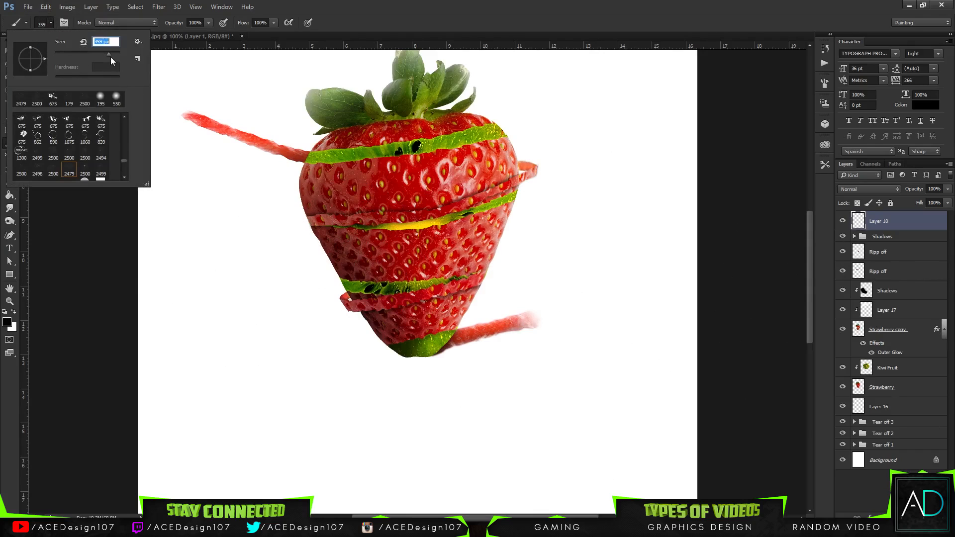
left_click(345, 343)
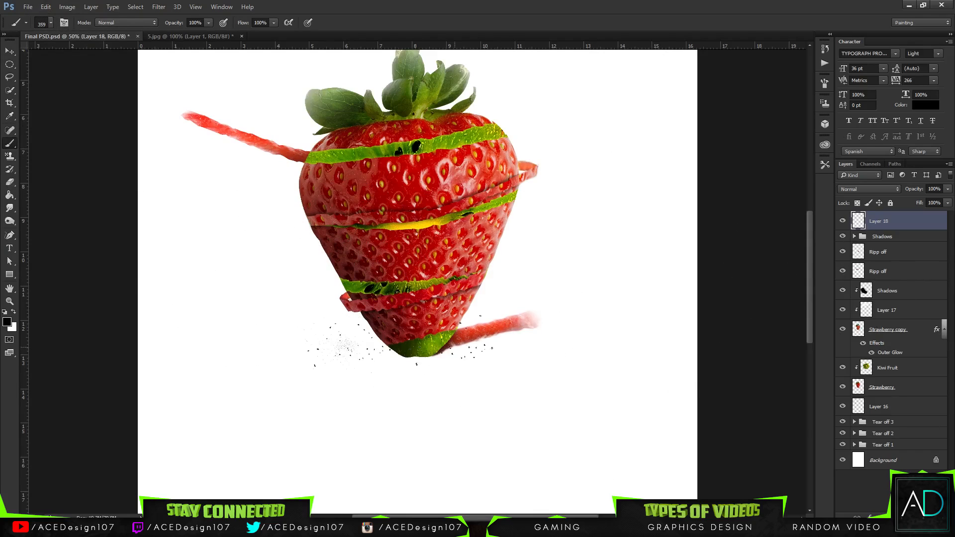
key("ctrl+z")
Step: Stamp 360 px black splatter beside the strawberry's lower-left edge and move Layer 18 directly below the Strawberry layer
left_click(51, 23)
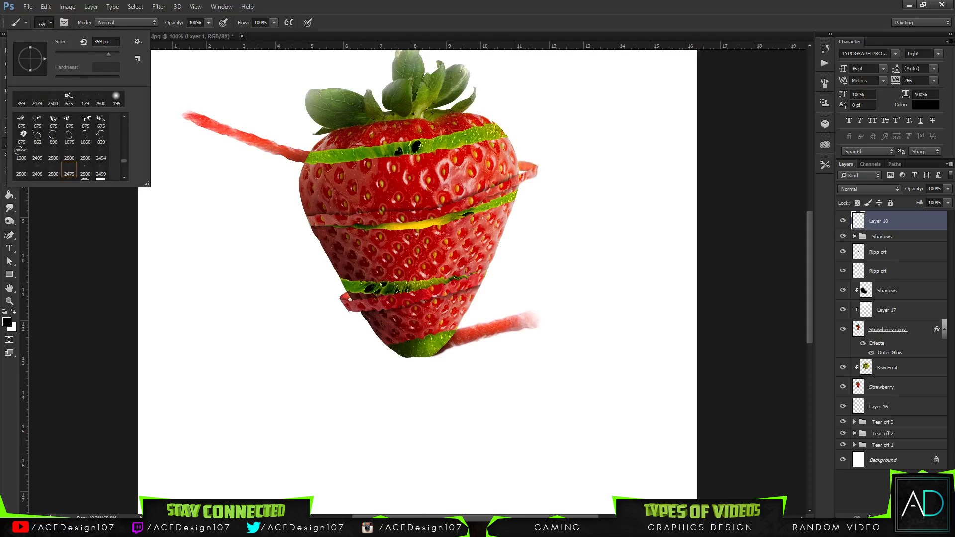
left_click(118, 43)
type("360")
key("Return")
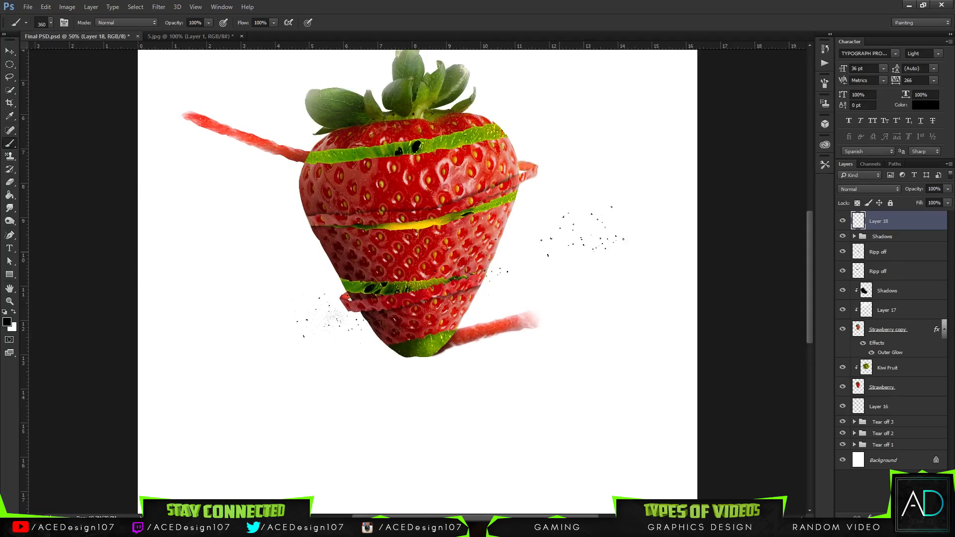
left_click_drag(895, 222, 892, 389)
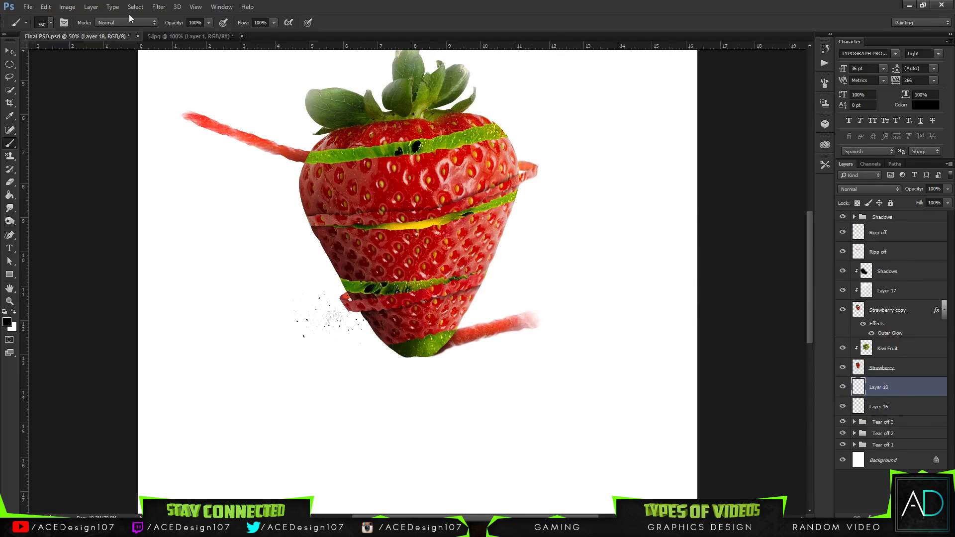
Step: Choose a finer 2500 px splatter tip, set it to 360 px and stamp it beside the strawberry's lower-right edge
left_click(49, 23)
left_click(69, 155)
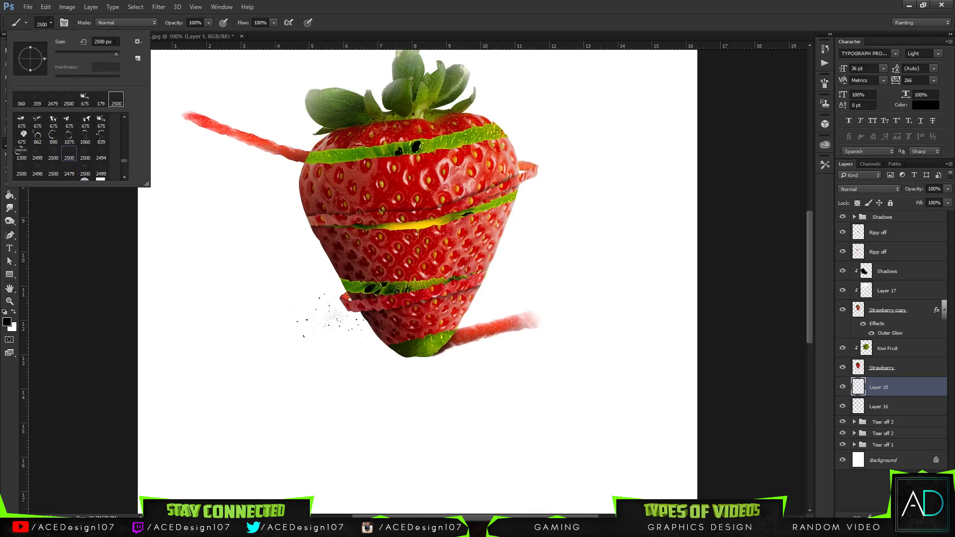
type("360")
key("Return")
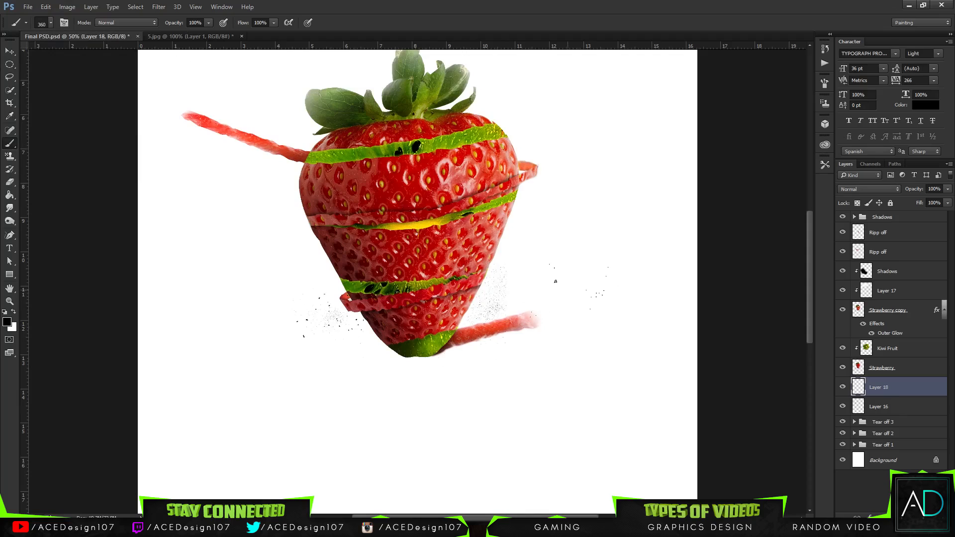
left_click(496, 282)
key("ctrl+z")
left_click(470, 332)
Step: Move Layer 18 directly above the Background and stamp fine splatter beside the strawberry's middle on both sides
left_click_drag(906, 390, 899, 452)
left_click(481, 193)
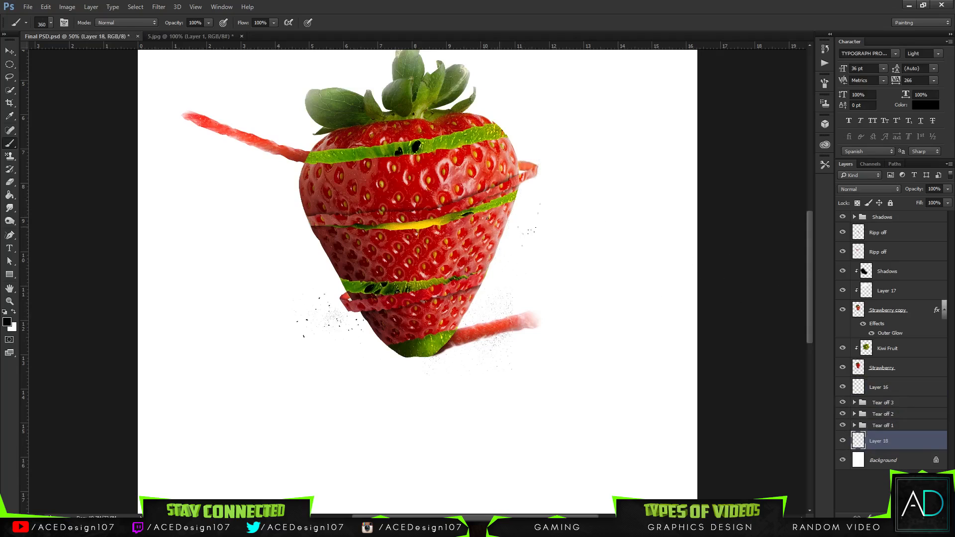
left_click(507, 217)
key("ctrl+z")
left_click(299, 201)
key("ctrl+z")
Step: Try another 2500 px splatter tip at 467 px on the strawberry's left side
left_click(50, 22)
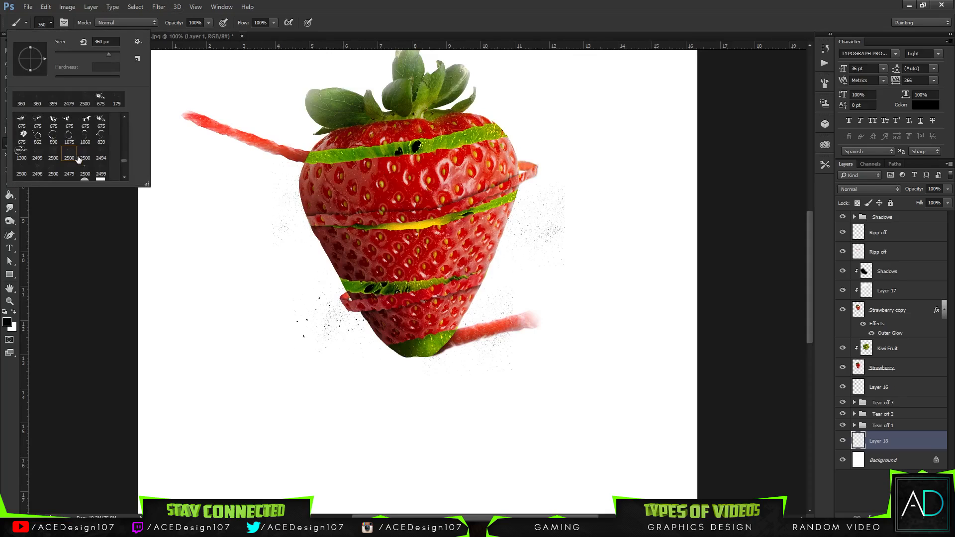
left_click(53, 154)
left_click_drag(115, 52, 112, 52)
left_click(314, 222)
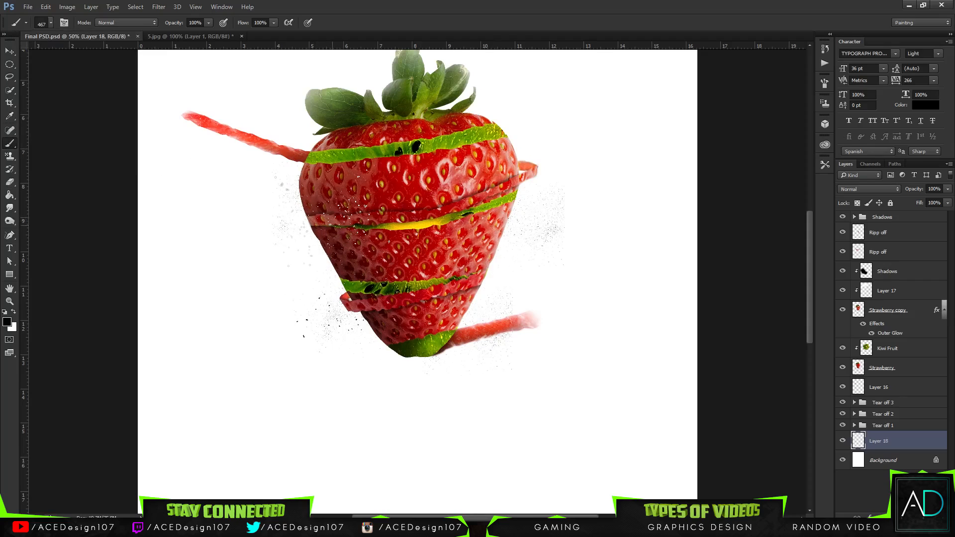
left_click(344, 236)
Step: Choose the 2498 px splatter tip, set it to 343 px and stamp it along the strawberry's upper-left edge
left_click(51, 23)
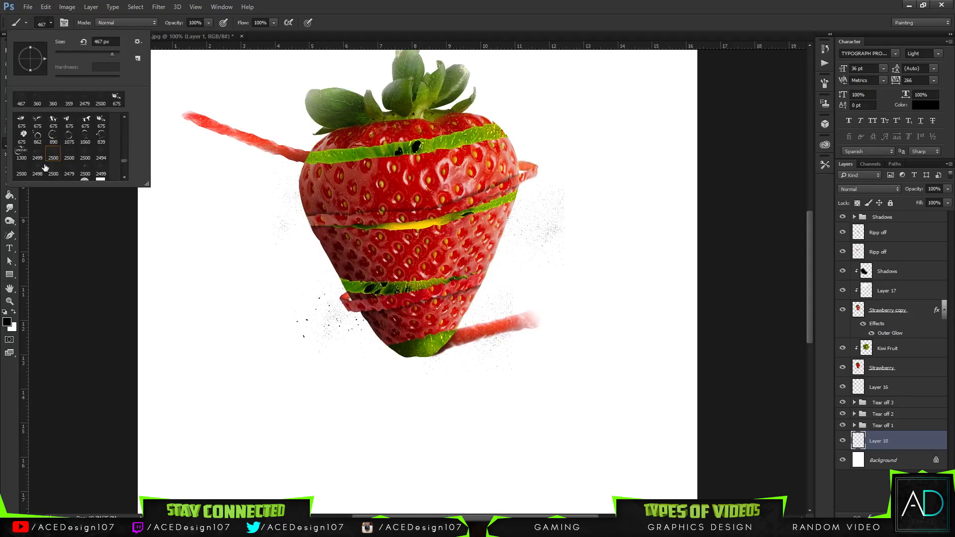
left_click(44, 169)
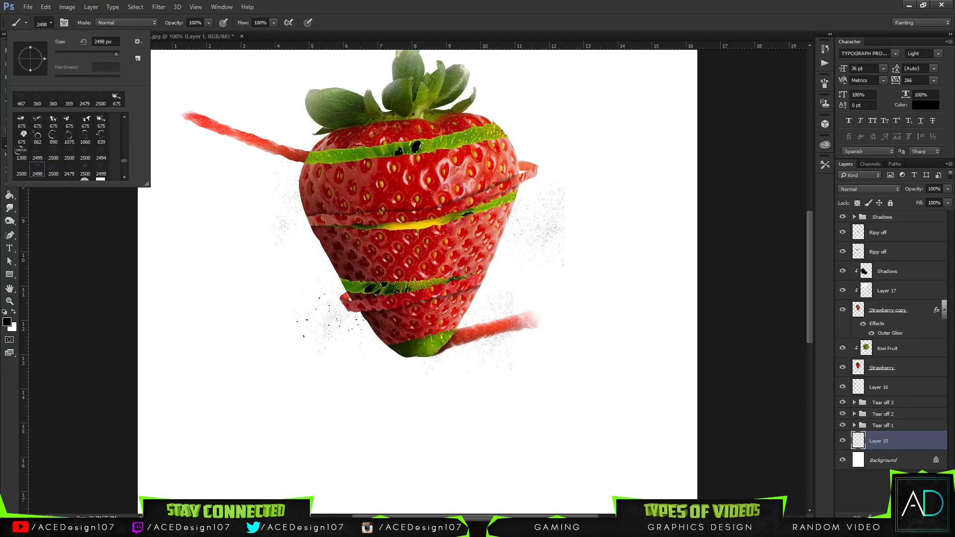
left_click(108, 53)
key("Return")
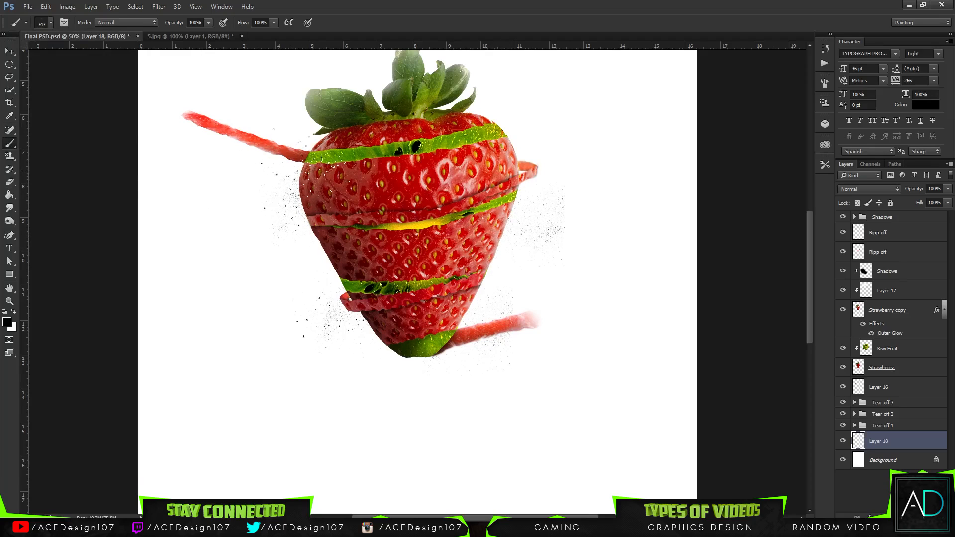
left_click(567, 251)
key("ctrl+z")
Step: Choose a different 2500 px splatter tip, set it to 343 px and stamp dots beside the strawberry's right edge
left_click(50, 23)
left_click(22, 170)
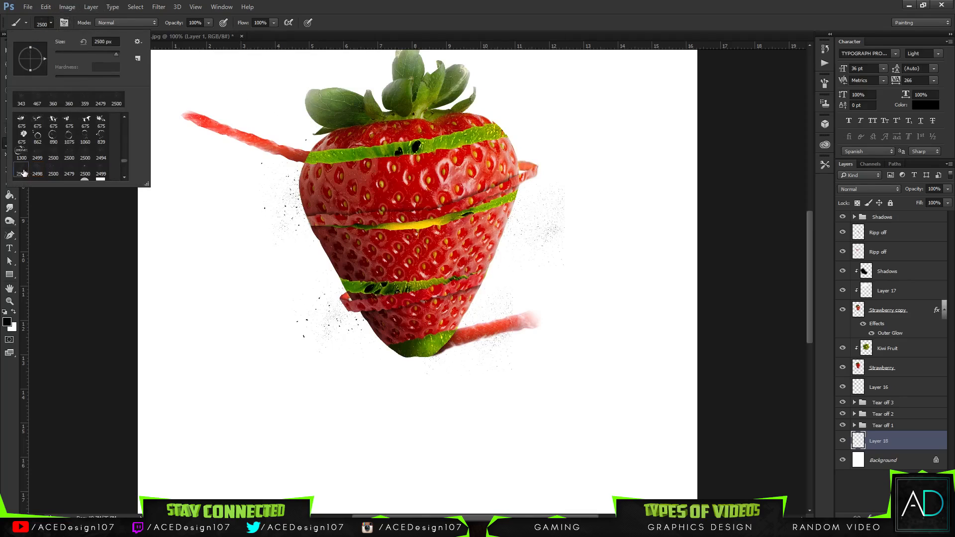
left_click_drag(107, 53, 106, 52)
key("Return")
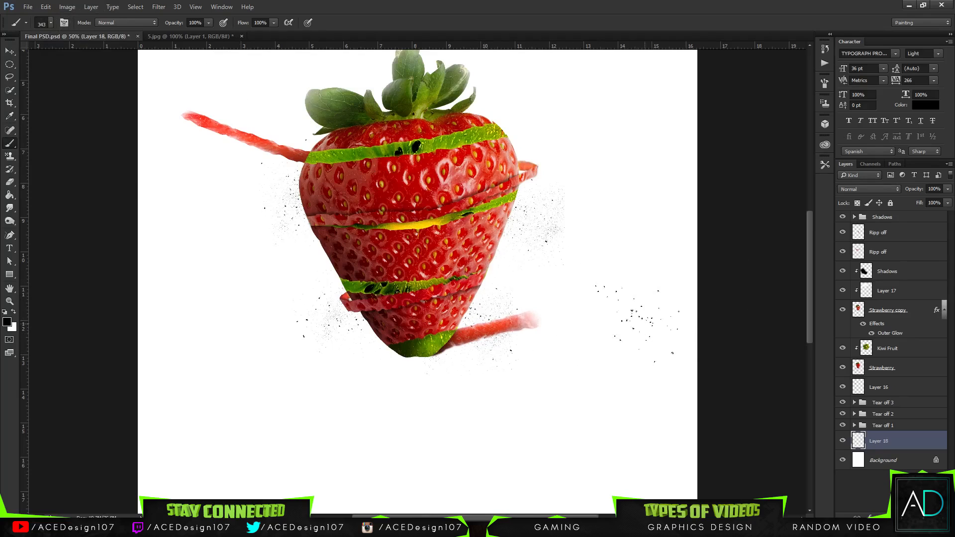
Step: Choose the 2494 px splatter tip, enlarge it to 483 px and stamp faint specks below the lower-right peel strip
left_click(50, 23)
scroll(70, 170, "down", 1)
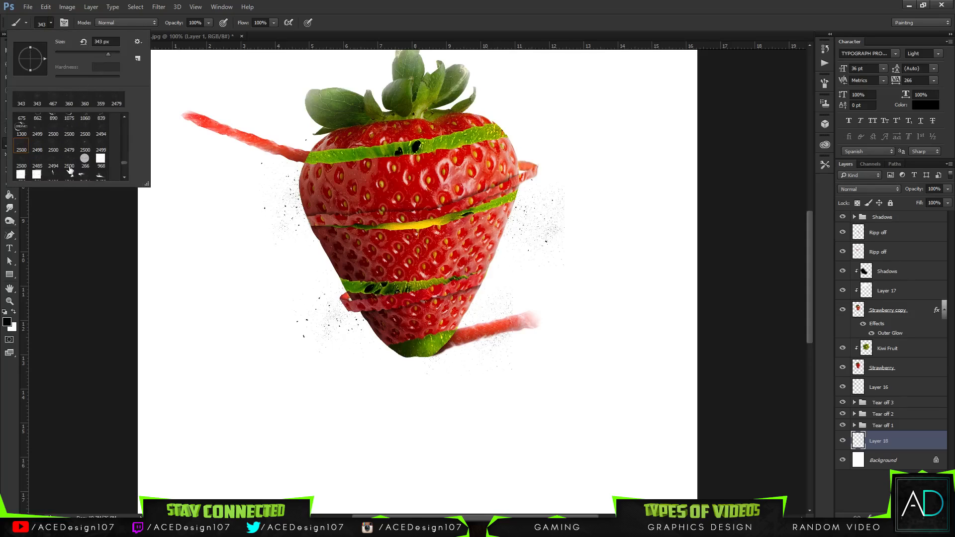
left_click(52, 161)
key("Return")
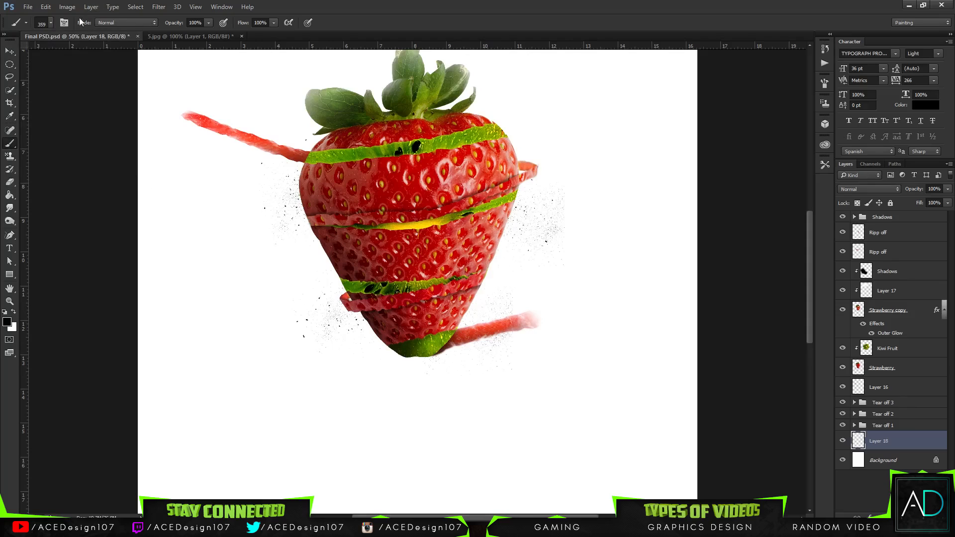
left_click(50, 24)
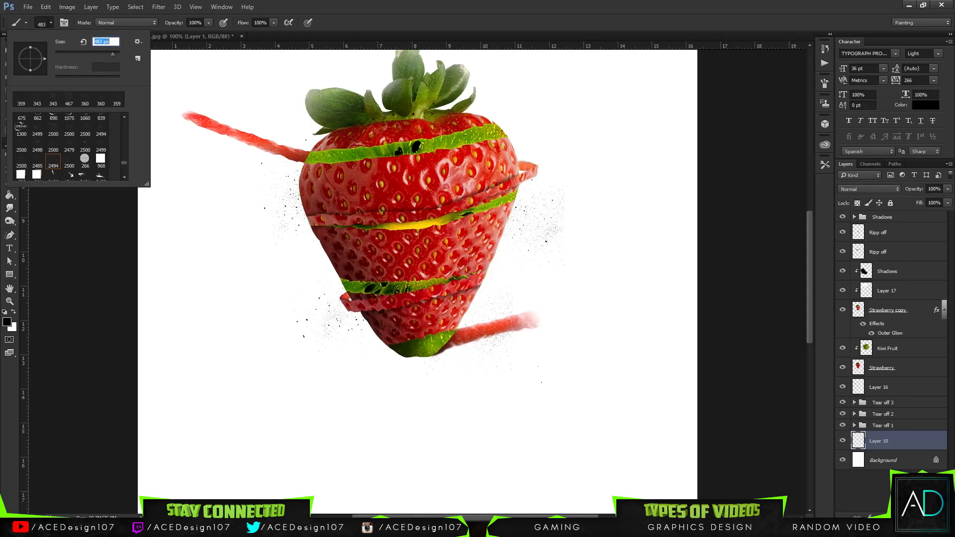
key("Return")
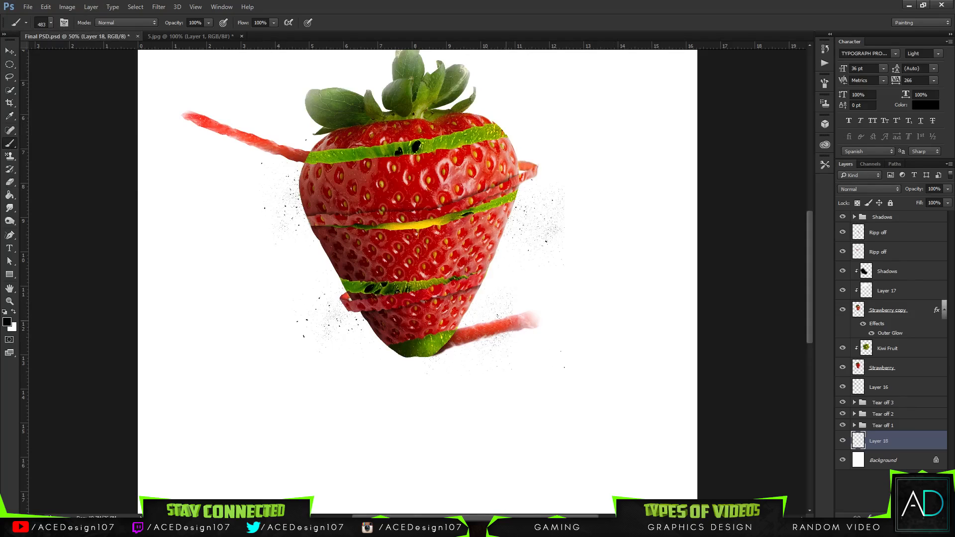
Step: Try stamping with the 2485 px splatter tip reduced to 405 px, and undo the stamp
left_click(36, 25)
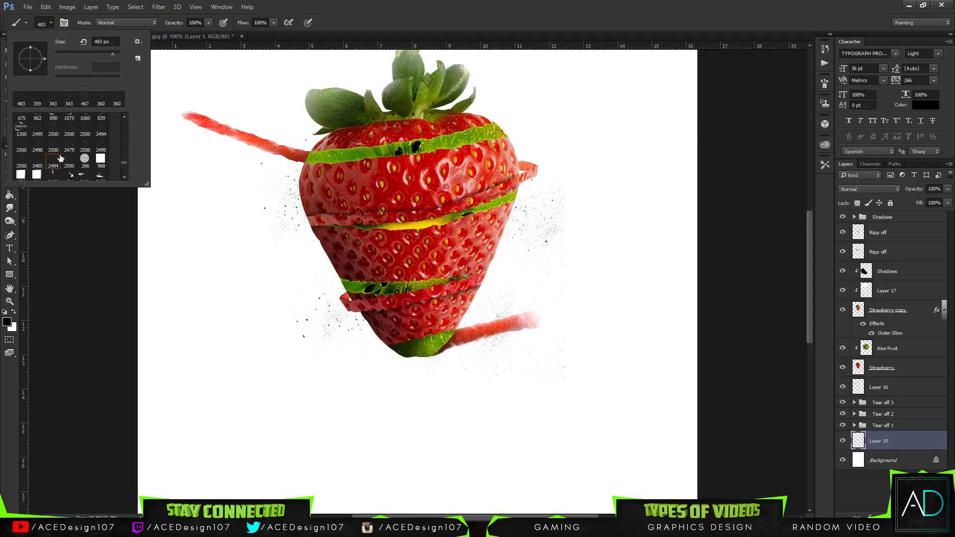
left_click(34, 164)
left_click(111, 52)
key("Return")
key("ctrl+z")
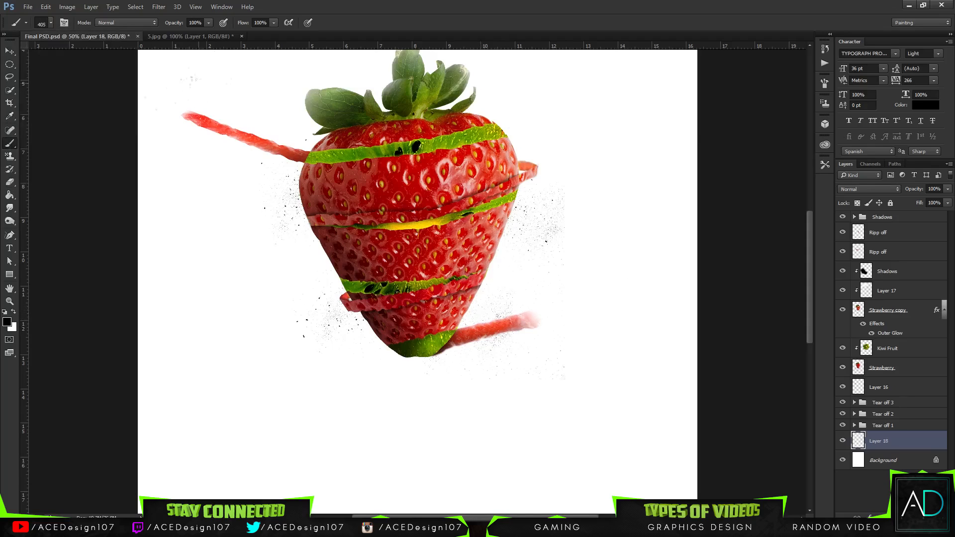
Step: Choose the 2498 px splatter tip, set it to 498 px and stamp specks beside the strawberry's lower-right edge
left_click(44, 25)
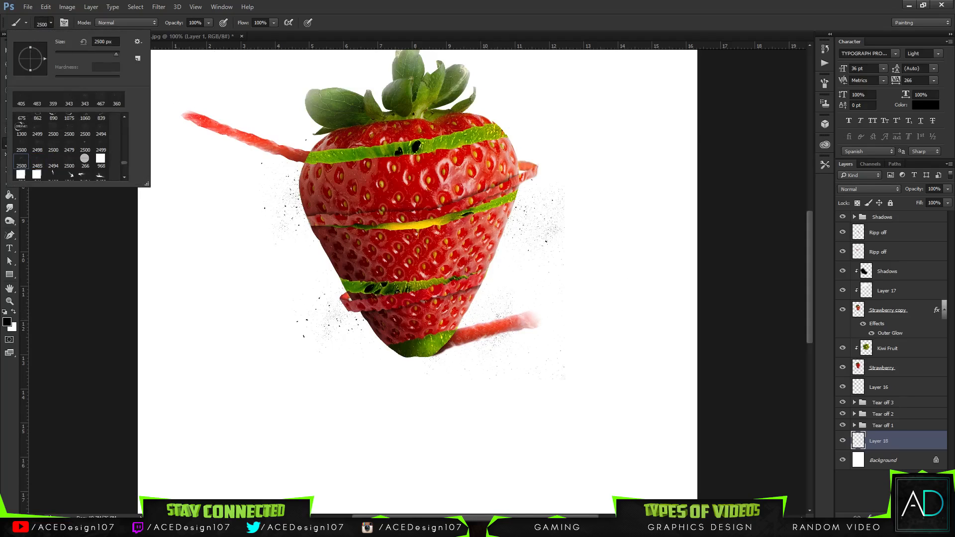
left_click(37, 146)
left_click_drag(114, 52, 113, 53)
left_click(473, 326)
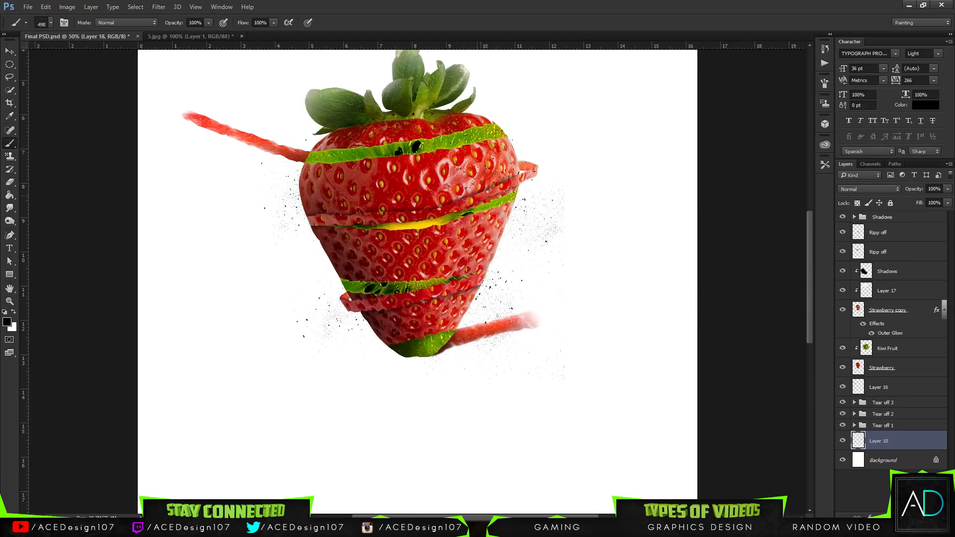
Step: Try stamping with a 2500 px splatter tip reduced to 390 px, and undo the stamp
left_click(52, 23)
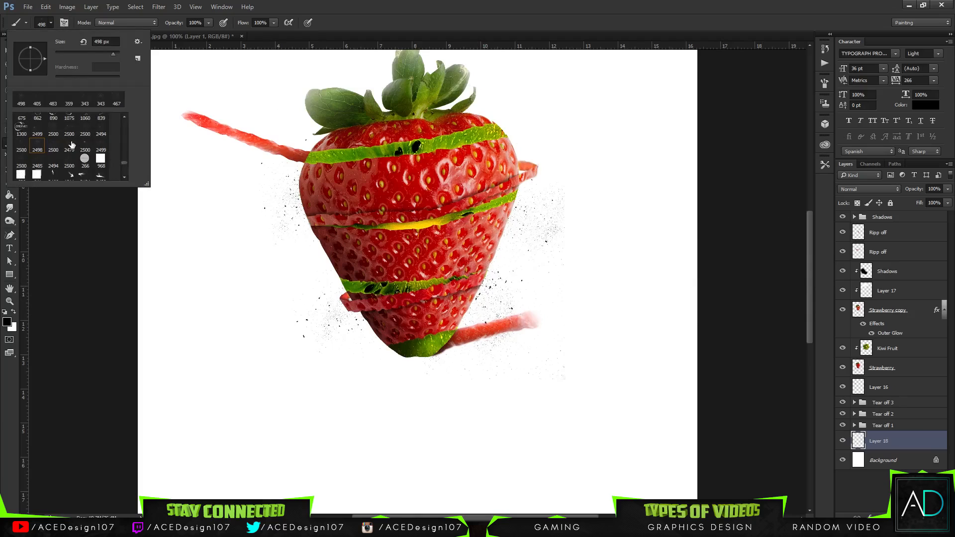
left_click(85, 150)
left_click_drag(116, 54, 109, 55)
left_click(556, 277)
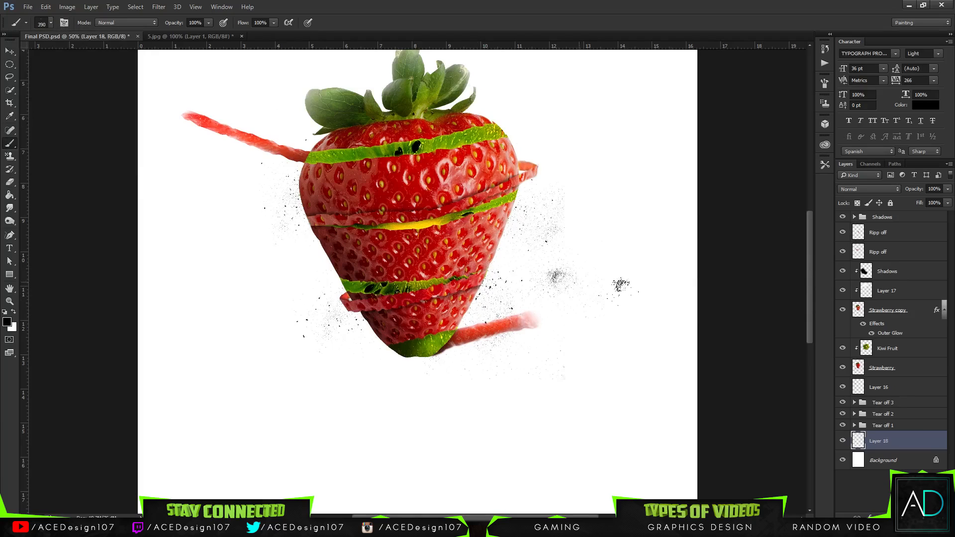
key("ctrl+z")
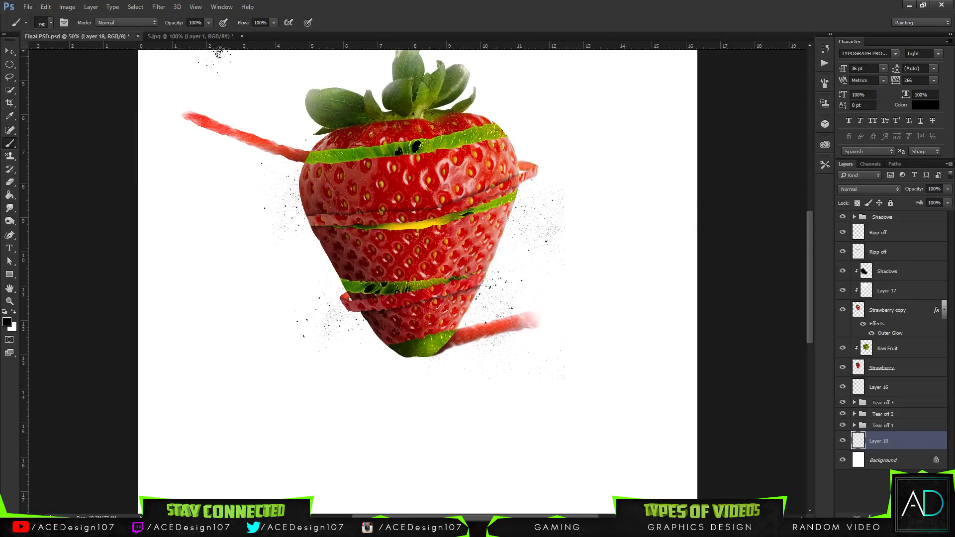
Step: Choose another 2500 px splatter tip, set it to 498 px and stamp dots right and upper-left of the strawberry on a new layer
left_click(48, 24)
left_click(24, 150)
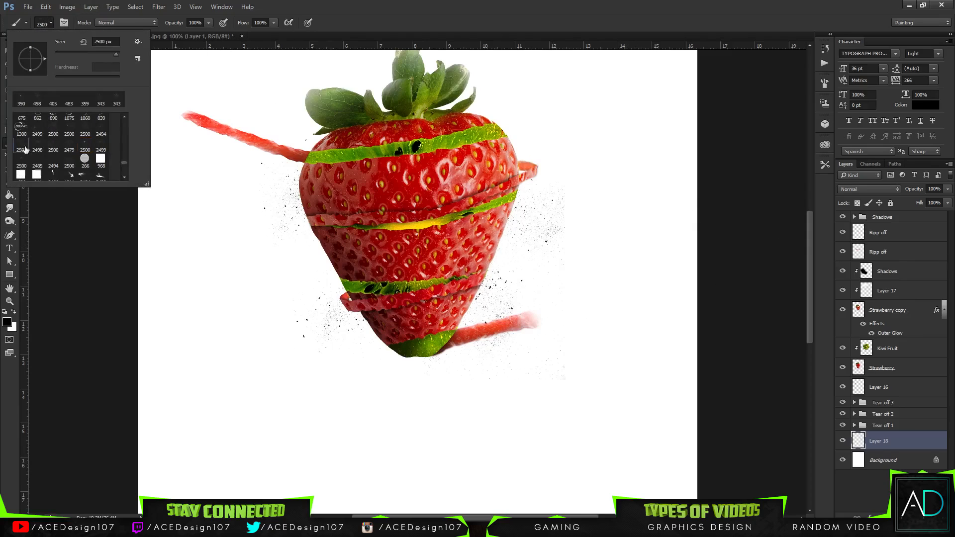
left_click_drag(115, 52, 113, 52)
key("Return")
key("ctrl+shift+alt+n")
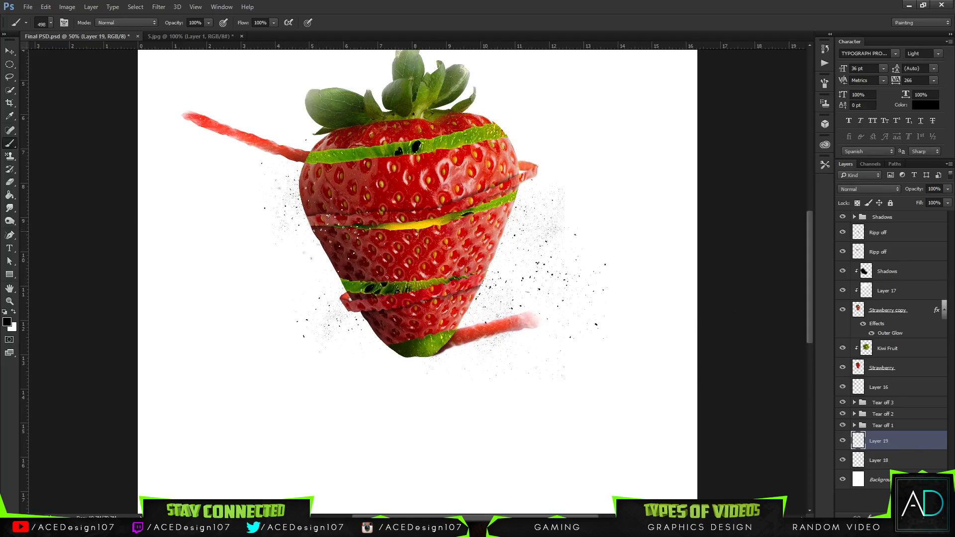
left_click(276, 134)
Step: Switch to the Eraser with a soft round 675 px tip and fade the splatter dots below the lower-right peel strip
key("e")
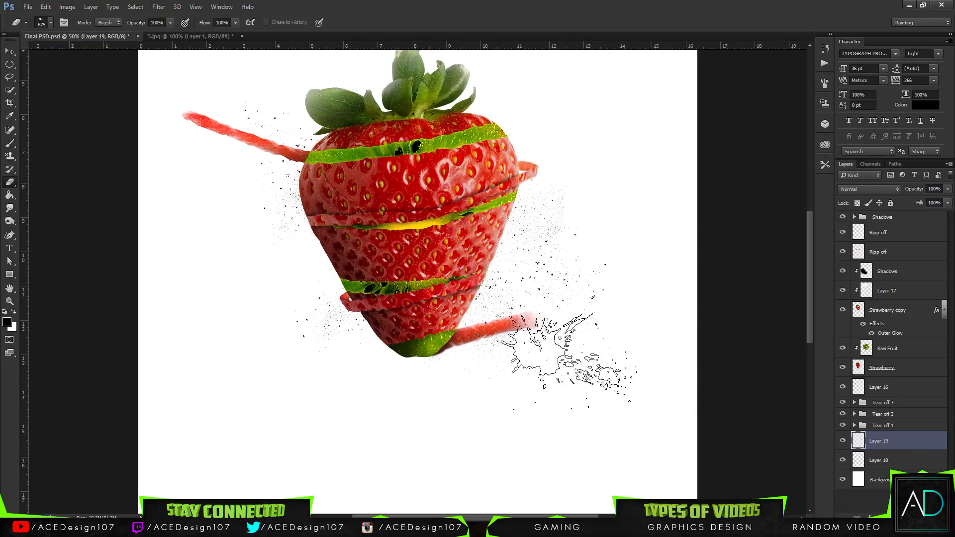
left_click(45, 22)
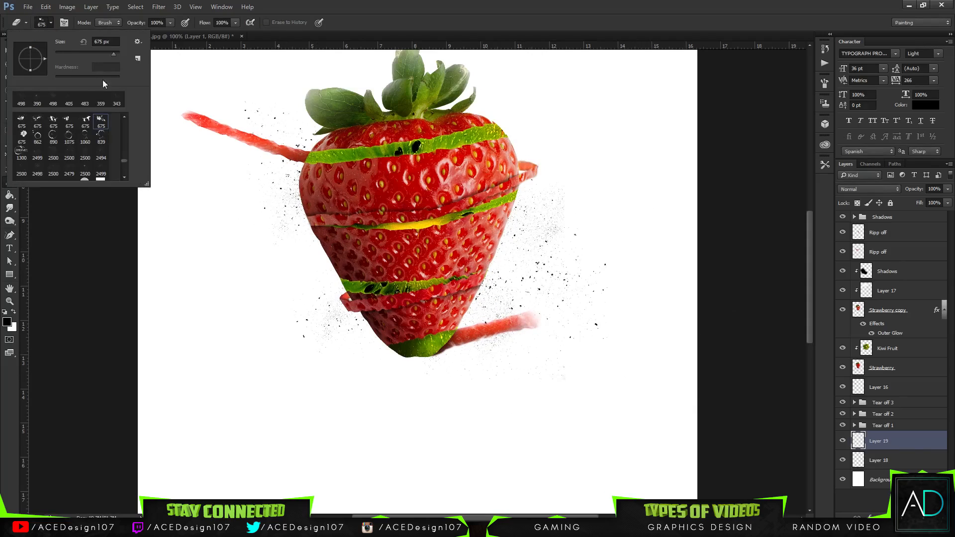
left_click_drag(125, 161, 125, 111)
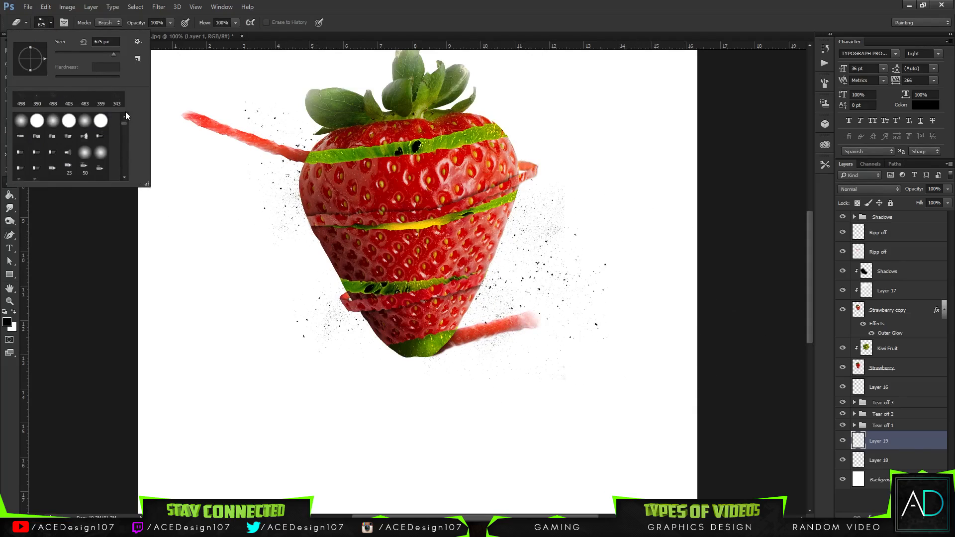
left_click(85, 120)
key("Return")
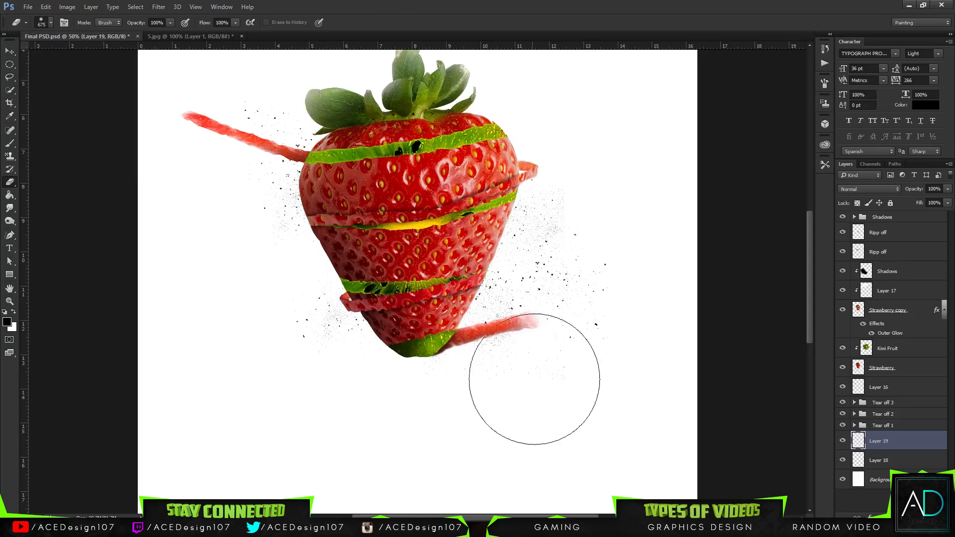
left_click(593, 373)
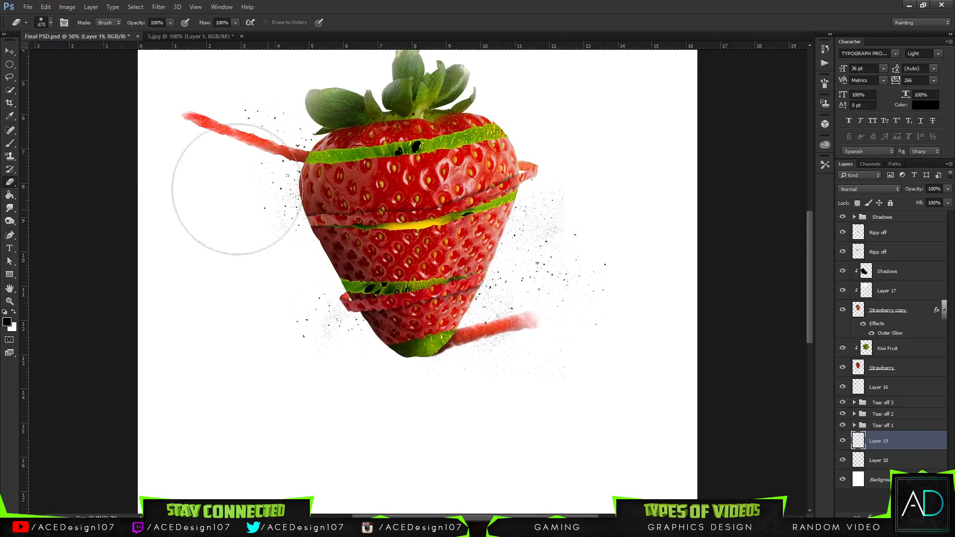
Step: Give the Eraser a hard round tip and remove the outermost splatter dots beyond the strawberry's lower-right side
left_click(42, 23)
key("Return")
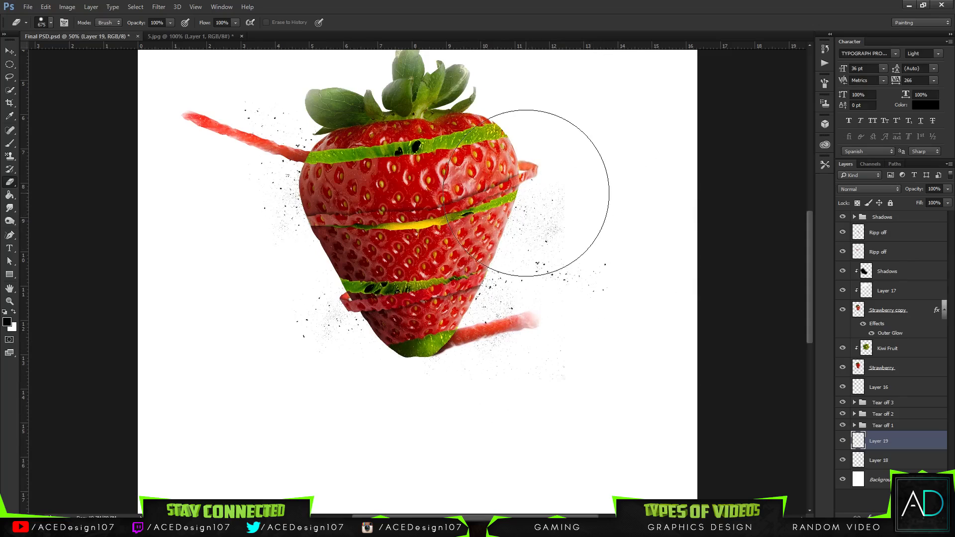
left_click_drag(650, 268, 652, 282)
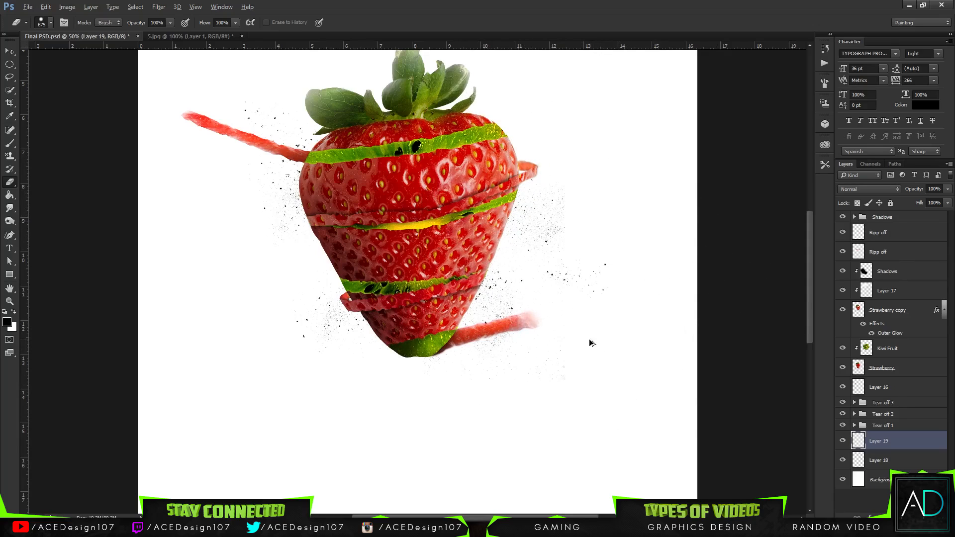
key("ctrl+z")
mouse_move(635, 205)
left_mouse_down()
mouse_move(645, 232)
mouse_move(717, 236)
left_mouse_up()
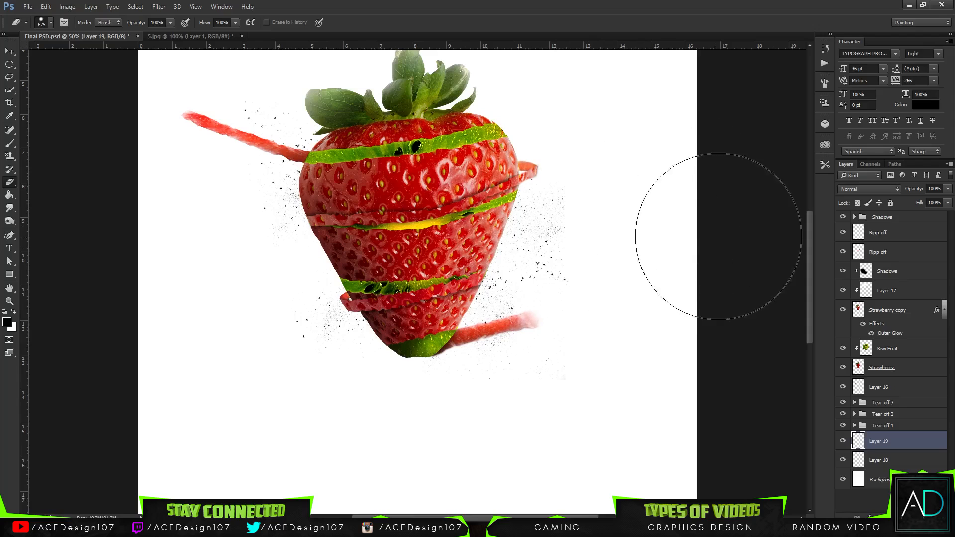
Step: Move the Layer 19 splatter slightly down and to the right with Free Transform
key("ctrl+t")
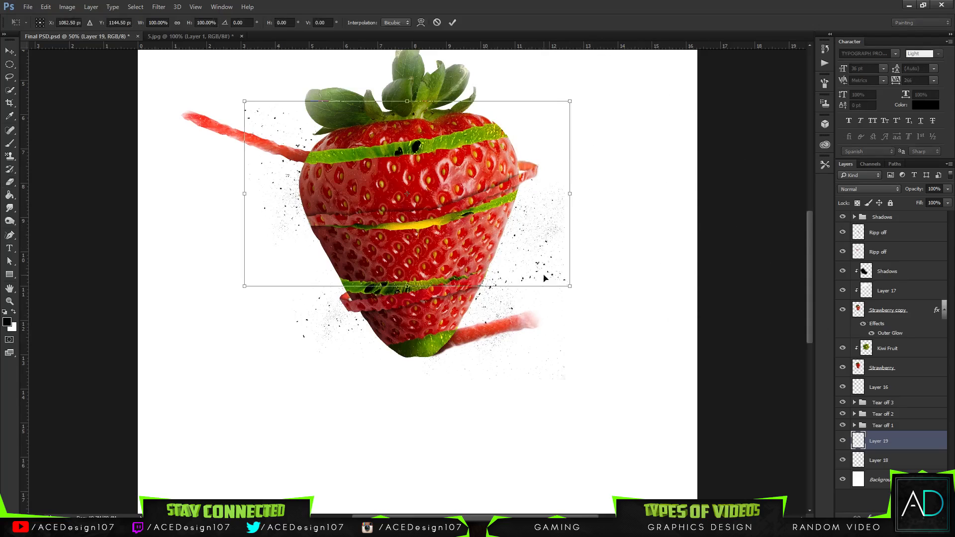
left_click_drag(528, 273, 531, 277)
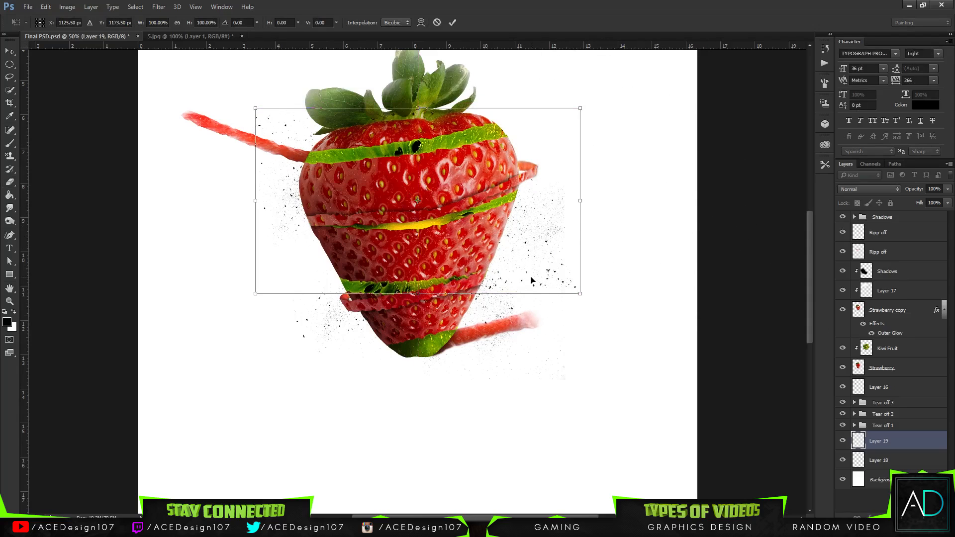
key("Return")
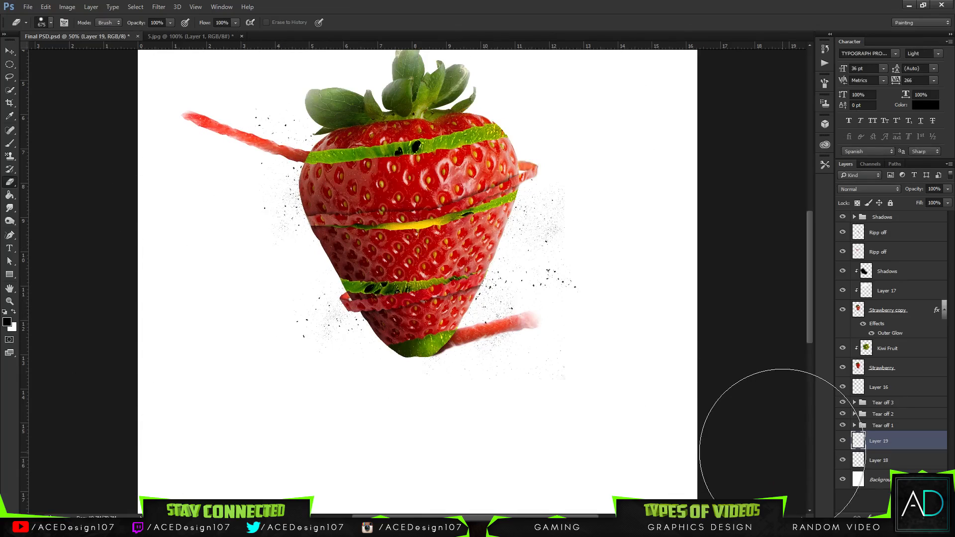
Step: Select Layer 18 and Layer 19 together and scale the splatter up slightly around the strawberry
key("ctrl+0")
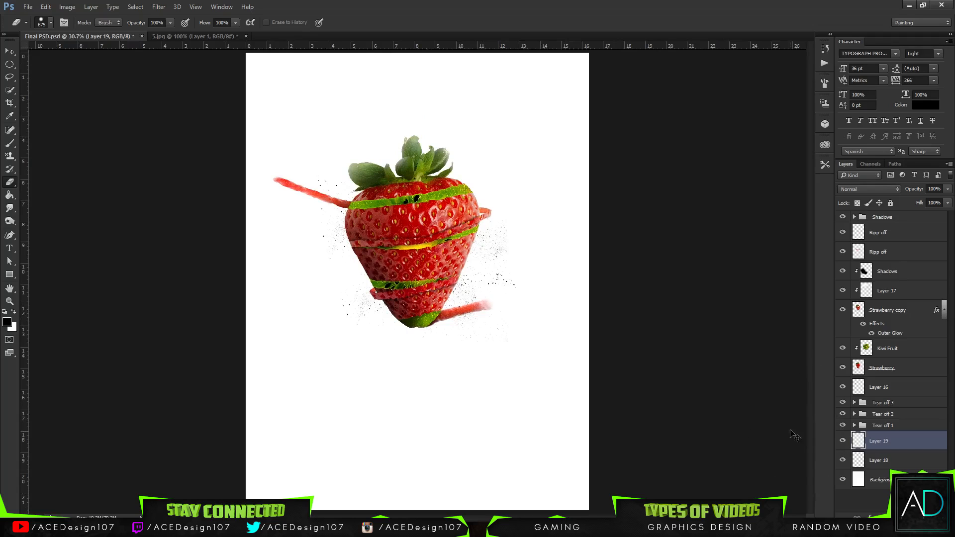
key("ctrl+plus")
key("ctrl+t")
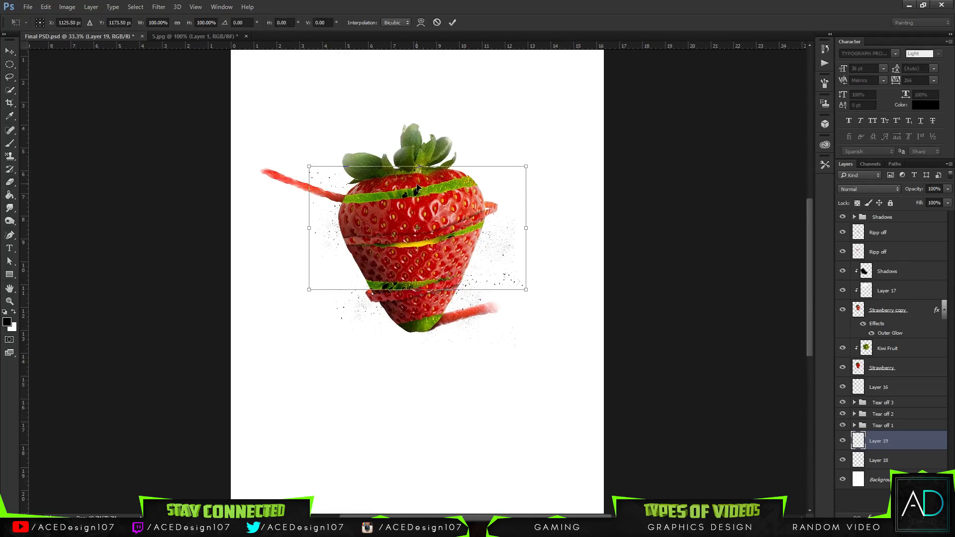
key("Escape")
key("e")
left_click(893, 462, "shift")
key("ctrl+t")
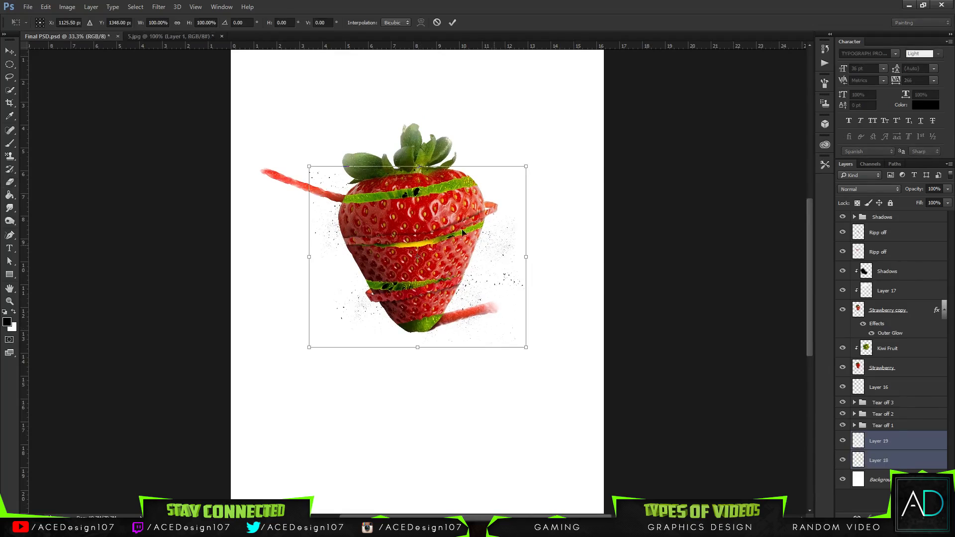
mouse_move(528, 166)
left_mouse_down()
mouse_move(545, 160)
mouse_move(533, 162)
left_mouse_up()
key("Return")
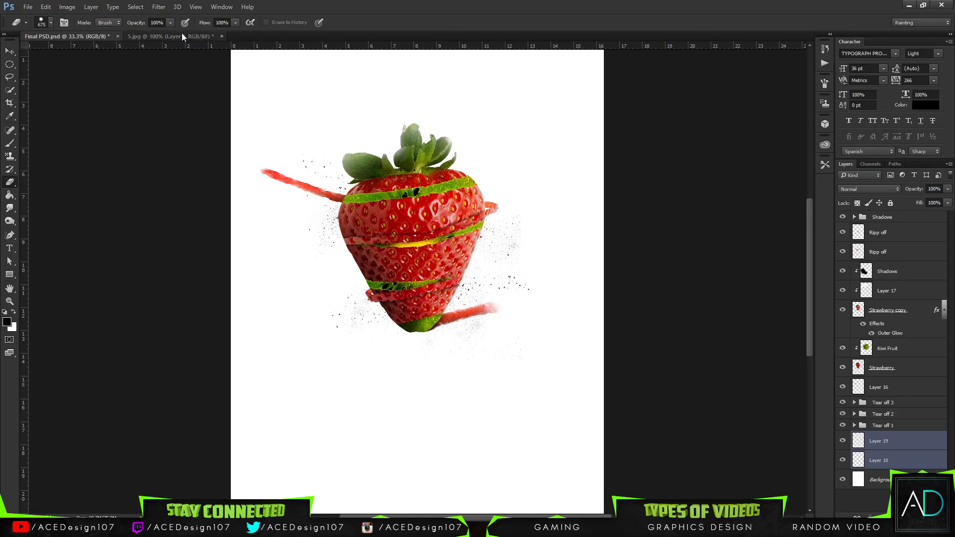
Step: Open 4.jpg from the Assets folder and bring its red texture into Final PSD.psd
left_click(157, 34)
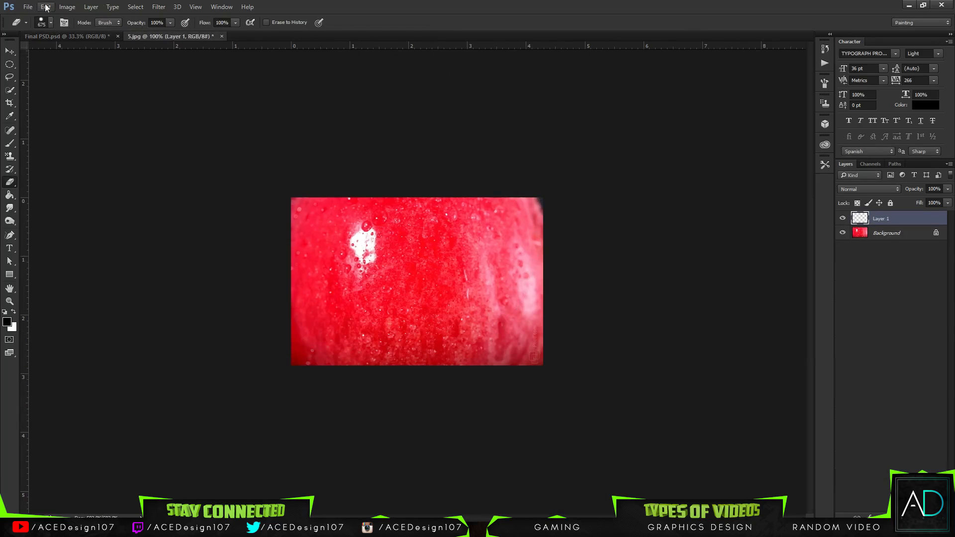
key("v")
left_click(28, 6)
left_click(47, 29)
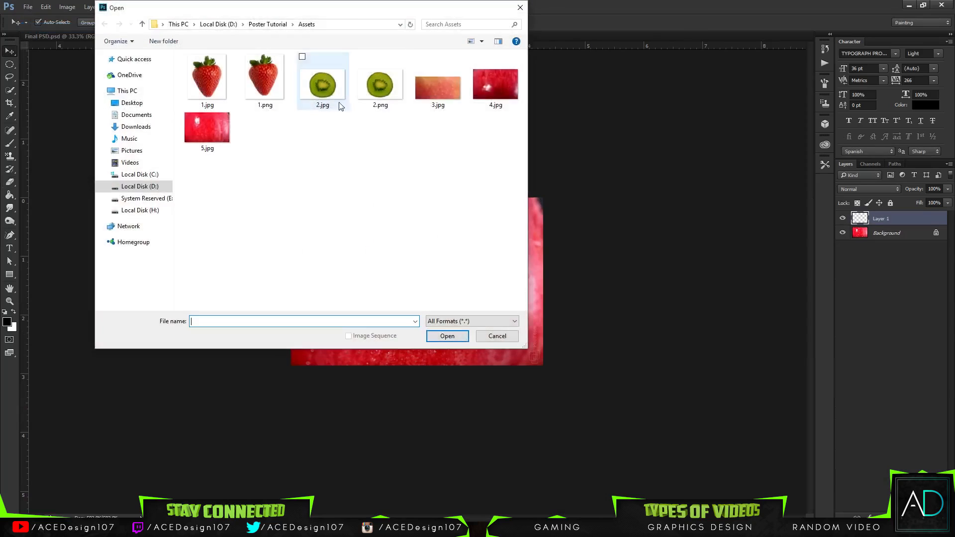
left_click(438, 88)
double_click(515, 97)
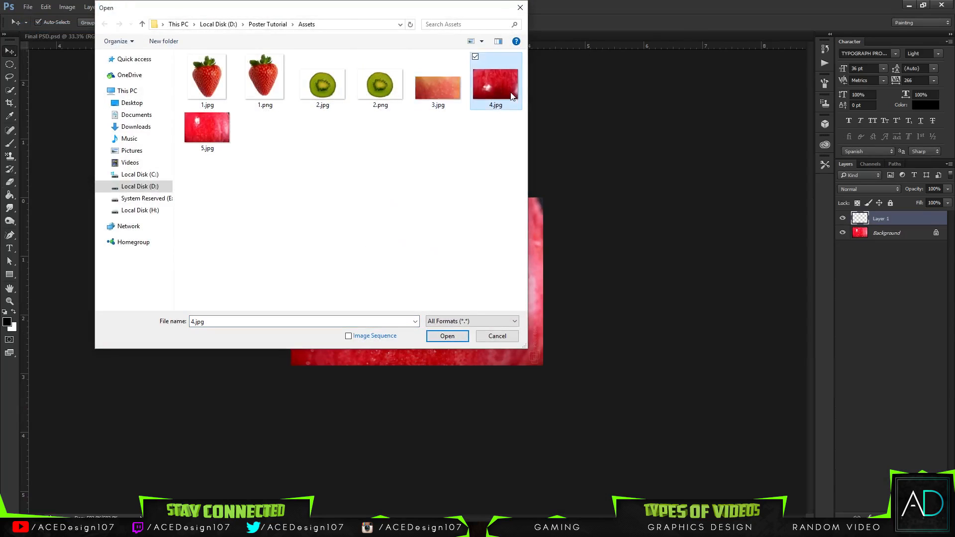
left_click_drag(454, 263, 367, 165)
Step: Merge the two splatter layers, Layer 18 and Layer 19, into one layer
left_click(903, 460, "ctrl")
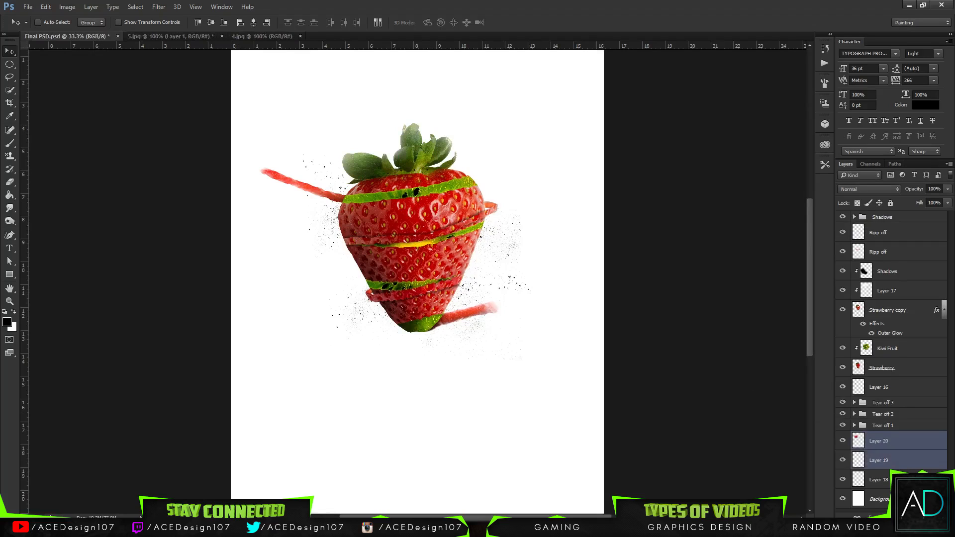
left_click(895, 476)
left_click(902, 458, "ctrl")
key("ctrl+e")
Step: Scale the red texture on Layer 20 to the full canvas width and clip it to the splatter layer
left_click(897, 444)
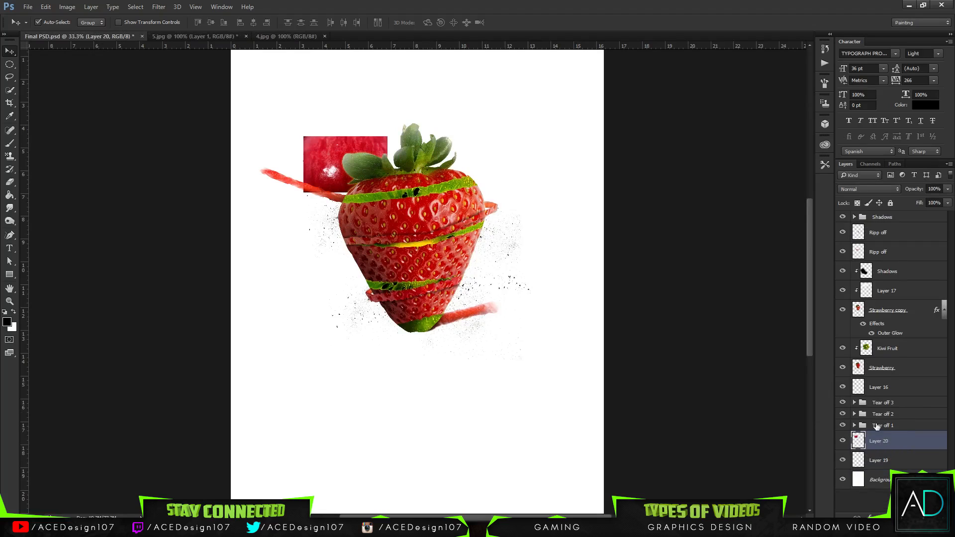
key("ctrl+t")
left_click_drag(390, 193, 568, 313)
key("Return")
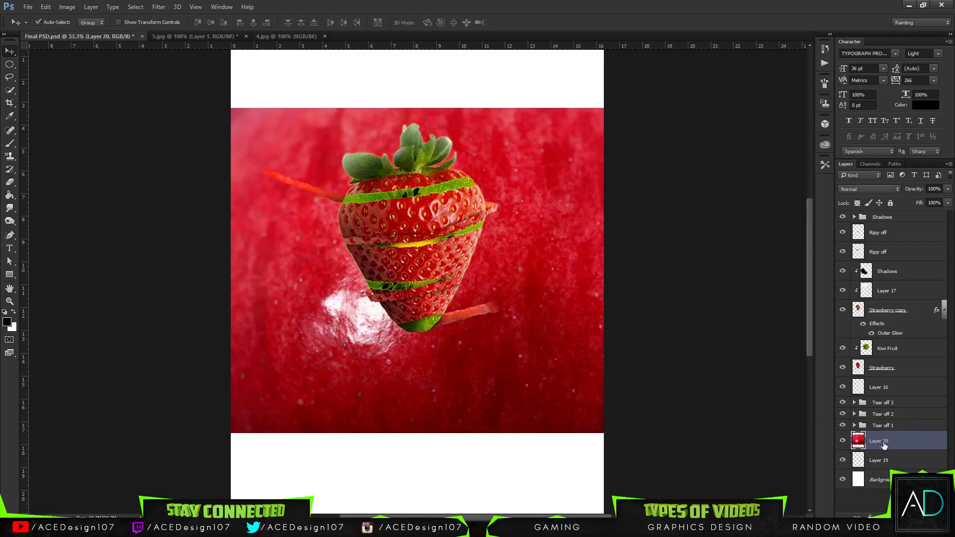
right_click(881, 441)
left_click(766, 250)
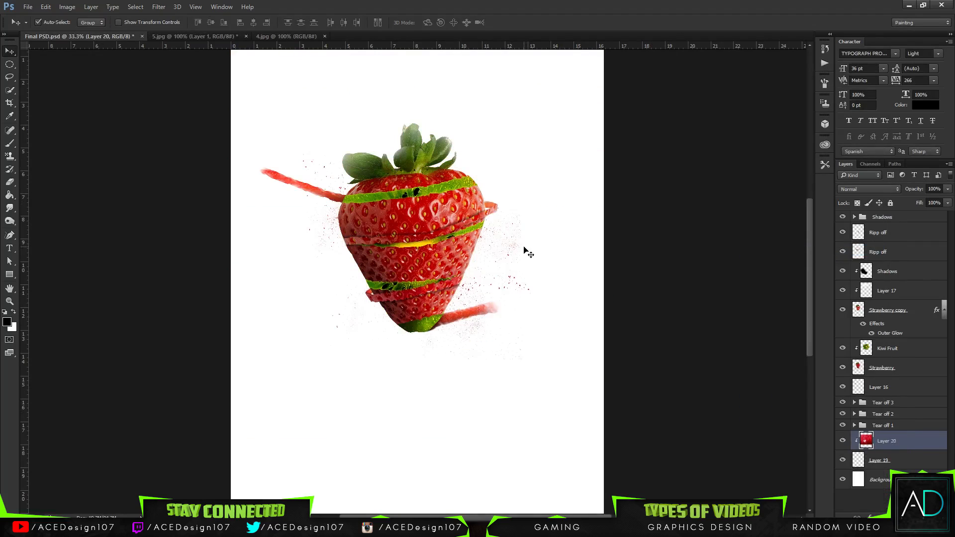
Step: Merge the clipped red texture with the splatter layer beneath it
key("ctrl+plus")
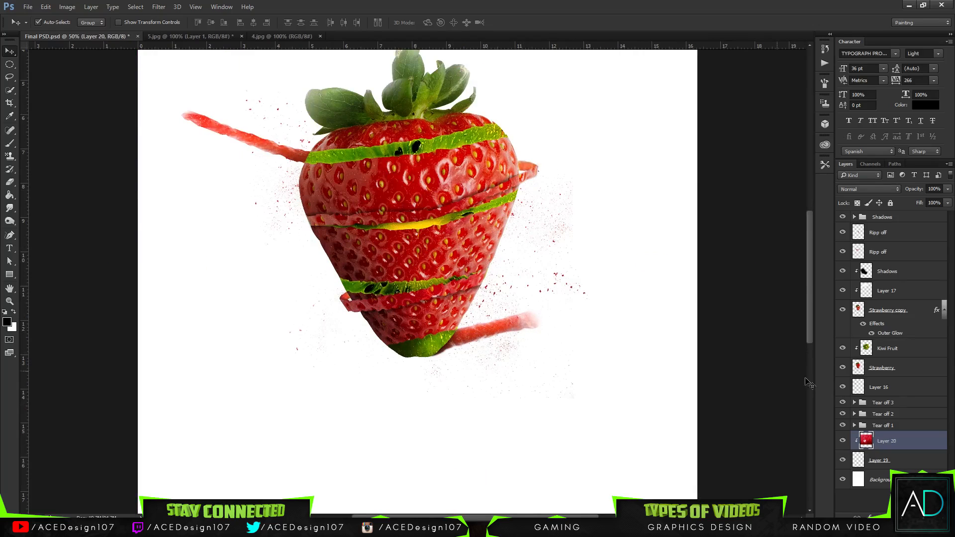
right_click(899, 445)
left_click(932, 449)
Step: Add a drop shadow to the merged splatter layer with a size of 1 px and an opacity of about 14%
right_click(924, 416)
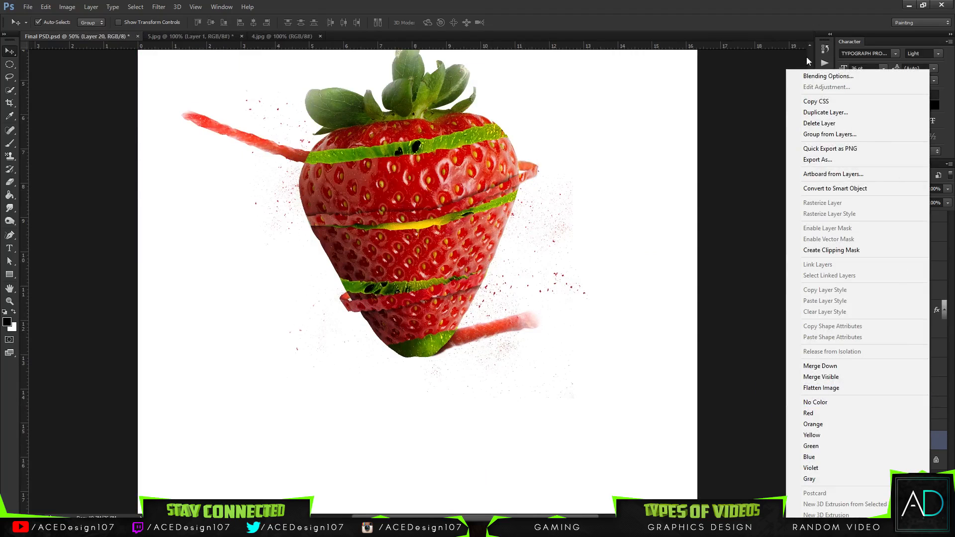
left_click(808, 75)
left_click(548, 304)
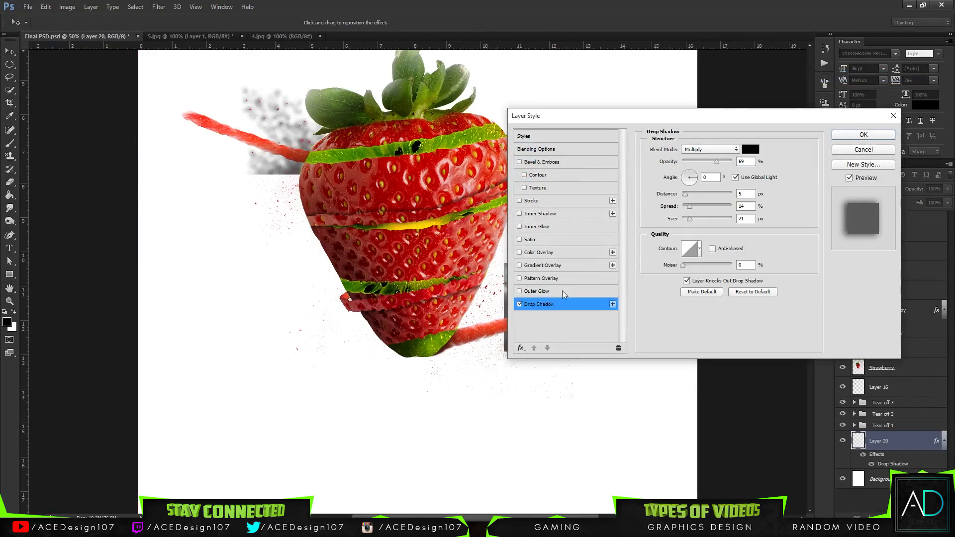
left_click_drag(689, 219, 683, 222)
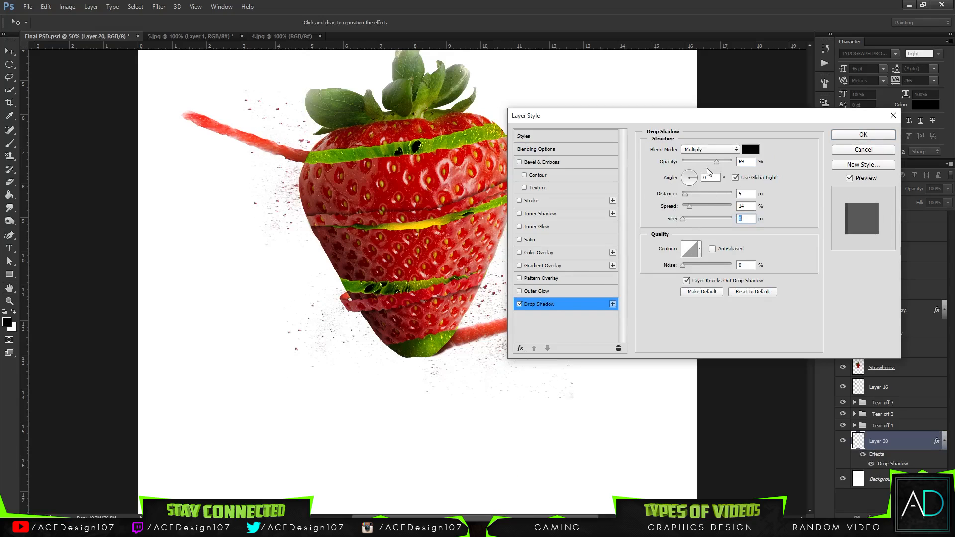
mouse_move(716, 161)
left_mouse_down()
mouse_move(690, 160)
mouse_move(706, 160)
left_mouse_up()
left_click_drag(636, 120, 812, 96)
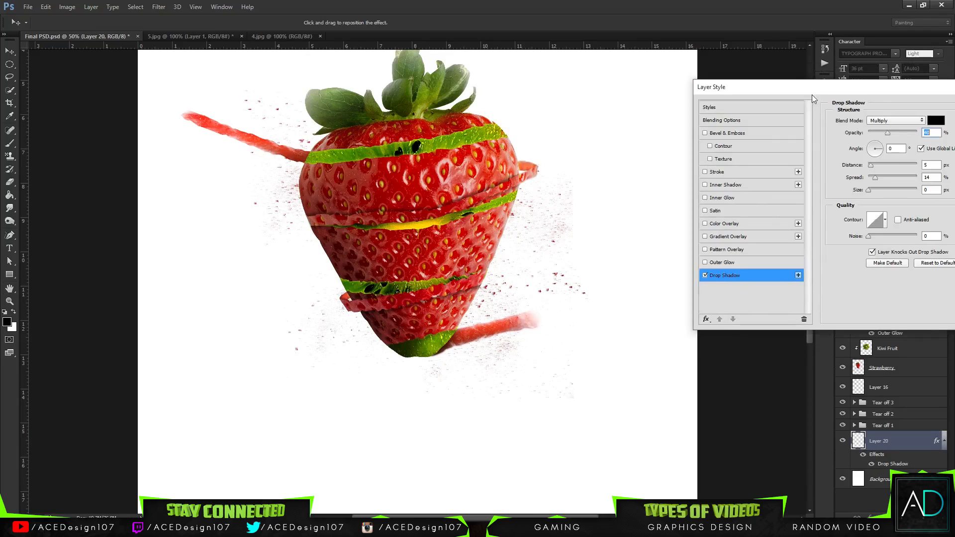
left_click_drag(867, 192, 868, 190)
left_click_drag(884, 131, 877, 132)
left_click_drag(740, 89, 570, 94)
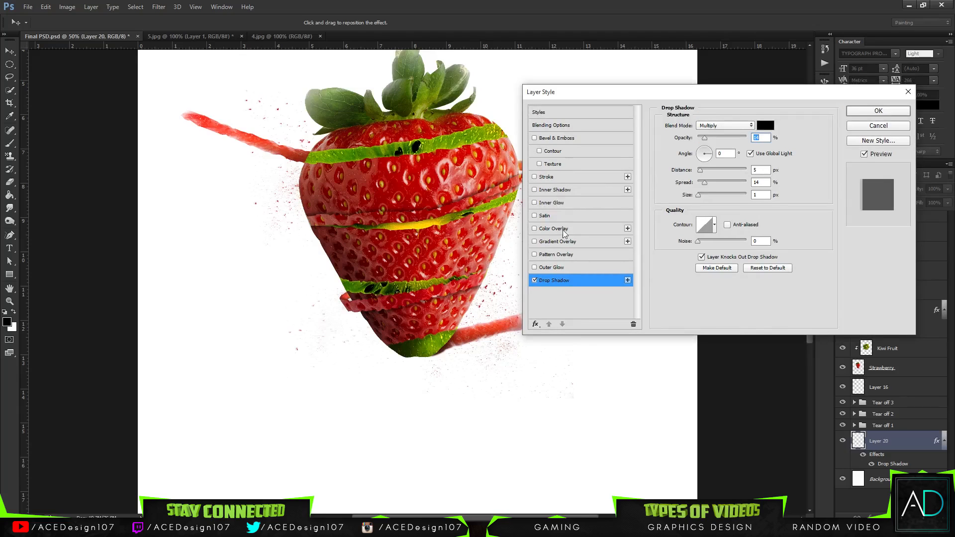
Step: Enable an outer glow on the splatter layer and set its color to light red ff6363
left_click(549, 268)
left_click(686, 163)
left_click(431, 152)
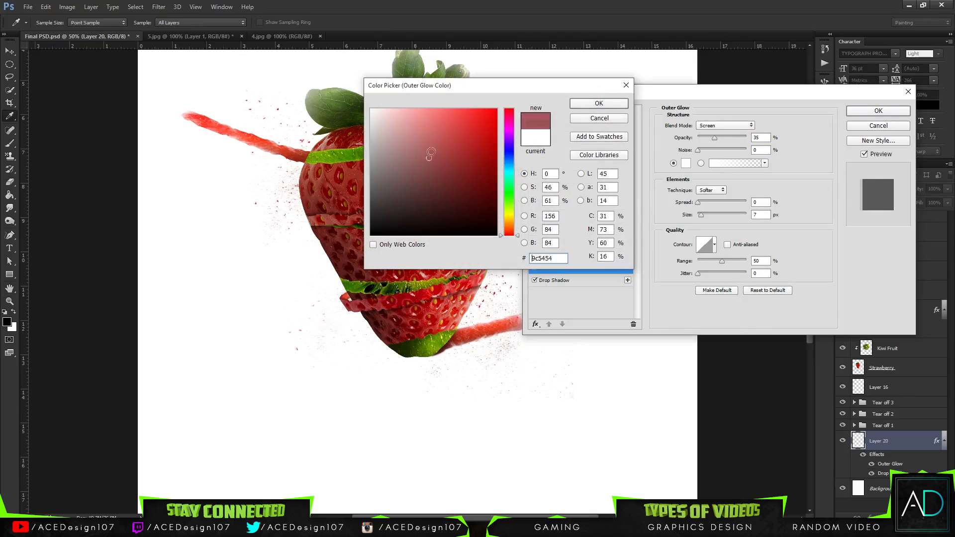
left_click_drag(430, 152, 448, 109)
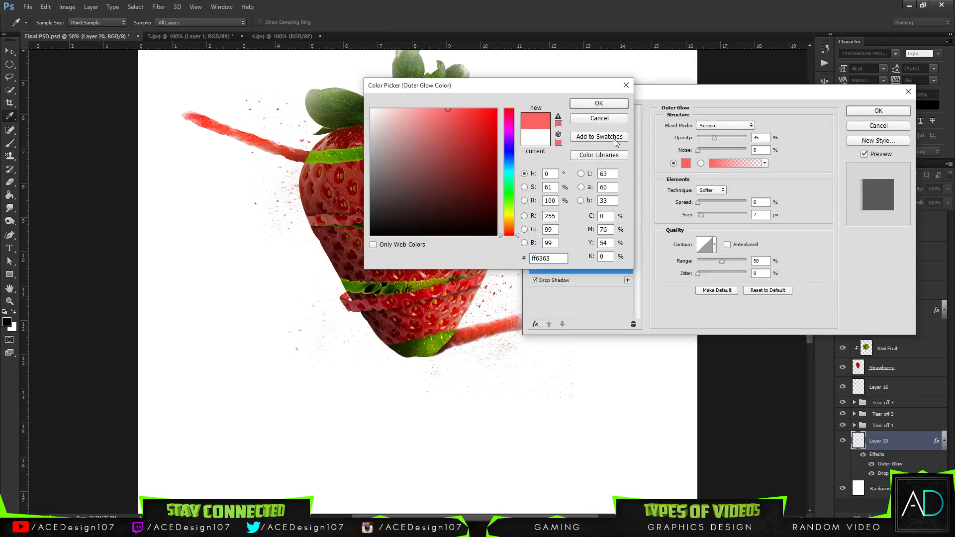
left_click(599, 103)
Step: Raise the outer glow's opacity to 100%, enlarge its size, and apply the layer effects
left_click_drag(714, 137, 745, 142)
mouse_move(715, 216)
left_mouse_down()
mouse_move(728, 215)
mouse_move(708, 216)
mouse_move(709, 203)
mouse_move(706, 214)
left_mouse_up()
left_click_drag(714, 99, 820, 93)
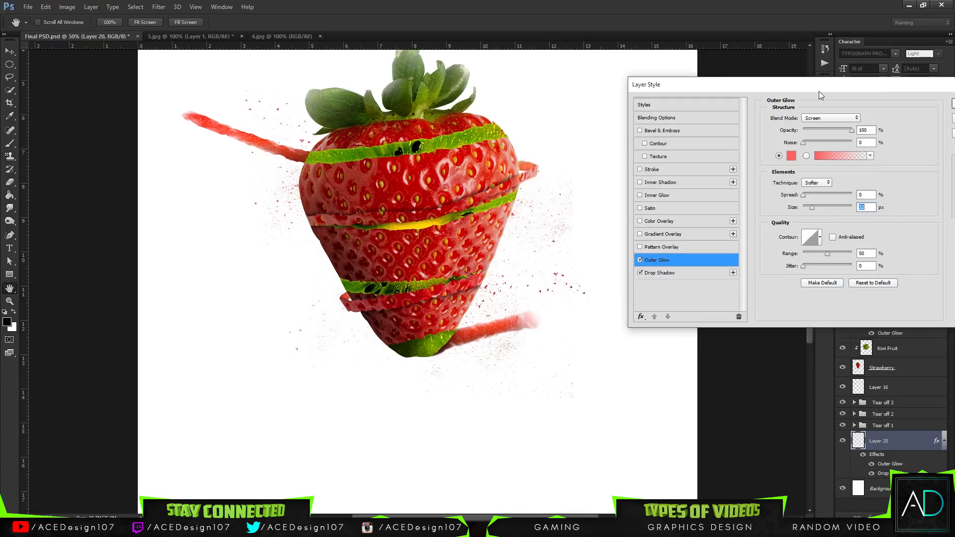
left_click(953, 103)
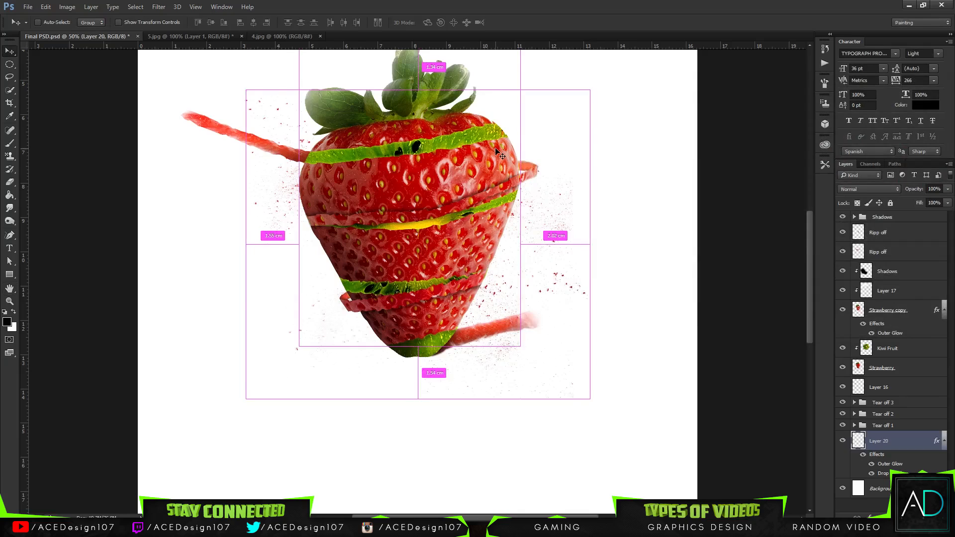
Step: Rasterize the layer style of Layer 20
key("ctrl+0")
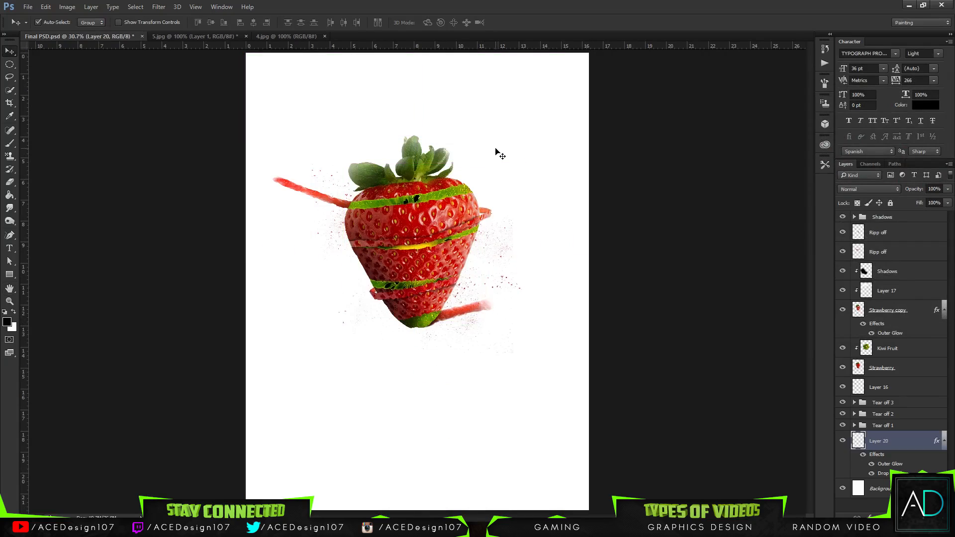
right_click(897, 443)
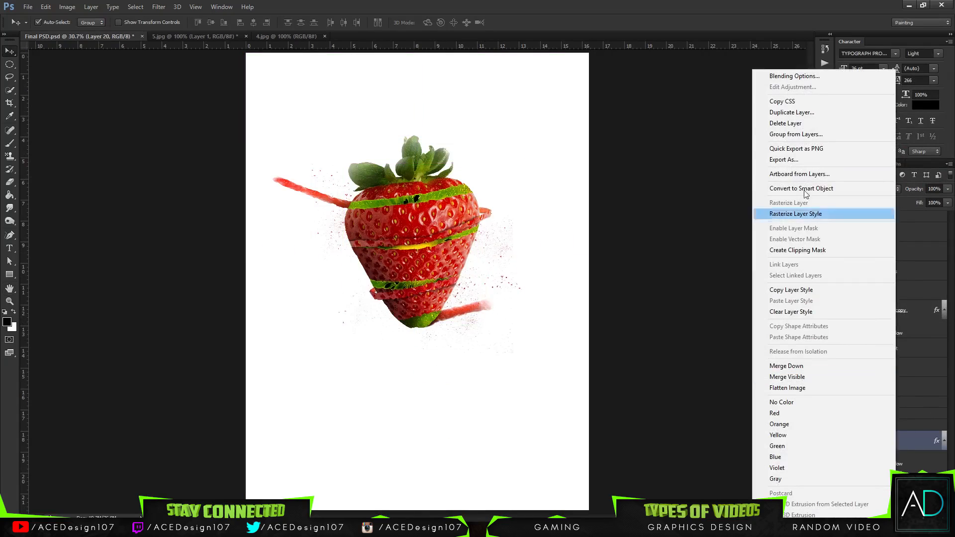
left_click(812, 215)
Step: Add a gradient overlay to Layer 20 using the Foreground to Transparent preset
right_click(885, 434)
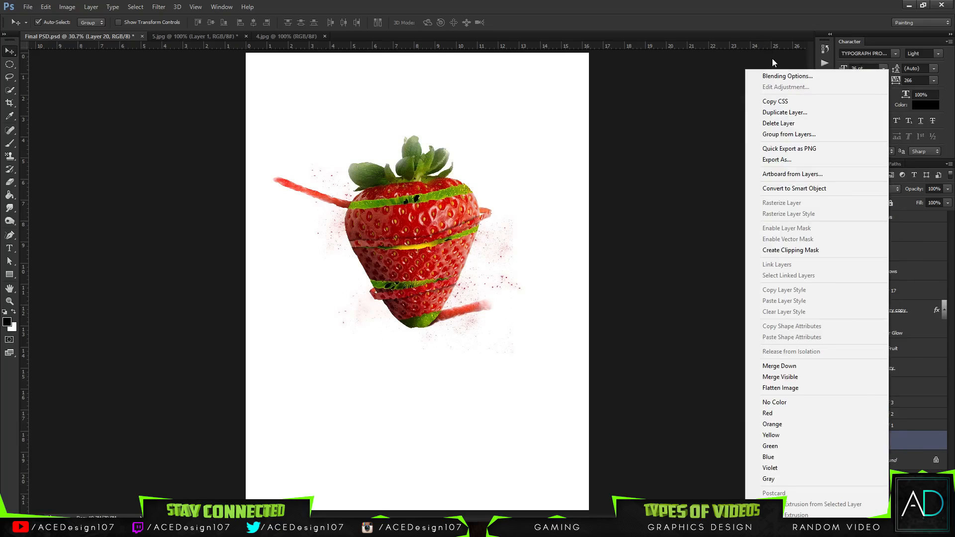
left_click(774, 77)
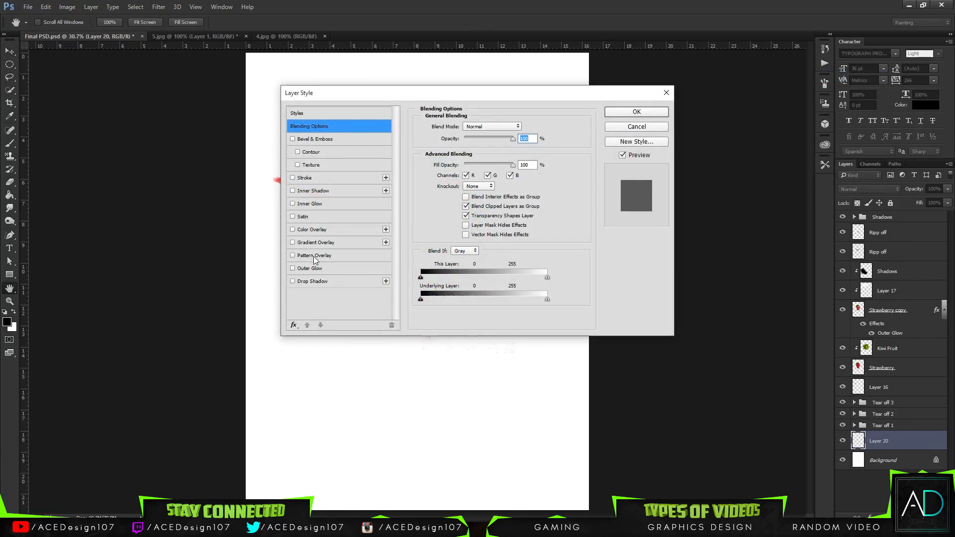
left_click(336, 243)
left_click_drag(448, 93, 740, 84)
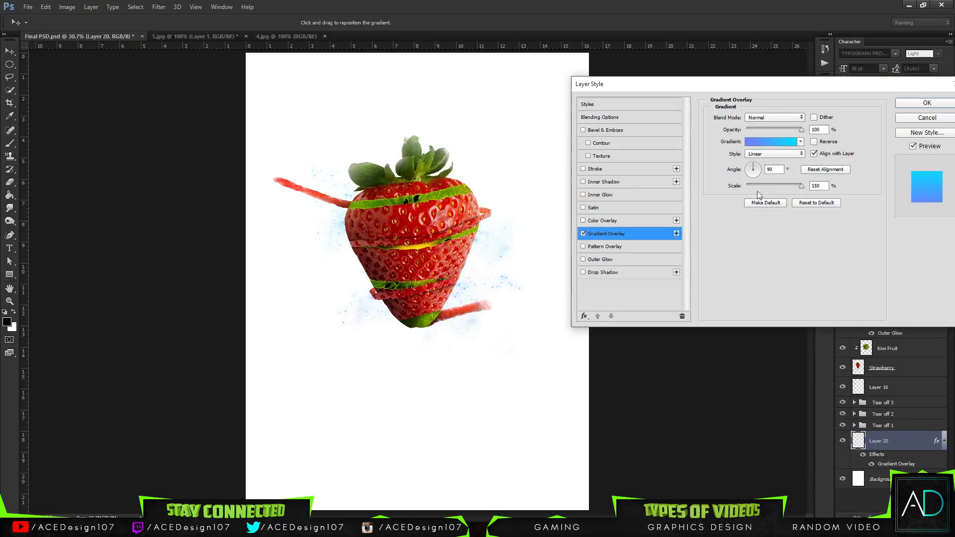
left_click(748, 145)
left_click(474, 190)
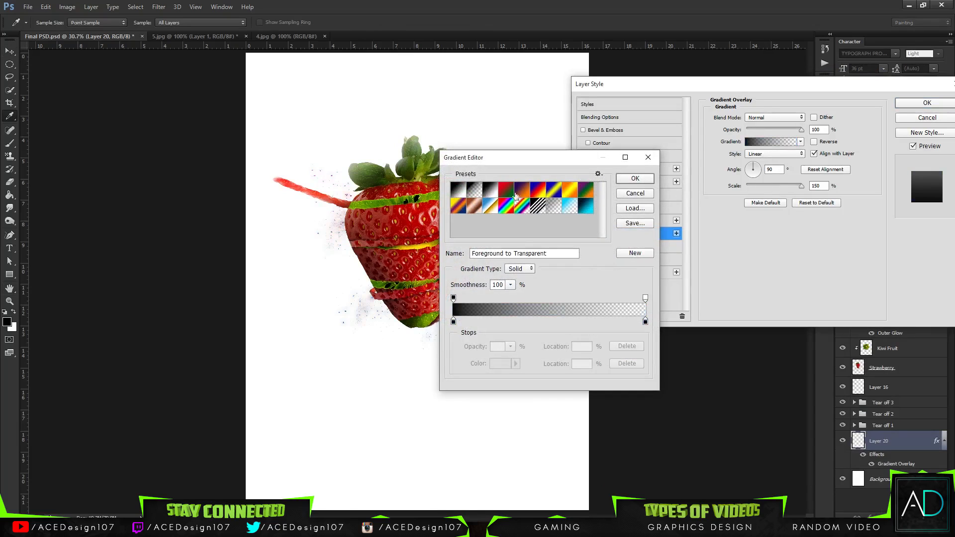
left_click(632, 178)
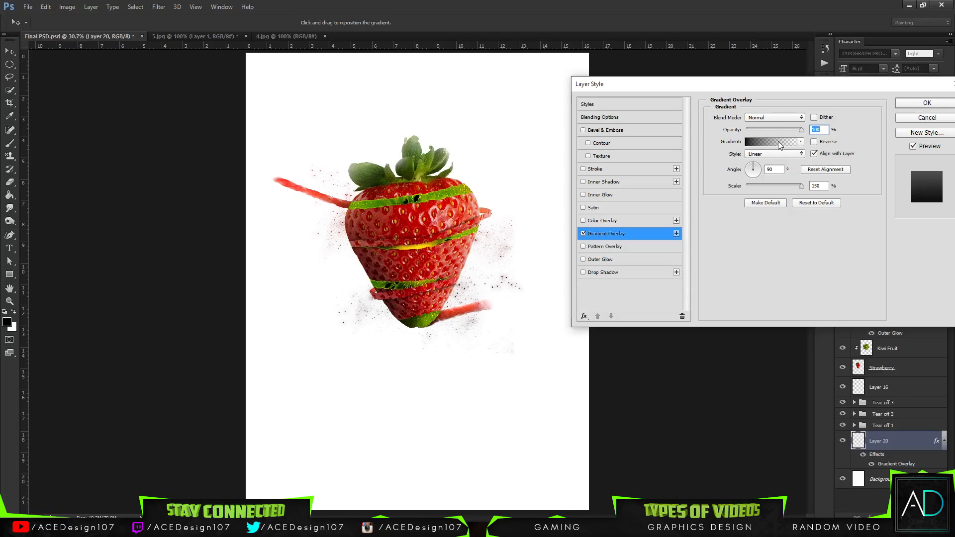
left_click(920, 104)
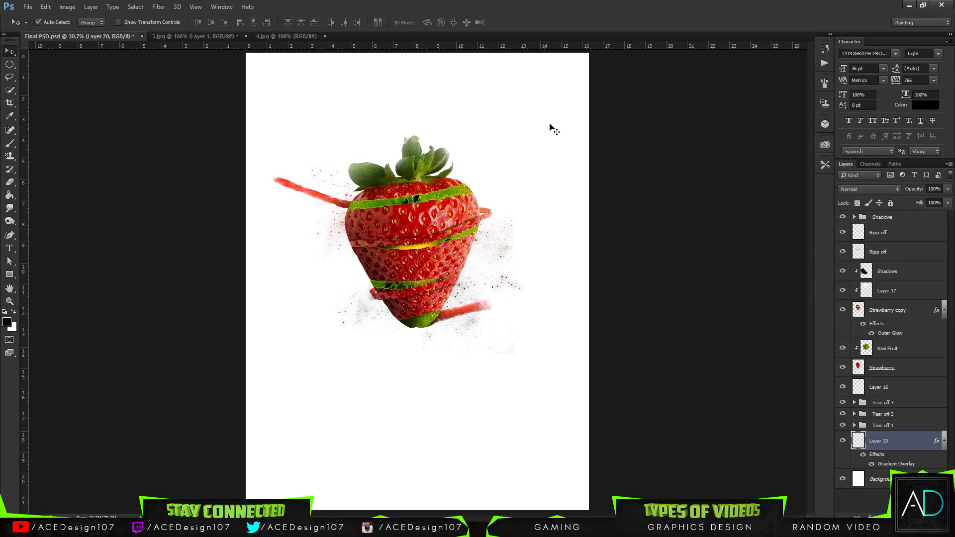
Step: Reduce the opacity of Layer 20's gradient overlay to 37%
key("ctrl+plus")
key("ctrl+plus")
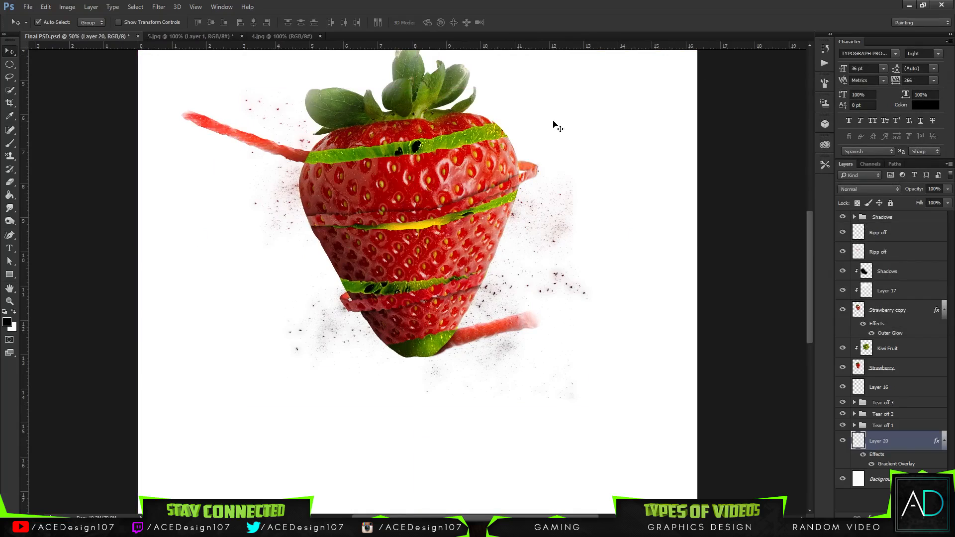
right_click(889, 439)
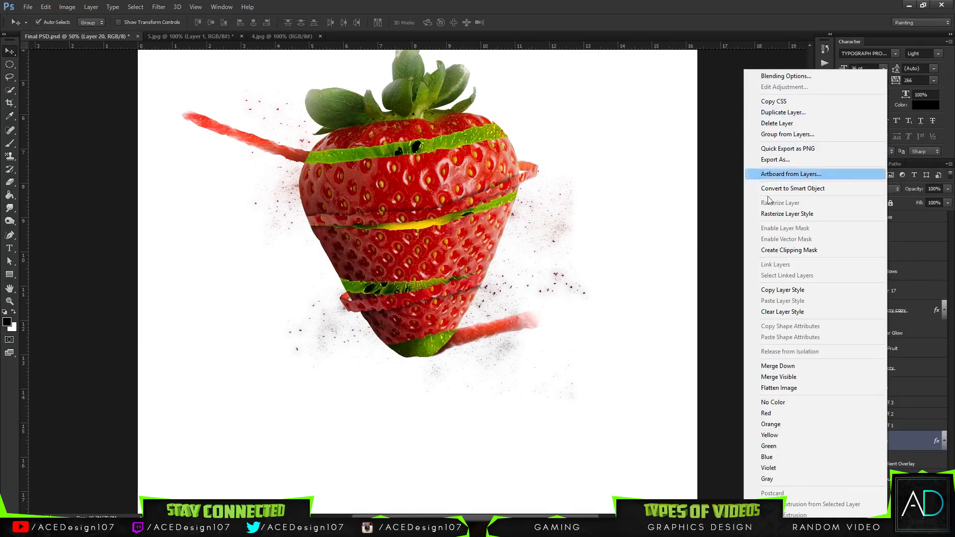
left_click(779, 71)
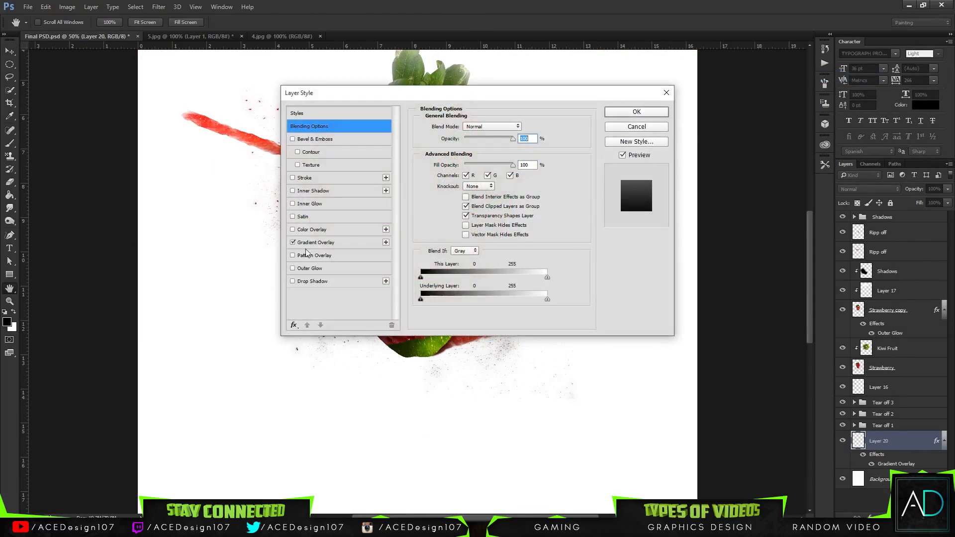
left_click(323, 242)
left_click_drag(497, 93, 884, 85)
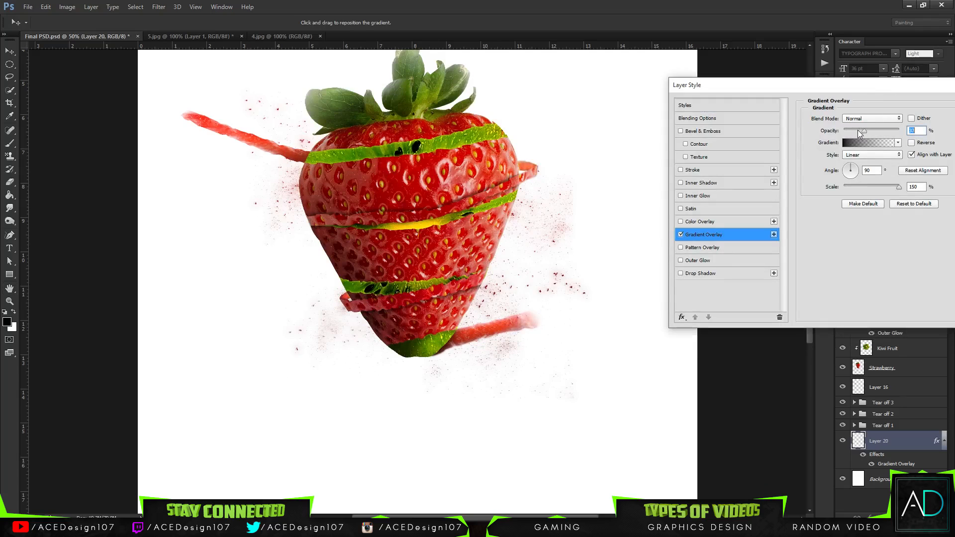
left_click_drag(777, 89, 581, 82)
left_click(828, 99)
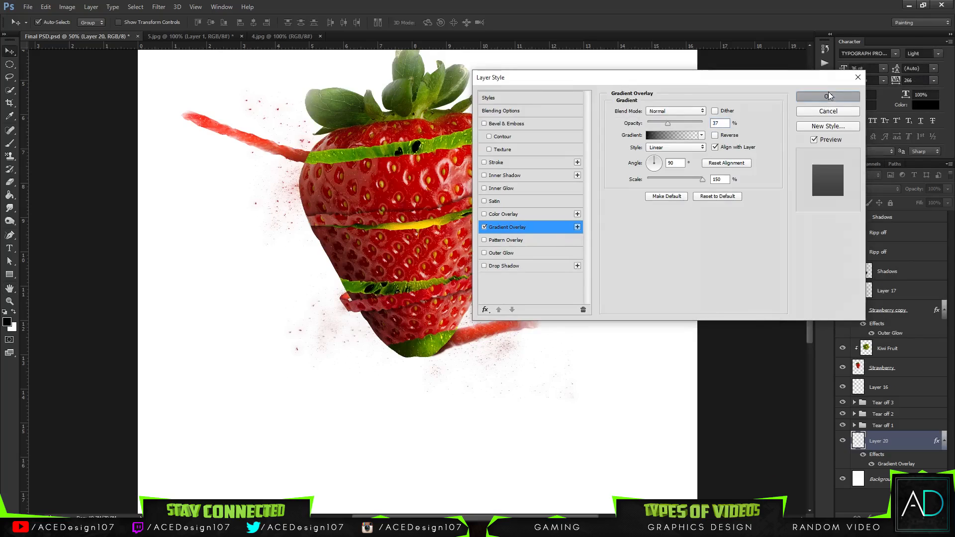
key("ctrl+0")
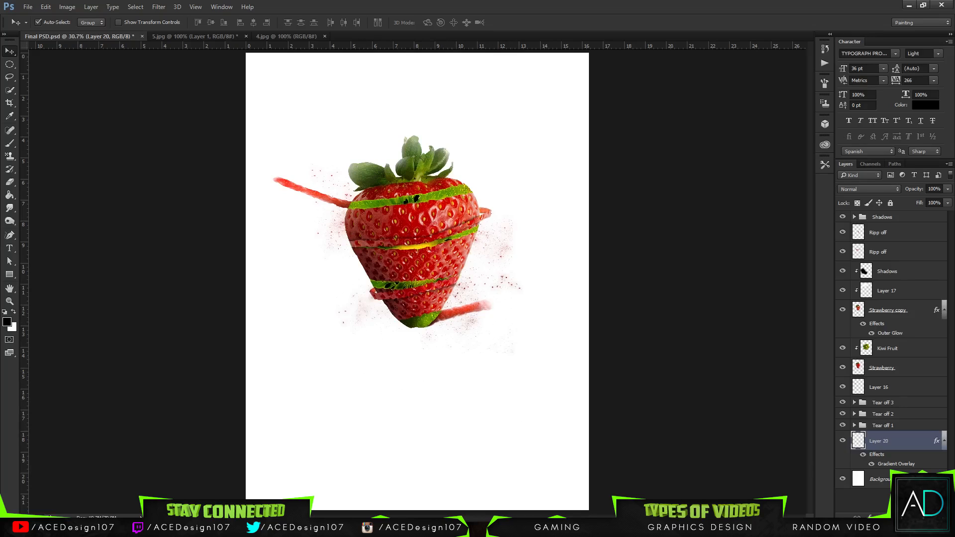
Step: Rename Layer 20 as Particles and collapse its effects list
double_click(877, 441)
type("Particles")
key("Return")
left_click(944, 443)
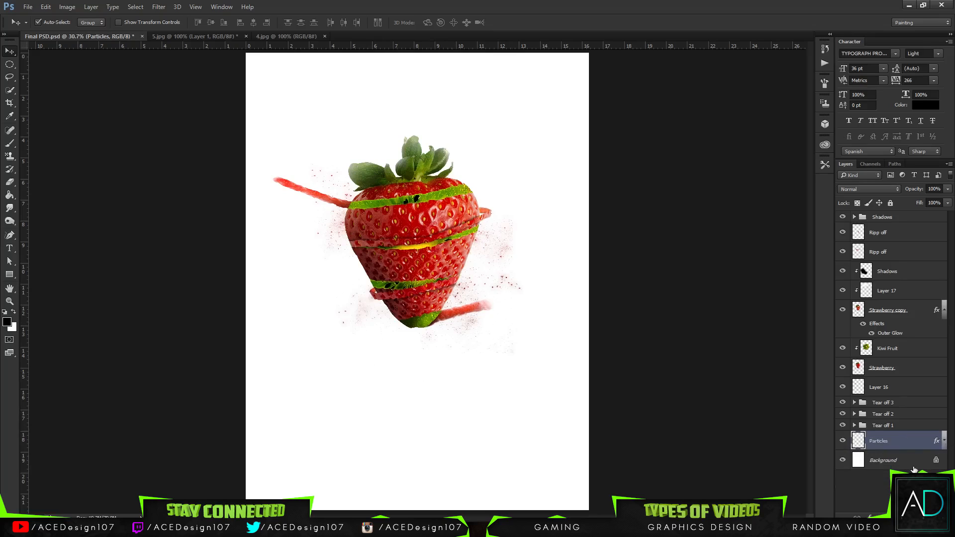
Step: Rename Layer 16 as Tear off 4, put it in a group also named Tear off 4, and collapse the group
double_click(880, 387)
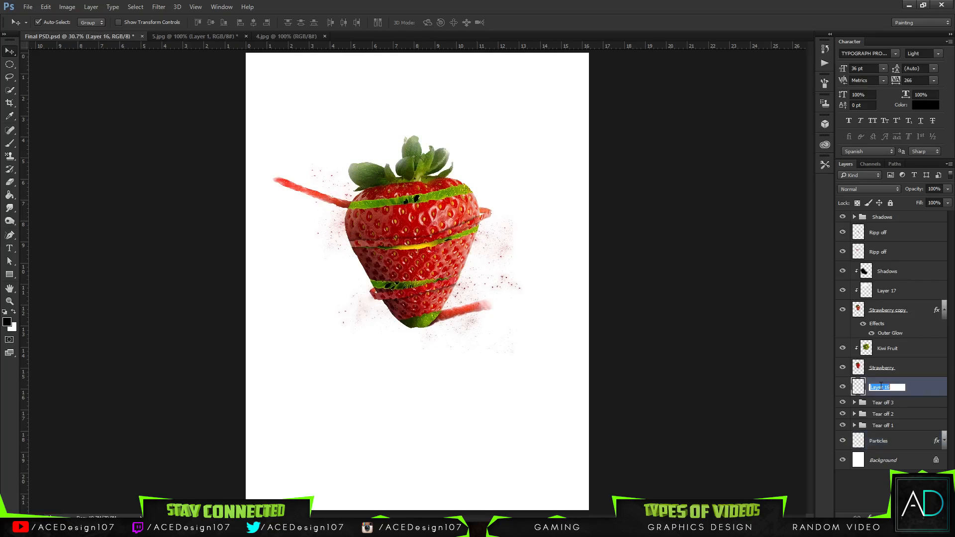
type("Tear off 4")
key("Return")
key("ctrl+g")
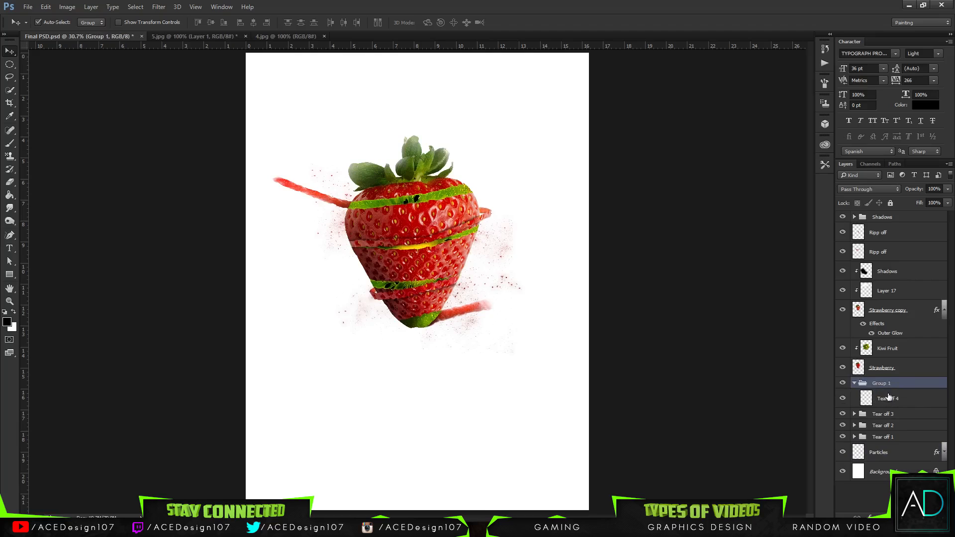
double_click(880, 383)
type("Tear off 4")
key("Return")
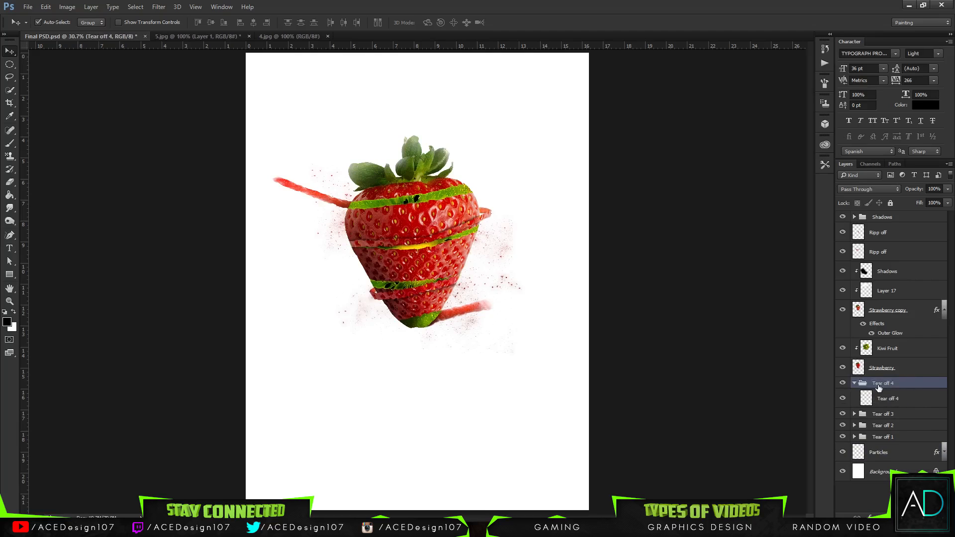
left_click(855, 383)
Step: Create a new layer and place it directly beneath the Strawberry layer
left_click(879, 434)
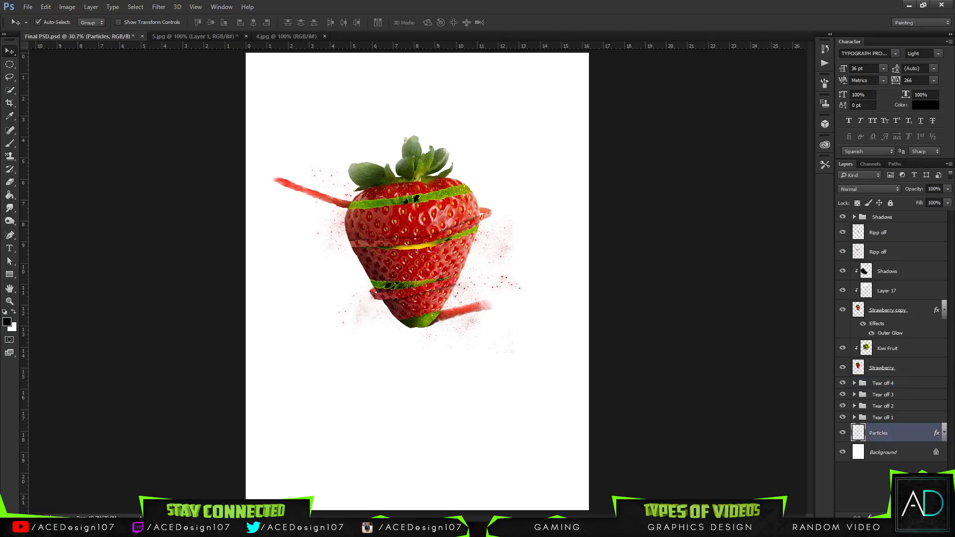
left_click(921, 517)
left_click_drag(902, 437, 897, 376)
Step: Try a black elliptical ground shadow below the strawberry with a 25 px feather, and undo it
key("m")
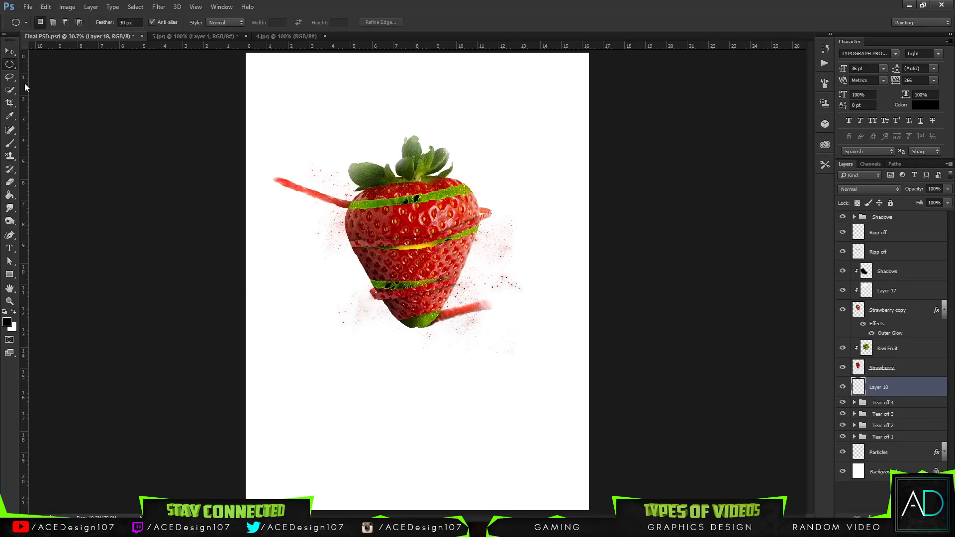
left_click(11, 68)
left_click(32, 72)
left_click(129, 23)
type("25")
key("Return")
mouse_move(402, 354)
left_mouse_down()
mouse_move(491, 358)
mouse_move(453, 371)
left_mouse_up()
key("g")
left_click(426, 370)
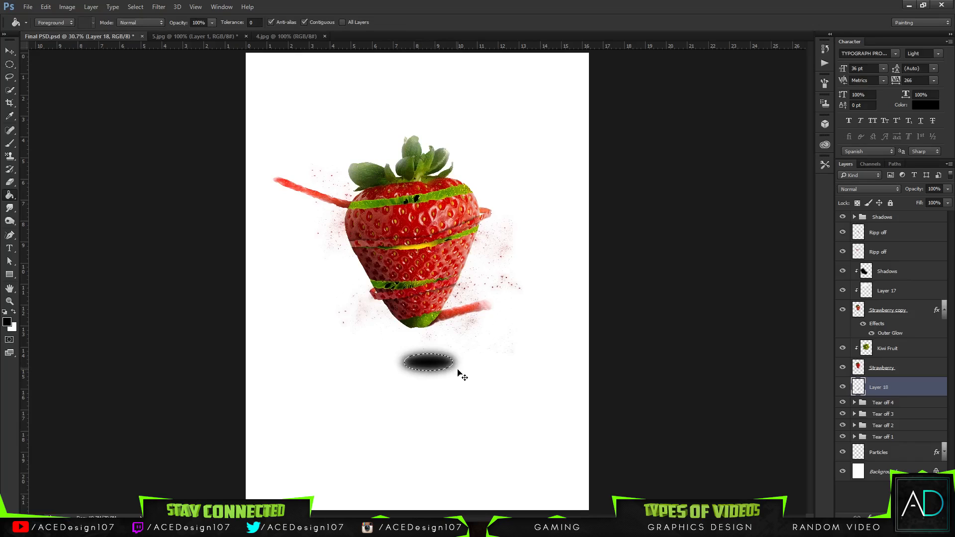
key("ctrl+d")
key("ctrl+alt+z")
key("ctrl+alt+z")
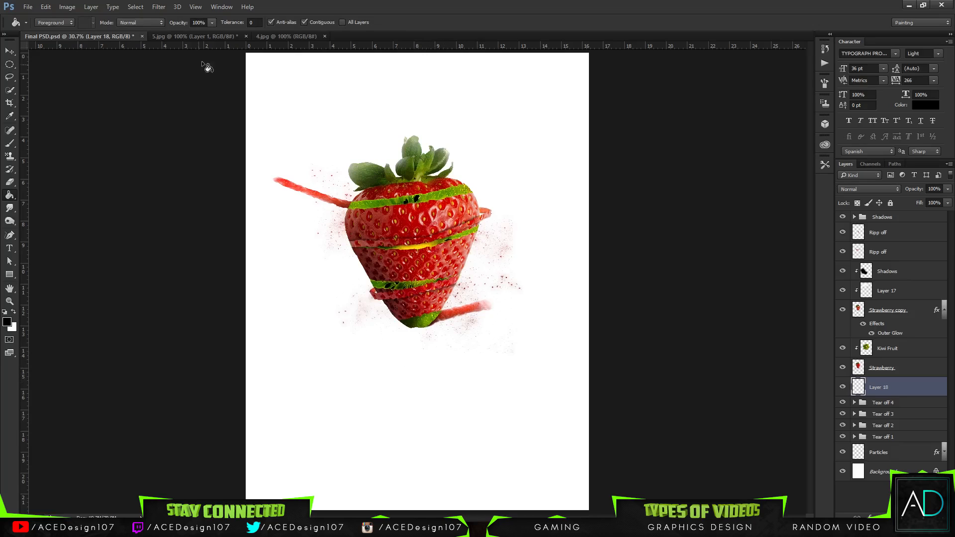
Step: Try a wider, flatter black shadow ellipse below the strawberry with a 55 px feather, and undo the fill
key("m")
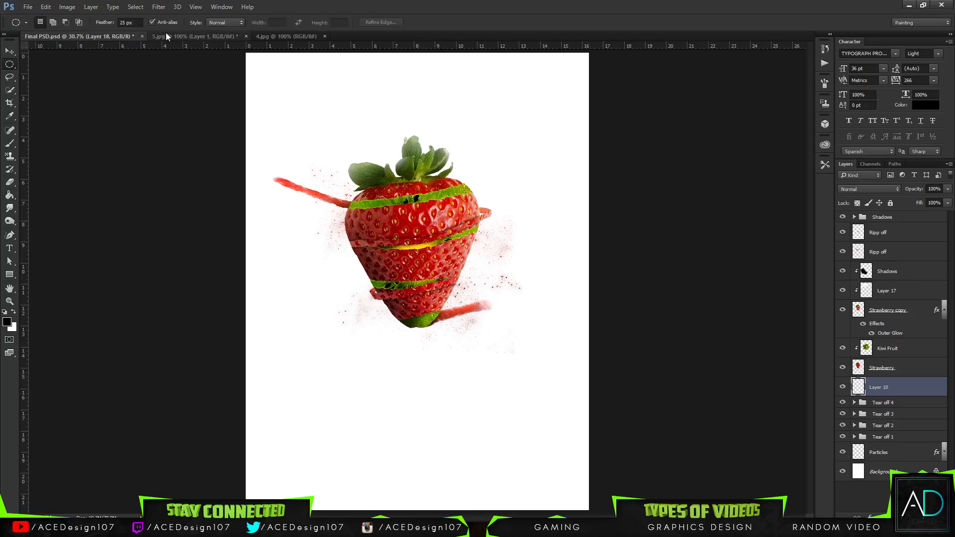
left_click(129, 23)
type("55")
key("Return")
mouse_move(394, 349)
left_mouse_down()
mouse_move(473, 354)
mouse_move(460, 362)
left_mouse_up()
key("g")
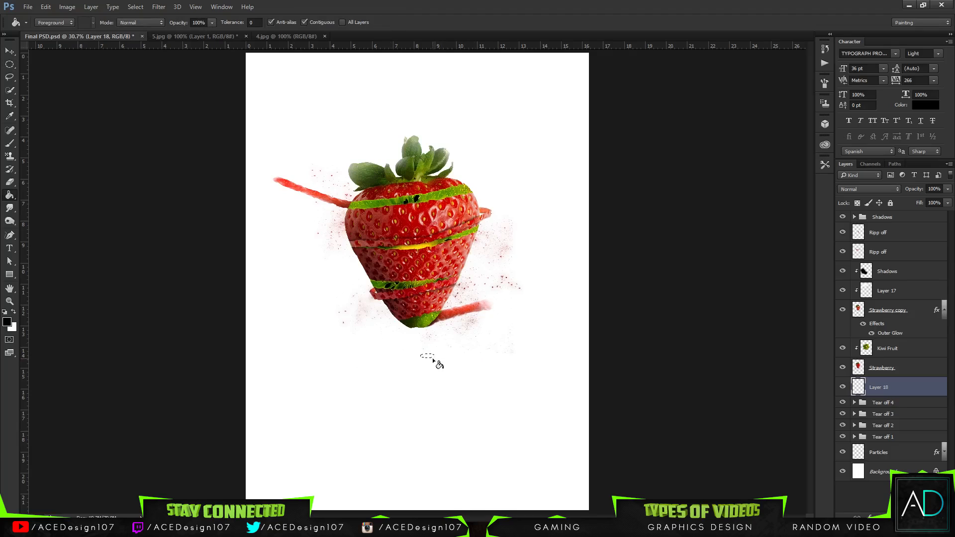
left_click(426, 359)
key("ctrl+z")
Step: Try a black shadow ellipse below the strawberry with a 35 px feather, and delete its layer
key("m")
left_click(138, 22)
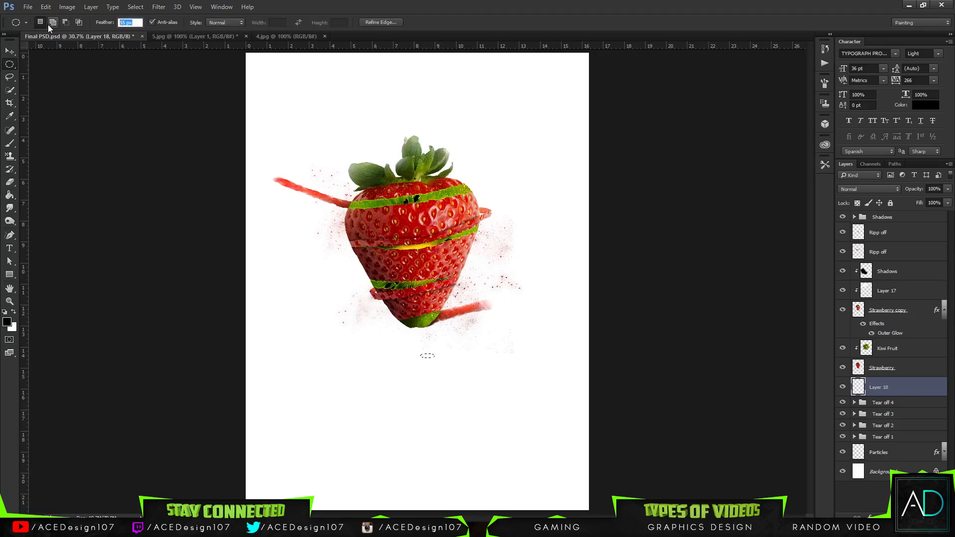
type("35")
key("Return")
mouse_move(405, 348)
left_mouse_down()
mouse_move(467, 363)
mouse_move(452, 362)
left_mouse_up()
key("g")
left_click(448, 358)
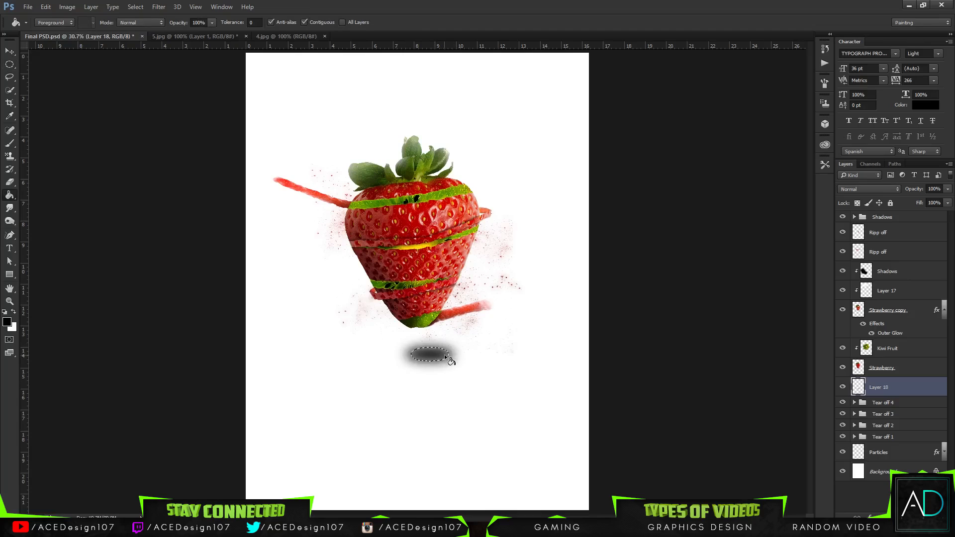
key("ctrl+d")
key("Delete")
Step: Draw an elliptical selection below the strawberry with a 32 px feather and try to fill it with black
key("m")
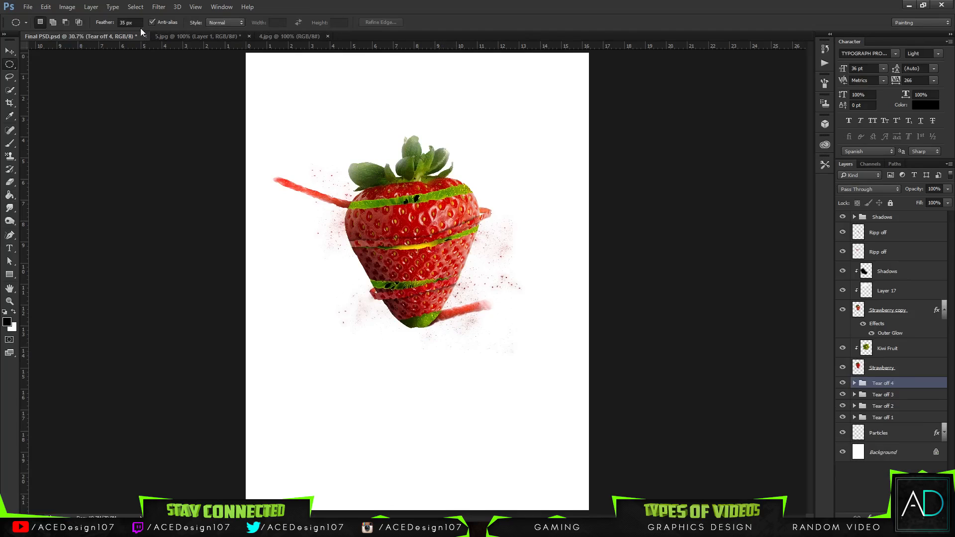
left_click(131, 22)
type("32")
key("Return")
left_click_drag(388, 351, 437, 364)
key("g")
left_click(422, 362)
left_click(471, 204)
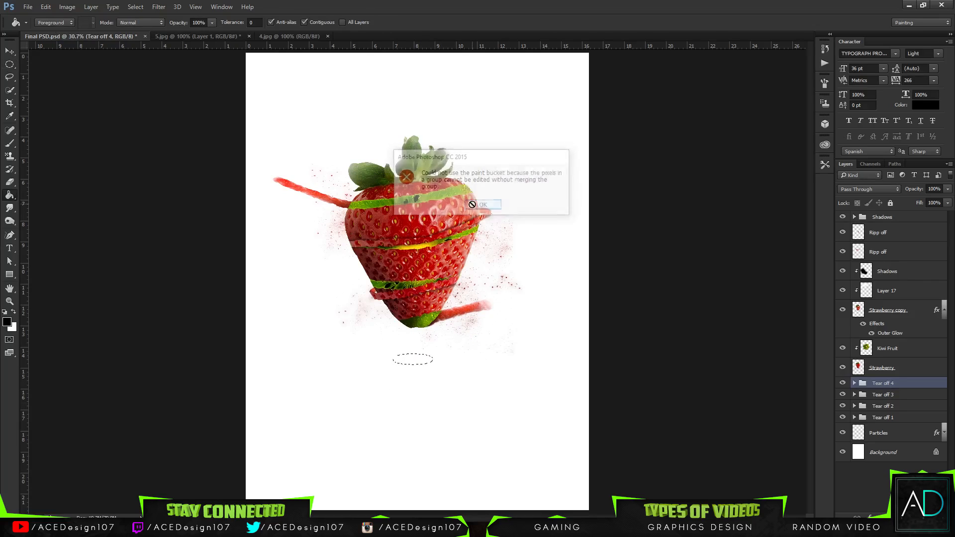
Step: Create a new layer above Particles, try filling the elliptical selection with black on it, and undo the fill
left_click(892, 433)
key("ctrl+shift+n")
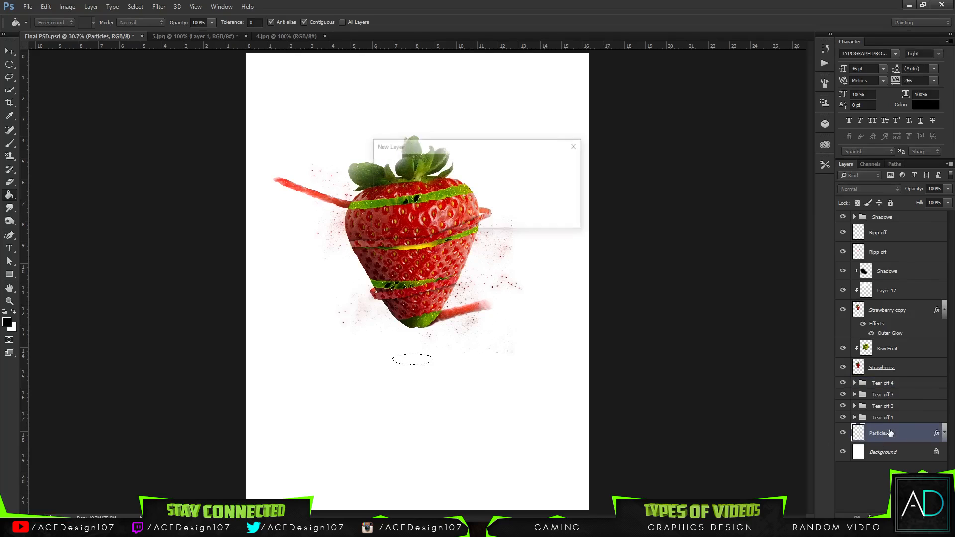
key("Return")
left_click(422, 363)
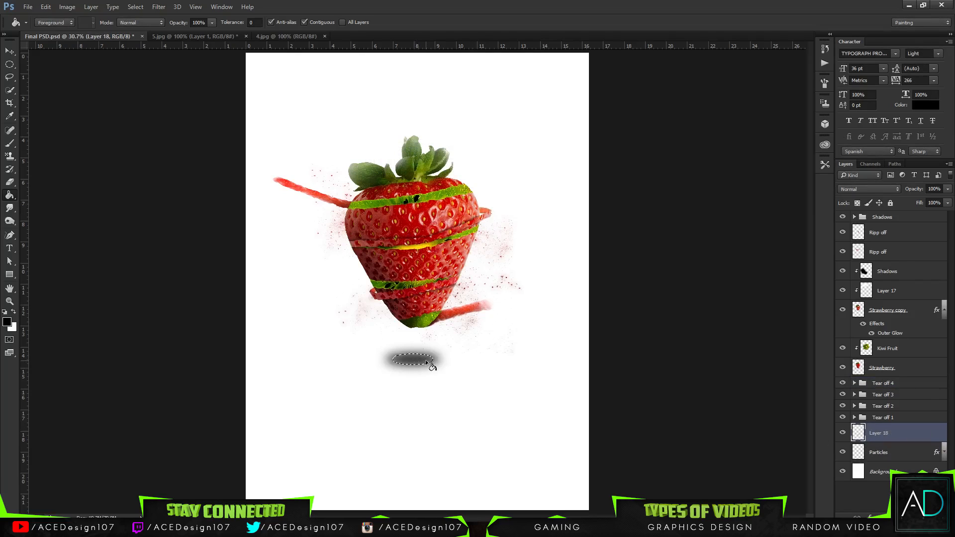
key("ctrl+z")
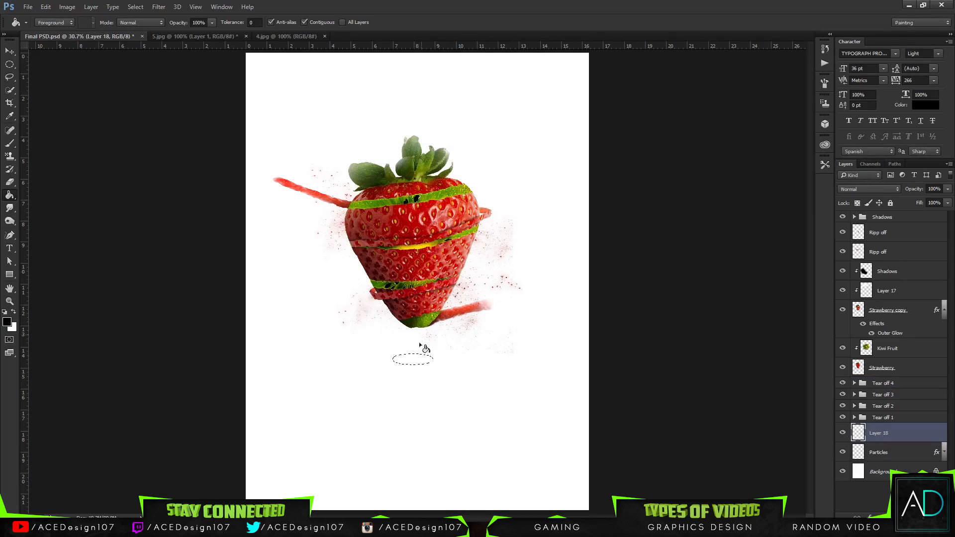
Step: Try filling the elliptical selection with black again on the new layer, undo the fill, and clear the selection
left_click(421, 366)
key("ctrl+z")
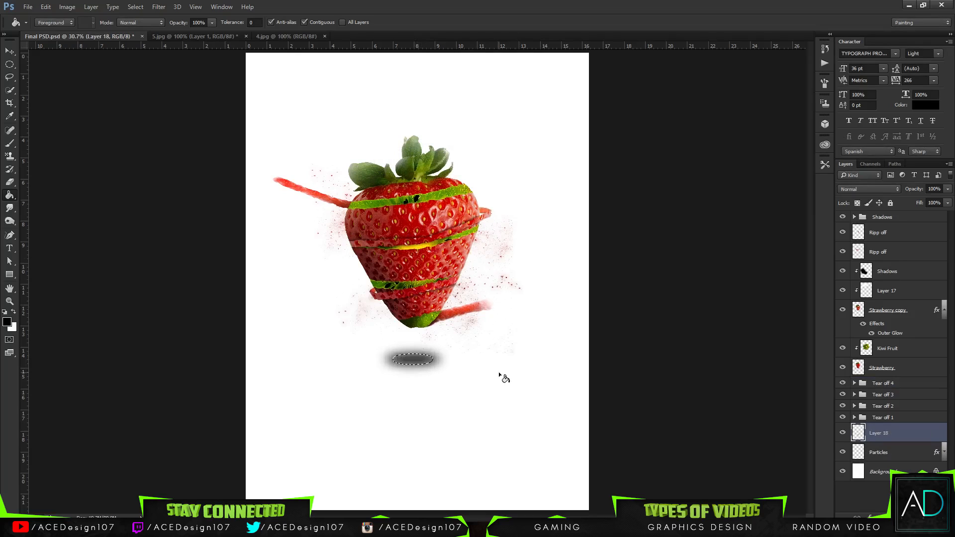
key("ctrl+z")
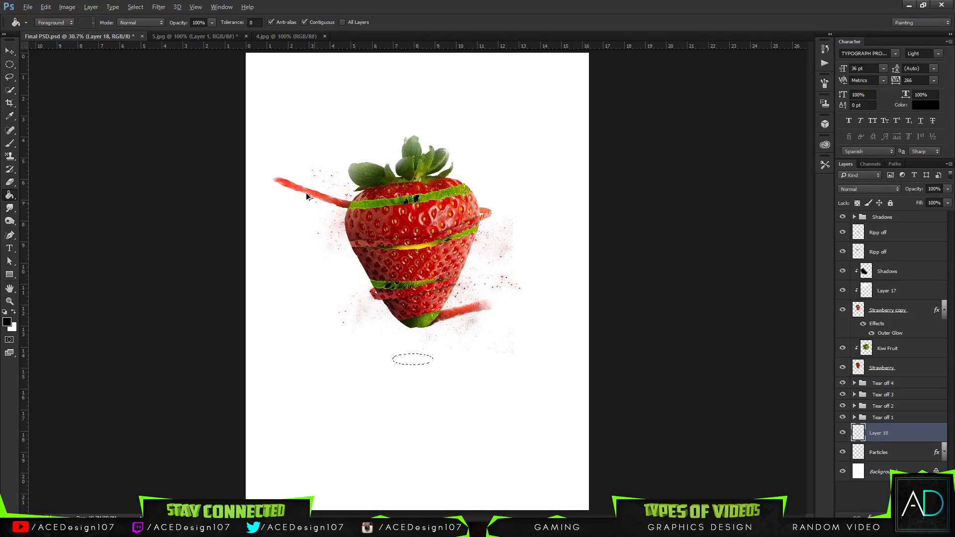
key("ctrl+d")
Step: Draw an elliptical selection with a 37 px feather just below the strawberry and fill it with a single pass of black
key("m")
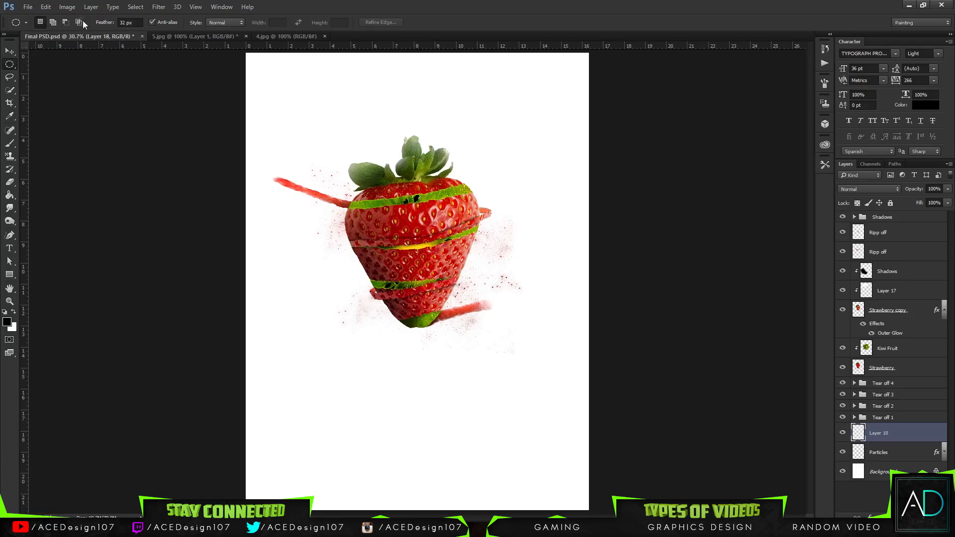
left_click(131, 22)
type("37")
key("Return")
left_click_drag(386, 346, 441, 355)
key("g")
left_click(414, 352)
left_click(417, 354)
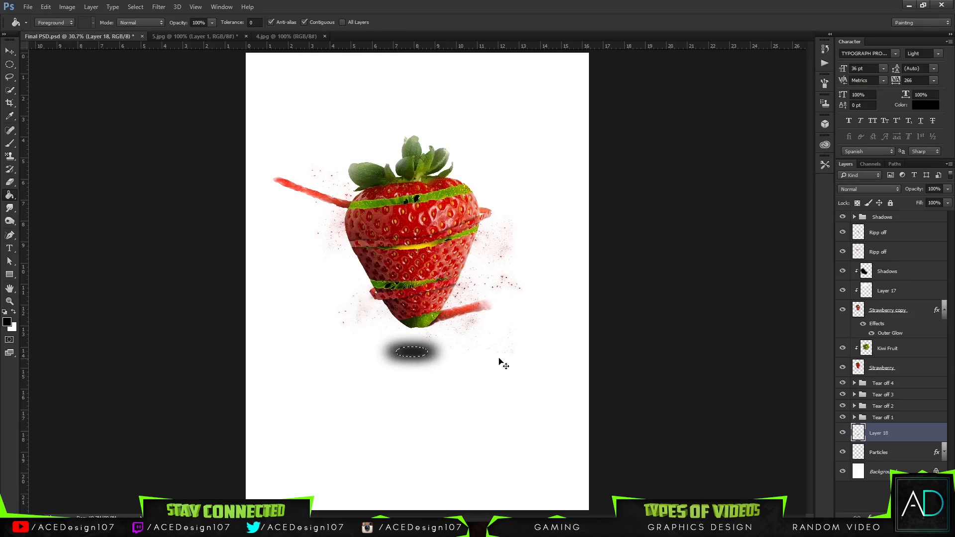
key("ctrl+d")
key("ctrl+alt+z")
key("ctrl+alt+z")
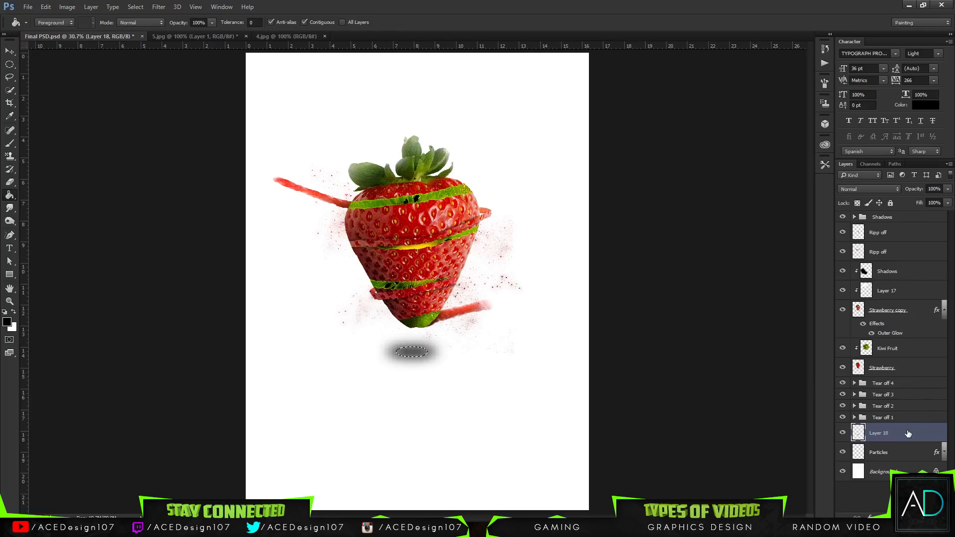
Step: Fill the same elliptical selection with black on another new layer and set that layer's opacity to 52%
key("ctrl+shift+alt+n")
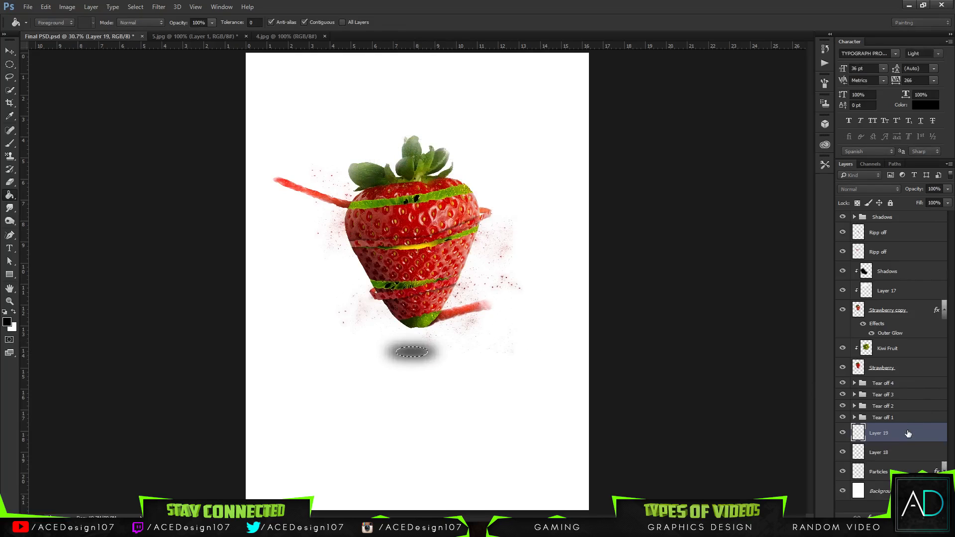
left_click(417, 354)
key("ctrl+d")
left_click(948, 189)
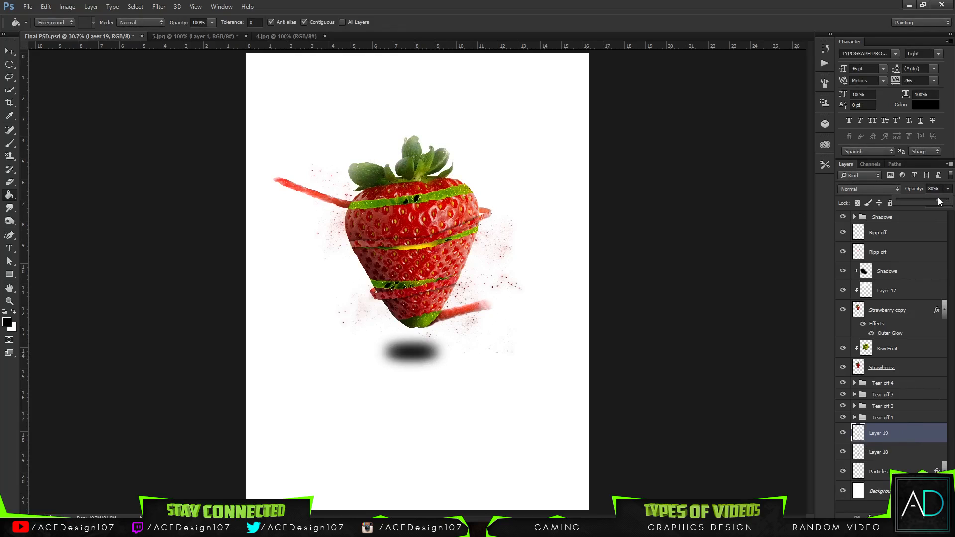
left_click_drag(947, 200, 922, 196)
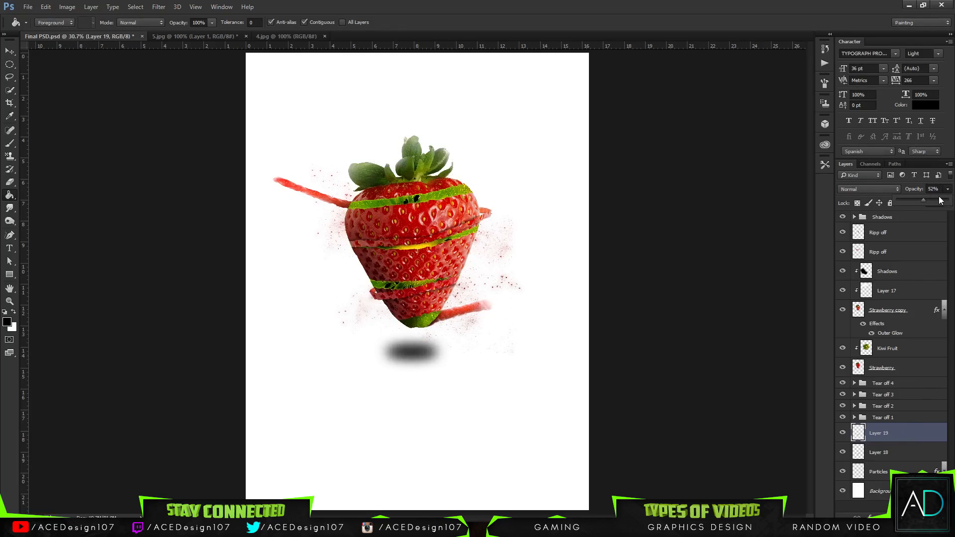
key("ctrl+l")
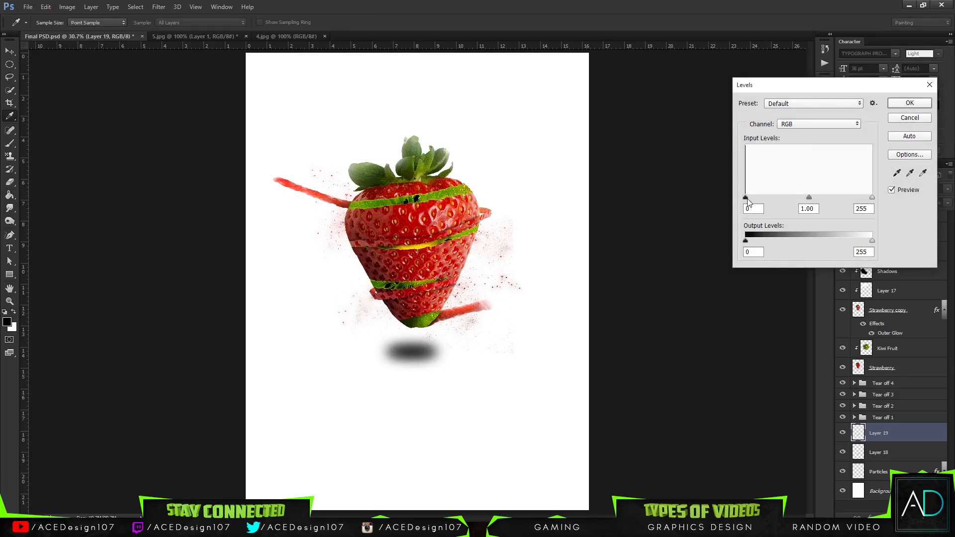
left_click(746, 199)
left_click(888, 116)
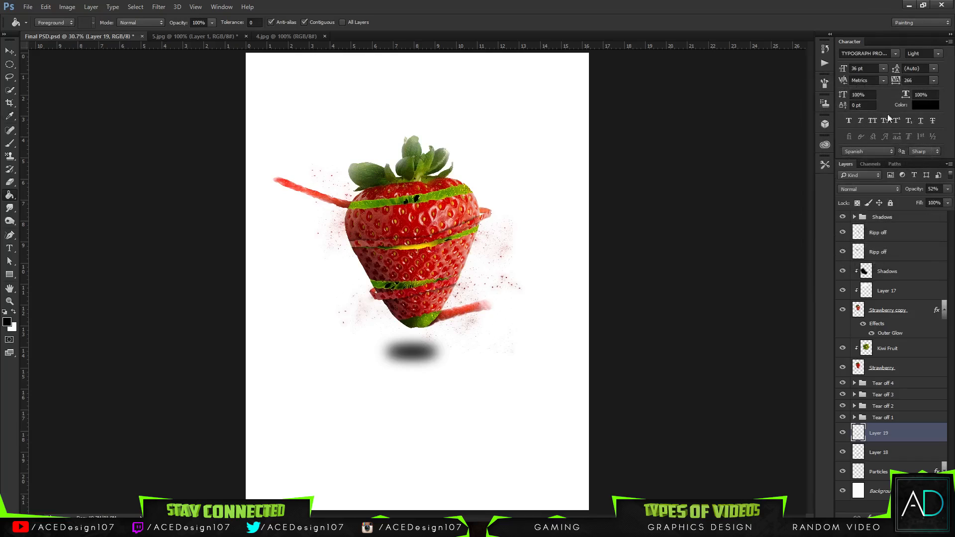
key("ctrl+u")
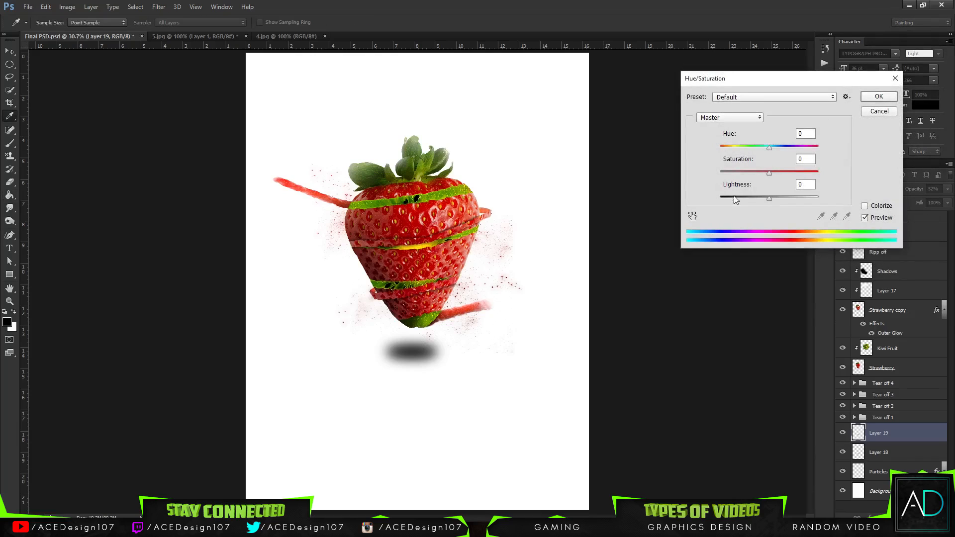
left_click_drag(736, 197, 730, 199)
left_click(875, 114)
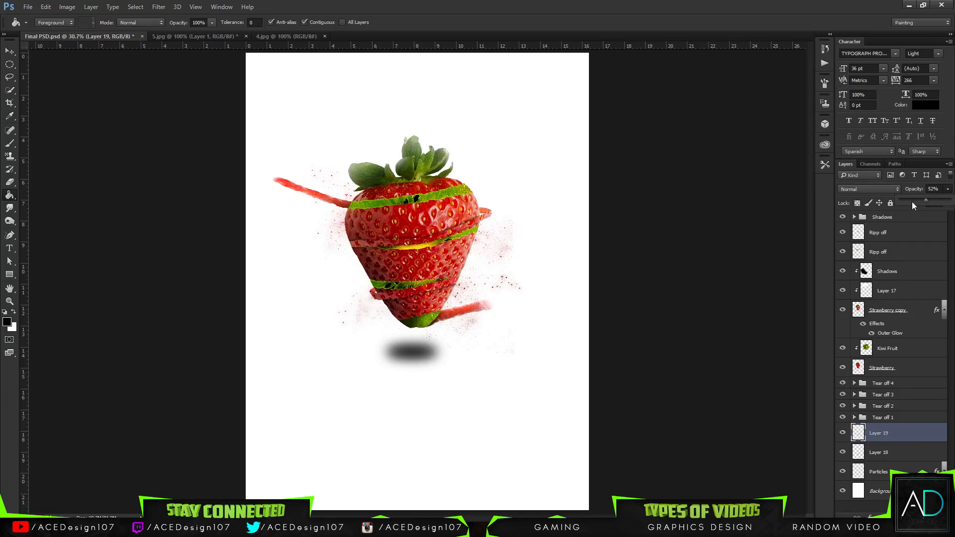
Step: Merge the two shadow layers and transform the shadow in perspective into a wide, flat shape under the strawberry
left_click_drag(912, 202, 926, 198)
key("ctrl+e")
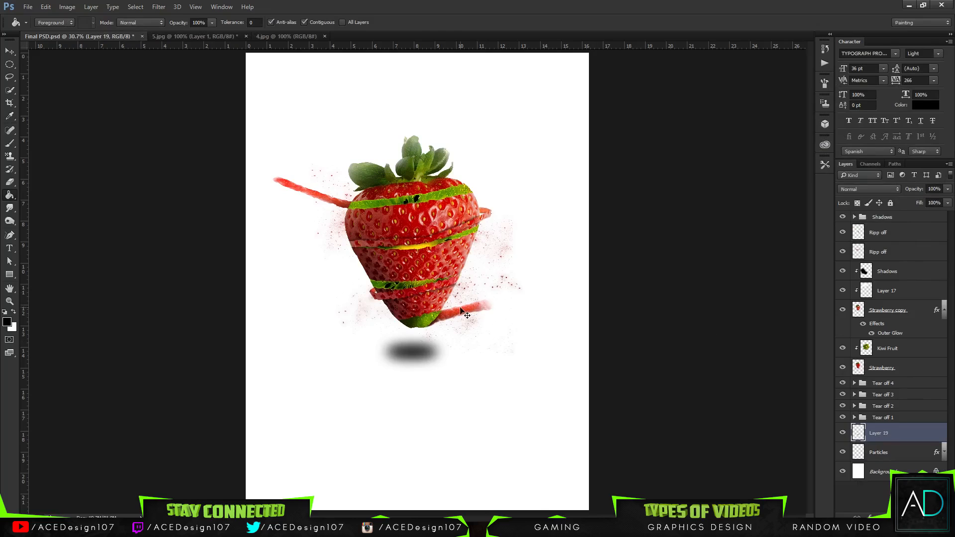
key("ctrl+t")
left_click_drag(422, 337, 433, 329)
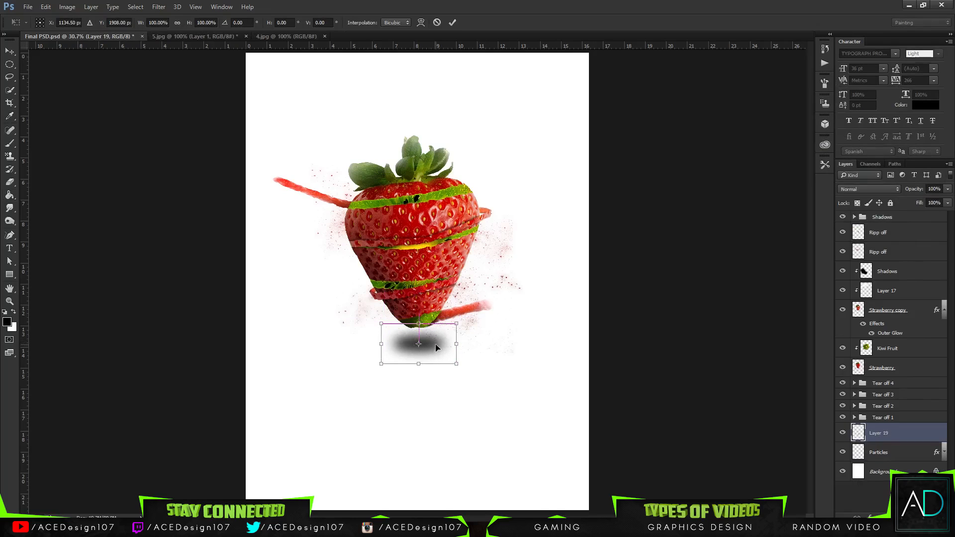
right_click(435, 345)
left_click(460, 411)
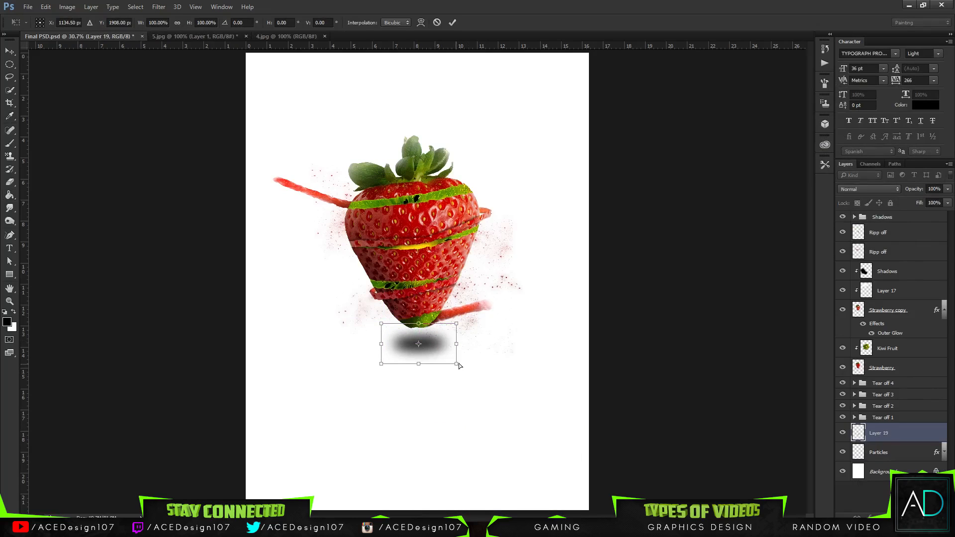
mouse_move(457, 365)
left_mouse_down()
mouse_move(517, 339)
mouse_move(485, 342)
mouse_move(598, 306)
mouse_move(566, 304)
left_mouse_up()
key("Return")
Step: Reposition the shadow beneath the strawberry's tip and scale it down to a small, flat ellipse
key("g")
key("v")
left_click_drag(438, 334, 441, 346)
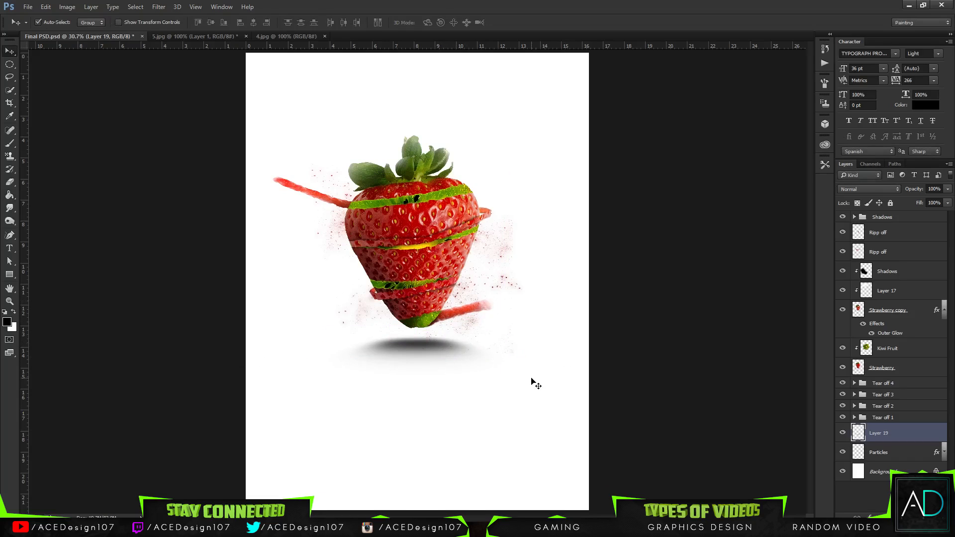
key("ctrl+t")
left_click_drag(522, 375, 422, 346)
key("Return")
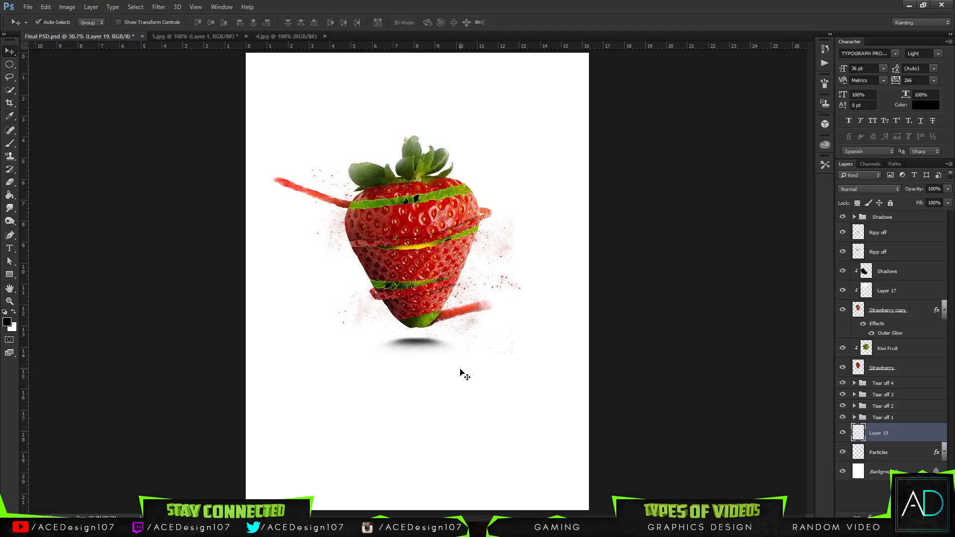
Step: Set the shadow layer's opacity to 76% and stretch the shadow slightly taller
left_click(948, 189)
left_click_drag(948, 200, 935, 202)
key("ctrl+t")
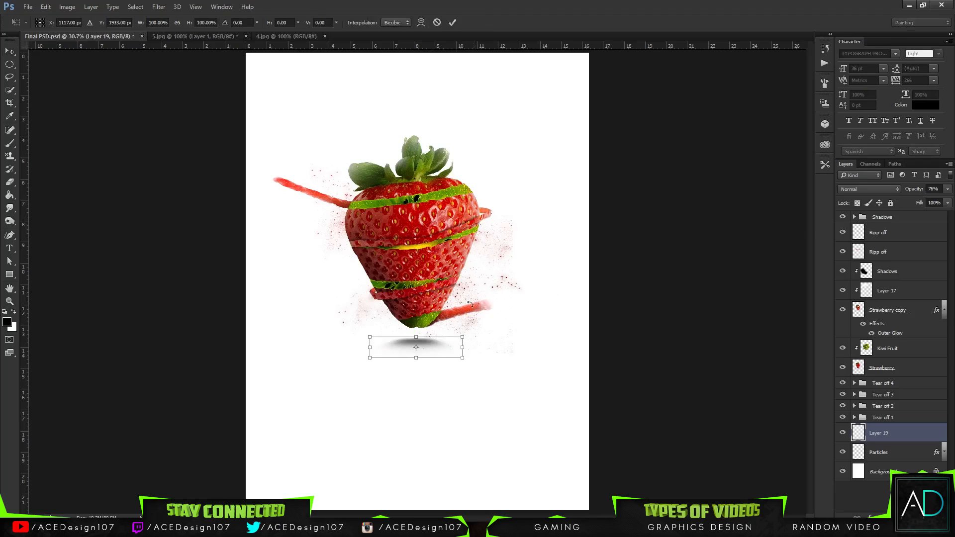
left_click_drag(422, 357, 419, 370)
key("Return")
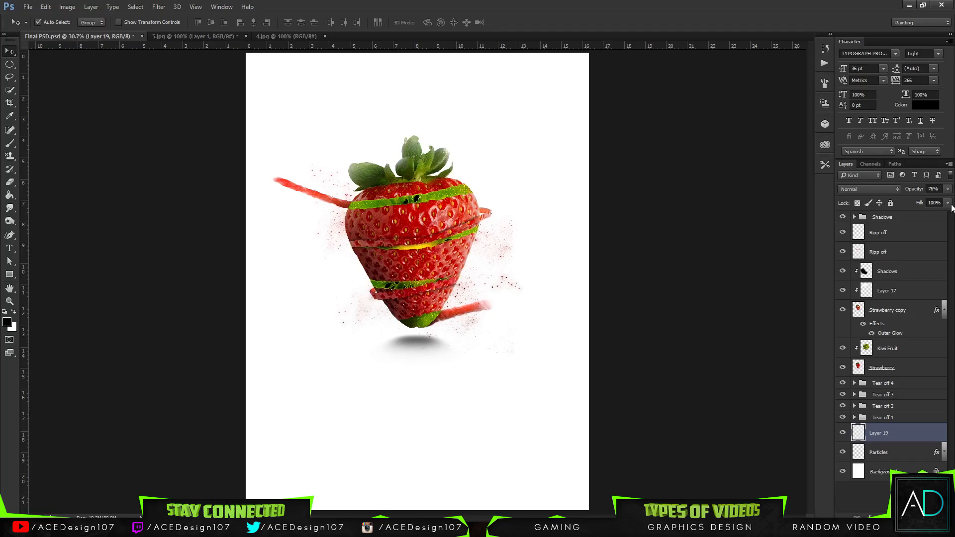
Step: Set the shadow layer's opacity to 77% and widen the shadow's upper edge evenly on both sides
mouse_move(947, 189)
left_mouse_down()
mouse_move(917, 199)
mouse_move(943, 207)
mouse_move(937, 202)
left_mouse_up()
key("ctrl+t")
right_click(429, 343)
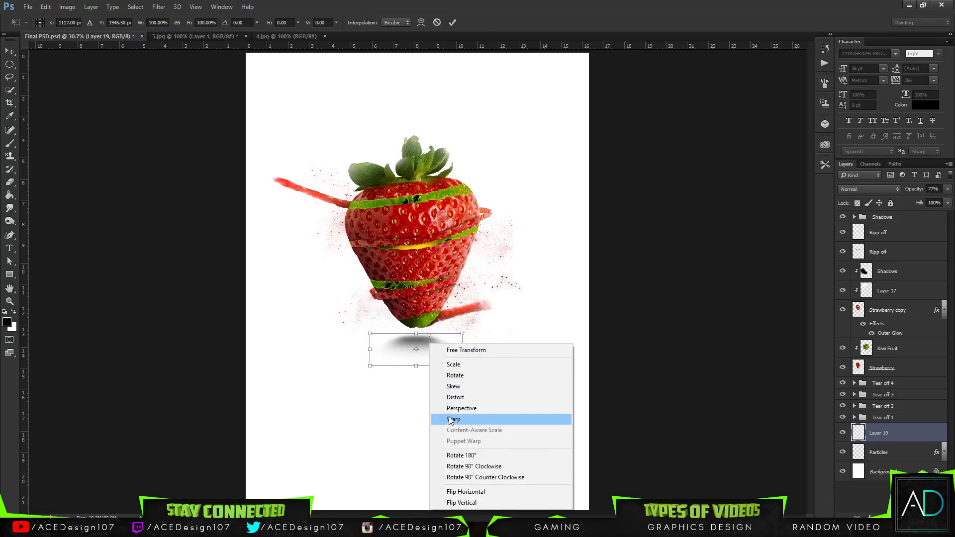
left_click(454, 387)
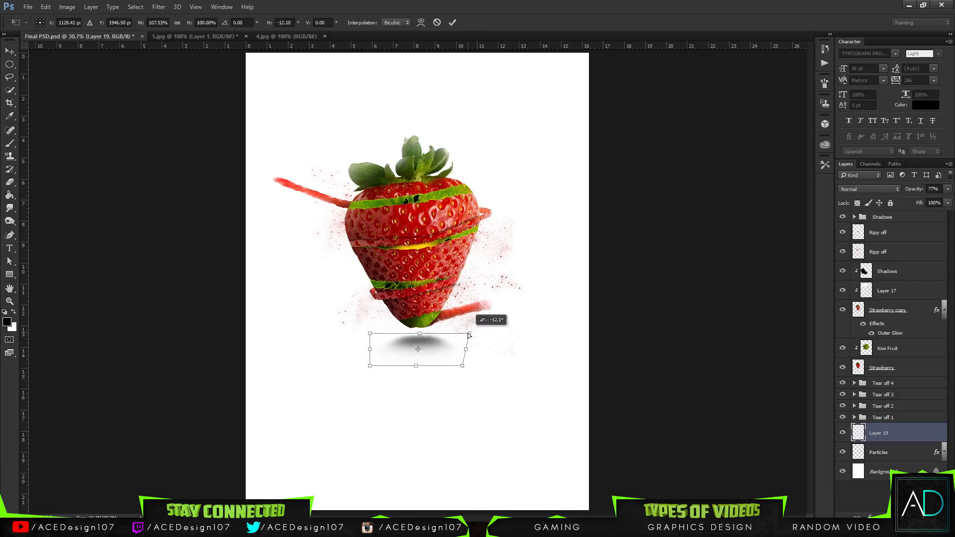
right_click(426, 346)
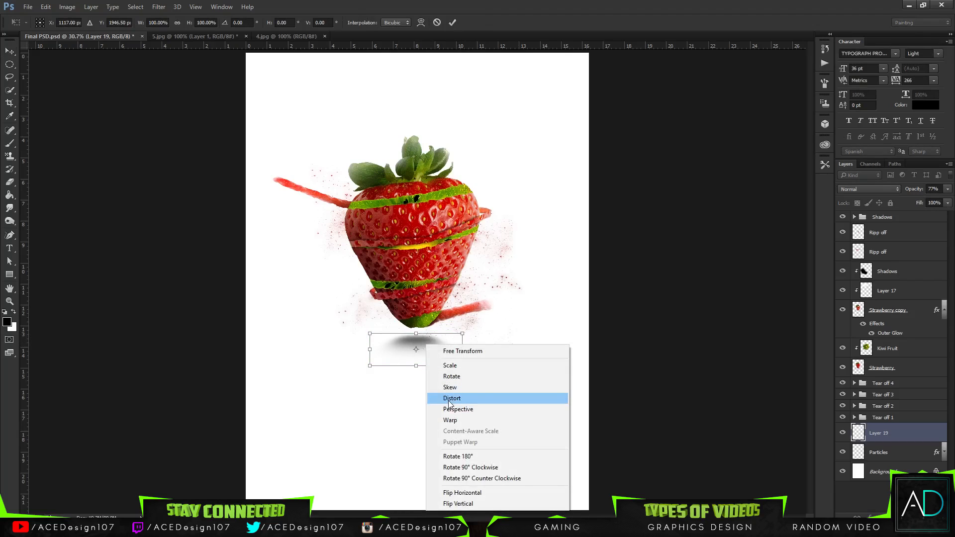
left_click(450, 405)
left_click_drag(457, 329, 486, 317)
key("Return")
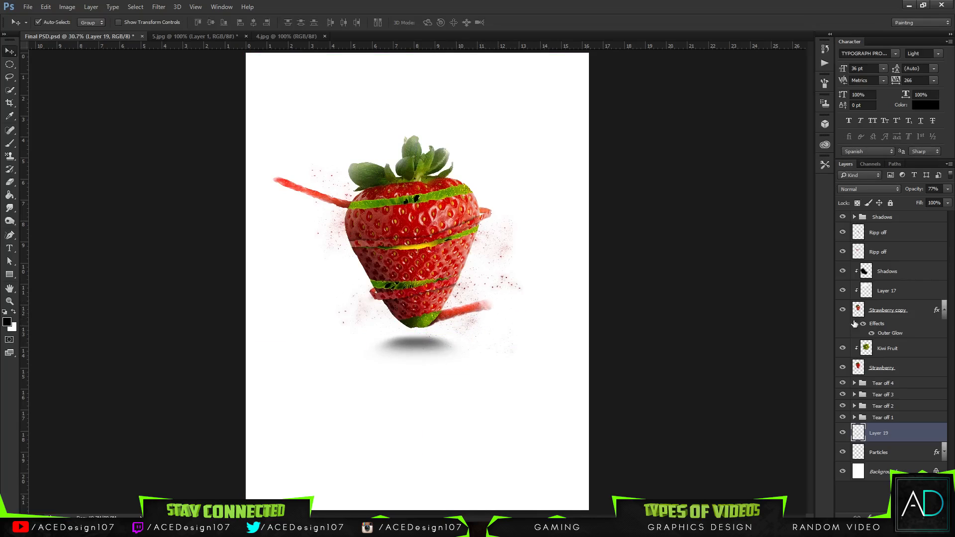
Step: Scale the ground shadow down to about 86% and set its layer opacity to 69%
key("ctrl+t")
left_click_drag(469, 366, 460, 364)
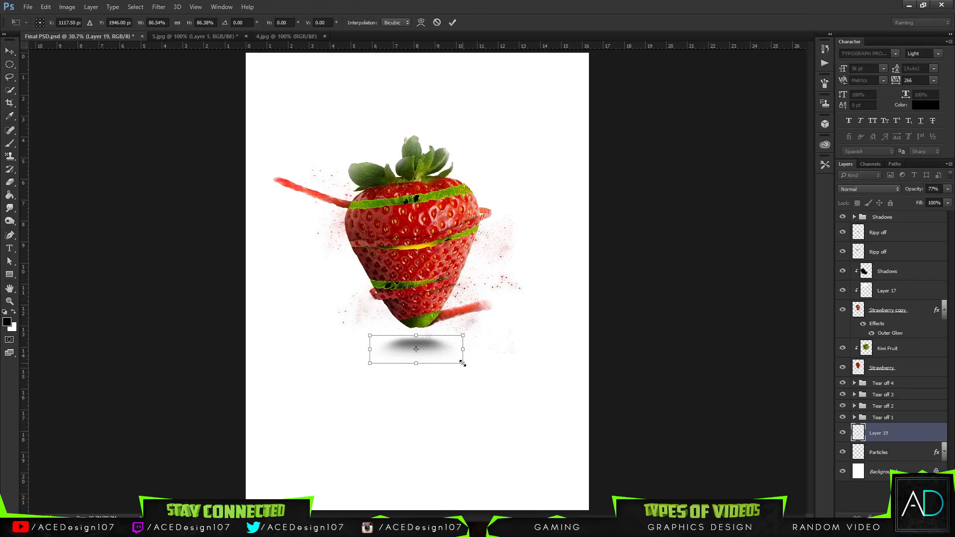
key("Return")
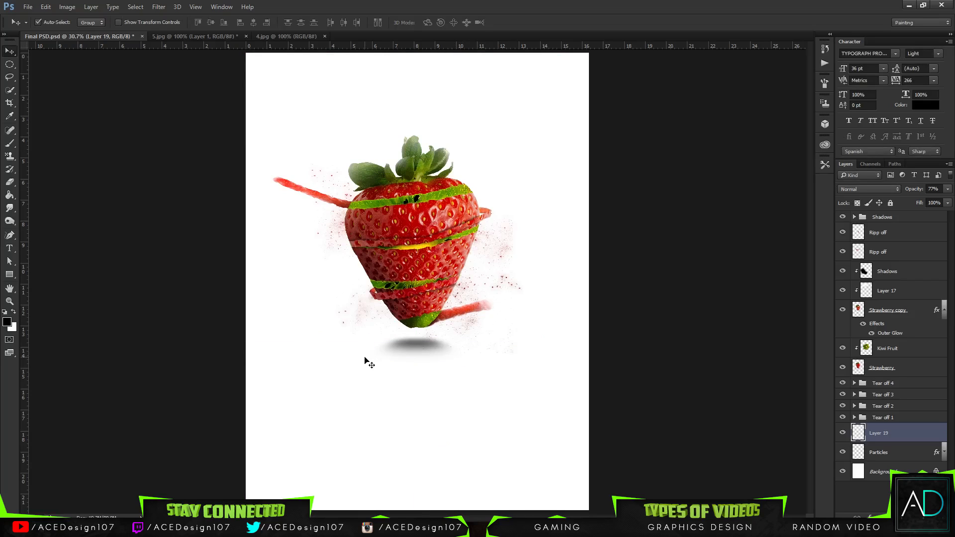
left_click_drag(949, 189, 932, 199)
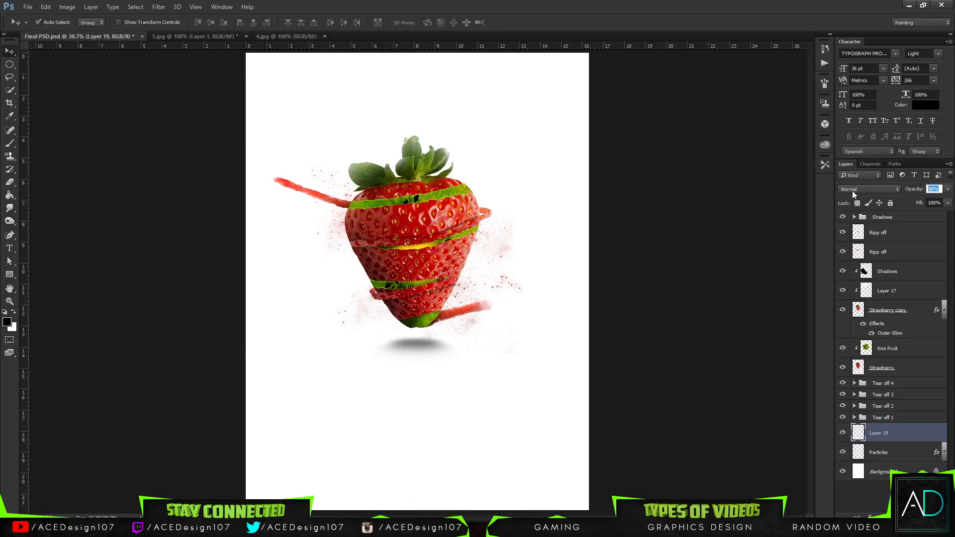
type("69")
key("Return")
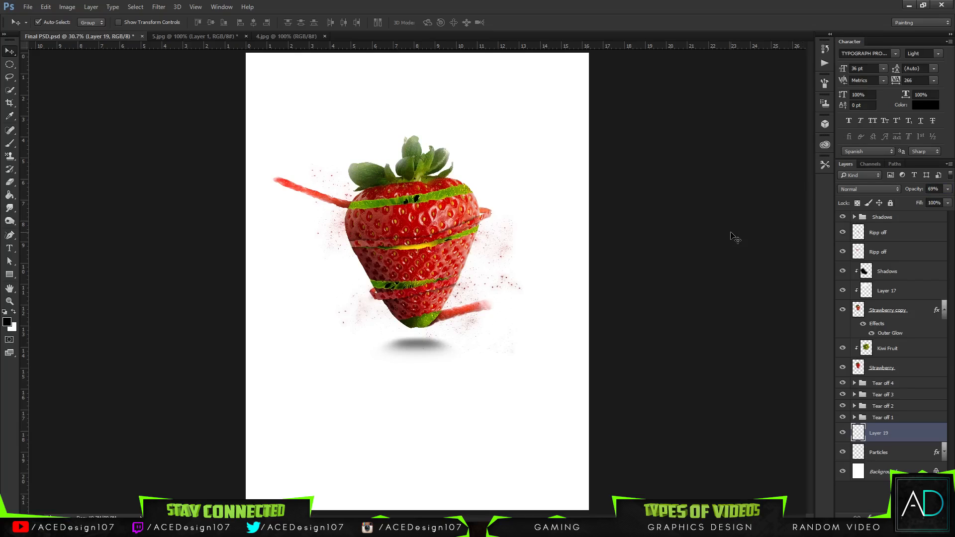
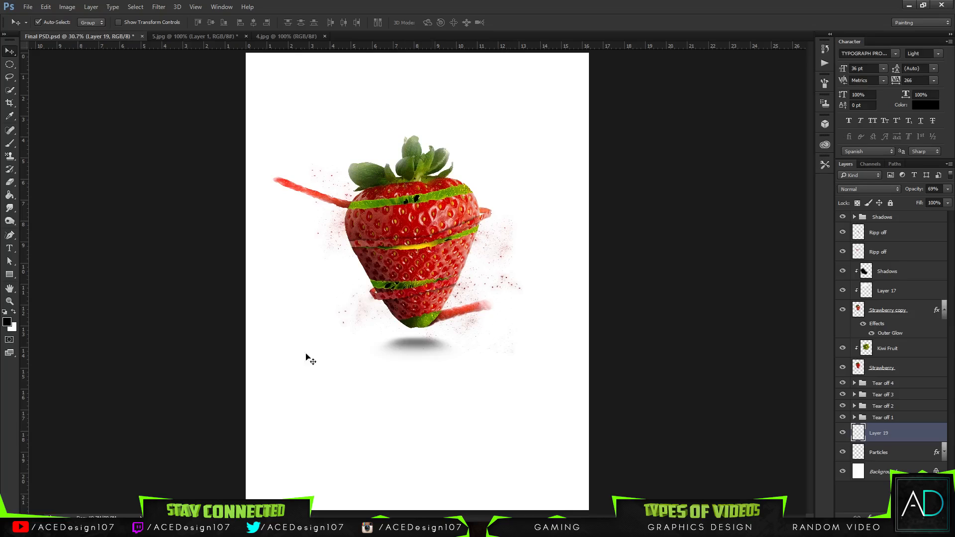
Step: Set the text font to Bebas Neue Regular and start a text line on the white area below the shadow
key("t")
left_click(87, 21)
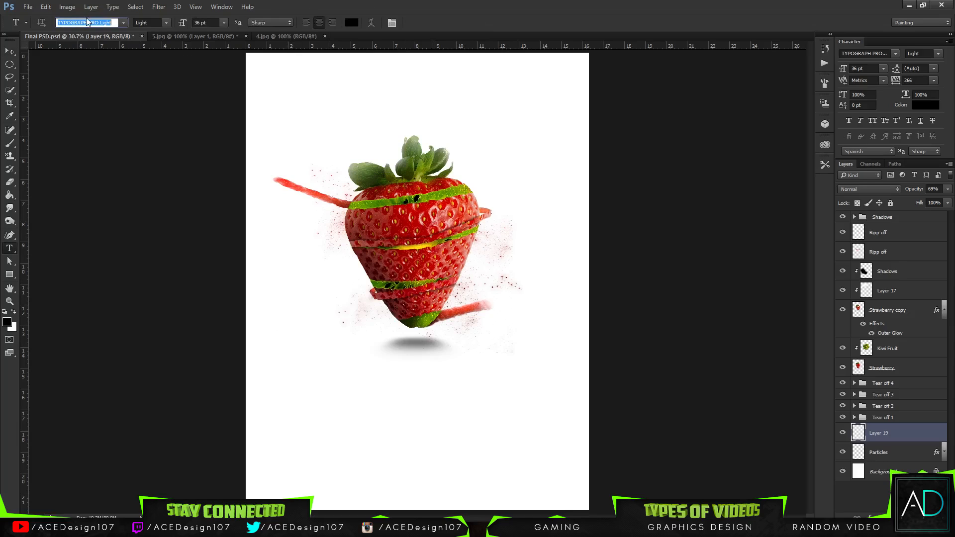
type("bebas")
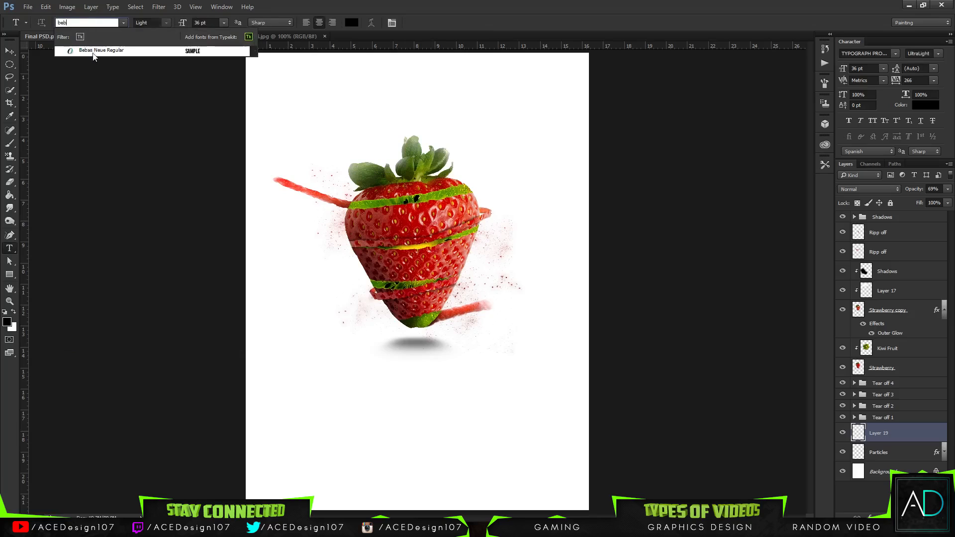
left_click(93, 53)
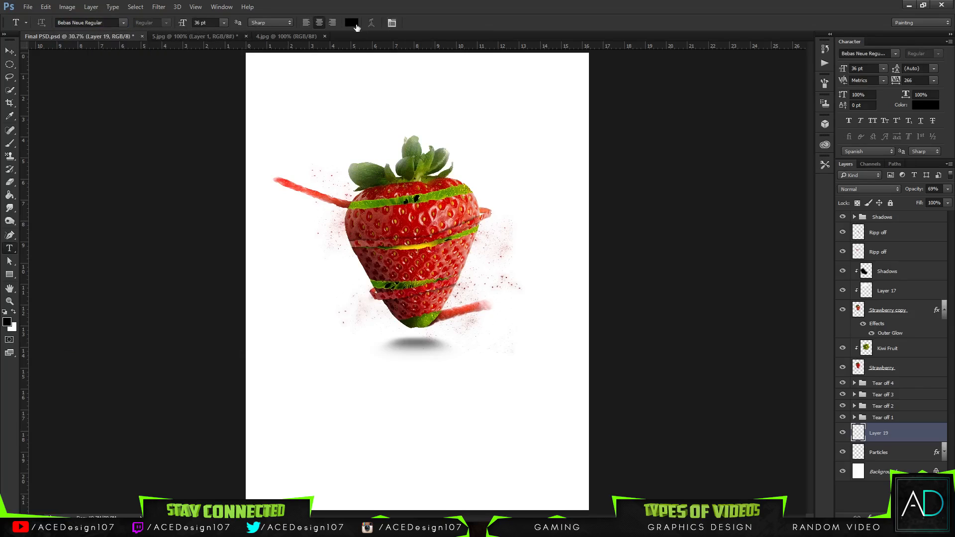
left_click(318, 398)
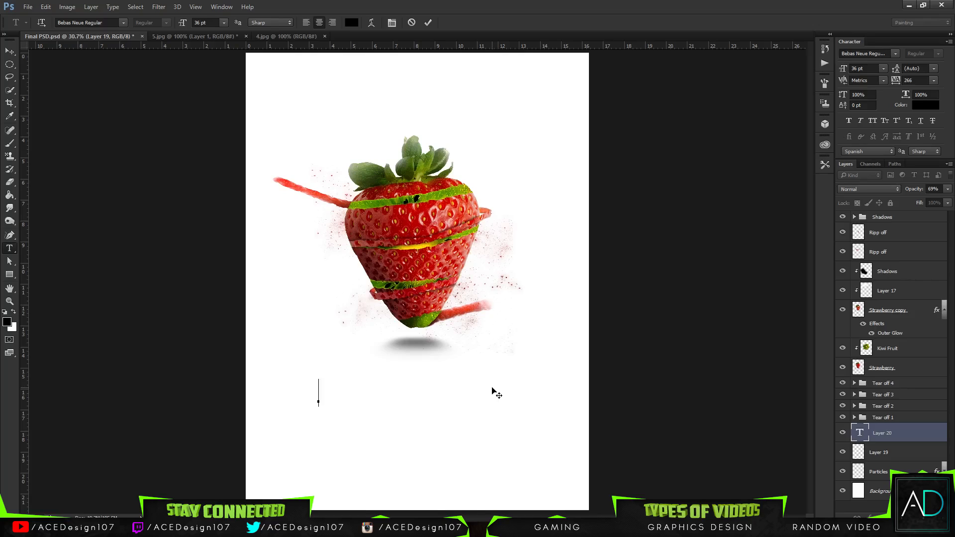
Step: Try the text "ADVER" on the line below the shadow and delete it
type("A.D")
type("VER")
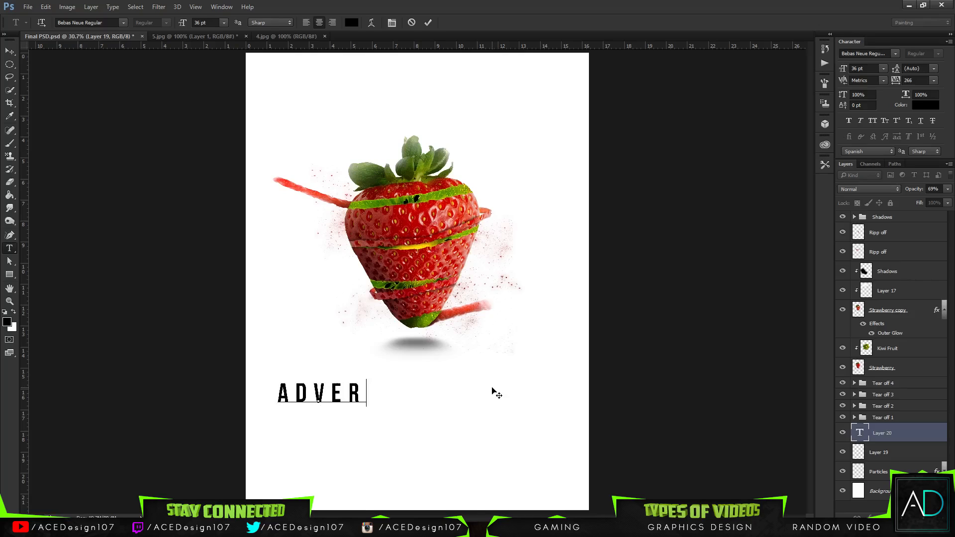
key("BackSpace")
key("BackSpace")
key("BackSpace")
key("BackSpace")
key("BackSpace")
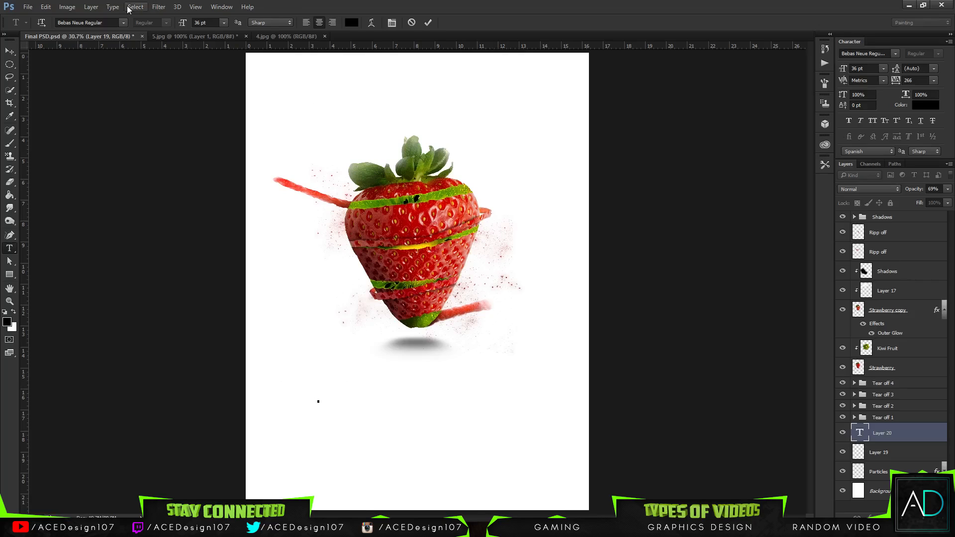
Step: Try the Code Bold Regular font with the letter "C" on the text line and delete the letter
left_click(80, 22)
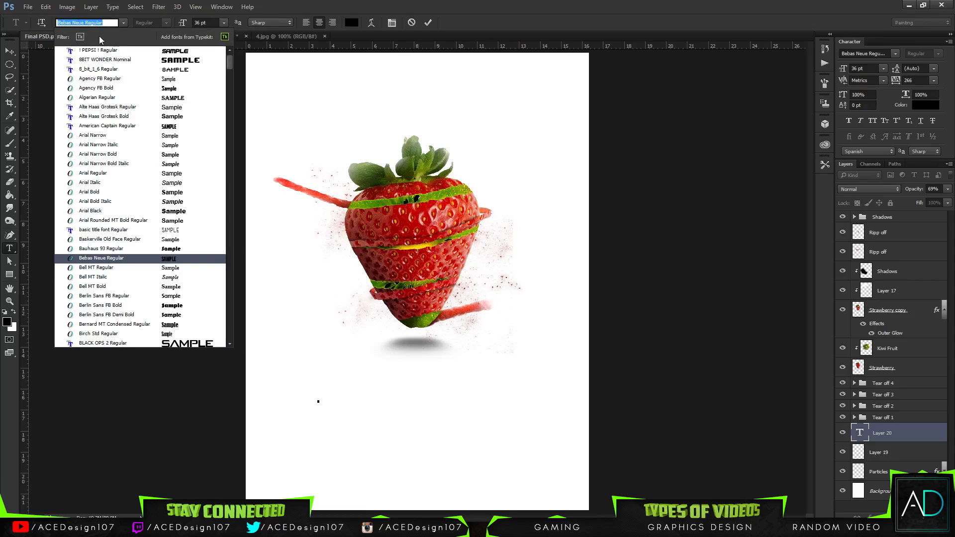
type("Code")
key("Return")
type("C")
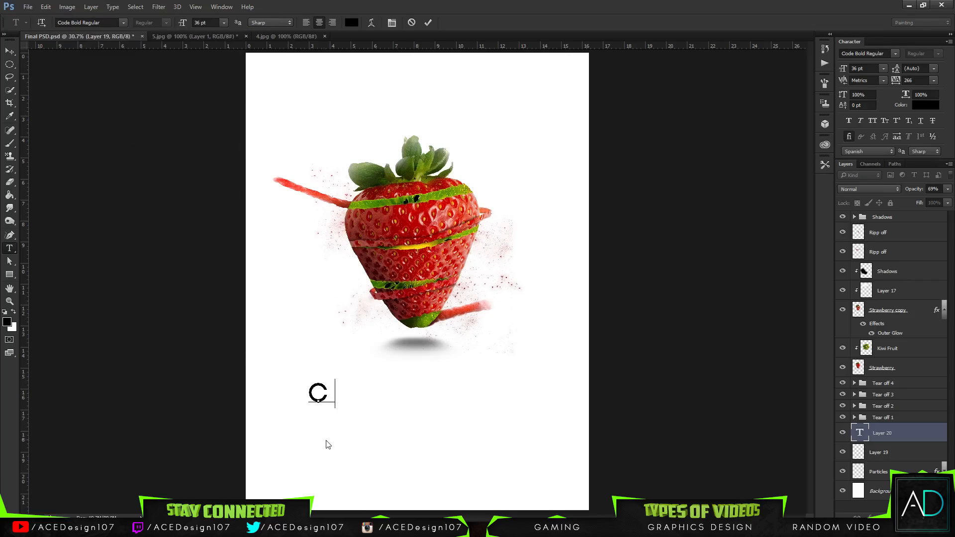
key("ctrl+a")
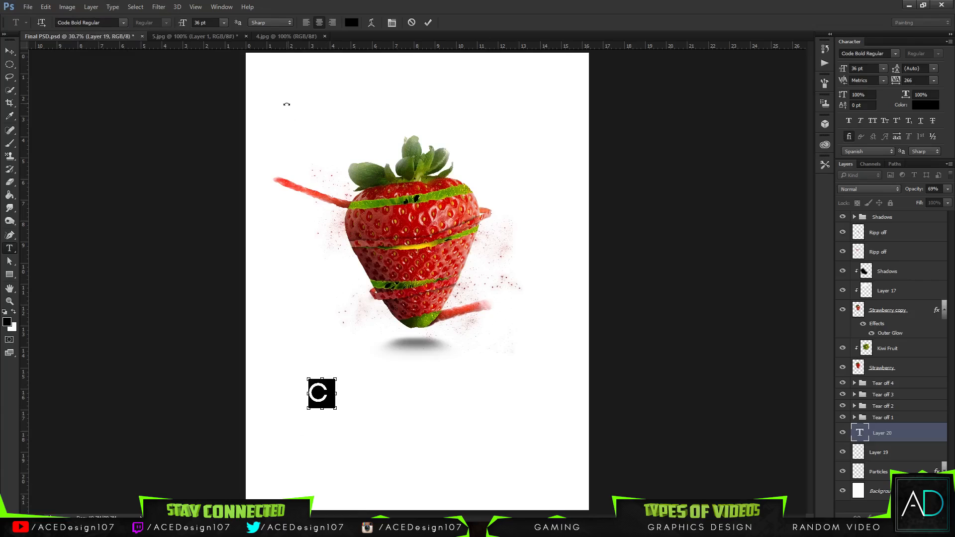
key("BackSpace")
Step: Browse the installed fonts from the Code family onward for a suitable title typeface
left_click(270, 22)
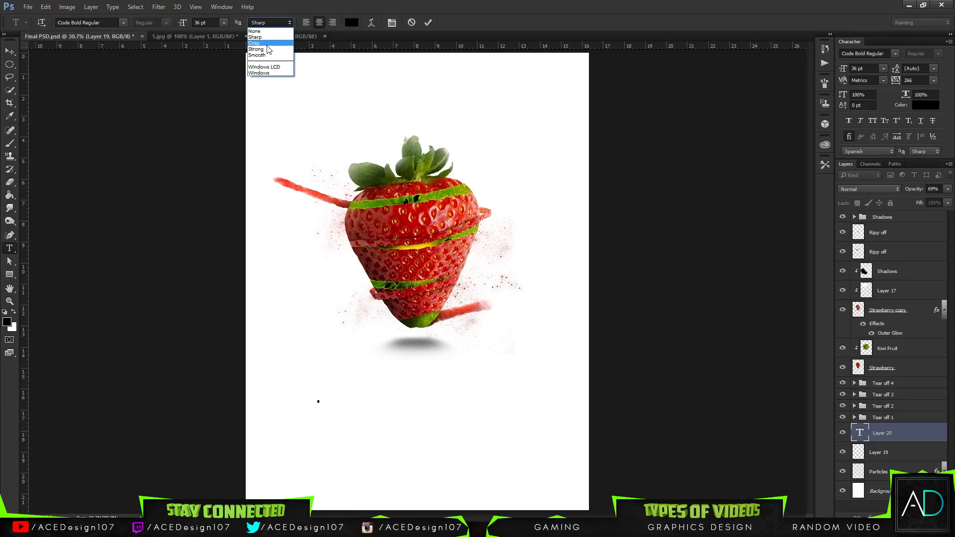
left_click(125, 22)
left_click(125, 23)
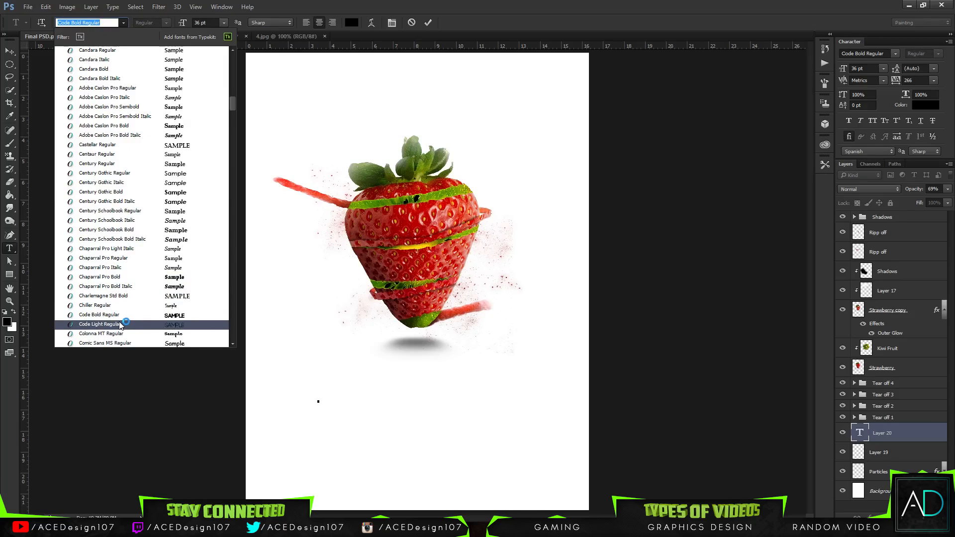
scroll(179, 298, "down", 2)
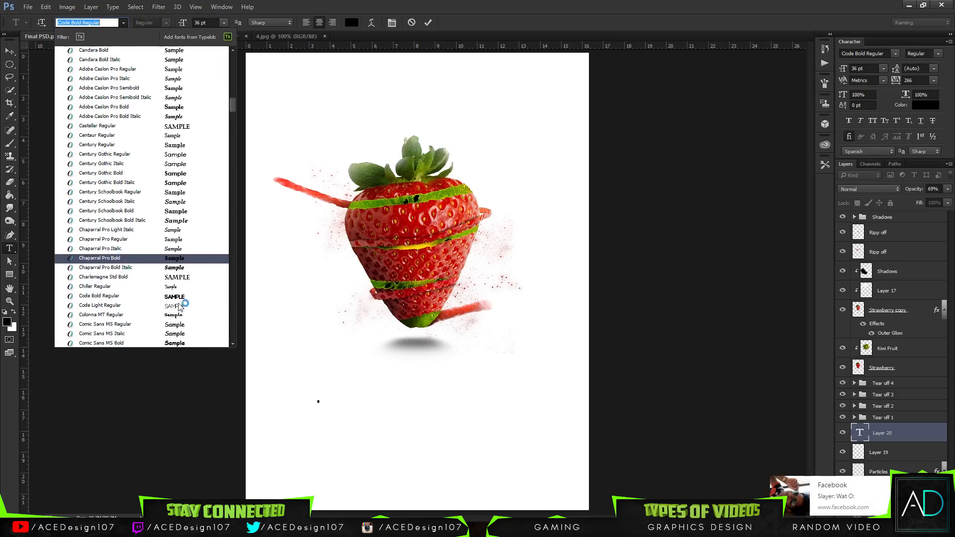
scroll(127, 294, "down", 4)
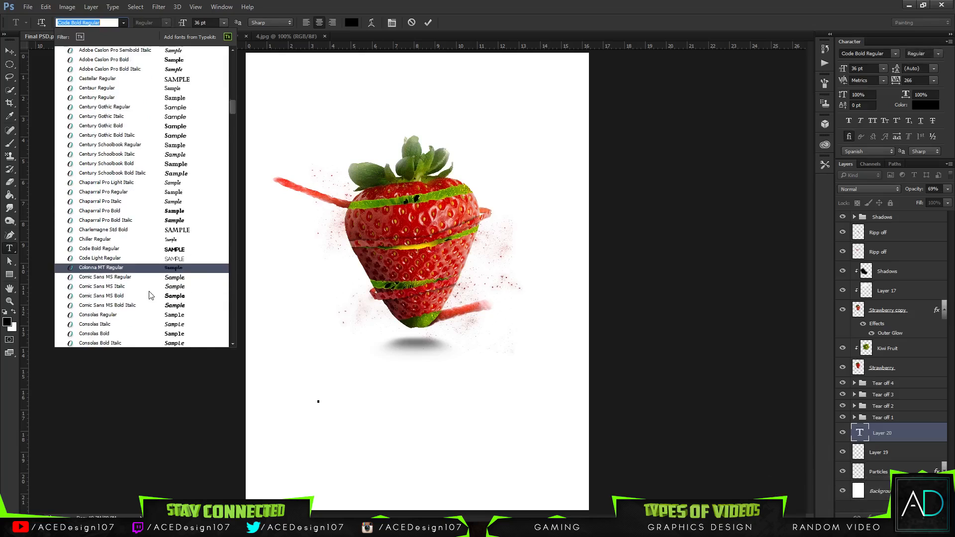
scroll(126, 294, "down", 5)
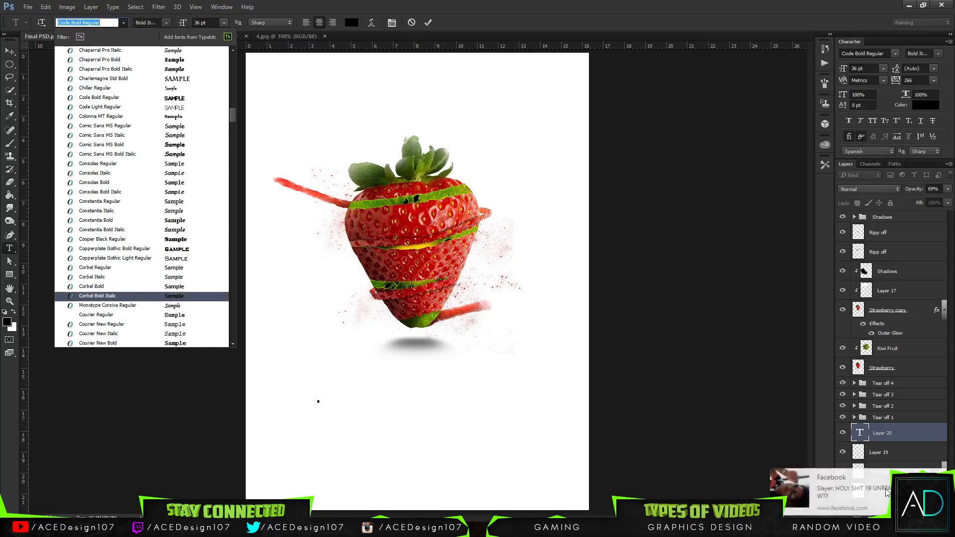
scroll(169, 305, "down", 10)
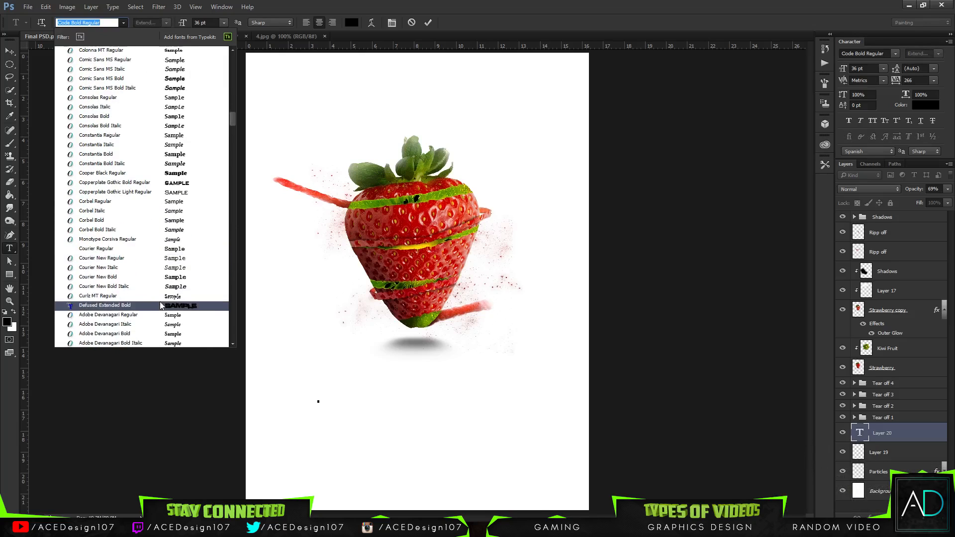
scroll(169, 305, "down", 15)
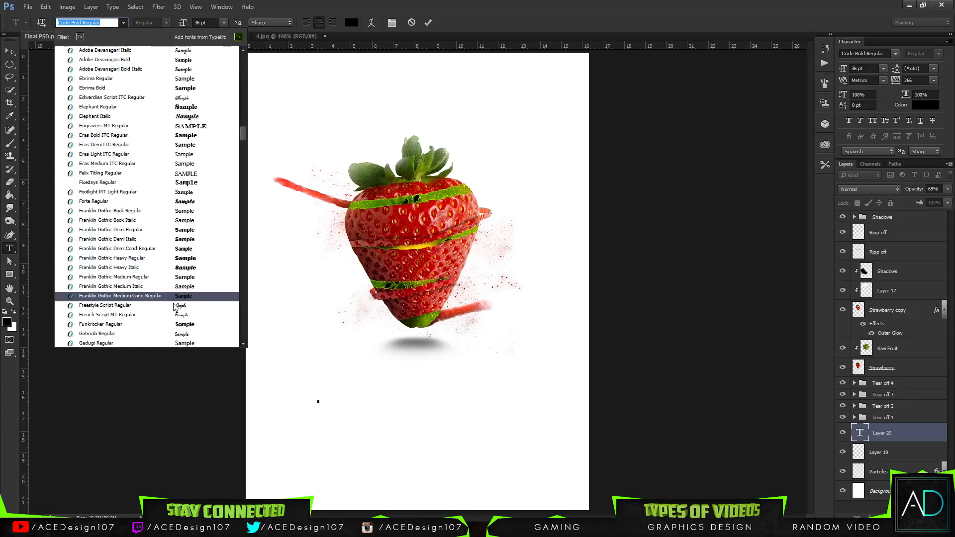
scroll(176, 309, "down", 6)
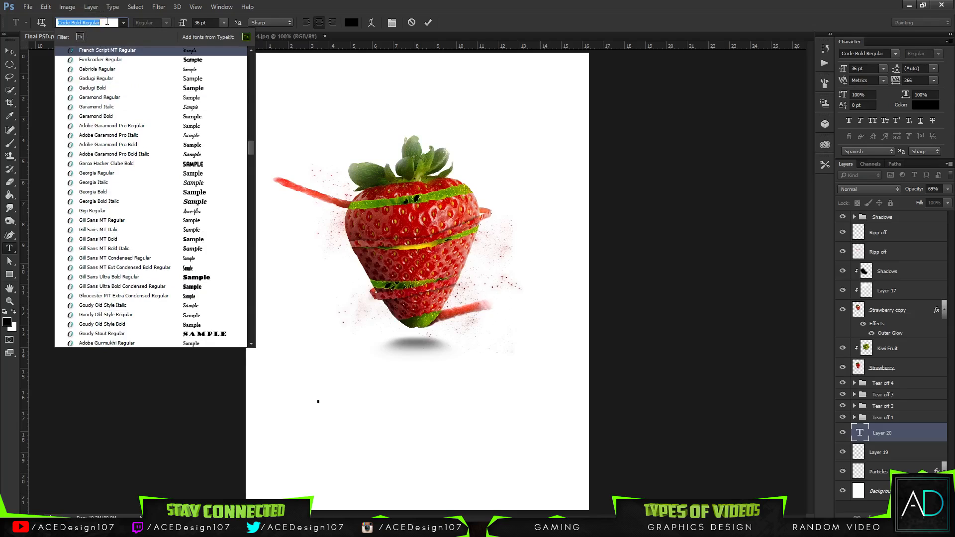
Step: Set the text font to Arial Black and enter "KIWI" on the line below the shadow
type("aria")
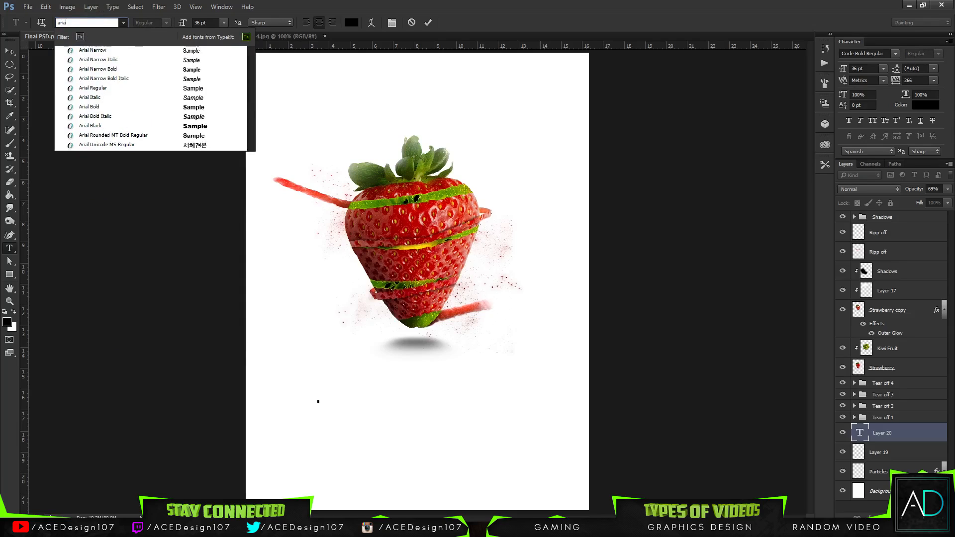
left_click(117, 125)
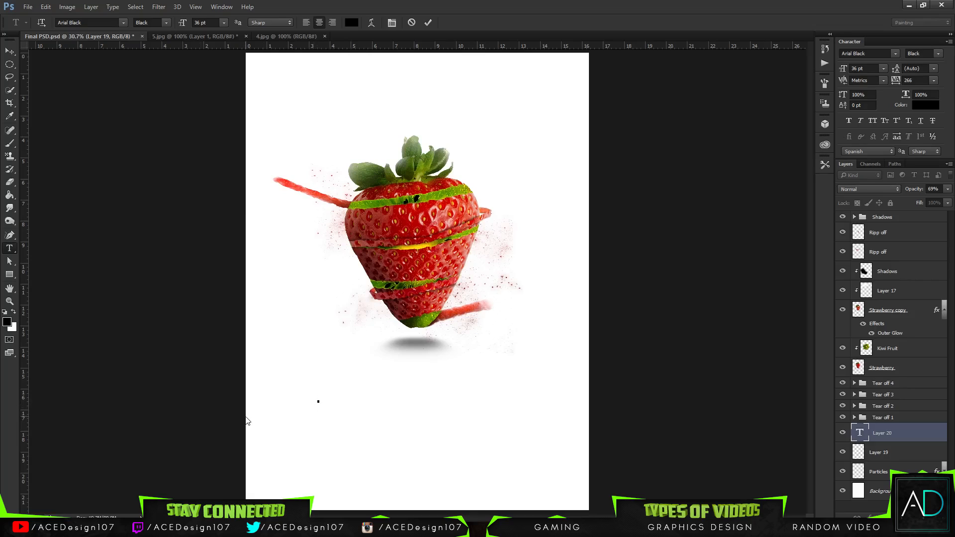
type("KIWI")
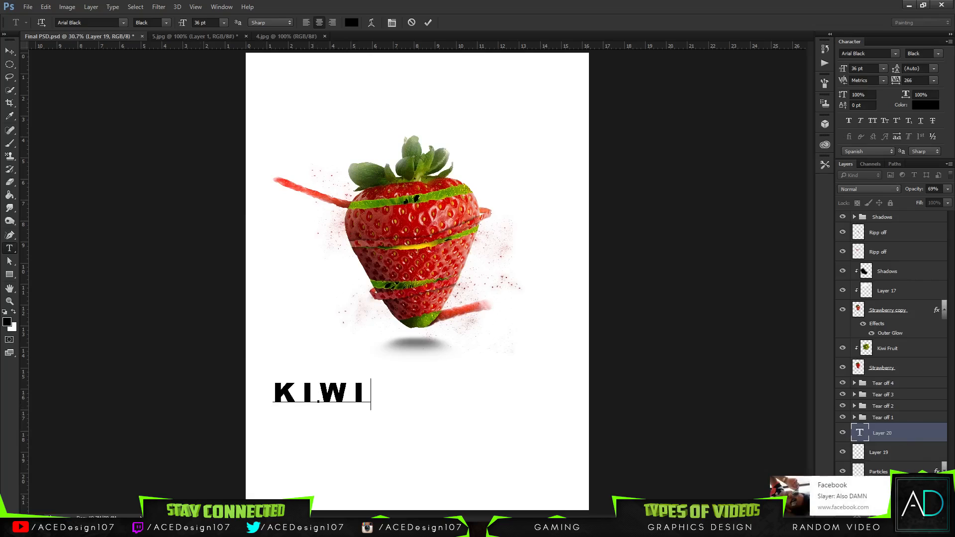
key("ctrl+Return")
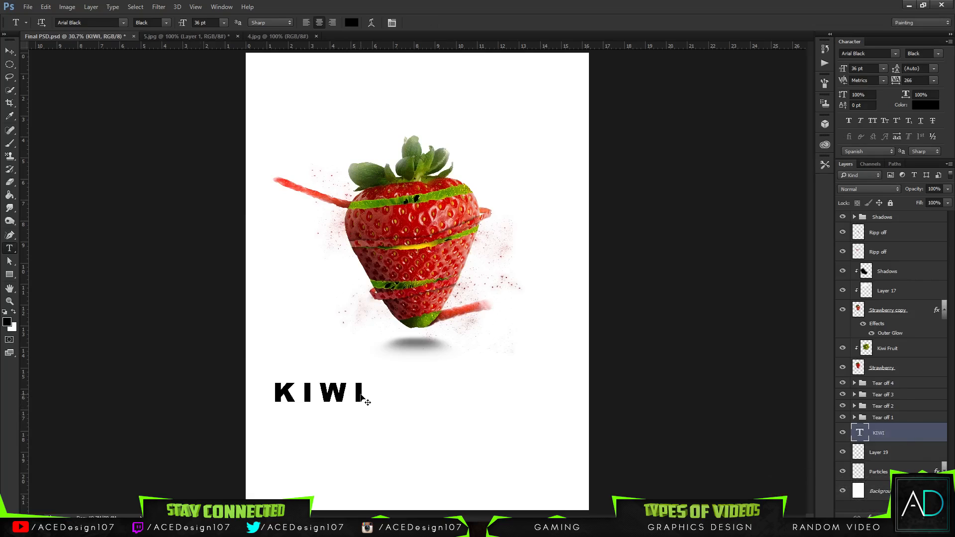
key("ctrl+t")
key("Escape")
left_click(354, 393)
key("Escape")
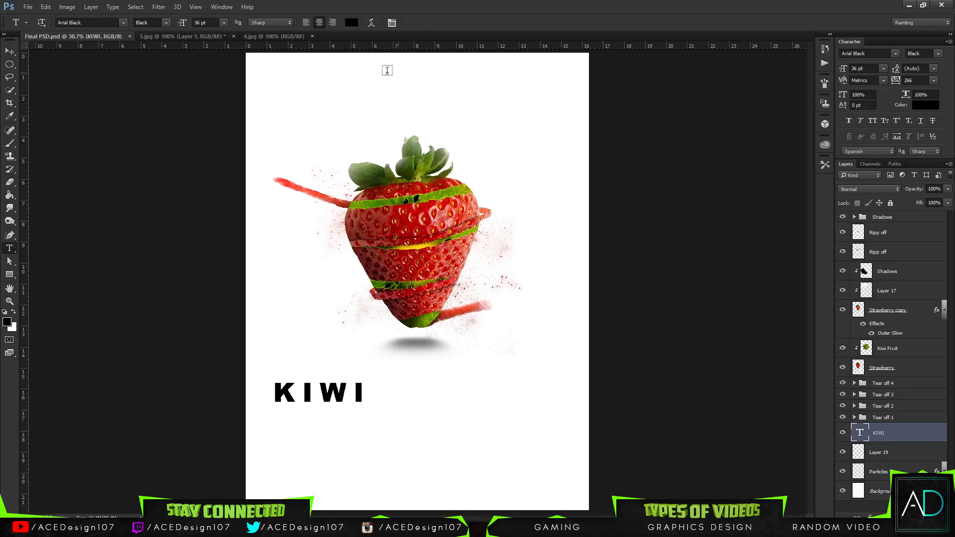
Step: Set the letter tracking of the whole KIWI text to 0
left_click(318, 397)
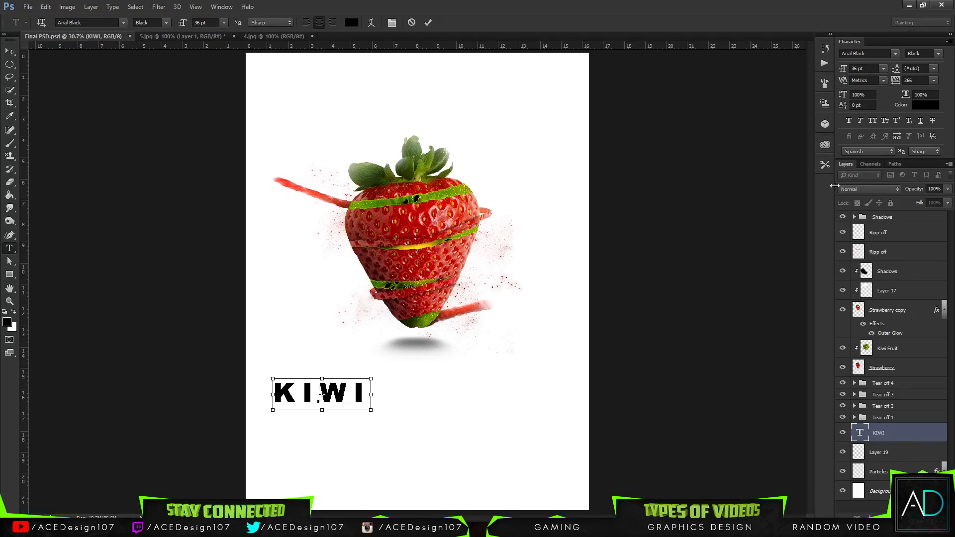
key("ctrl+a")
left_click(934, 80)
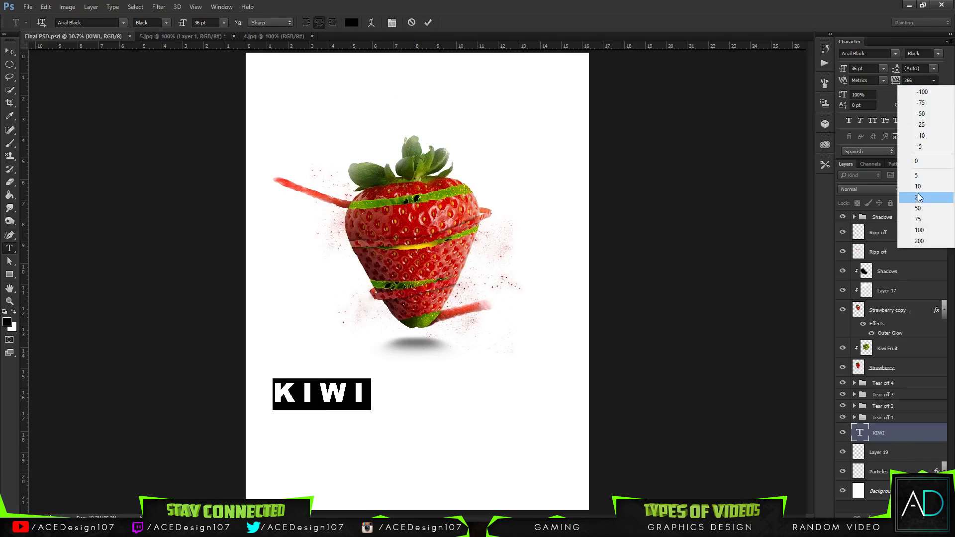
left_click(919, 240)
left_click(932, 81)
left_click(923, 163)
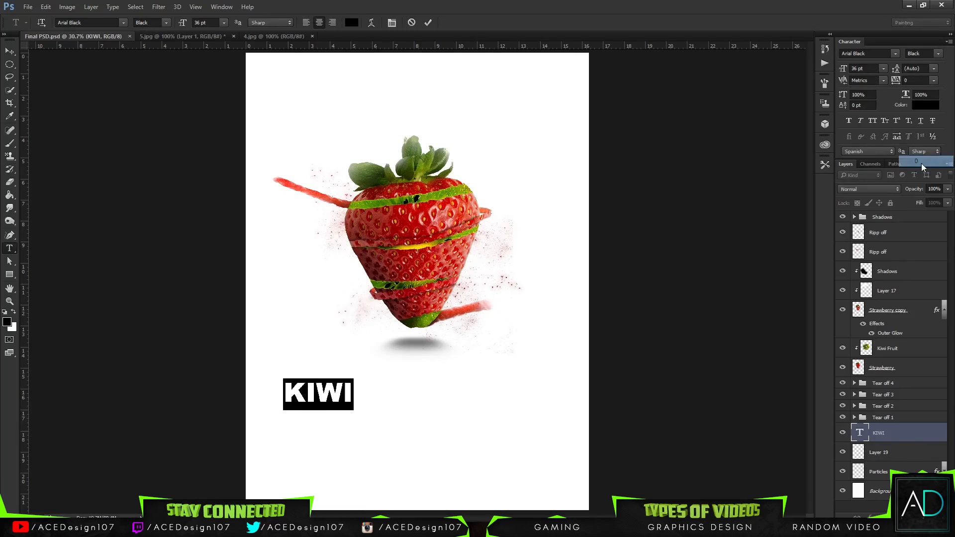
key("ctrl+Return")
Step: Narrow the KIWI text to about 78% of its width and move it up slightly, closer to the shadow
key("ctrl+t")
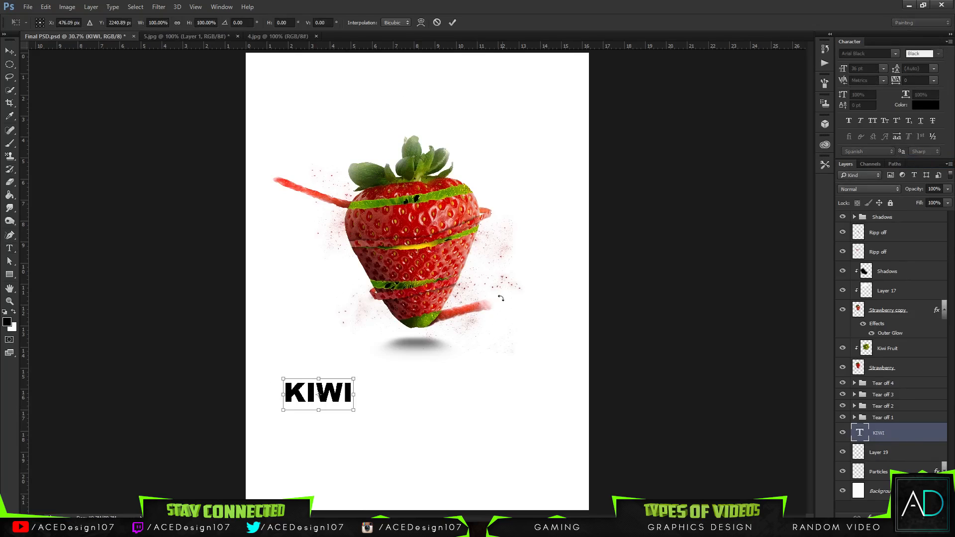
left_click_drag(355, 396, 338, 395)
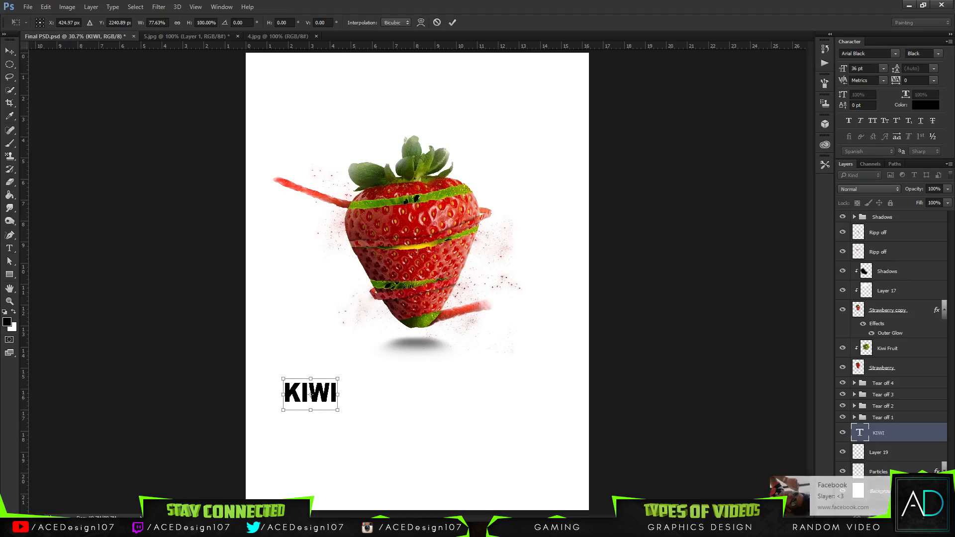
key("Return")
key("ctrl+t")
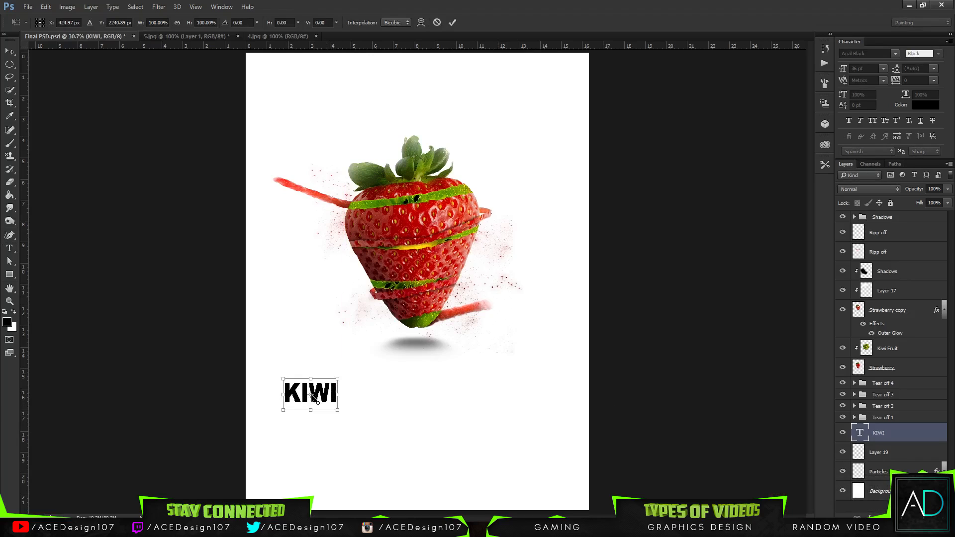
left_click_drag(315, 400, 322, 384)
key("Return")
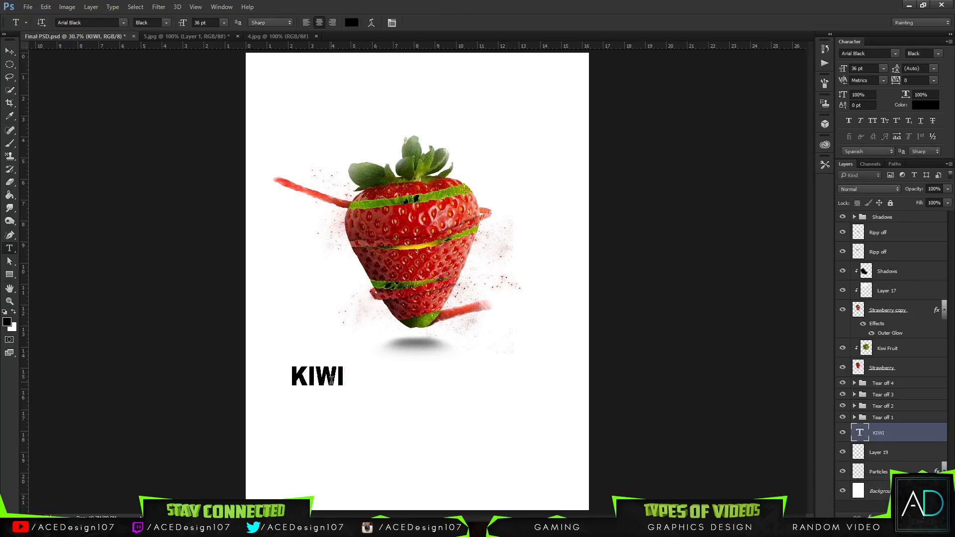
Step: Duplicate the KIWI text layer beside the original and replace the copy's text with "STRAWBERRY"
key("ctrl+alt+t")
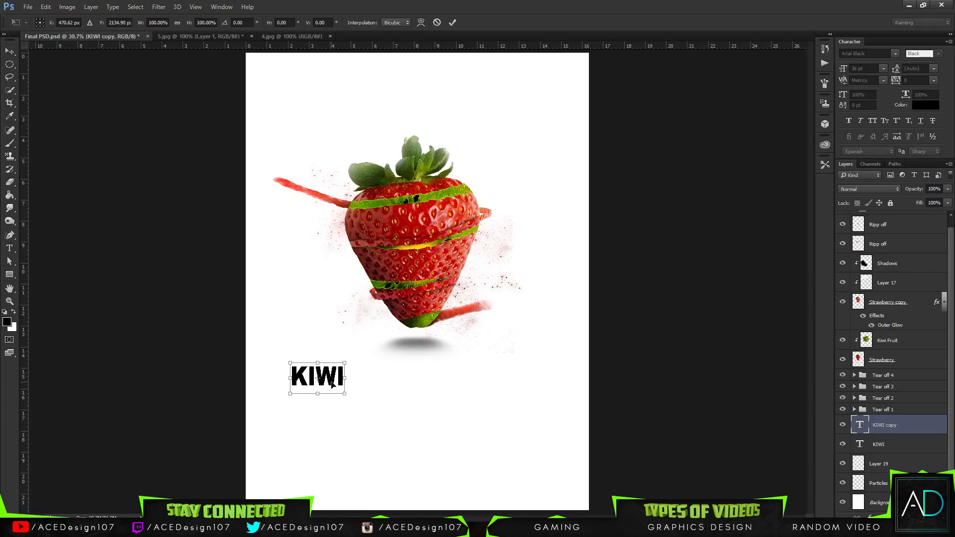
left_click_drag(332, 383, 380, 383)
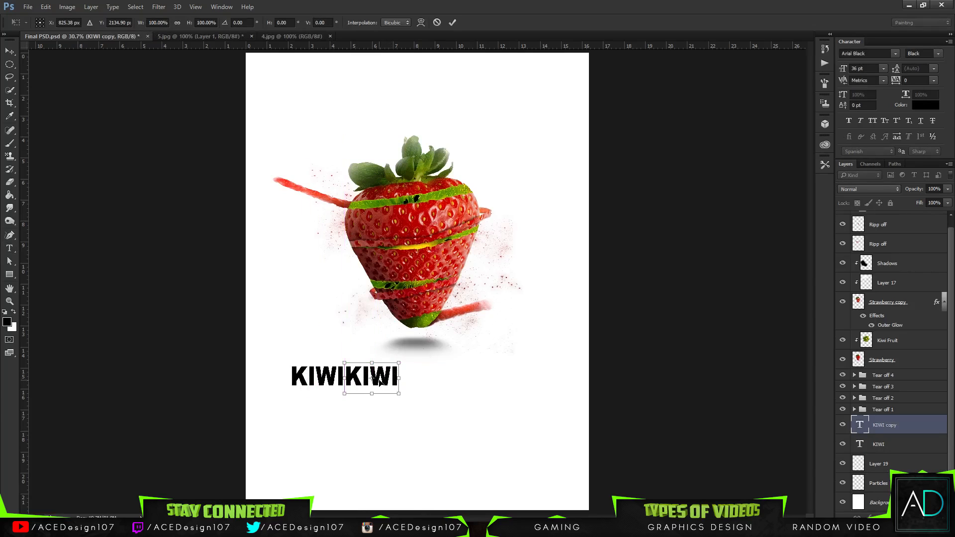
key("Return")
left_click(379, 382)
key("ctrl+a")
type("SS")
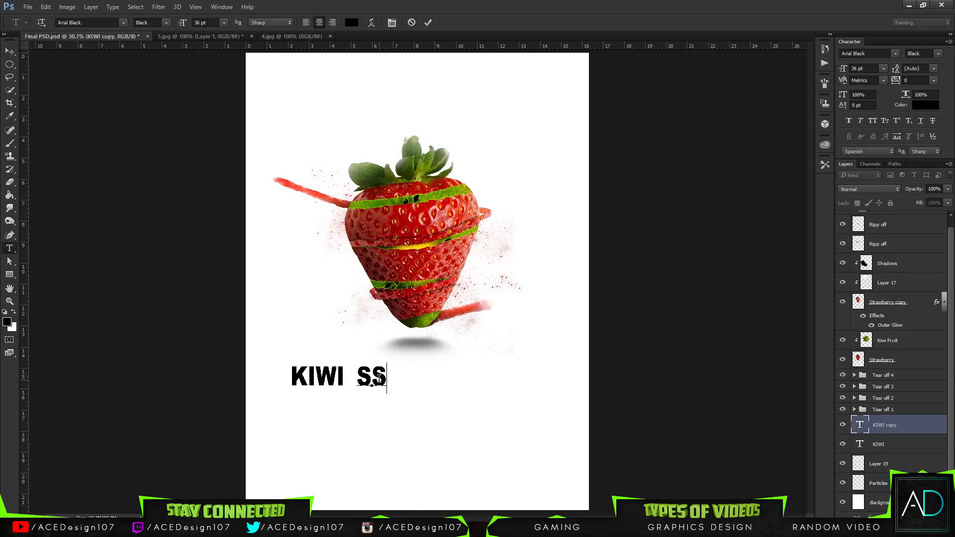
type("R")
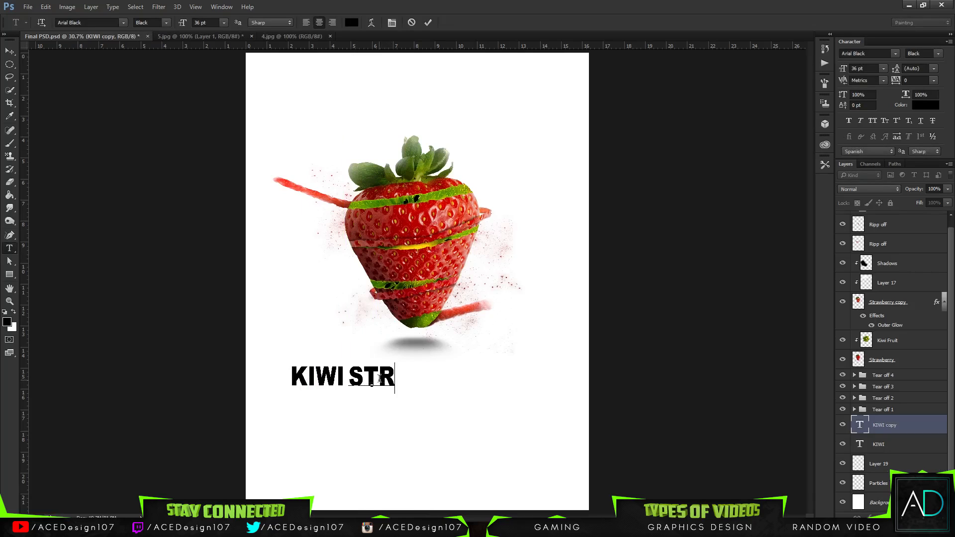
type("AWBERRY")
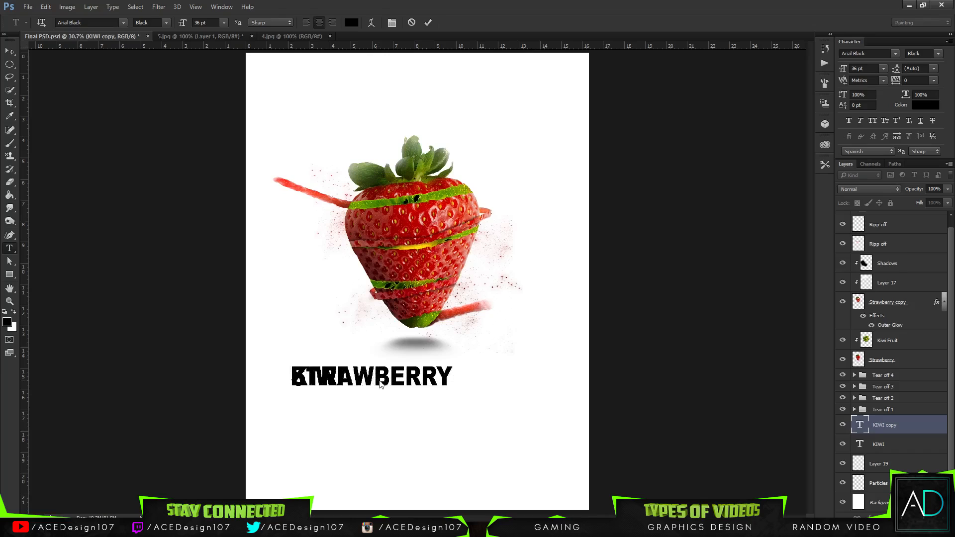
key("ctrl+Return")
Step: Move the STRAWBERRY text to the right of KIWI on the same line, leaving a small word gap
key("ctrl+t")
left_click_drag(380, 382, 433, 380)
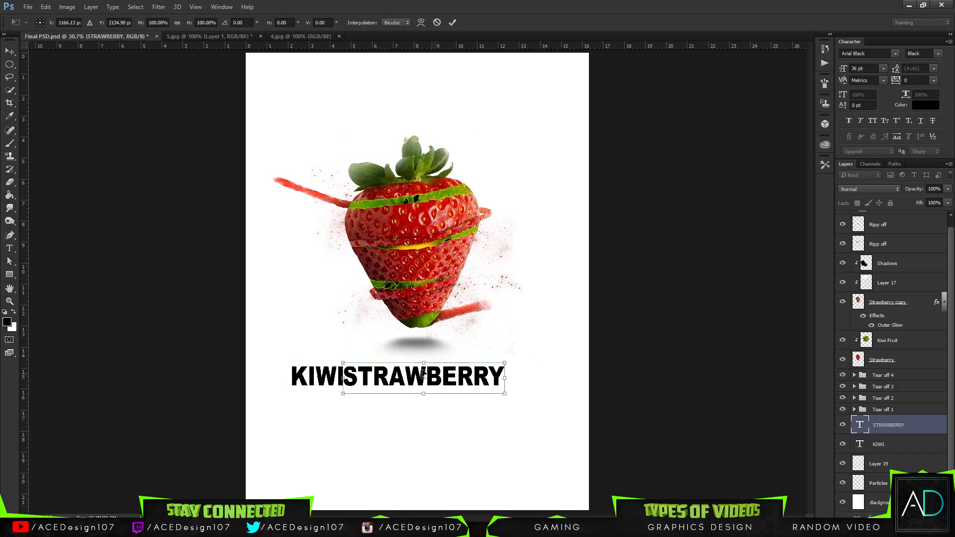
key("Return")
key("t")
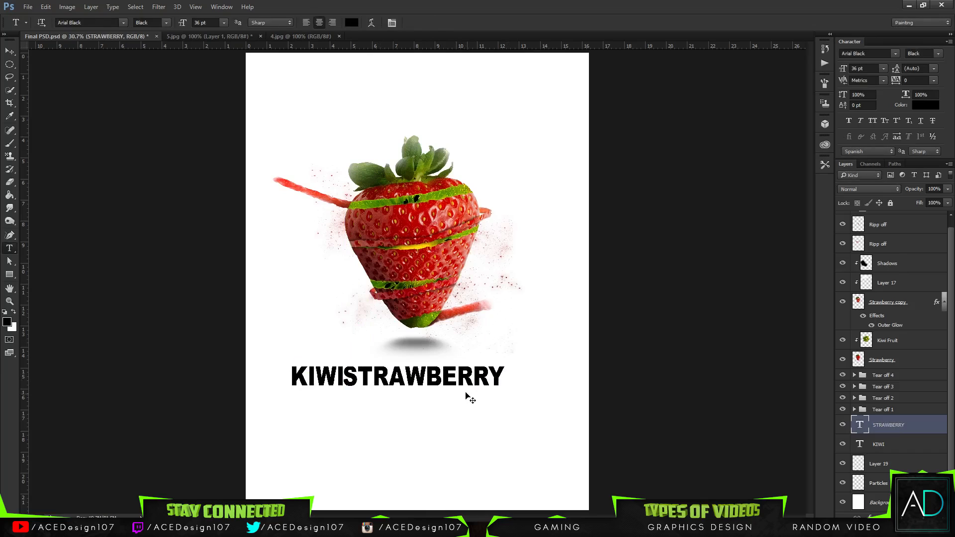
key("ctrl+t")
mouse_move(461, 382)
left_mouse_down()
mouse_move(436, 381)
mouse_move(462, 382)
mouse_move(449, 379)
left_mouse_up()
key("Return")
Step: Enlarge both title words together to about 44 pt and place them centered lower beneath the shadow
left_click(903, 451, "shift")
key("ctrl+t")
left_click_drag(529, 388, 517, 405)
key("Return")
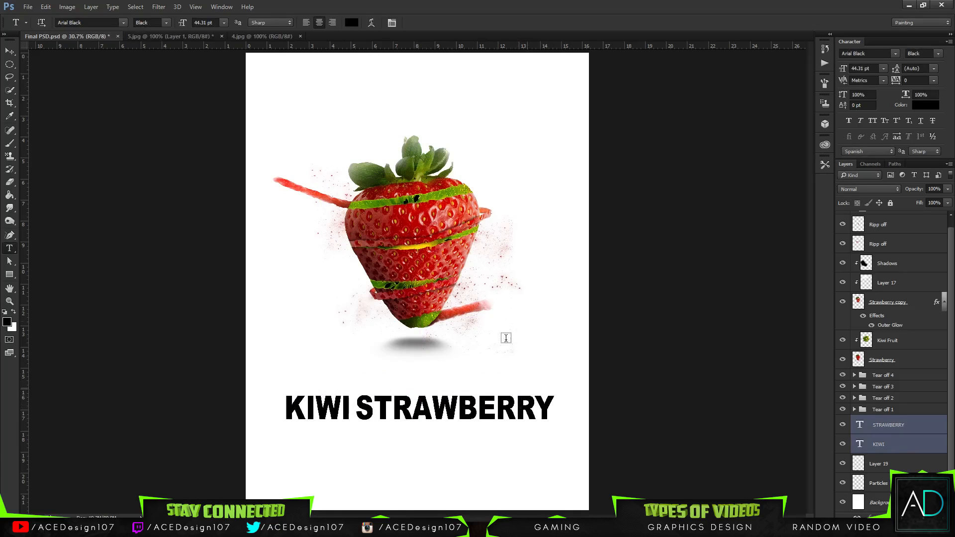
Step: Add a Color Overlay effect to the KIWI text layer and open its overlay color for editing
left_click(908, 446)
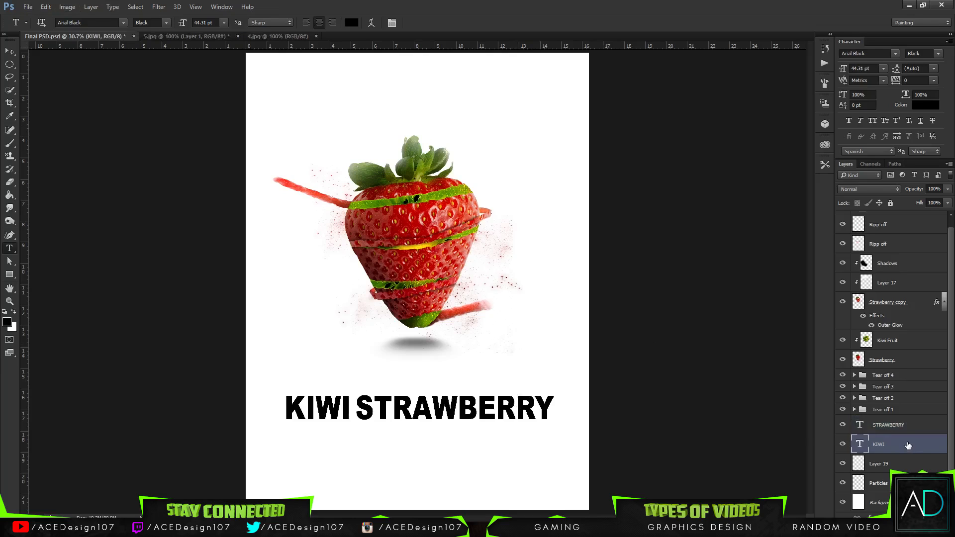
right_click(908, 445)
left_click(732, 4)
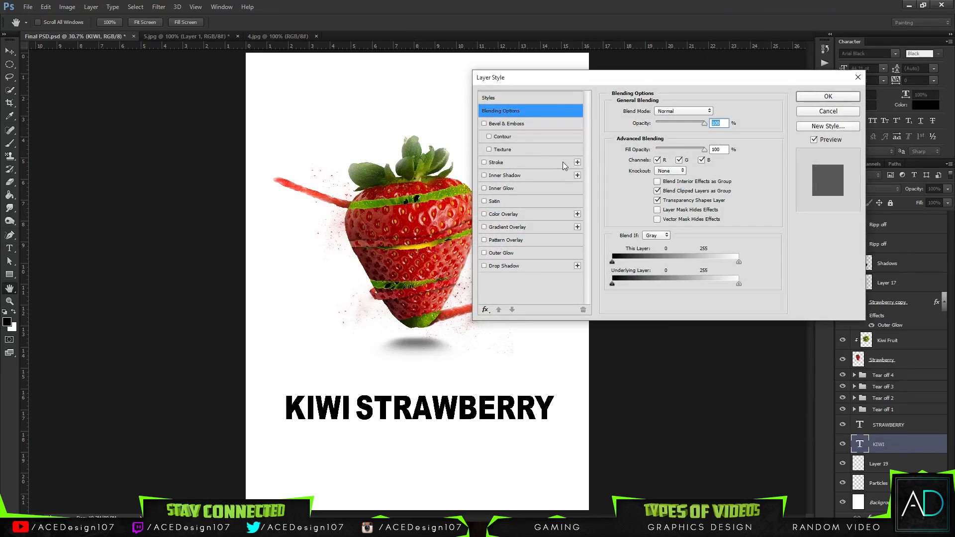
left_click(504, 220)
left_click(715, 111)
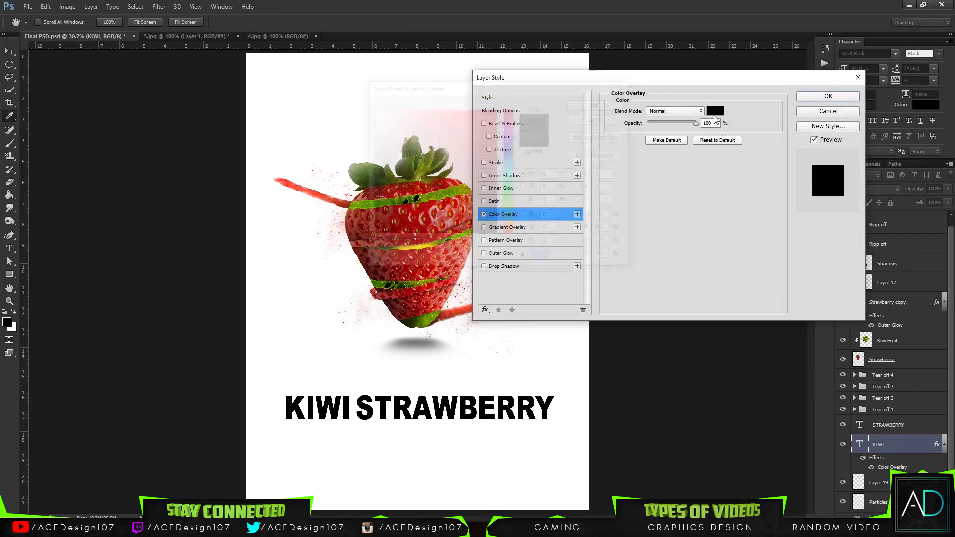
left_click_drag(433, 86, 611, 101)
Step: Try overlay colors for KIWI sampled from the strawberry leaf, the yellow kiwi strip and the upper green strip
left_click(363, 160)
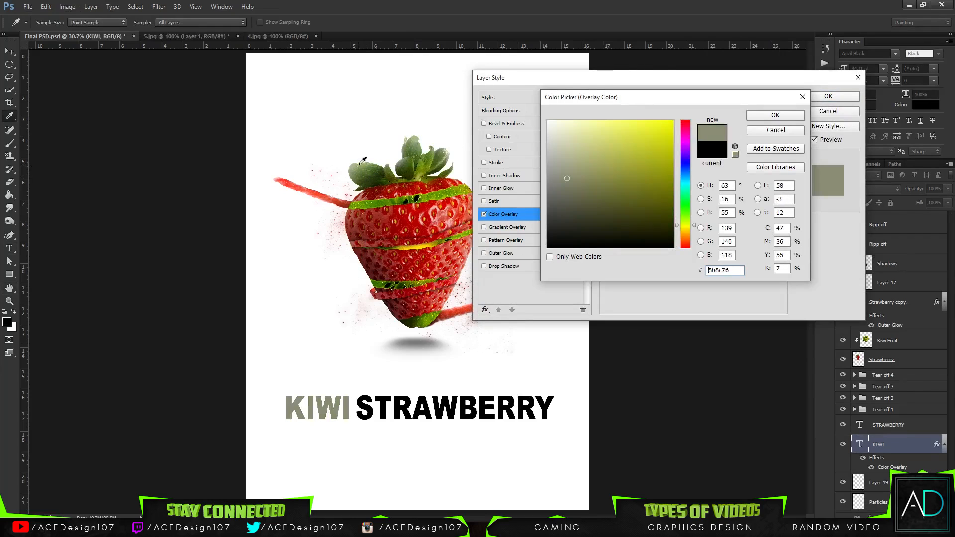
left_click(409, 249)
left_click(418, 249)
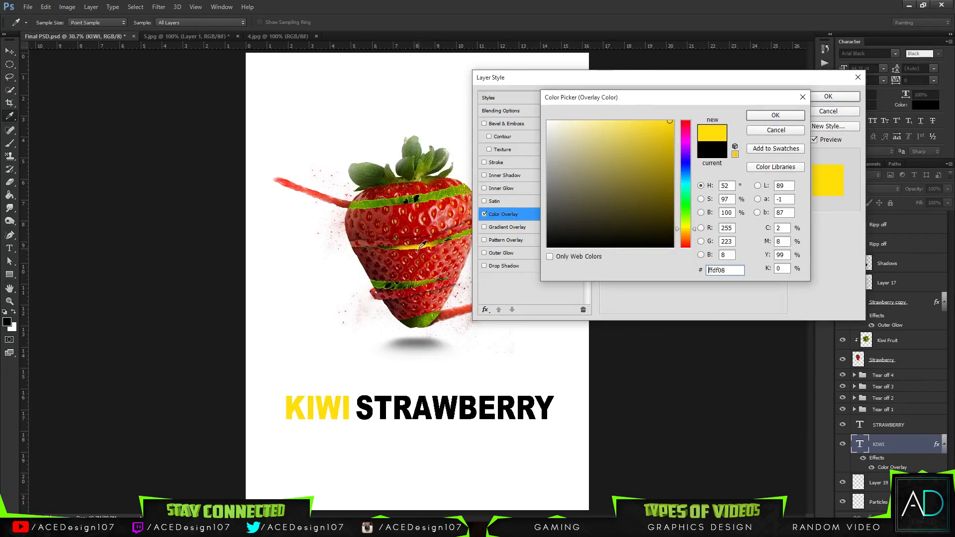
left_click(390, 249)
left_click(388, 248)
left_click(362, 205)
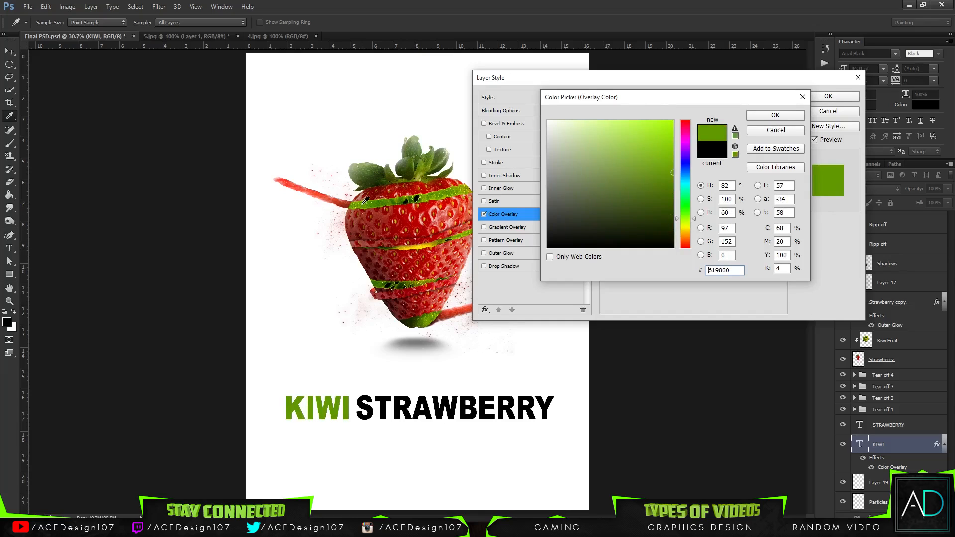
Step: Sample the green fruit tip for the KIWI overlay, adjust it to #3b8b00 and apply the layer style
left_click(420, 318)
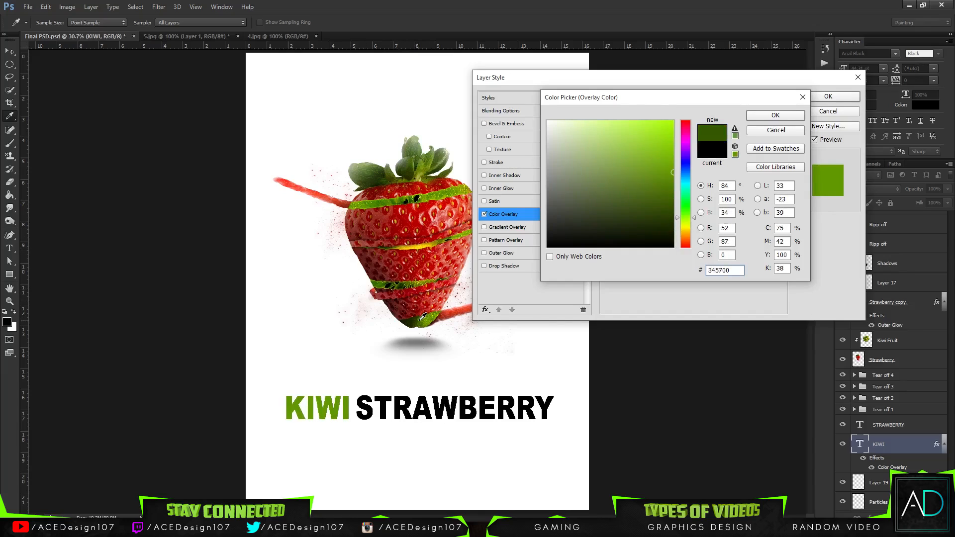
left_click(421, 317)
left_click(422, 317)
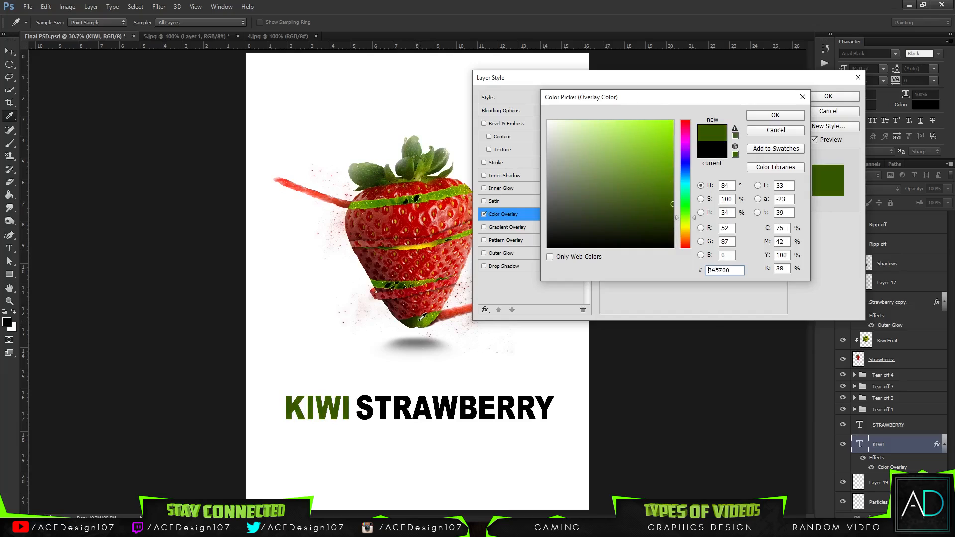
left_click(423, 316)
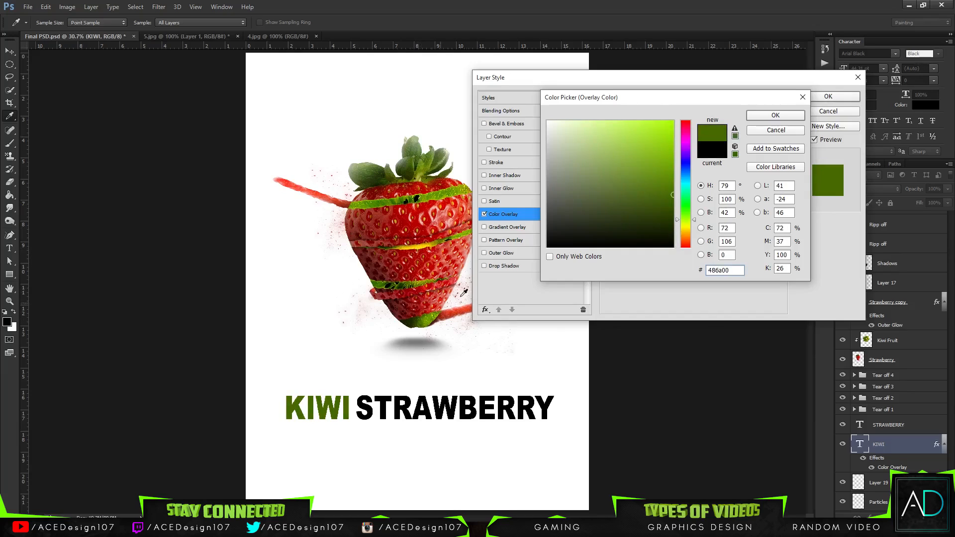
left_click(671, 179)
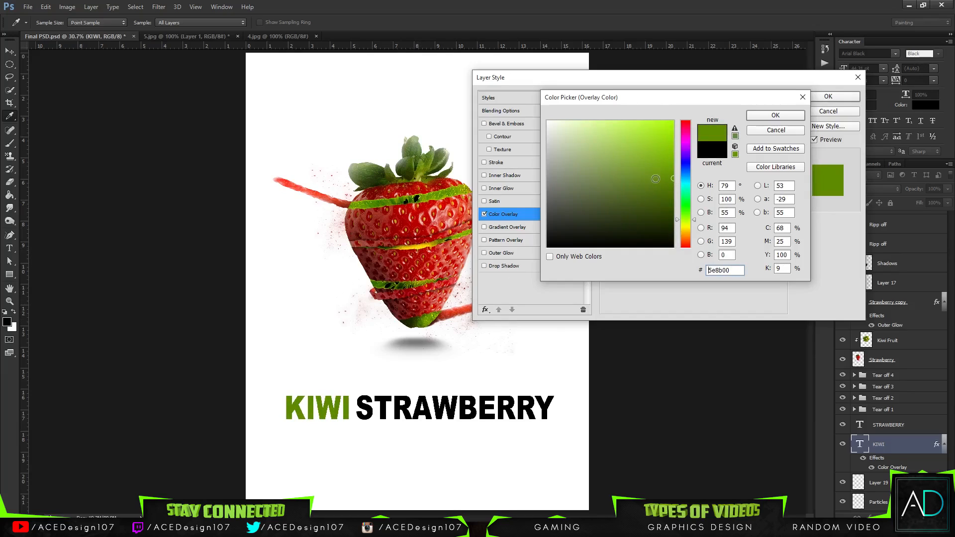
left_click_drag(689, 218, 694, 214)
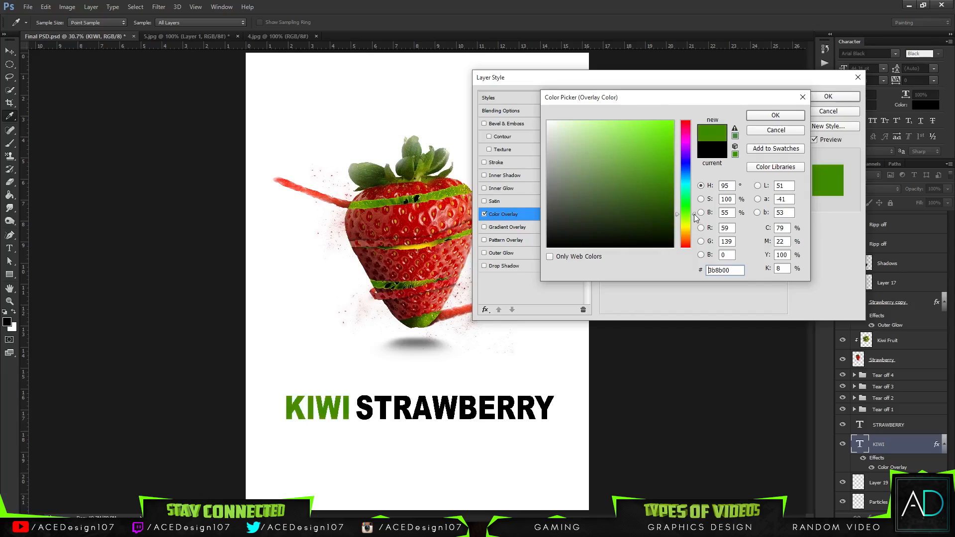
left_click(771, 119)
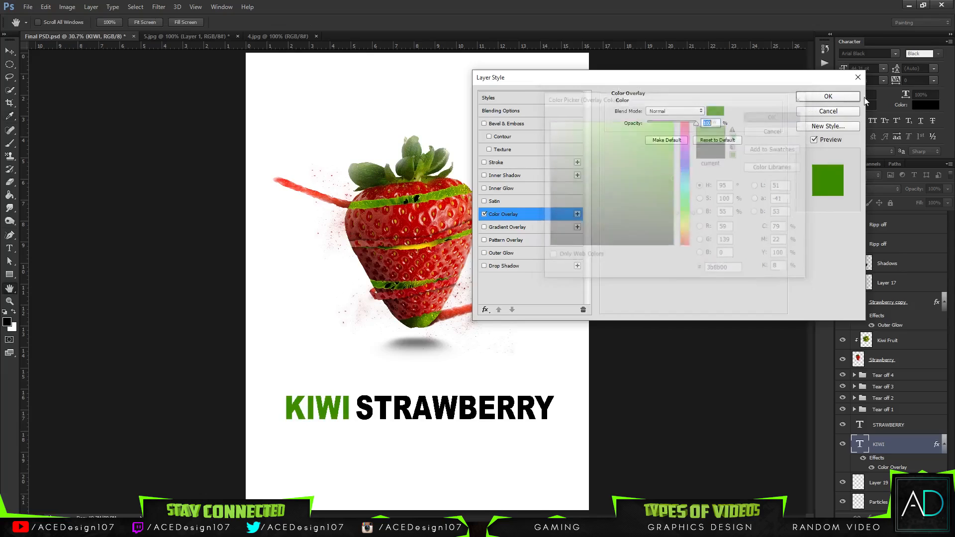
key("Return")
Step: Give the STRAWBERRY text layer a Color Overlay in bright red #ee1917, starting from a color sampled on the fruit
right_click(906, 423)
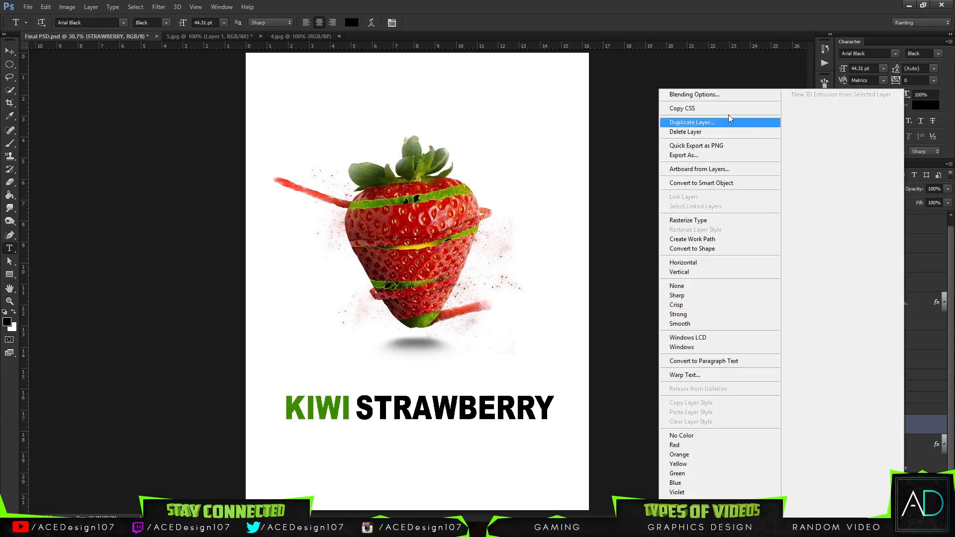
left_click(706, 97)
left_click(516, 218)
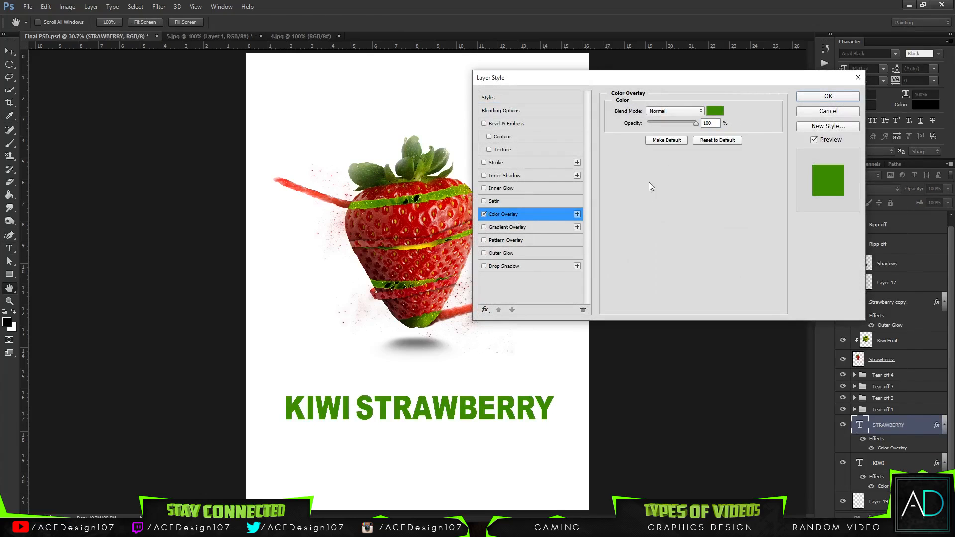
left_click(714, 112)
left_click(409, 216)
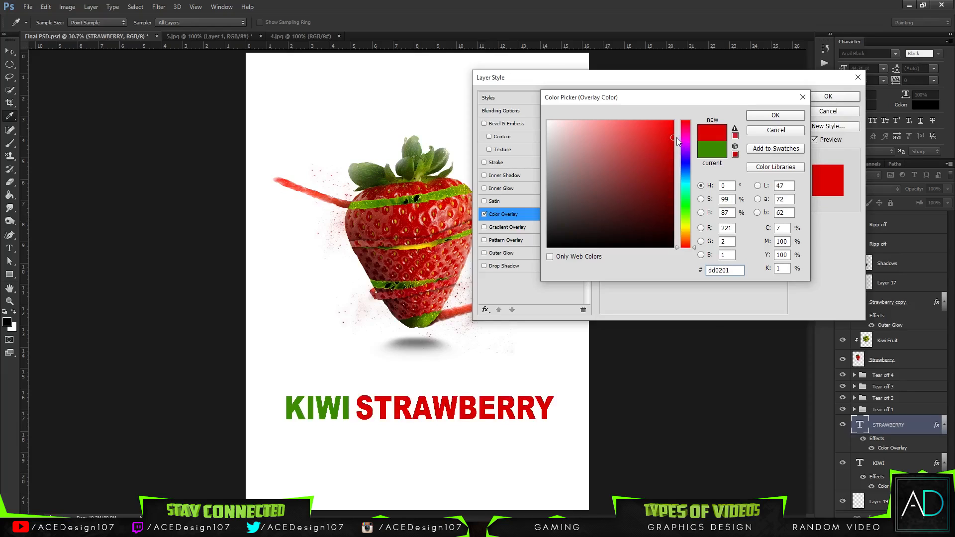
mouse_move(676, 137)
left_mouse_down()
mouse_move(636, 140)
mouse_move(661, 127)
left_mouse_up()
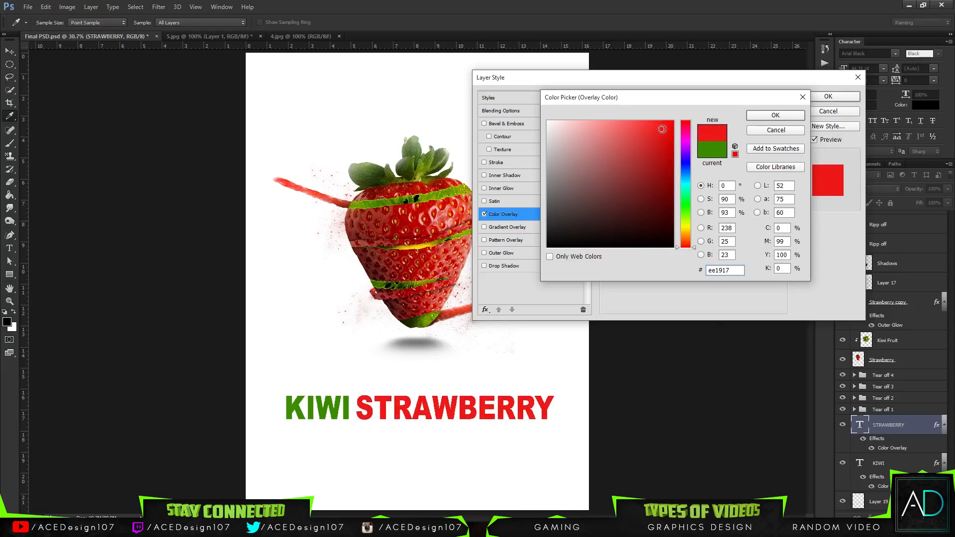
left_click(775, 115)
left_click(828, 96)
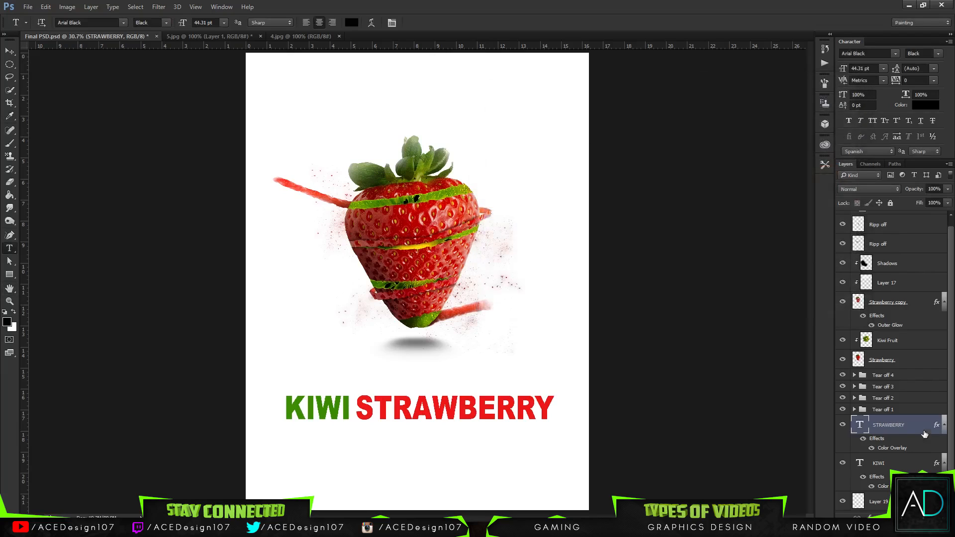
Step: Rasterize the STRAWBERRY layer's style and prepare a soft round 498 px brush with white as the foreground color
right_click(889, 422)
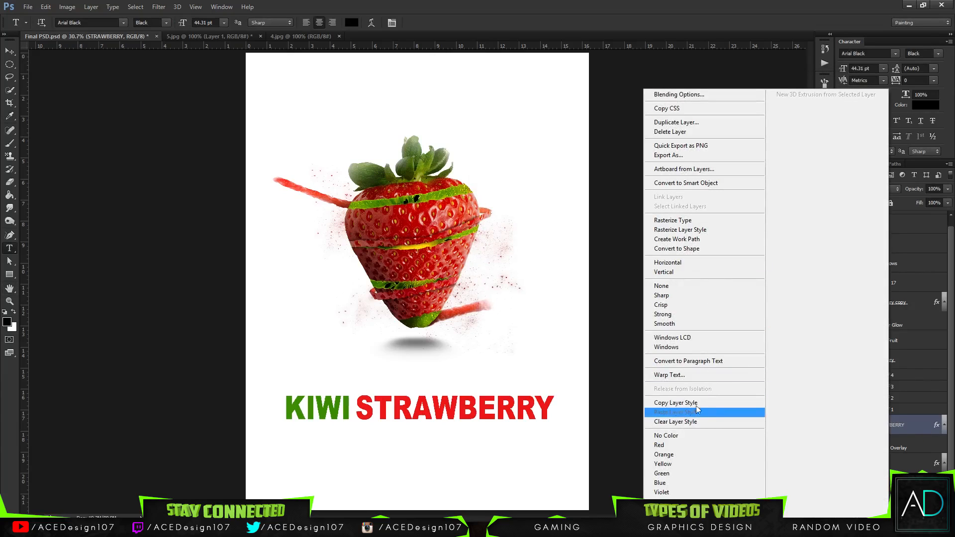
left_click(696, 232)
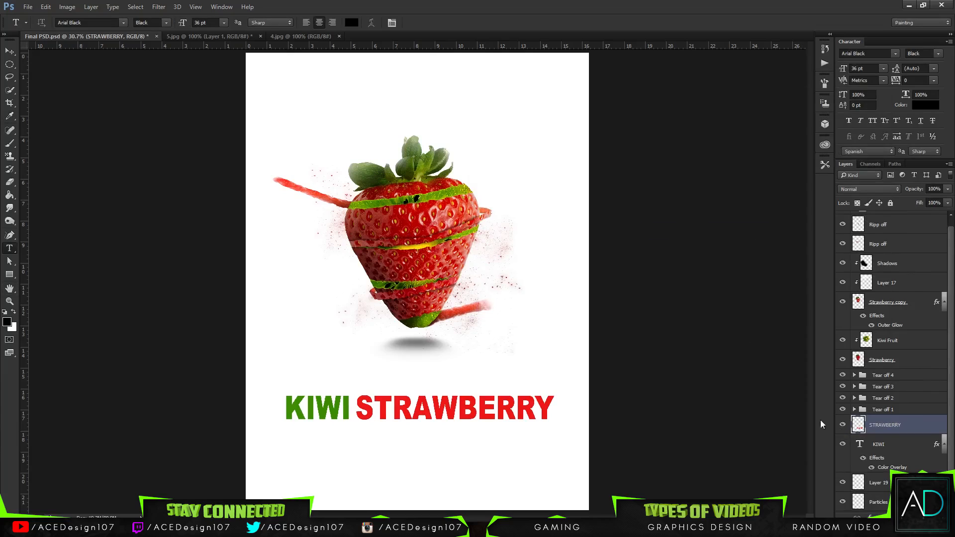
key("b")
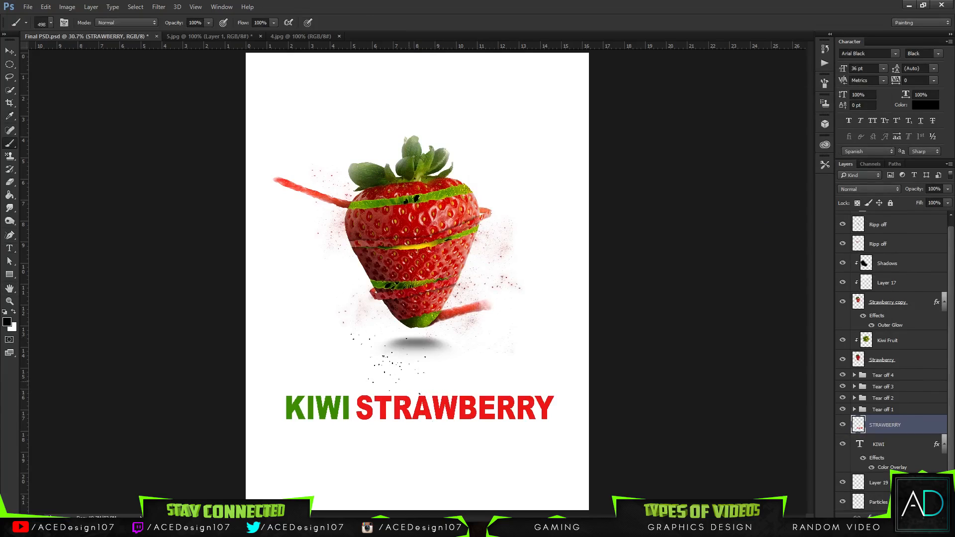
left_click(51, 22)
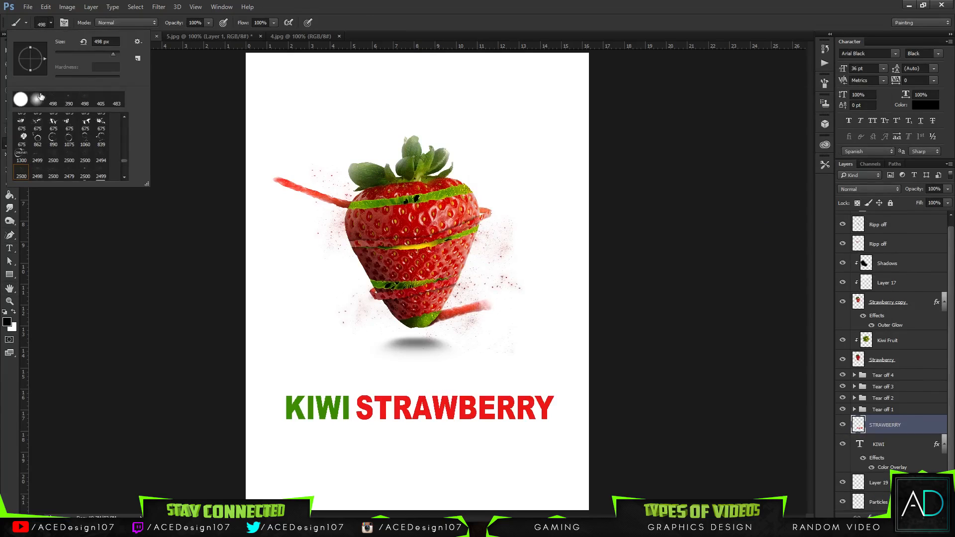
left_click(433, 6)
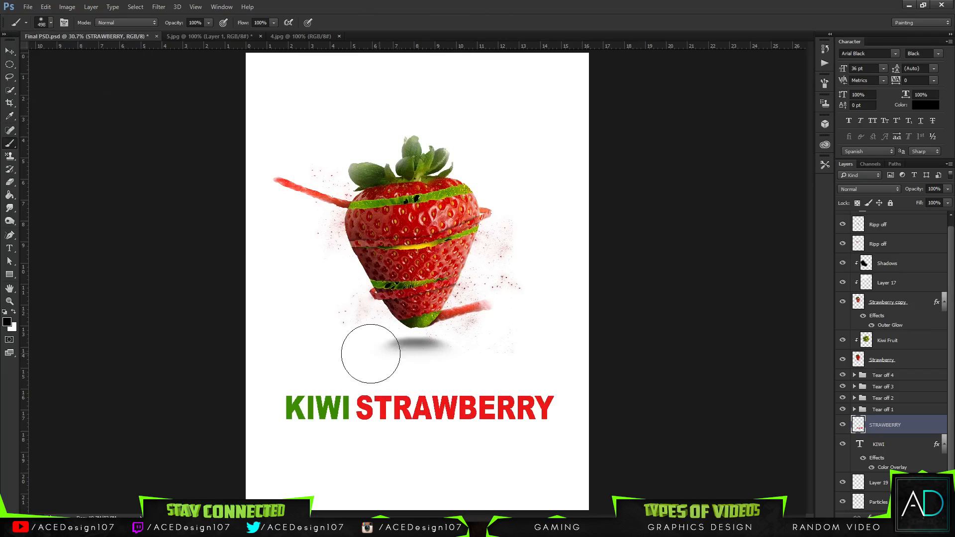
left_click(14, 311)
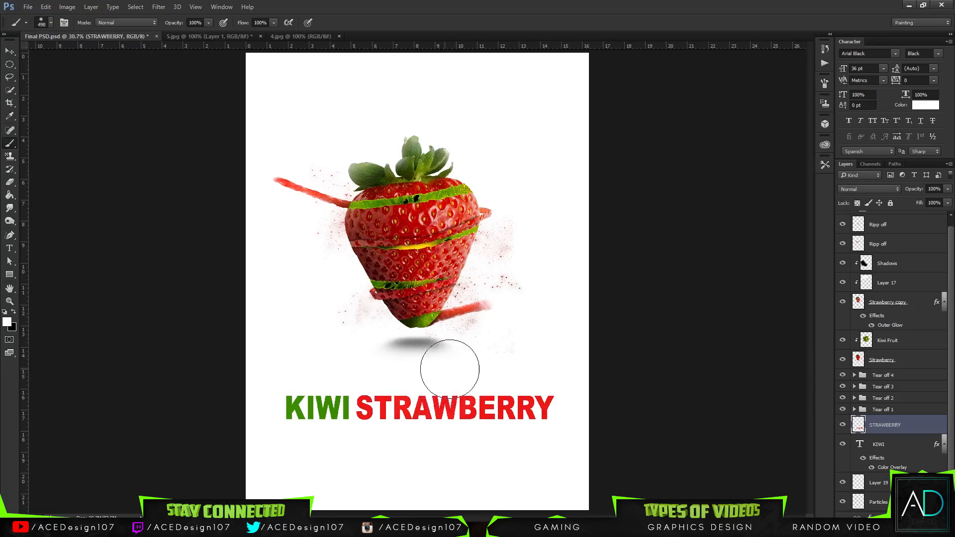
right_click(898, 425)
left_click(776, 249)
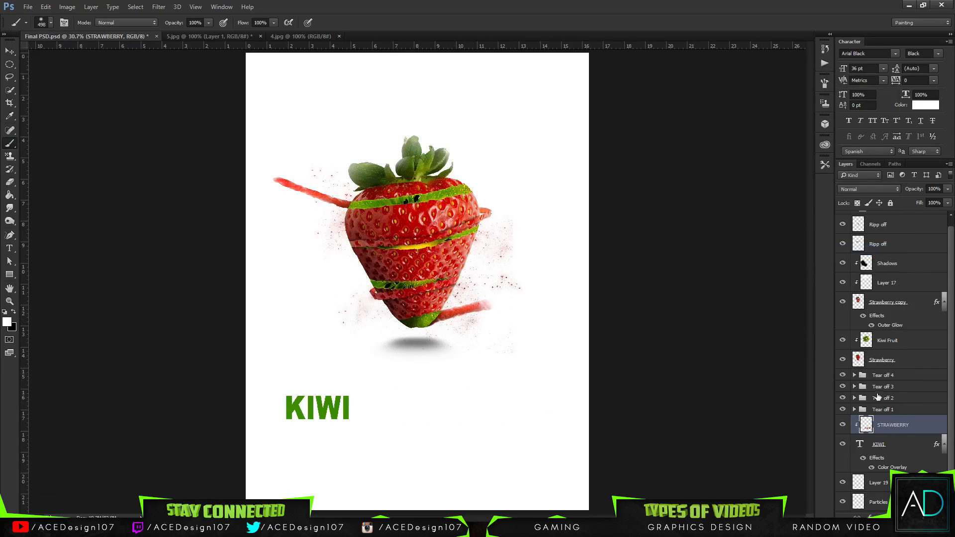
key("ctrl+z")
Step: Paint soft white highlights over the title letters on new layers clipped to STRAWBERRY and KIWI
key("ctrl+alt+shift+n")
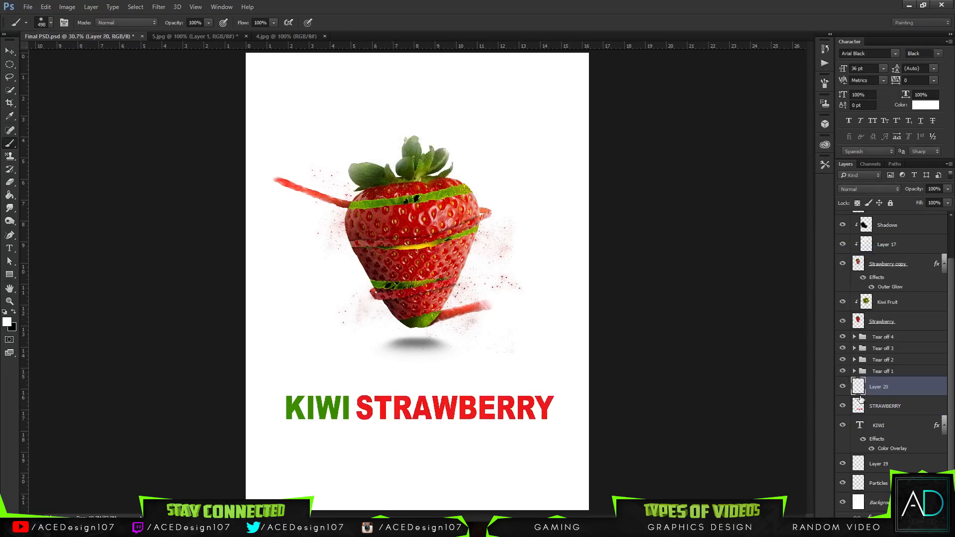
right_click(927, 396)
left_click(825, 250)
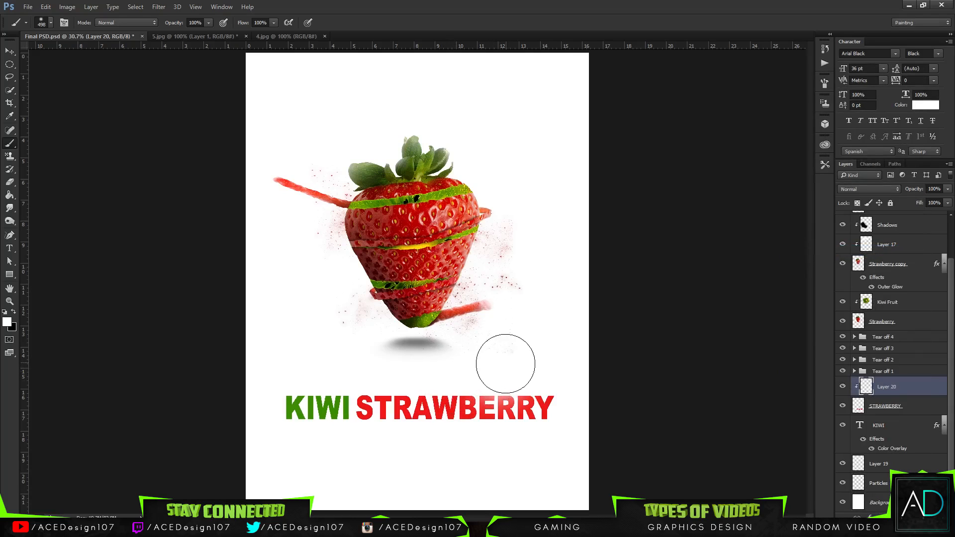
left_click(357, 372)
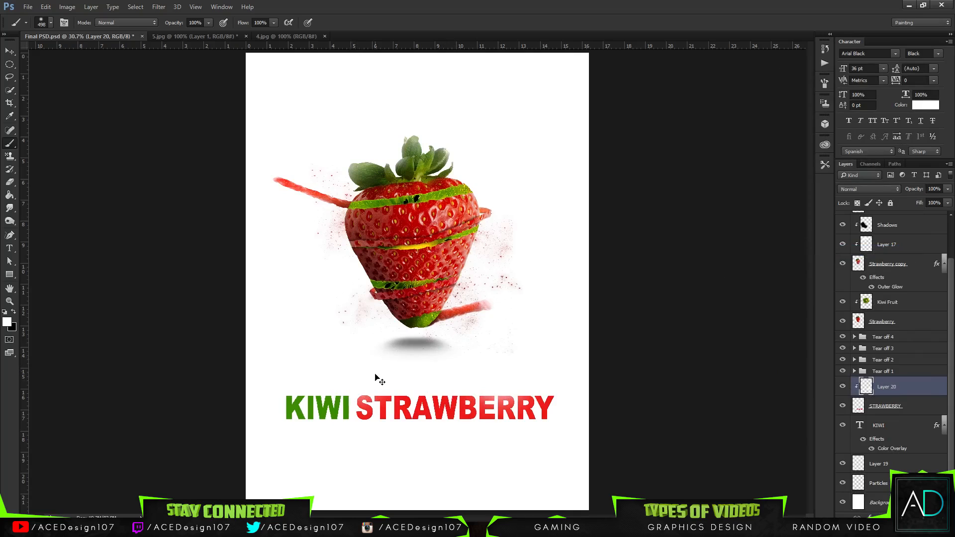
key("ctrl+z")
left_click(368, 444)
key("ctrl+z")
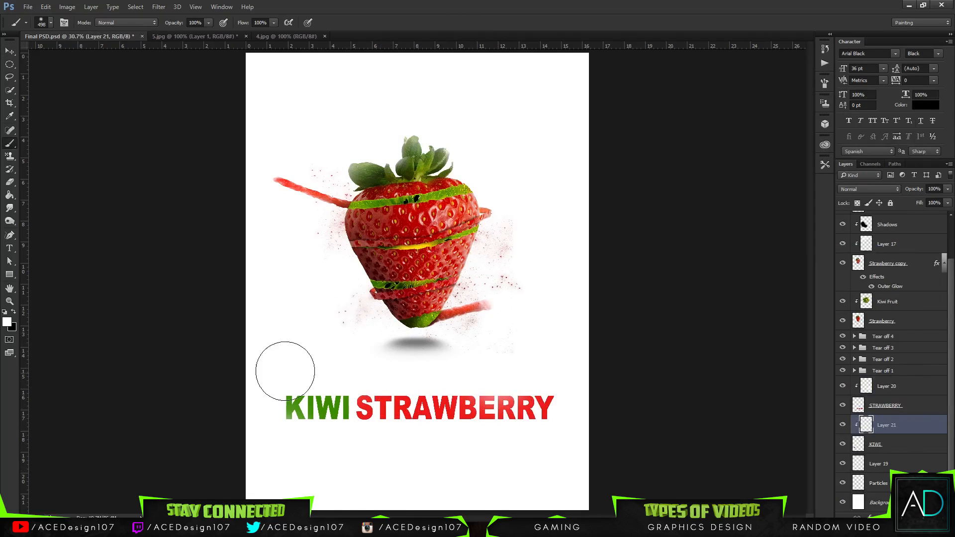
Step: Draw a small rectangular selection just above KIWI and fill it with black on a new layer
left_click_drag(9, 65, 39, 71)
left_click(69, 62)
left_click_drag(285, 382, 324, 394)
key("alt+BackSpace")
Step: Add the white text "NEW" in 18 pt Bebas Neue on the black bar and slant it to the right
type("t")
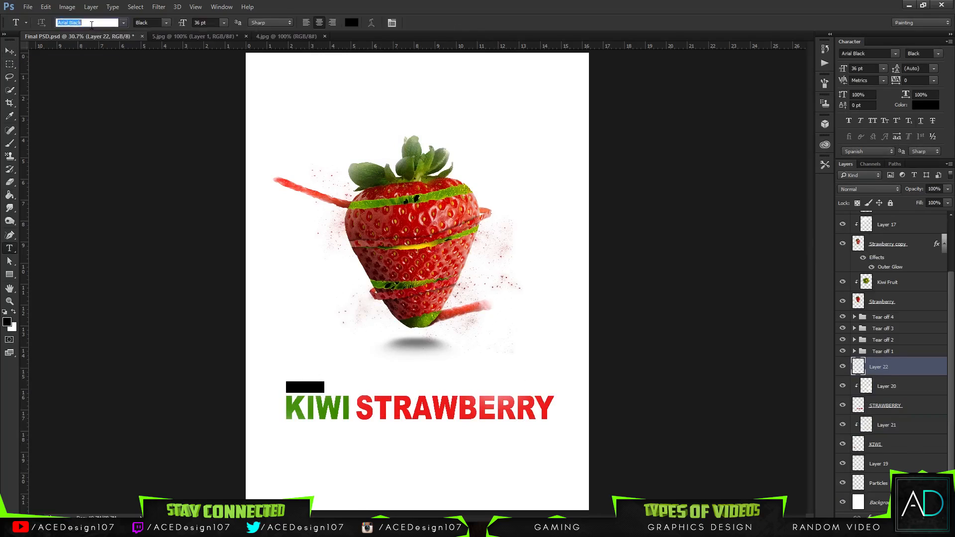
type("NEW")
key("ctrl+t")
key("ctrl+t")
right_click(186, 447)
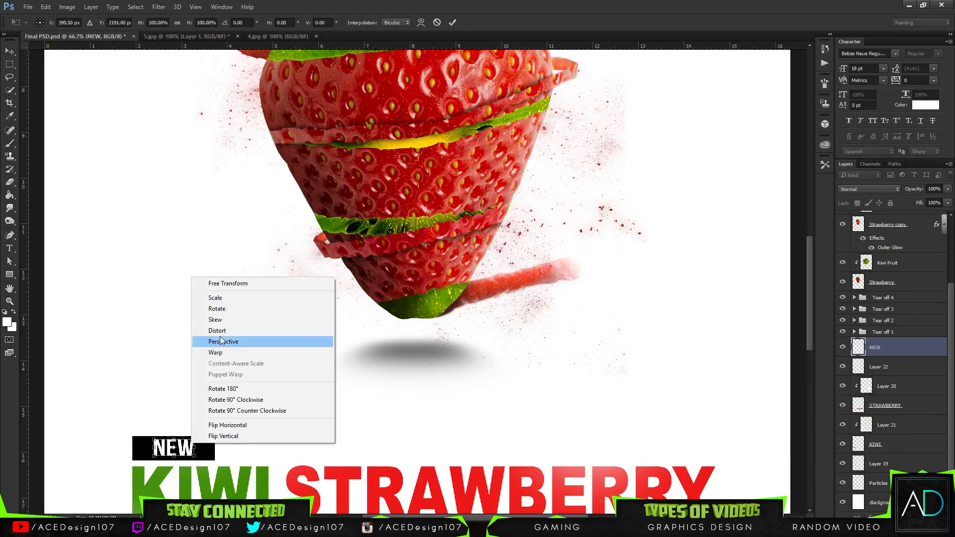
left_click(244, 347)
key("ctrl+0")
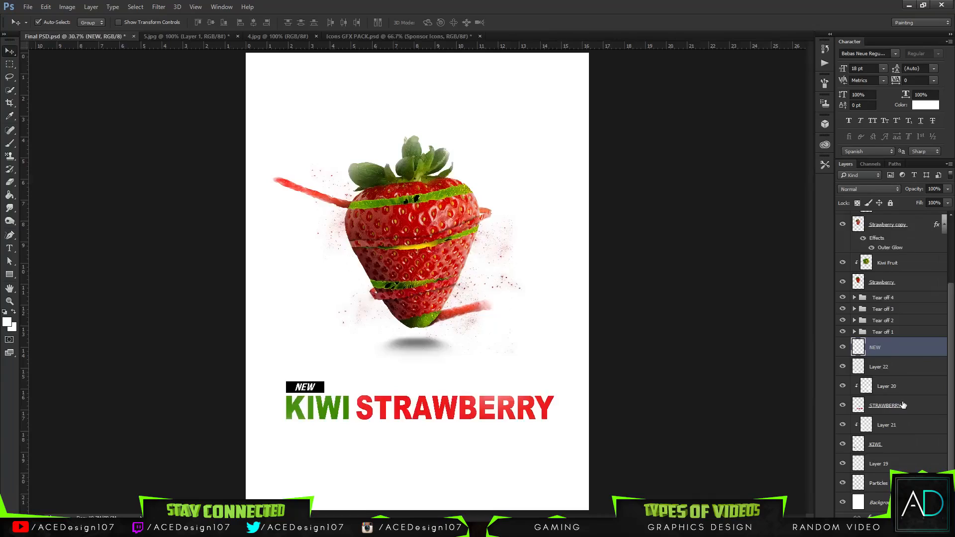
Step: Try layer style changes on the imported Gamma 2 graphic and delete the graphic
left_click(870, 329)
double_click(884, 351)
left_click(512, 213)
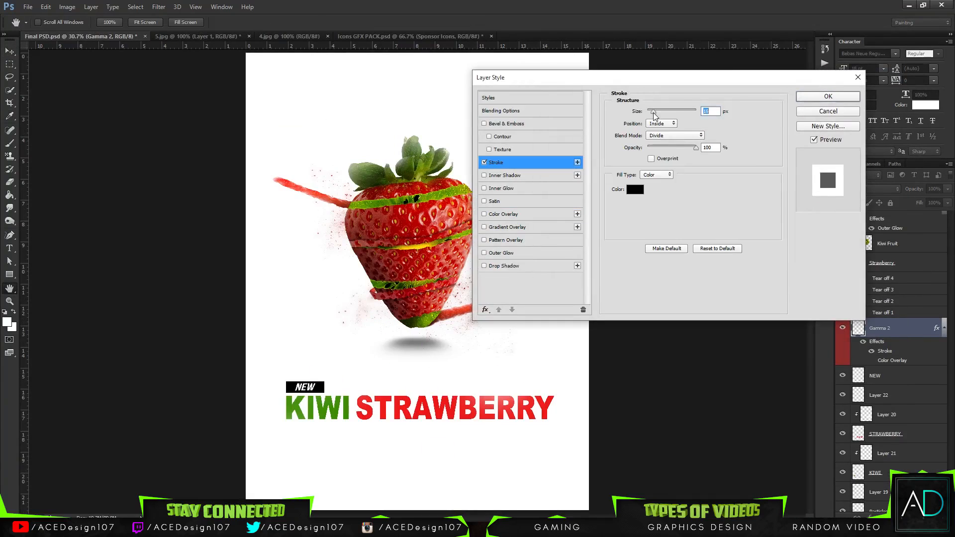
left_click(829, 96)
key("ctrl+t")
key("Delete")
Step: Add the black tagline "THE BEST OF BOTH WORLDS", skew it to the right and place it directly under STRAWBERRY
key("t")
left_click(371, 447)
type("THE BEST OF BOTH WORLDS")
key("ctrl+t")
right_click(365, 276)
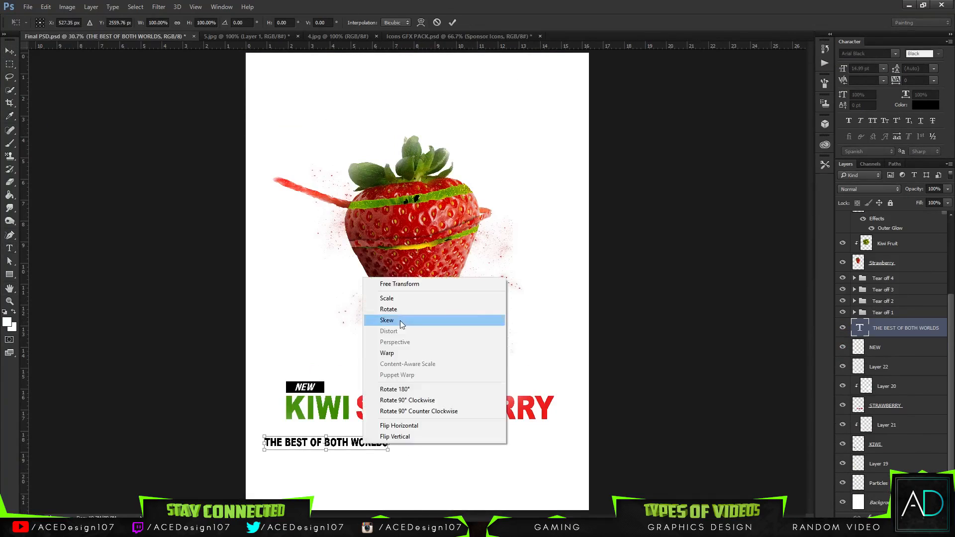
left_click(400, 320)
key("Return")
Step: Add a small slanted red "SUGAR FREE" text below the tagline
type("SUGAR FREE")
key("ctrl+t")
left_click_drag(368, 468, 362, 441)
key("Return")
Step: Add a matching "ONLY 25 CALORIES" text beside SUGAR FREE, then move its copy further right and change it to "GLUTEN FREE"
type("ONLY 25 CALORIES")
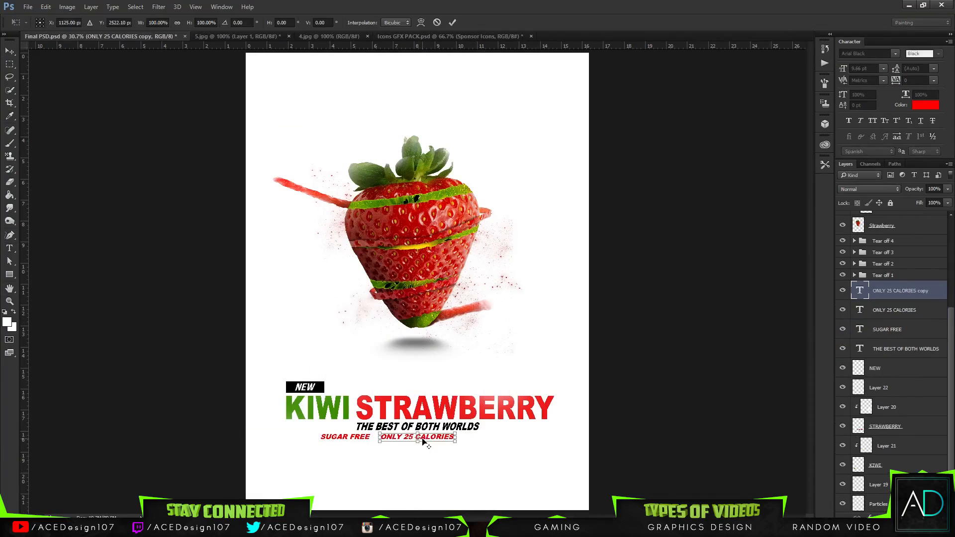
left_click_drag(423, 441, 505, 441)
type("GLUTEN FREE")
key("Return")
Step: Place a small green dot before SUGAR FREE and duplicate it before ONLY 25 CALORIES and GLUTEN FREE
key("ctrl+t")
left_click_drag(146, 440, 153, 447)
key("Return")
left_click_drag(156, 446, 333, 445)
left_click_drag(333, 446, 543, 446)
key("ctrl+0")
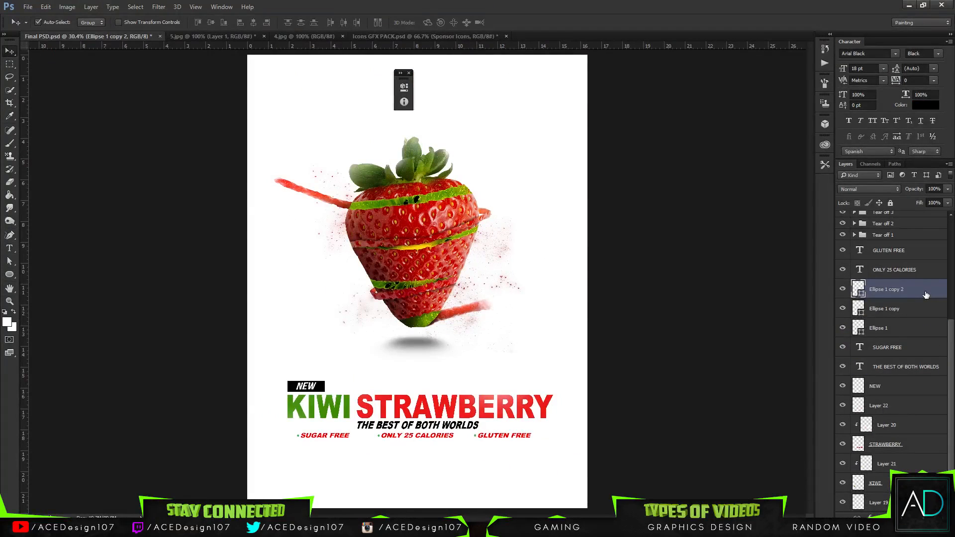
Step: Move the SUGAR FREE, ONLY 25 CALORIES and GLUTEN FREE texts with their three green dots down together by about 0.21 cm
left_click(909, 308, "shift")
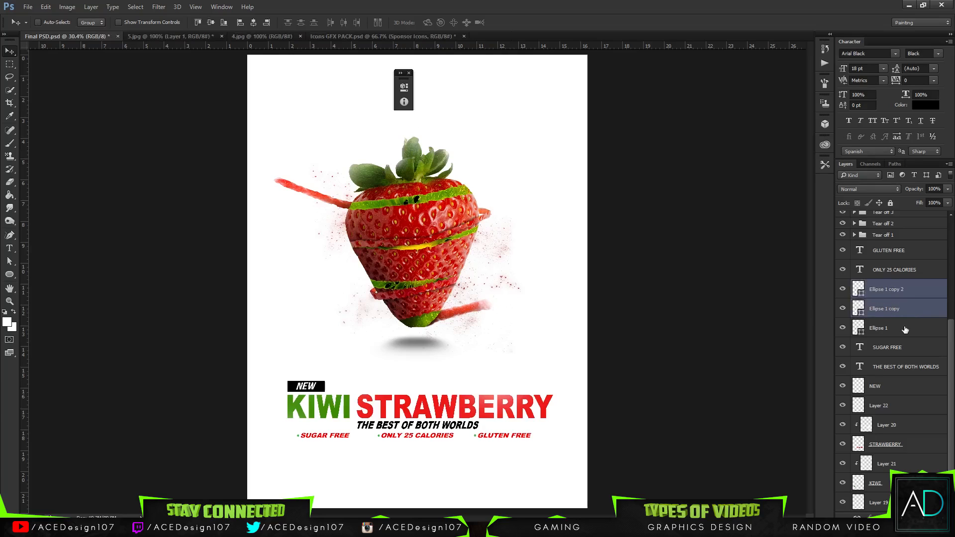
left_click(905, 330, "shift")
left_click(902, 271, "shift")
left_click(905, 256, "shift")
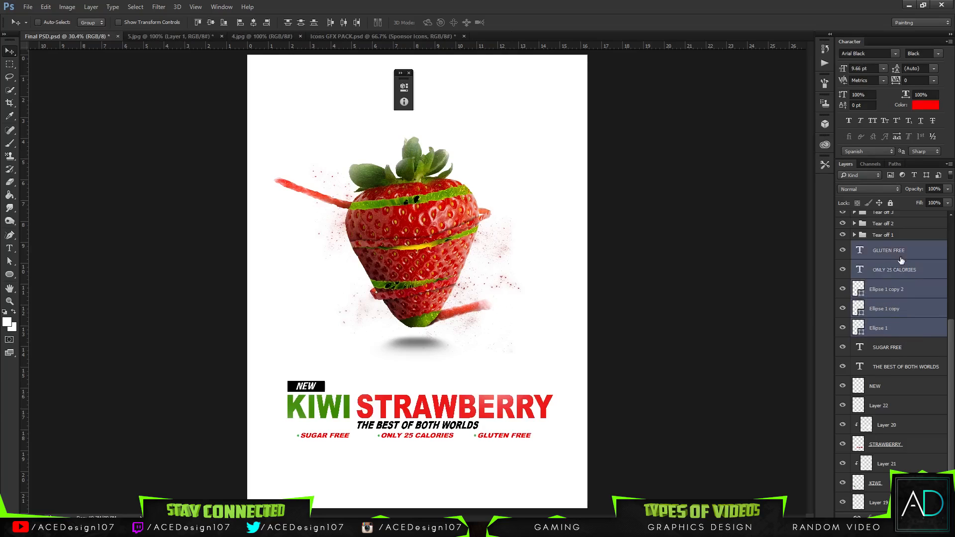
left_click(904, 352, "shift")
key("ctrl+t")
left_click_drag(501, 437, 503, 441)
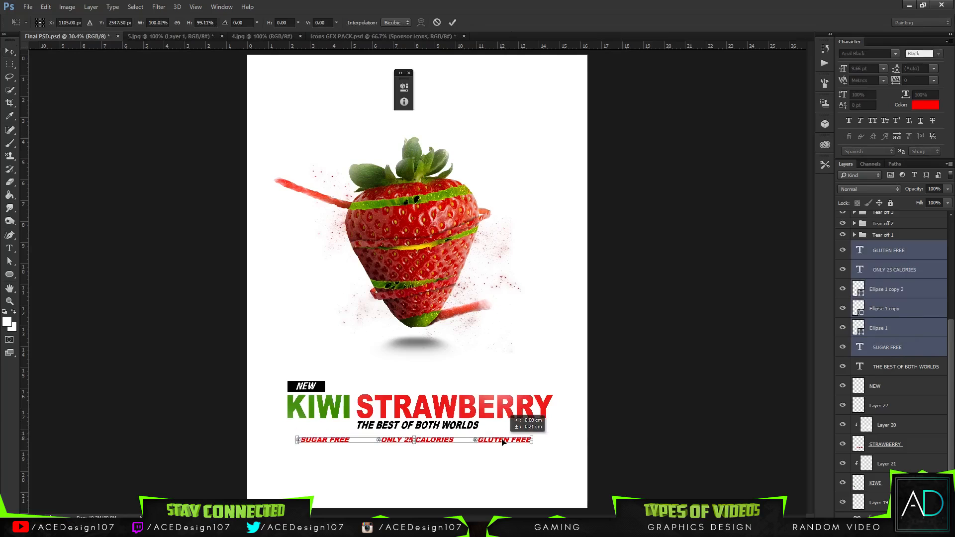
key("Return")
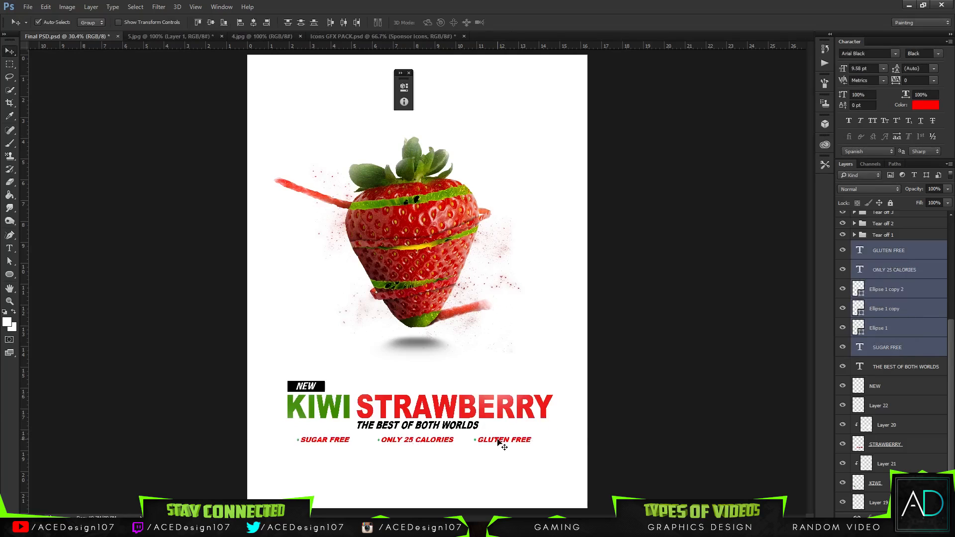
Step: Nudge the tagline THE BEST OF BOTH WORLDS slightly down, away from the STRAWBERRY title
left_click(929, 367)
key("ctrl+t")
key("Down")
key("Down")
key("Down")
key("Down")
key("Down")
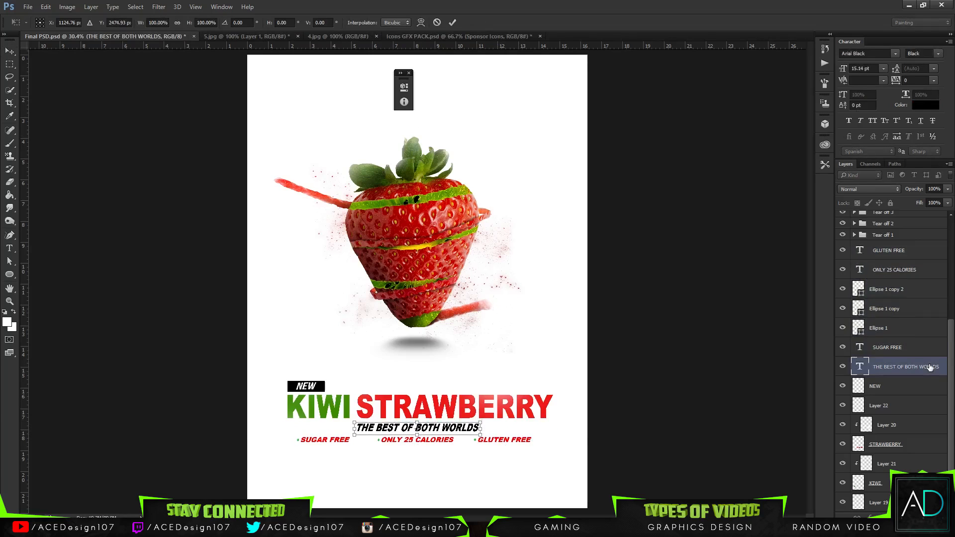
key("Return")
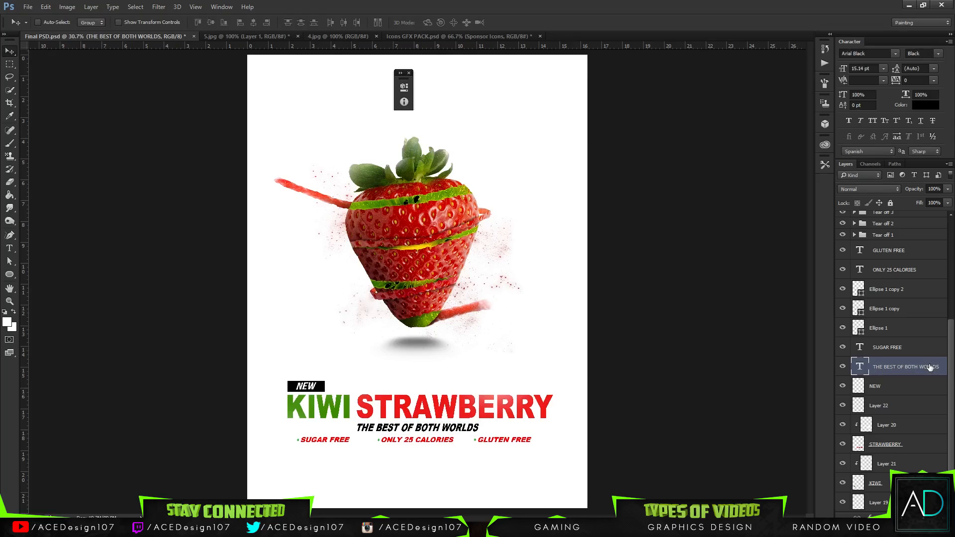
Step: Lower the opacity of Layer 20, the highlight clipped to the STRAWBERRY title, to 38%
key("ctrl+0")
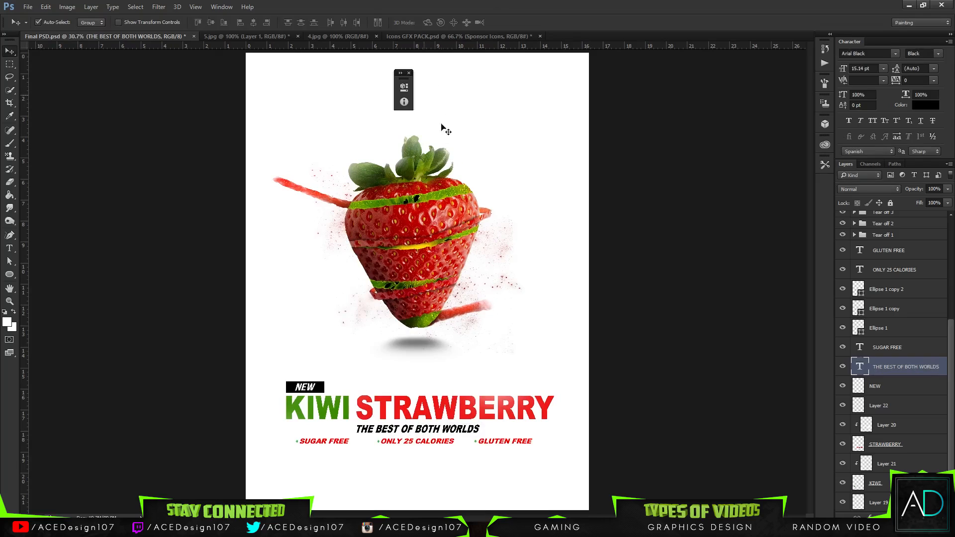
left_click(902, 431)
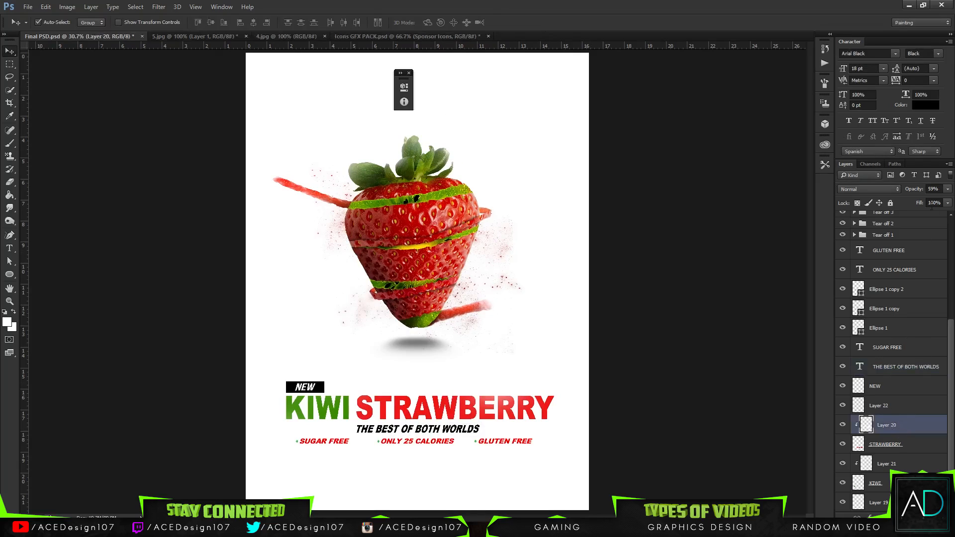
left_click(947, 189)
left_click_drag(921, 199, 915, 197)
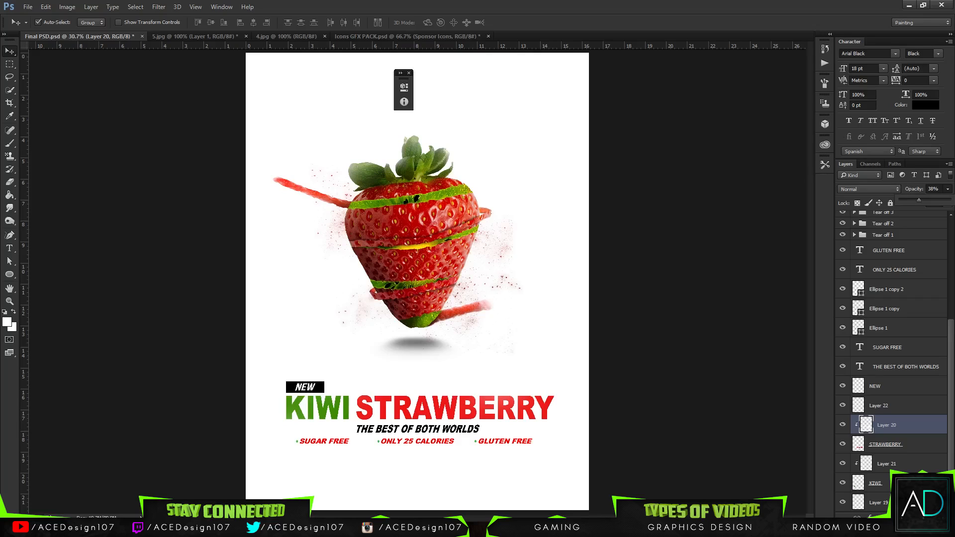
mouse_move(120, 527)
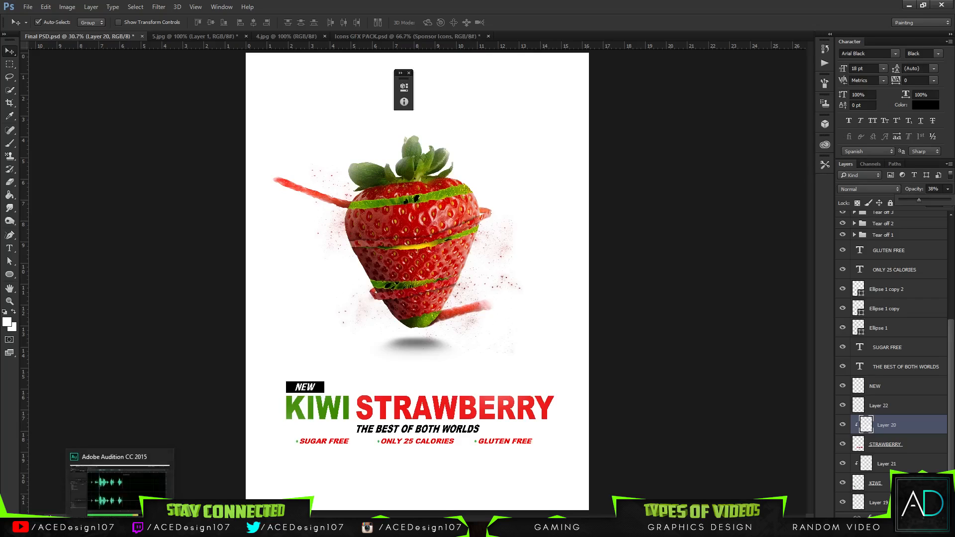